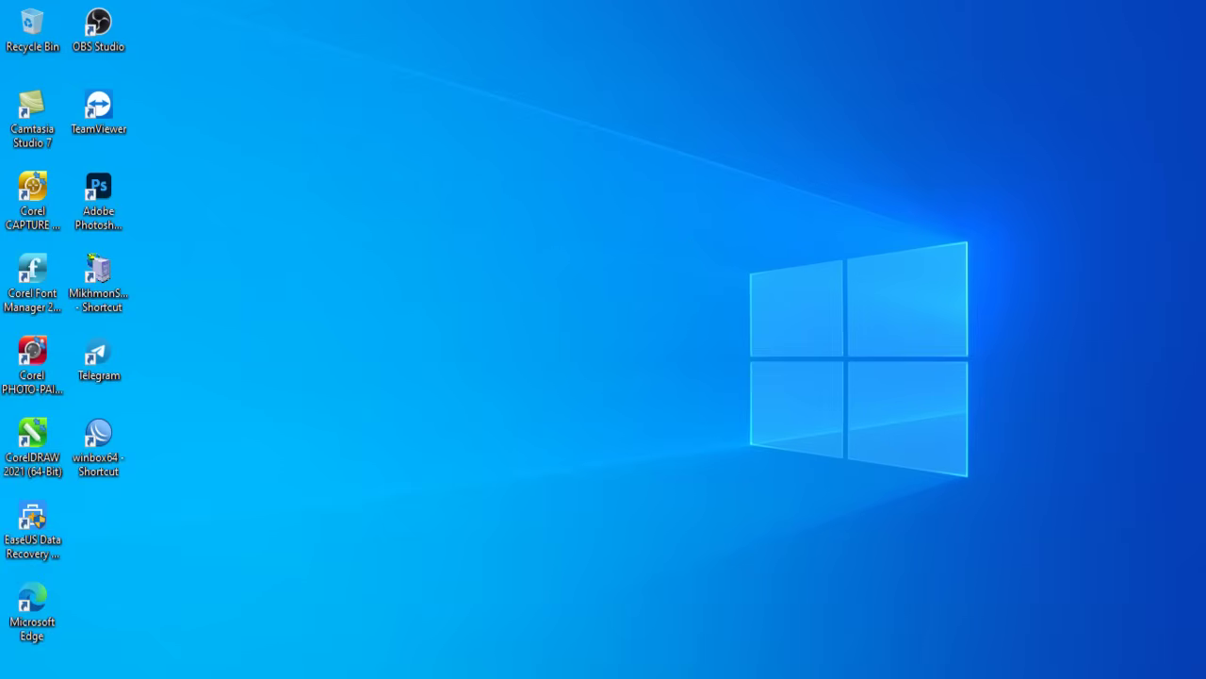
# - Launch Microsoft Word by searching for 'word' in Windows search
pyautogui.press('super+s')
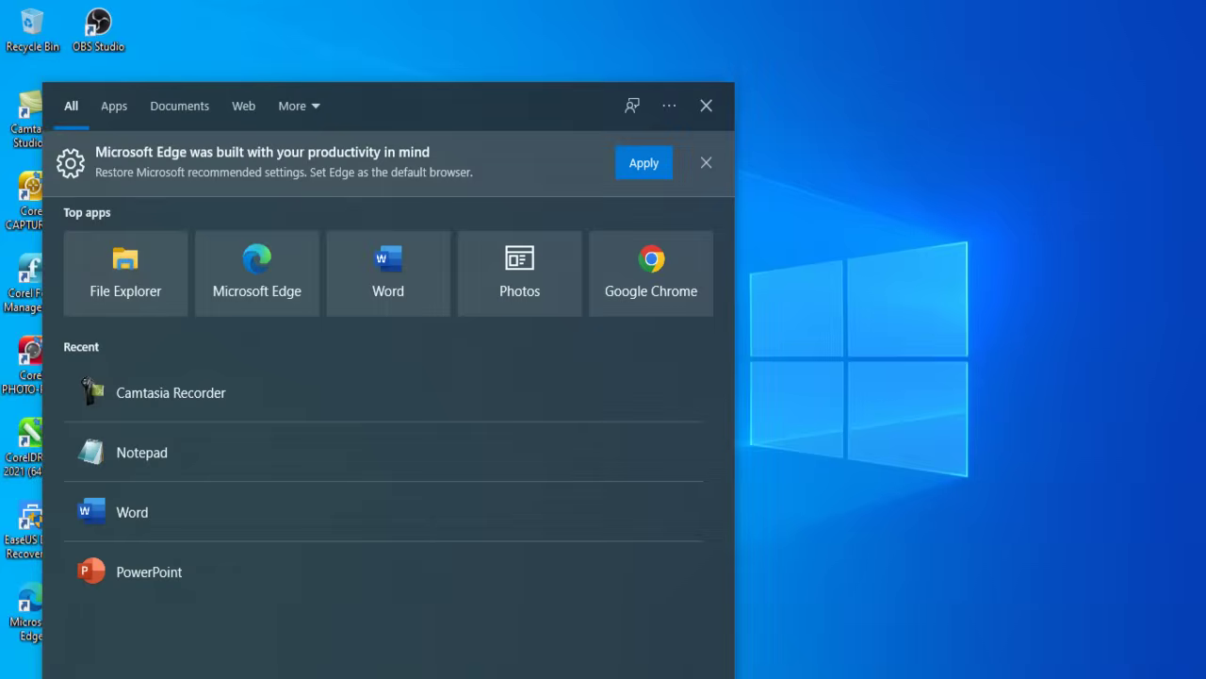
pyautogui.write('word')
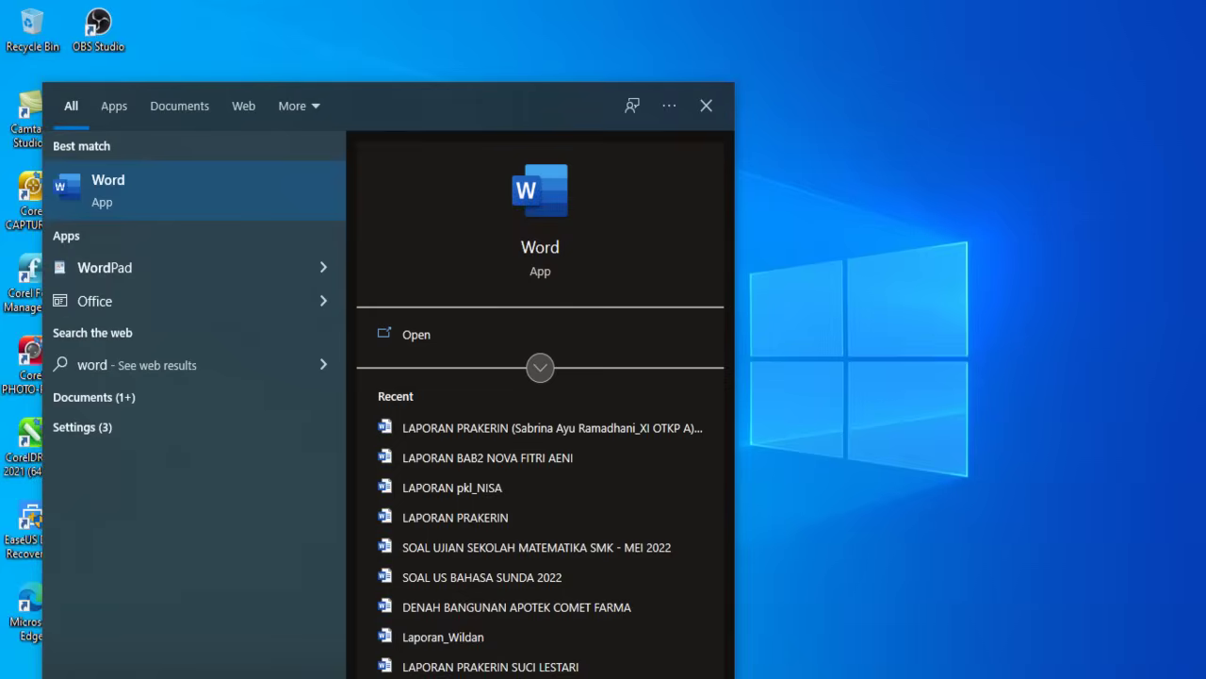
pyautogui.press('Return')
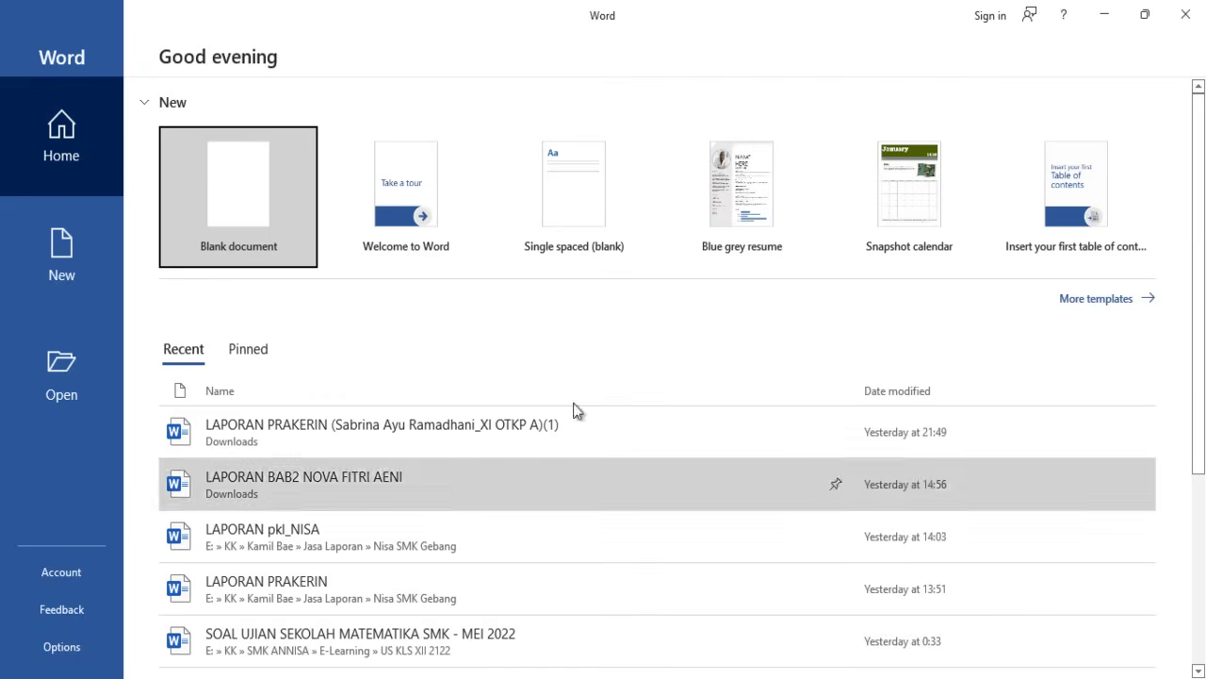
# - Create a blank document and set its paper size to A4
pyautogui.click(246, 241)
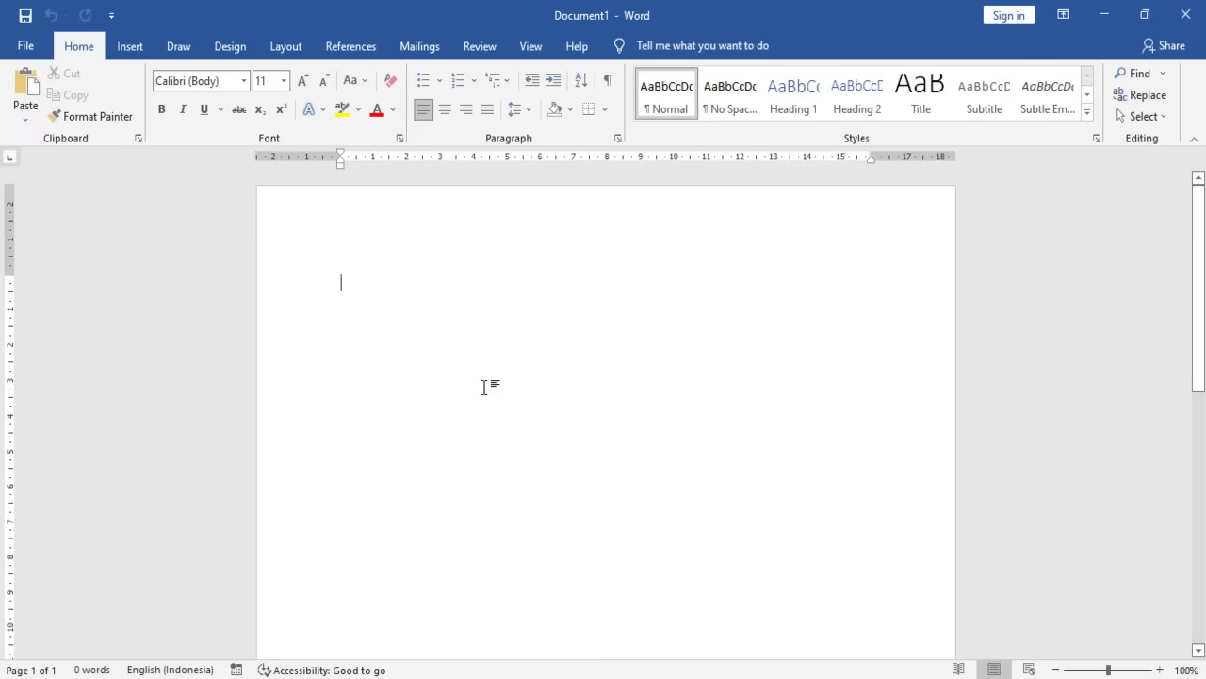
pyautogui.click(281, 47)
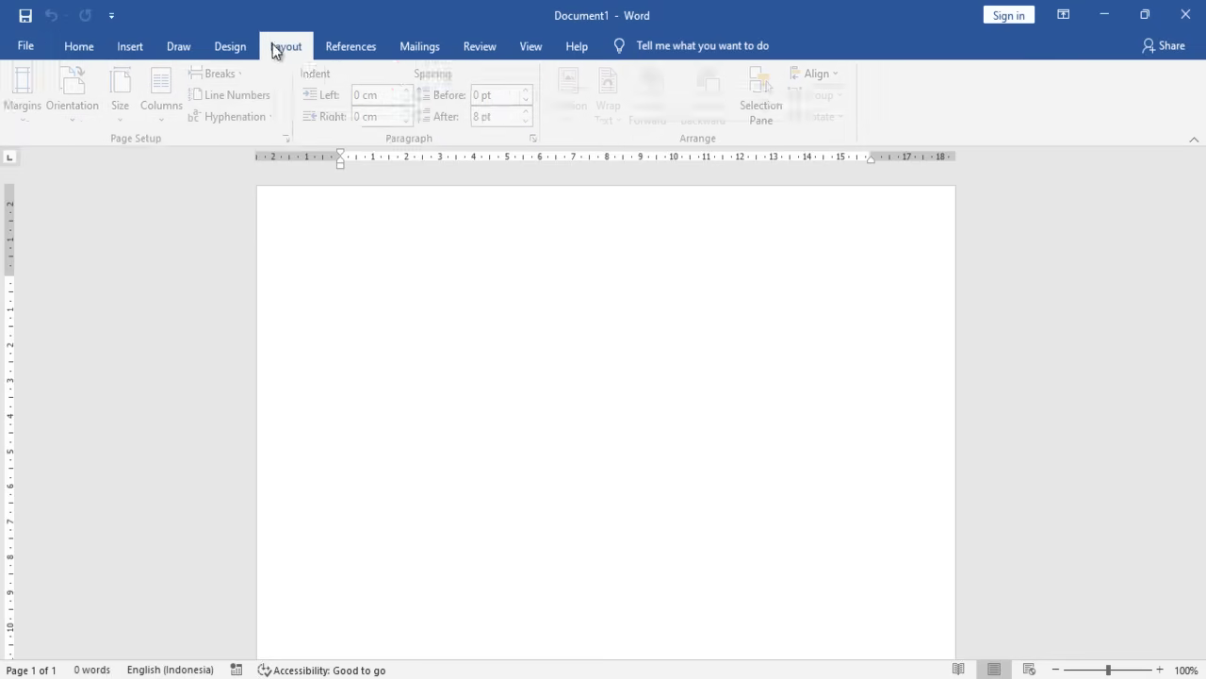
pyautogui.click(128, 118)
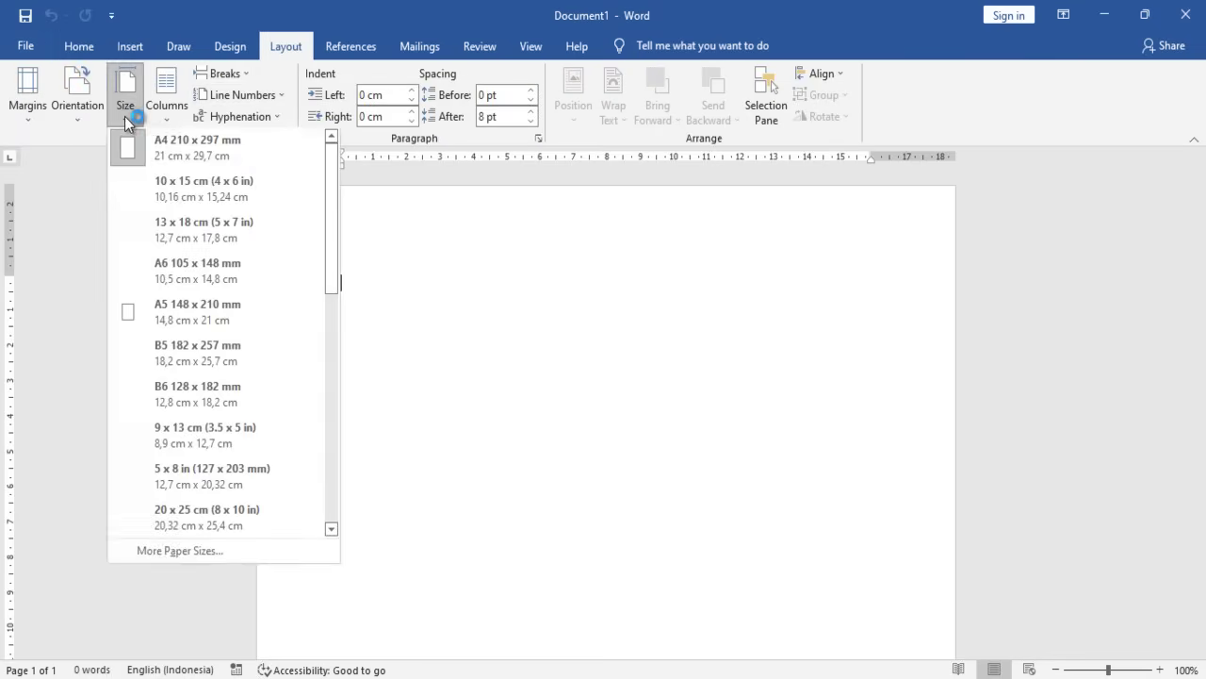
pyautogui.click(197, 179)
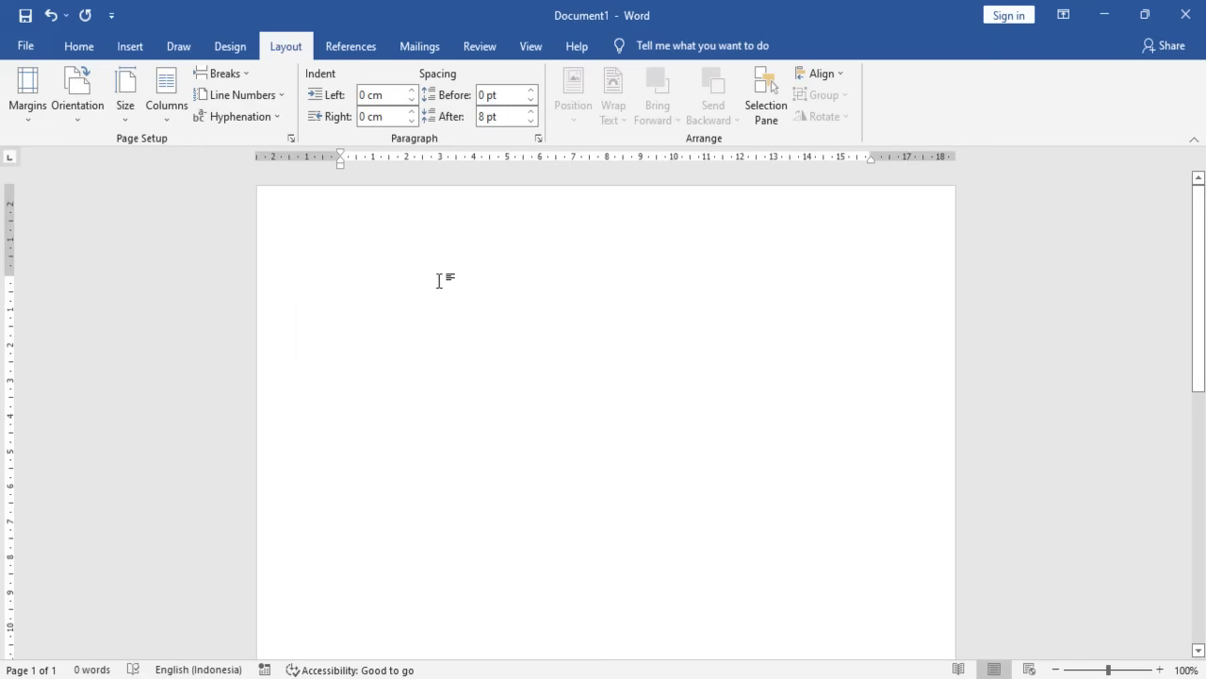
# - In Custom Margins, set the top and left margins to 4 cm
pyautogui.click(26, 113)
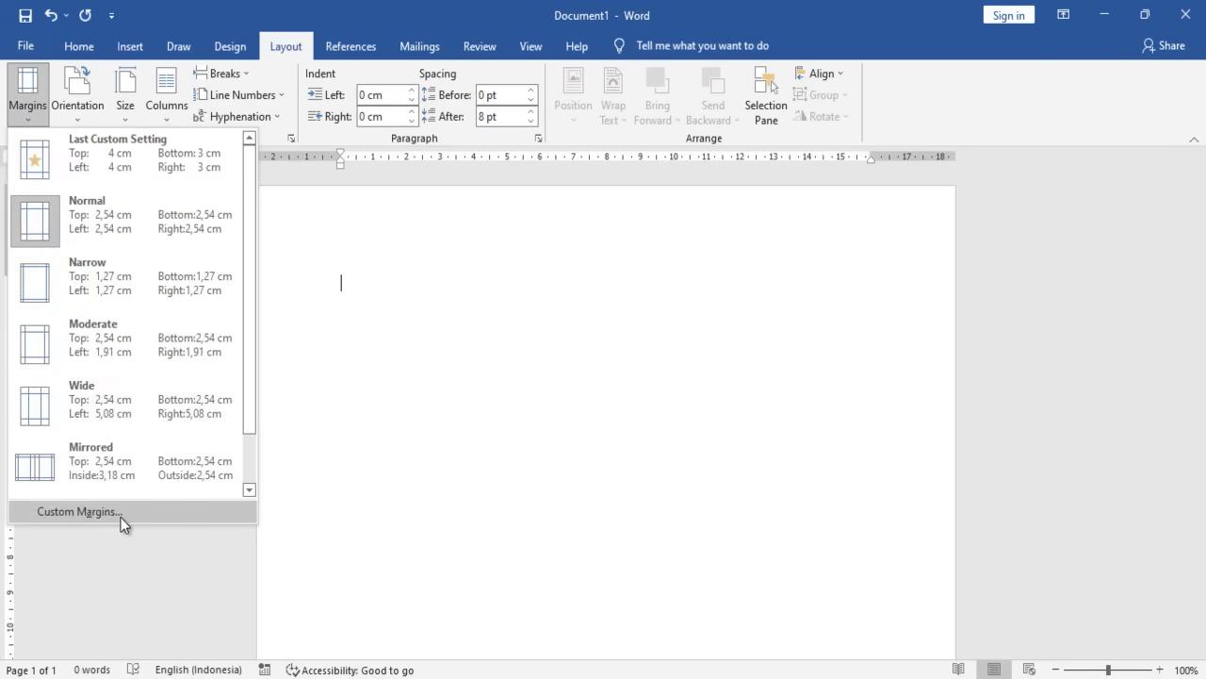
pyautogui.click(119, 514)
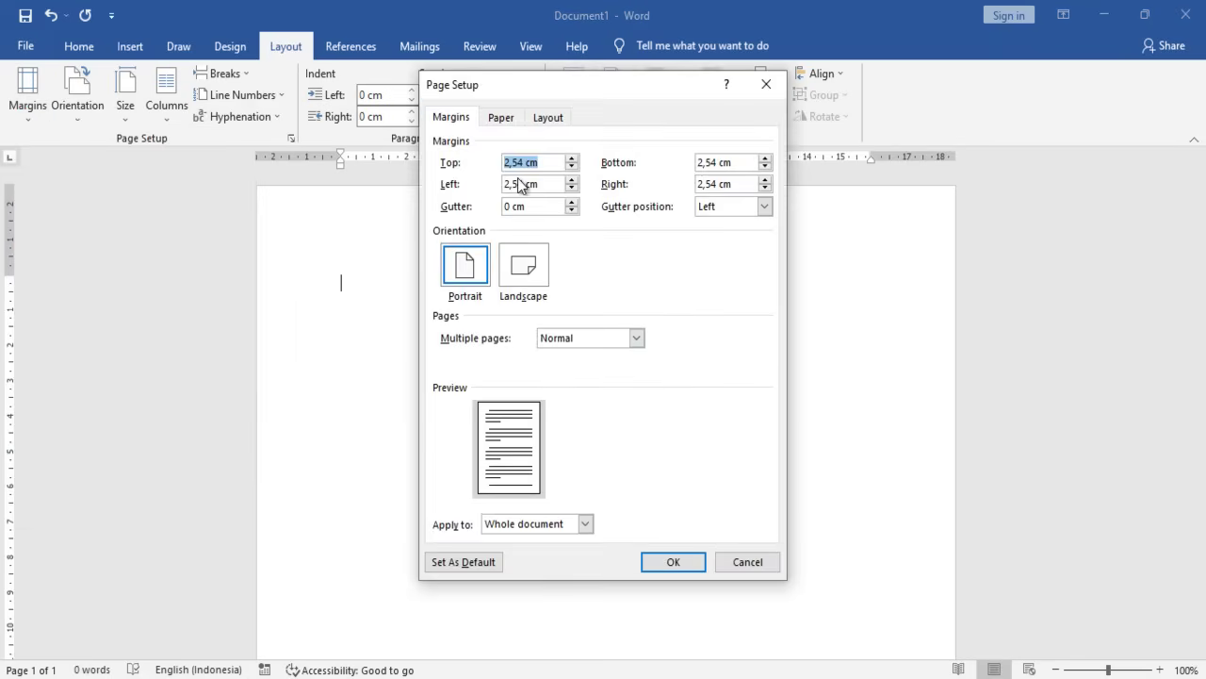
pyautogui.click(524, 162)
pyautogui.press('BackSpace')
pyautogui.press('BackSpace')
pyautogui.press('BackSpace')
pyautogui.press('BackSpace')
pyautogui.write('4')
pyautogui.click(517, 184)
pyautogui.press('BackSpace')
pyautogui.press('BackSpace')
pyautogui.press('BackSpace')
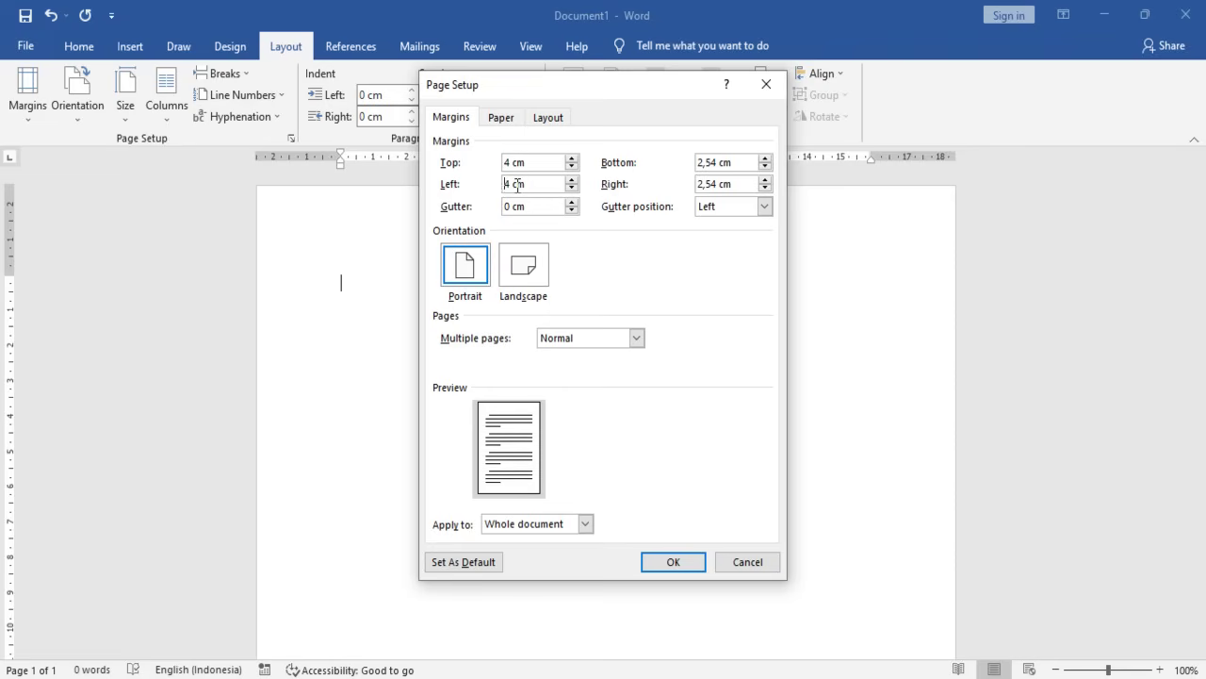
# - Set the bottom and right margins to 3 cm and apply the margins
pyautogui.click(713, 162)
pyautogui.press('BackSpace')
pyautogui.press('BackSpace')
pyautogui.press('BackSpace')
pyautogui.click(712, 183)
pyautogui.click(703, 162)
pyautogui.press('BackSpace')
pyautogui.write('3')
pyautogui.moveTo(717, 184); pyautogui.dragTo(675, 188)
pyautogui.write('3')
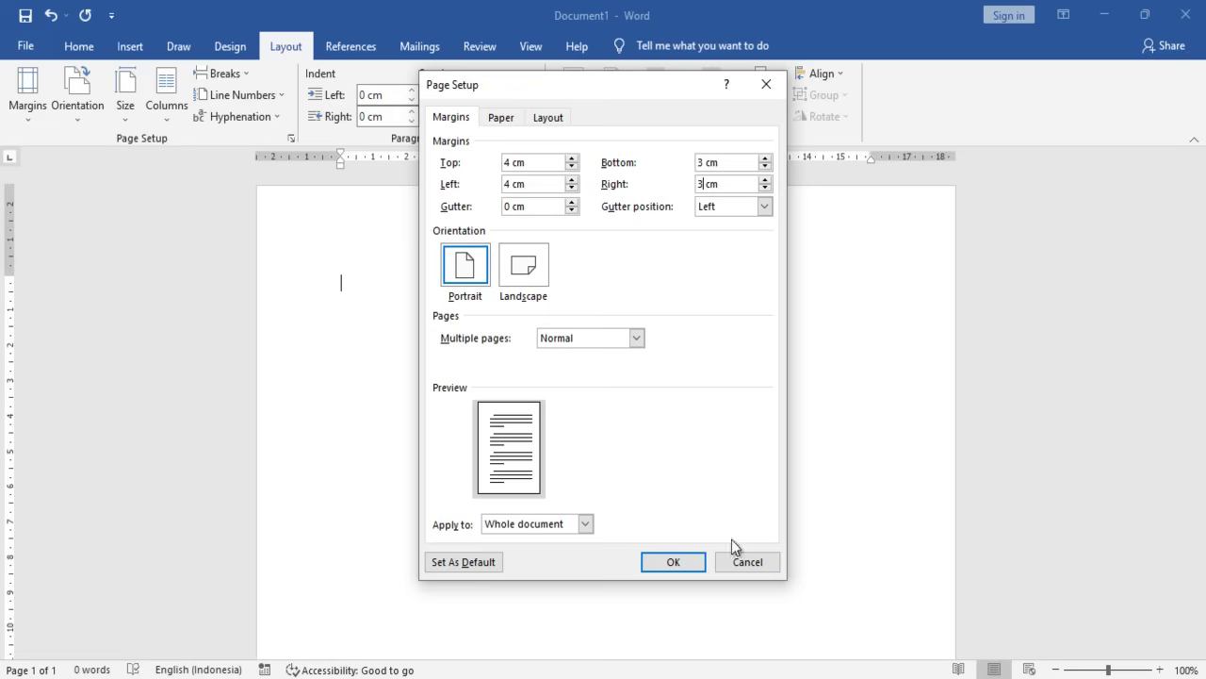
pyautogui.click(675, 563)
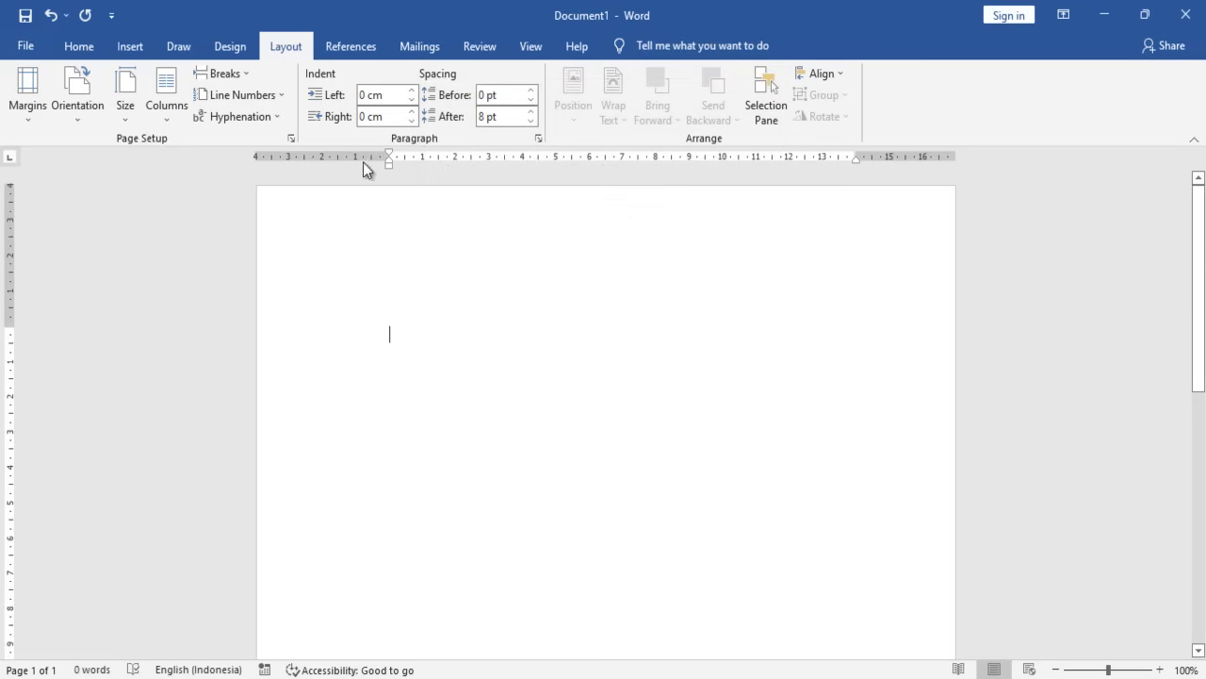
# - Set the Home font to Times New Roman at size 12
pyautogui.click(79, 46)
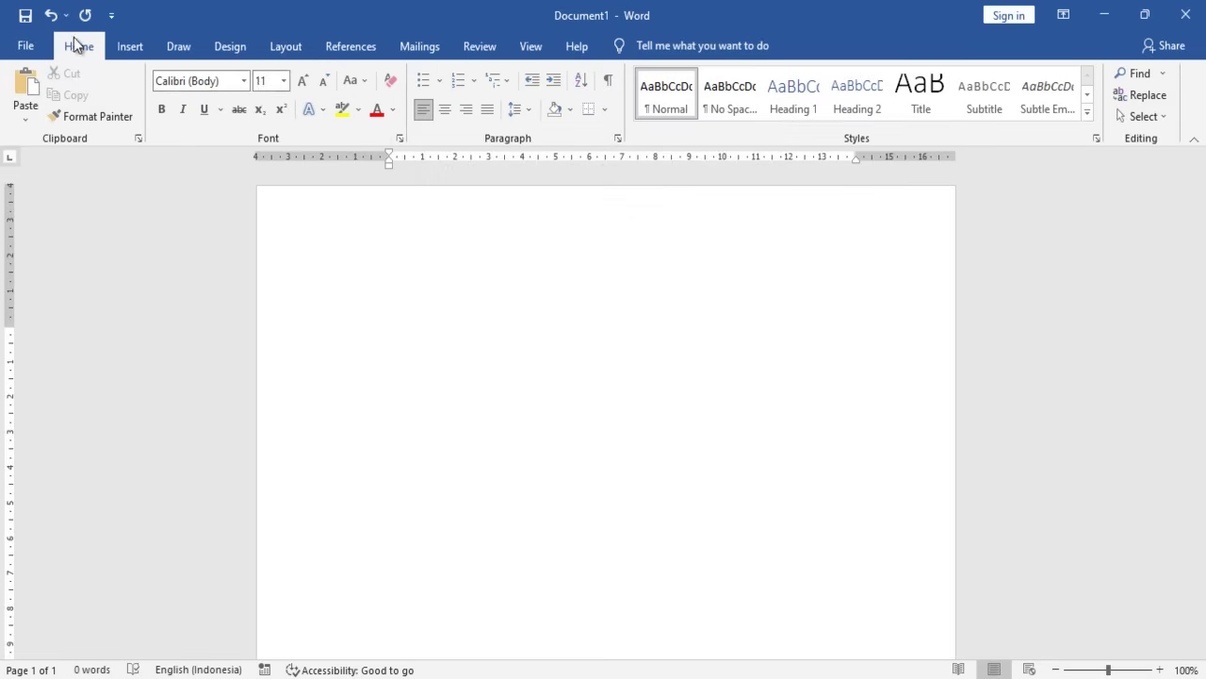
pyautogui.click(244, 80)
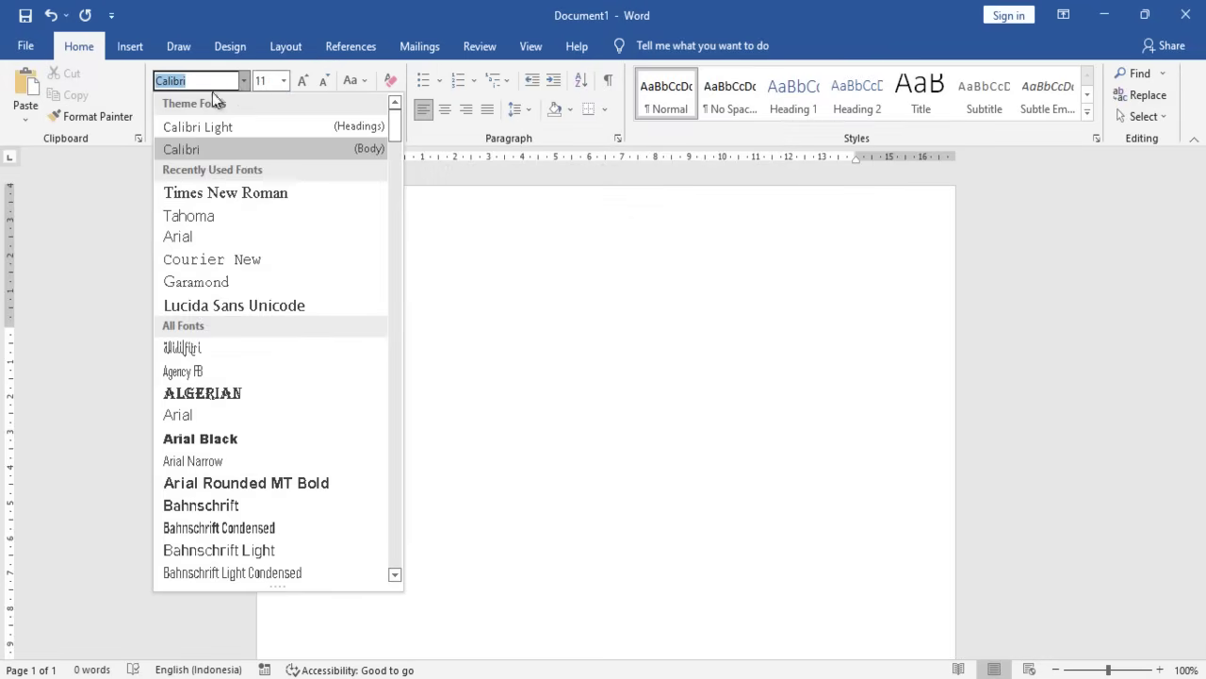
pyautogui.click(224, 213)
pyautogui.click(243, 83)
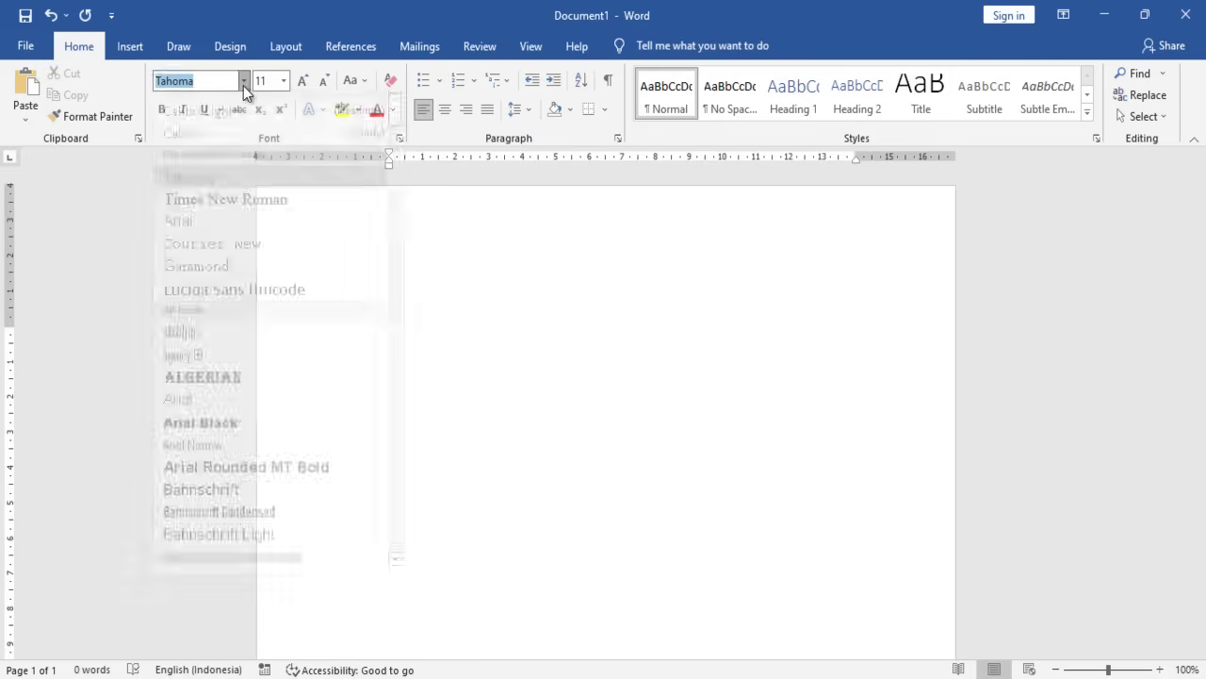
pyautogui.click(229, 211)
pyautogui.click(283, 81)
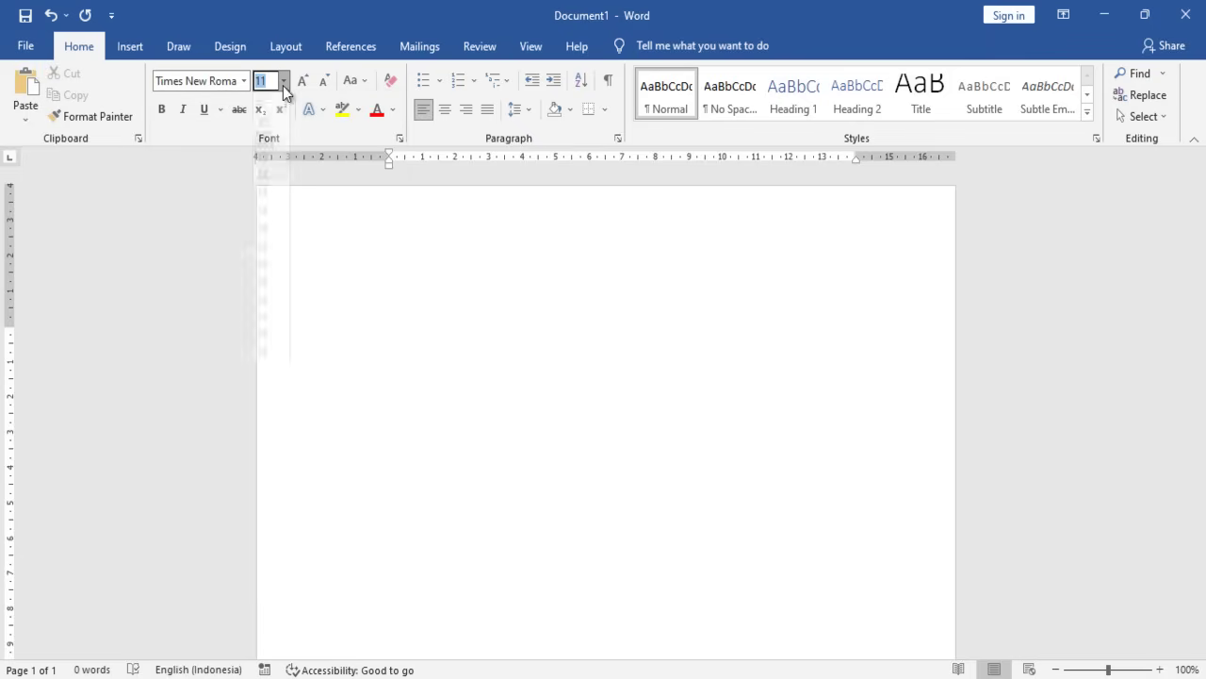
pyautogui.click(268, 172)
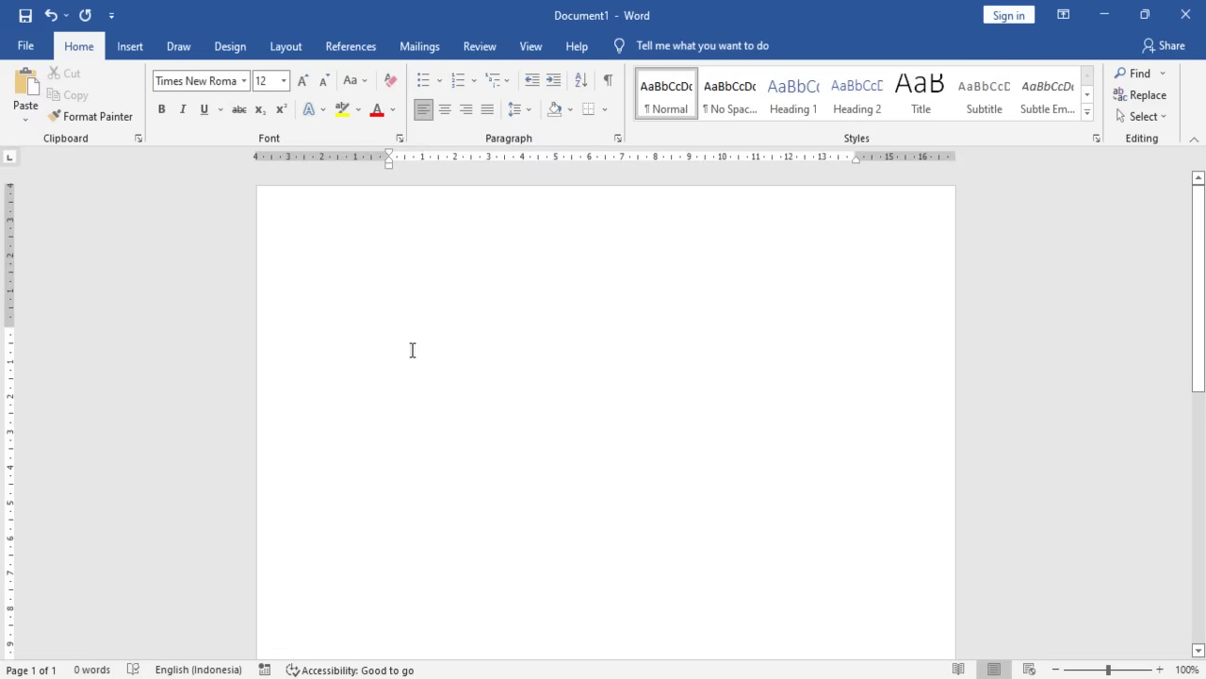
# - Type the title 'LAPORAN PRAKTIK KERJA INDUSTRI (PRAKERIN)', split after LAPORAN
pyautogui.write('LA')
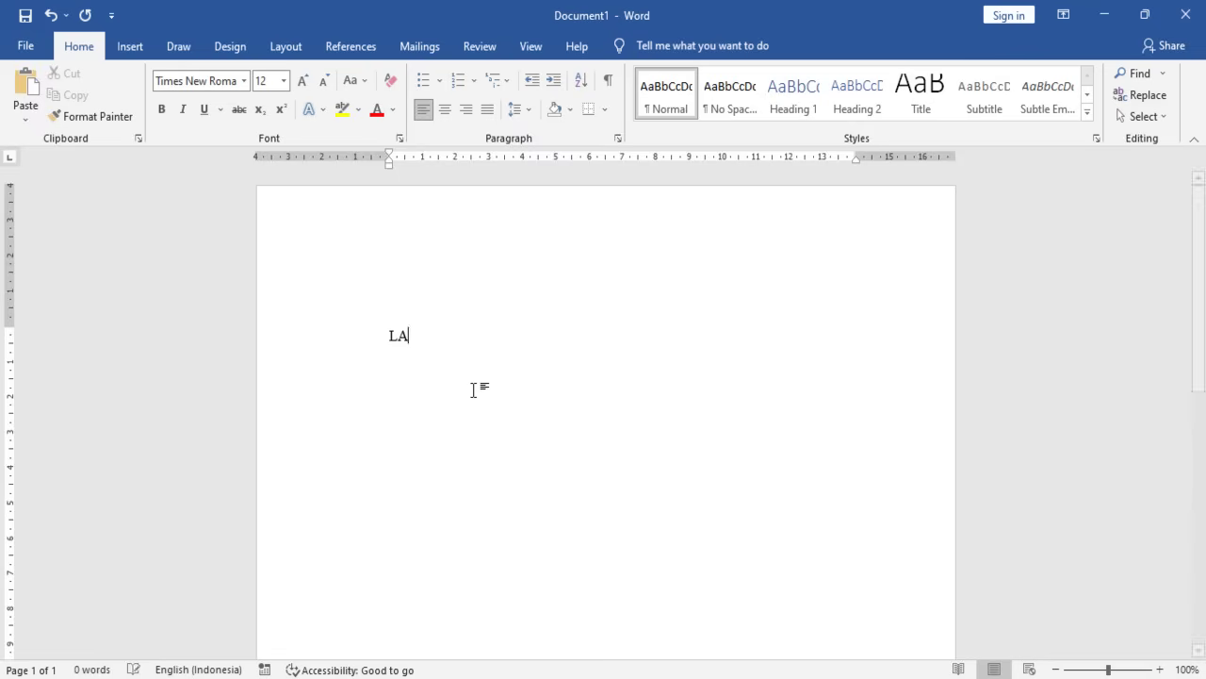
pyautogui.write('PORAN PRAKR')
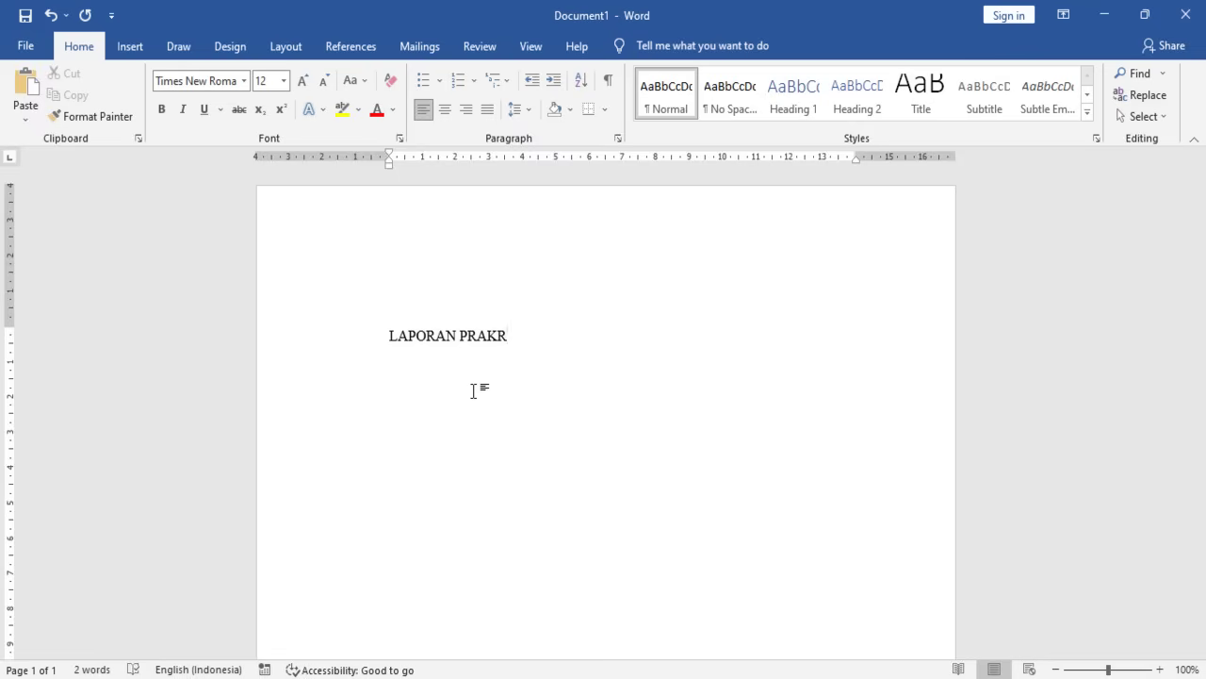
pyautogui.press('BackSpace')
pyautogui.write('TIK KERJA INDUSTRI')
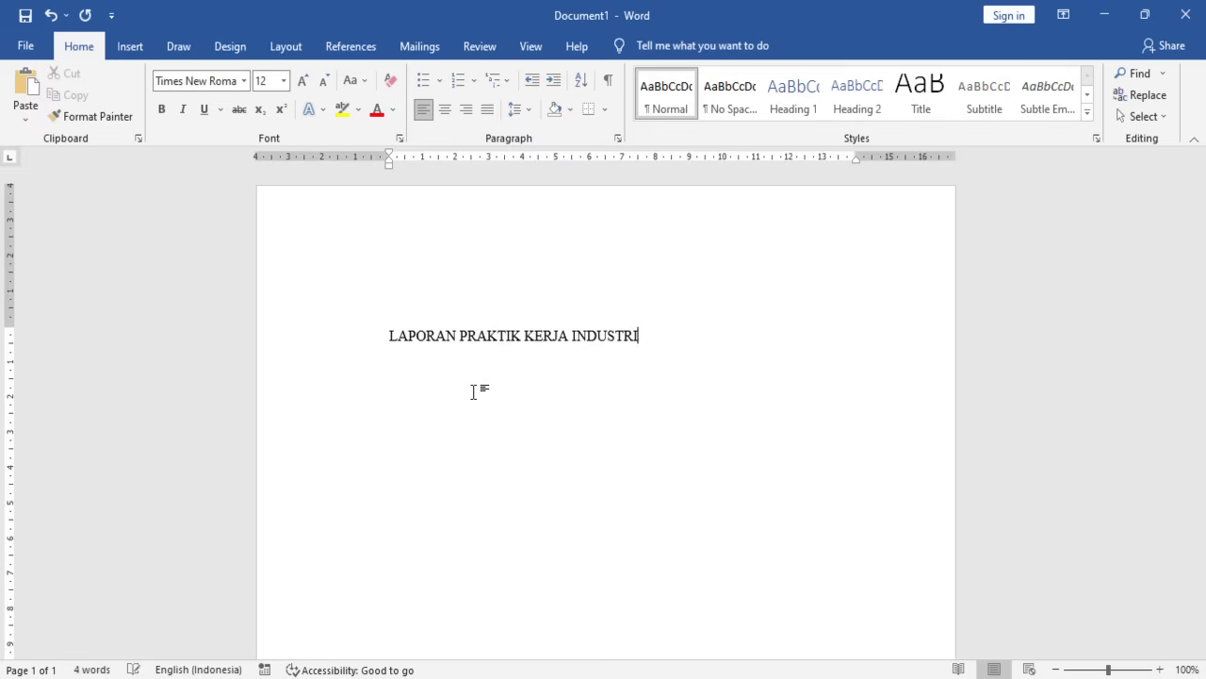
pyautogui.write(' ( PRAKERIN)')
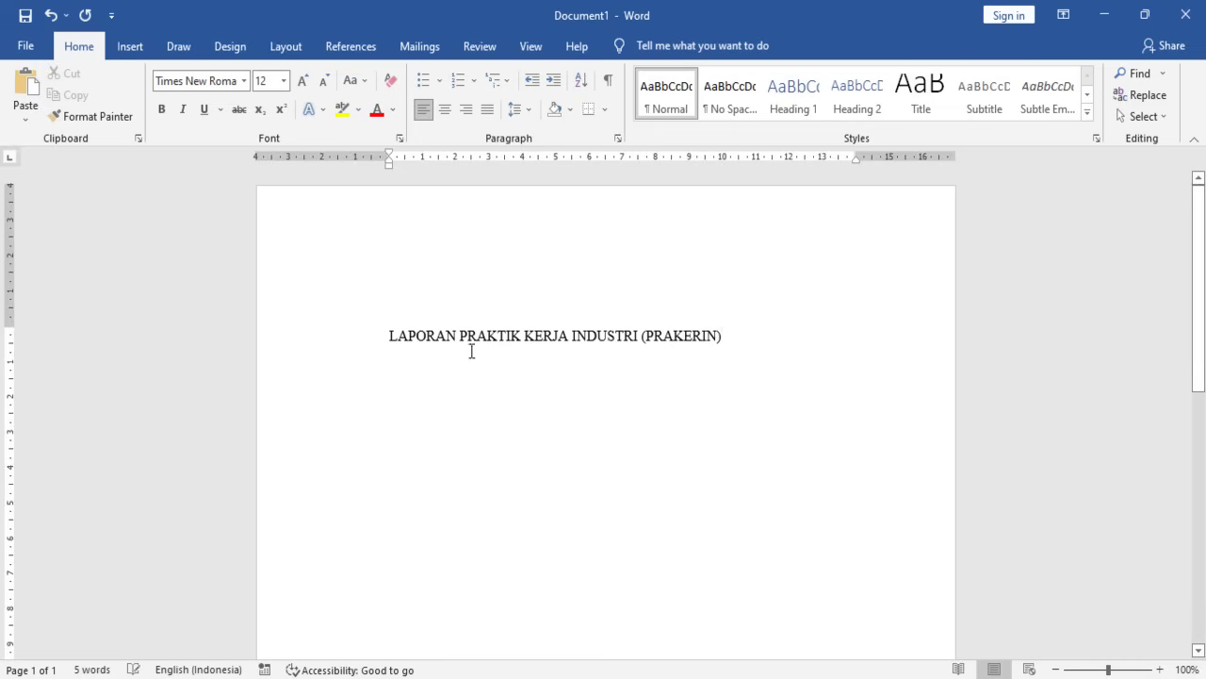
pyautogui.press('Return')
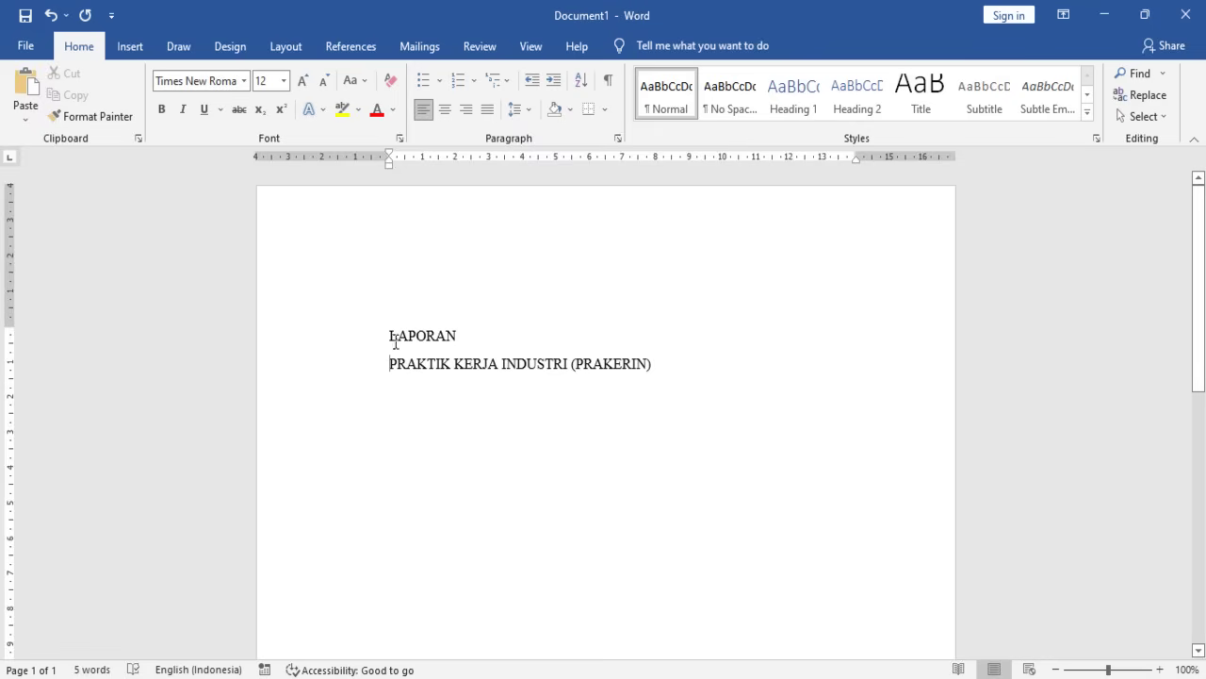
# - Make the two title lines centred, bold and 14 pt
pyautogui.moveTo(390, 335); pyautogui.dragTo(668, 348)
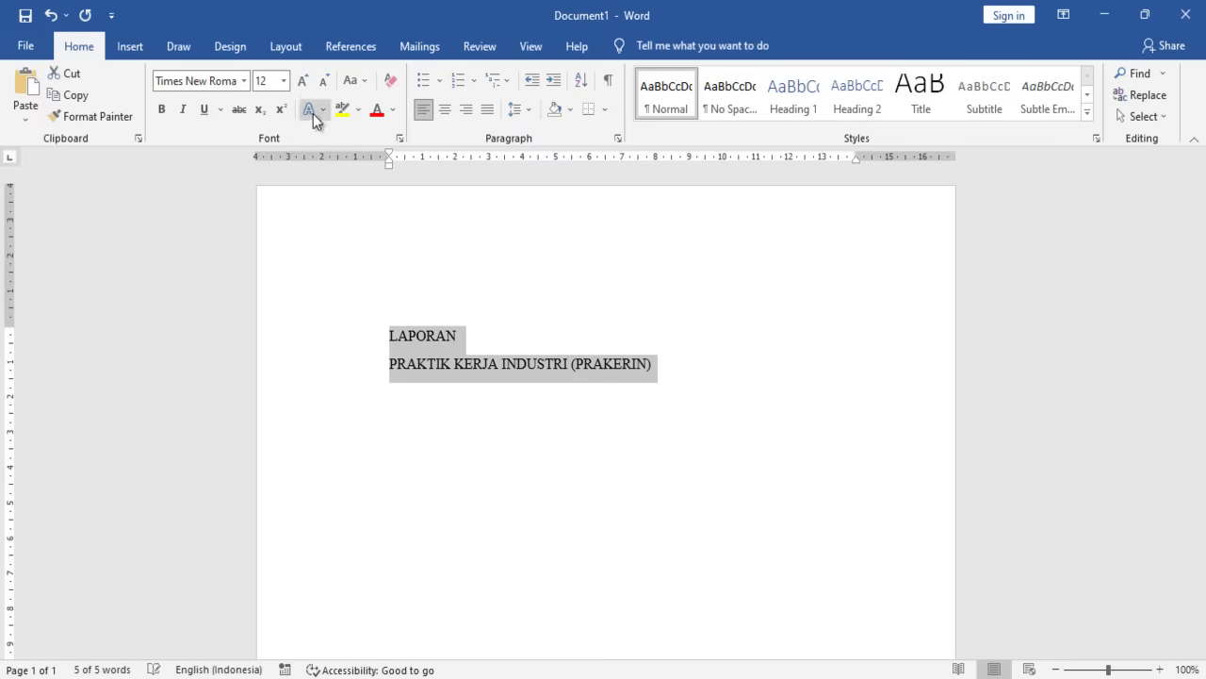
pyautogui.click(445, 109)
pyautogui.moveTo(588, 335); pyautogui.dragTo(758, 370)
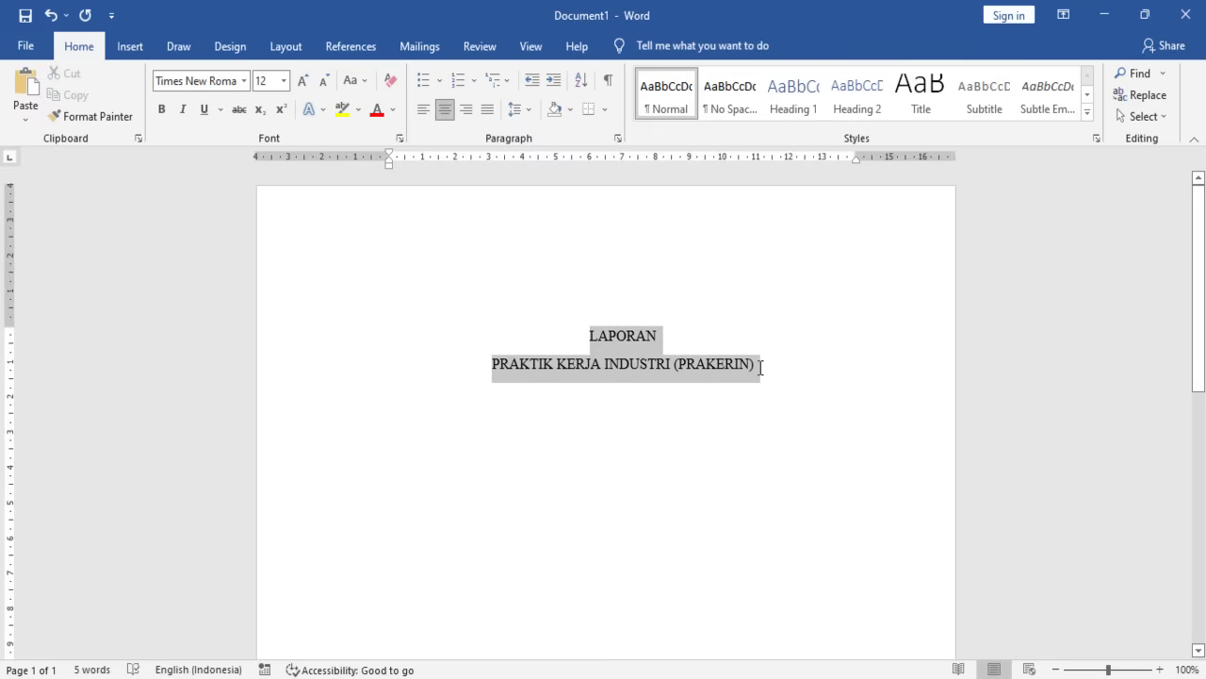
pyautogui.click(161, 109)
pyautogui.moveTo(588, 335); pyautogui.dragTo(762, 368)
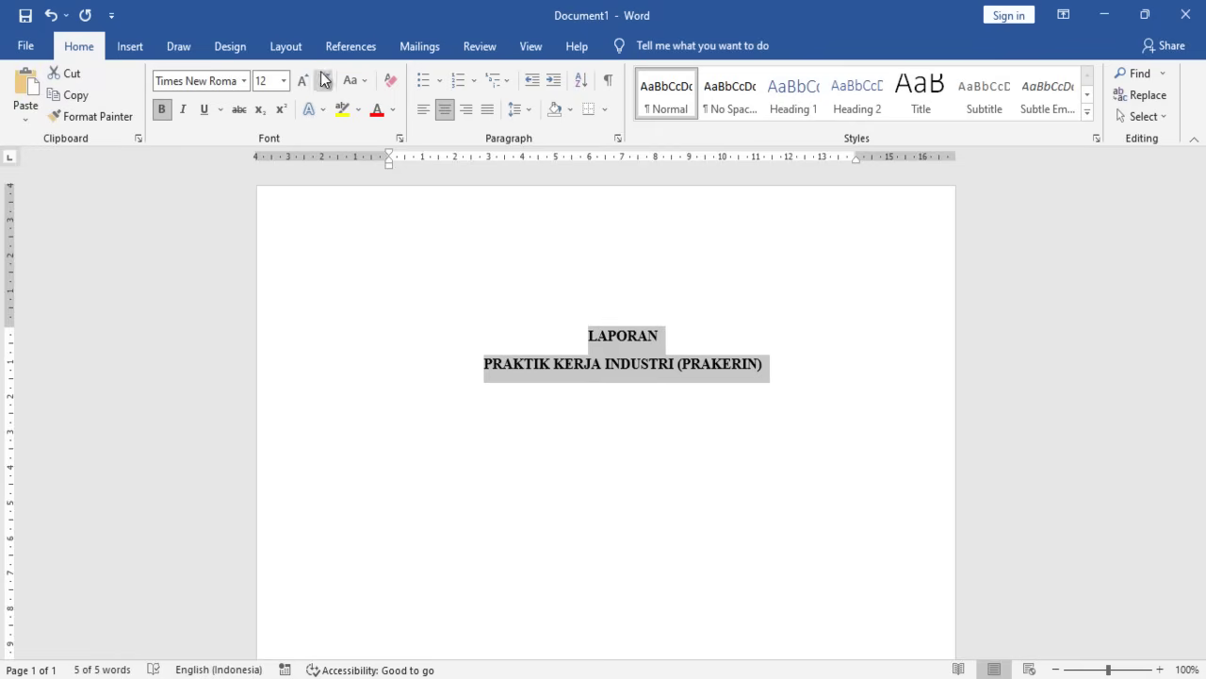
pyautogui.click(286, 79)
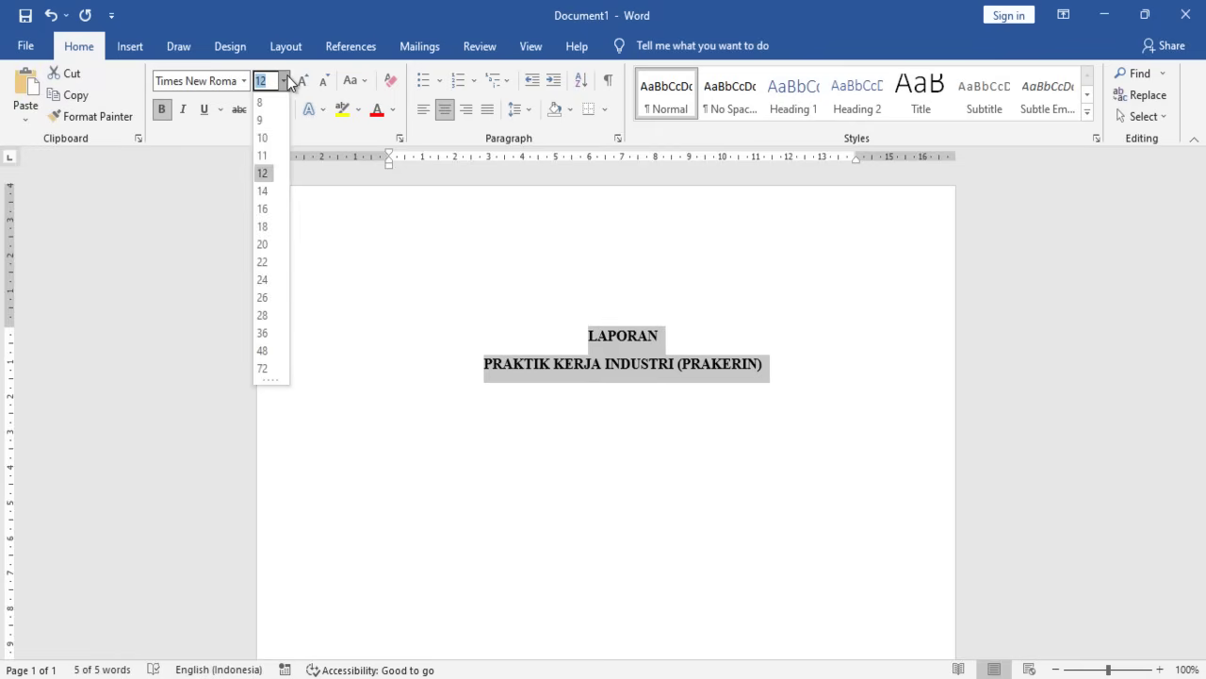
pyautogui.click(266, 187)
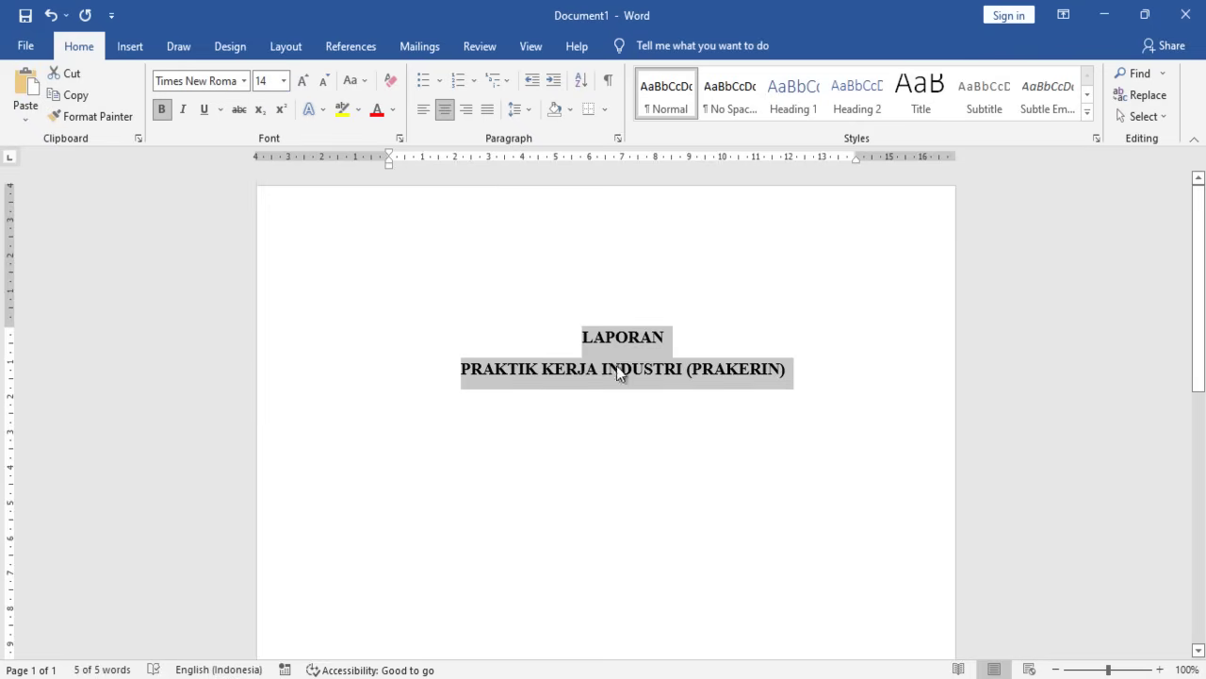
pyautogui.click(472, 350)
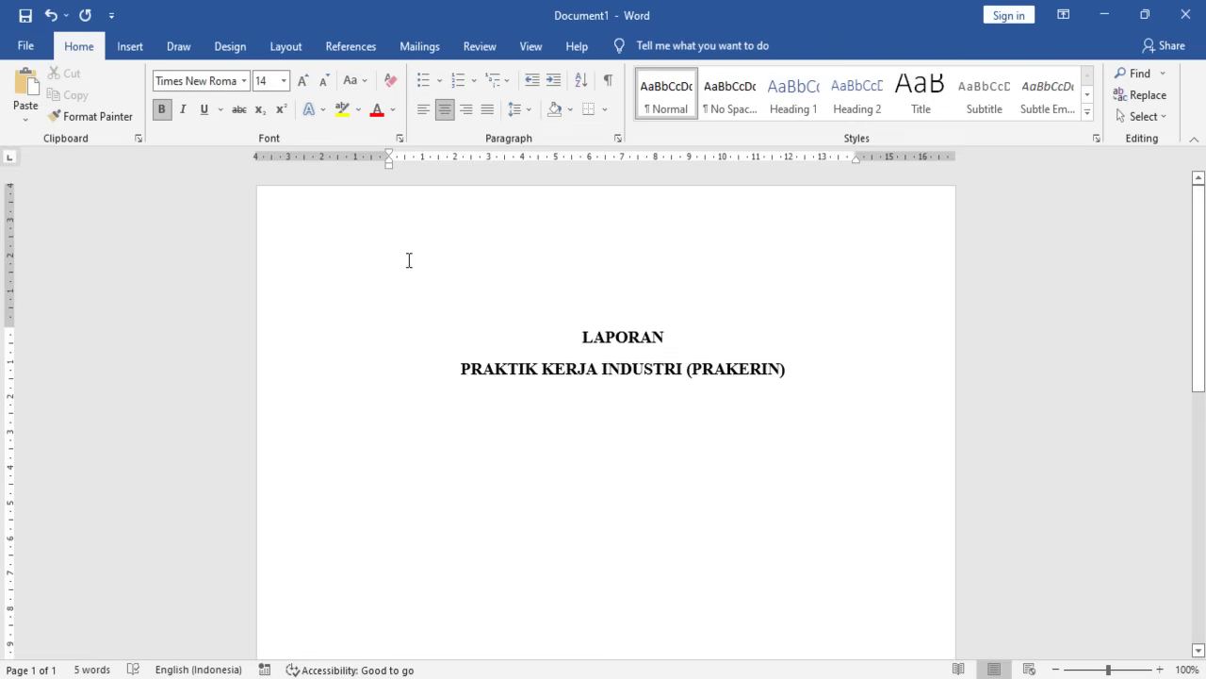
# - Remove space after the title paragraphs and set their line spacing to 1.0
pyautogui.hotkey('ctrl', 'a')
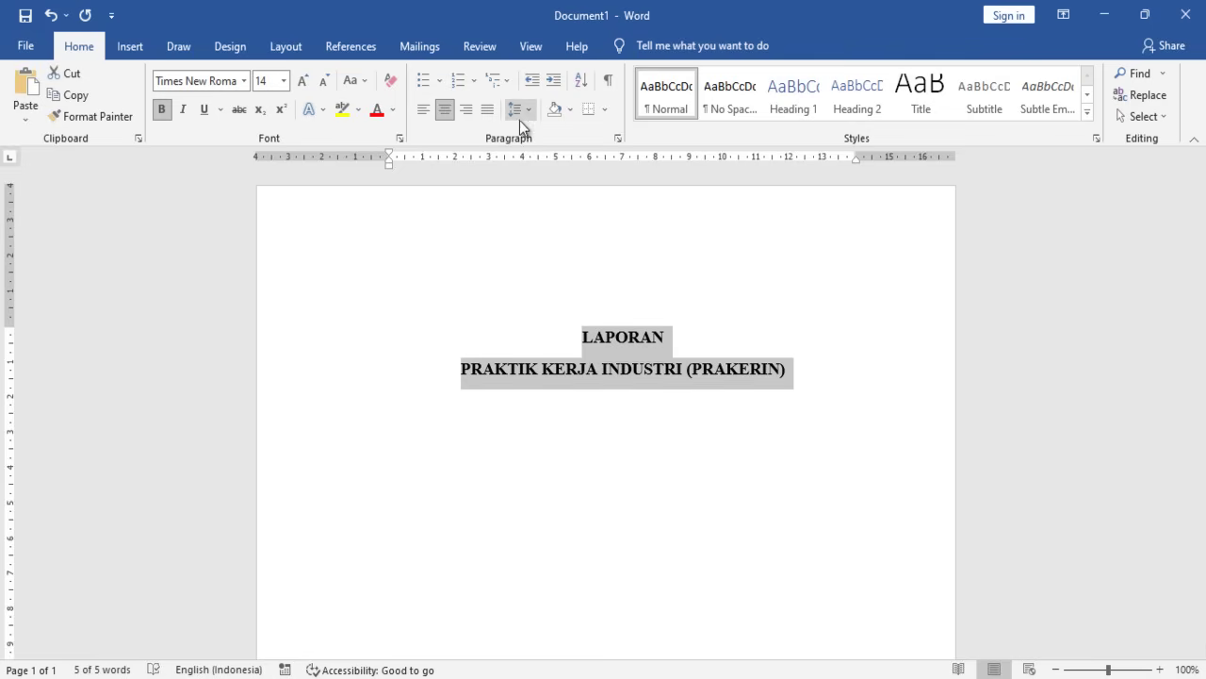
pyautogui.click(522, 108)
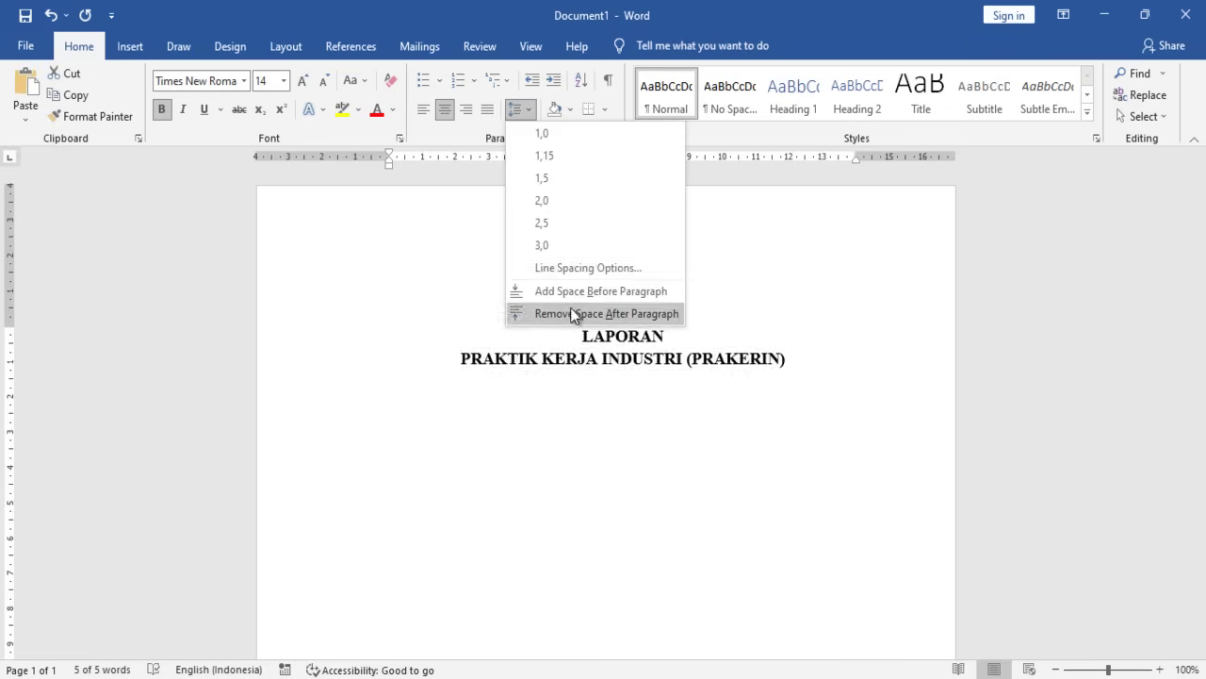
pyautogui.click(571, 307)
pyautogui.click(528, 111)
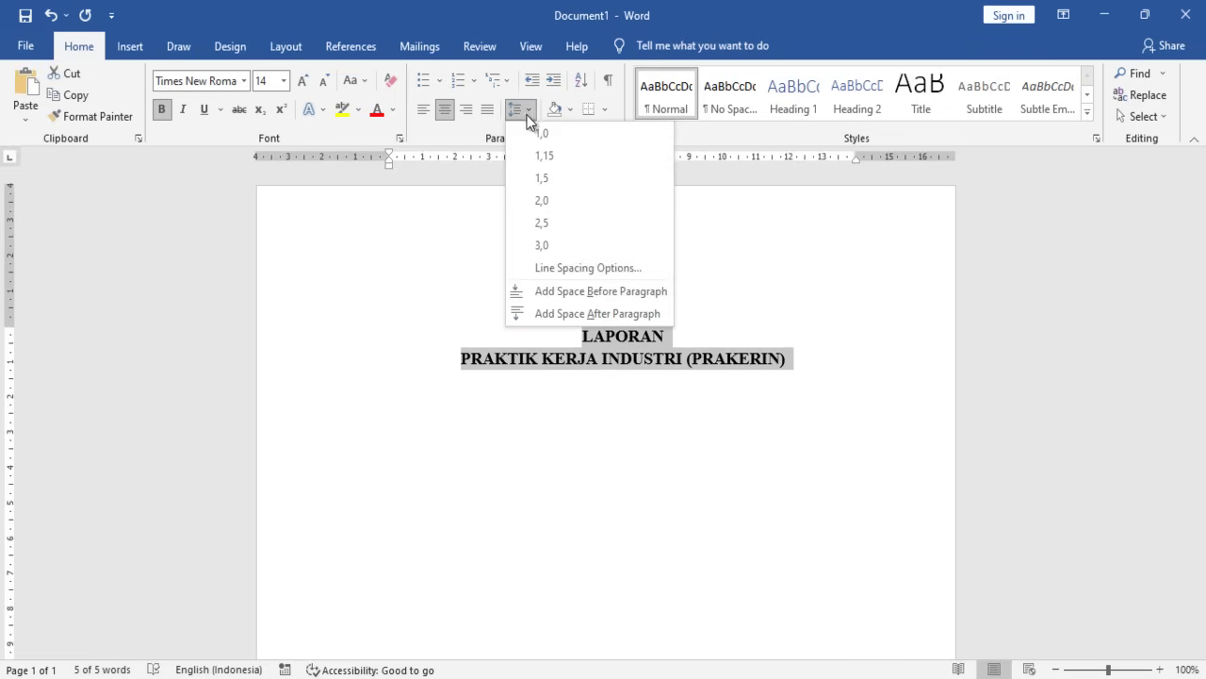
pyautogui.click(557, 182)
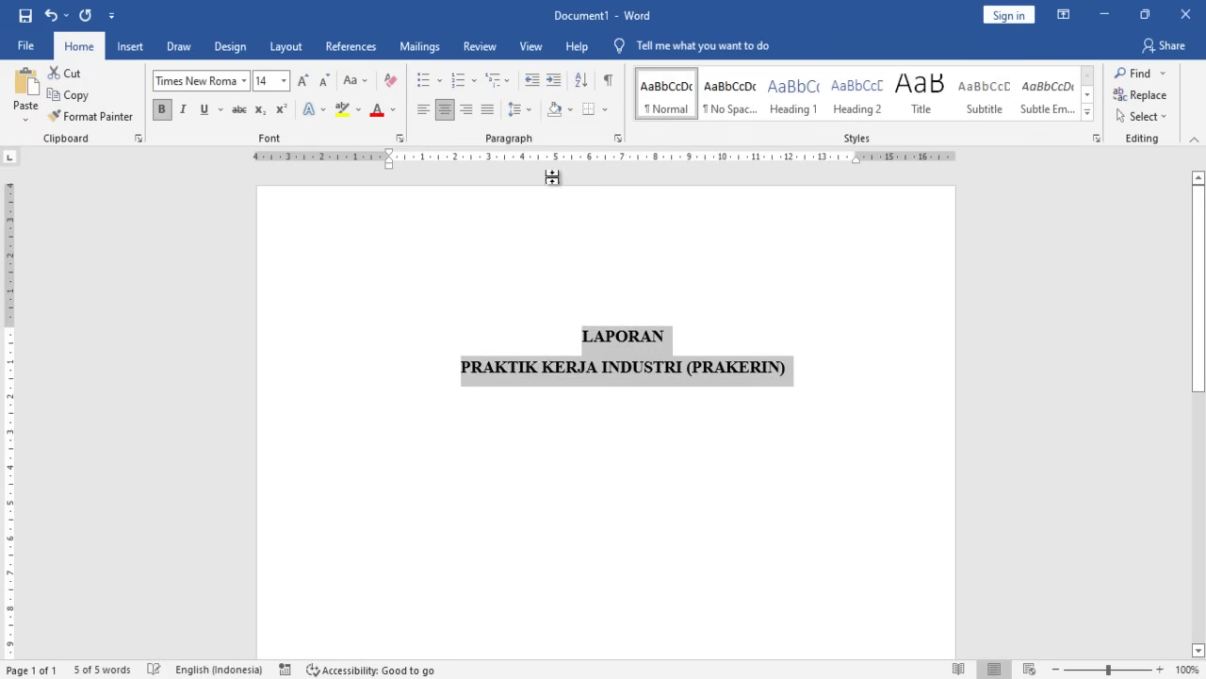
pyautogui.click(550, 347)
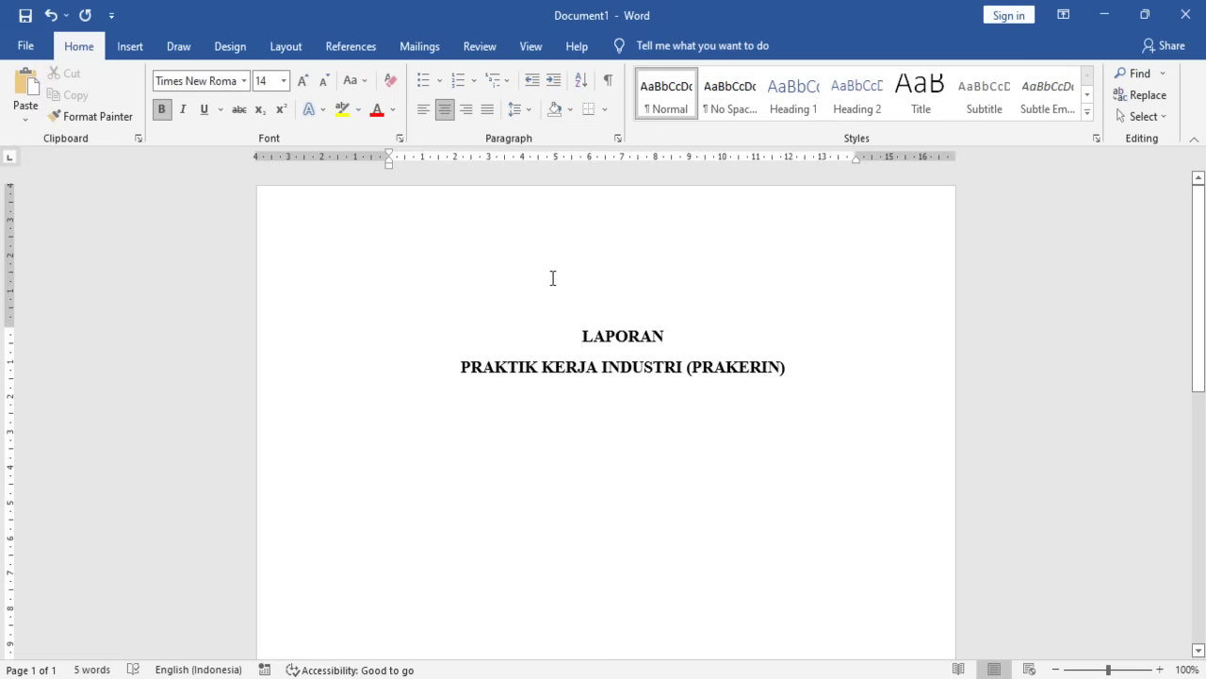
pyautogui.moveTo(608, 337); pyautogui.dragTo(813, 412)
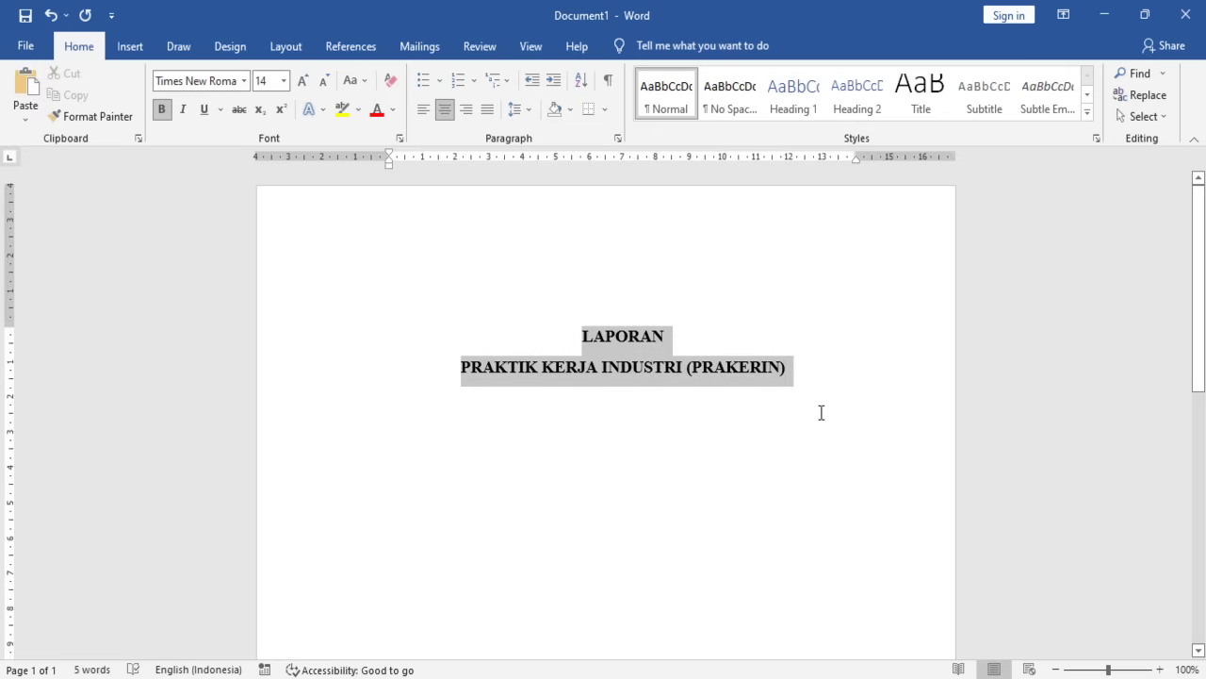
pyautogui.click(516, 110)
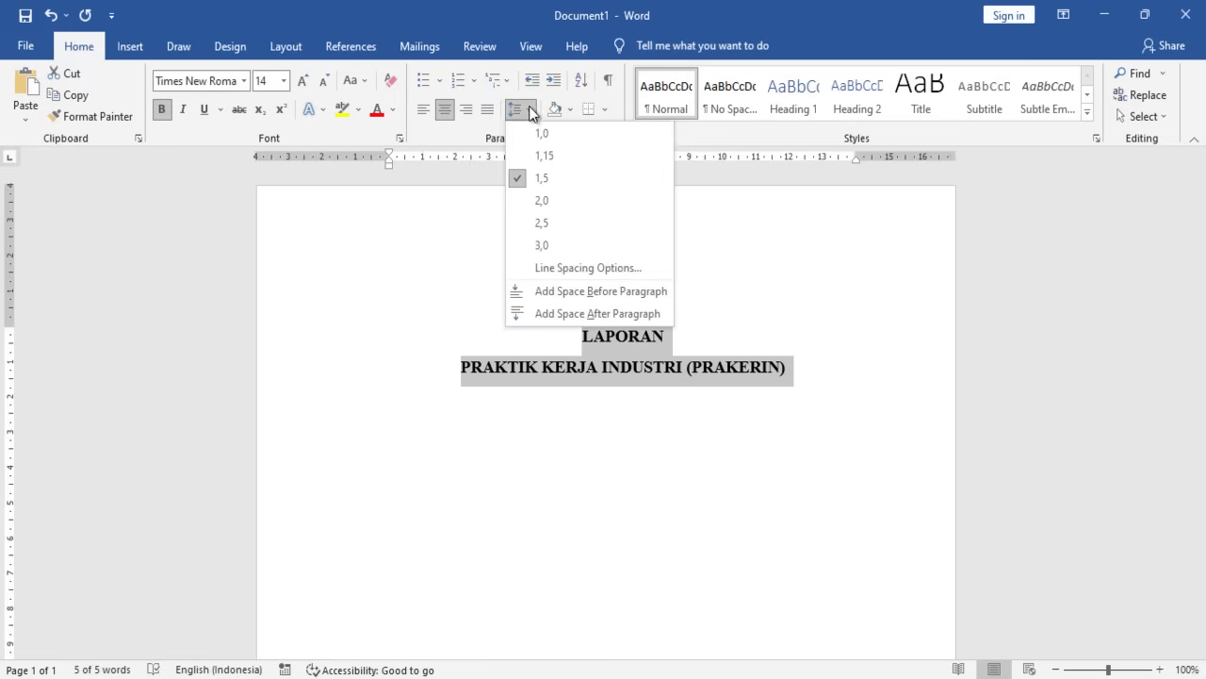
pyautogui.click(550, 142)
pyautogui.click(603, 373)
pyautogui.click(792, 358)
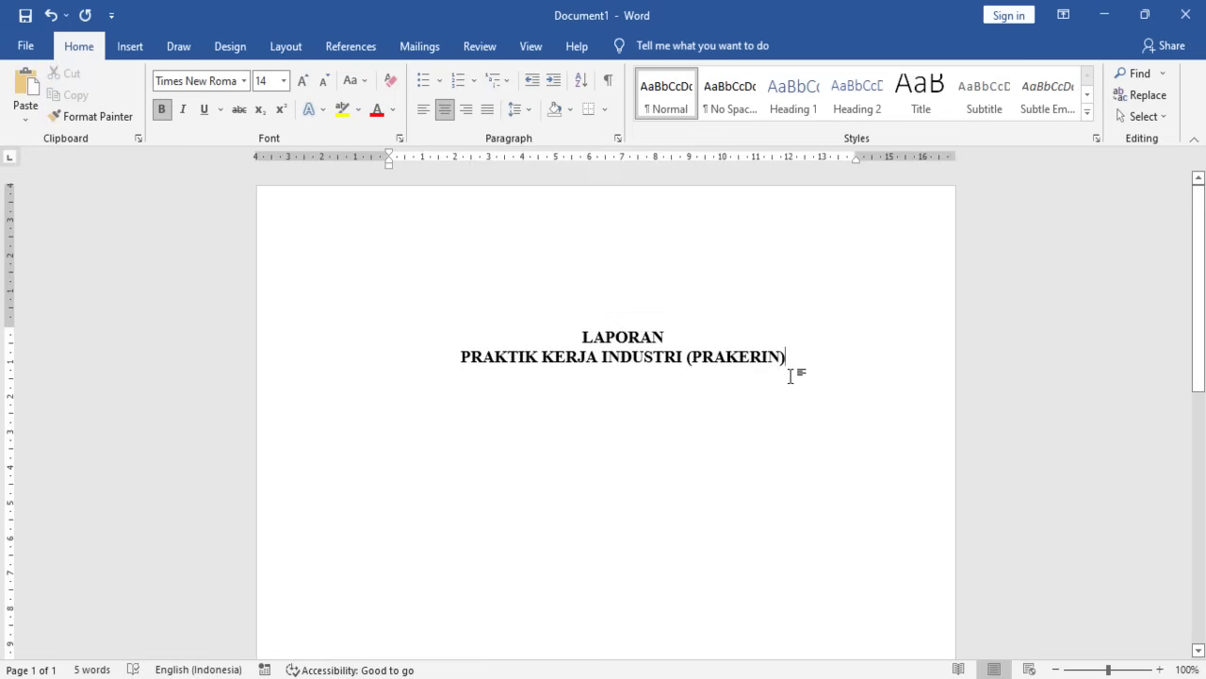
# - Add a new centred line below the title
pyautogui.press('Return')
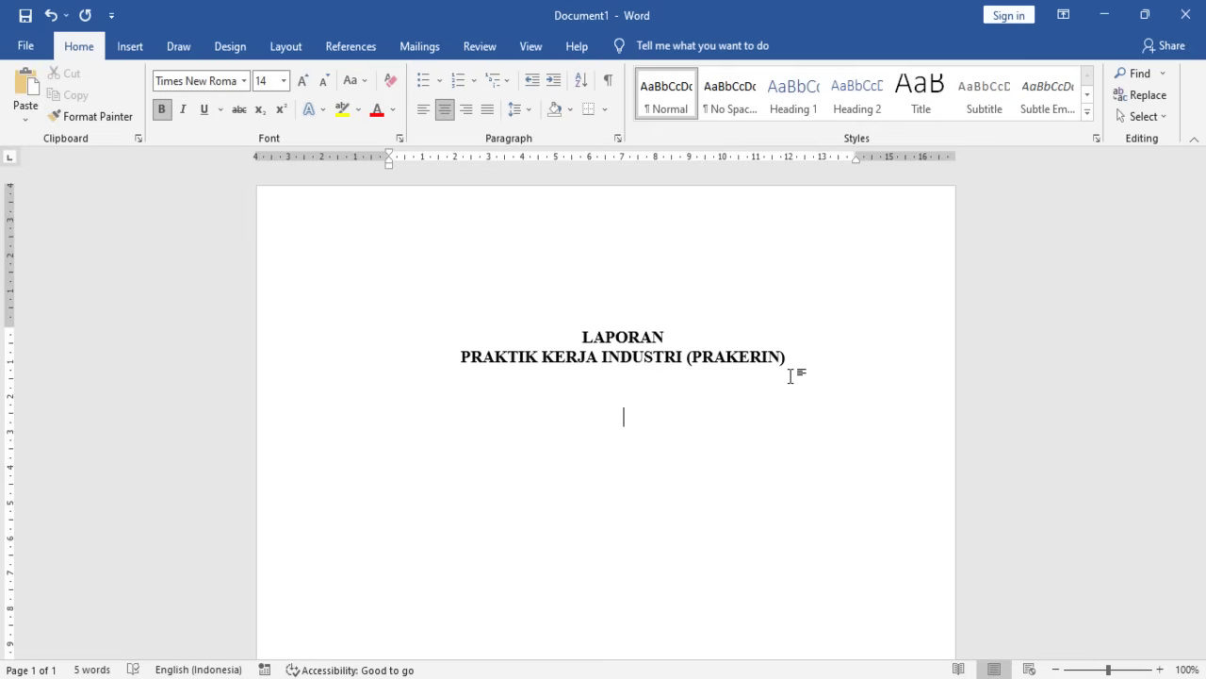
pyautogui.write('PEMLA')
pyautogui.press('BackSpace')
pyautogui.press('BackSpace')
pyautogui.press('BackSpace')
pyautogui.write('LA')
pyautogui.press('BackSpace')
pyautogui.press('BackSpace')
pyautogui.press('BackSpace')
pyautogui.press('BackSpace')
pyautogui.write('MEI')
pyautogui.press('BackSpace')
pyautogui.press('BackSpace')
pyautogui.press('BackSpace')
pyautogui.press('BackSpace')
pyautogui.press('BackSpace')
pyautogui.hotkey('ctrl', 'e')
# - Type the subtitle 'MELAKUKAN INSTALASI SITEM OPERASI WINDOWS 11 DI PT. JAYA KOMPUTER ABADI'
pyautogui.press('Return')
pyautogui.press('Return')
pyautogui.write('MELKA')
pyautogui.press('BackSpace')
pyautogui.press('BackSpace')
pyautogui.write('AKUKAN')
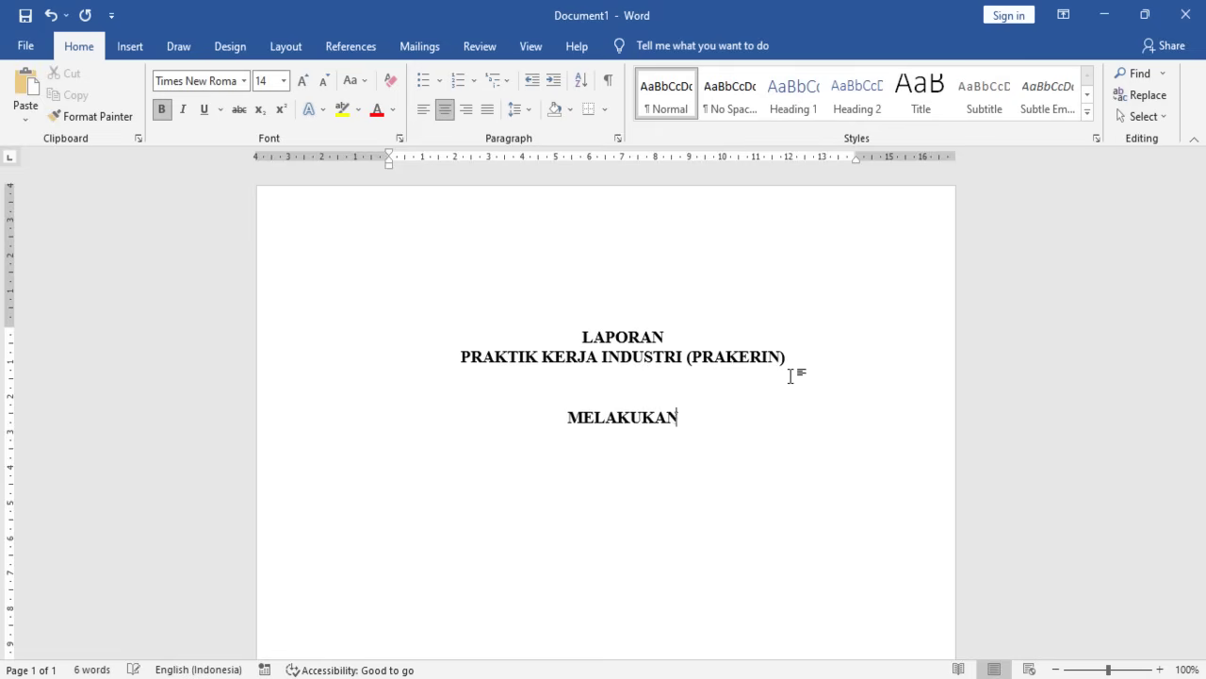
pyautogui.write(' INSTALASI ')
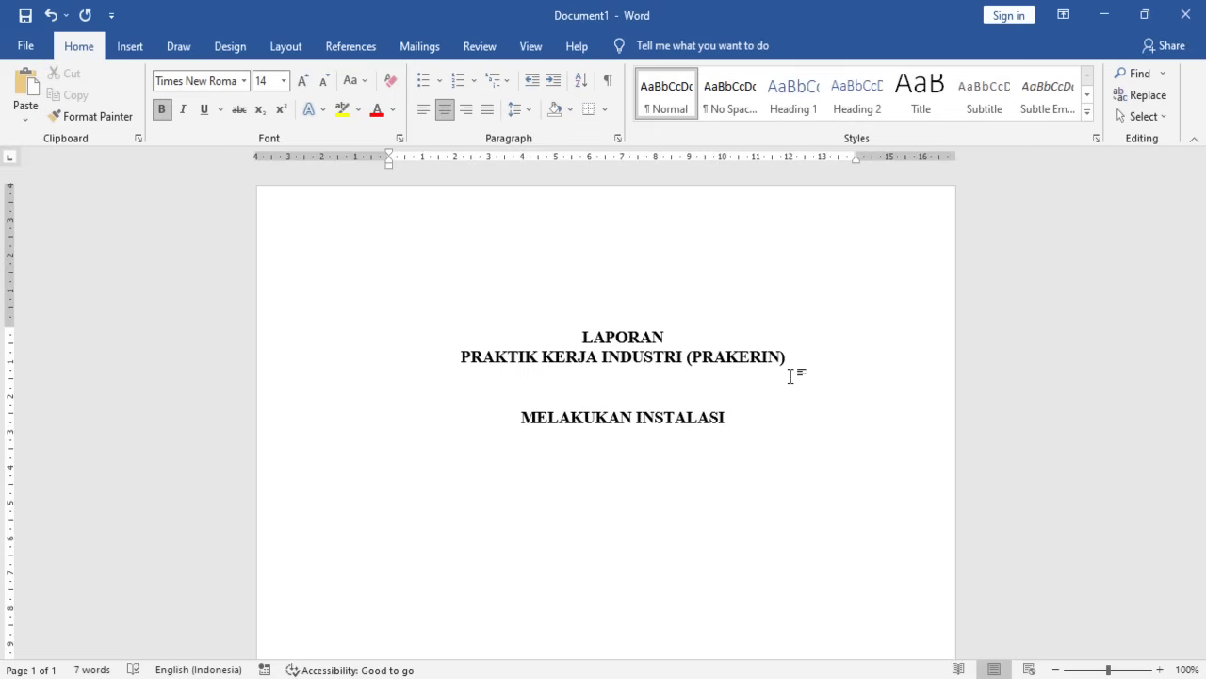
pyautogui.write('WIN')
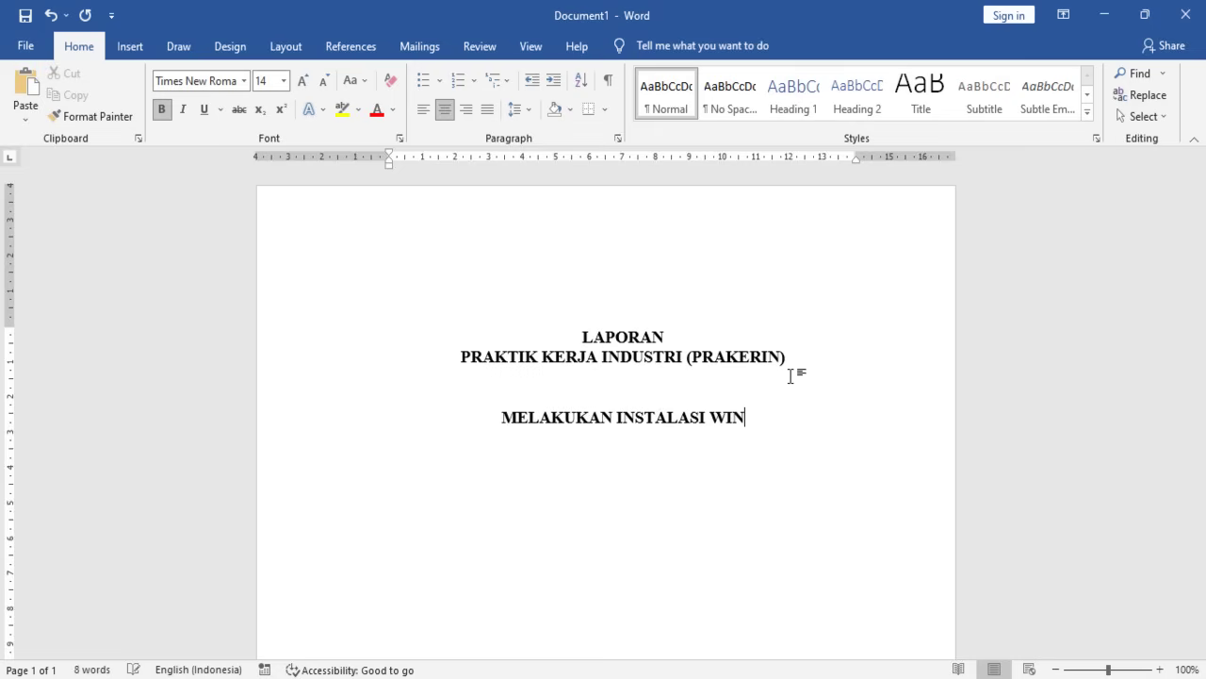
pyautogui.write('SOA')
pyautogui.press('BackSpace')
pyautogui.press('BackSpace')
pyautogui.press('BackSpace')
pyautogui.press('BackSpace')
pyautogui.press('BackSpace')
pyautogui.press('BackSpace')
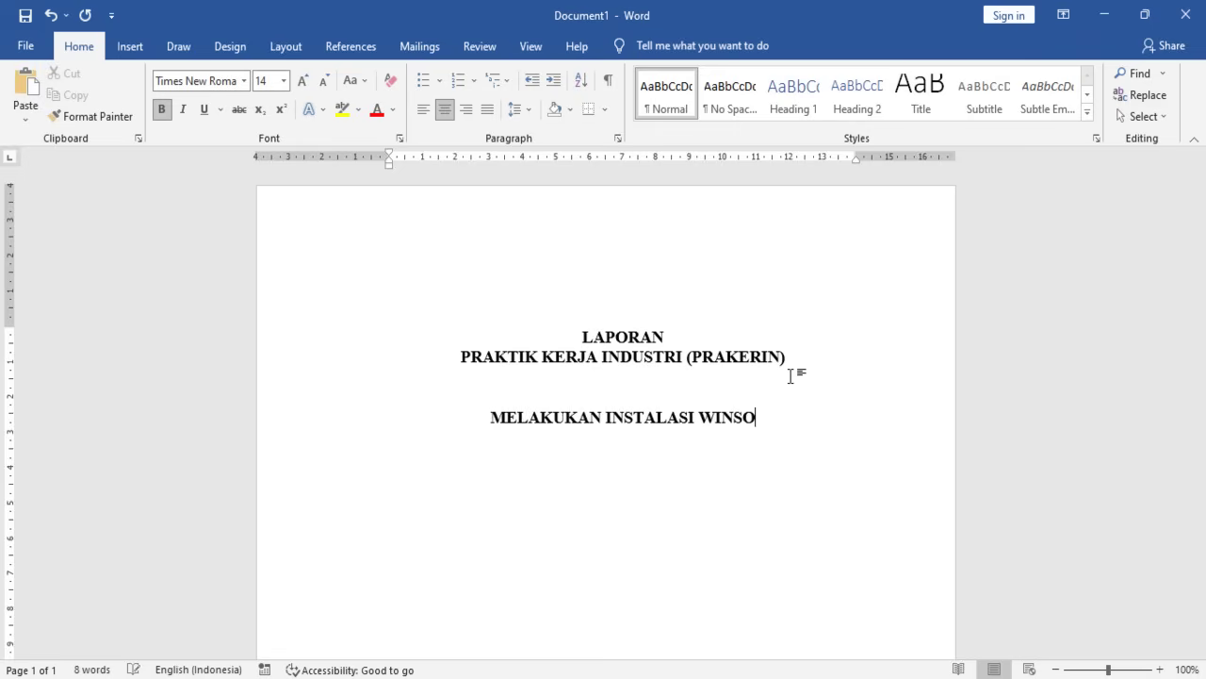
pyautogui.write('OPERS')
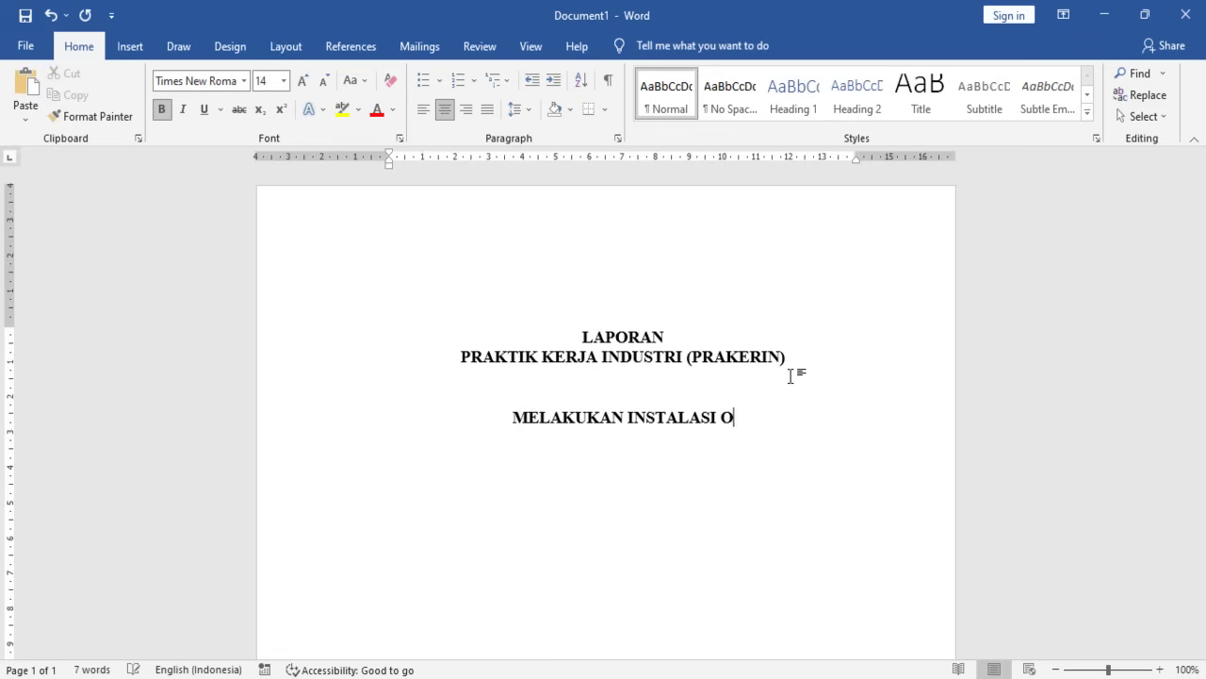
pyautogui.write('I SOSTEM')
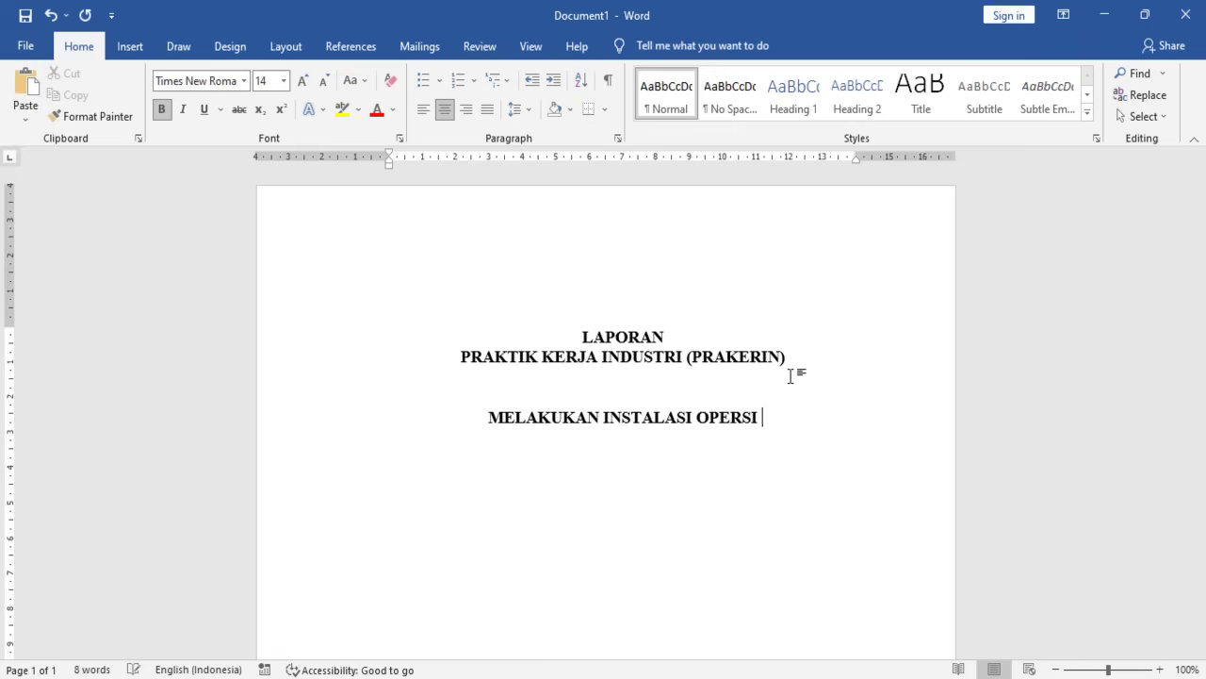
pyautogui.press('BackSpace')
pyautogui.press('BackSpace')
pyautogui.press('BackSpace')
pyautogui.press('BackSpace')
pyautogui.press('BackSpace')
pyautogui.press('BackSpace')
pyautogui.press('BackSpace')
pyautogui.press('BackSpace')
pyautogui.press('BackSpace')
pyautogui.press('BackSpace')
pyautogui.press('BackSpace')
pyautogui.press('BackSpace')
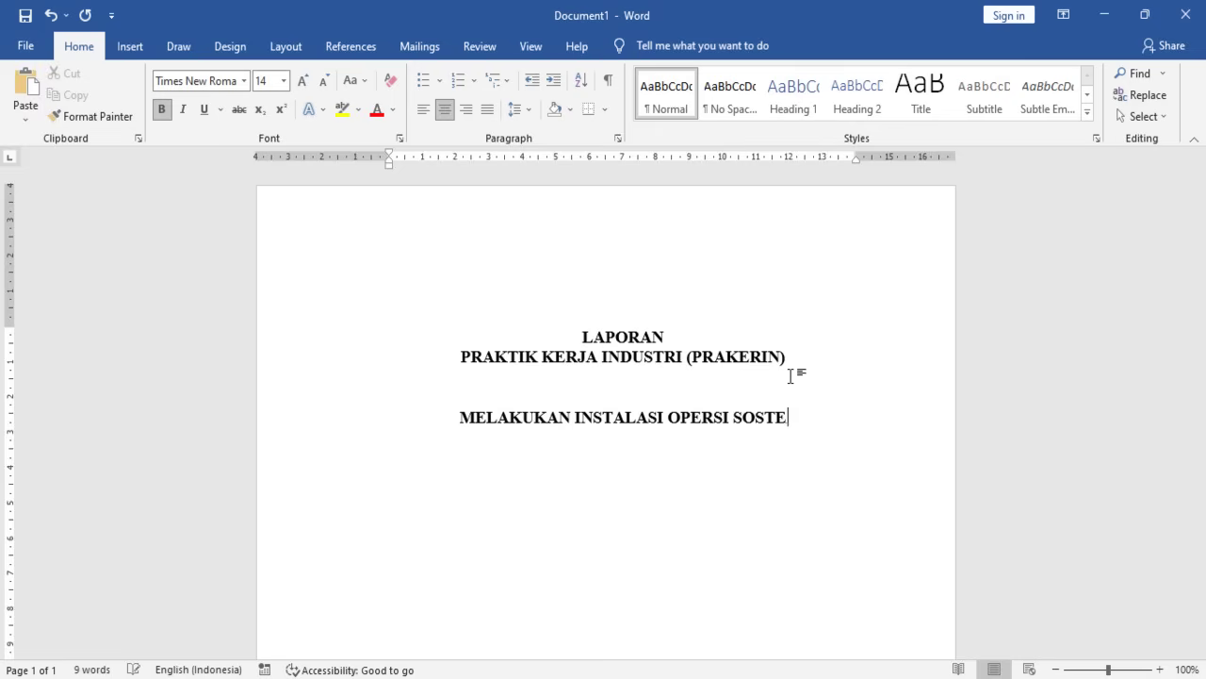
pyautogui.press('BackSpace')
pyautogui.write('SITEM OPERS')
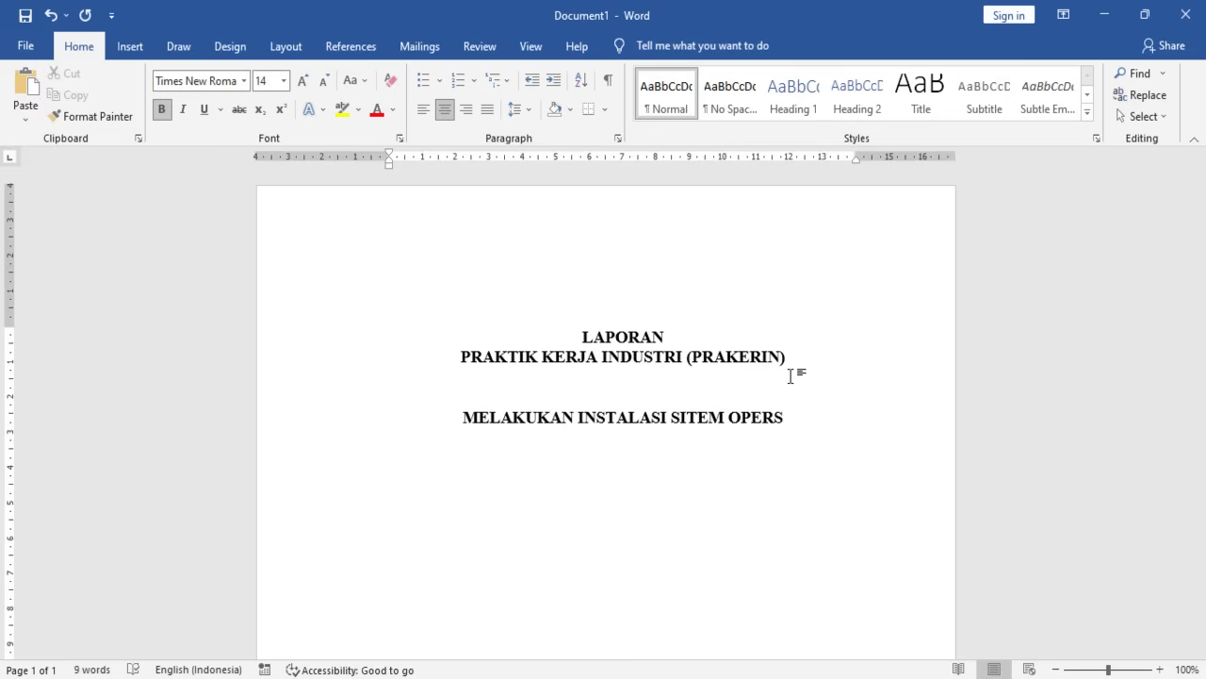
pyautogui.press('BackSpace')
pyautogui.write('ASI ')
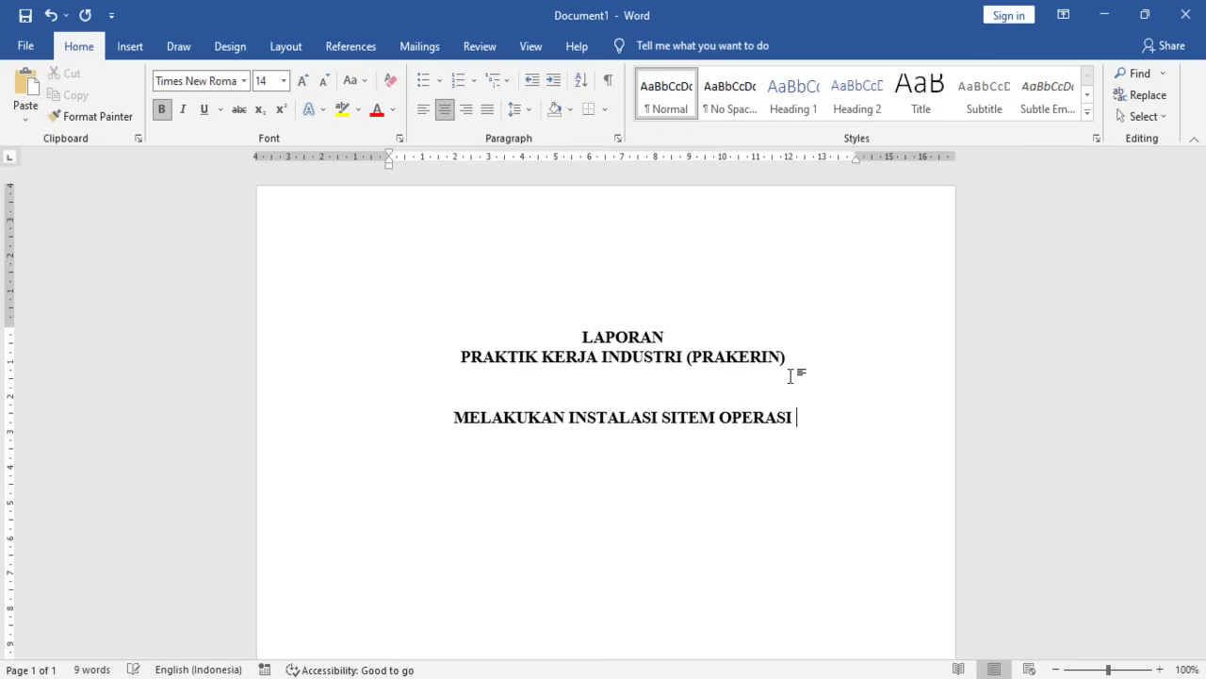
pyautogui.write('WINSOWS')
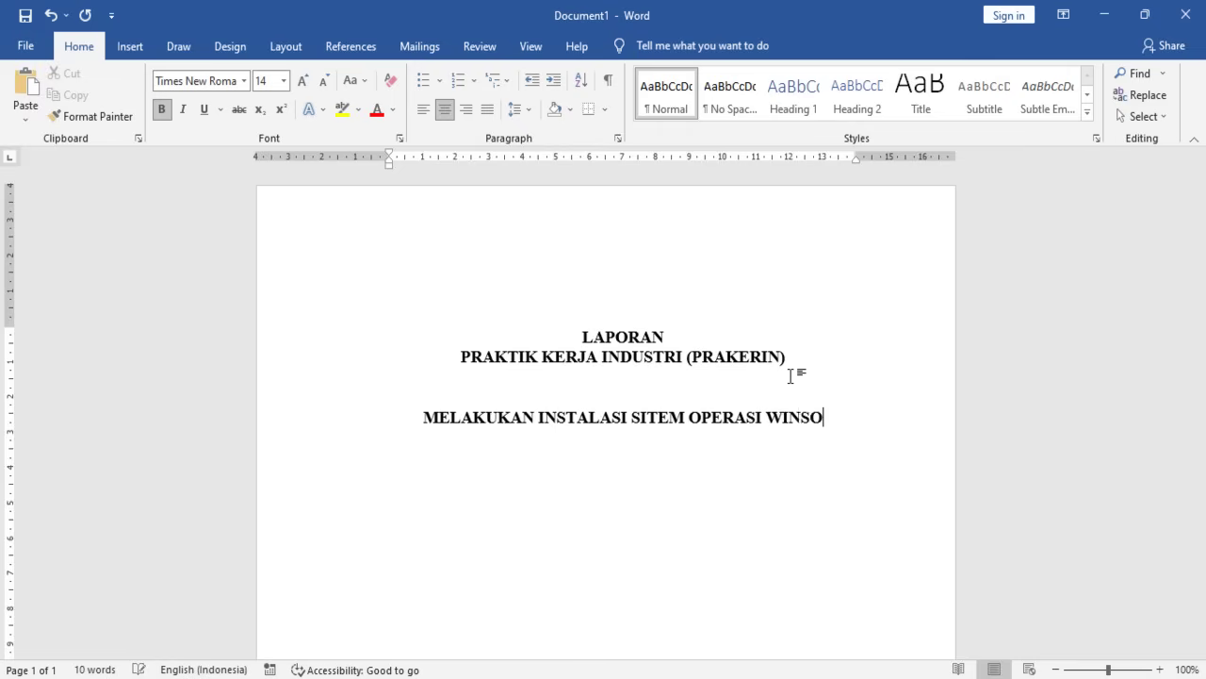
pyautogui.press('BackSpace')
pyautogui.press('BackSpace')
pyautogui.press('BackSpace')
pyautogui.press('BackSpace')
pyautogui.press('BackSpace')
pyautogui.write('DOWS')
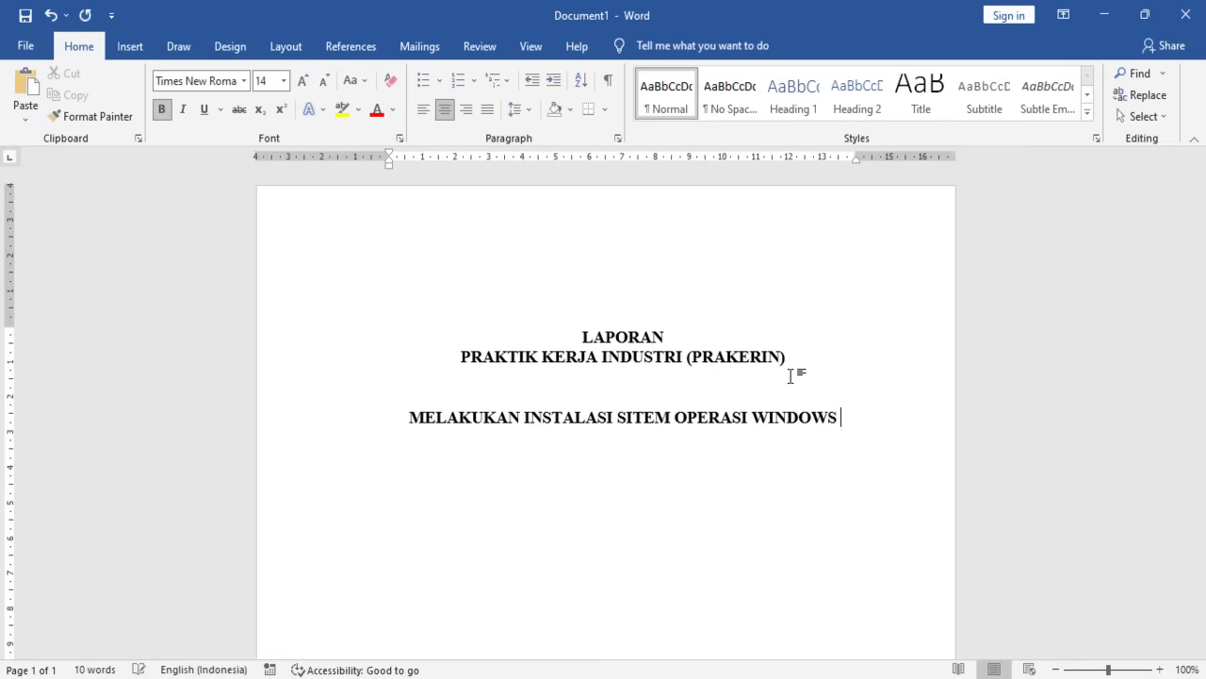
pyautogui.write(' 11 DI.')
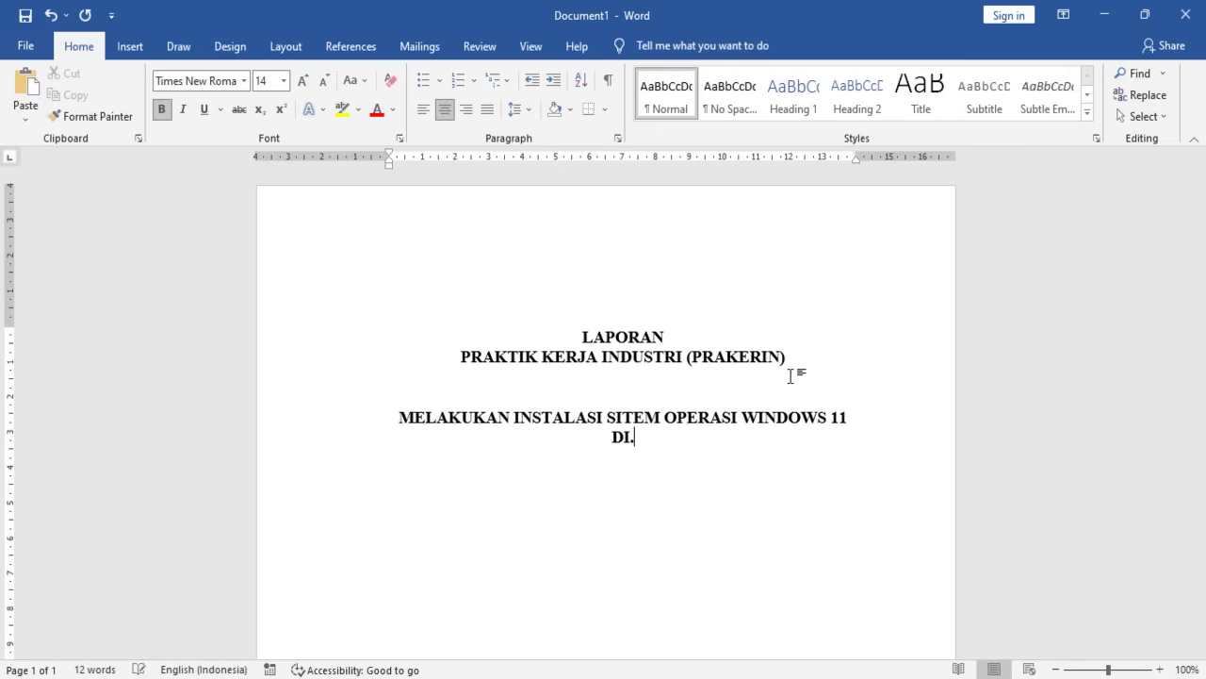
pyautogui.press('BackSpace')
pyautogui.write('PT. JAYA')
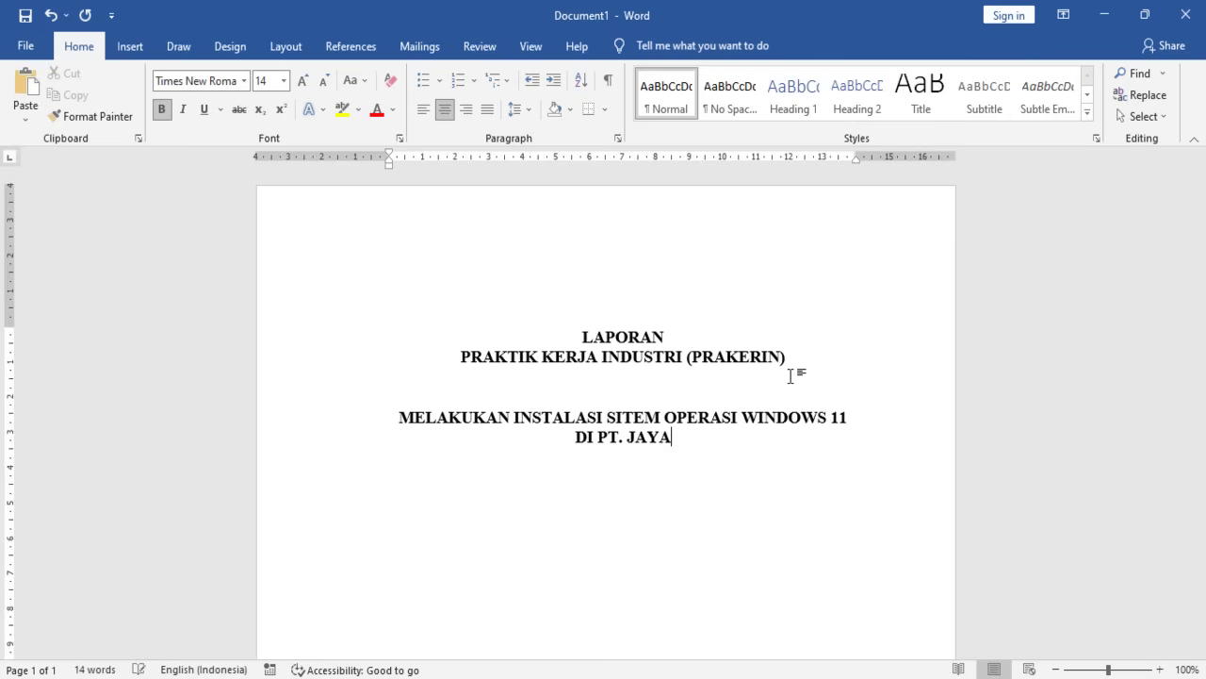
pyautogui.write(' KOMPUT')
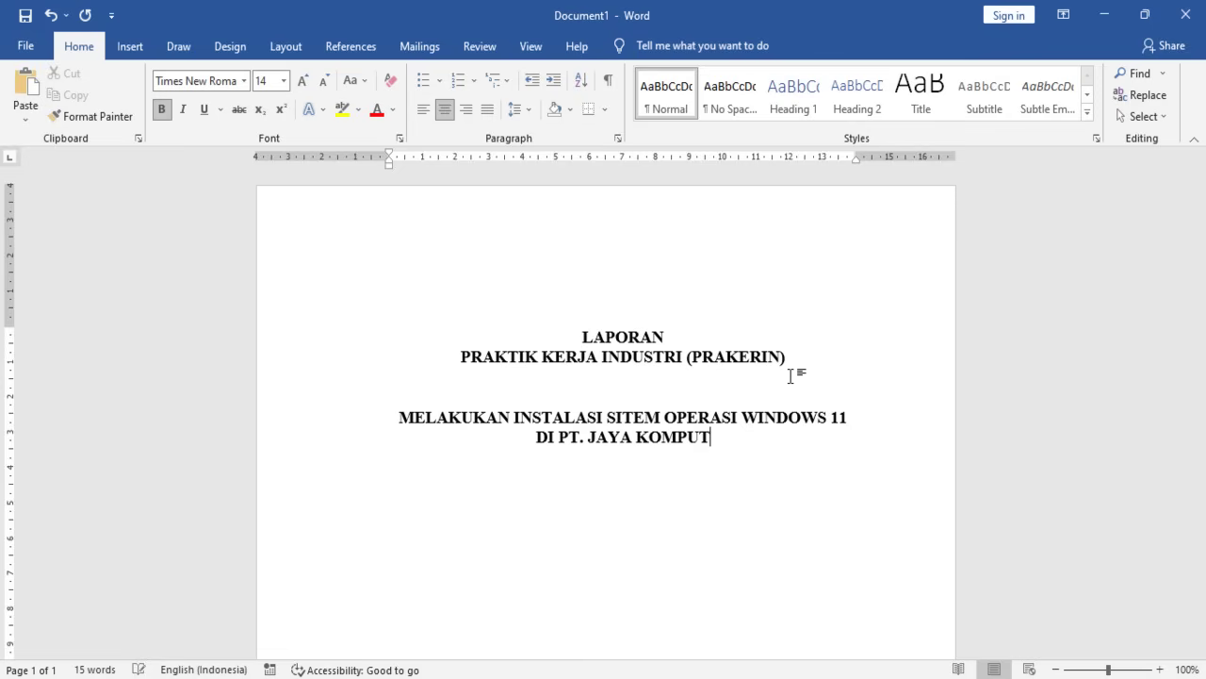
pyautogui.write('ER ABADI')
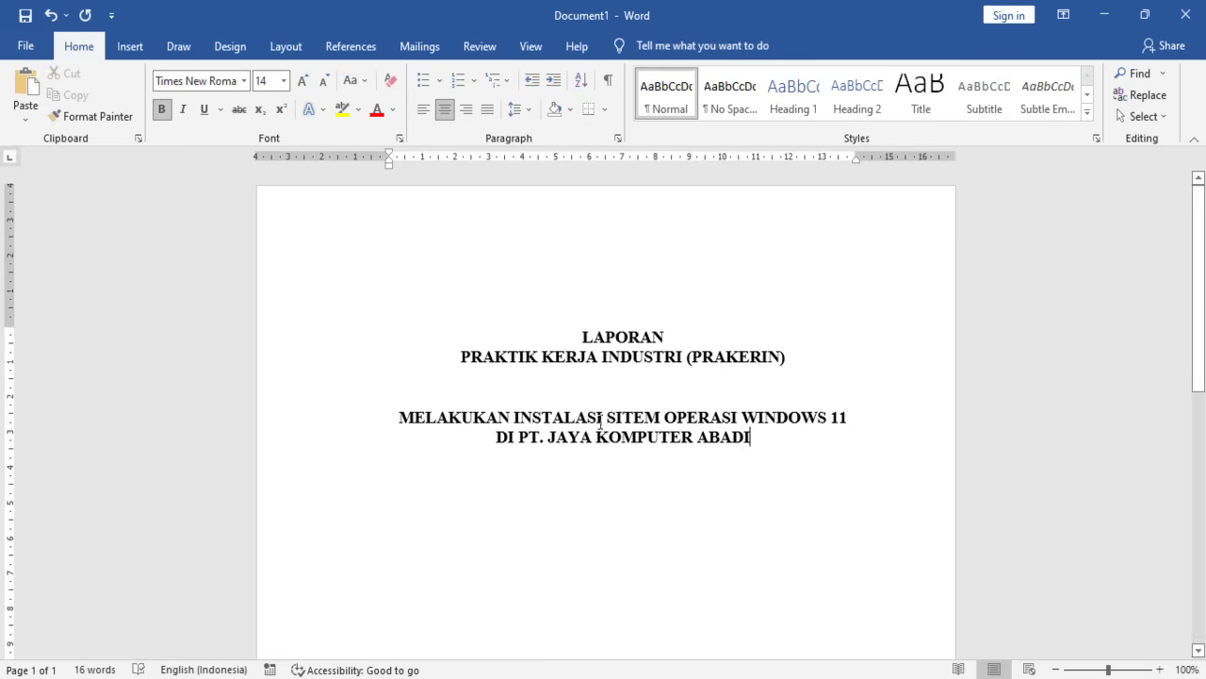
# - Start a new line below the subtitle
pyautogui.click(550, 392)
pyautogui.click(764, 447)
pyautogui.press('Return')
pyautogui.press('Return')
pyautogui.press('Return')
pyautogui.press('Return')
pyautogui.scroll(-1, 627, 485)
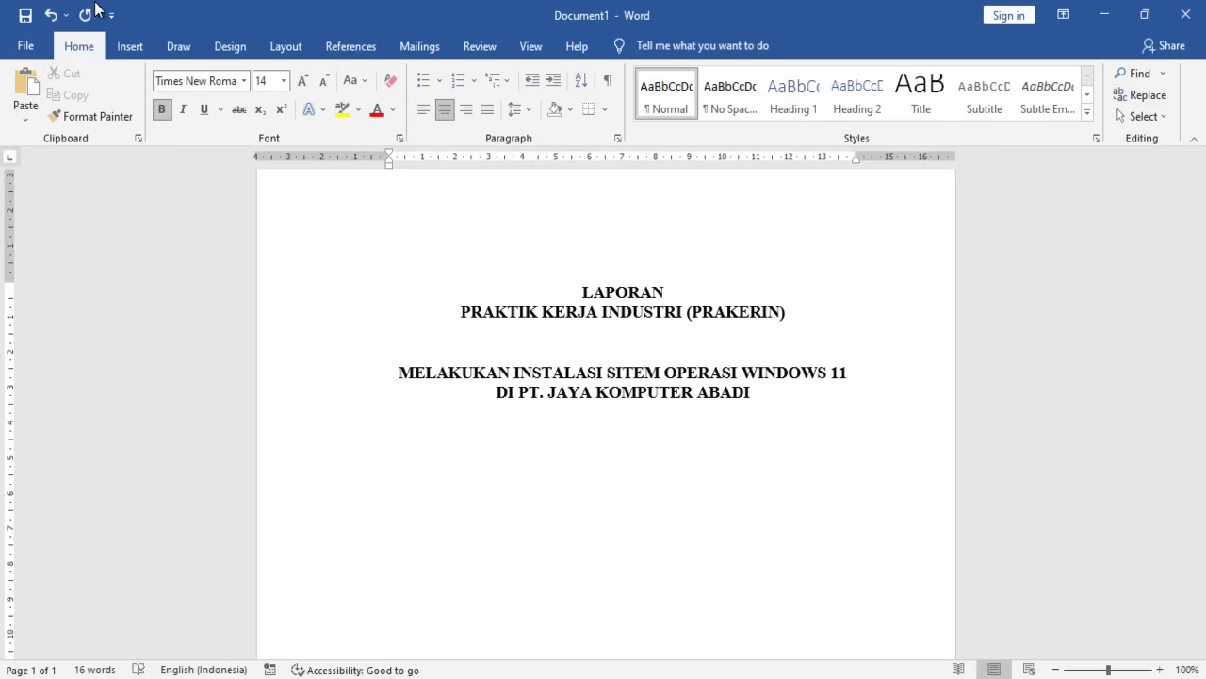
# - In 12 pt non-bold text, type the statement beginning 'Laporan ini disusun sebagai syarat mengikuti ujian nasional'
pyautogui.click(284, 81)
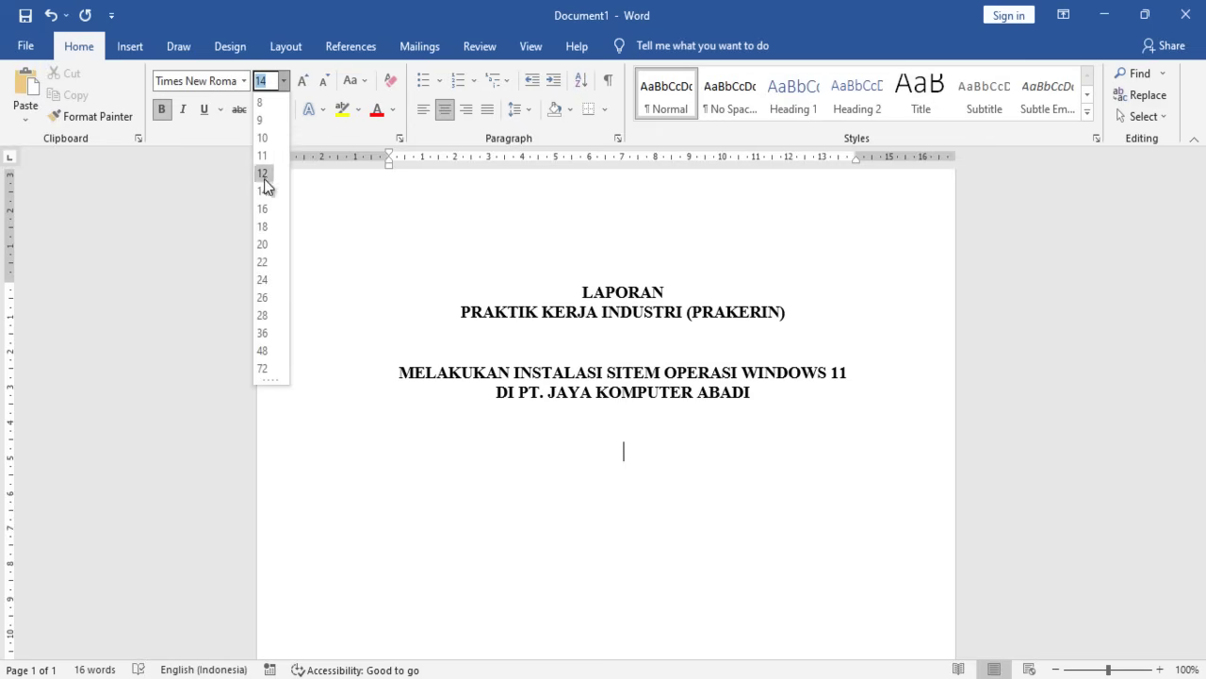
pyautogui.click(263, 174)
pyautogui.click(161, 110)
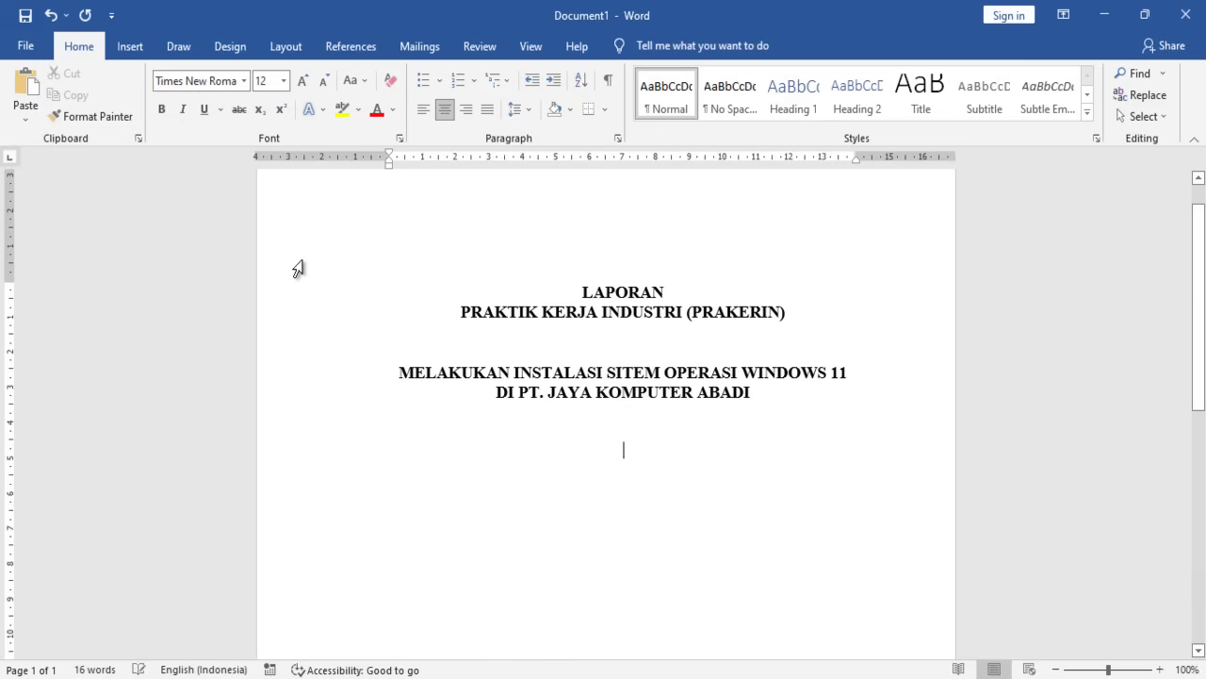
pyautogui.write('1A')
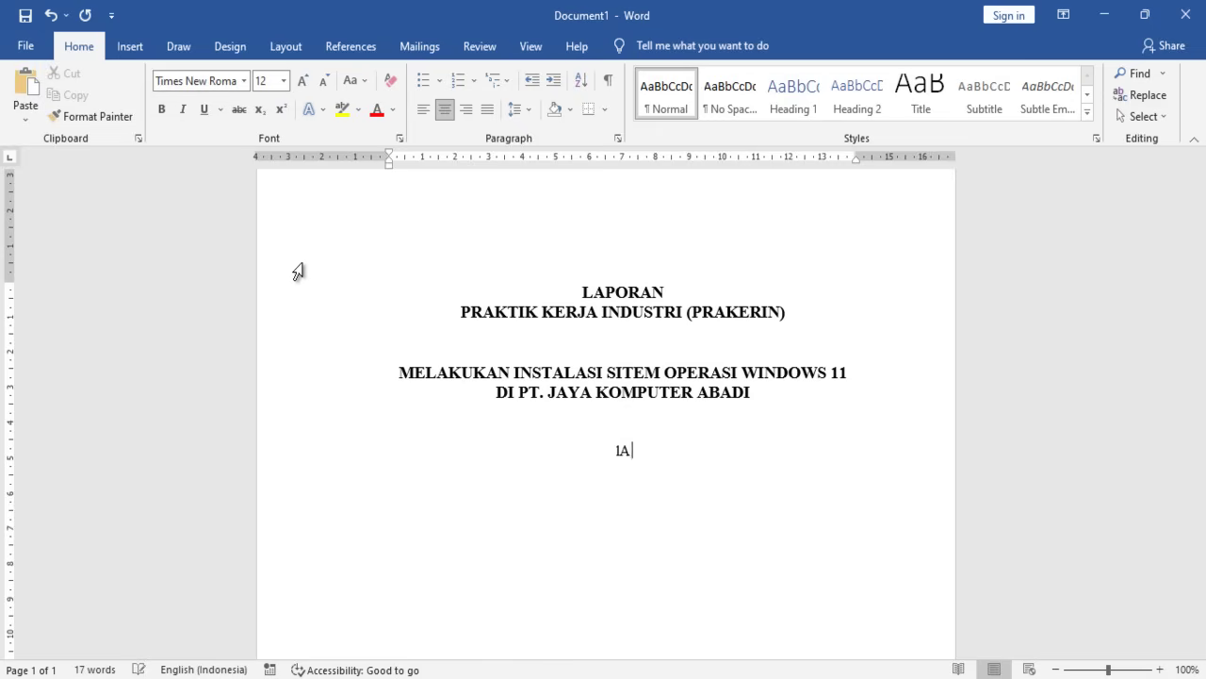
pyautogui.write('aporan ini di ')
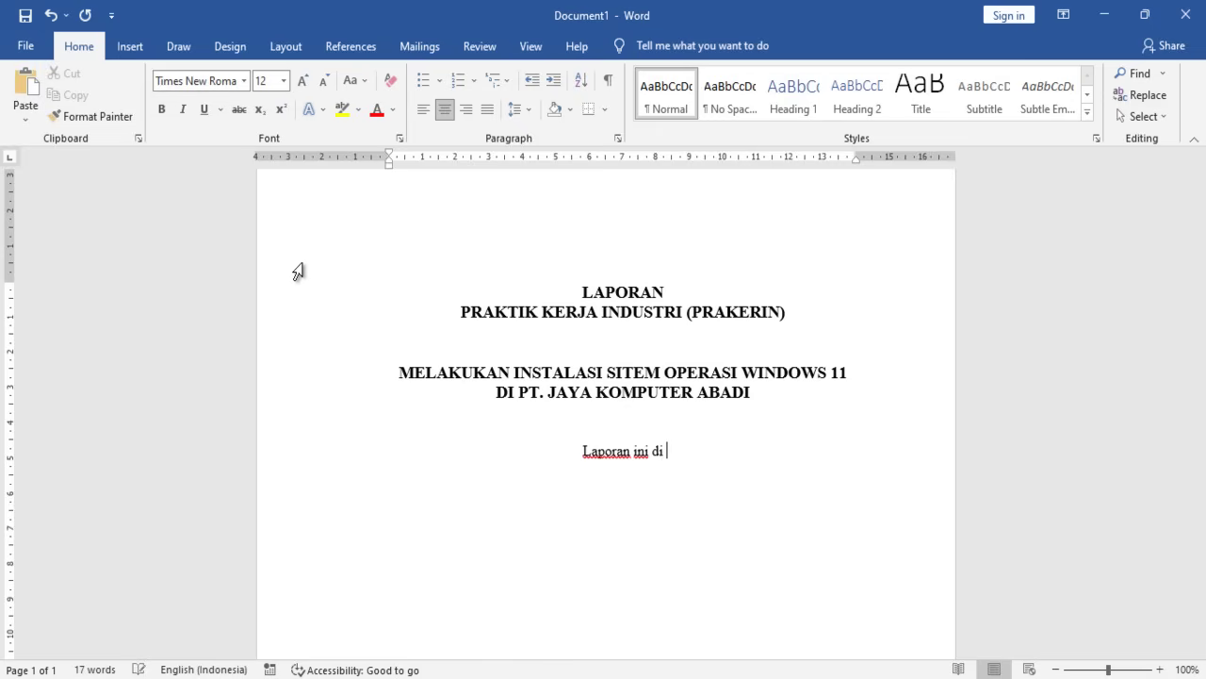
pyautogui.write('susus')
pyautogui.press('BackSpace')
pyautogui.press('BackSpace')
pyautogui.write('susn')
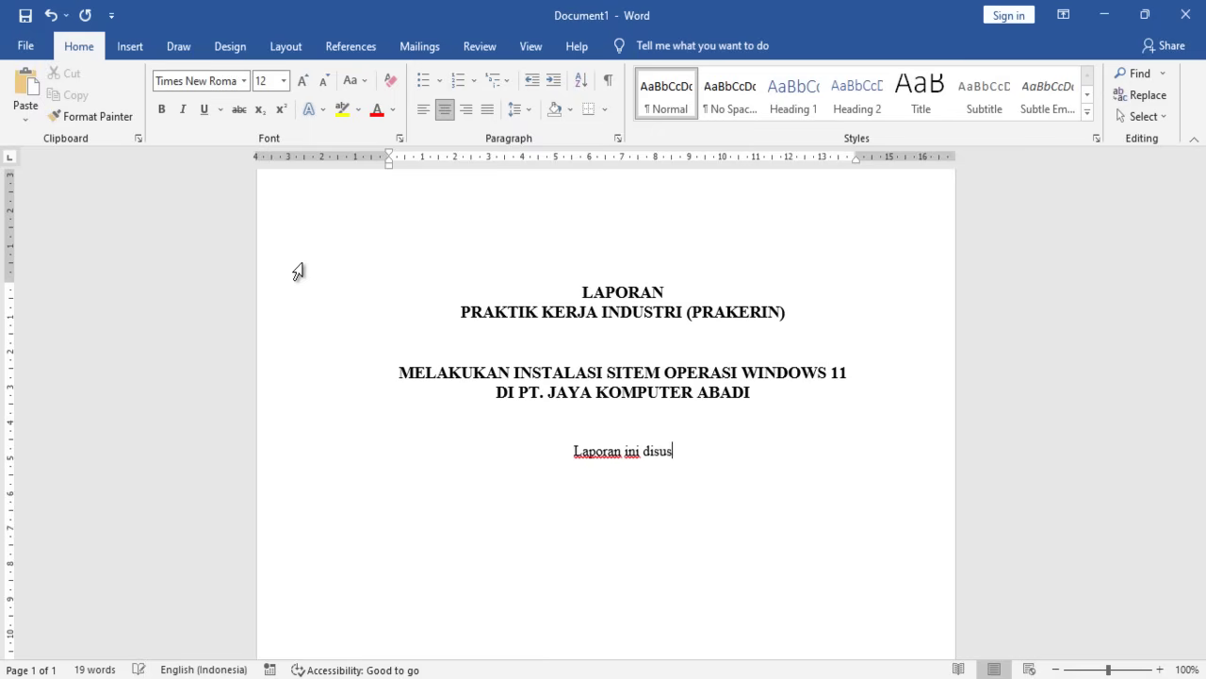
pyautogui.press('BackSpace')
pyautogui.press('BackSpace')
pyautogui.write('n')
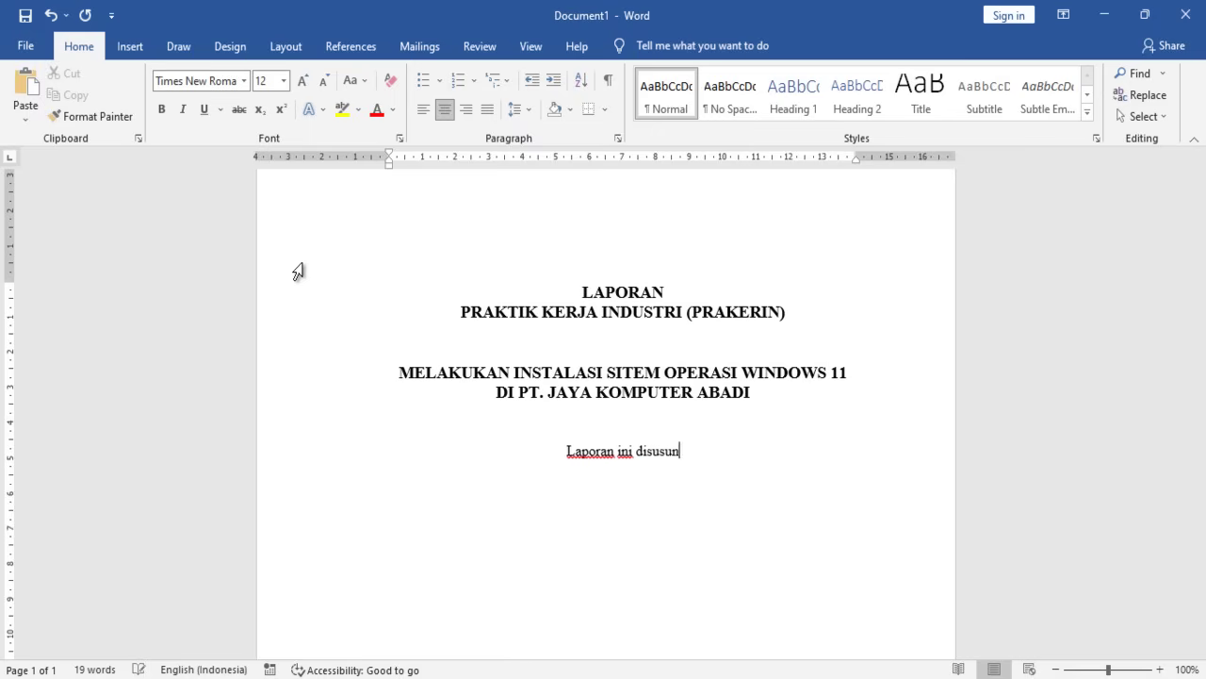
pyautogui.write(' sebagai syarat')
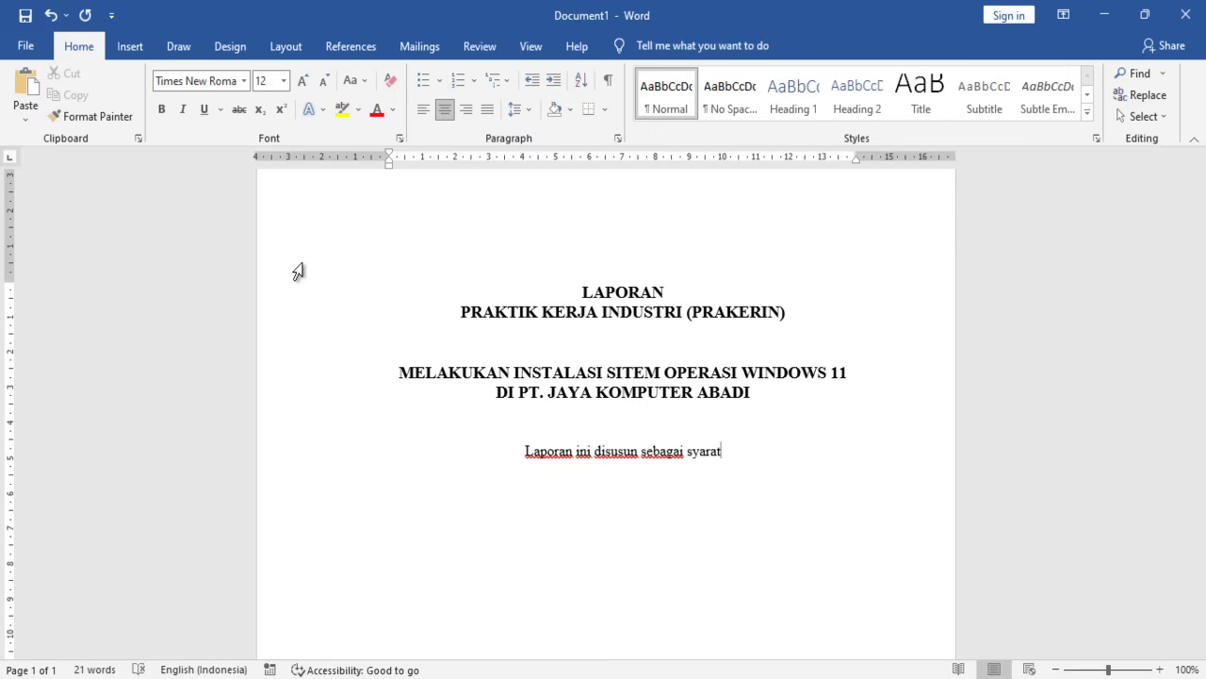
pyautogui.write(' mengikuti ')
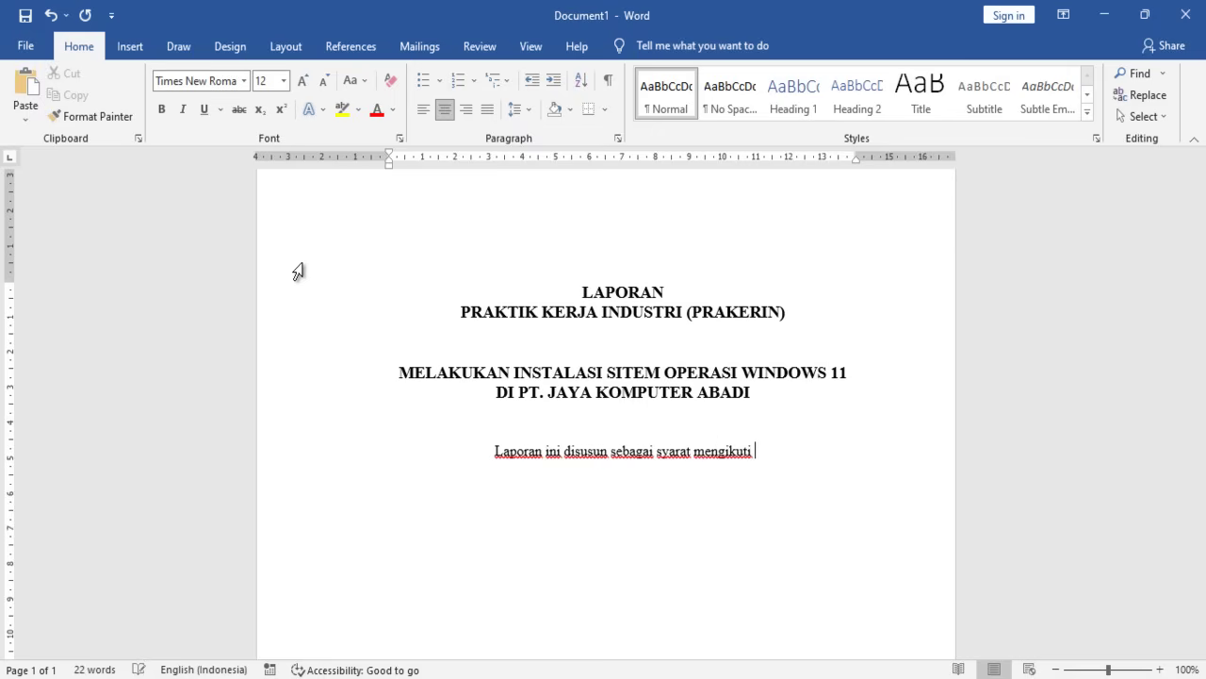
pyautogui.write('u')
pyautogui.press('BackSpace')
pyautogui.write('ujian')
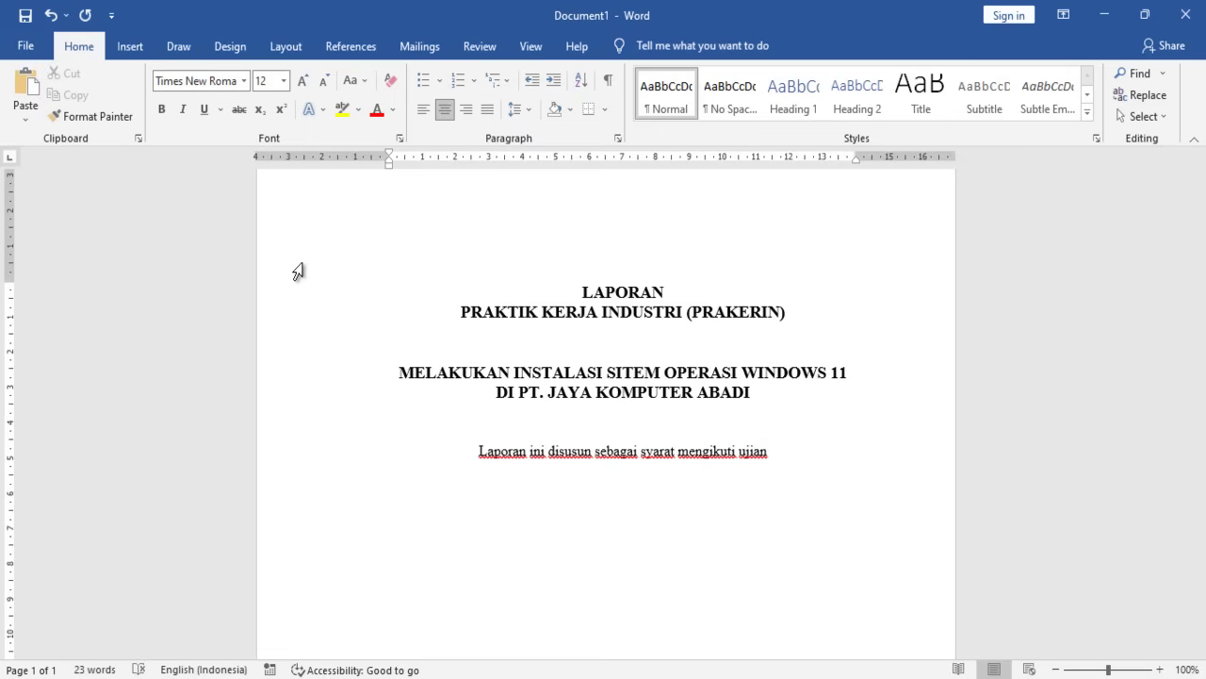
pyautogui.press('BackSpace')
pyautogui.press('BackSpace')
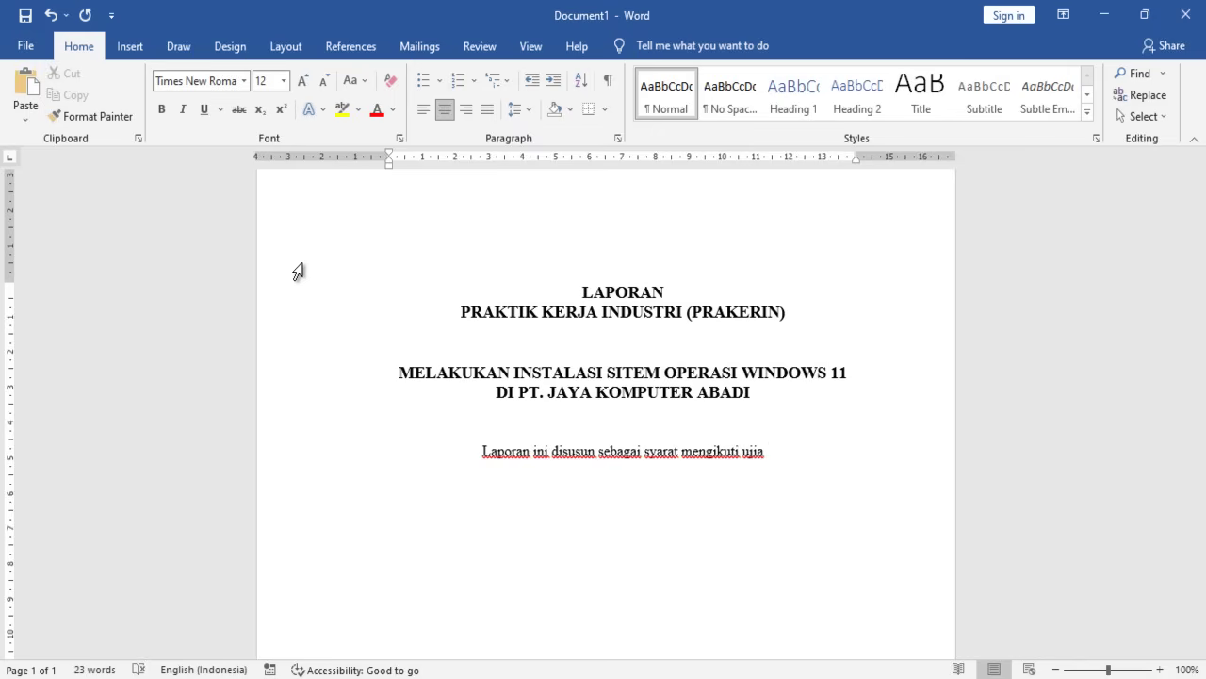
pyautogui.write('n nasi')
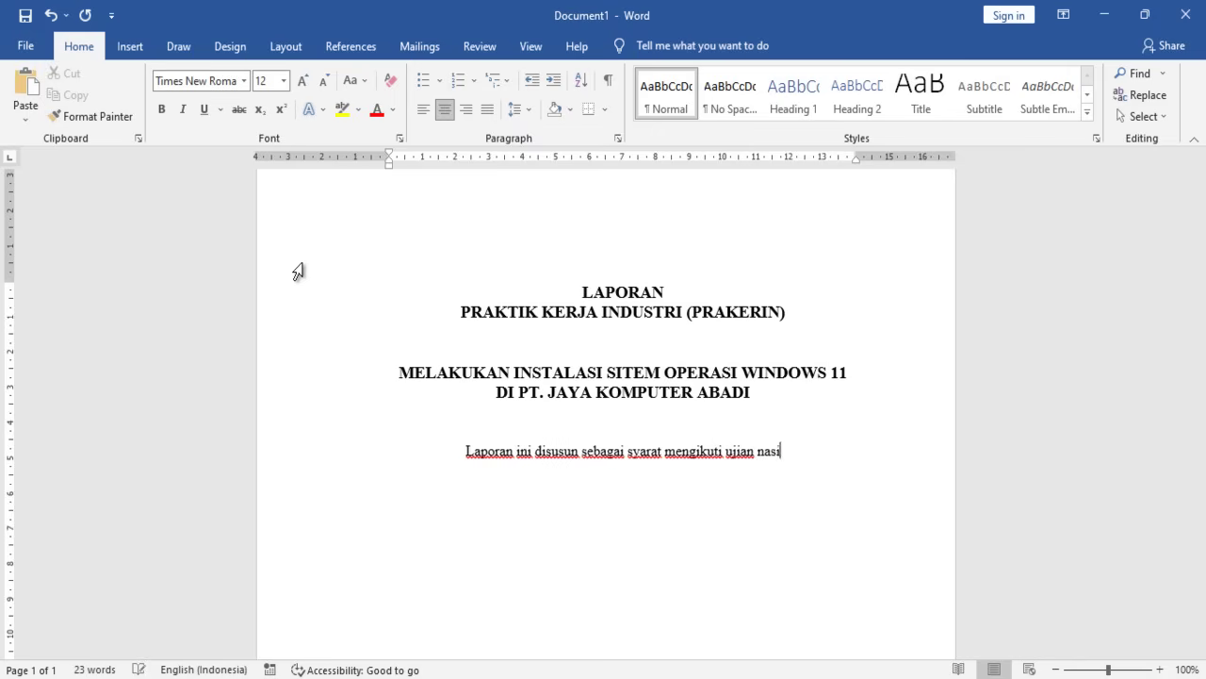
pyautogui.write('onal dan ujik ')
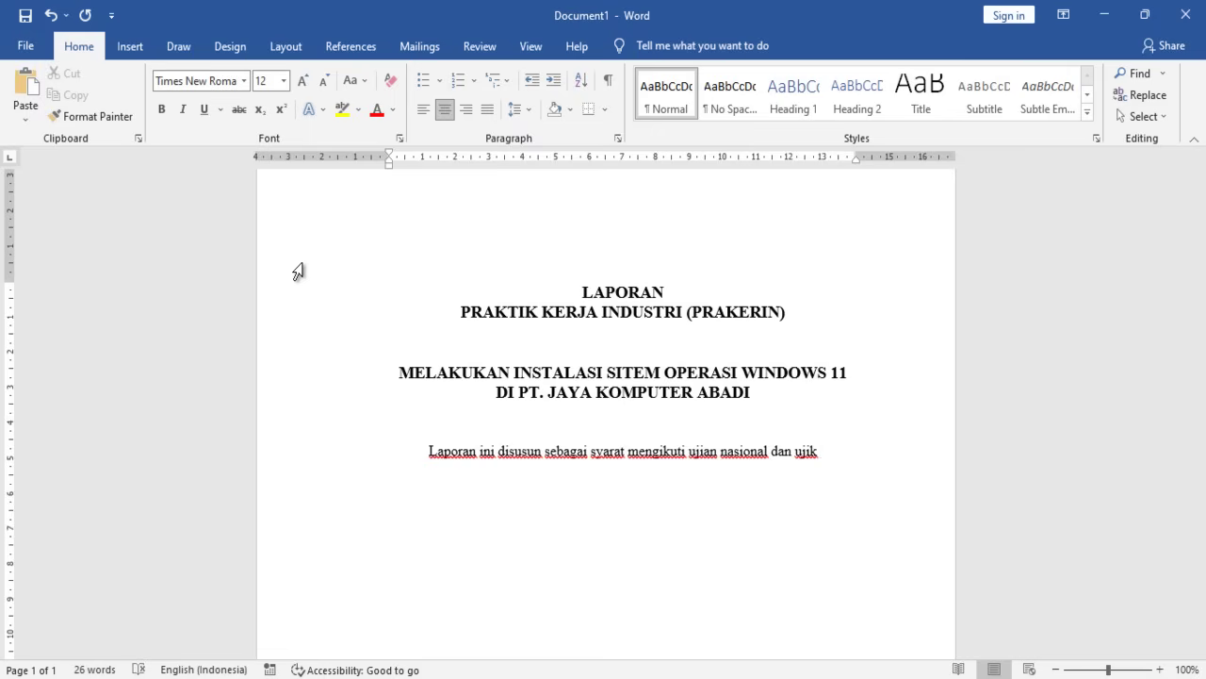
pyautogui.write('kompter')
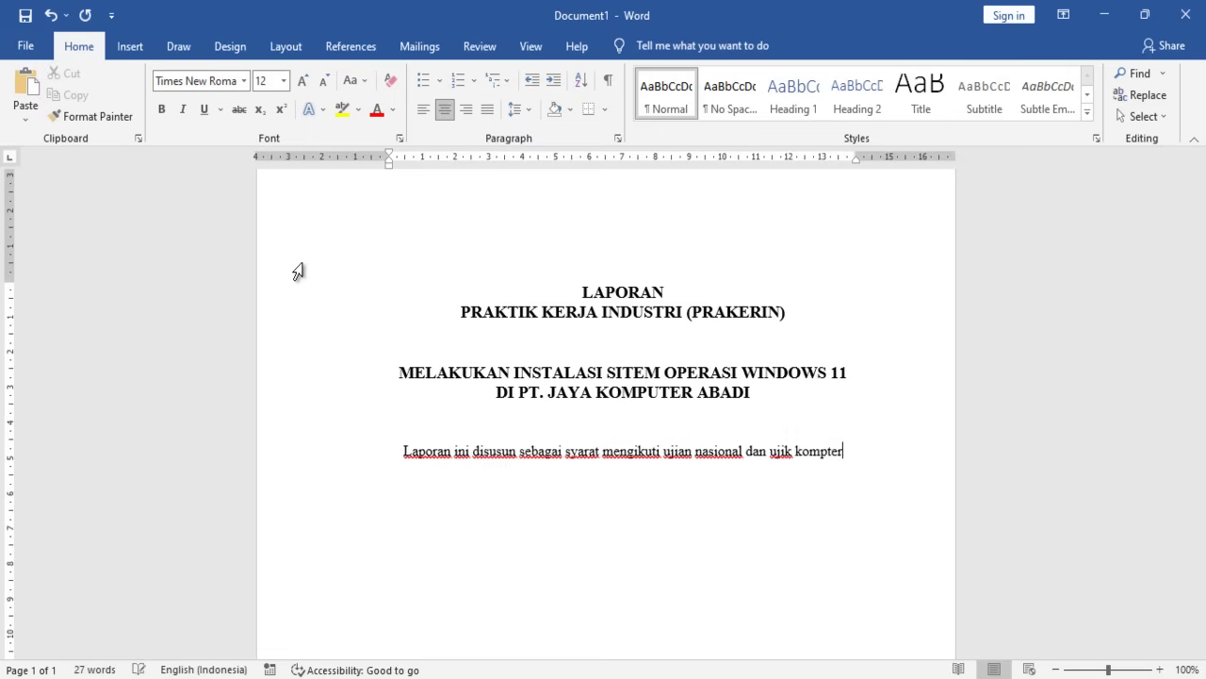
pyautogui.press('BackSpace')
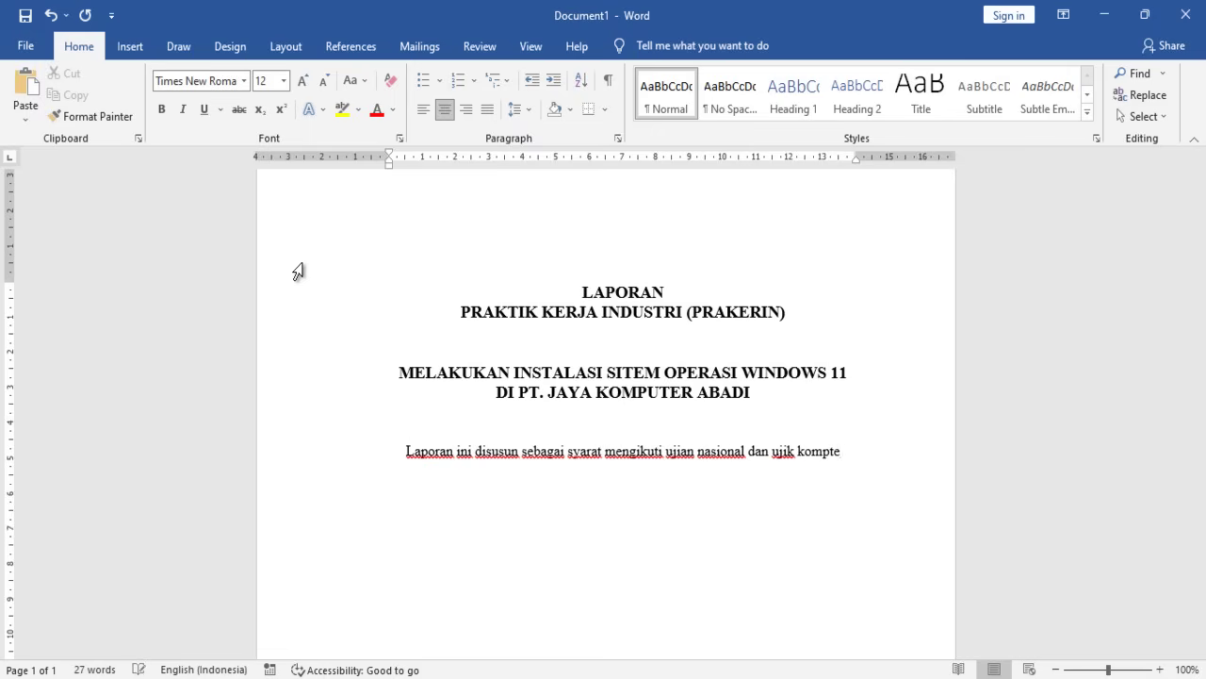
pyautogui.press('BackSpace')
pyautogui.press('BackSpace')
pyautogui.write('etensi kea')
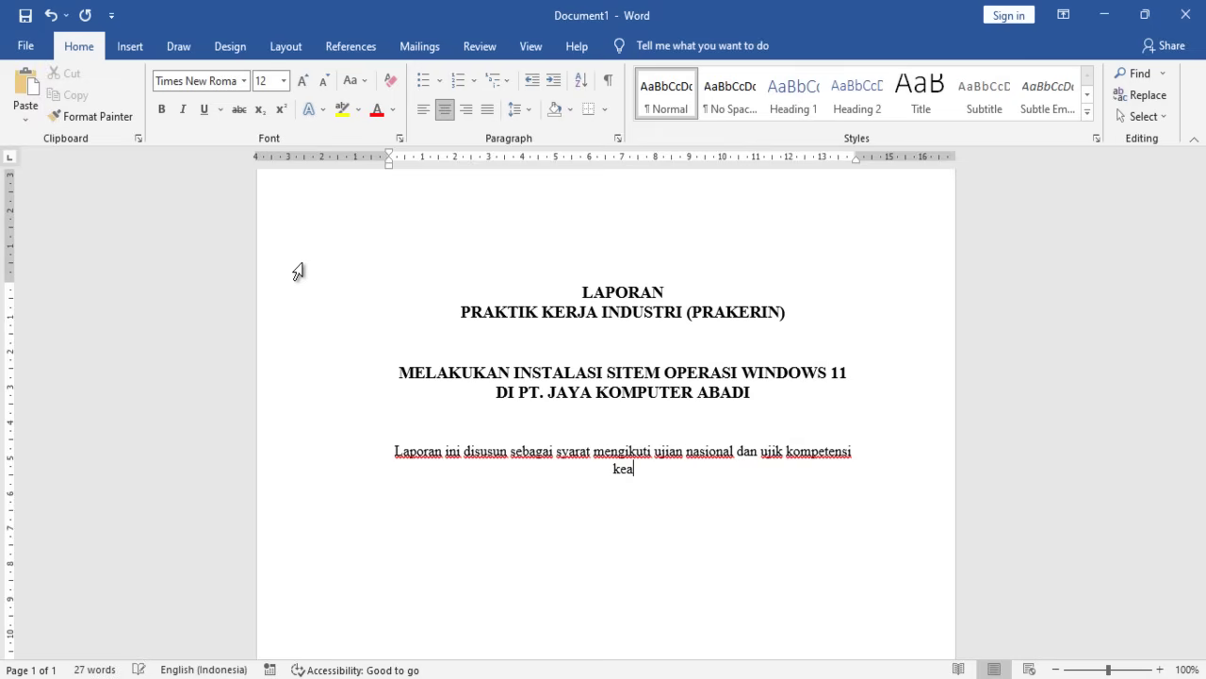
pyautogui.write('halian bidang studi')
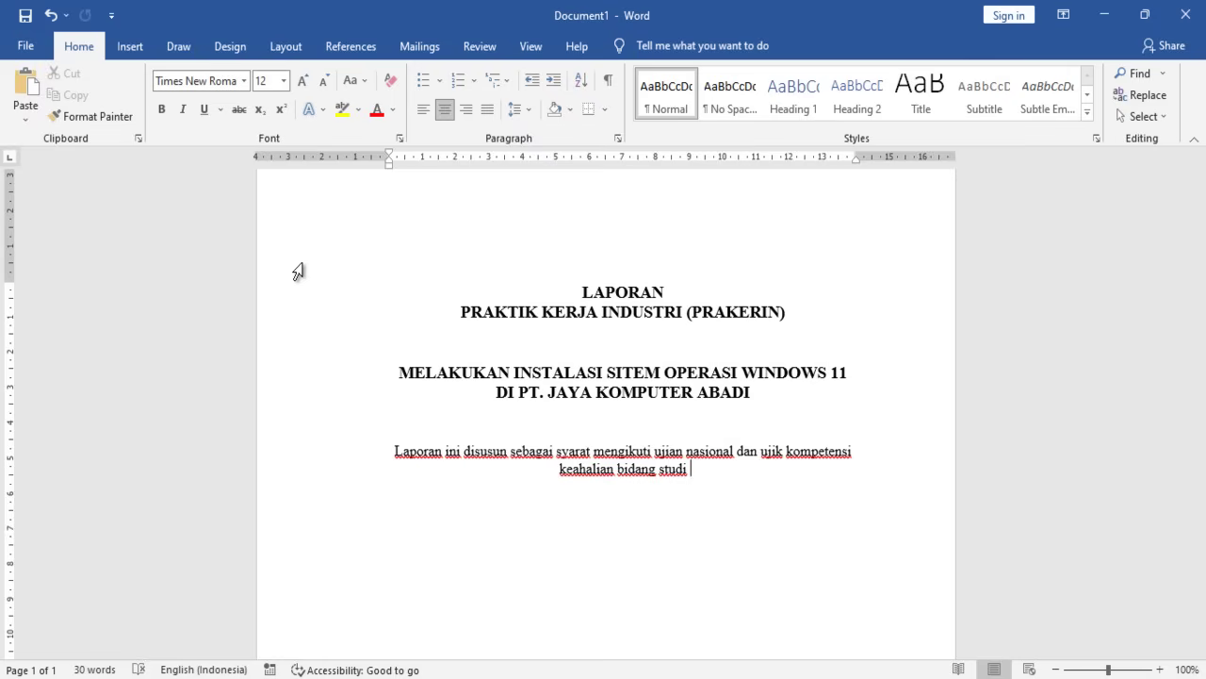
# - End the statement with 'Teknik Komputer Jaringan' and add the line 'Tahun pelajaran 2022/2023'
pyautogui.write('Teknik Ko')
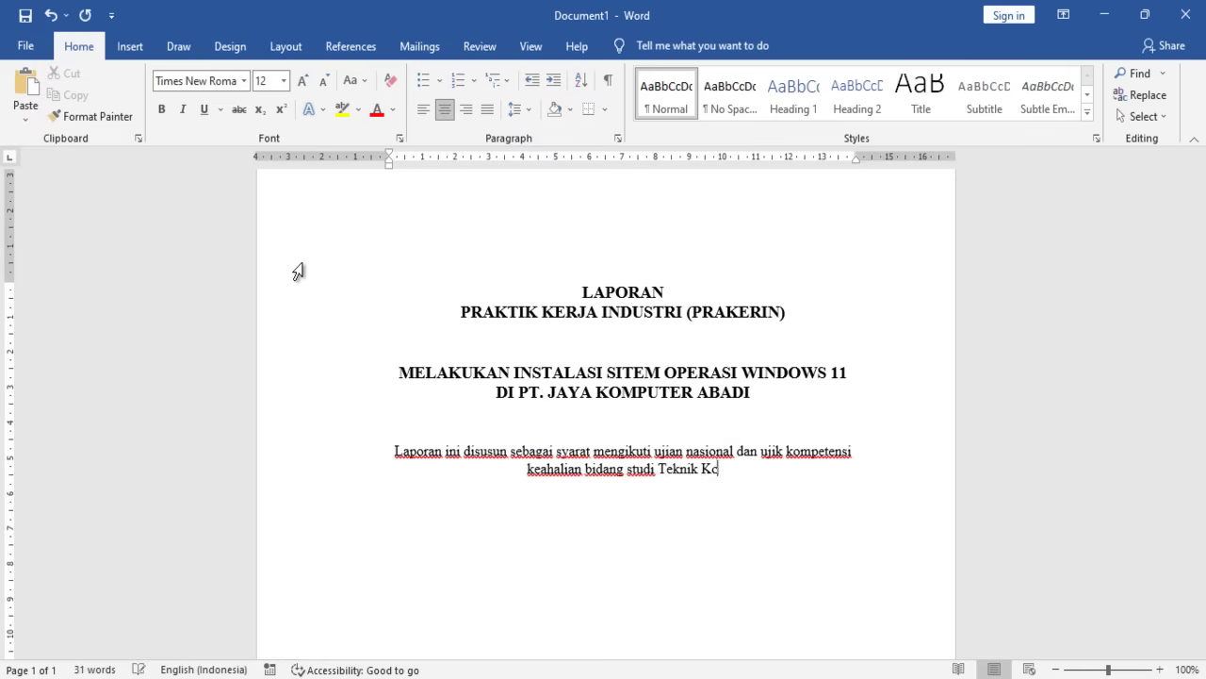
pyautogui.write('mputer Jaringa')
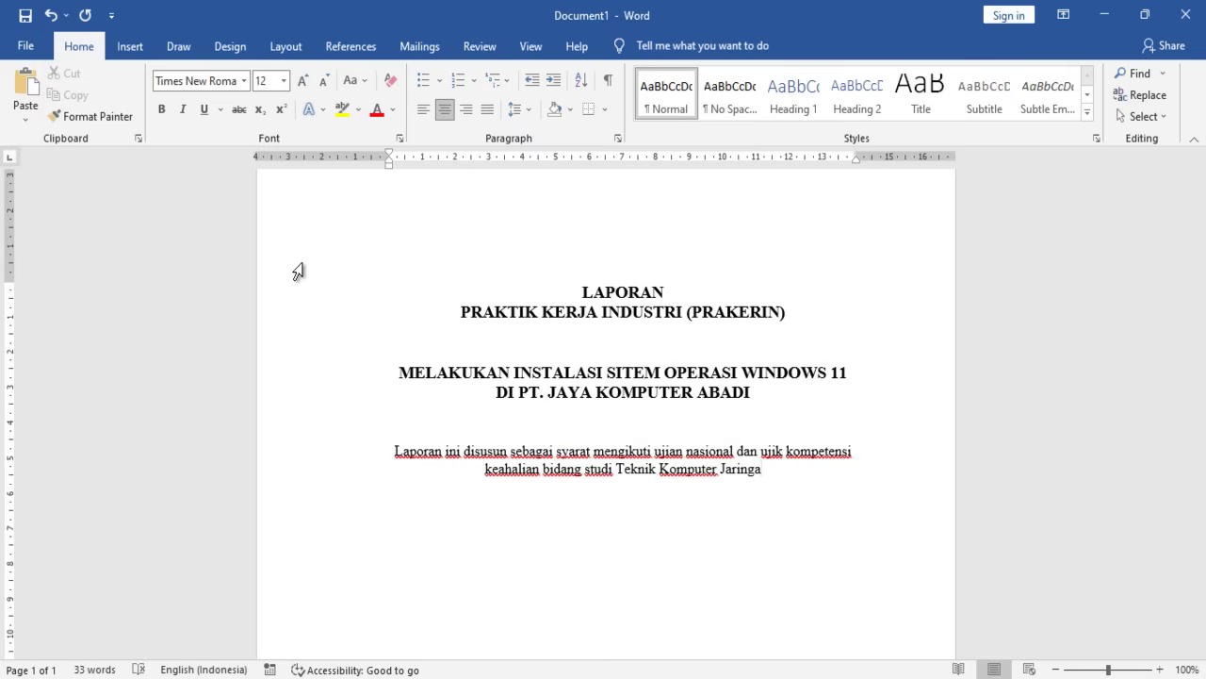
pyautogui.write('n')
pyautogui.press('Return')
pyautogui.write('tahunpe')
pyautogui.press('BackSpace')
pyautogui.press('BackSpace')
pyautogui.write('pelajaraa')
pyautogui.press('BackSpace')
pyautogui.press('BackSpace')
pyautogui.write('an ')
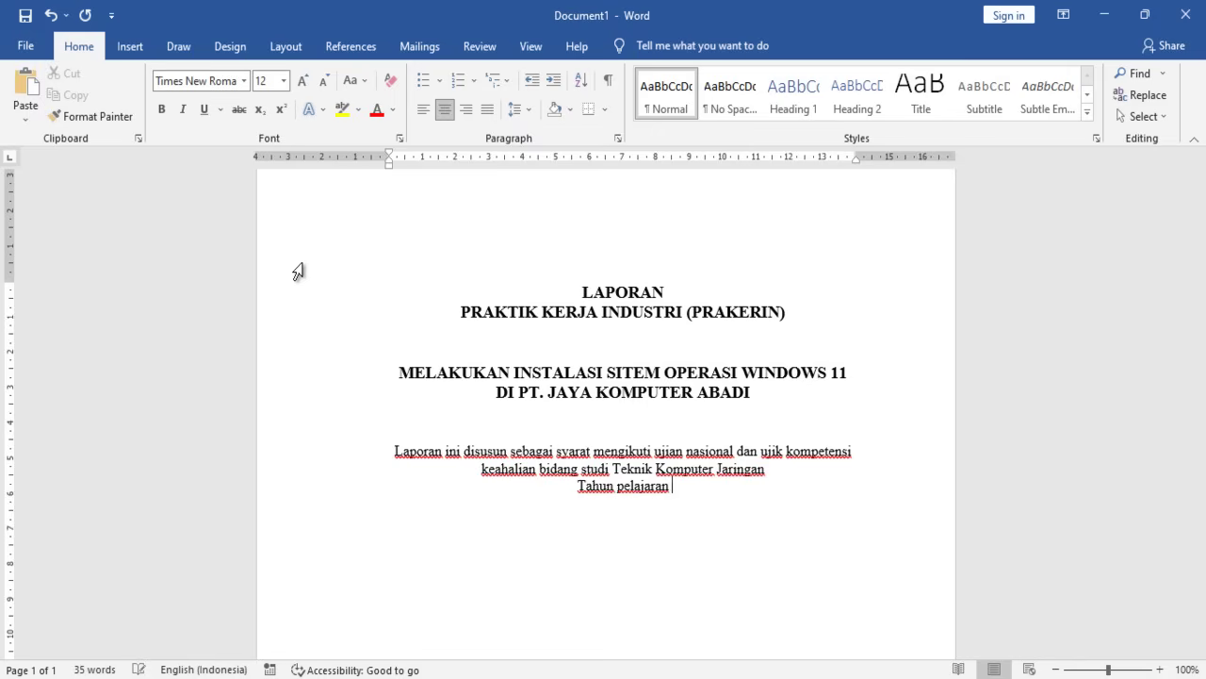
pyautogui.write('201')
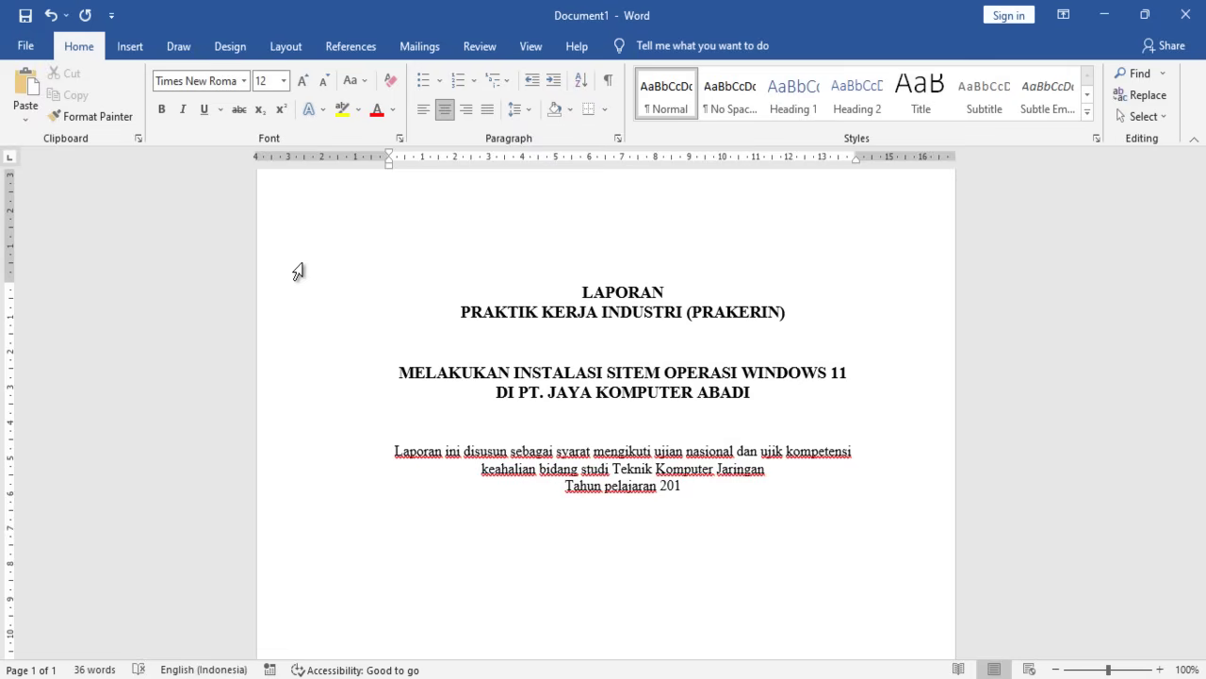
pyautogui.write('23')
pyautogui.press('BackSpace')
pyautogui.press('BackSpace')
pyautogui.press('BackSpace')
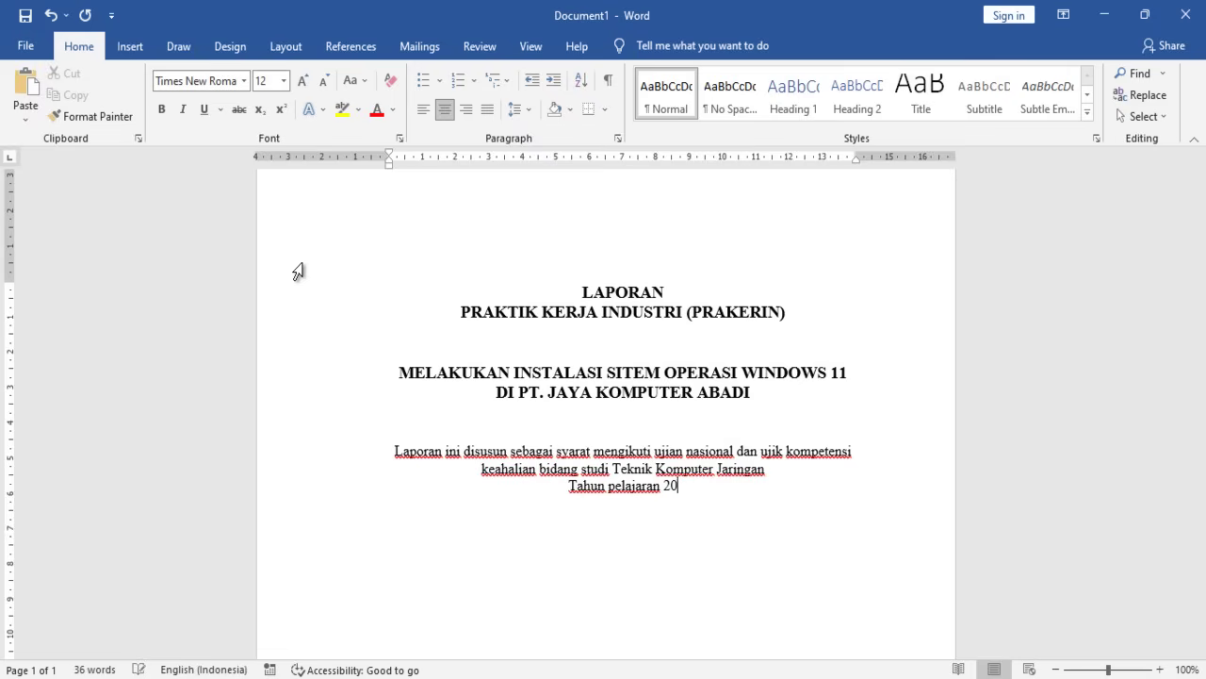
pyautogui.write('22')
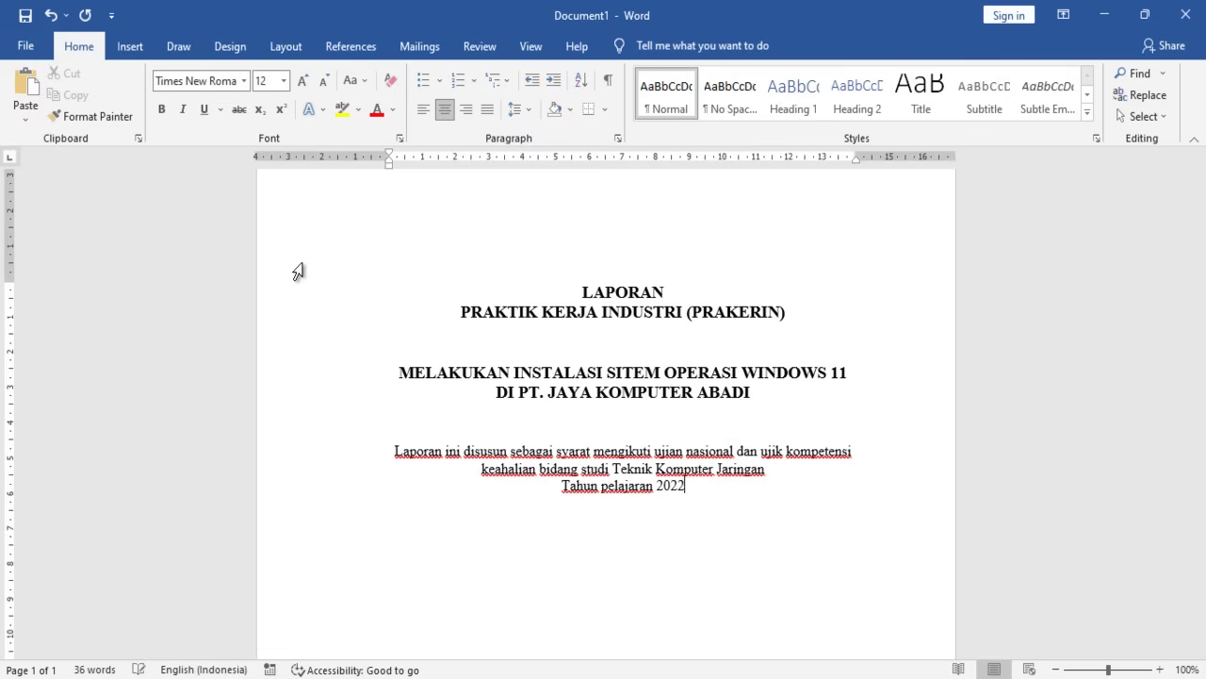
pyautogui.write('/202')
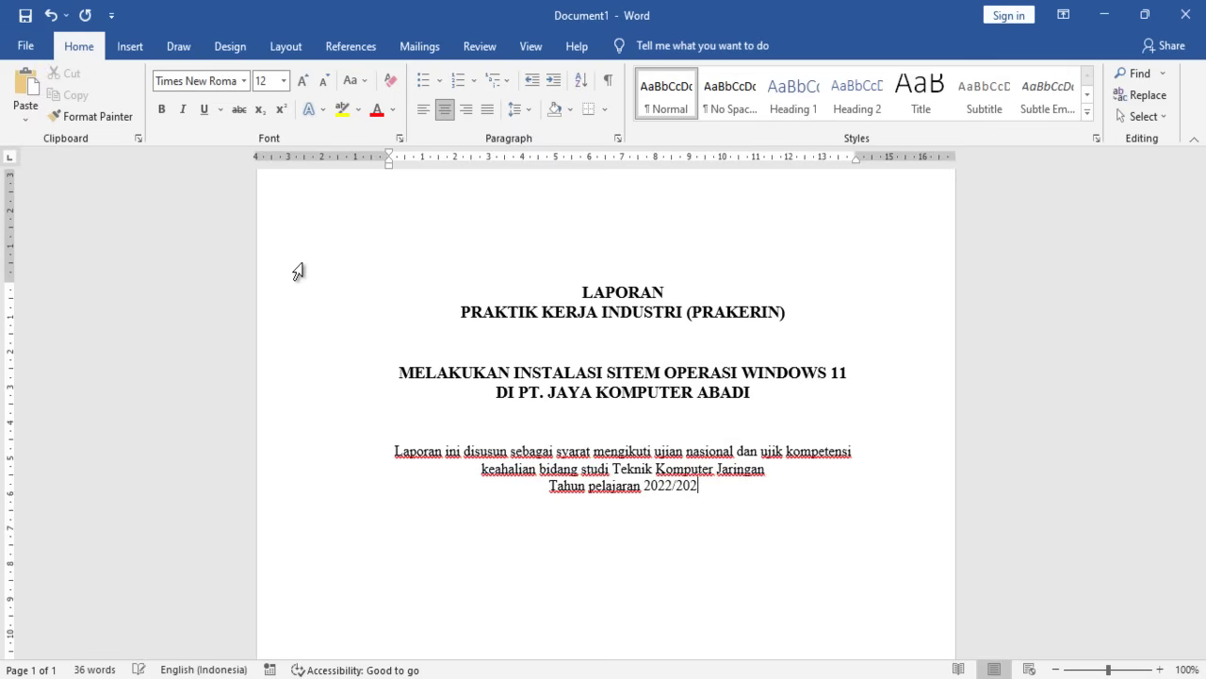
pyautogui.write('3')
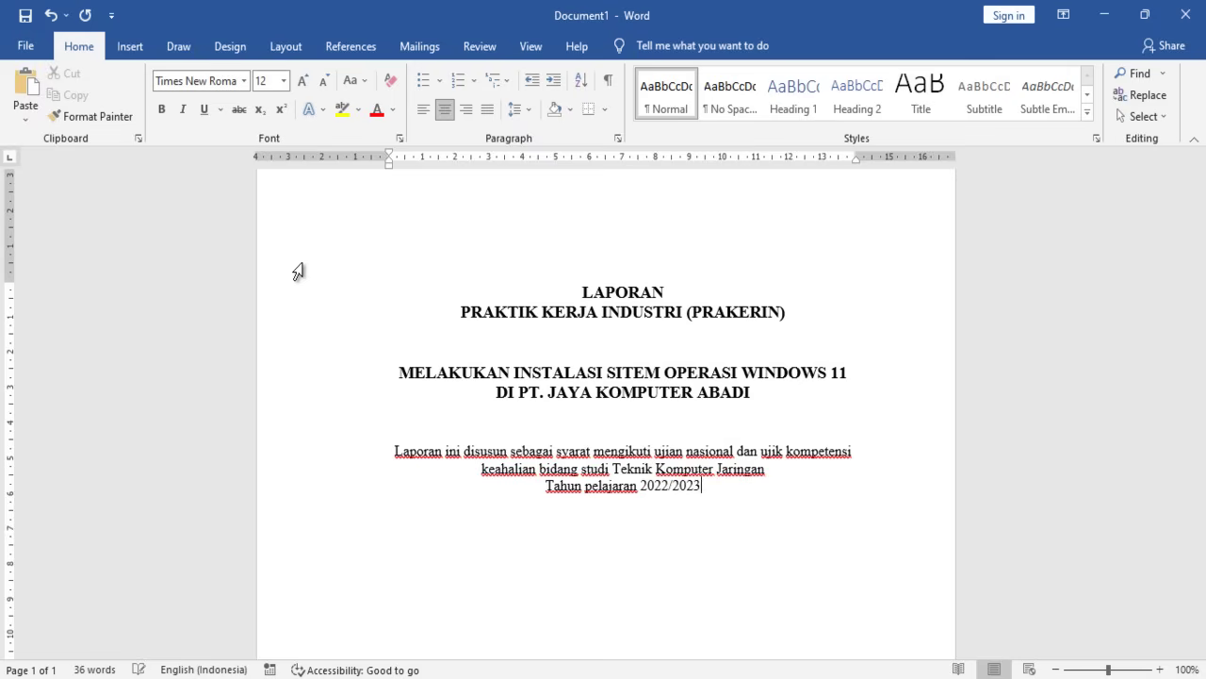
# - Apply Capitalize Each Word to the three-line statement and add an empty line after it
pyautogui.moveTo(155, 452); pyautogui.dragTo(163, 510)
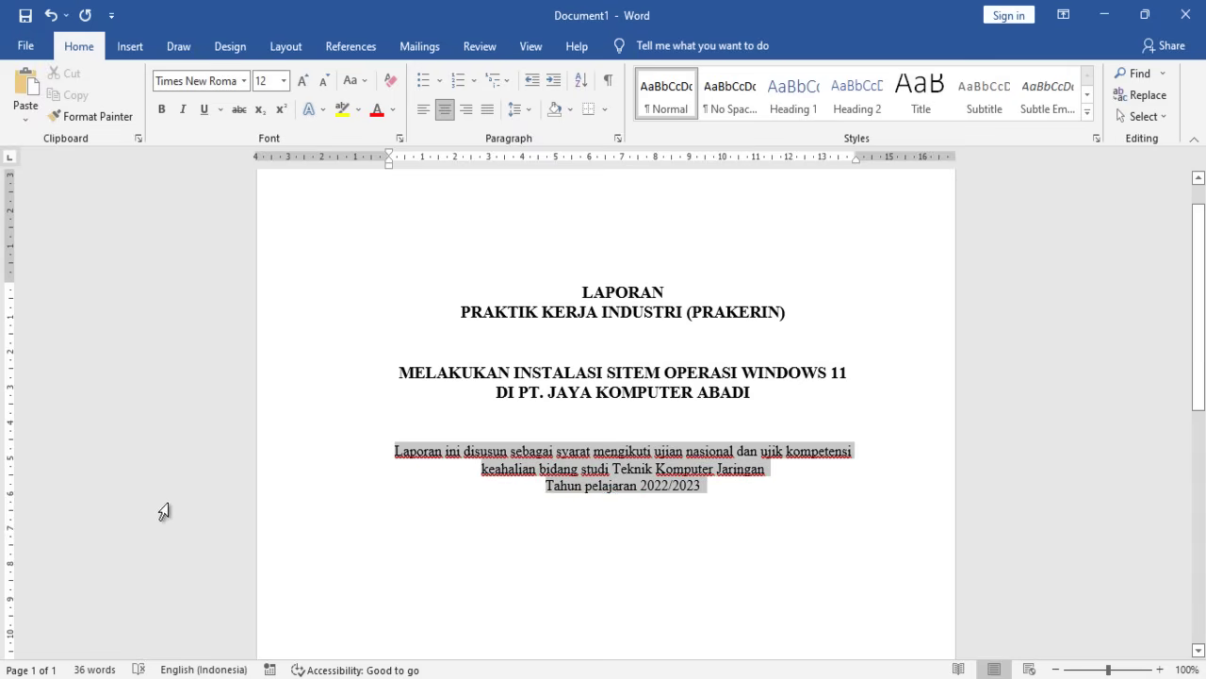
pyautogui.click(354, 80)
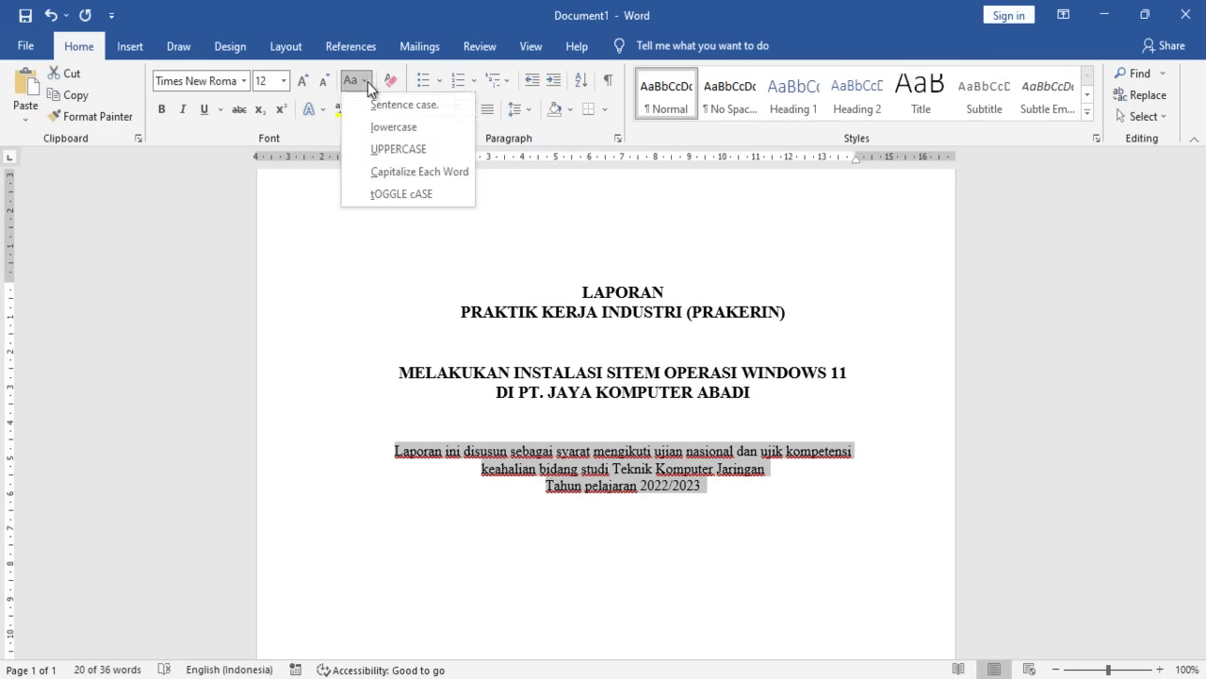
pyautogui.click(409, 176)
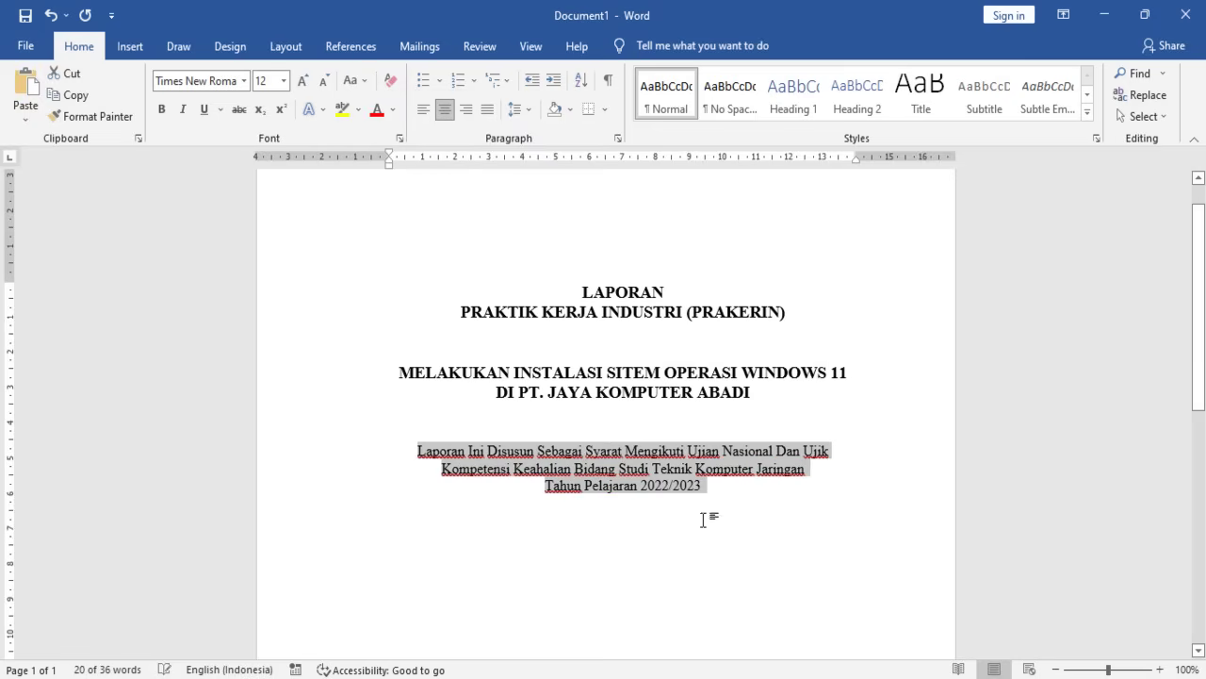
pyautogui.click(710, 485)
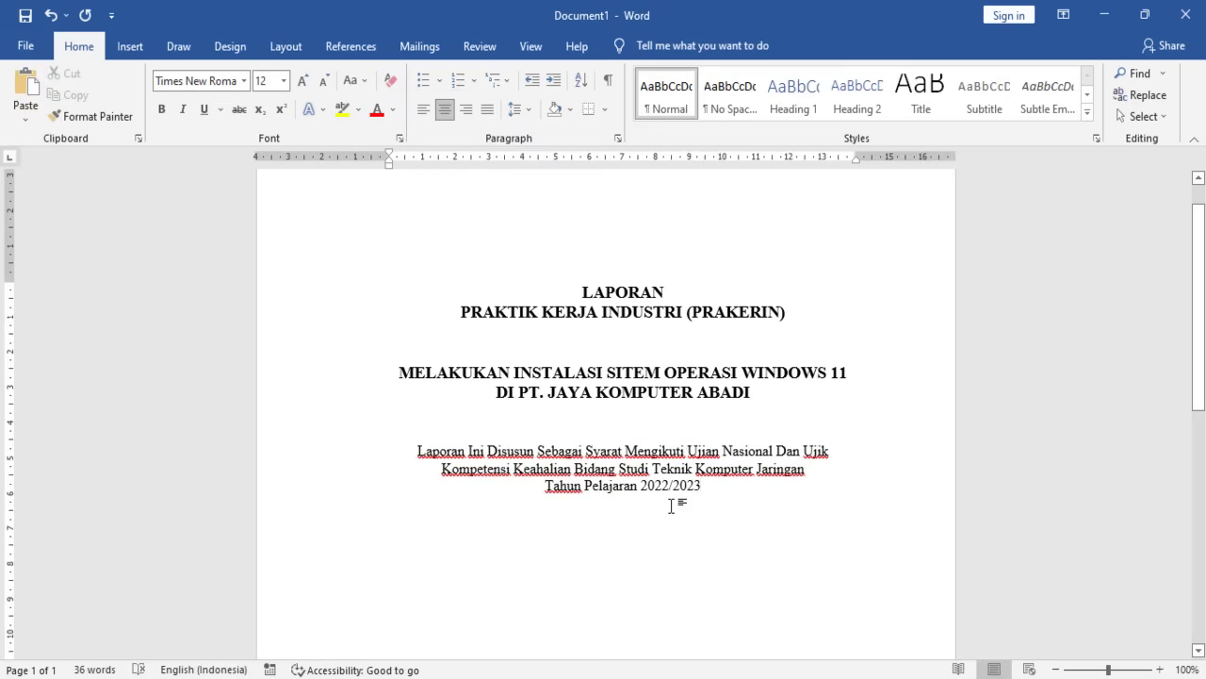
pyautogui.press('Return')
pyautogui.press('Return')
# - Browse the Pictures folder for an image from this device, then cancel without inserting
pyautogui.click(133, 50)
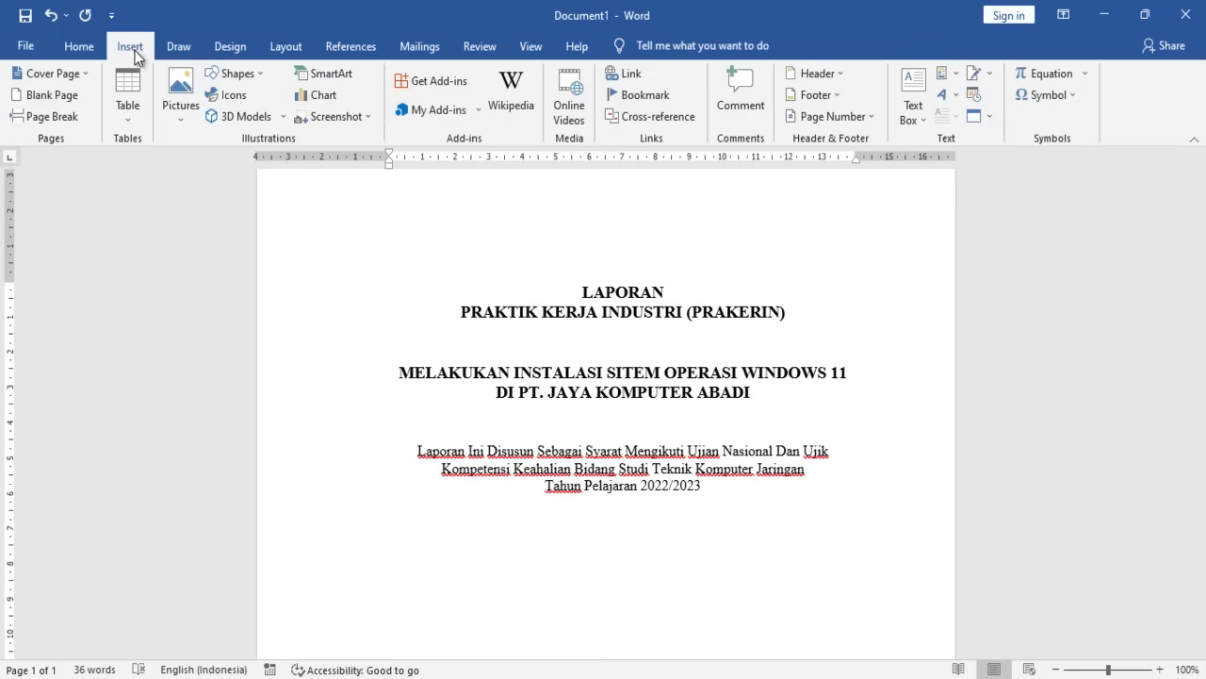
pyautogui.click(171, 118)
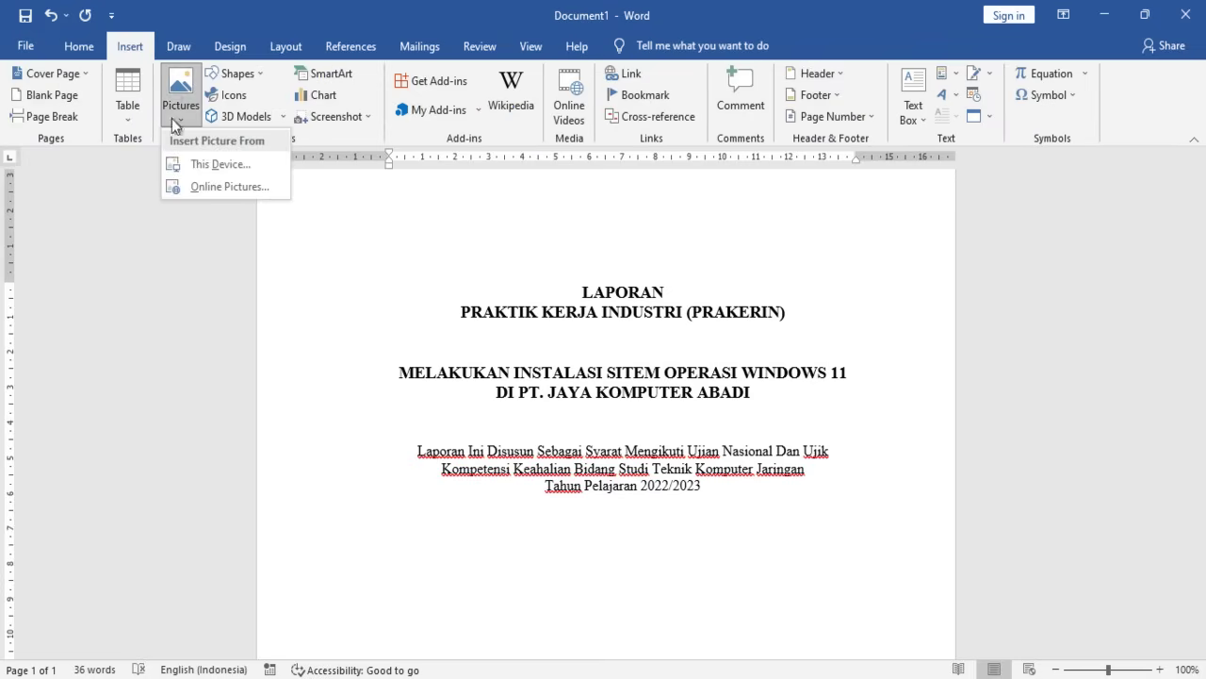
pyautogui.click(198, 163)
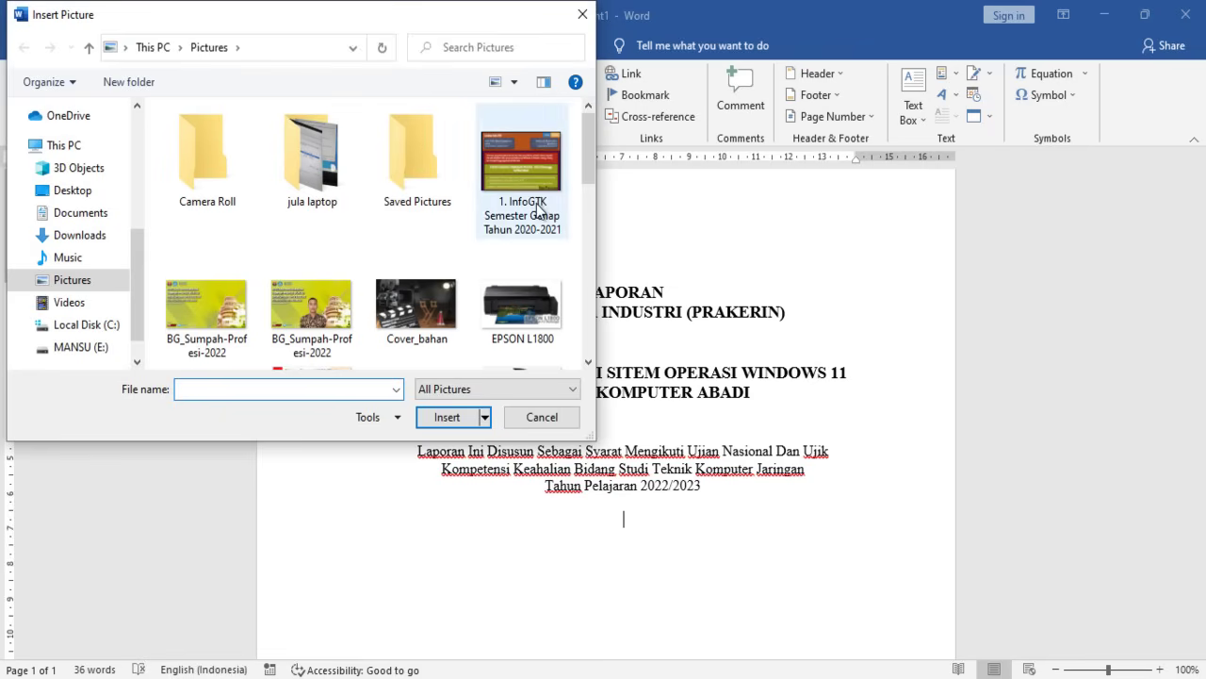
pyautogui.scroll(-2, 538, 217)
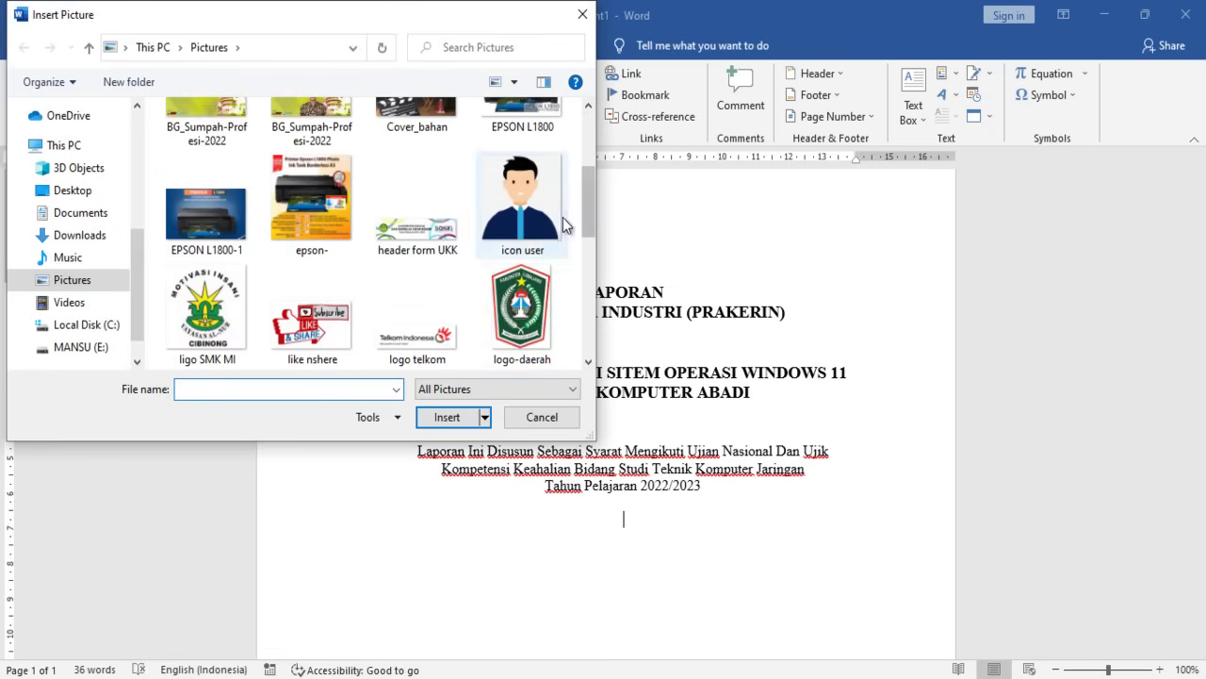
pyautogui.scroll(-2, 556, 226)
pyautogui.scroll(1, 509, 255)
pyautogui.scroll(1, 479, 261)
pyautogui.scroll(-4, 478, 261)
pyautogui.scroll(6, 488, 270)
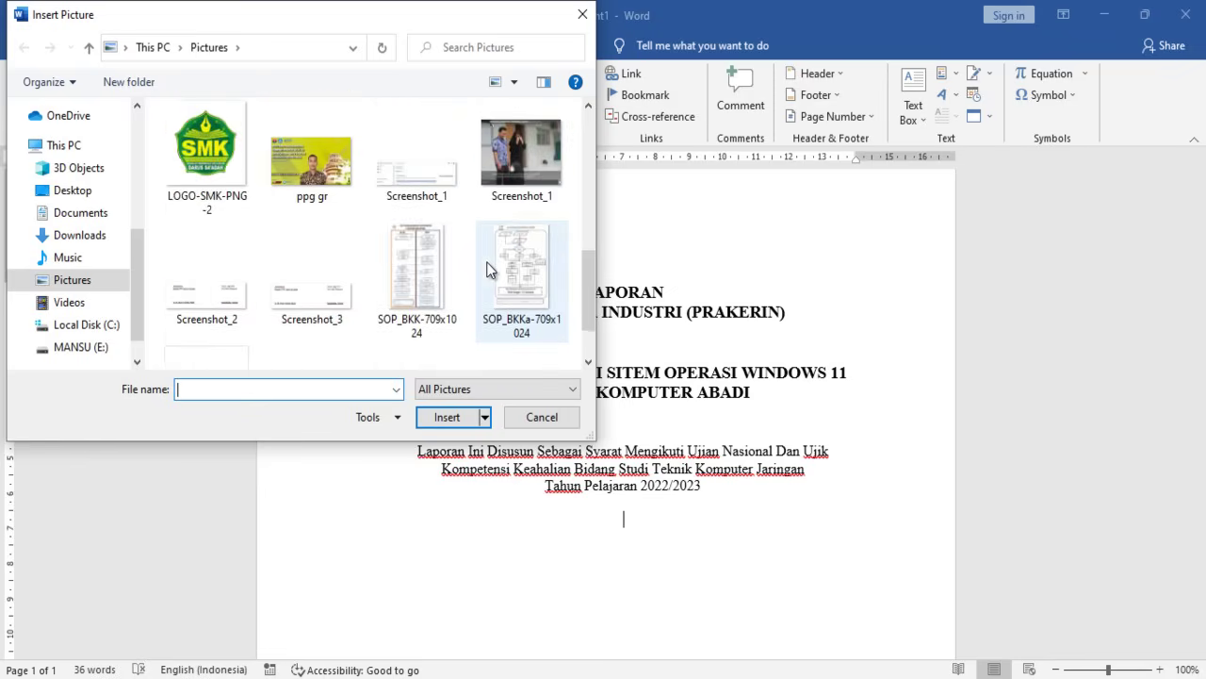
pyautogui.scroll(-6, 491, 273)
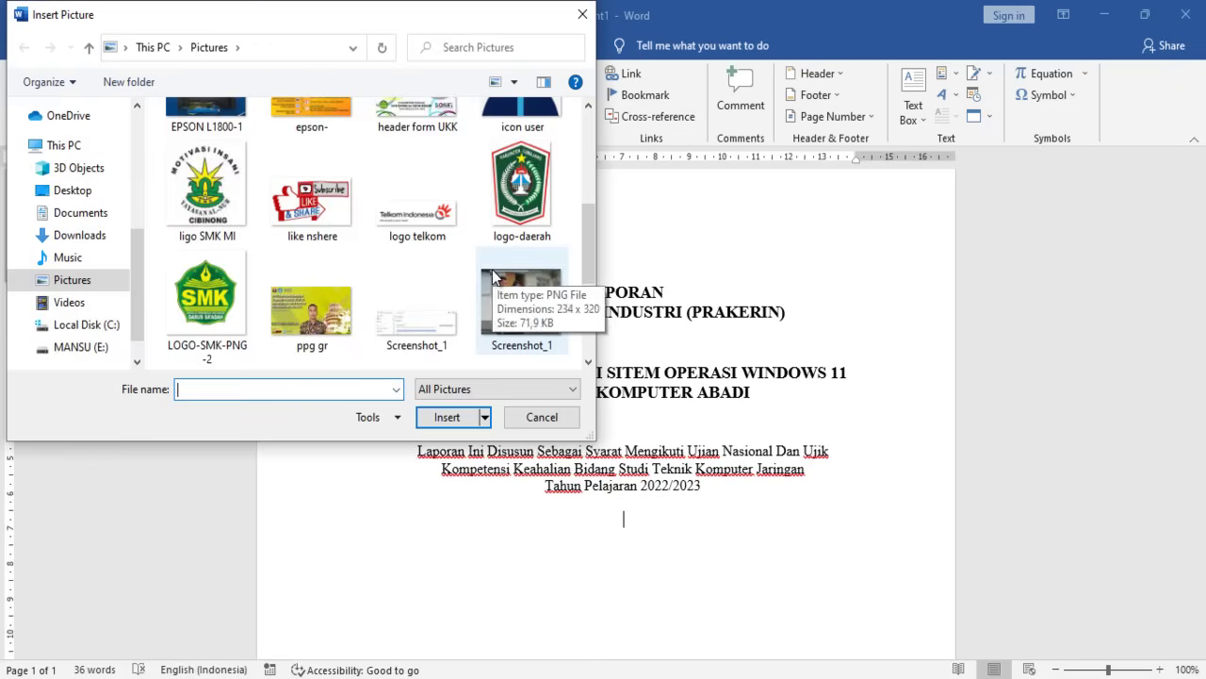
pyautogui.scroll(6, 518, 303)
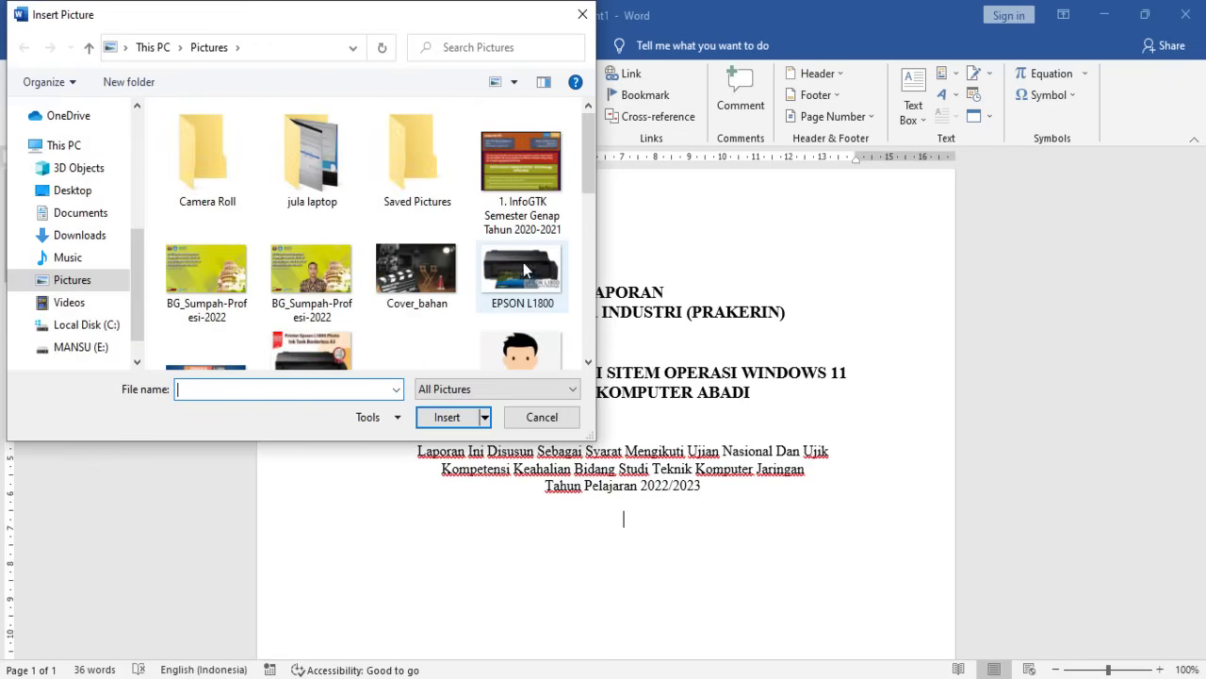
pyautogui.scroll(-3, 523, 283)
pyautogui.scroll(3, 523, 278)
pyautogui.scroll(-2, 519, 275)
pyautogui.scroll(-1, 519, 275)
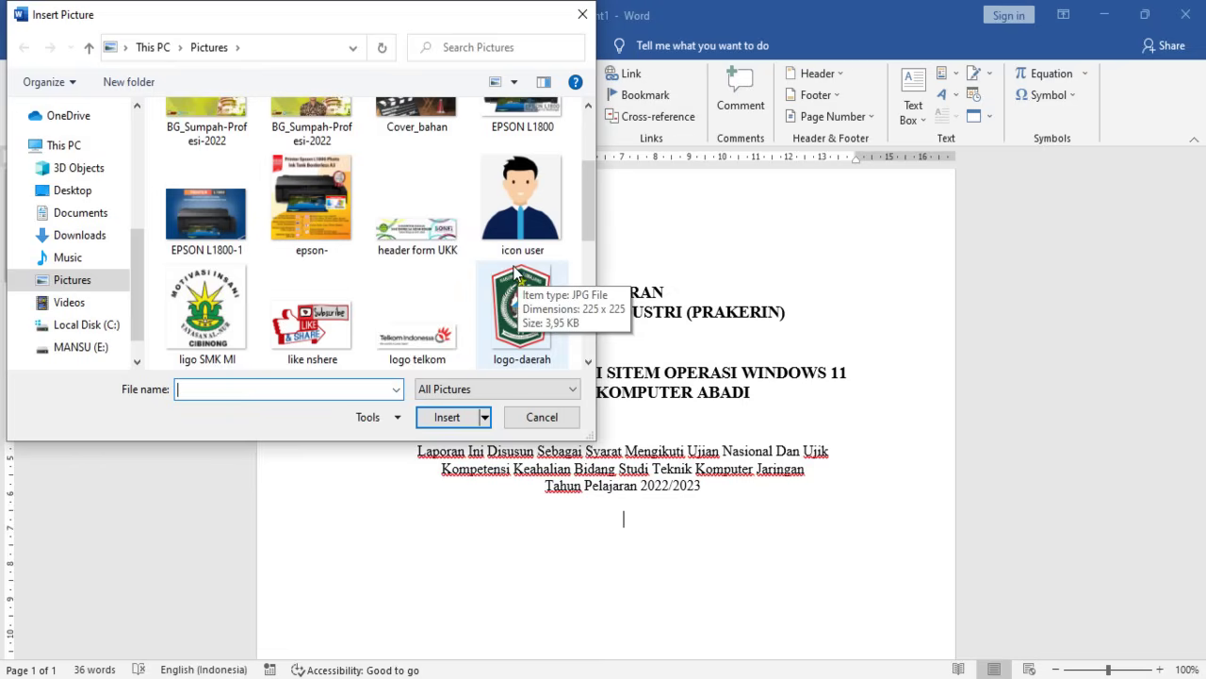
pyautogui.scroll(3, 514, 283)
pyautogui.scroll(-2, 504, 311)
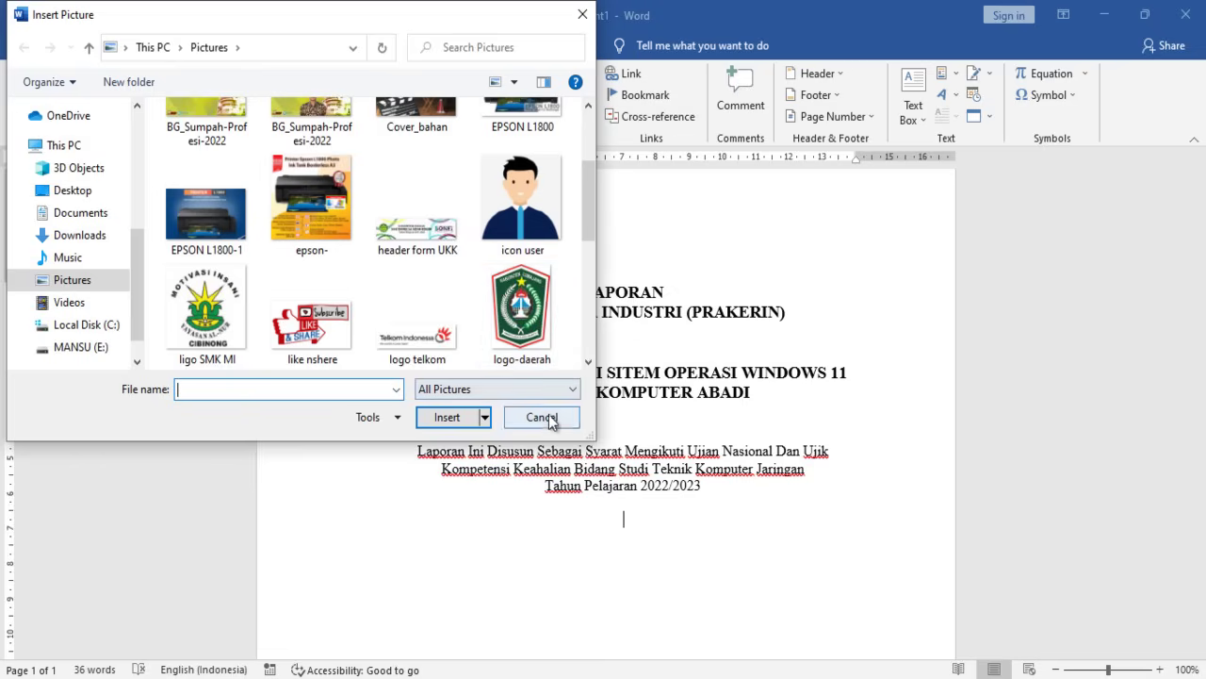
pyautogui.click(541, 419)
pyautogui.scroll(-2, 584, 538)
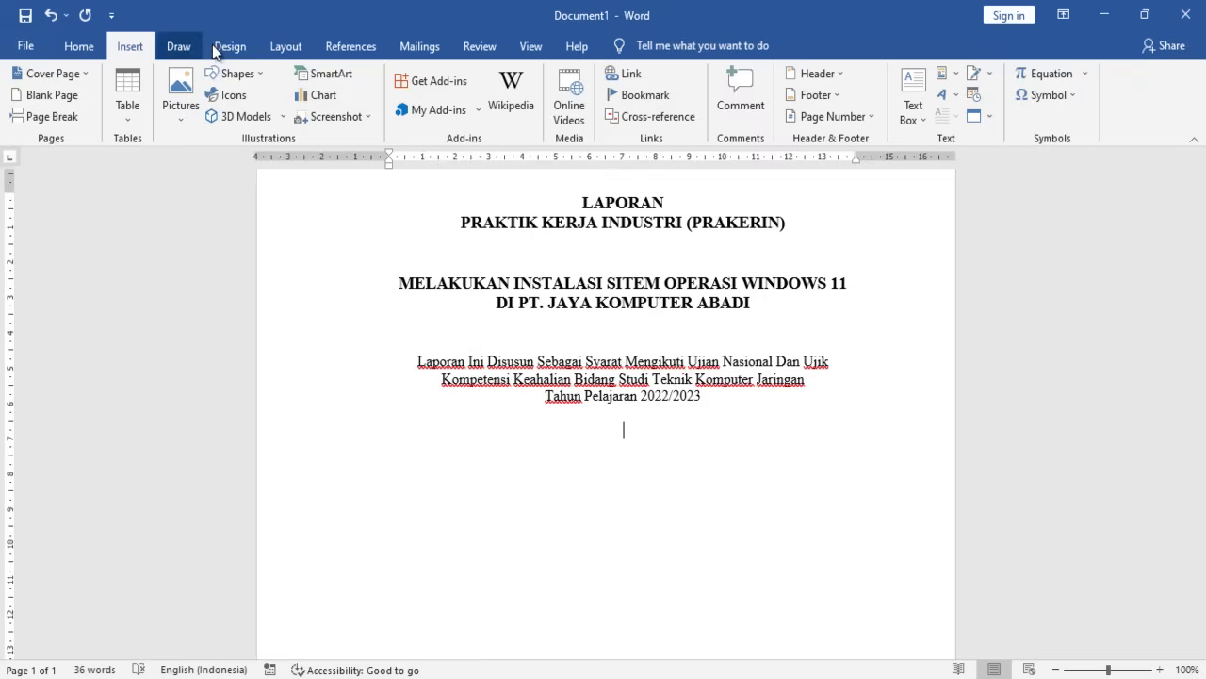
# - Draw an oval circle below the cover text and add the word 'logo' inside it
pyautogui.click(184, 47)
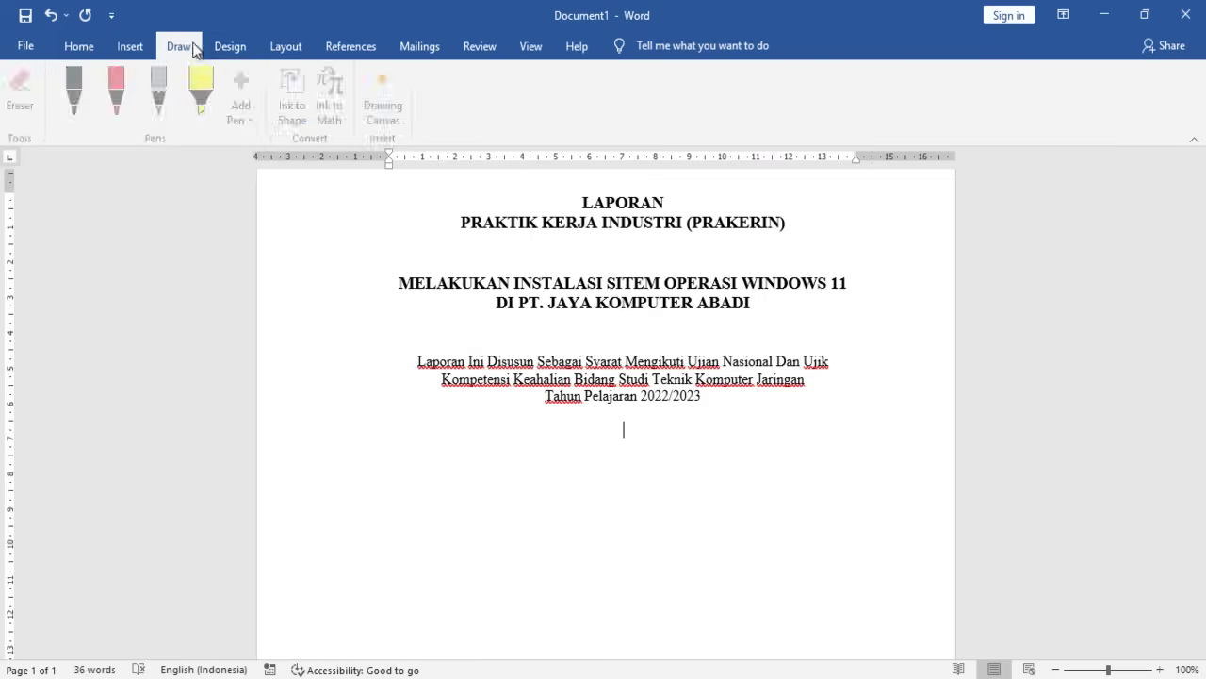
pyautogui.click(129, 47)
pyautogui.click(235, 74)
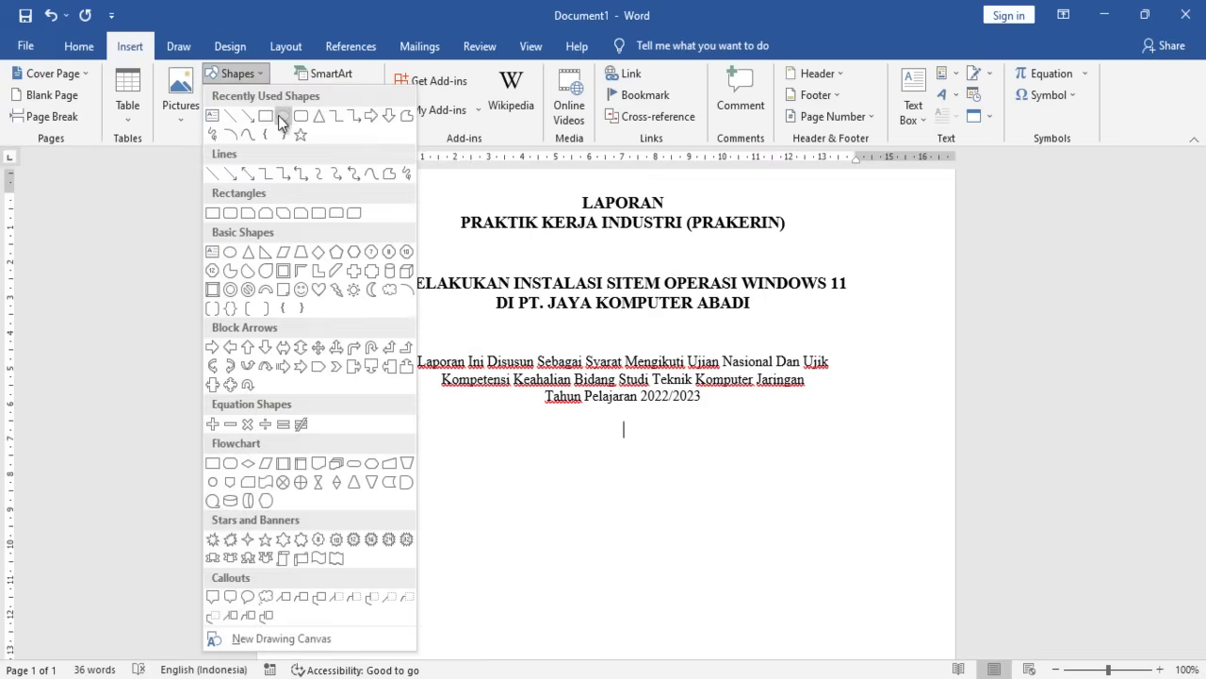
pyautogui.click(281, 117)
pyautogui.moveTo(602, 452); pyautogui.dragTo(665, 587)
pyautogui.moveTo(656, 521); pyautogui.dragTo(635, 510)
pyautogui.rightClick(634, 509)
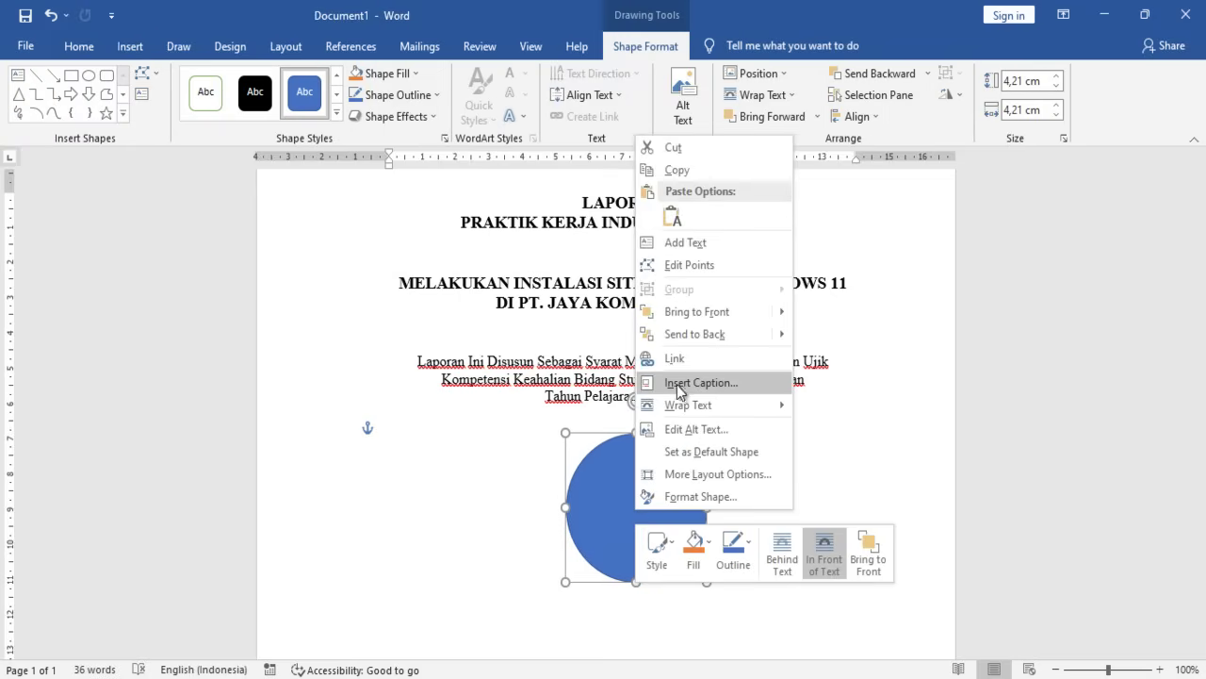
pyautogui.click(707, 243)
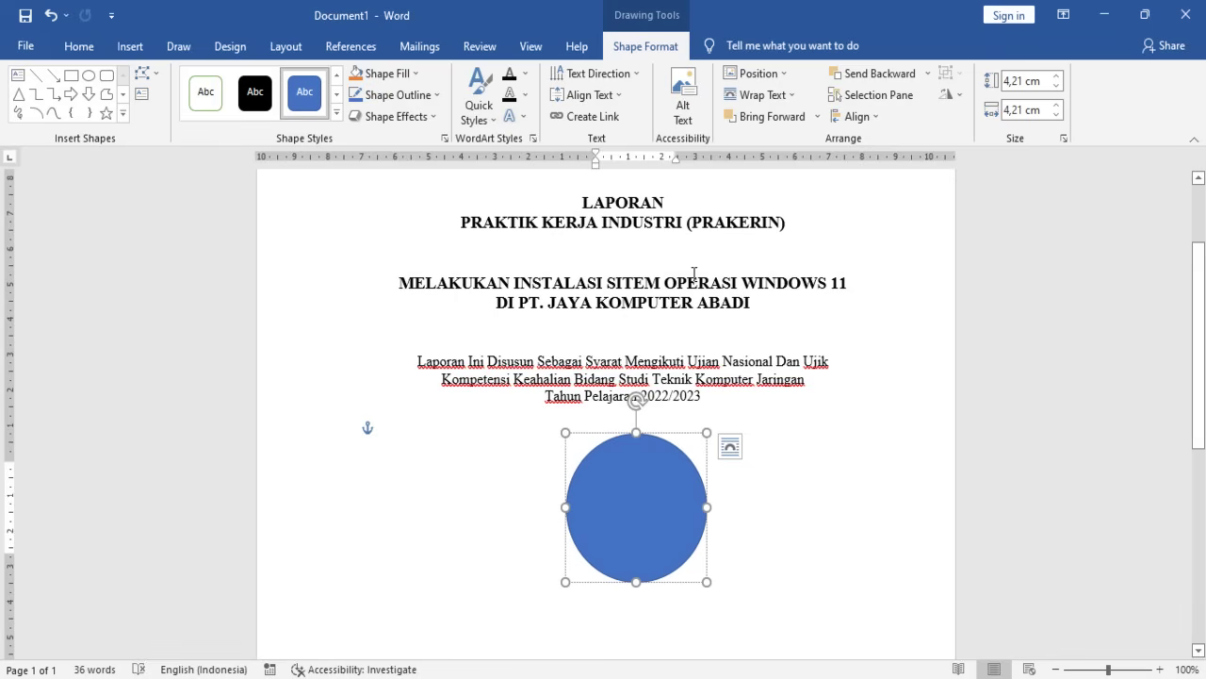
pyautogui.write('logo')
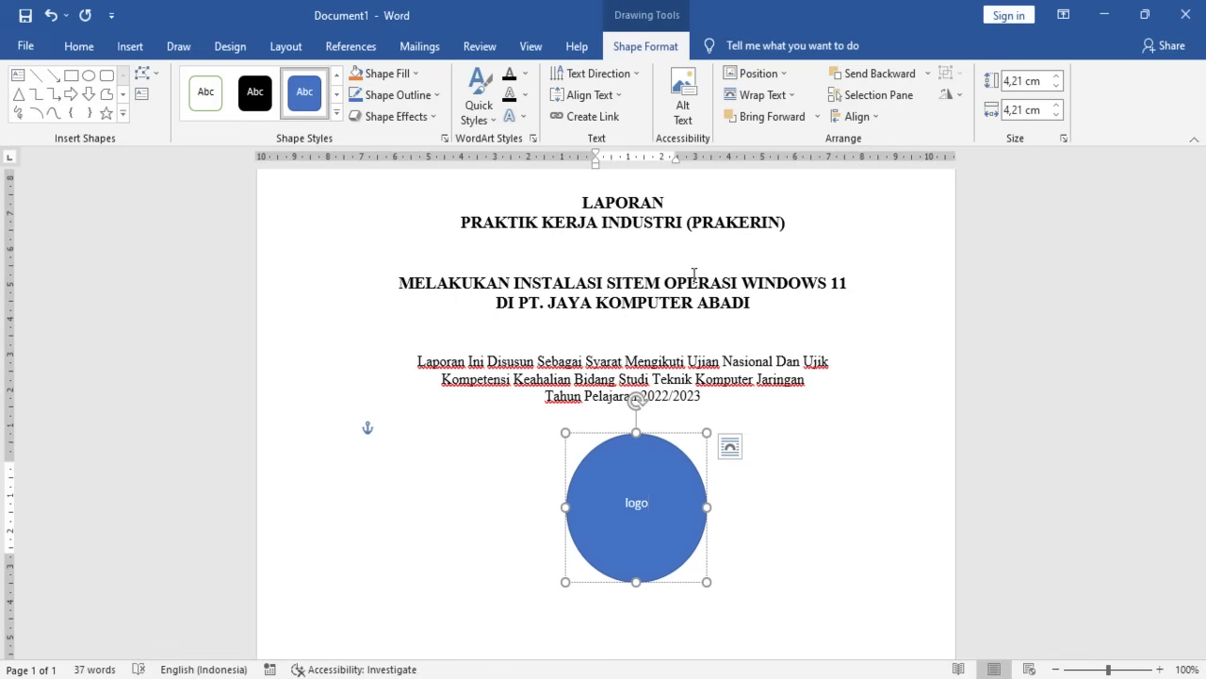
pyautogui.hotkey('ctrl', 'a')
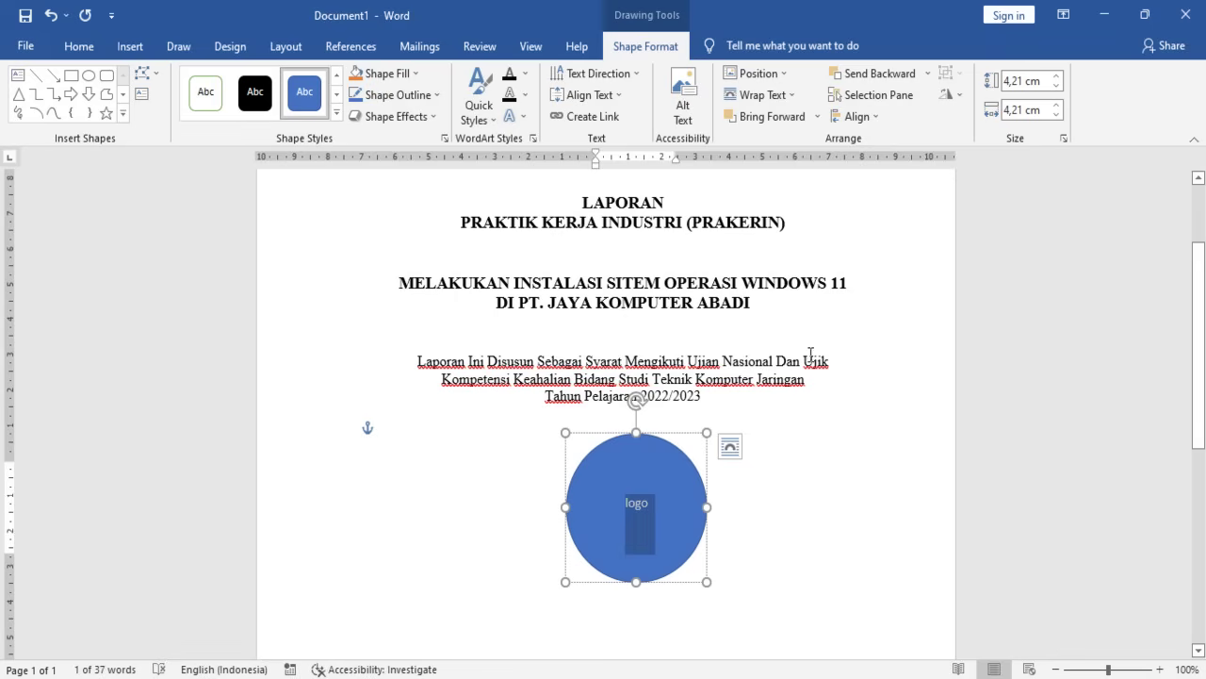
pyautogui.click(646, 571)
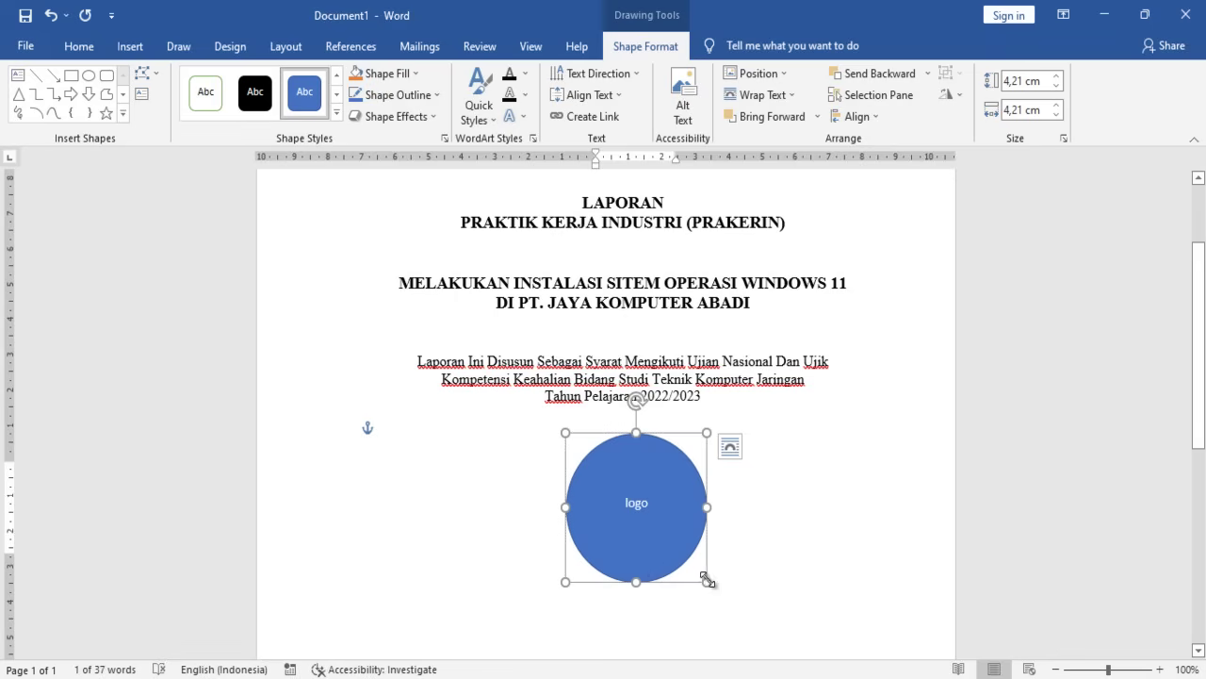
# - Resize the logo circle to 5 cm height and 5 cm width
pyautogui.moveTo(707, 581); pyautogui.dragTo(709, 586)
pyautogui.click(768, 549)
pyautogui.click(662, 510)
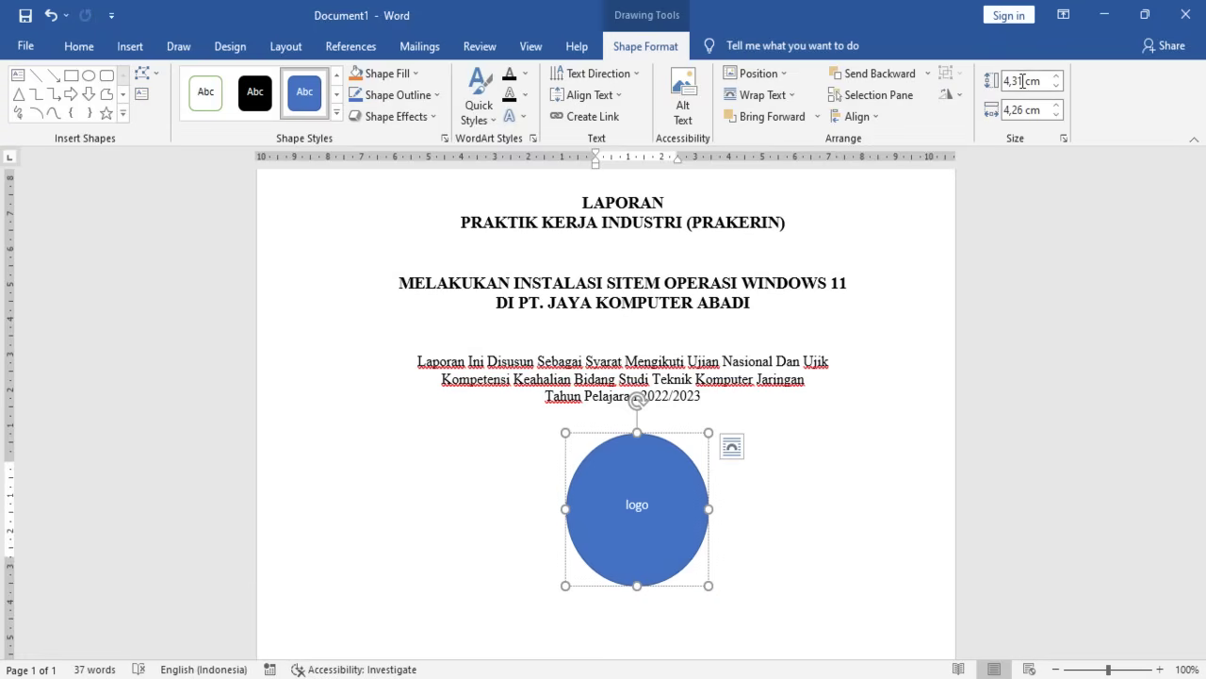
pyautogui.moveTo(1003, 82); pyautogui.dragTo(1024, 84)
pyautogui.write('5')
pyautogui.click(1026, 111)
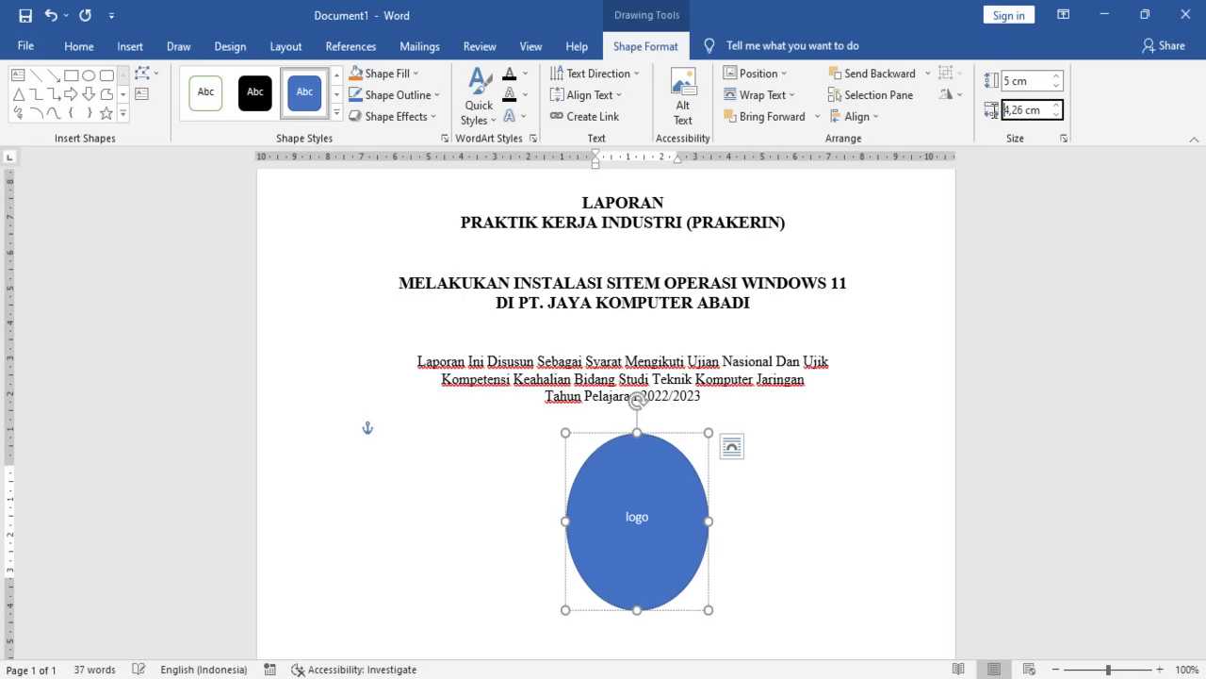
pyautogui.moveTo(1023, 110); pyautogui.dragTo(1011, 112)
pyautogui.write('5')
pyautogui.press('Return')
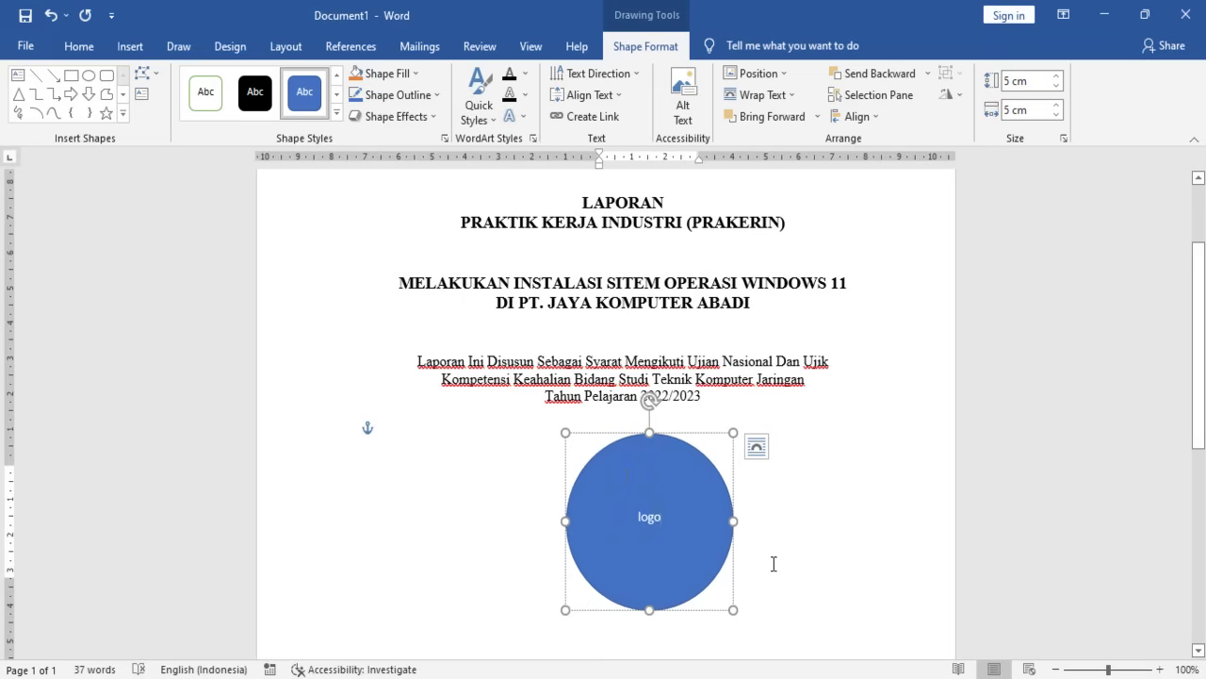
pyautogui.click(773, 560)
pyautogui.click(624, 435)
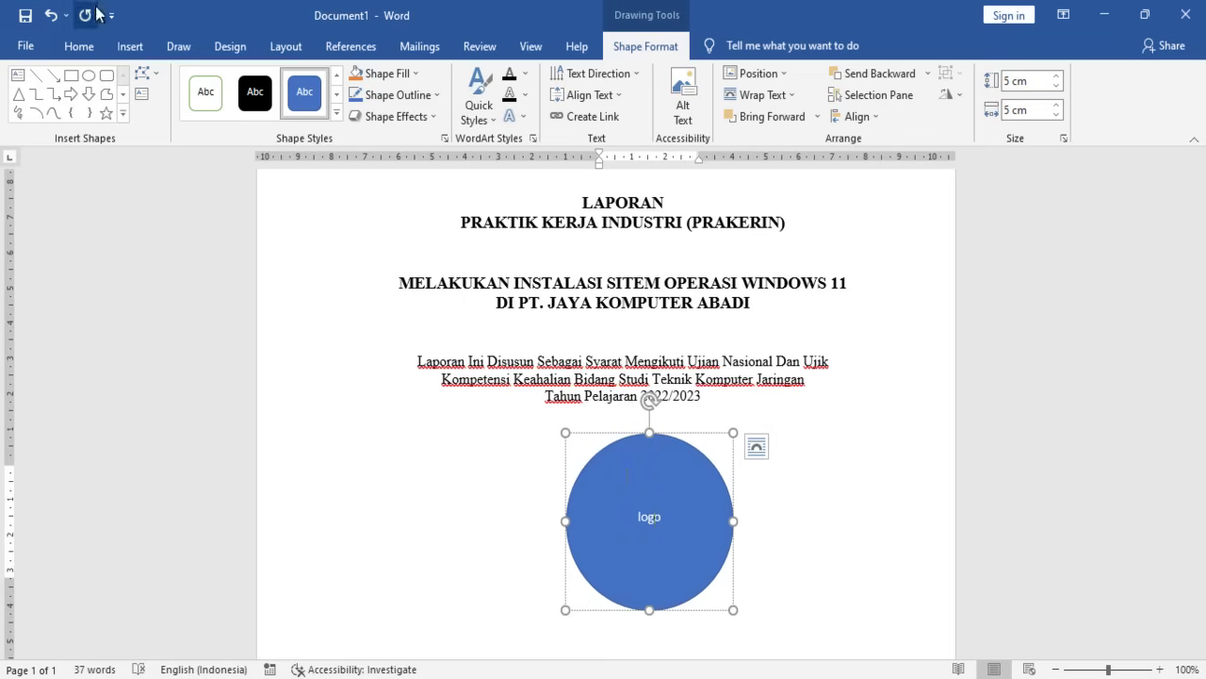
pyautogui.click(79, 49)
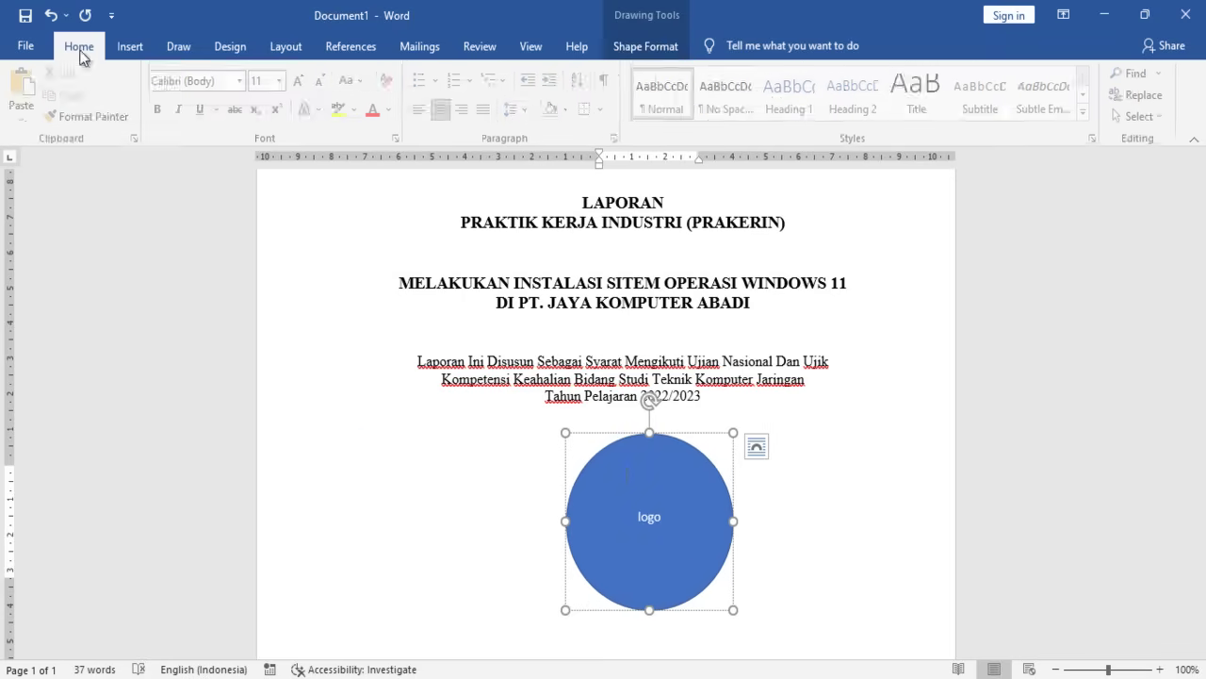
# - Set the logo circle's text wrapping to In Line with Text
pyautogui.click(756, 450)
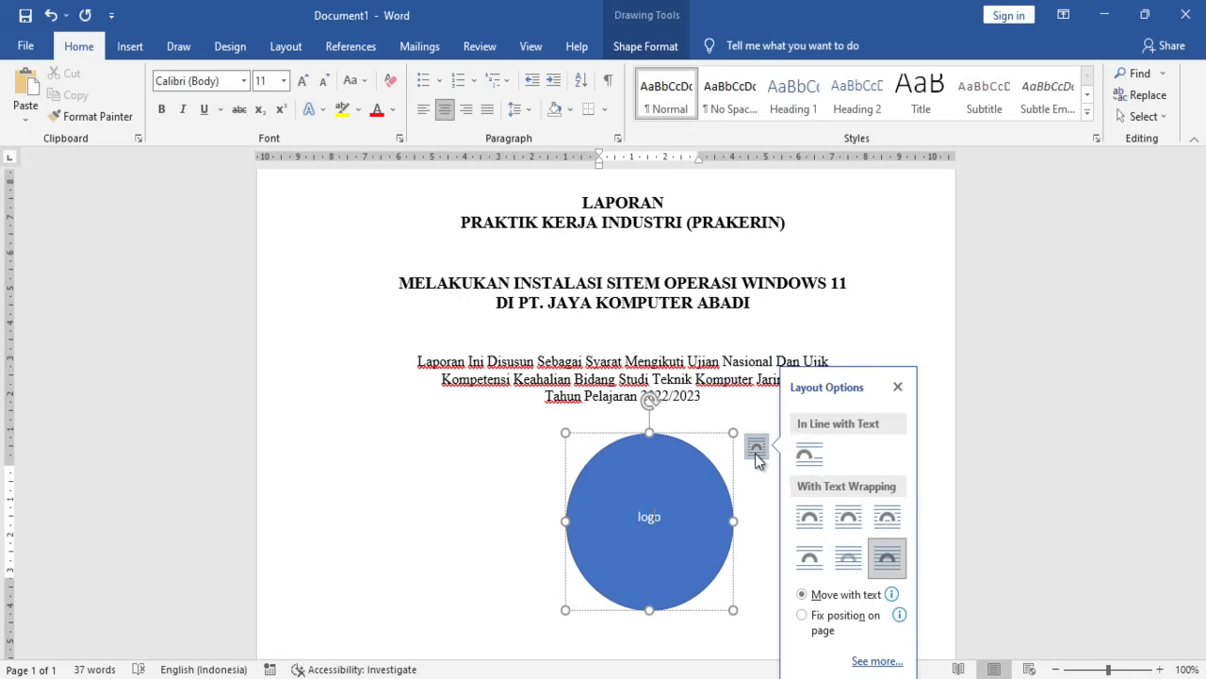
pyautogui.click(807, 461)
pyautogui.click(723, 496)
pyautogui.click(653, 446)
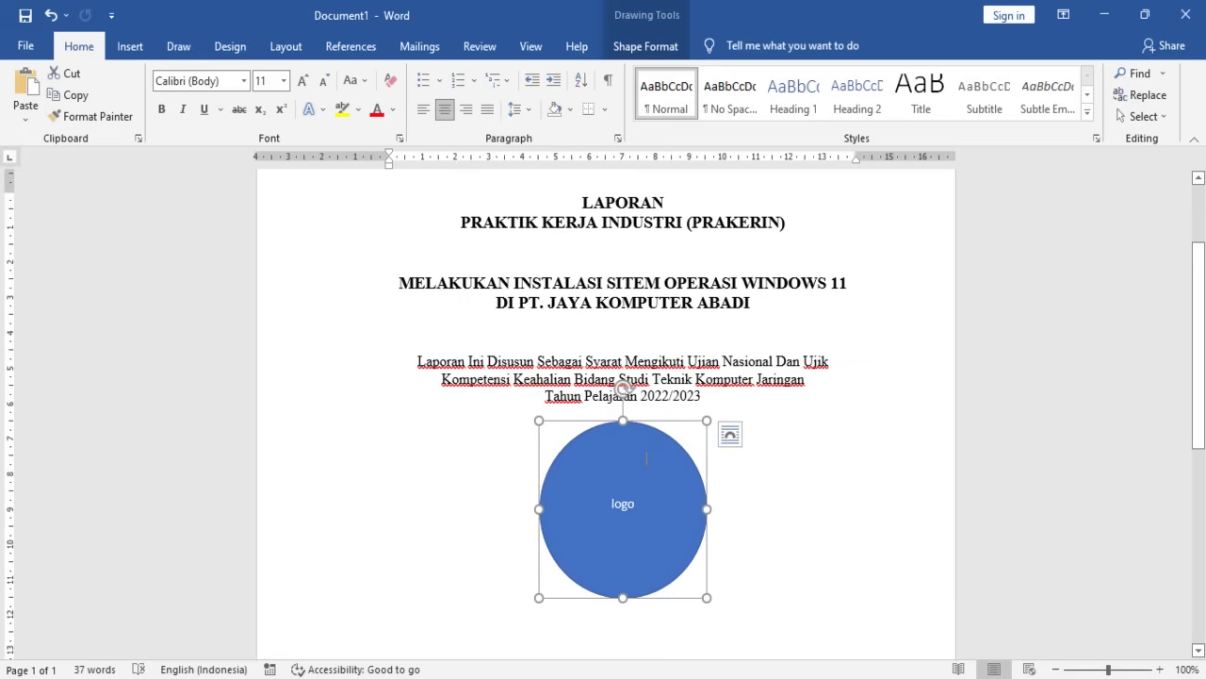
pyautogui.click(717, 526)
# - Type a centred 'Disusun Oleh :' line below the circle, followed by a new line
pyautogui.scroll(-1, 717, 526)
pyautogui.scroll(-1, 717, 524)
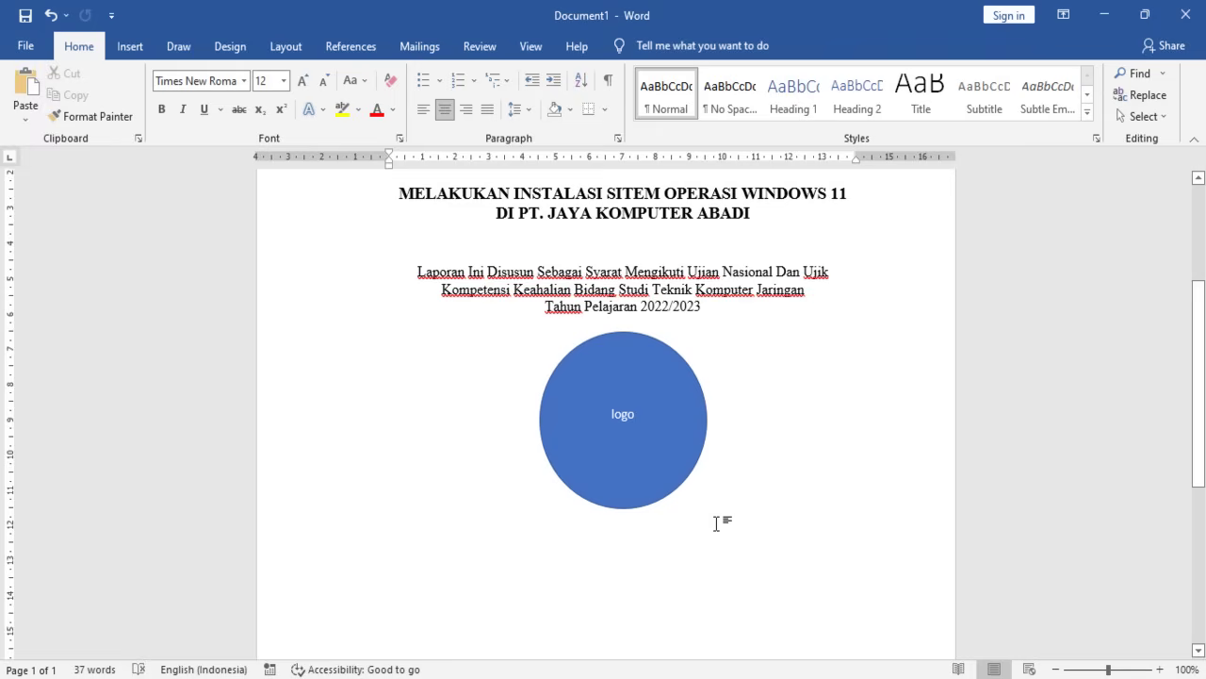
pyautogui.press('Return')
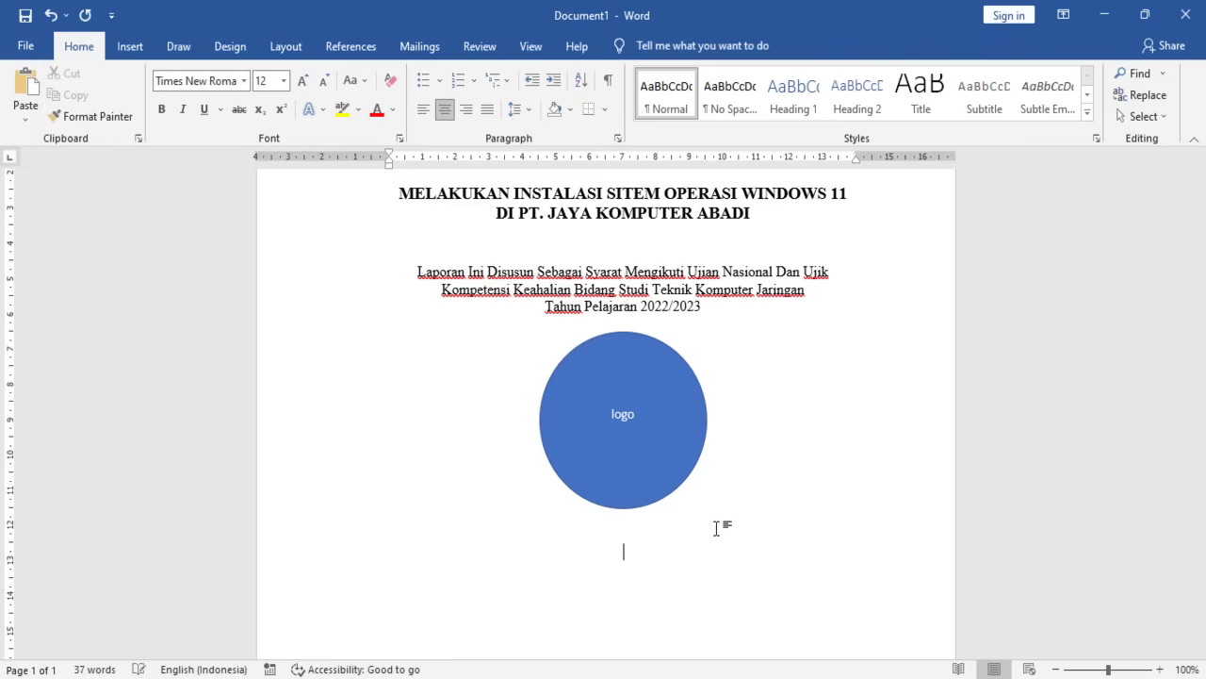
pyautogui.scroll(-1, 713, 527)
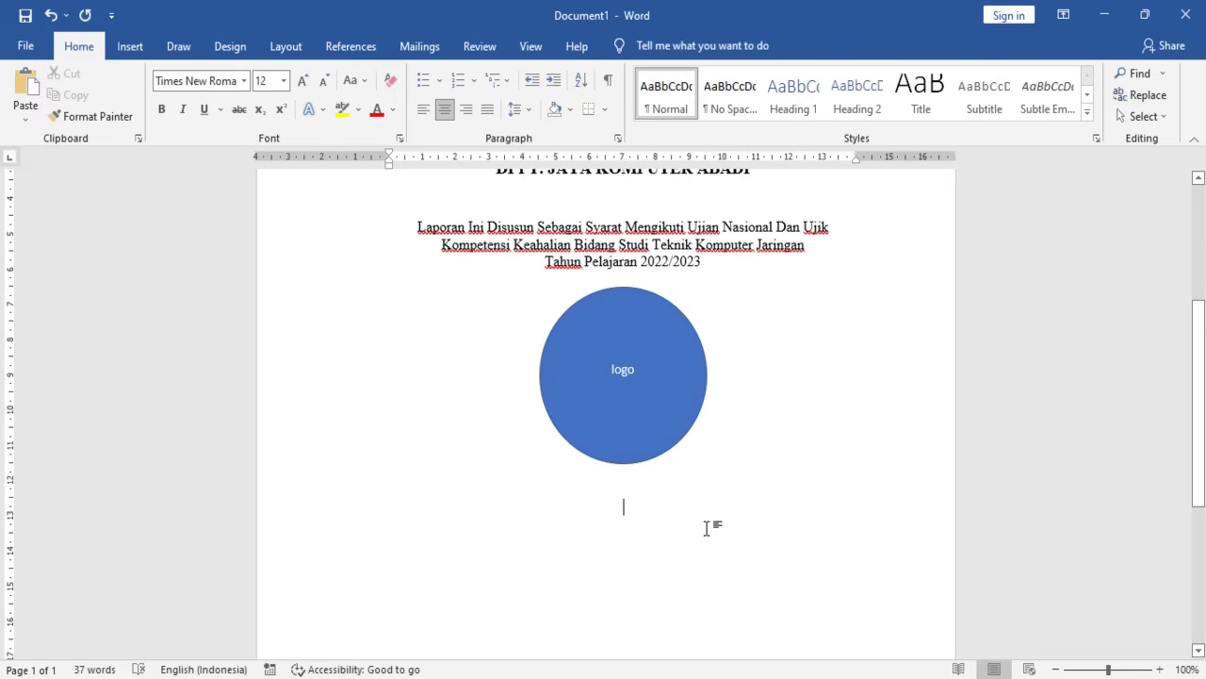
pyautogui.write('disusun')
pyautogui.press('BackSpace')
pyautogui.write('n oleh')
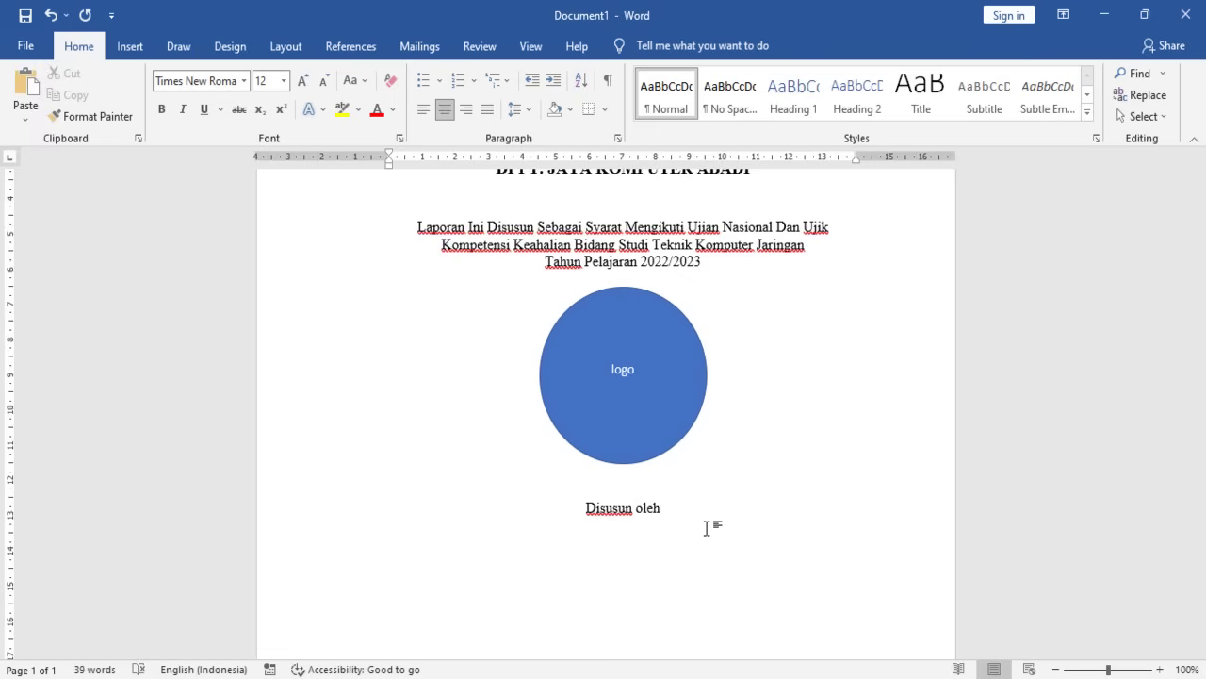
pyautogui.press('Delete')
pyautogui.write('Oleh :')
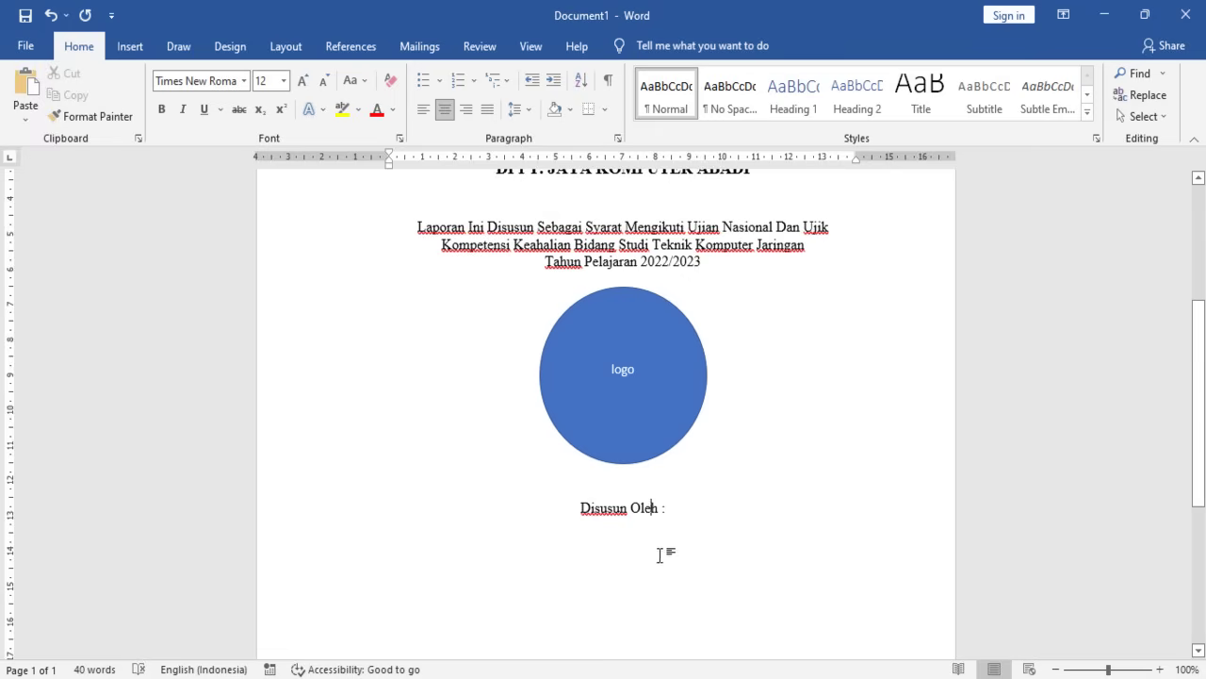
pyautogui.press('Return')
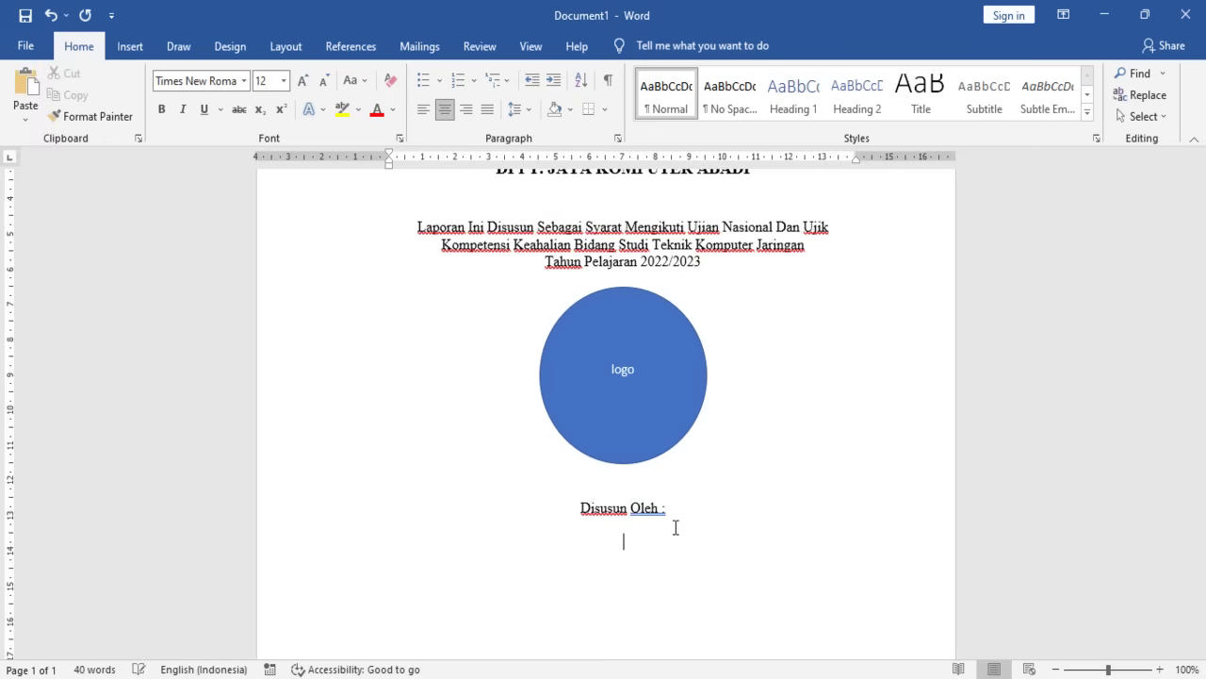
# - Correct 'Oleh :' to 'Oleh:' using the spelling suggestion and return to the empty line
pyautogui.scroll(-2, 584, 448)
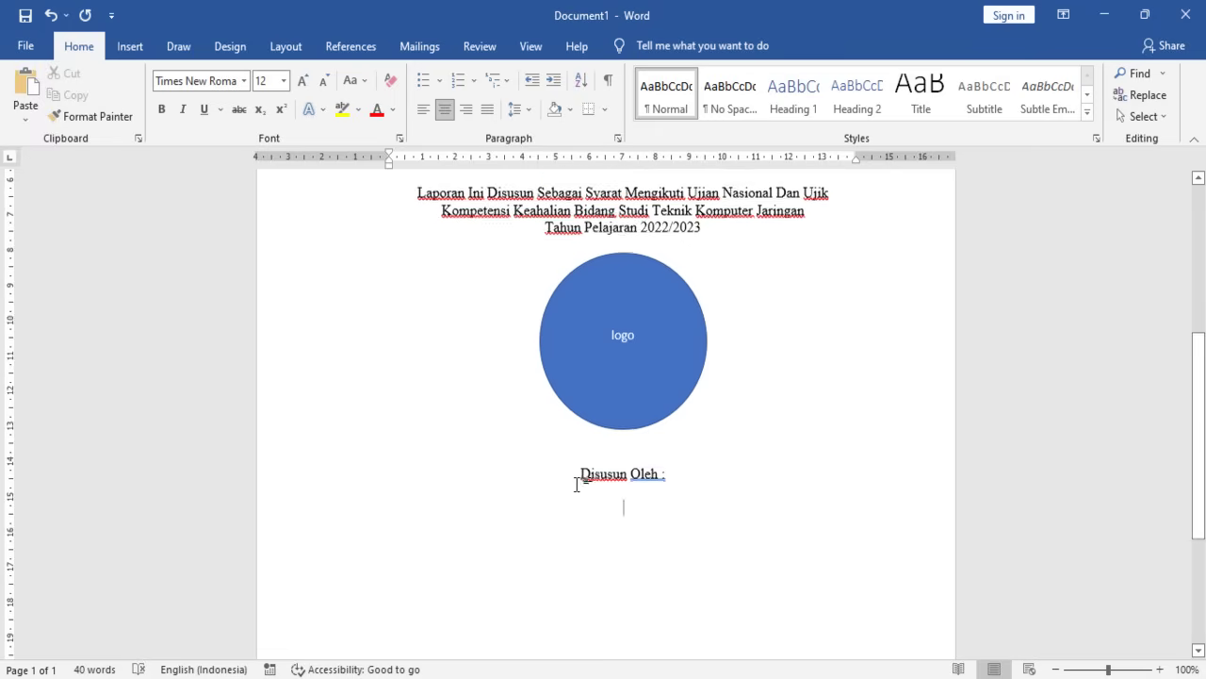
pyautogui.rightClick(651, 421)
pyautogui.click(576, 137)
pyautogui.click(677, 441)
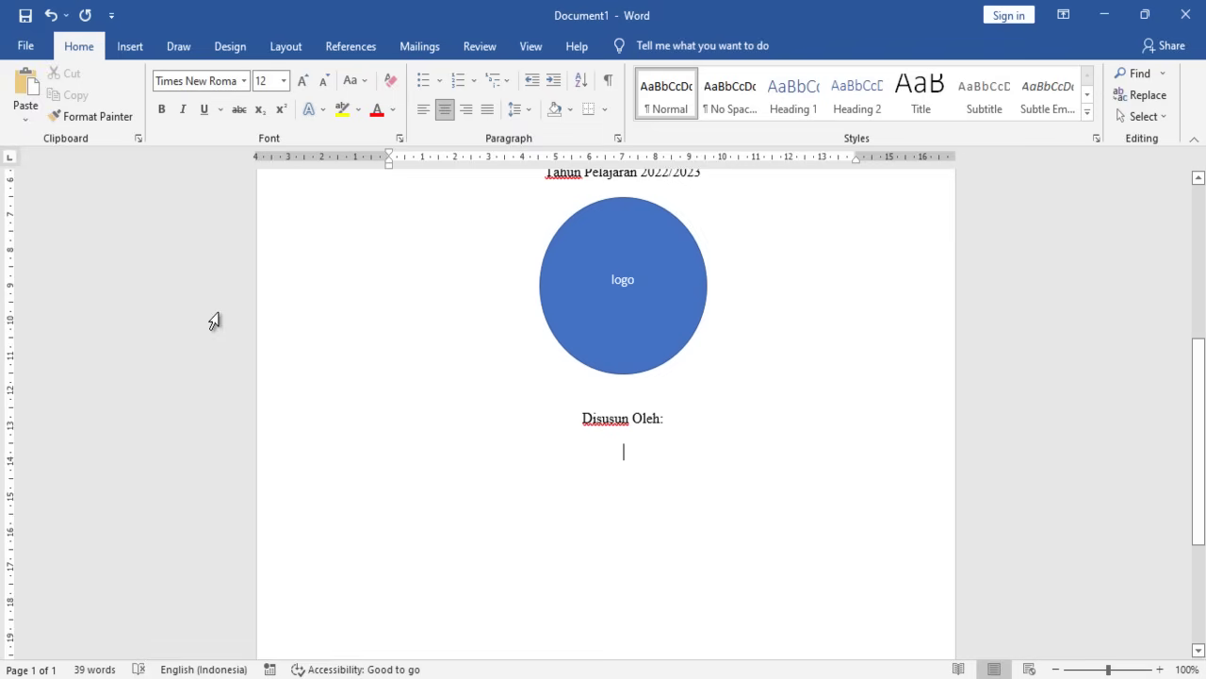
# - Draw a rectangle below 'Disusun Oleh:' styled with white fill and black outline
pyautogui.click(138, 49)
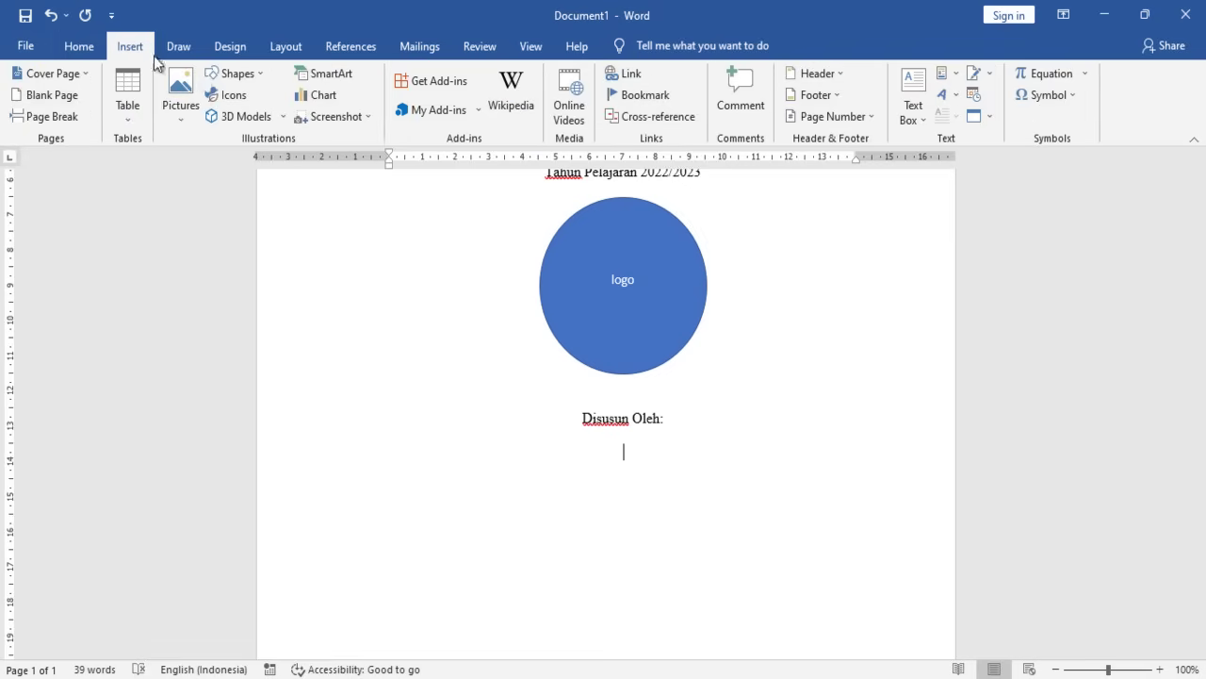
pyautogui.click(231, 75)
pyautogui.click(266, 114)
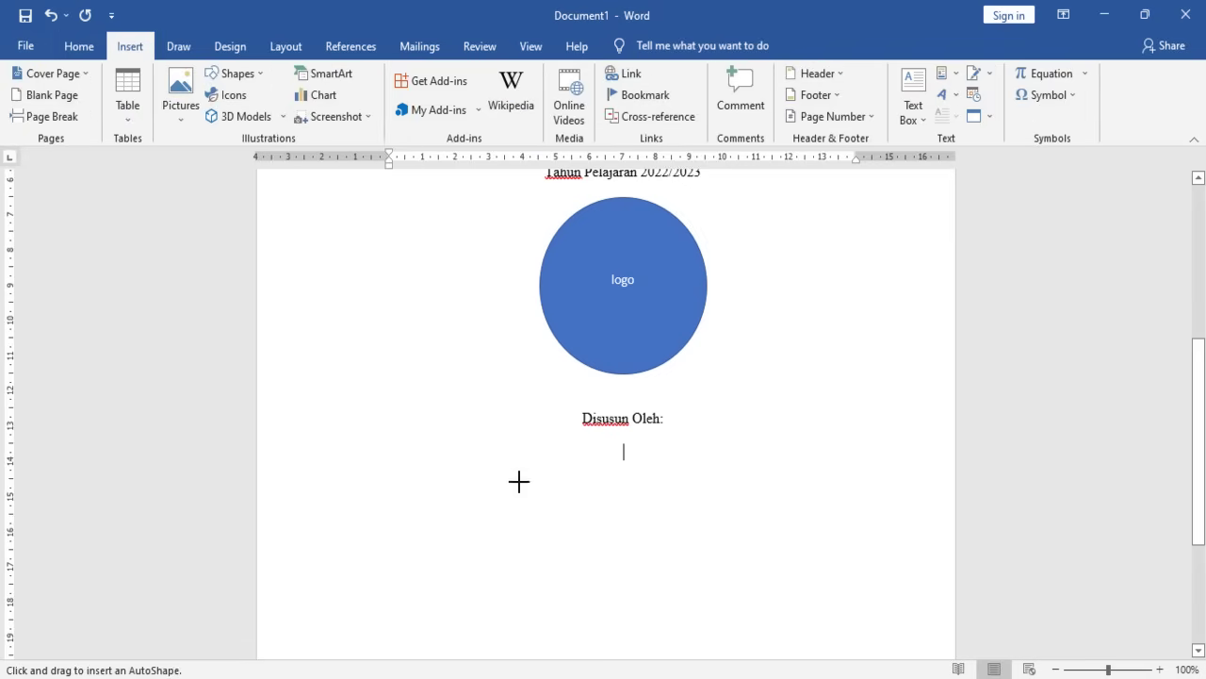
pyautogui.moveTo(500, 455); pyautogui.dragTo(770, 590)
pyautogui.moveTo(665, 536); pyautogui.dragTo(652, 524)
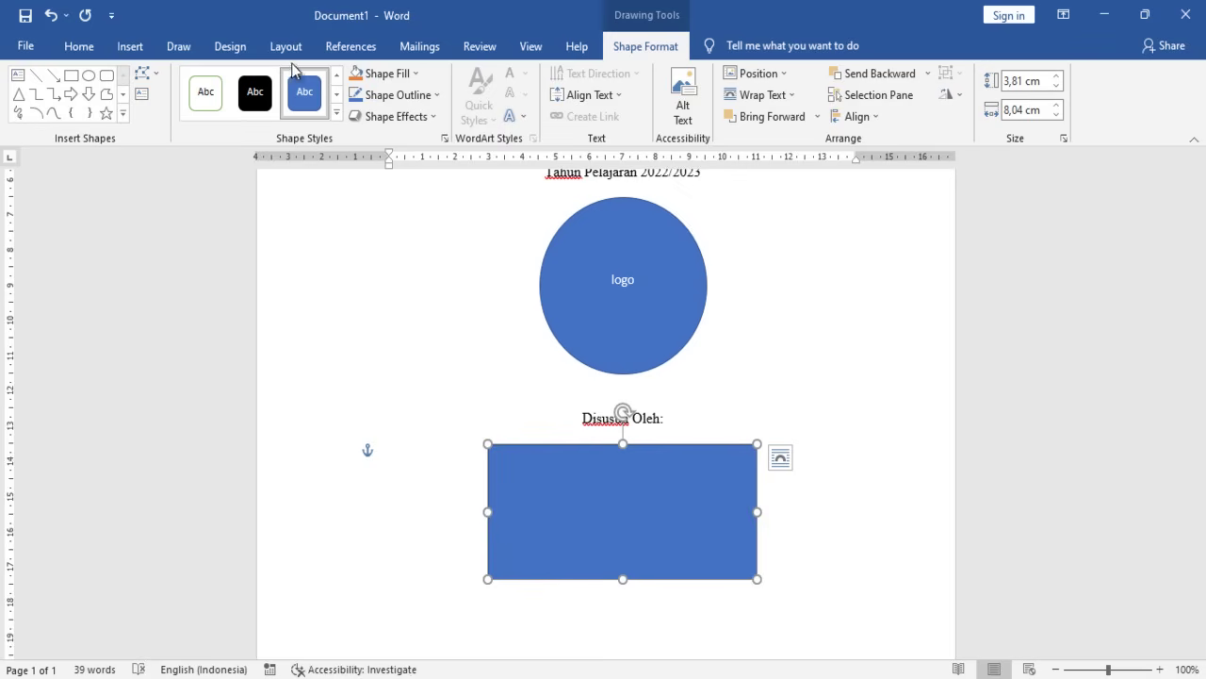
pyautogui.click(337, 112)
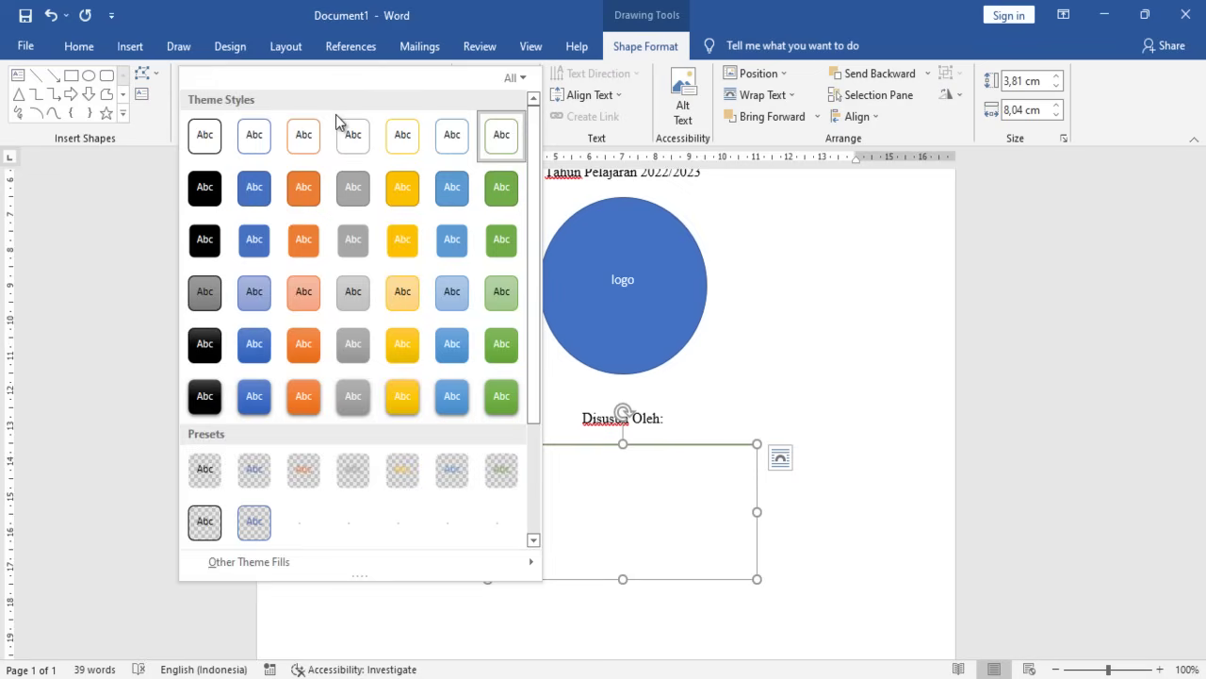
pyautogui.click(207, 135)
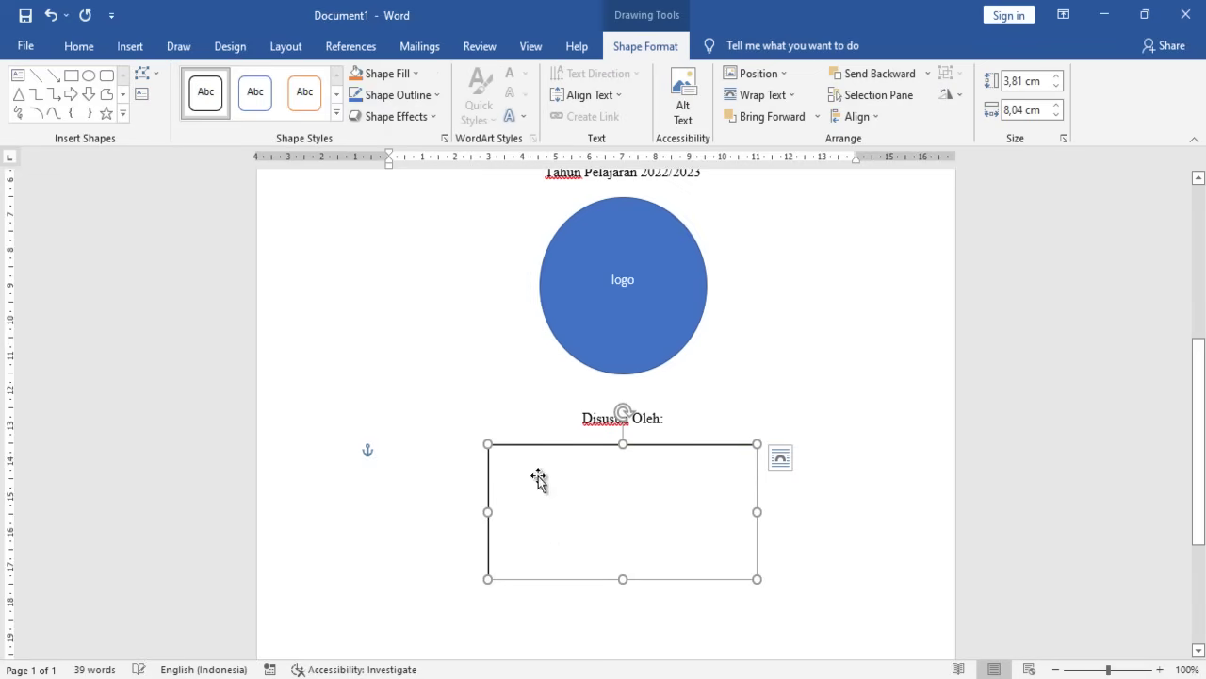
# - Add the lines 'Nama :', 'NIS/NISN:' and 'Kelas :' inside the rectangle
pyautogui.rightClick(624, 486)
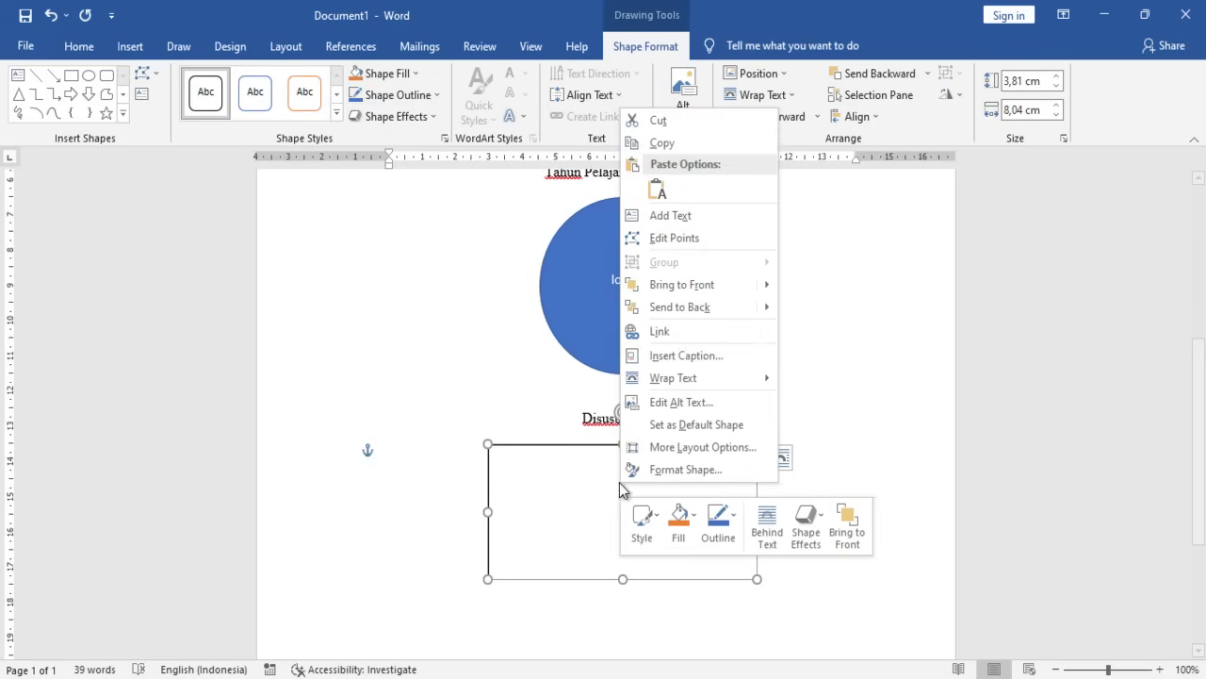
pyautogui.click(670, 216)
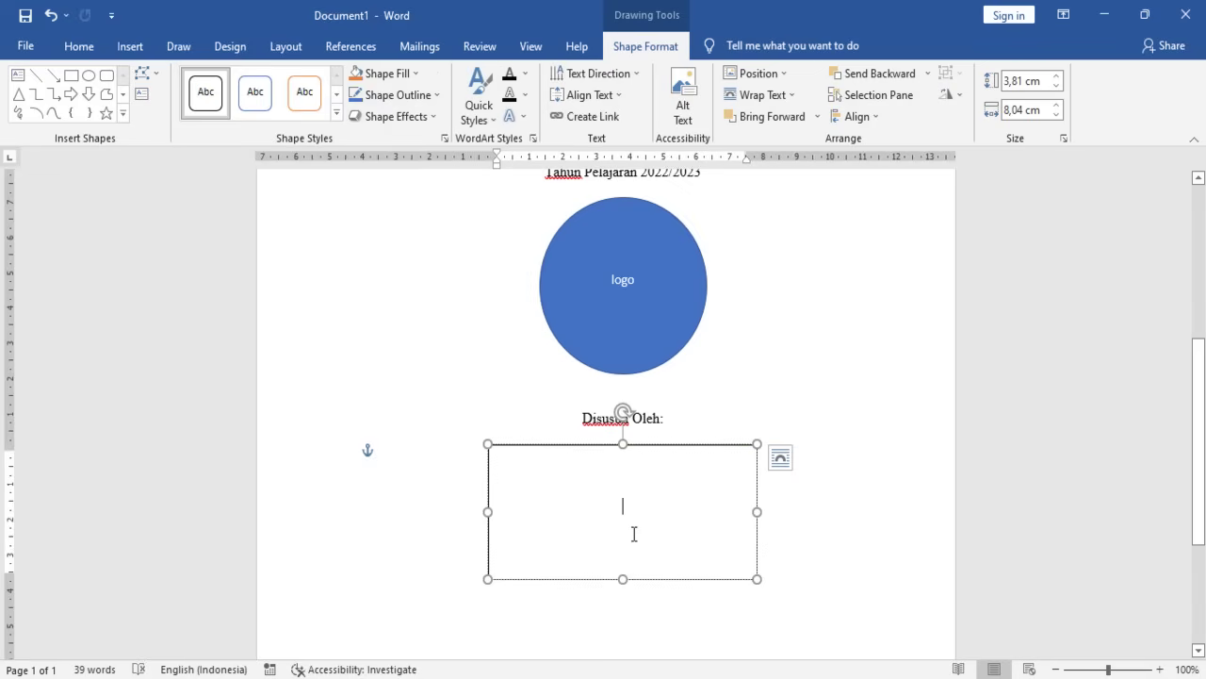
pyautogui.write('Nama')
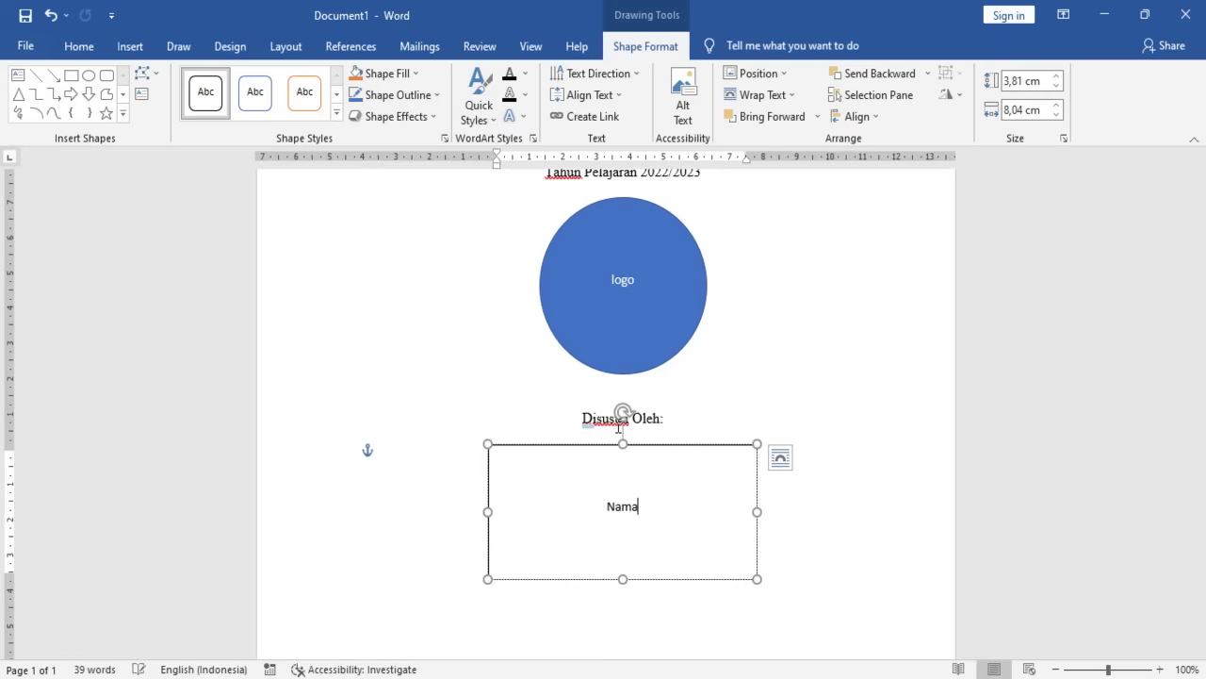
pyautogui.write(' :')
pyautogui.press('Return')
pyautogui.press('BackSpace')
pyautogui.press('BackSpace')
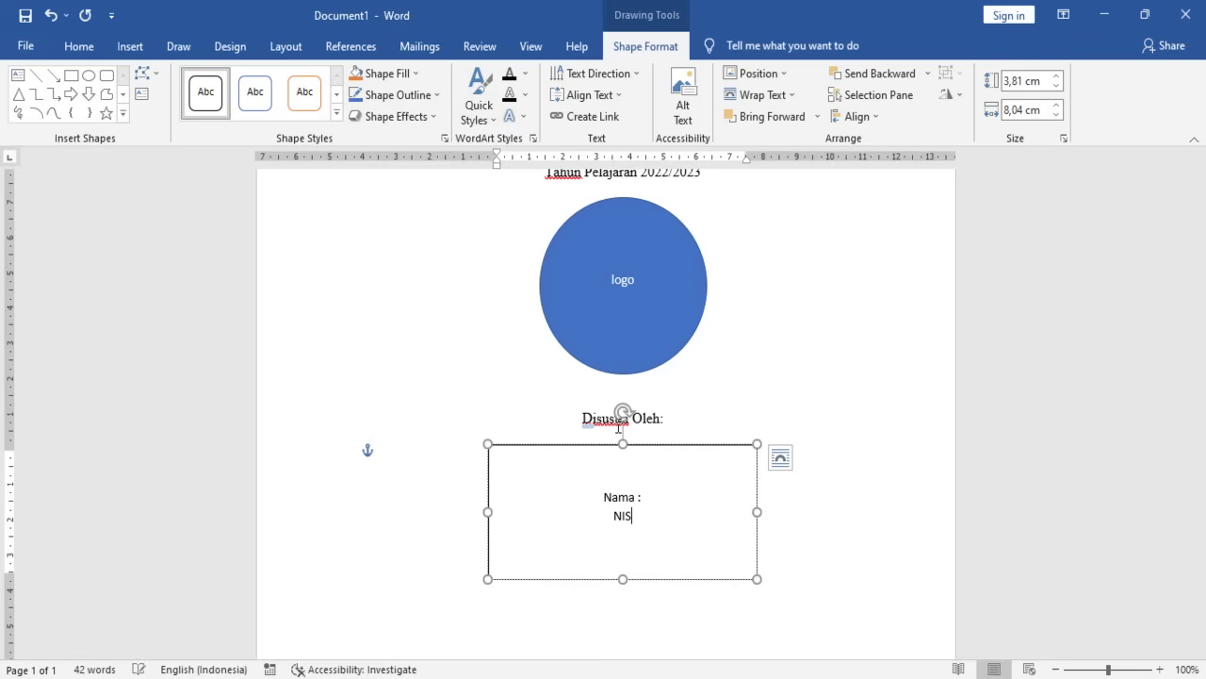
pyautogui.write('IS/NISN:')
pyautogui.press('Return')
pyautogui.write('Kelas :')
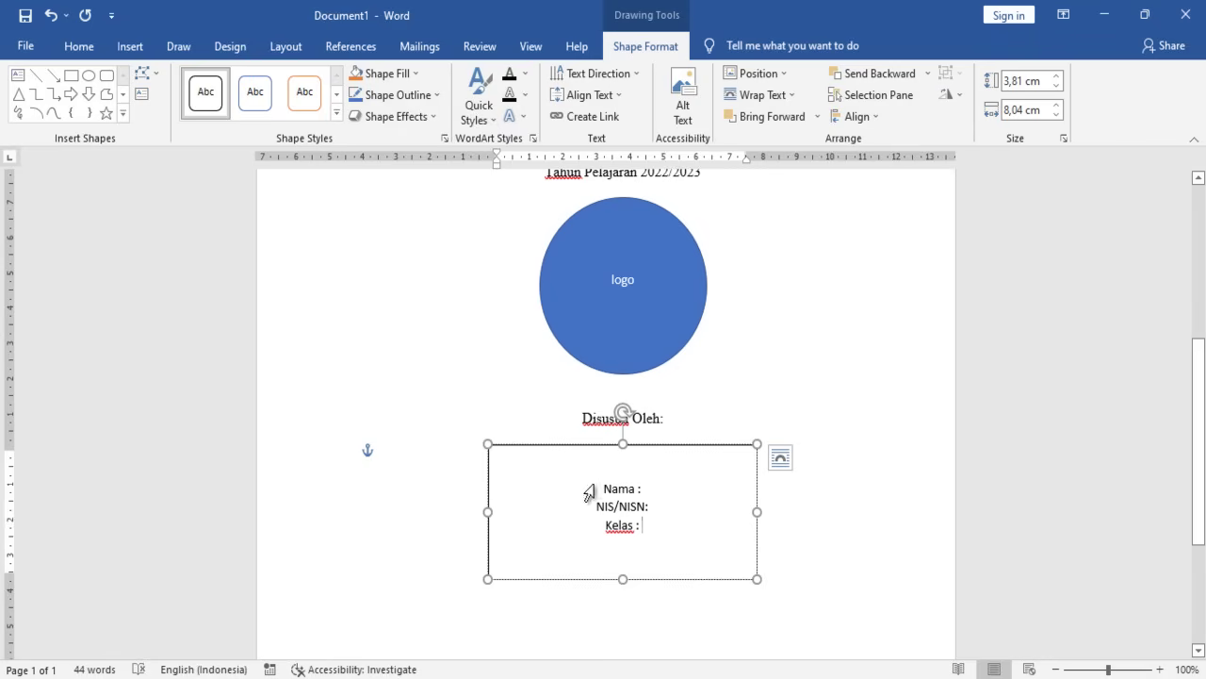
pyautogui.moveTo(599, 484); pyautogui.dragTo(650, 535)
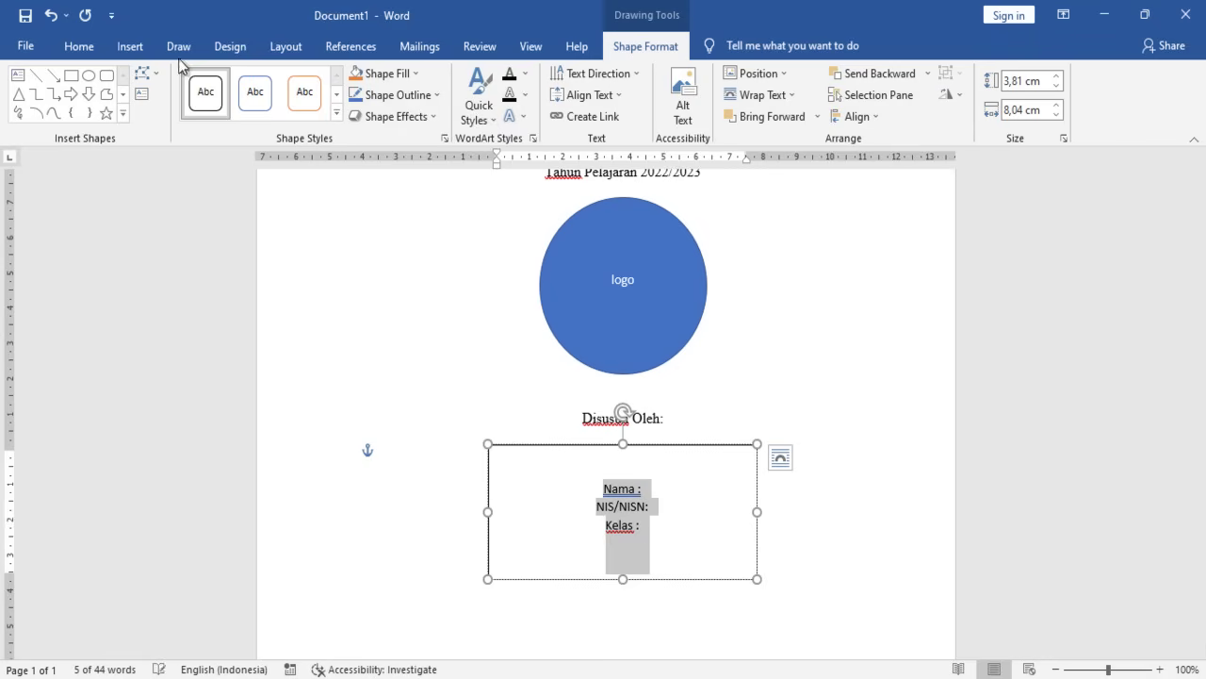
# - Justify the box text and tab-align the colon after Nama
pyautogui.click(80, 45)
pyautogui.click(488, 109)
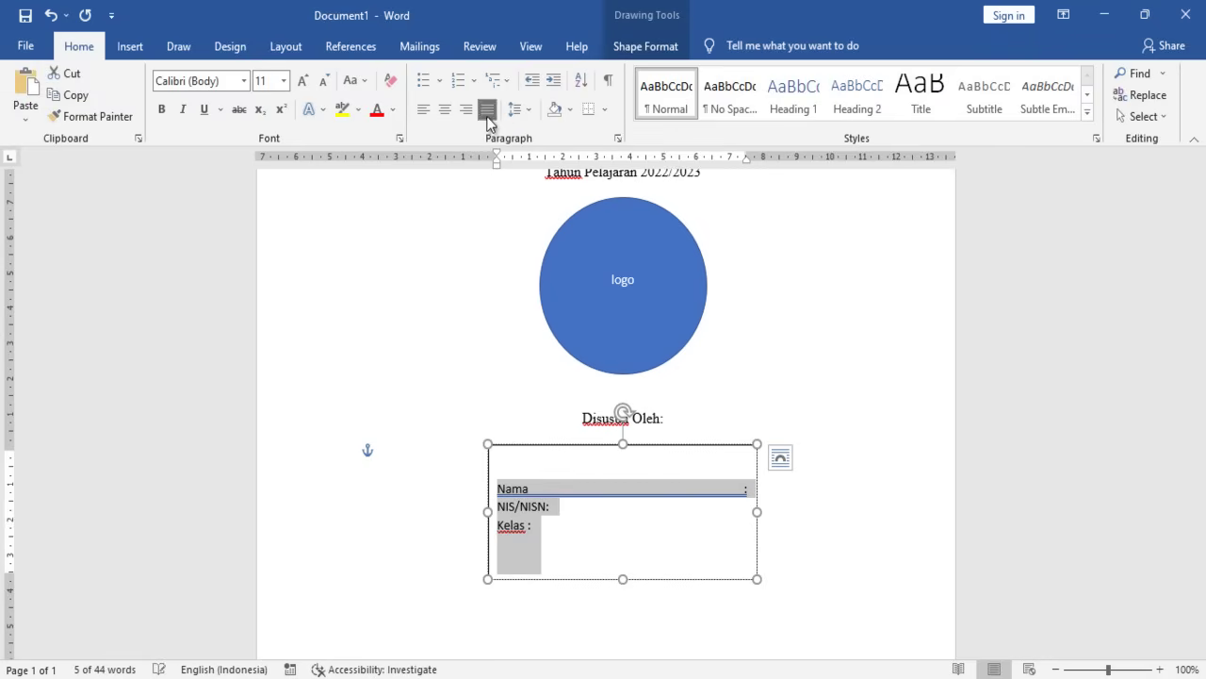
pyautogui.click(537, 468)
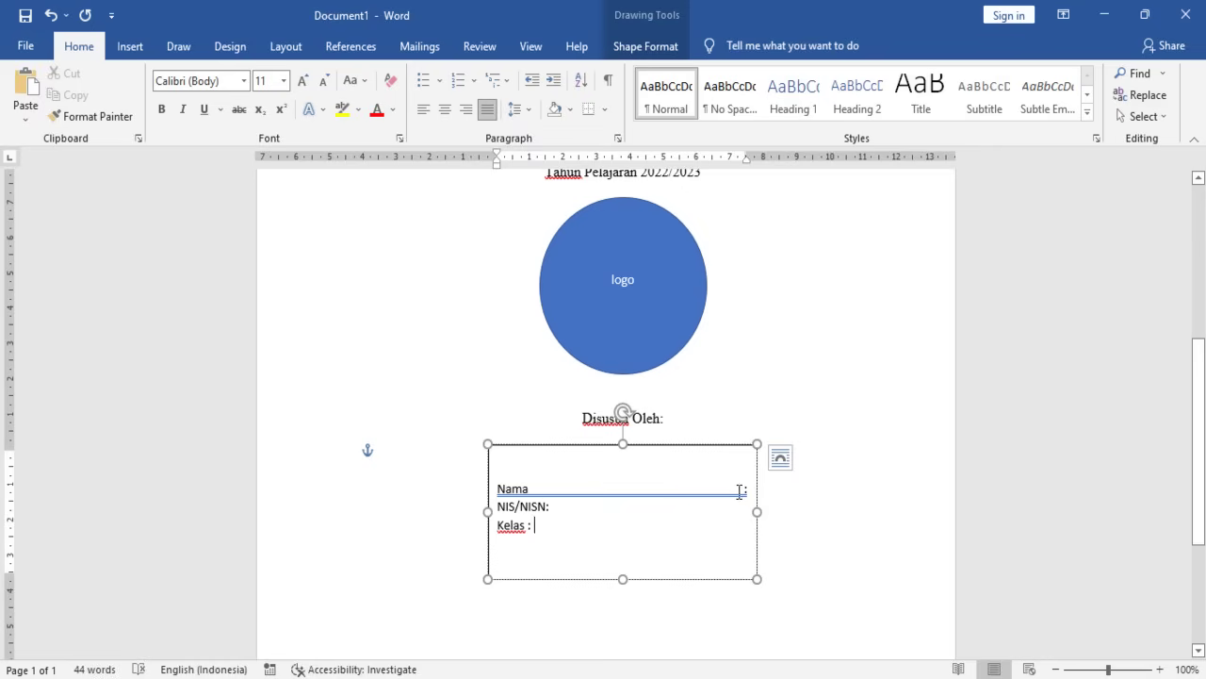
pyautogui.press('BackSpace')
pyautogui.press('Tab')
pyautogui.press('Tab')
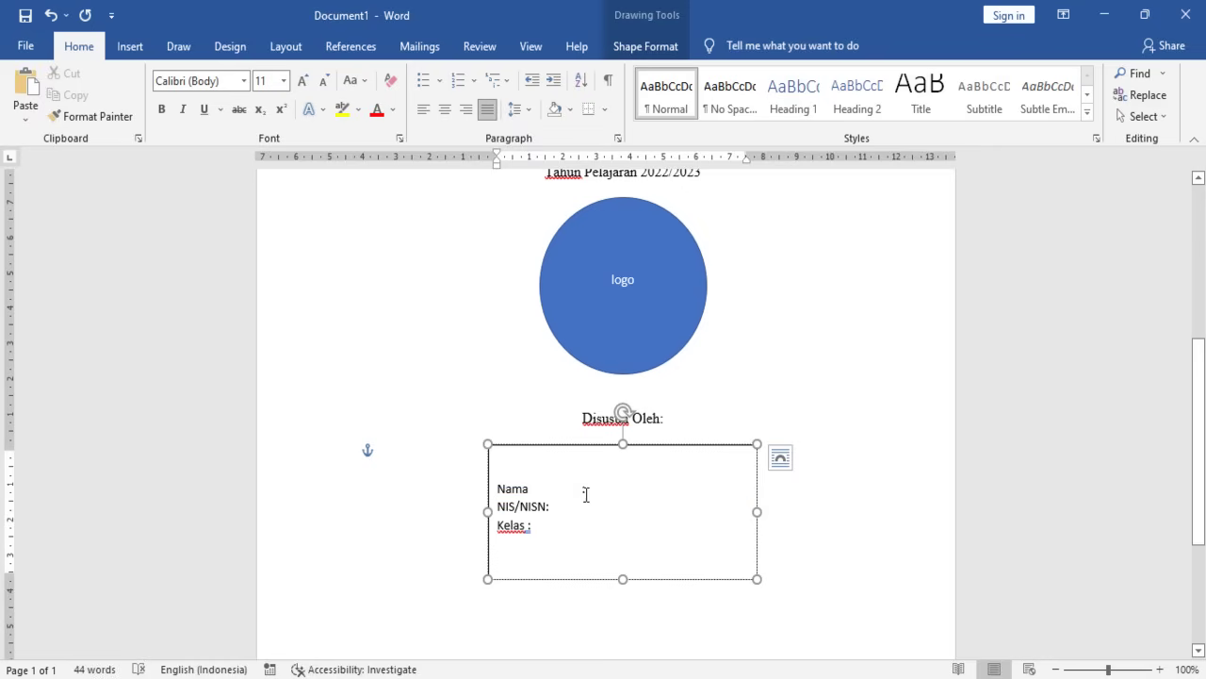
pyautogui.write('...')
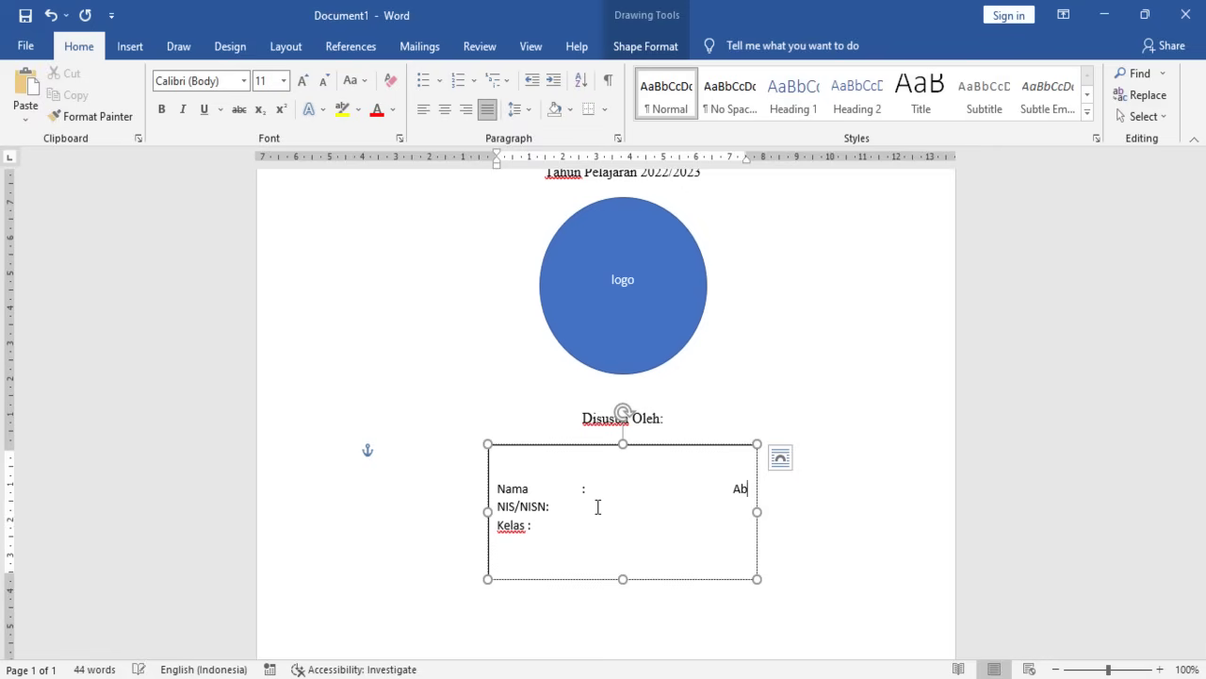
# - Type the student's full name after the Nama colon
pyautogui.write('og')
pyautogui.press('BackSpace')
pyautogui.write('har')
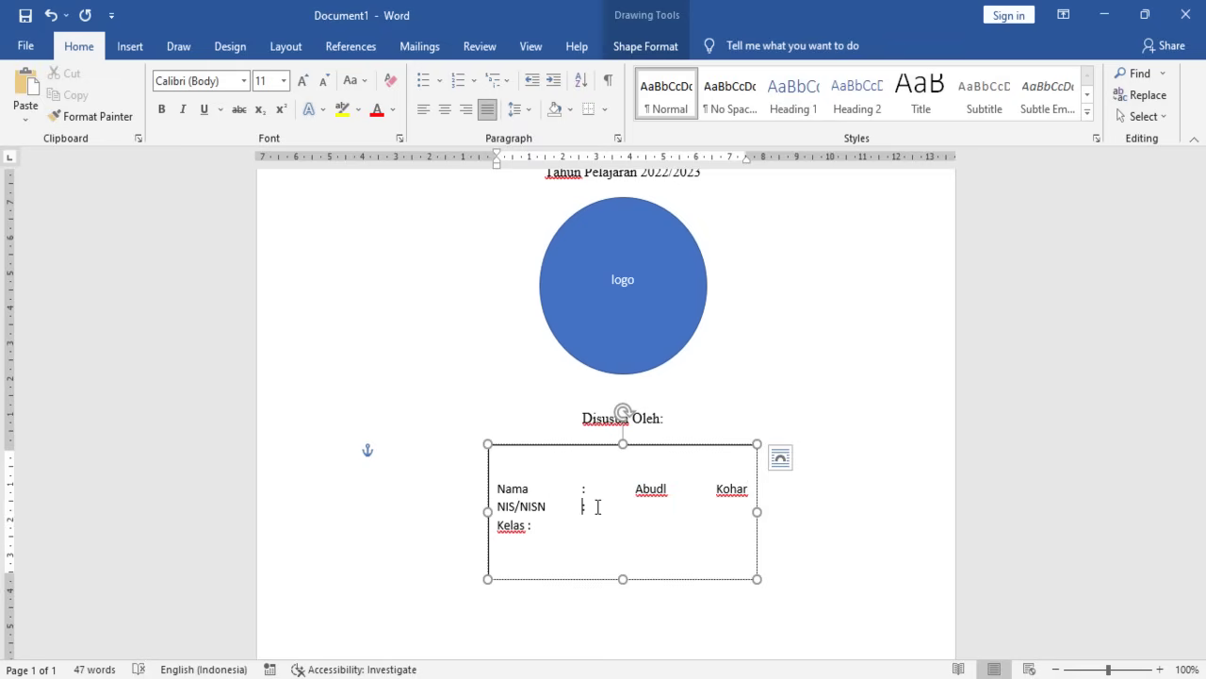
# - Enter the class XI TKJ-1, remove it from the NIS/NISN line, and align Kelas's colon
pyautogui.write('XI')
pyautogui.press('Tab')
pyautogui.write('TKJ-1')
pyautogui.moveTo(647, 512); pyautogui.dragTo(759, 515)
pyautogui.click(758, 516)
pyautogui.moveTo(649, 509); pyautogui.dragTo(741, 513)
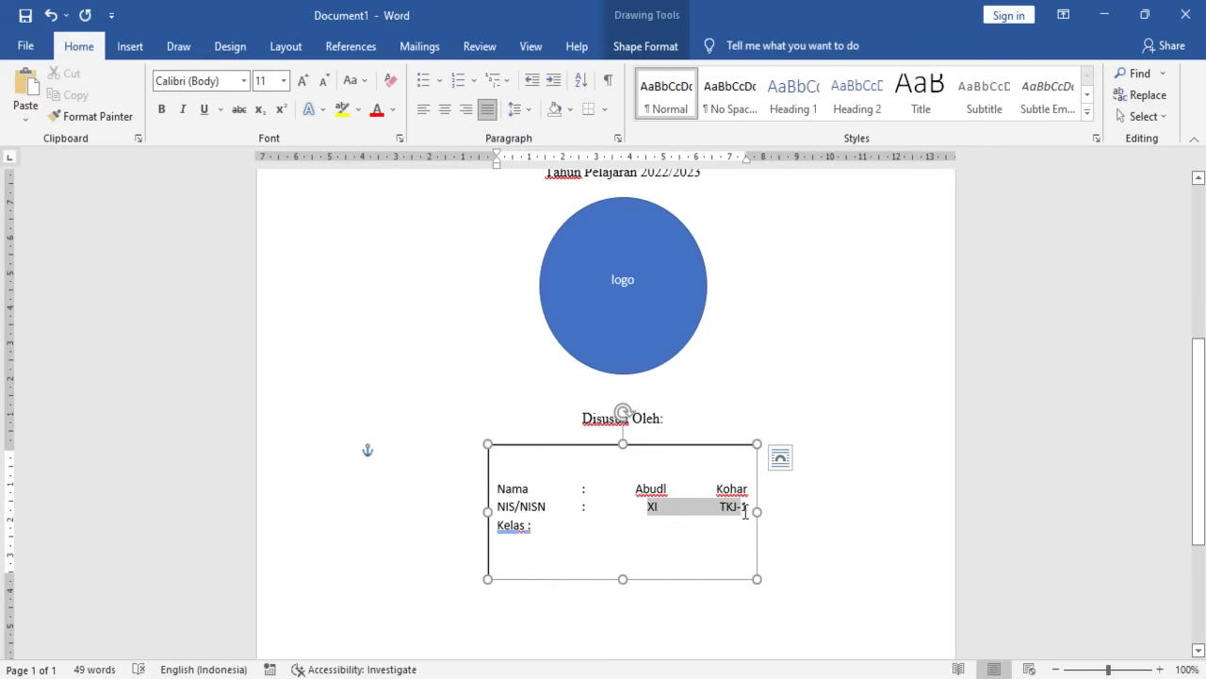
pyautogui.press('BackSpace')
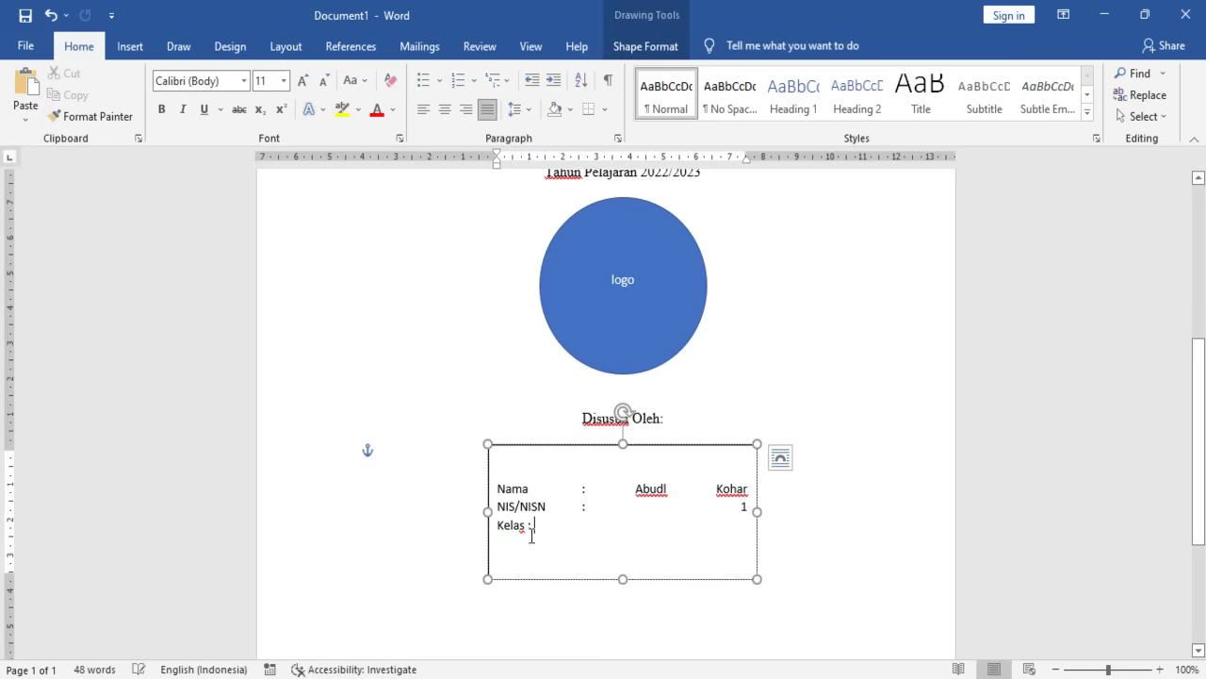
pyautogui.press('Tab')
pyautogui.press('BackSpace')
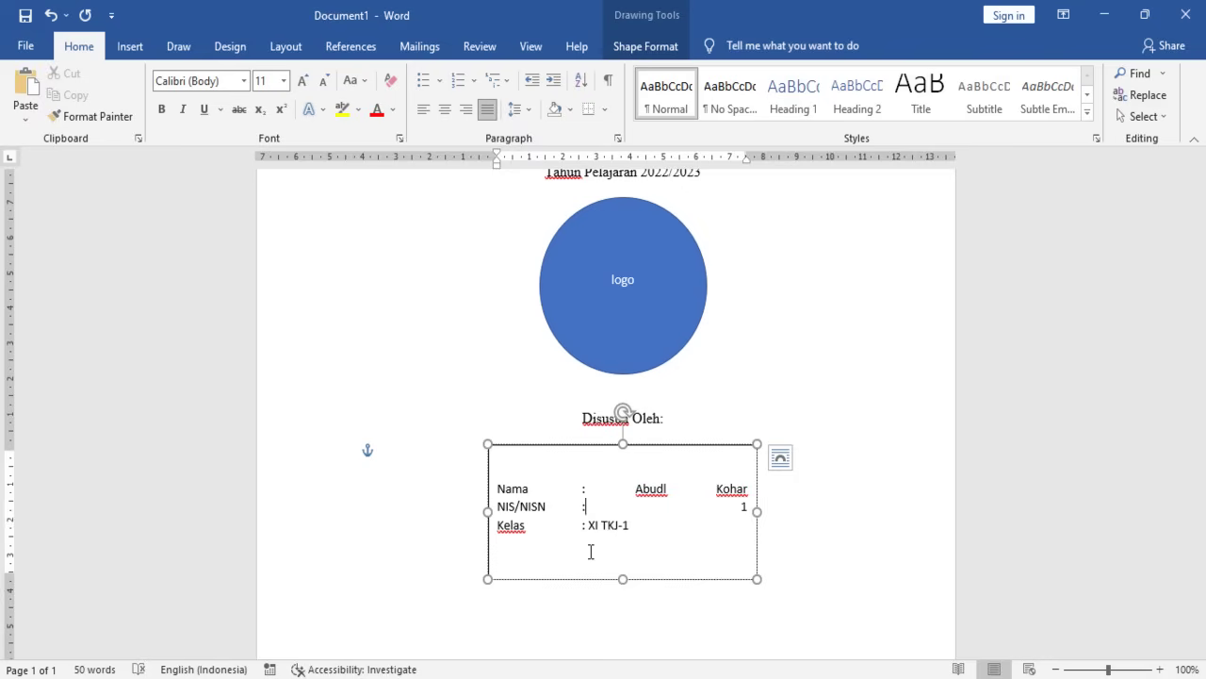
# - Fill in the student's NIS/NISN number and select the three rows
pyautogui.write('00')
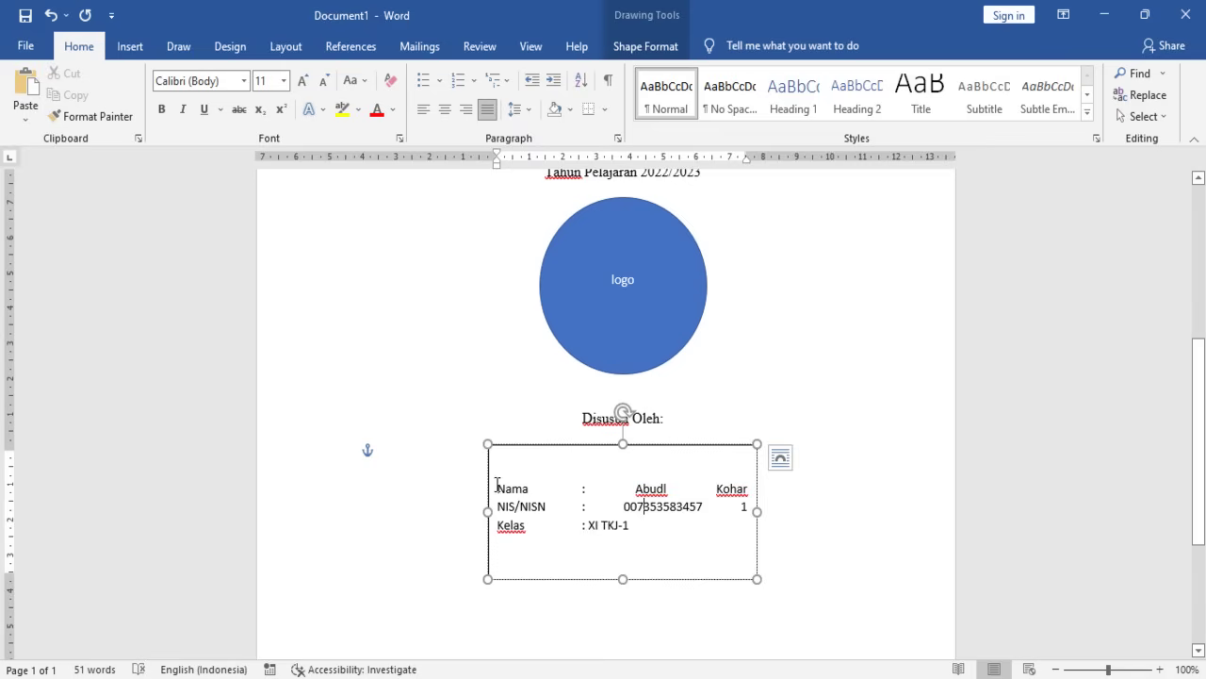
pyautogui.moveTo(496, 485); pyautogui.dragTo(559, 552)
pyautogui.moveTo(647, 563); pyautogui.dragTo(496, 485)
# - Left-align the box rows and set them to 12-pt Times New Roman
pyautogui.click(423, 110)
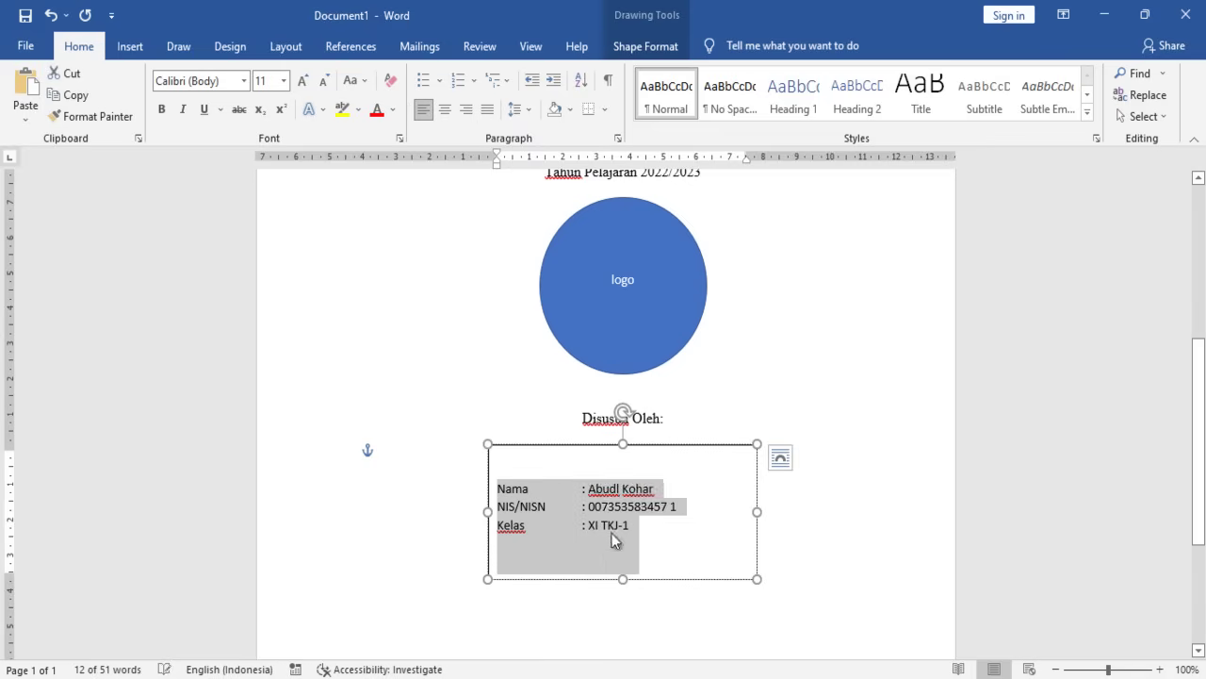
pyautogui.click(603, 525)
pyautogui.hotkey('ctrl', 'a')
pyautogui.click(283, 81)
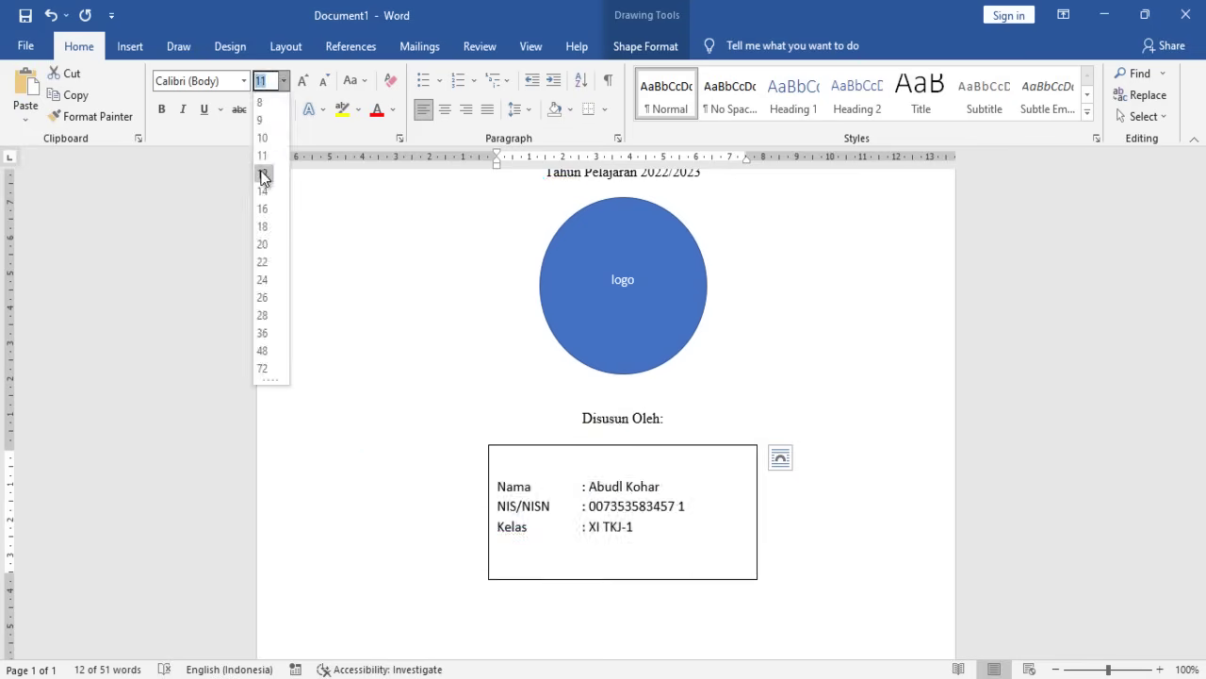
pyautogui.click(263, 173)
pyautogui.click(243, 81)
pyautogui.click(251, 195)
pyautogui.click(562, 518)
# - Shorten the box from the bottom and tighten the rows' line spacing
pyautogui.moveTo(622, 576); pyautogui.dragTo(614, 532)
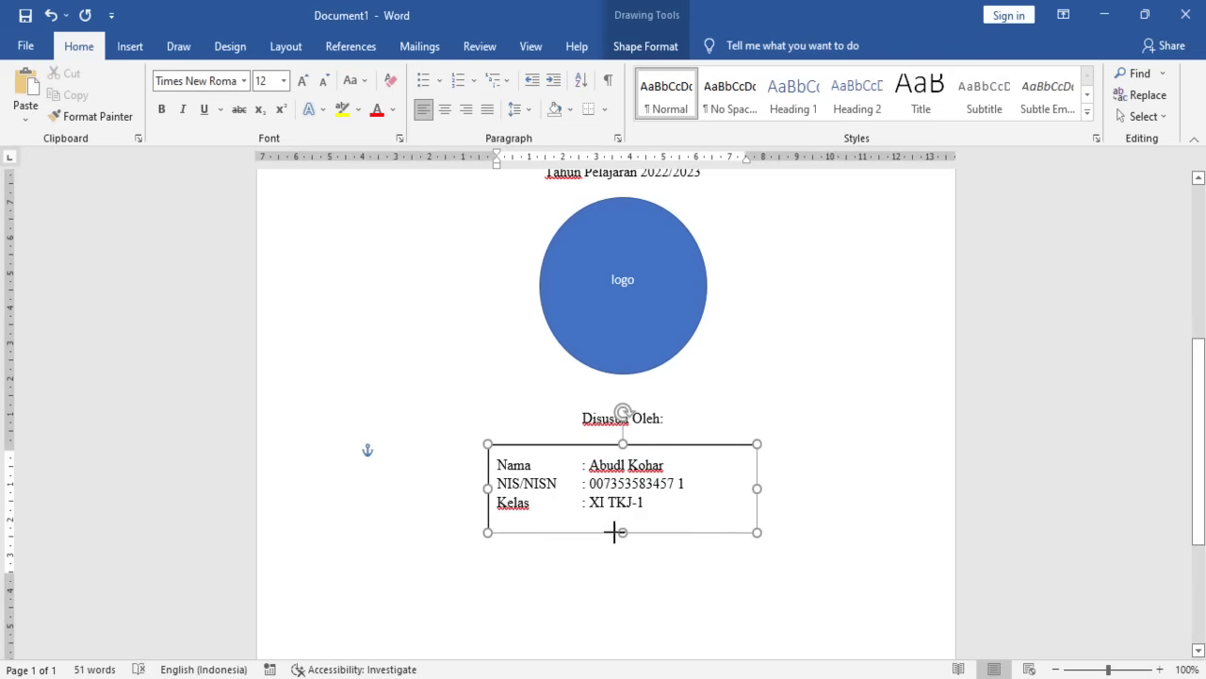
pyautogui.hotkey('ctrl', 'a')
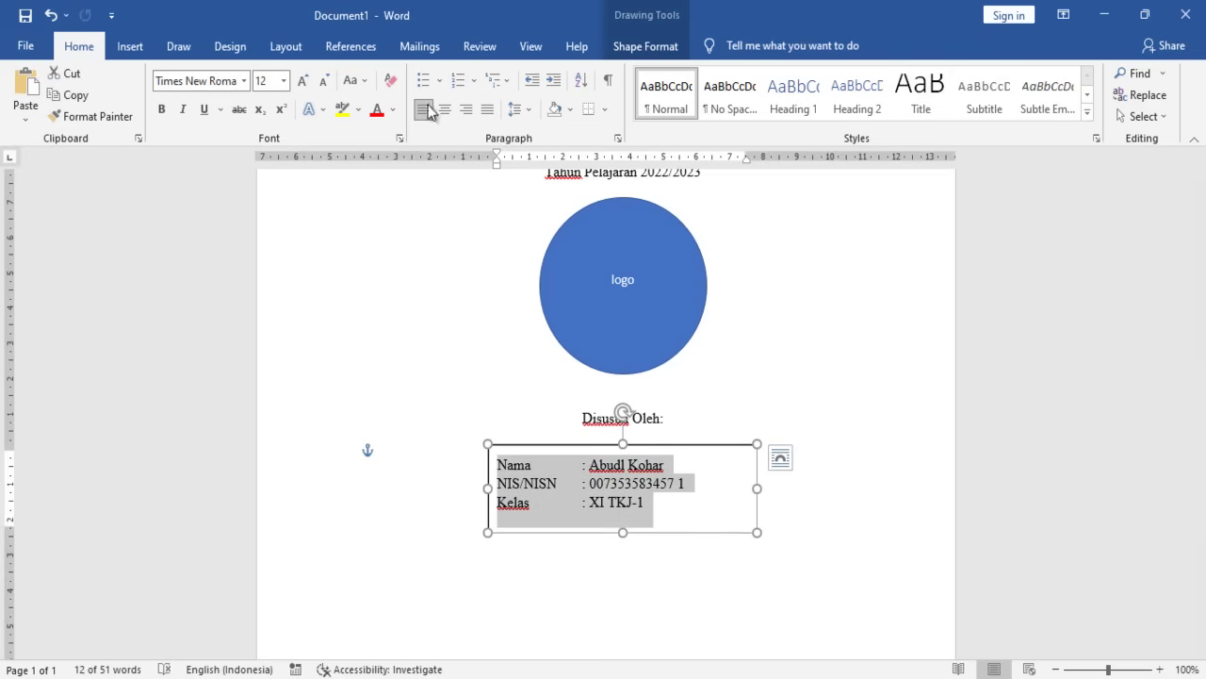
pyautogui.click(529, 115)
pyautogui.click(547, 157)
pyautogui.click(642, 504)
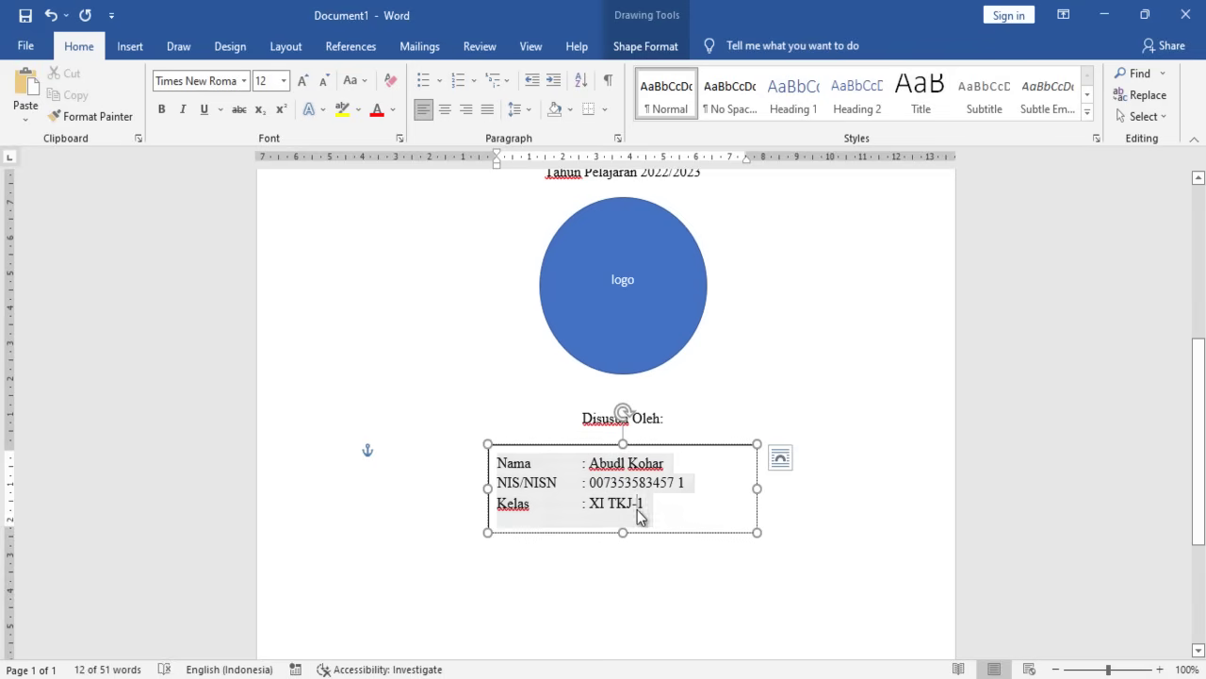
pyautogui.moveTo(617, 445); pyautogui.dragTo(617, 443)
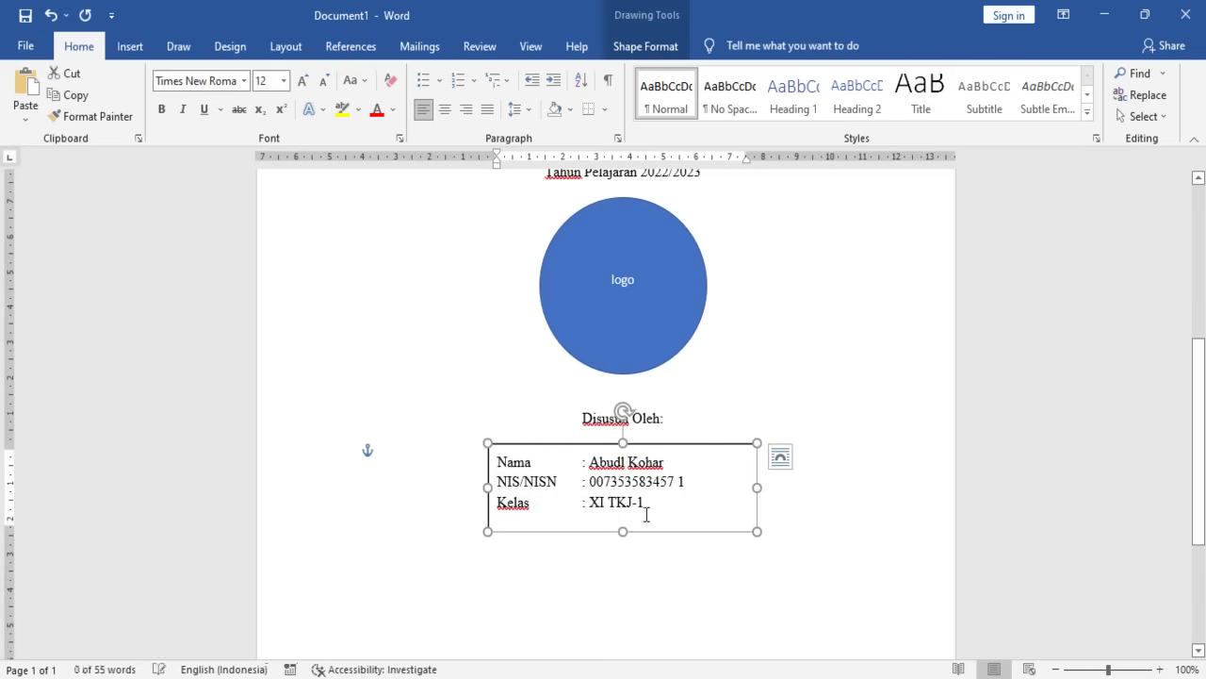
pyautogui.click(579, 568)
pyautogui.click(557, 443)
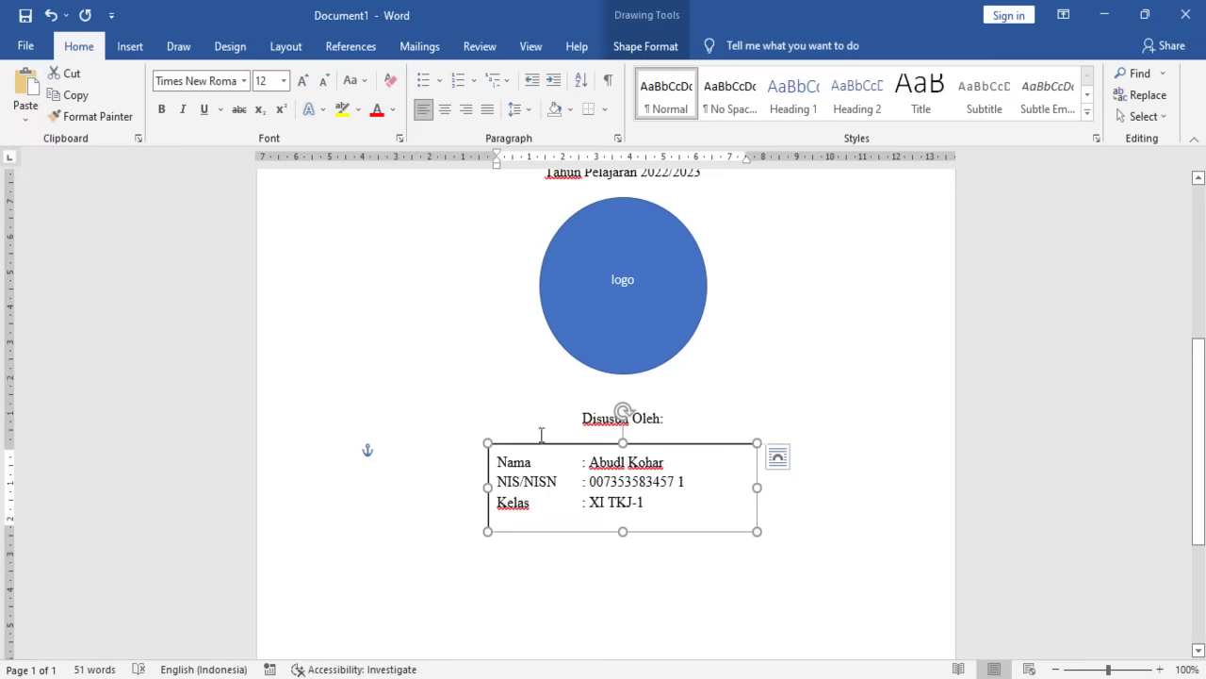
# - Remove the outline from the student details box
pyautogui.click(641, 45)
pyautogui.click(433, 96)
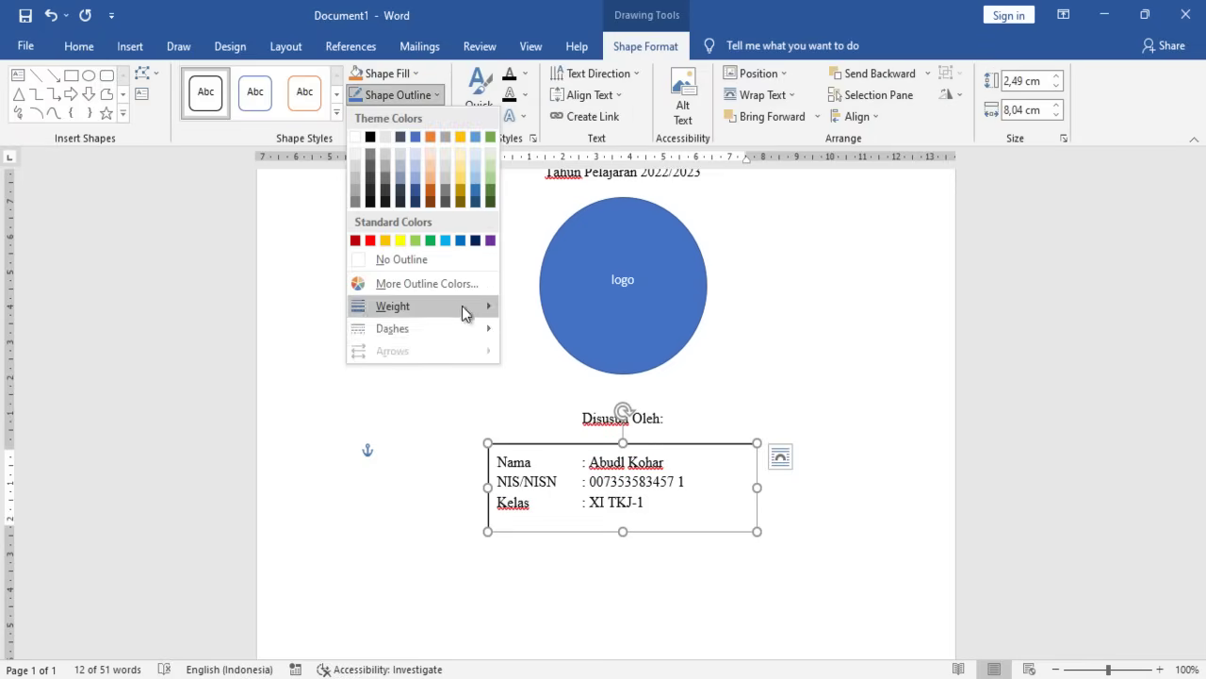
pyautogui.click(437, 260)
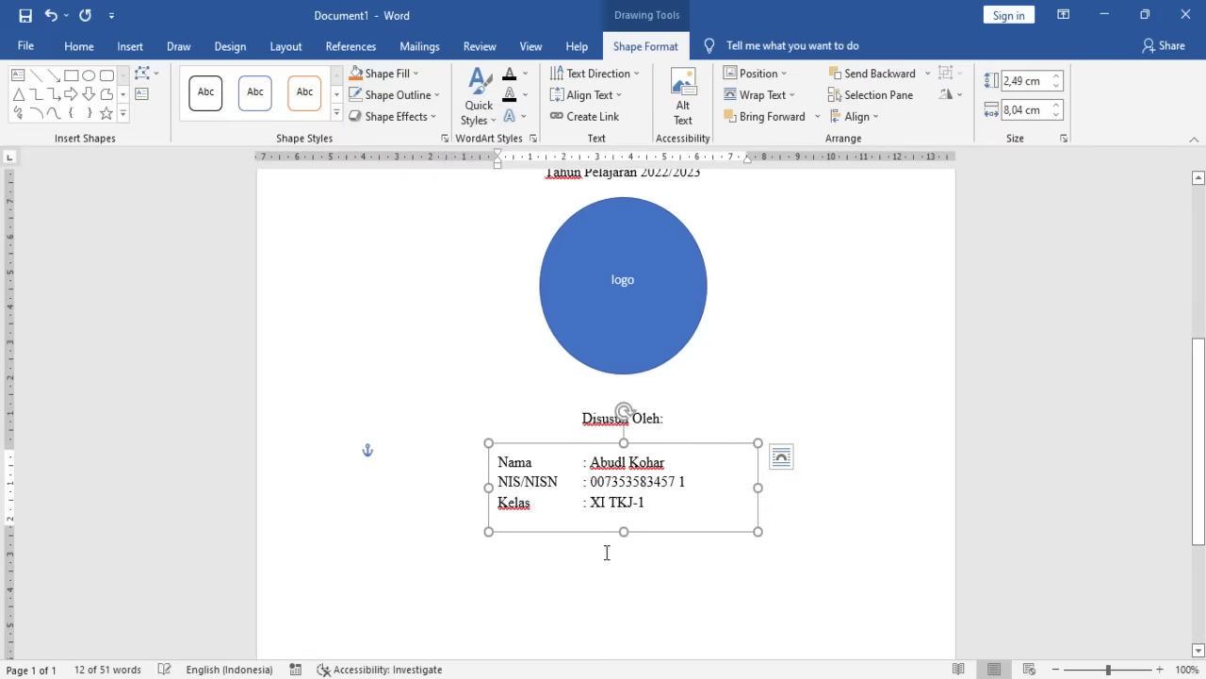
pyautogui.click(606, 552)
# - Narrow the box to 6.27 cm, centre it under 'Disusun Oleh:', and shorten its bottom
pyautogui.click(664, 461)
pyautogui.moveTo(758, 487); pyautogui.dragTo(699, 487)
pyautogui.moveTo(641, 443); pyautogui.dragTo(670, 445)
pyautogui.click(680, 550)
pyautogui.scroll(-3, 694, 528)
pyautogui.scroll(3, 693, 499)
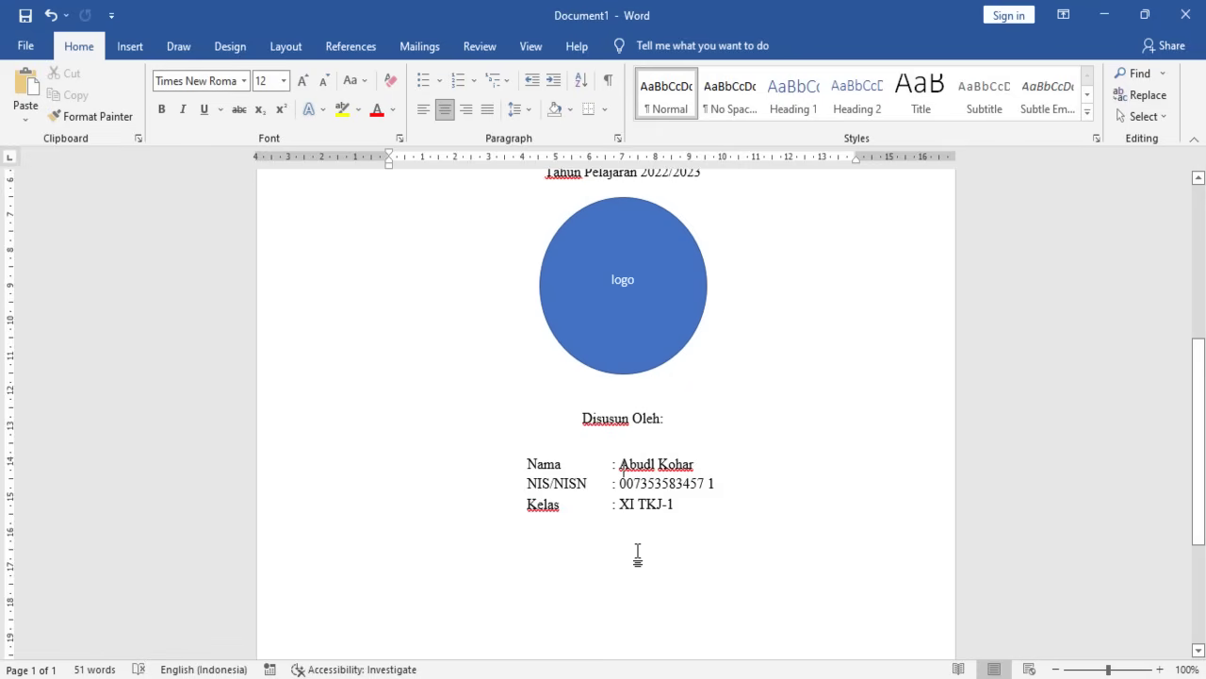
pyautogui.click(719, 517)
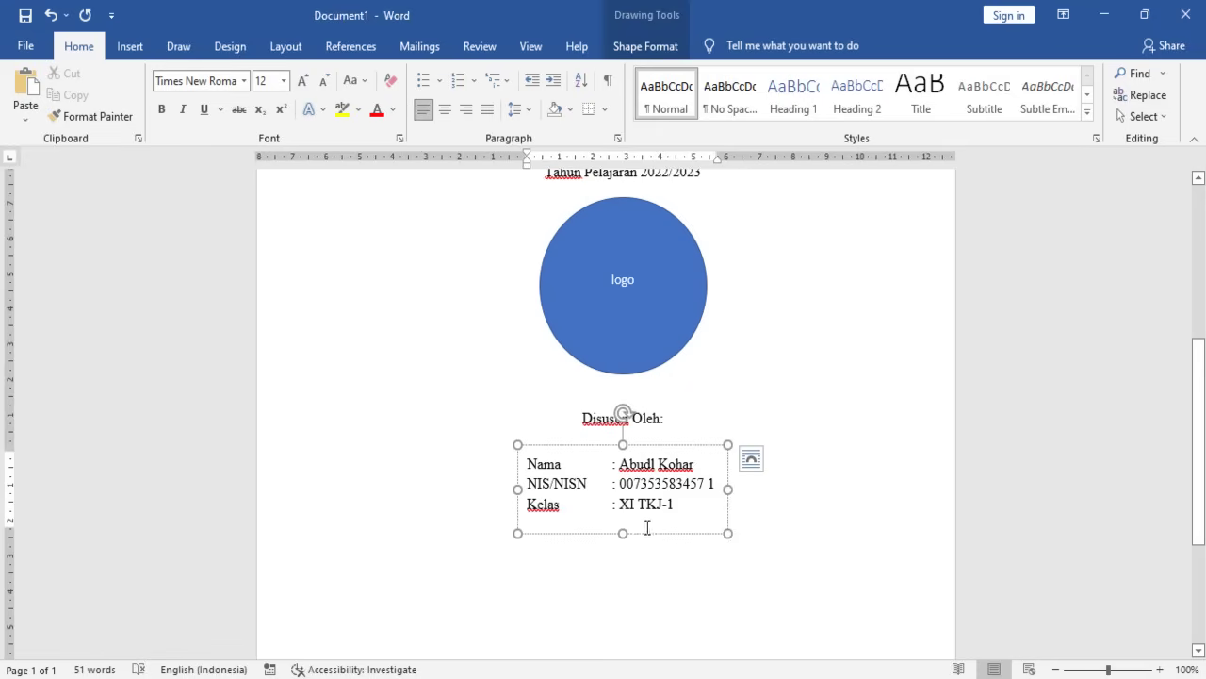
pyautogui.moveTo(623, 534); pyautogui.dragTo(623, 525)
# - Add a centred line 'YAYASAN PENDIDIKAN IMAM BONJOL' below the student details
pyautogui.click(754, 521)
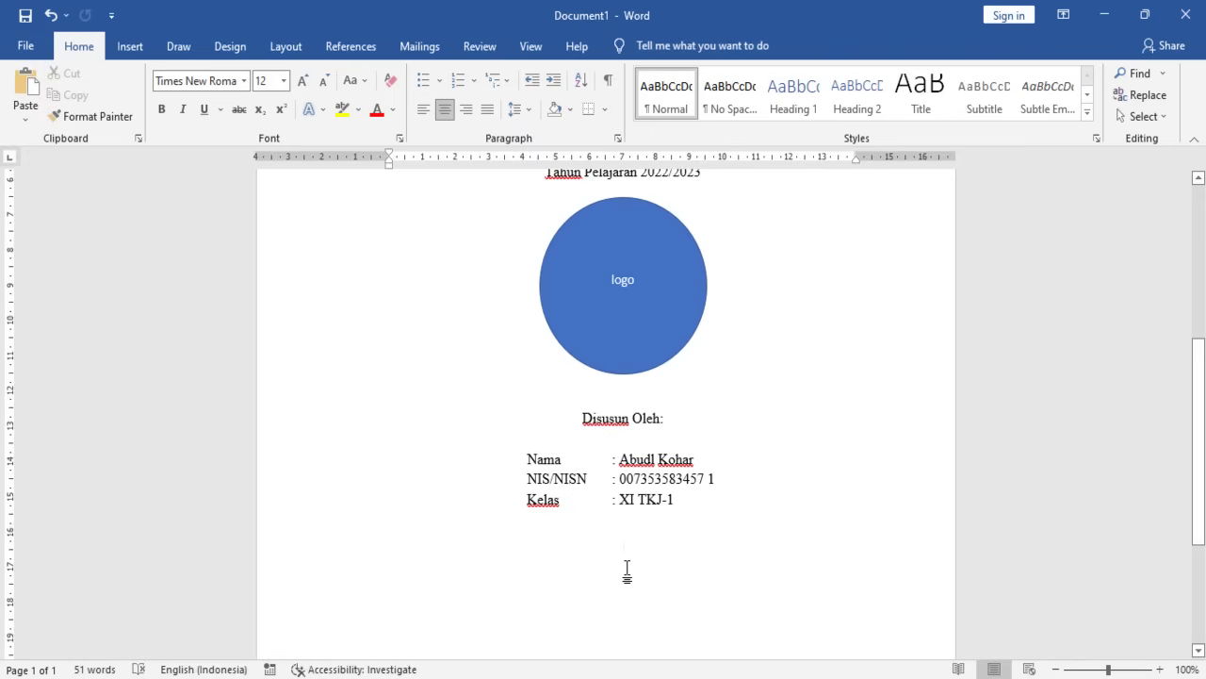
pyautogui.press('Return')
pyautogui.press('Return')
pyautogui.press('Return')
pyautogui.press('Return')
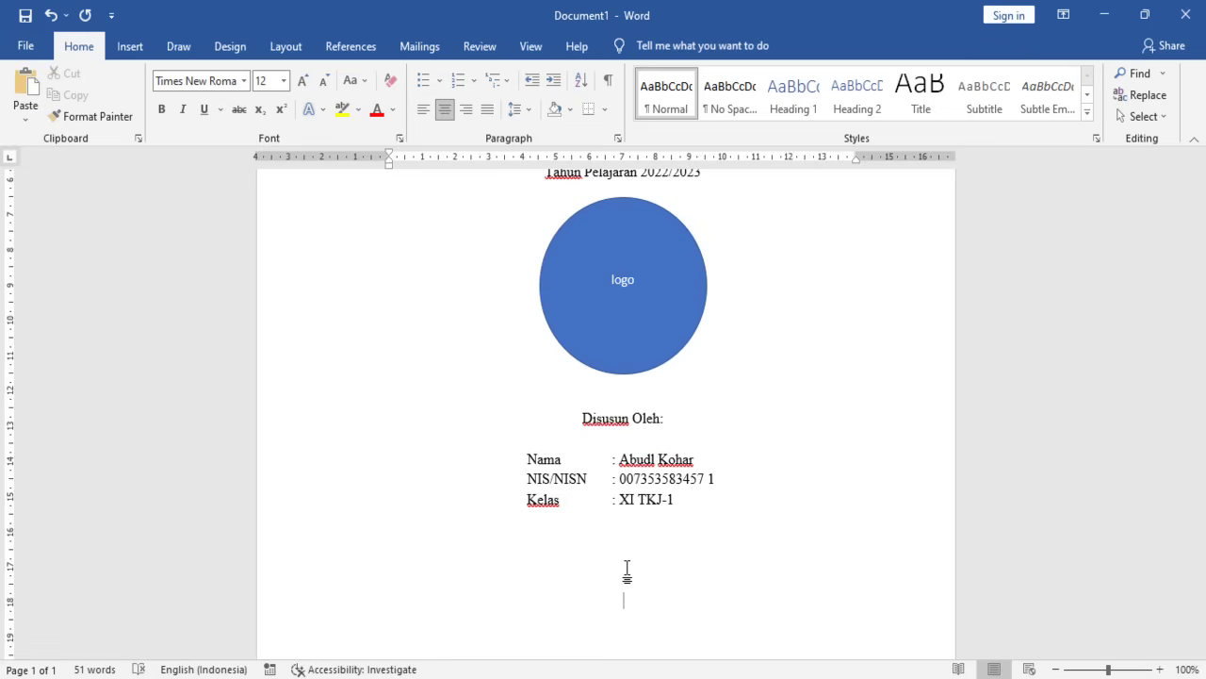
pyautogui.write('YAYASAN PENDIDIKA')
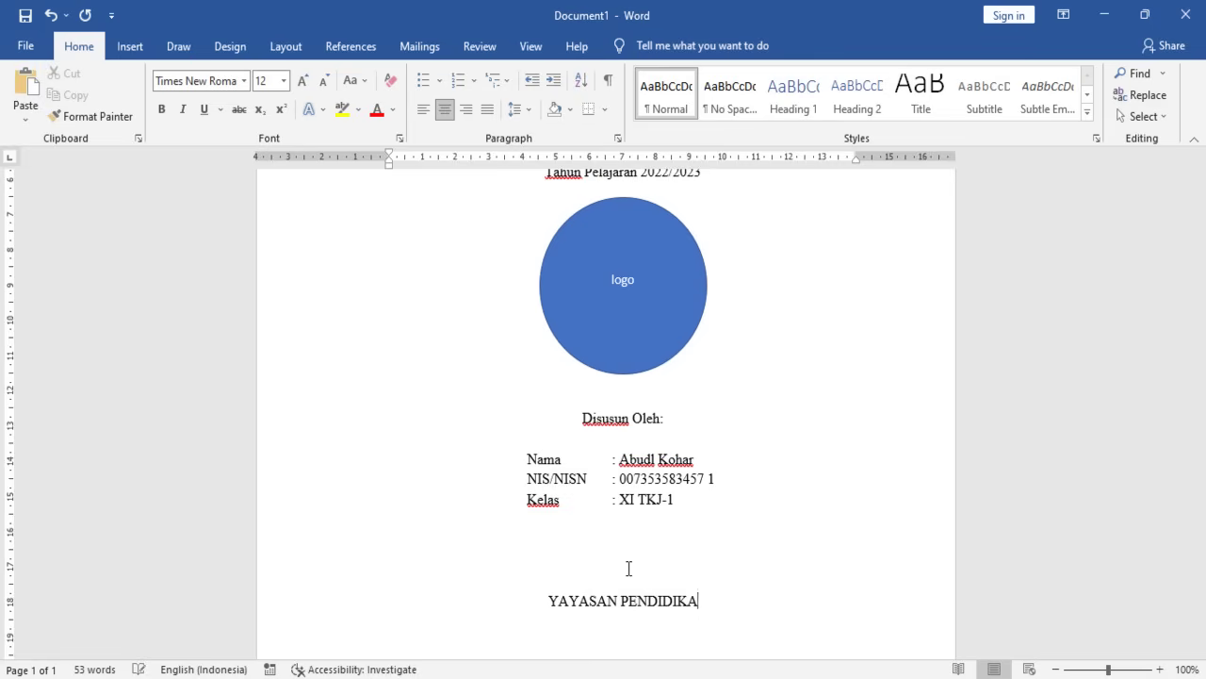
pyautogui.write('N')
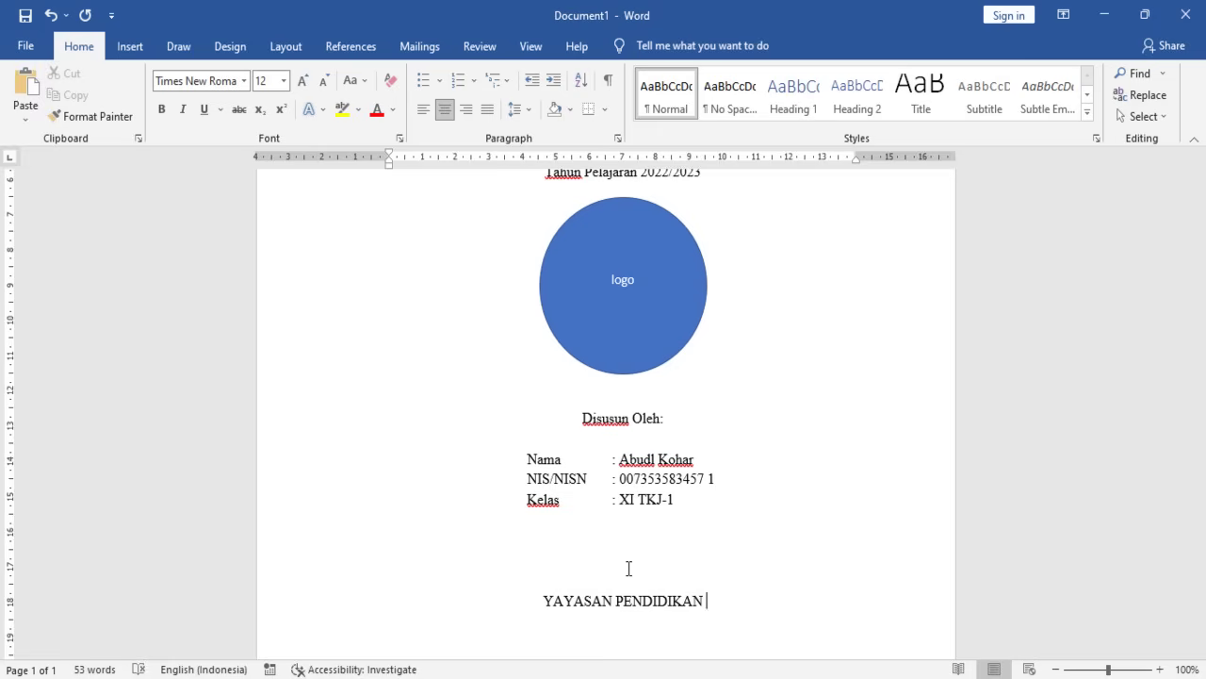
pyautogui.write(' IAMA')
pyautogui.press('BackSpace')
pyautogui.press('BackSpace')
pyautogui.press('BackSpace')
pyautogui.press('BackSpace')
pyautogui.write('MAMN')
pyautogui.press('BackSpace')
pyautogui.press('BackSpace')
pyautogui.press('BackSpace')
pyautogui.press('BackSpace')
pyautogui.write('IAMA')
pyautogui.press('BackSpace')
pyautogui.press('BackSpace')
pyautogui.press('BackSpace')
pyautogui.write('MA')
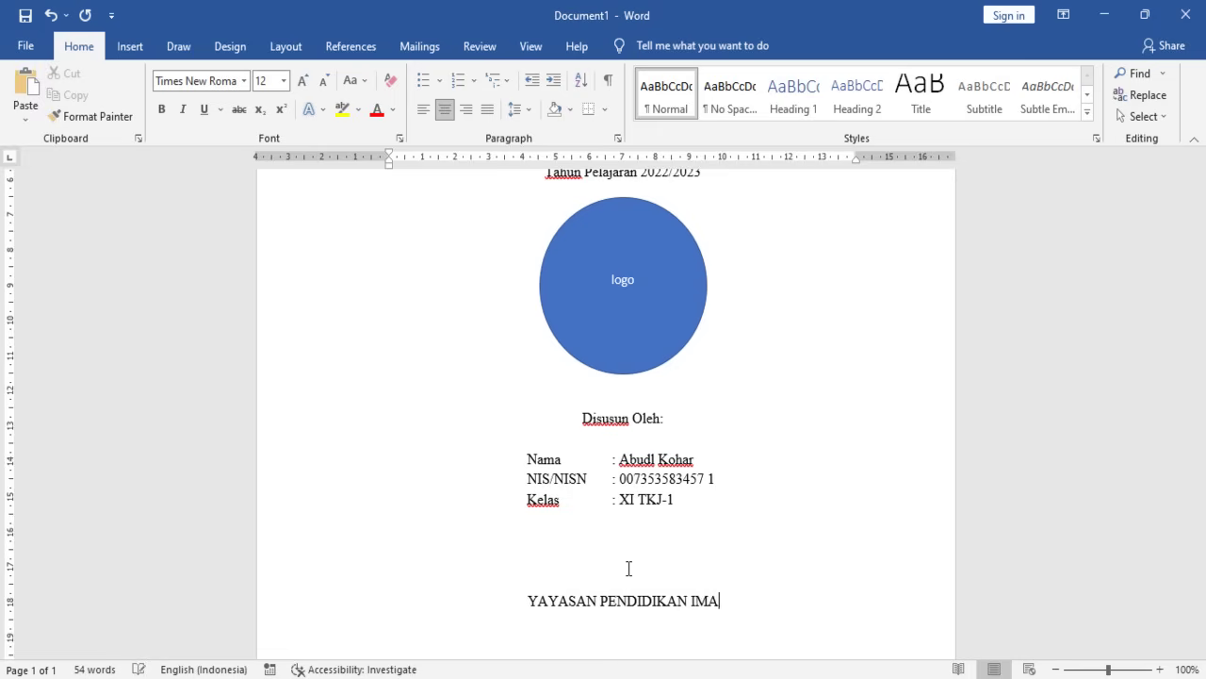
pyautogui.write('M BONJ')
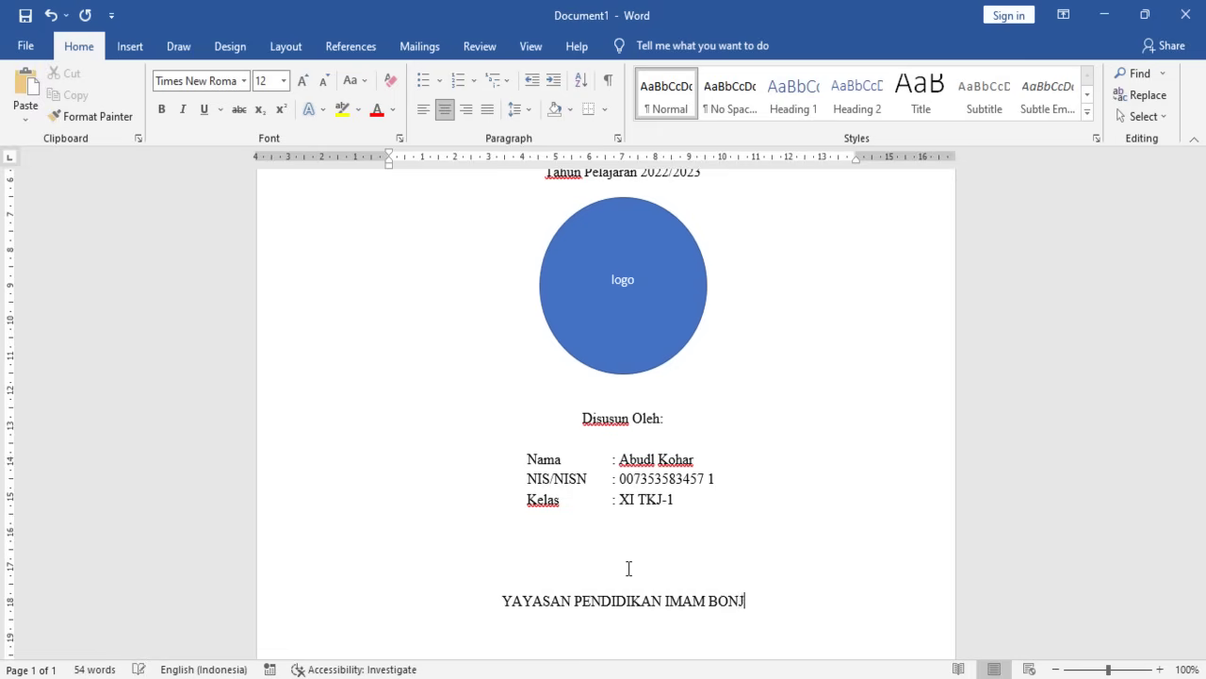
pyautogui.write('OLsmk')
# - Type the school name 'SMK AL-FATIH BOGOR' on the next centred line
pyautogui.press('BackSpace')
pyautogui.press('BackSpace')
pyautogui.press('BackSpace')
pyautogui.write('SMK')
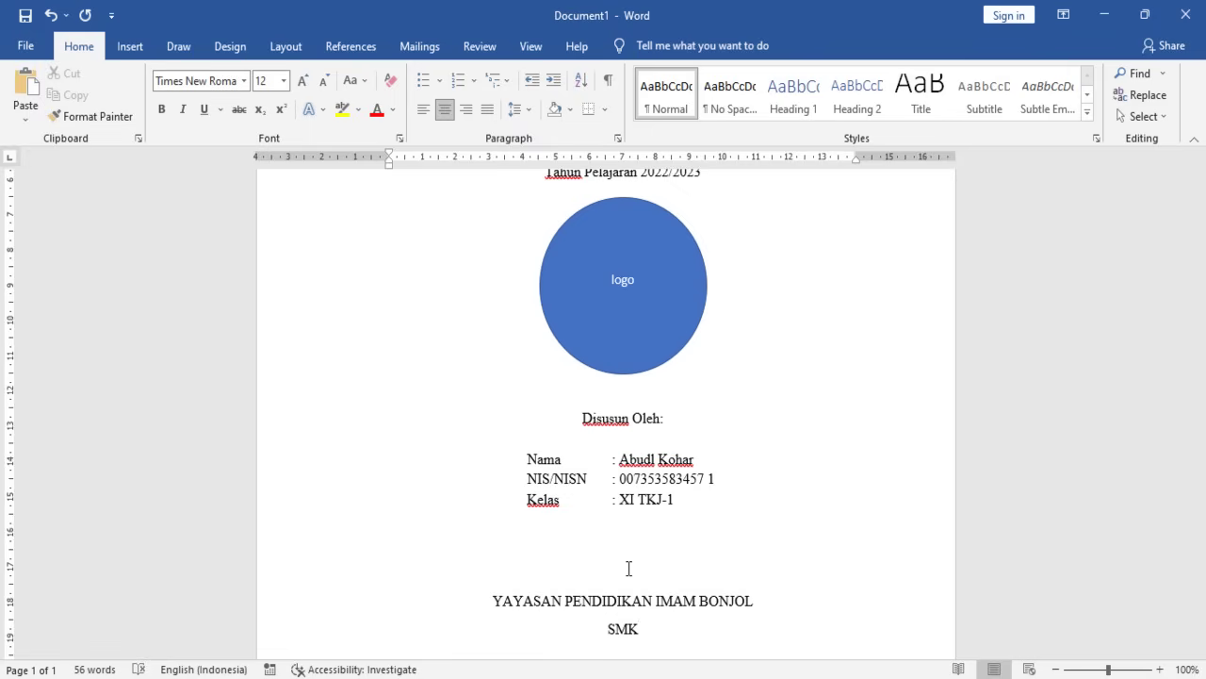
pyautogui.write('AL-FATIH')
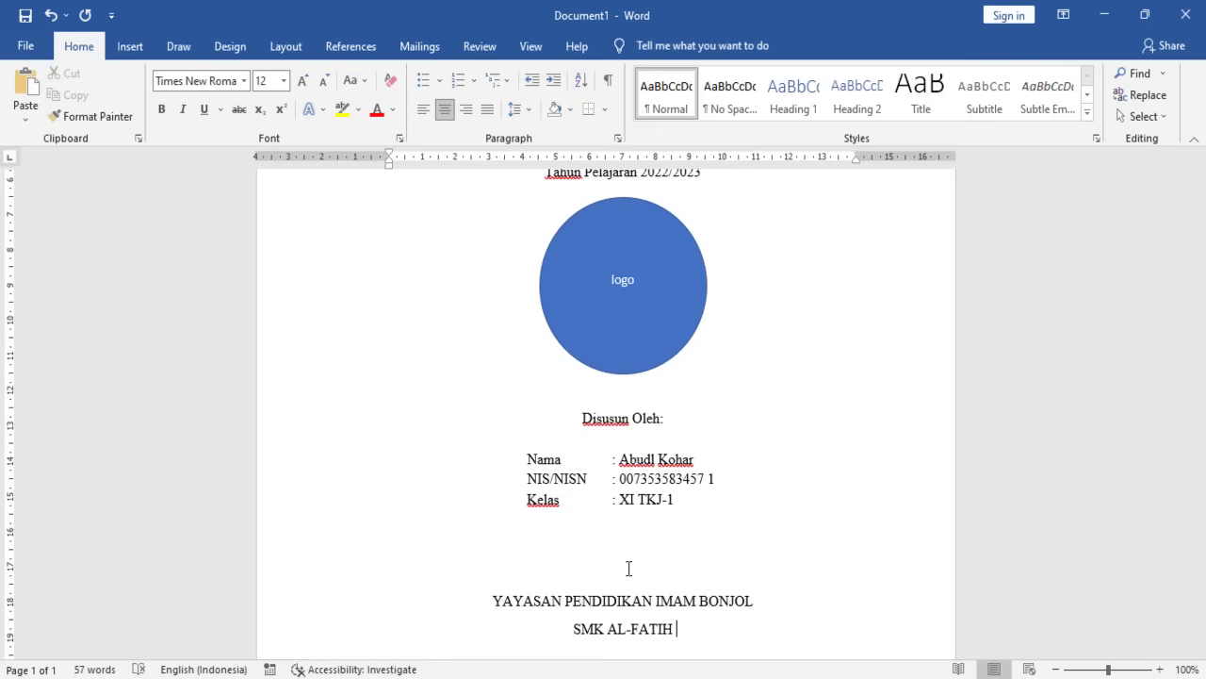
pyautogui.write('BOGOR')
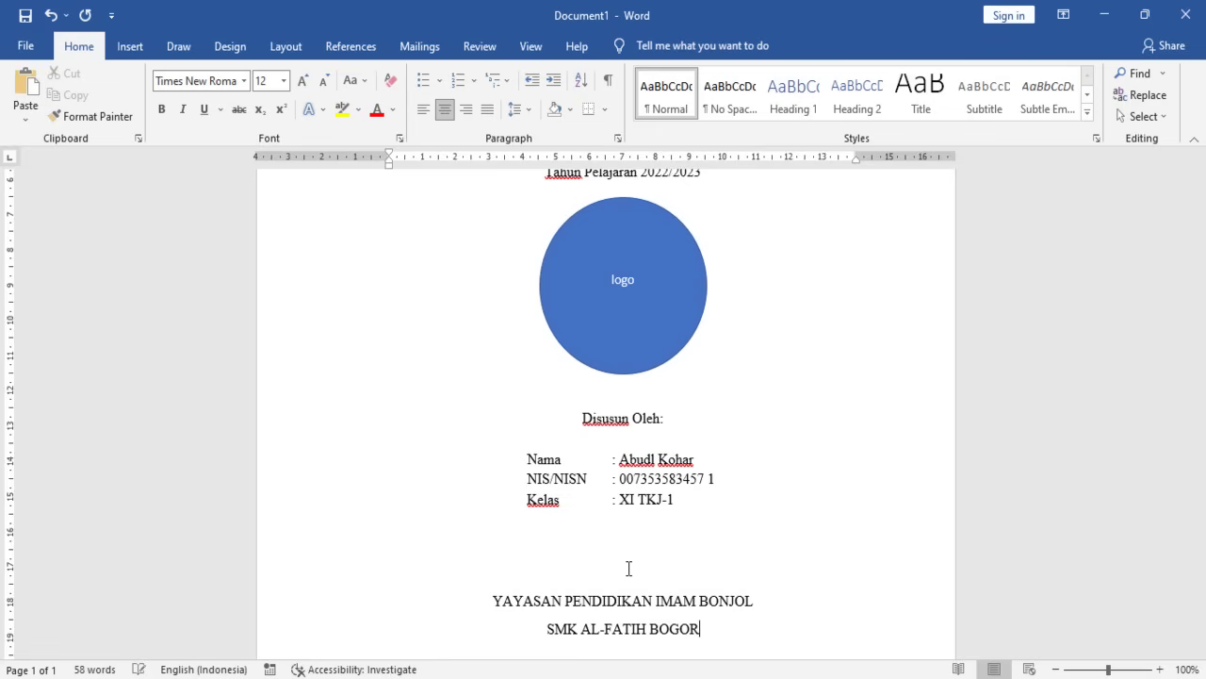
pyautogui.press('Left')
pyautogui.press('Left')
pyautogui.press('Left')
# - Shorten the spelled-out school name line to read SMK AL-FATIH
pyautogui.write('EK')
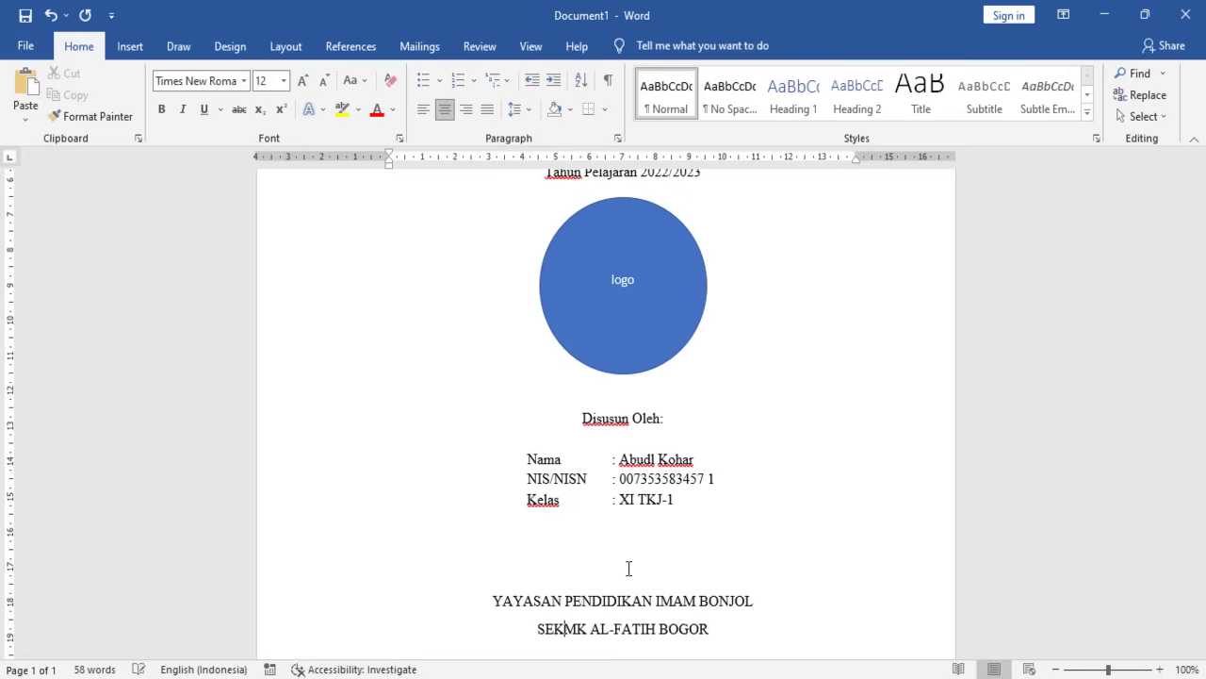
pyautogui.write('OLAH ')
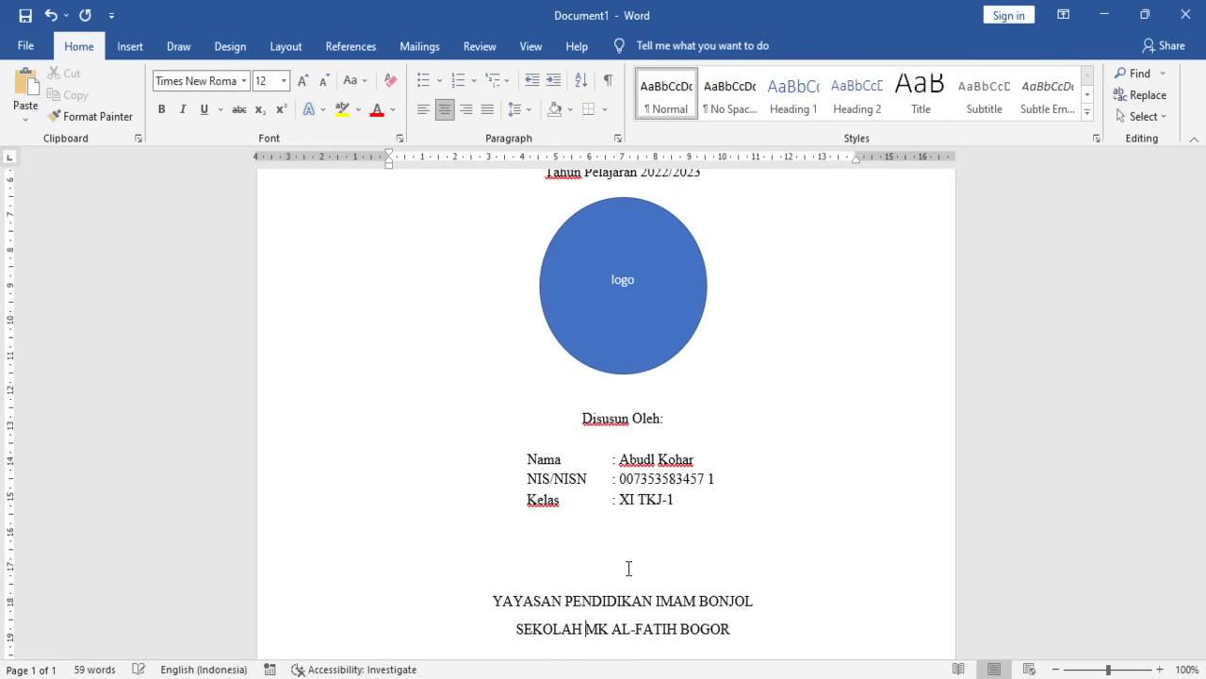
pyautogui.write('MENE')
pyautogui.press('BackSpace')
pyautogui.press('BackSpace')
pyautogui.press('BackSpace')
pyautogui.press('BackSpace')
pyautogui.write('ENENGA')
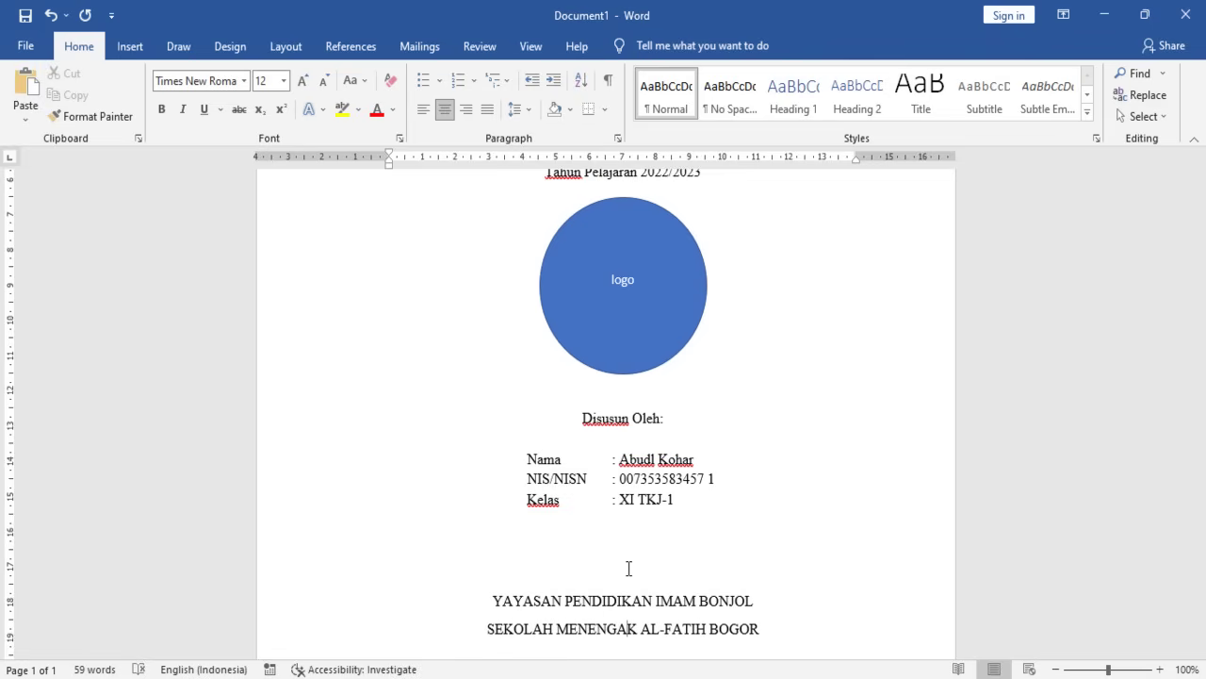
pyautogui.write('H KEJURUAN')
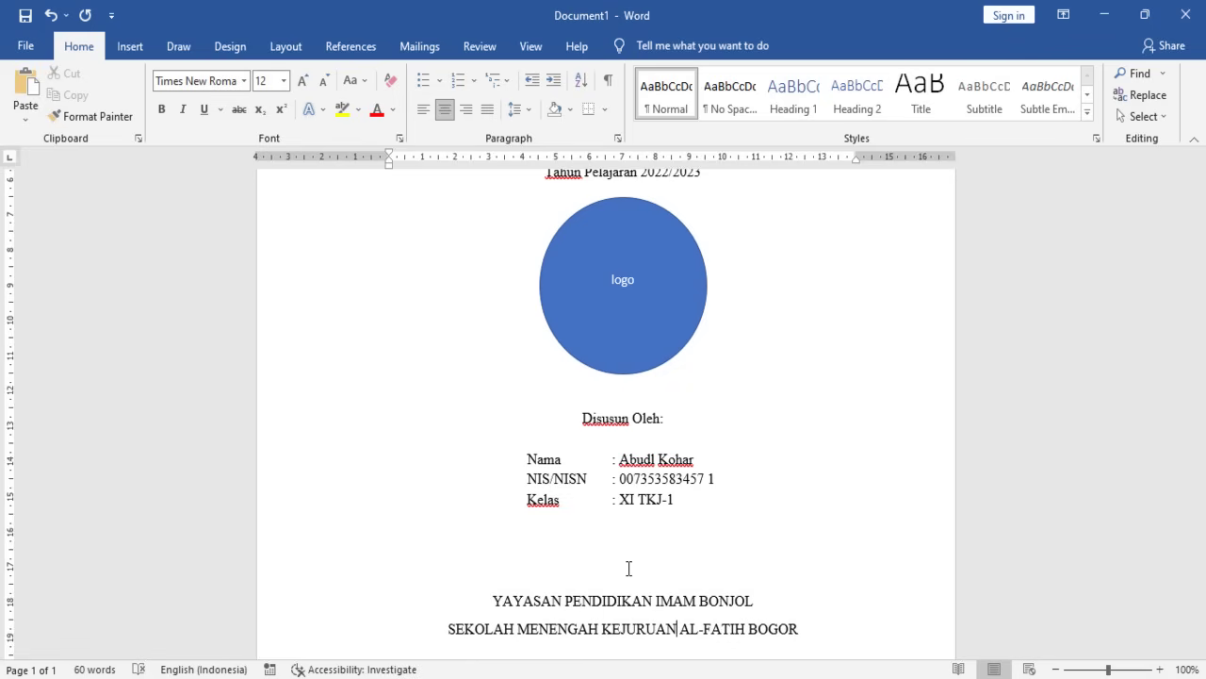
pyautogui.press('BackSpace')
pyautogui.press('BackSpace')
pyautogui.press('BackSpace')
pyautogui.press('BackSpace')
pyautogui.press('BackSpace')
pyautogui.press('BackSpace')
pyautogui.press('BackSpace')
pyautogui.press('BackSpace')
pyautogui.press('BackSpace')
pyautogui.press('BackSpace')
pyautogui.press('BackSpace')
pyautogui.press('BackSpace')
pyautogui.press('BackSpace')
pyautogui.press('BackSpace')
pyautogui.press('BackSpace')
pyautogui.press('BackSpace')
pyautogui.press('BackSpace')
pyautogui.press('BackSpace')
pyautogui.press('BackSpace')
pyautogui.press('BackSpace')
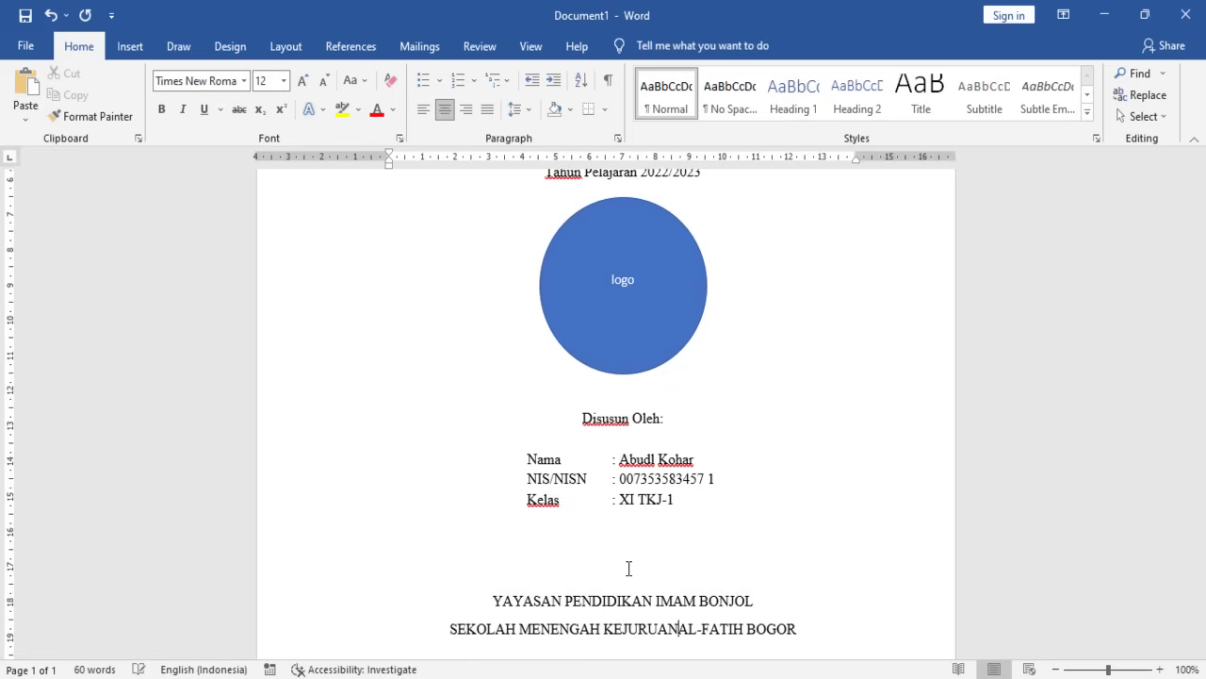
pyautogui.write('MK')
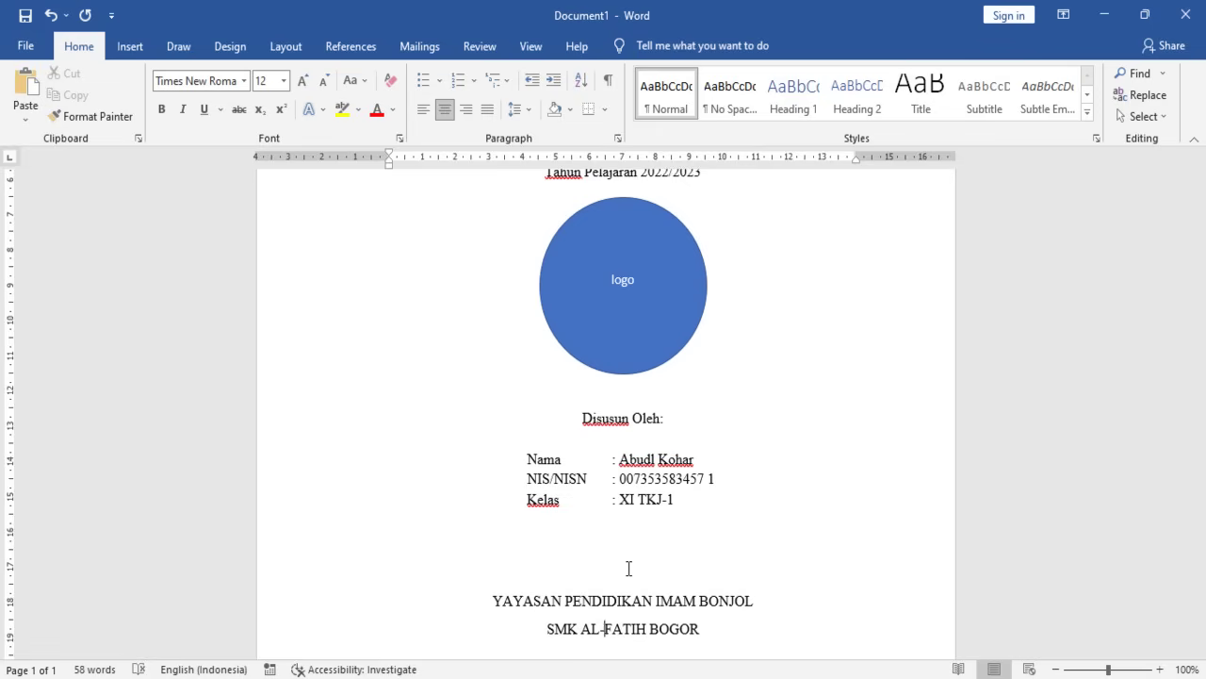
# - Move BOGOR onto its own line and add the year 2022 beneath it
pyautogui.press('Return')
pyautogui.press('Down')
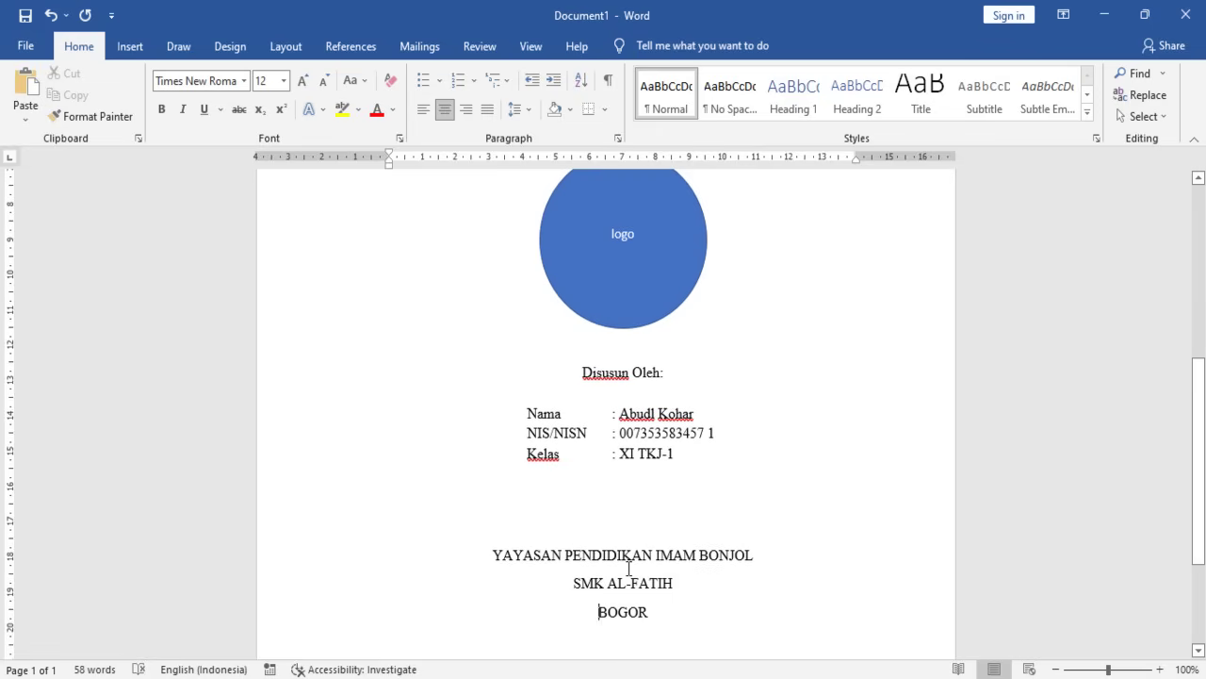
pyautogui.write('302')
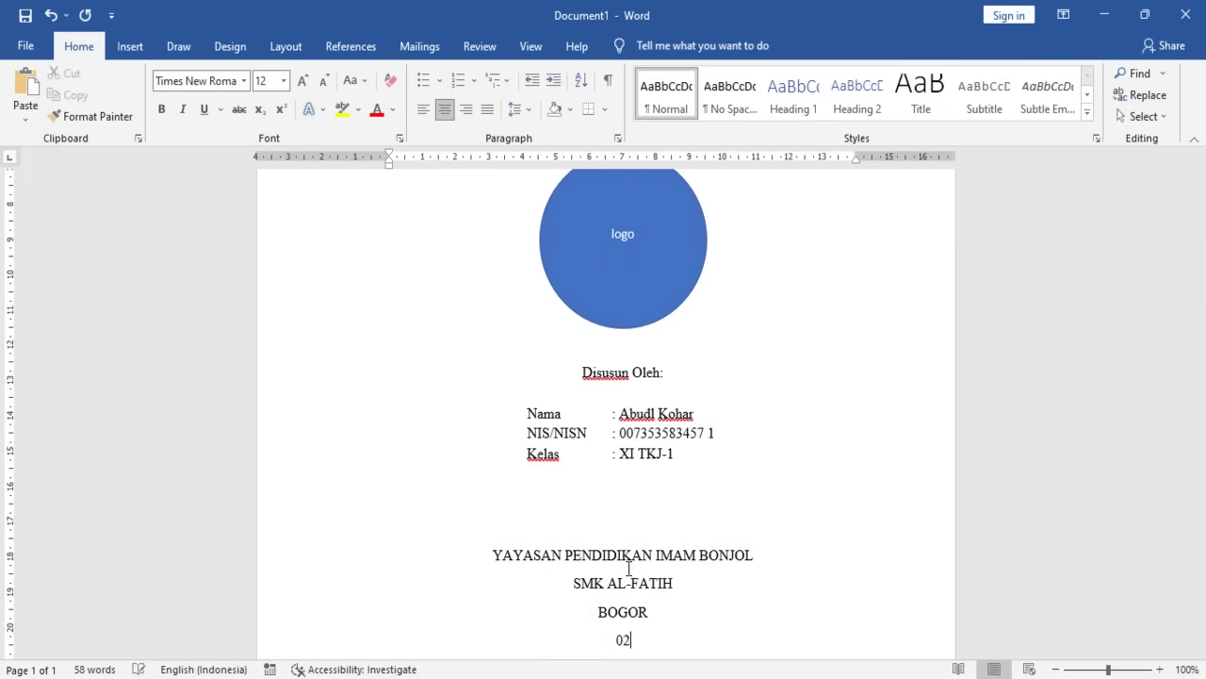
pyautogui.press('BackSpace')
pyautogui.press('BackSpace')
pyautogui.press('BackSpace')
pyautogui.write('2022')
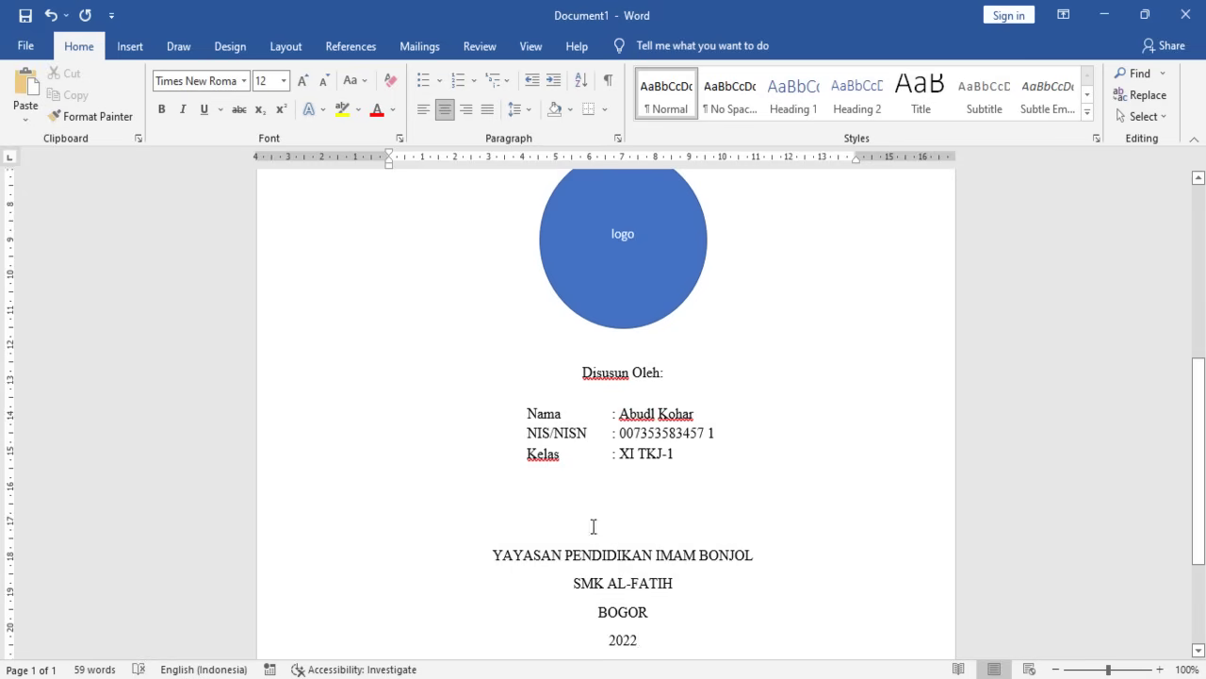
pyautogui.scroll(-2, 593, 525)
# - Remove the extra space after each of the four school lines
pyautogui.moveTo(490, 460); pyautogui.dragTo(692, 560)
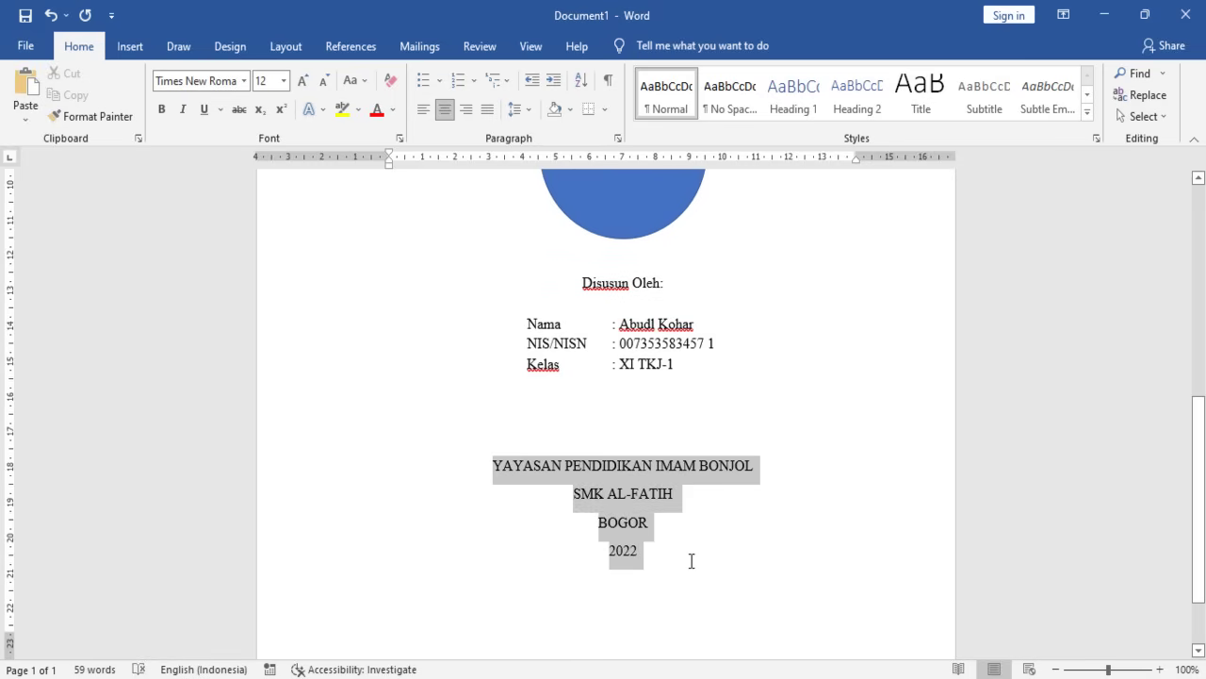
pyautogui.click(533, 112)
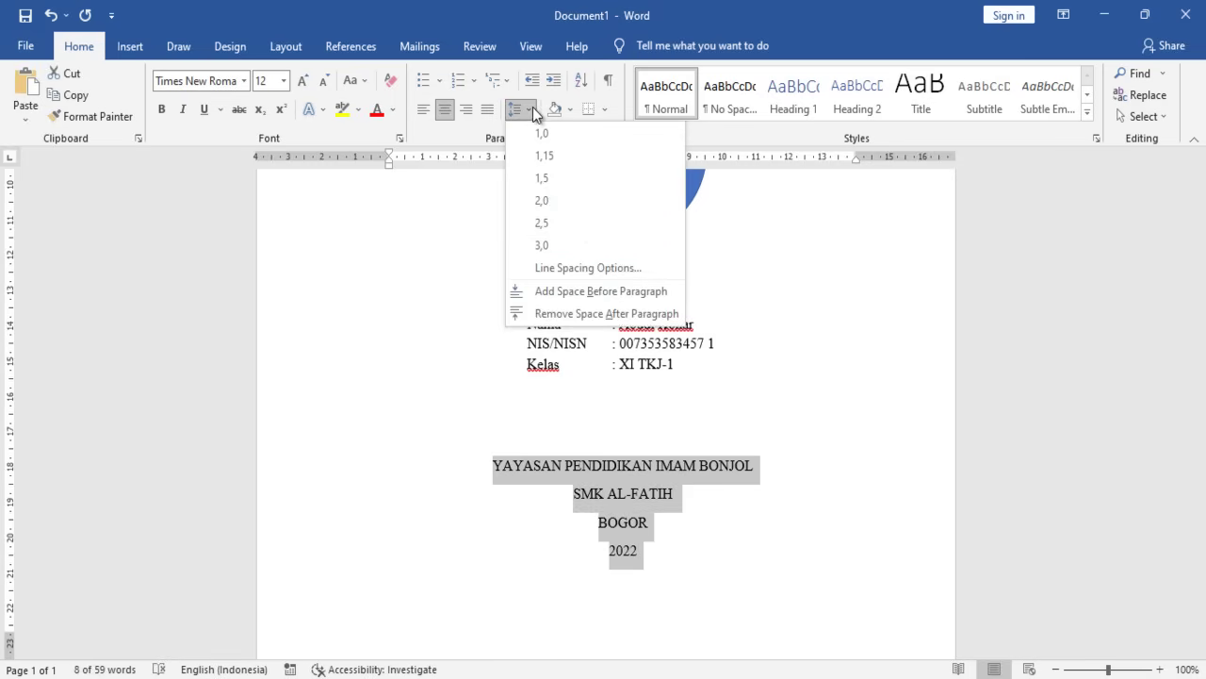
pyautogui.click(588, 315)
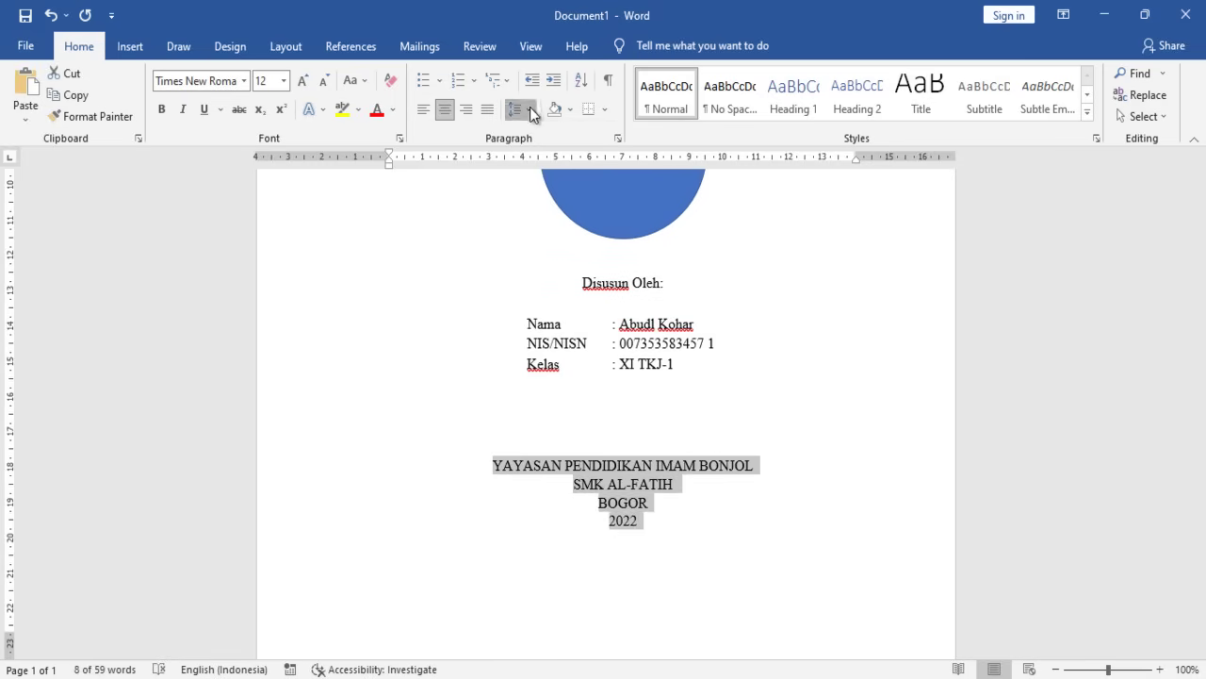
pyautogui.click(530, 108)
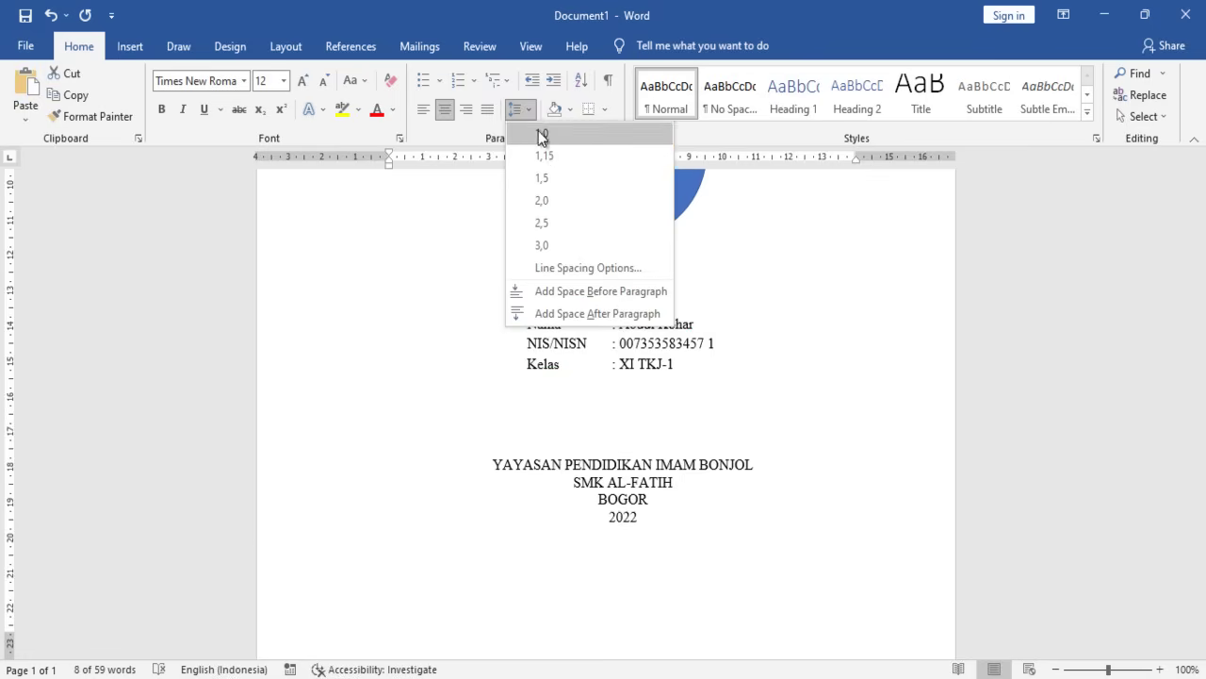
pyautogui.click(545, 157)
pyautogui.click(625, 547)
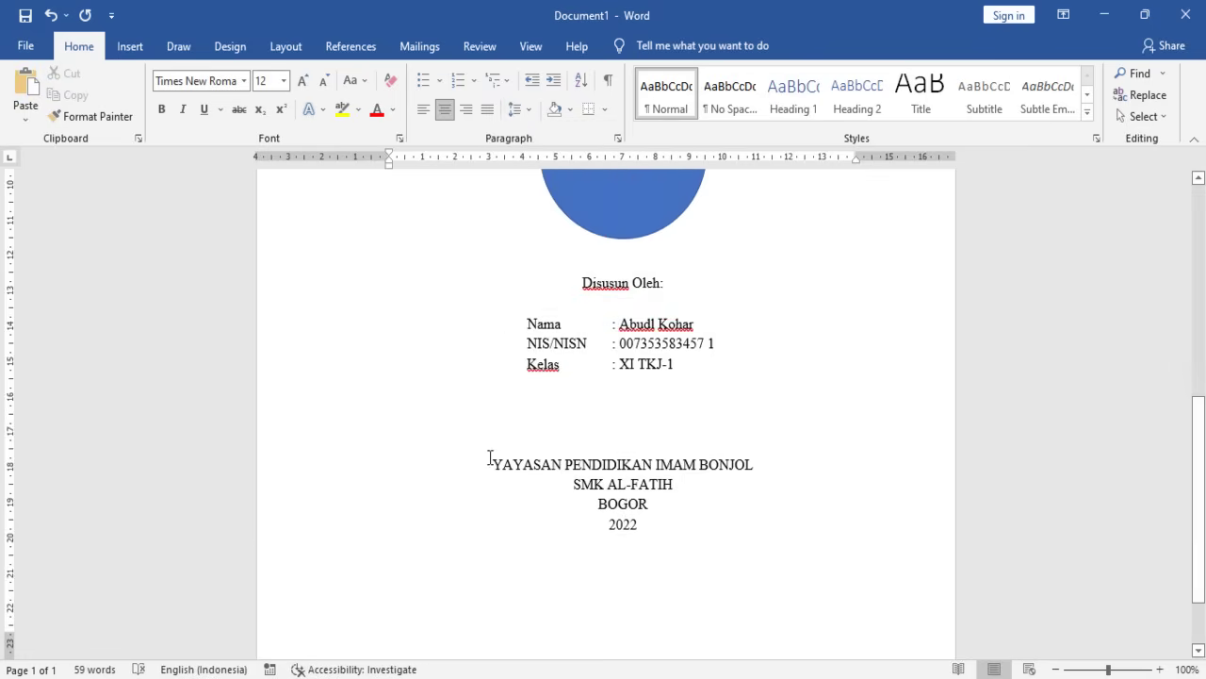
# - Make the four school lines, YAYASAN to 2022, bold at 14 pt
pyautogui.moveTo(492, 456); pyautogui.dragTo(671, 544)
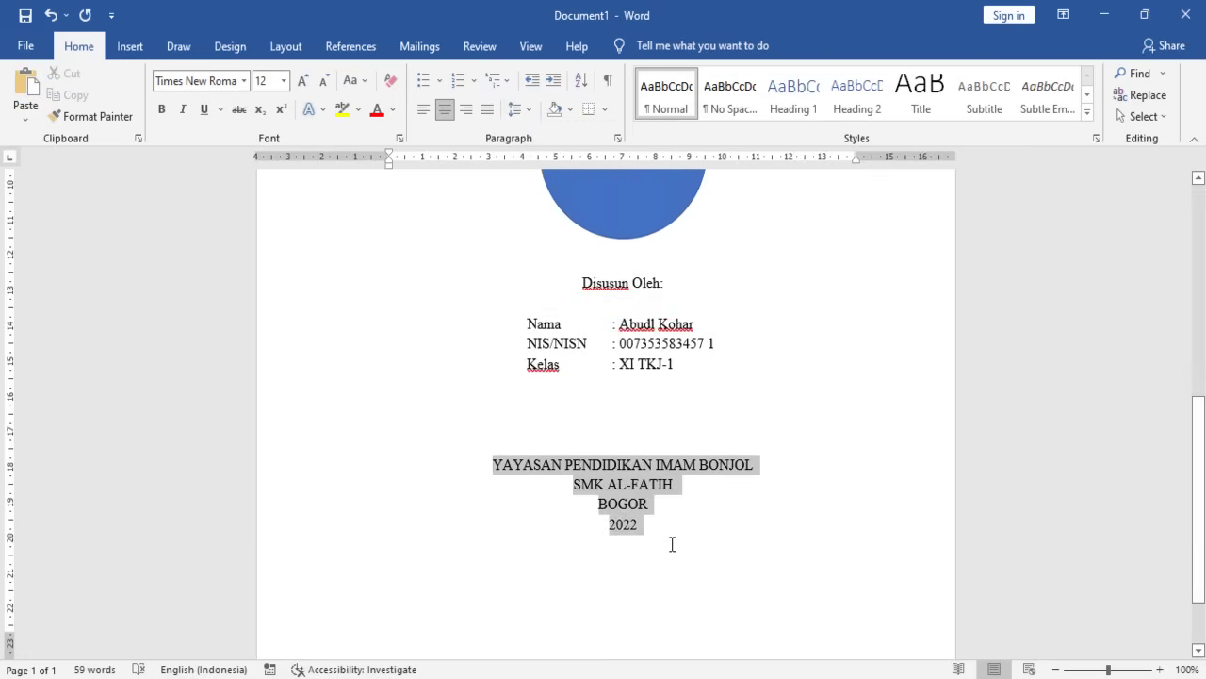
pyautogui.click(161, 109)
pyautogui.click(283, 82)
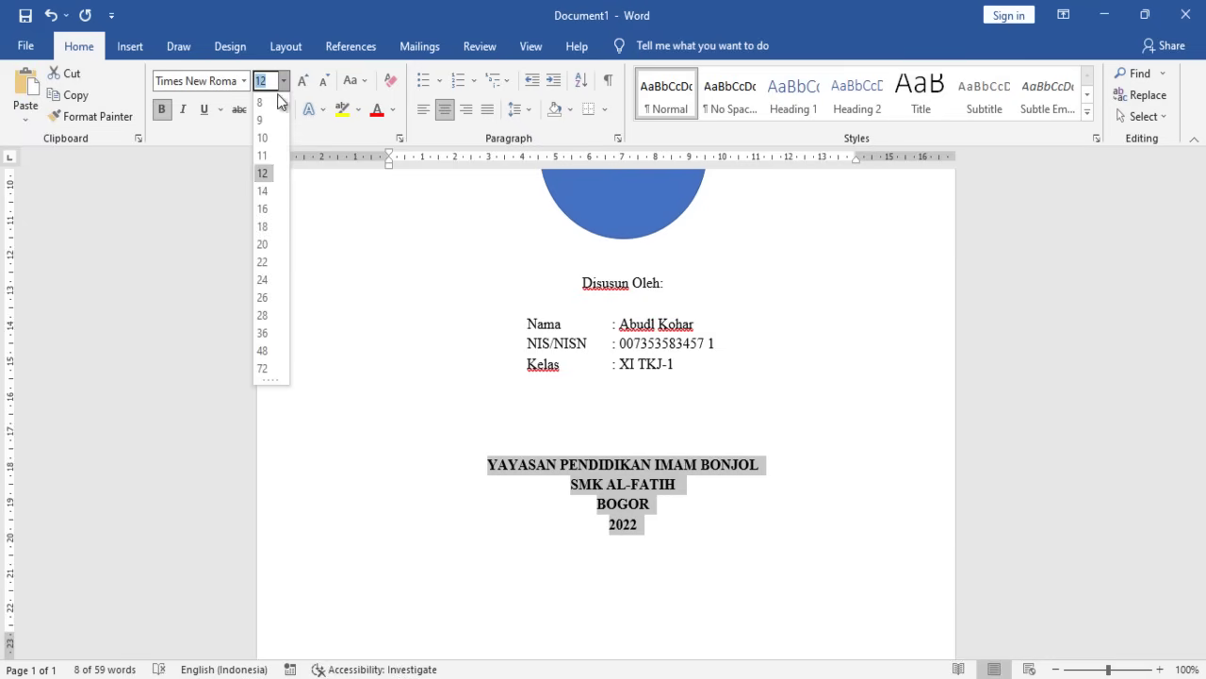
pyautogui.click(262, 191)
pyautogui.click(492, 501)
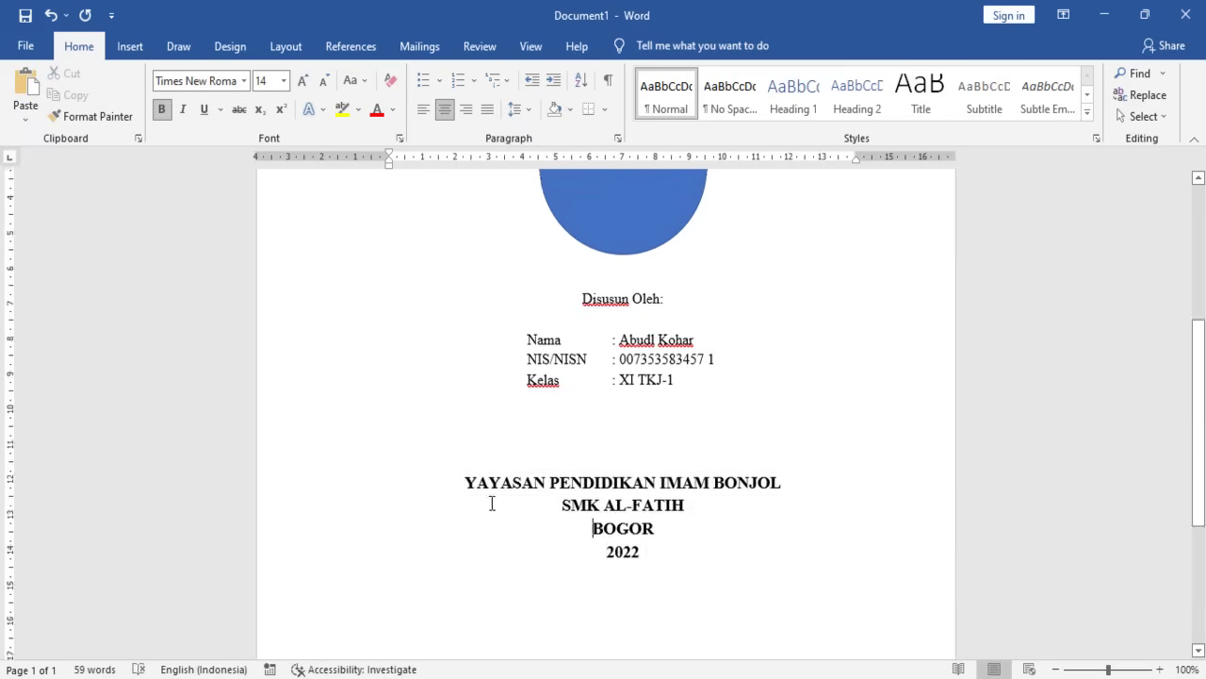
pyautogui.scroll(8, 549, 425)
# - Insert blank lines above YAYASAN PENDIDIKAN IMAM BONJOL to push the school block lower
pyautogui.scroll(-8, 614, 398)
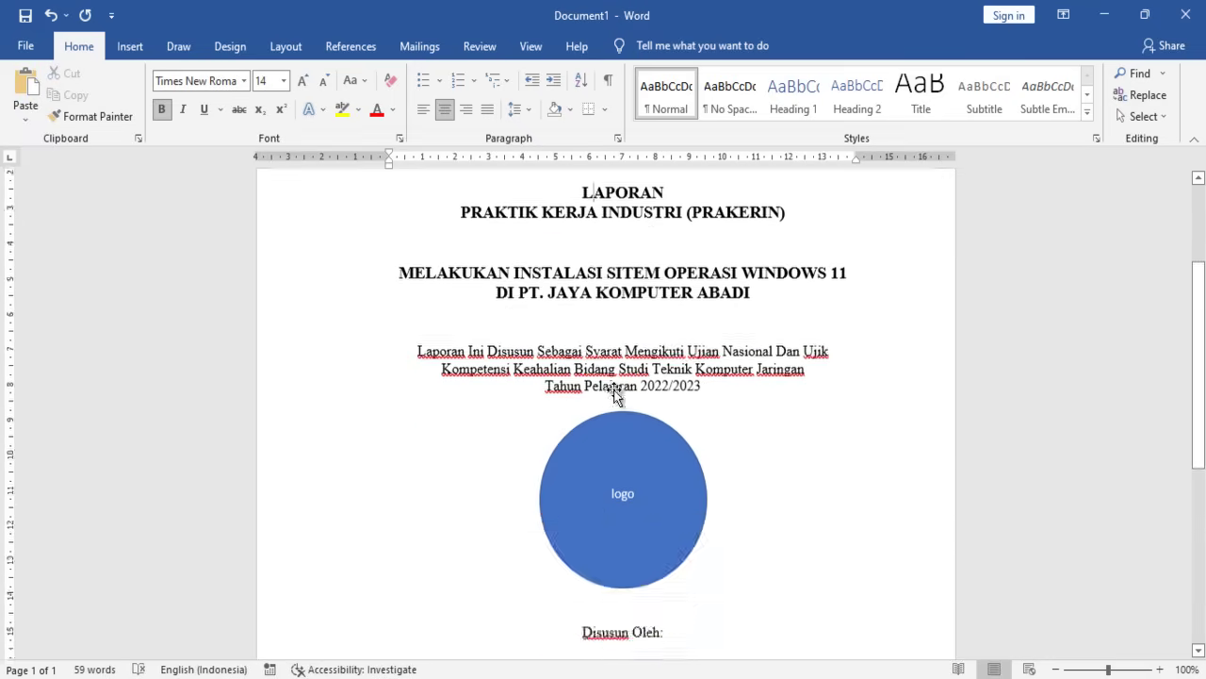
pyautogui.scroll(5, 618, 374)
pyautogui.scroll(3, 617, 396)
pyautogui.click(616, 440)
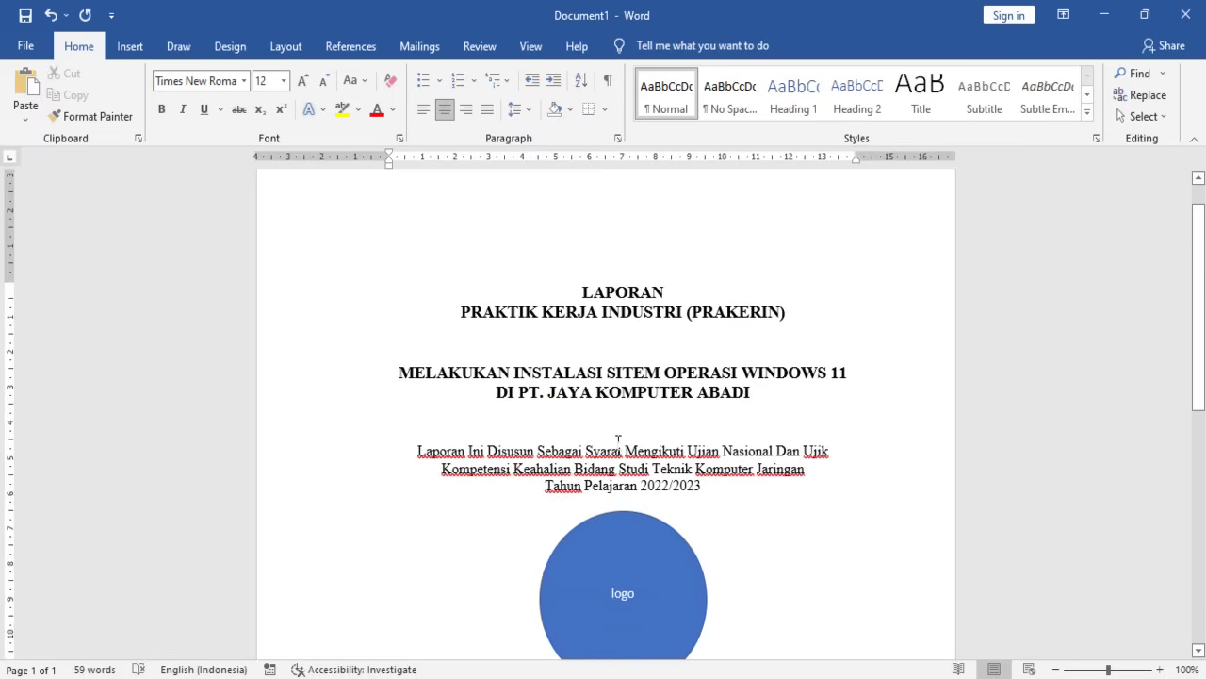
pyautogui.scroll(-10, 632, 443)
pyautogui.scroll(-2, 641, 452)
pyautogui.scroll(2, 632, 453)
pyautogui.scroll(-3, 632, 452)
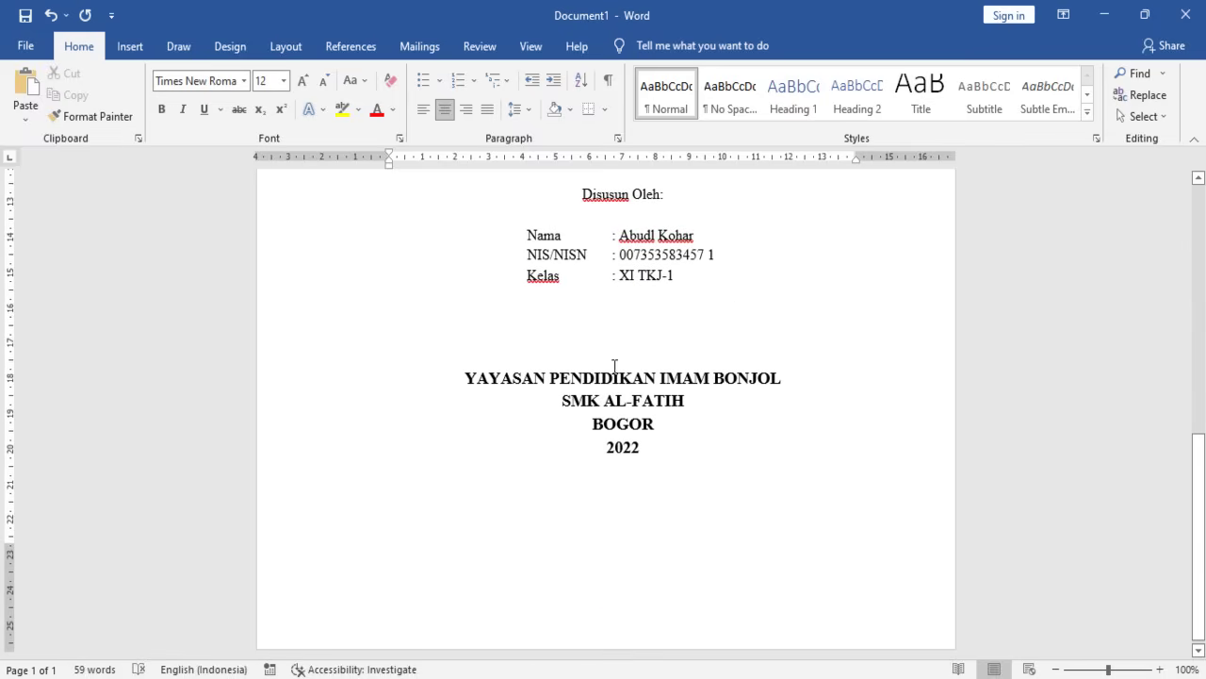
pyautogui.press('Return')
pyautogui.press('Return')
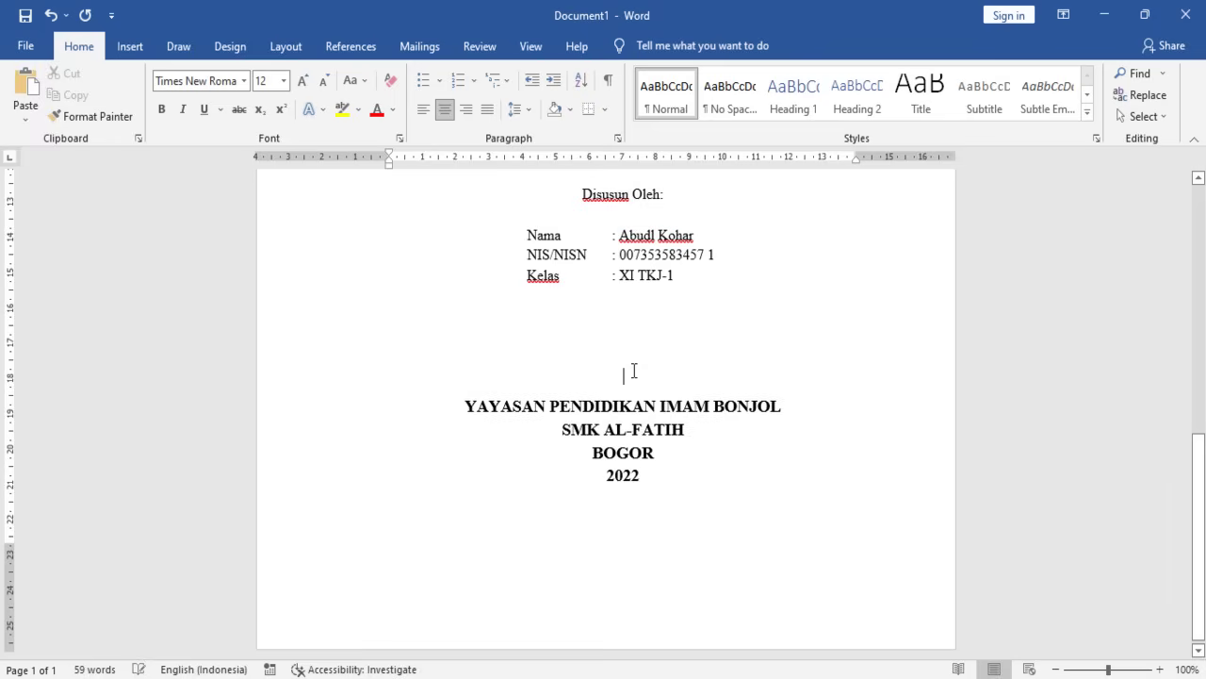
pyautogui.press('Down')
pyautogui.press('Up')
pyautogui.press('Up')
pyautogui.press('Down')
pyautogui.press('Down')
pyautogui.press('Up')
pyautogui.press('Return')
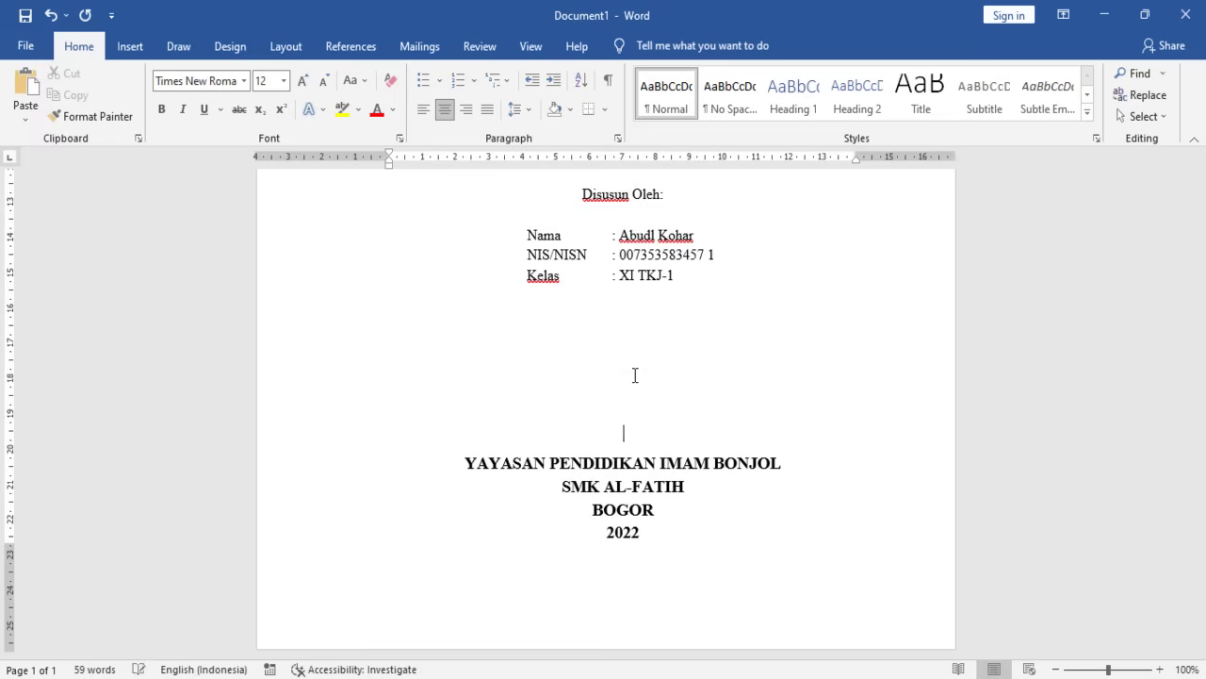
pyautogui.press('Down')
pyautogui.press('Down')
pyautogui.press('Down')
pyautogui.press('Down')
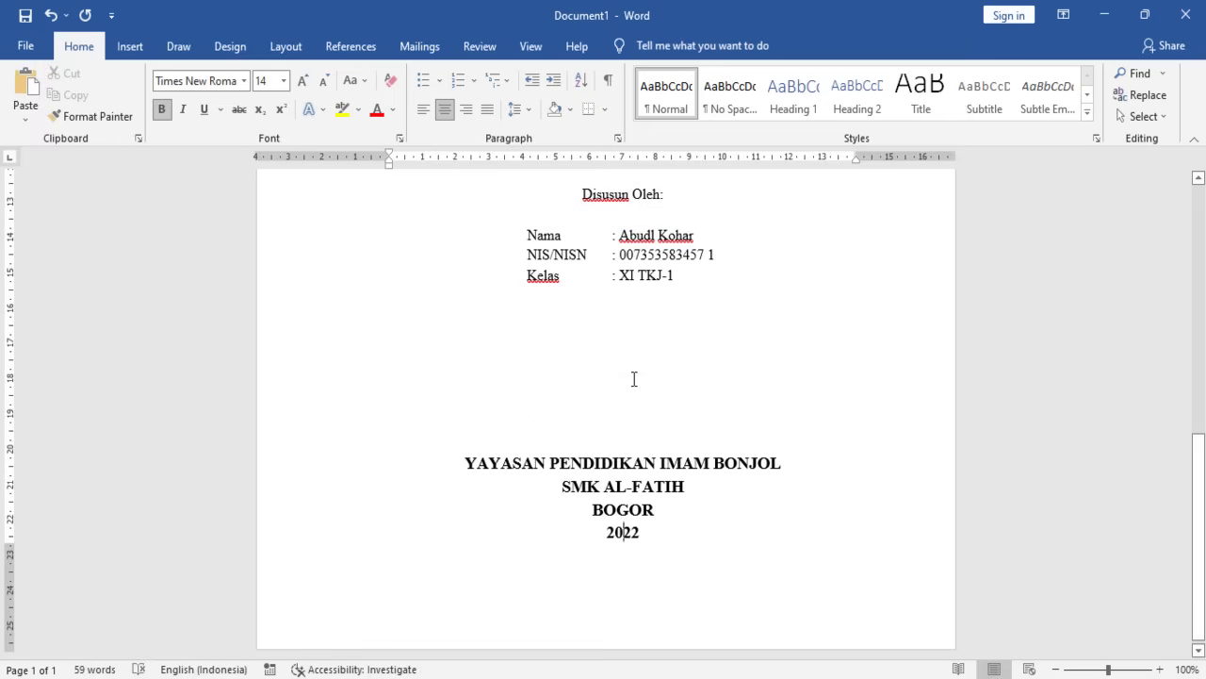
pyautogui.press('Up')
pyautogui.press('Up')
# - Insert a page break after 2022 so an empty page 2 begins
pyautogui.click(648, 535)
pyautogui.click(607, 430)
pyautogui.press('Down')
pyautogui.press('Down')
pyautogui.press('Down')
pyautogui.press('Down')
pyautogui.hotkey('ctrl', 'Return')
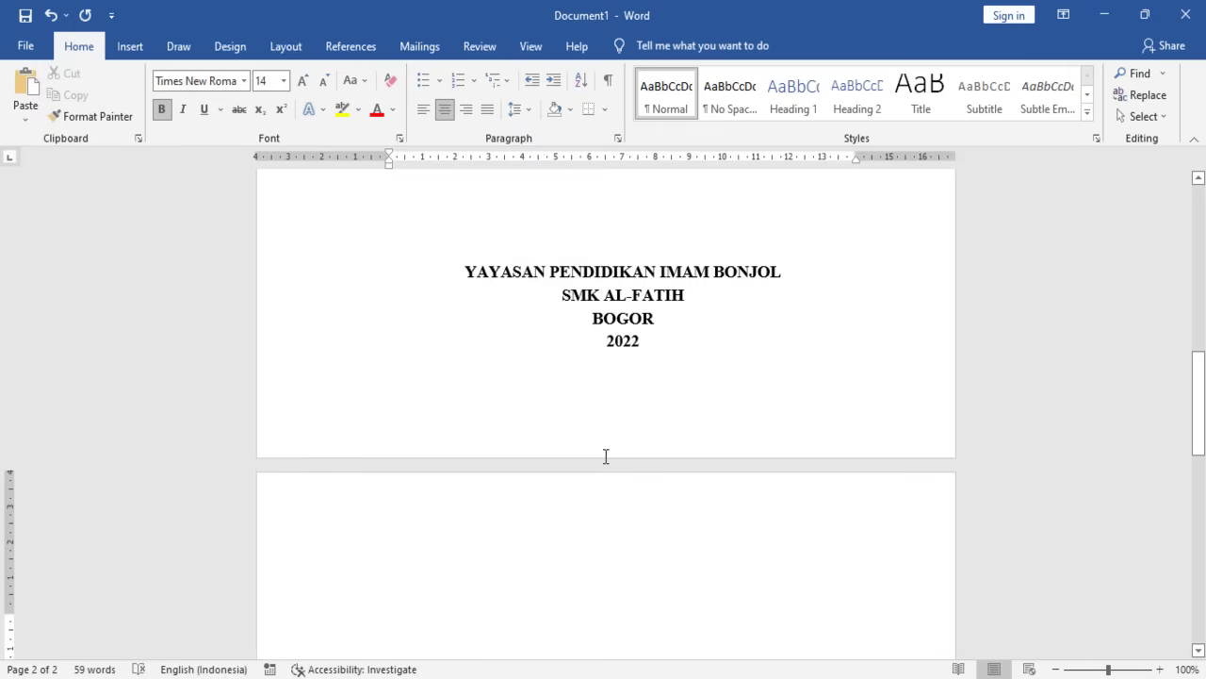
# - Type the LEMBAR PENGESAHAN heading on page 2 and set it to 12 pt
pyautogui.write('LE')
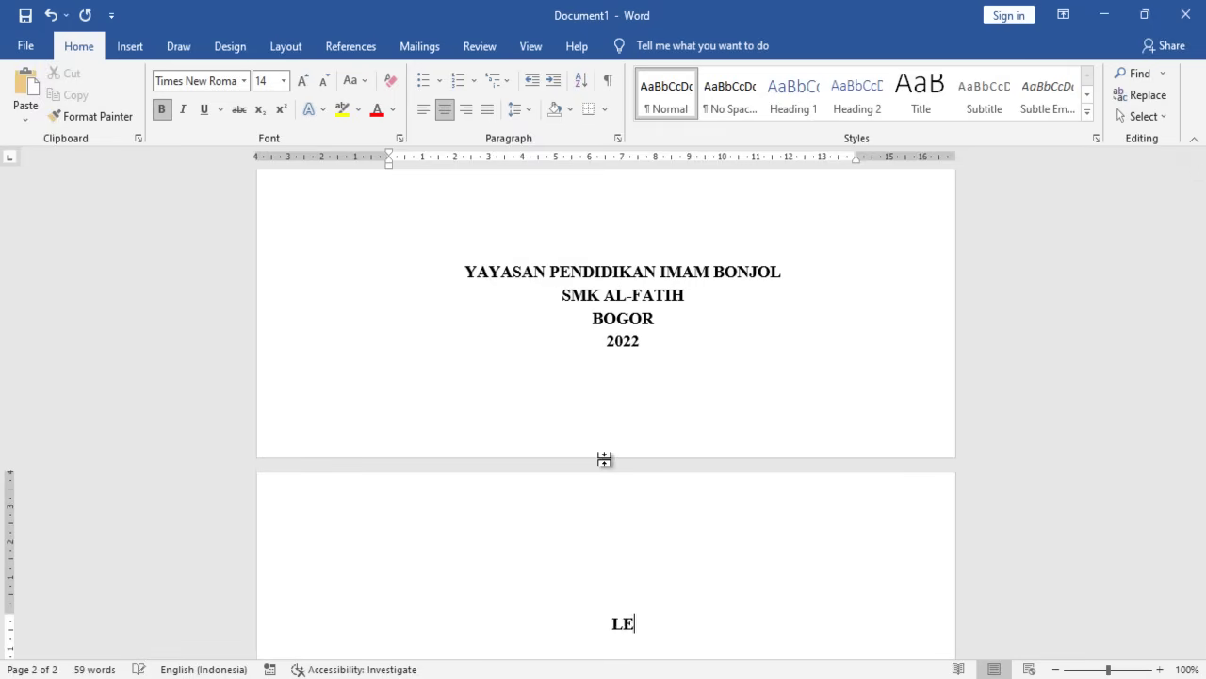
pyautogui.write('MBAR PENGESAHAN')
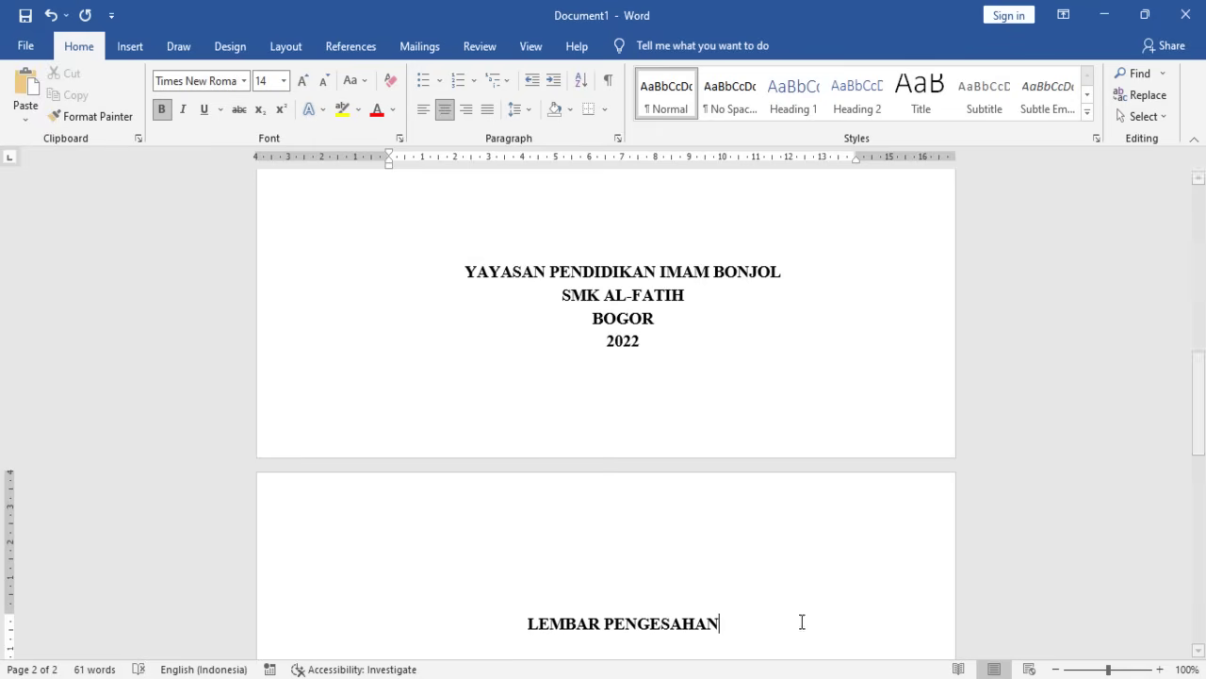
pyautogui.scroll(-2, 743, 557)
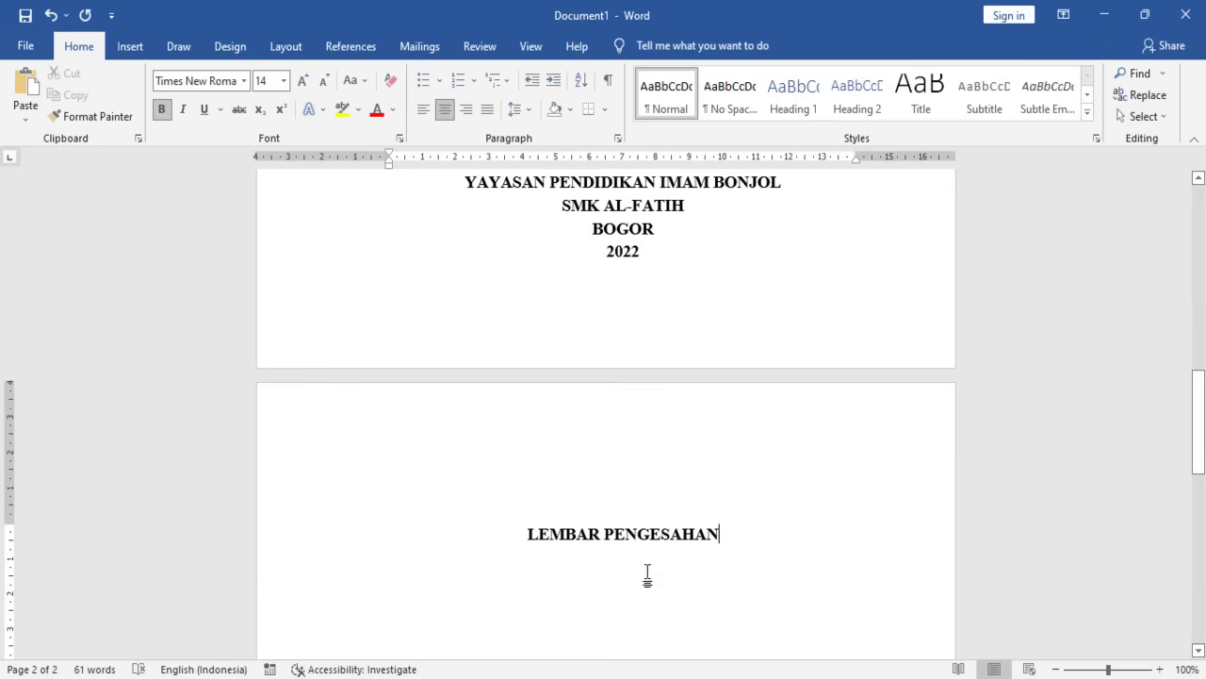
pyautogui.click(622, 533)
pyautogui.click(225, 528)
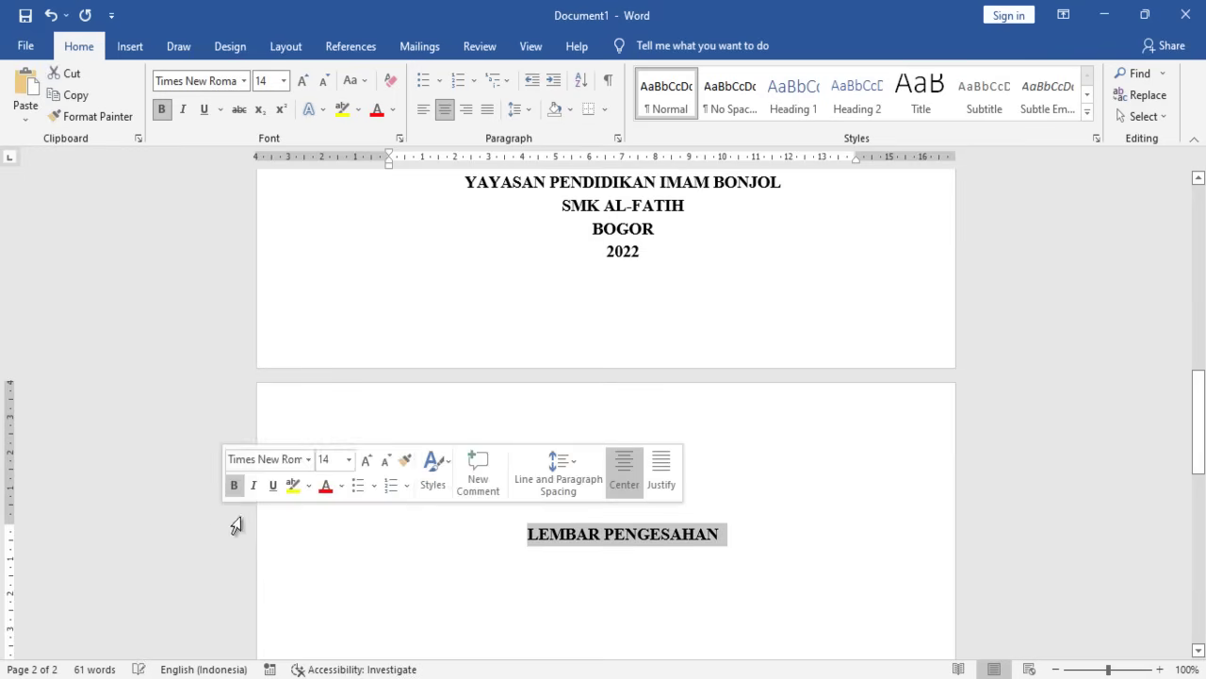
pyautogui.click(576, 534)
pyautogui.click(216, 534)
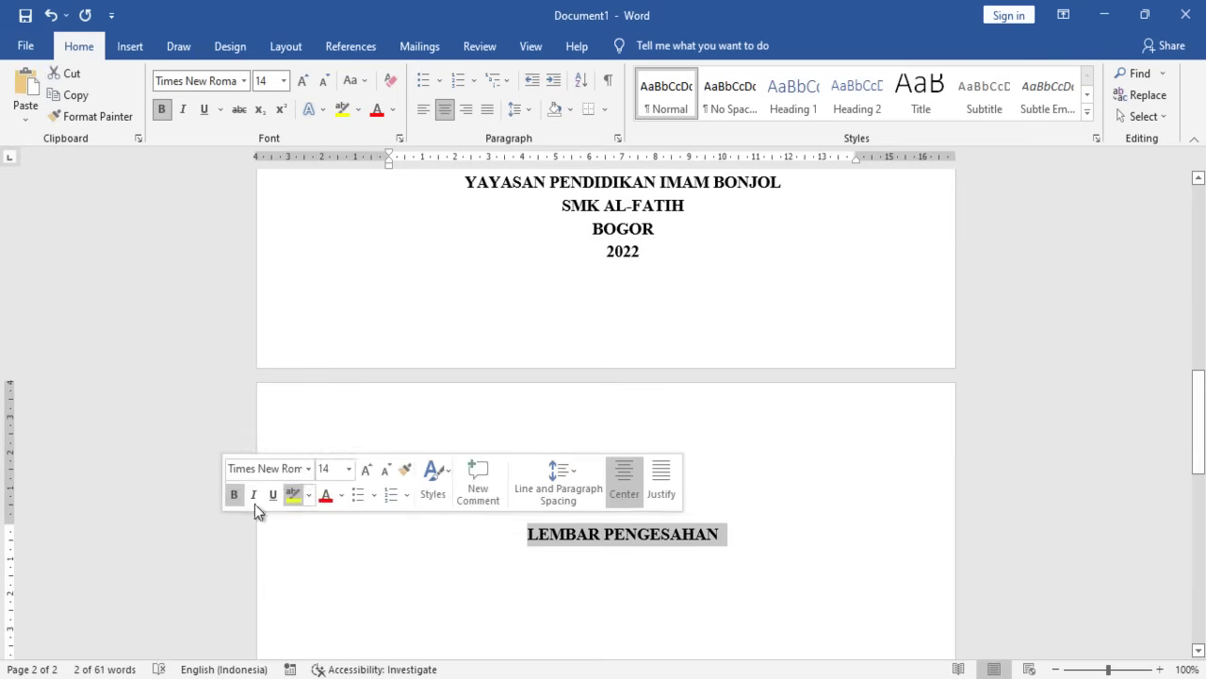
pyautogui.click(282, 81)
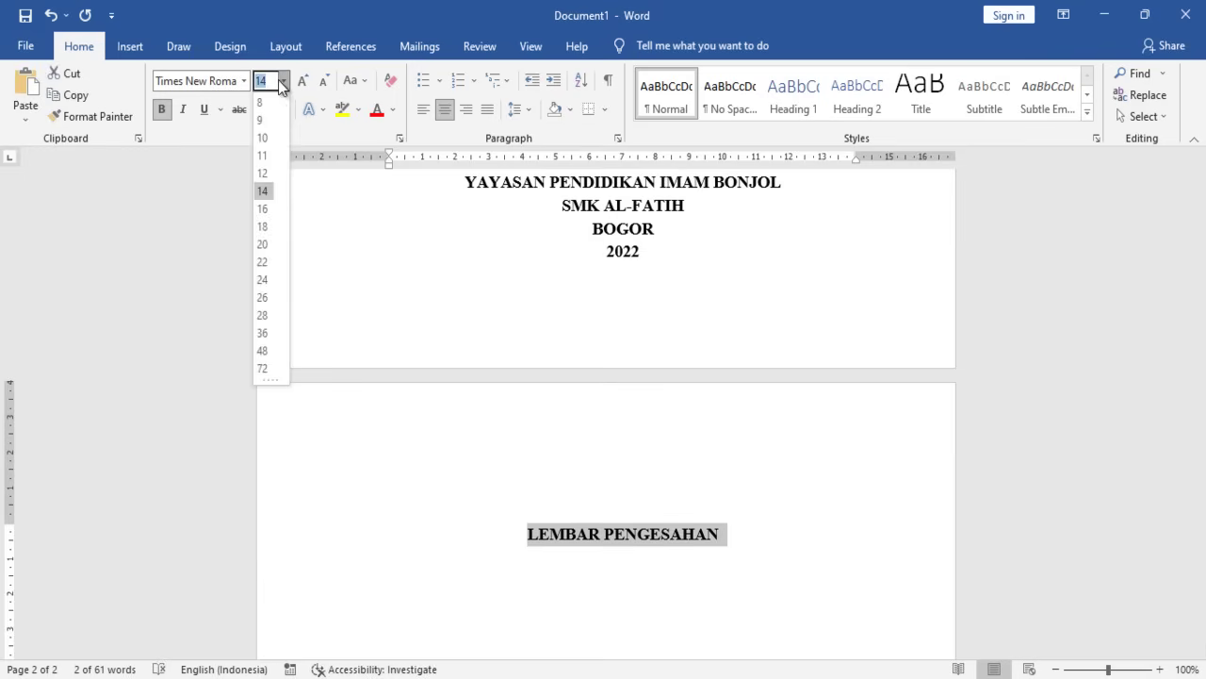
pyautogui.click(273, 167)
# - Add a line below the heading, trying justified then centred alignment
pyautogui.click(716, 533)
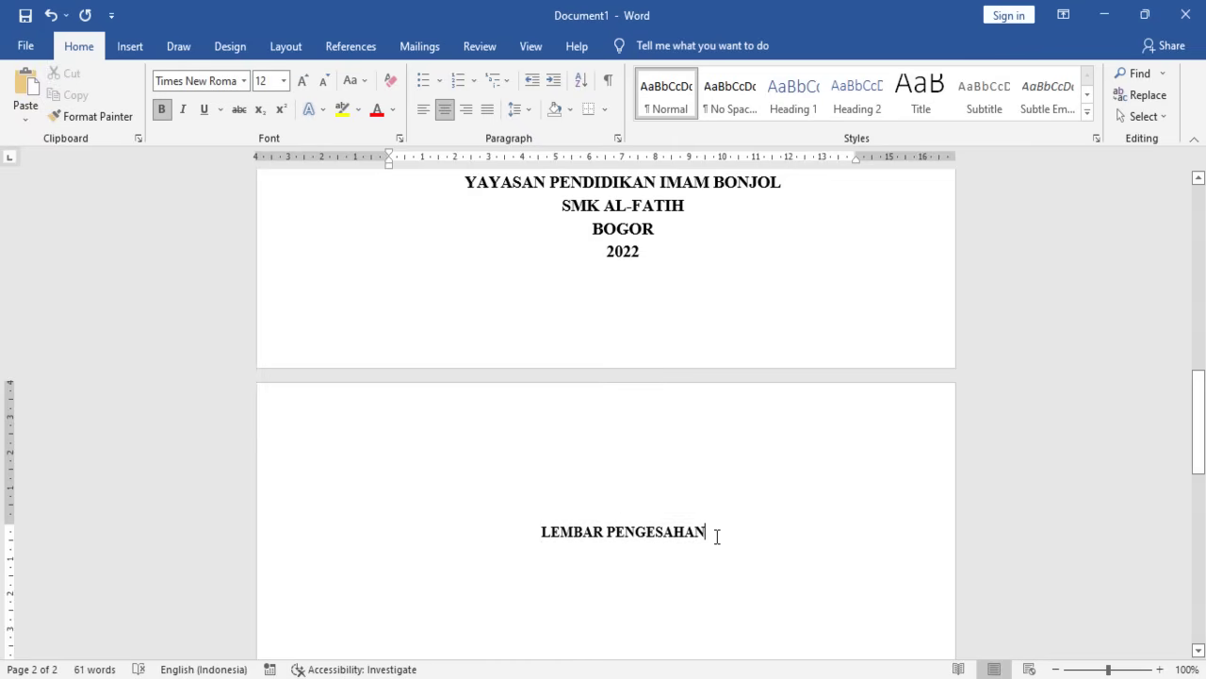
pyautogui.press('Return')
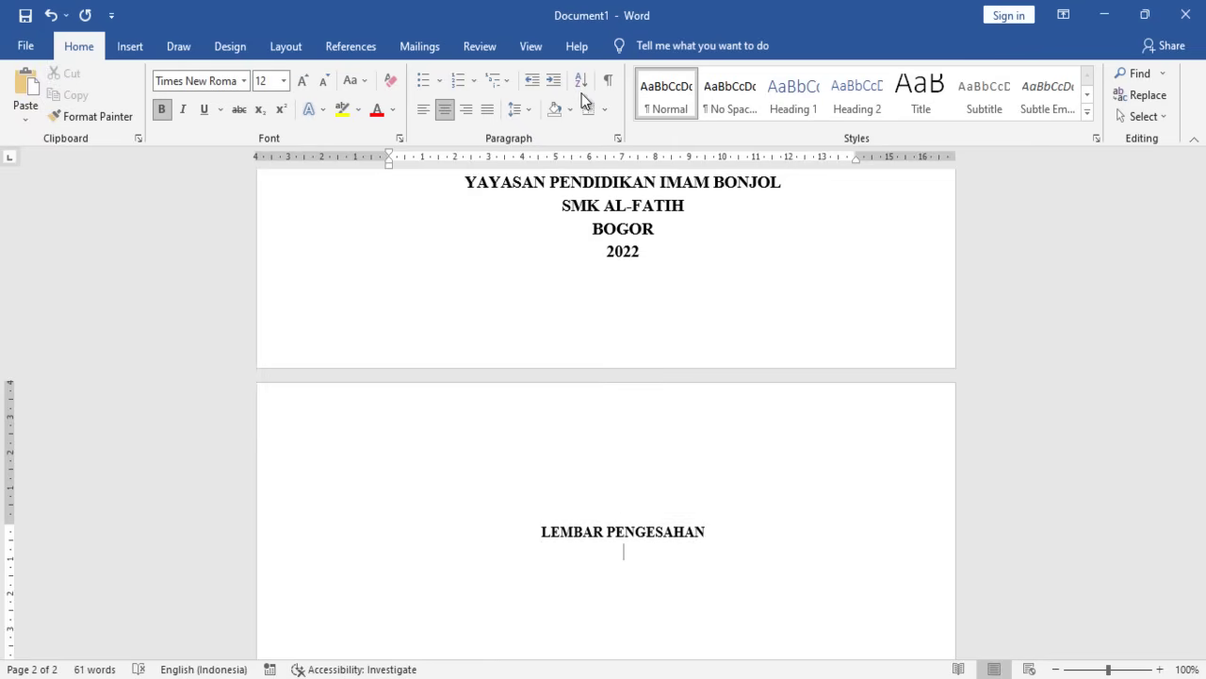
pyautogui.click(488, 111)
pyautogui.scroll(-1, 519, 318)
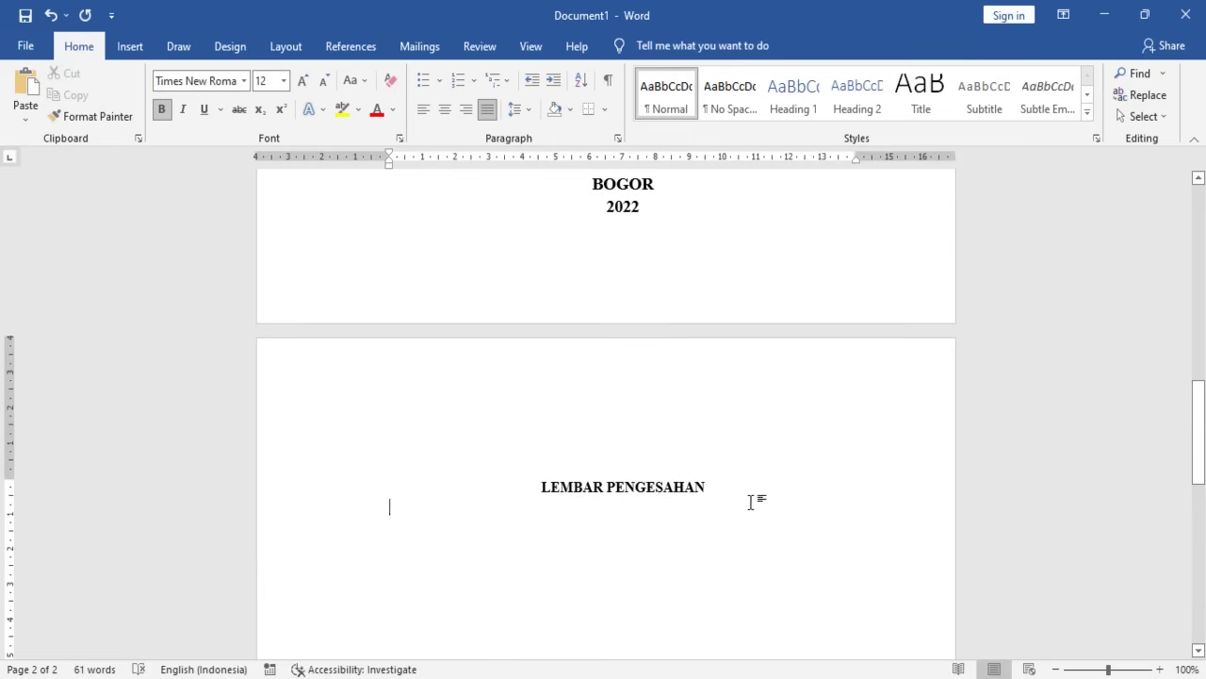
pyautogui.hotkey('ctrl', 'e')
pyautogui.click(709, 486)
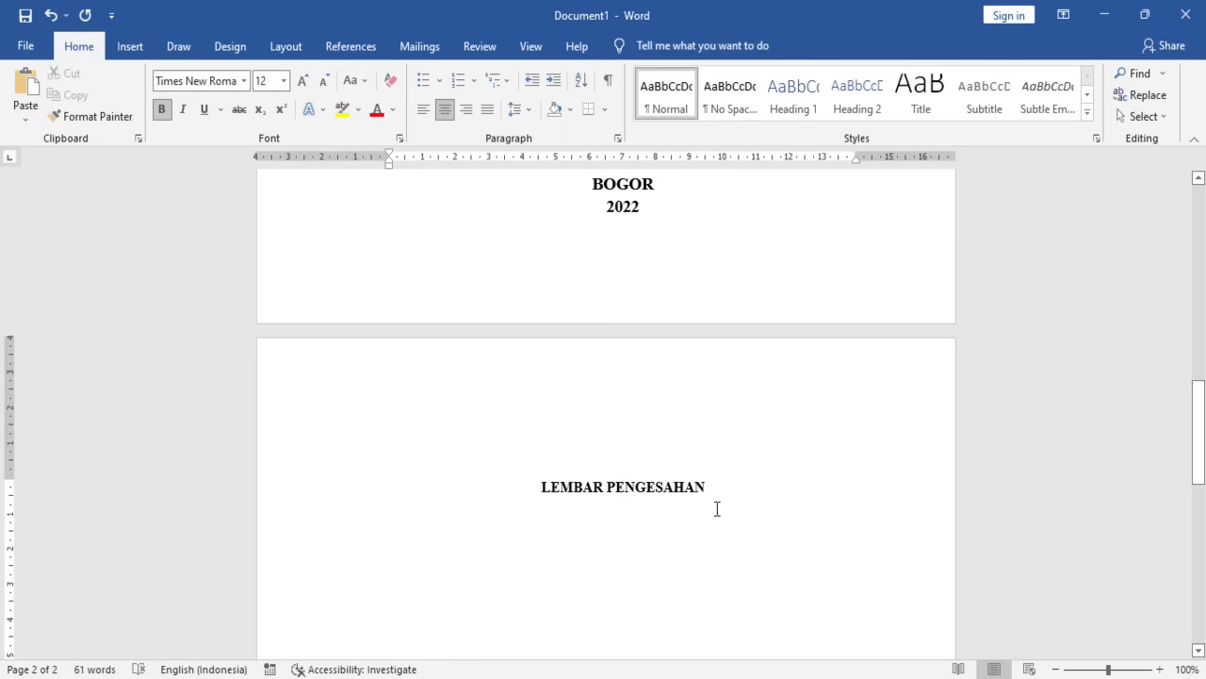
pyautogui.press('Down')
pyautogui.press('Up')
# - Add two empty justified lines below the LEMBAR PENGESAHAN heading
pyautogui.press('Return')
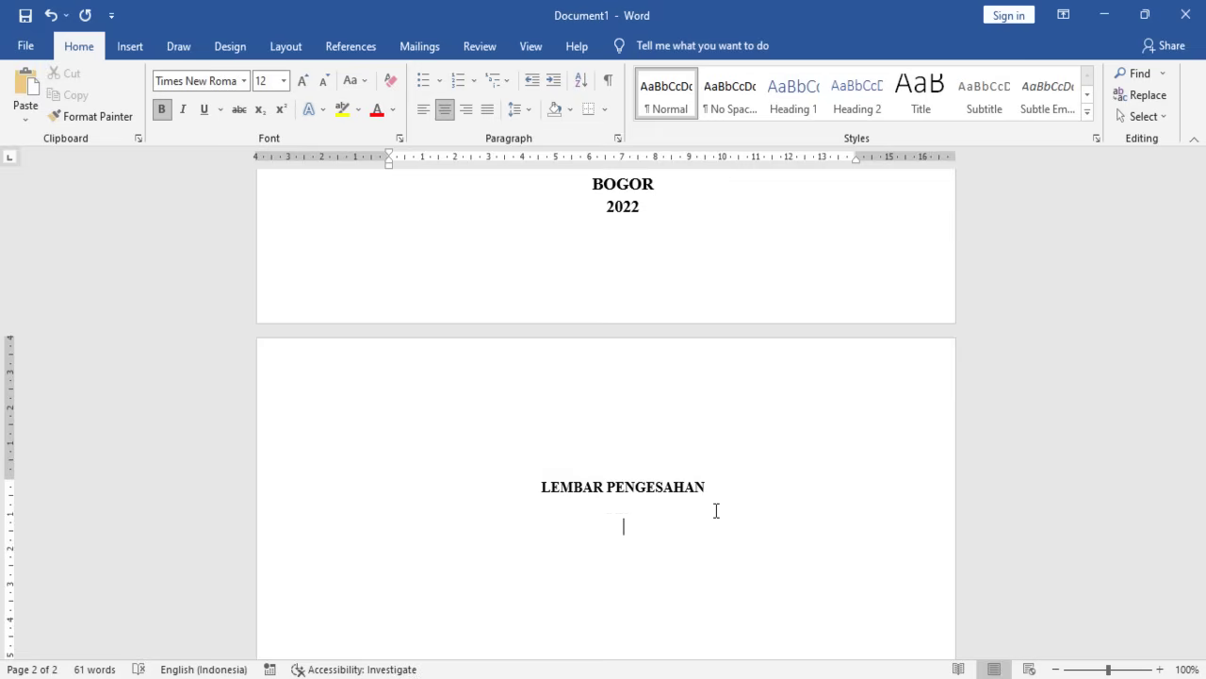
pyautogui.hotkey('ctrl', 'j')
pyautogui.press('Return')
pyautogui.press('Up')
pyautogui.press('Up')
pyautogui.press('Up')
pyautogui.press('Down')
pyautogui.press('Left')
pyautogui.press('Return')
pyautogui.press('Return')
pyautogui.click(487, 109)
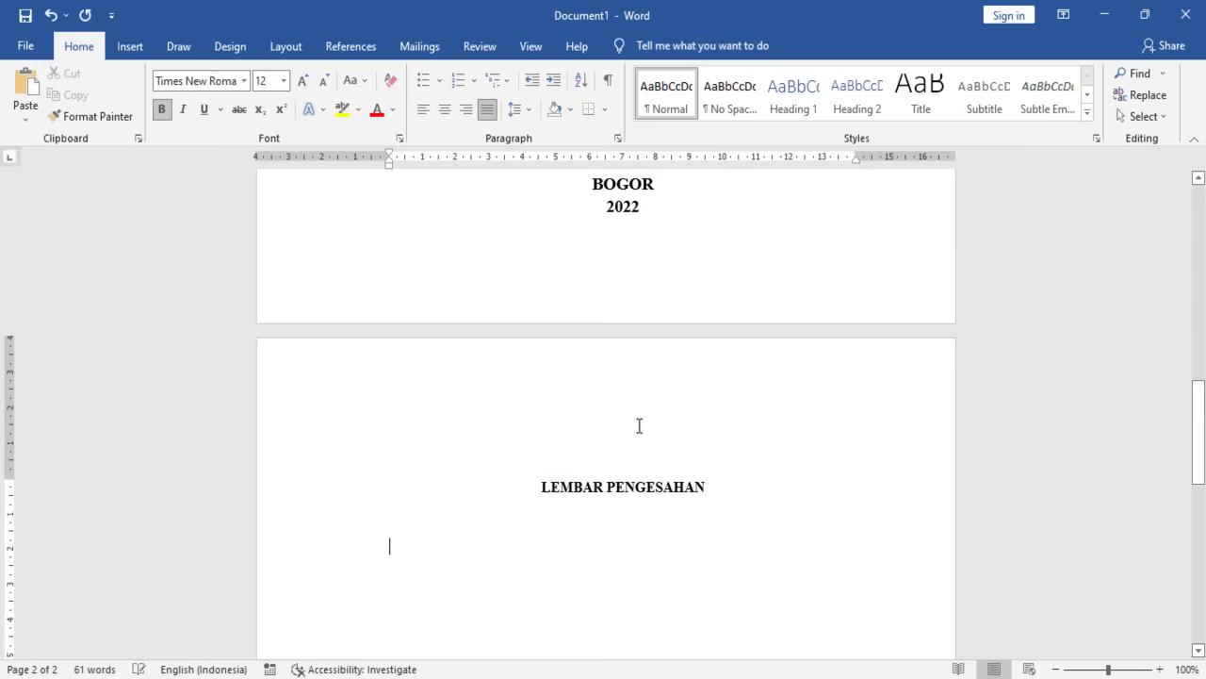
pyautogui.scroll(-2, 590, 433)
pyautogui.scroll(-1, 573, 447)
pyautogui.scroll(2, 566, 439)
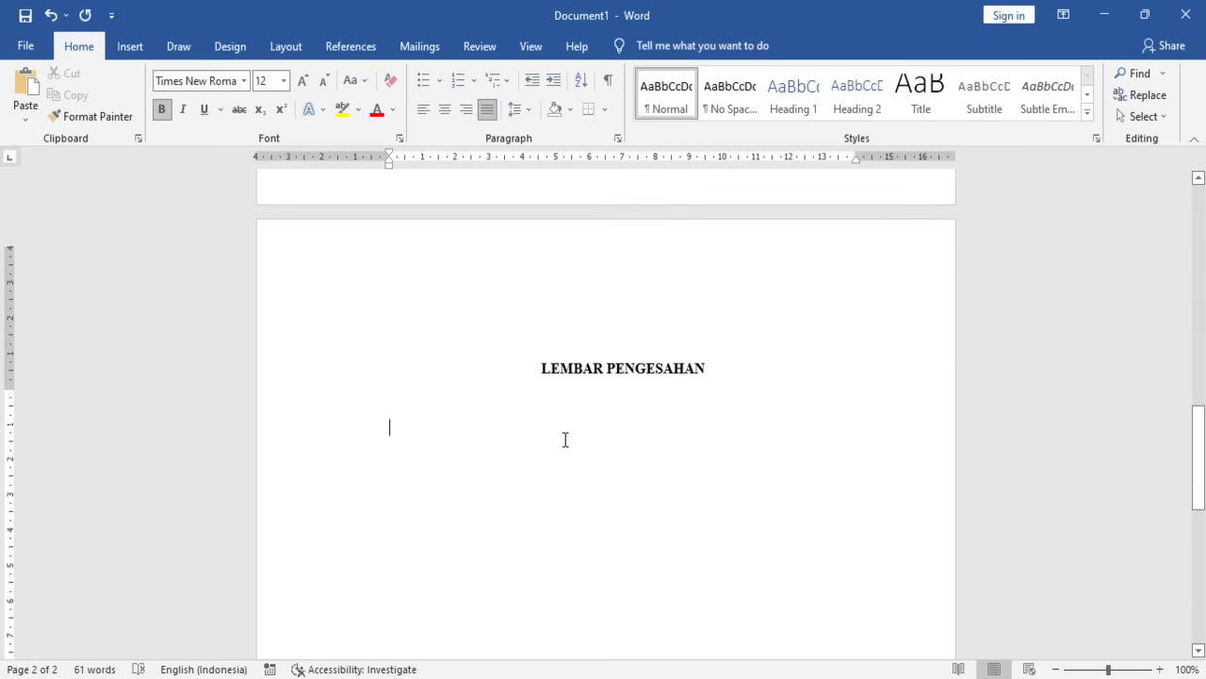
pyautogui.scroll(-2, 565, 457)
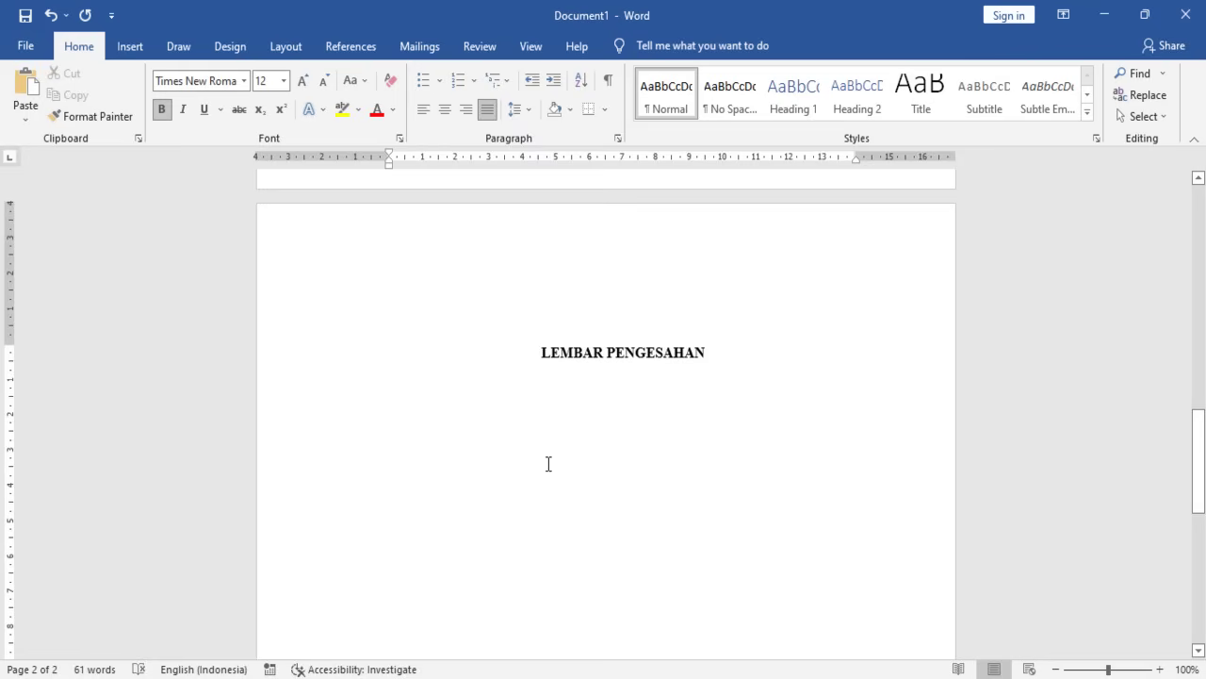
pyautogui.scroll(2, 542, 462)
pyautogui.scroll(-2, 538, 471)
# - Type non-bold Nama, NIS/NISN and Judul Laporan labels with tab-aligned colons
pyautogui.write('nAM')
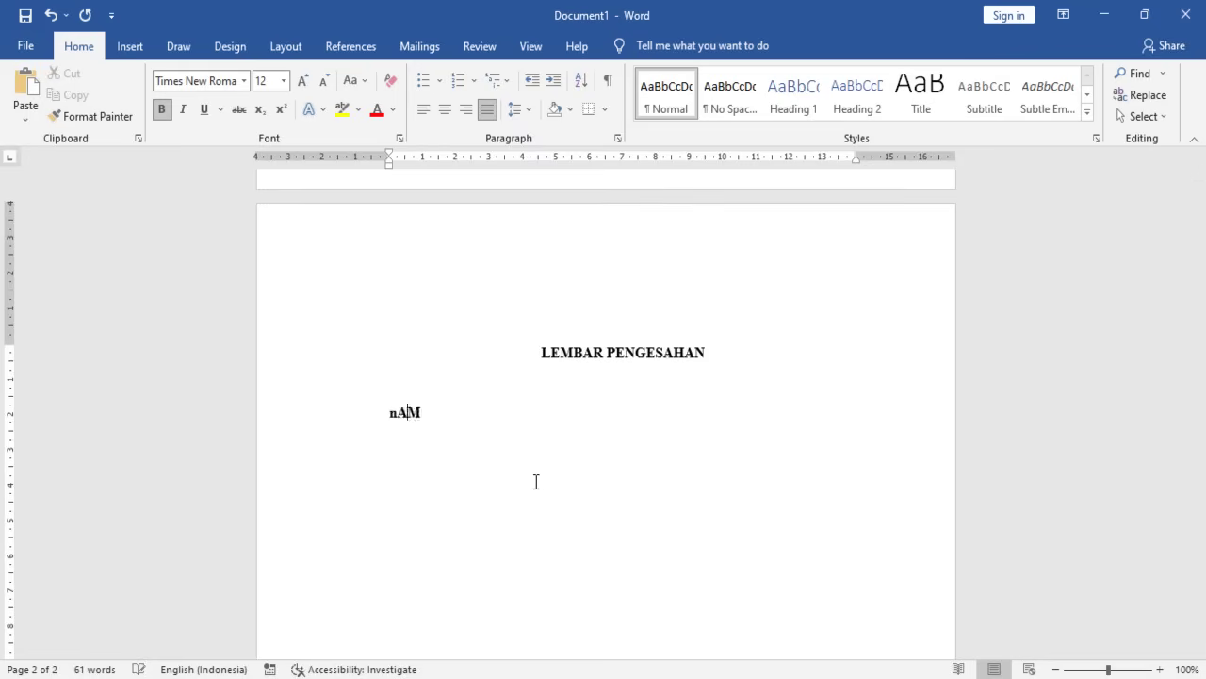
pyautogui.press('BackSpace')
pyautogui.press('BackSpace')
pyautogui.press('BackSpace')
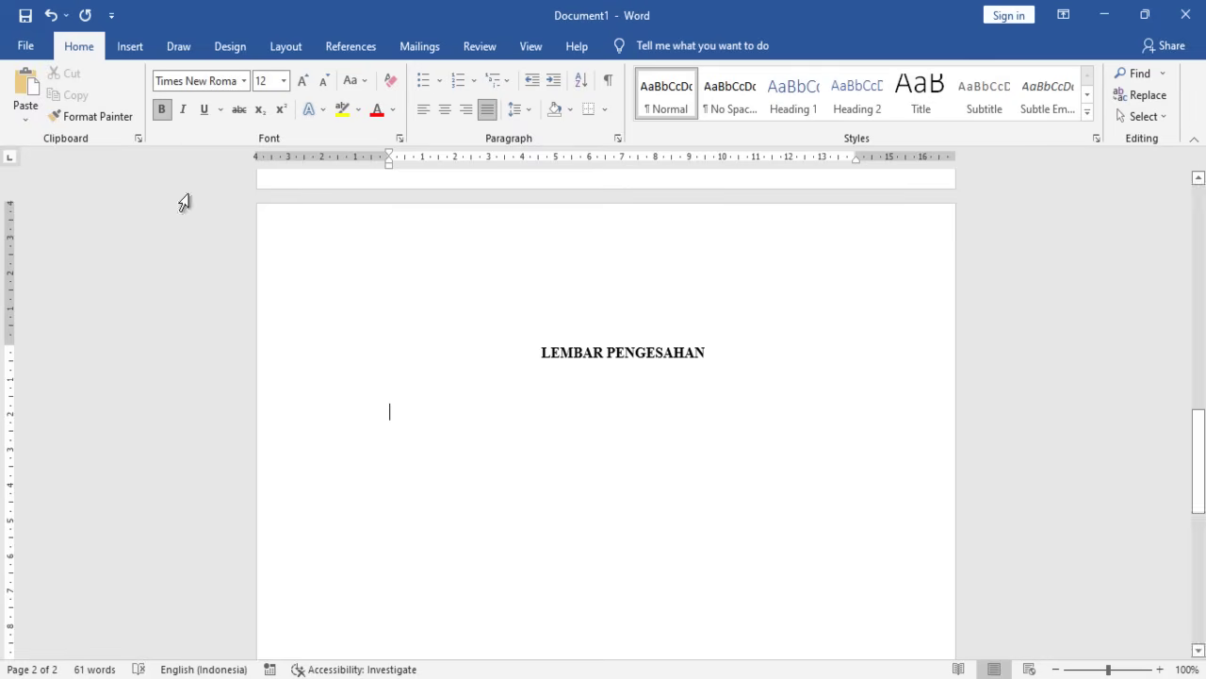
pyautogui.click(162, 108)
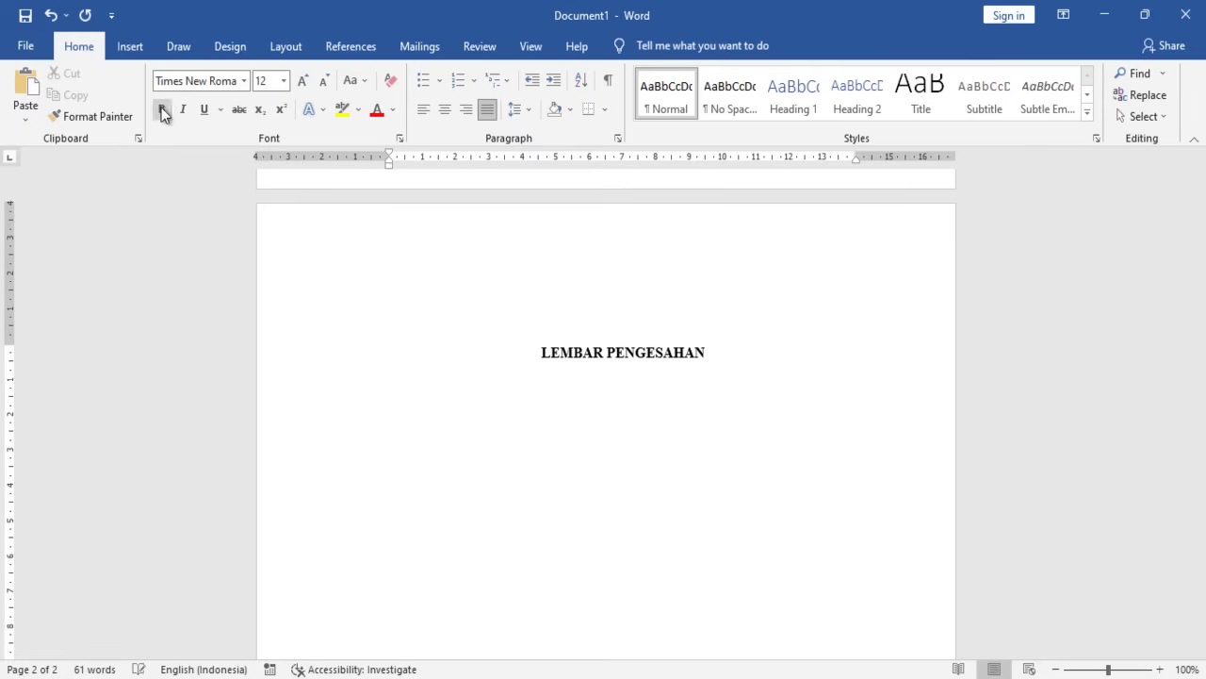
pyautogui.write('Nama :')
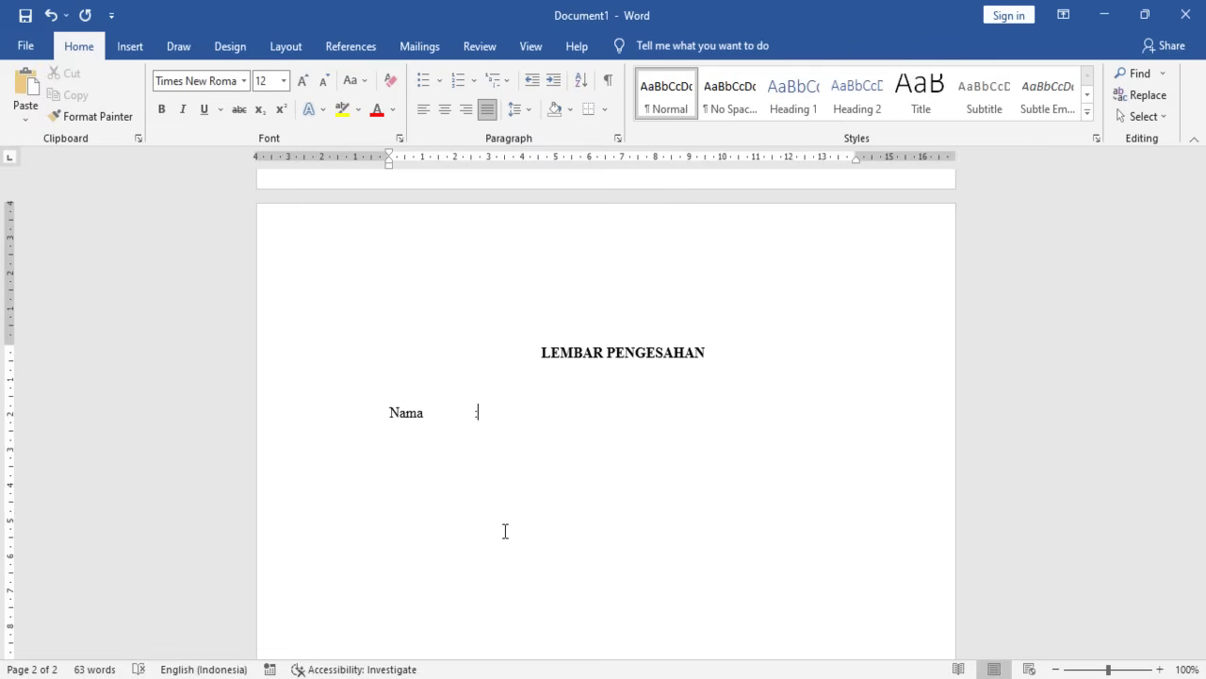
pyautogui.press('BackSpace')
pyautogui.press('BackSpace')
pyautogui.write('a')
pyautogui.write('  :')
pyautogui.press('Return')
pyautogui.write('NIS/NISN')
pyautogui.press('Tab')
pyautogui.press('Tab')
pyautogui.press('Down')
pyautogui.press('Down')
pyautogui.press('Up')
pyautogui.press('Up')
pyautogui.press('Down')
pyautogui.press('Up')
pyautogui.write('Julu')
pyautogui.press('BackSpace')
pyautogui.press('BackSpace')
pyautogui.write('dul')
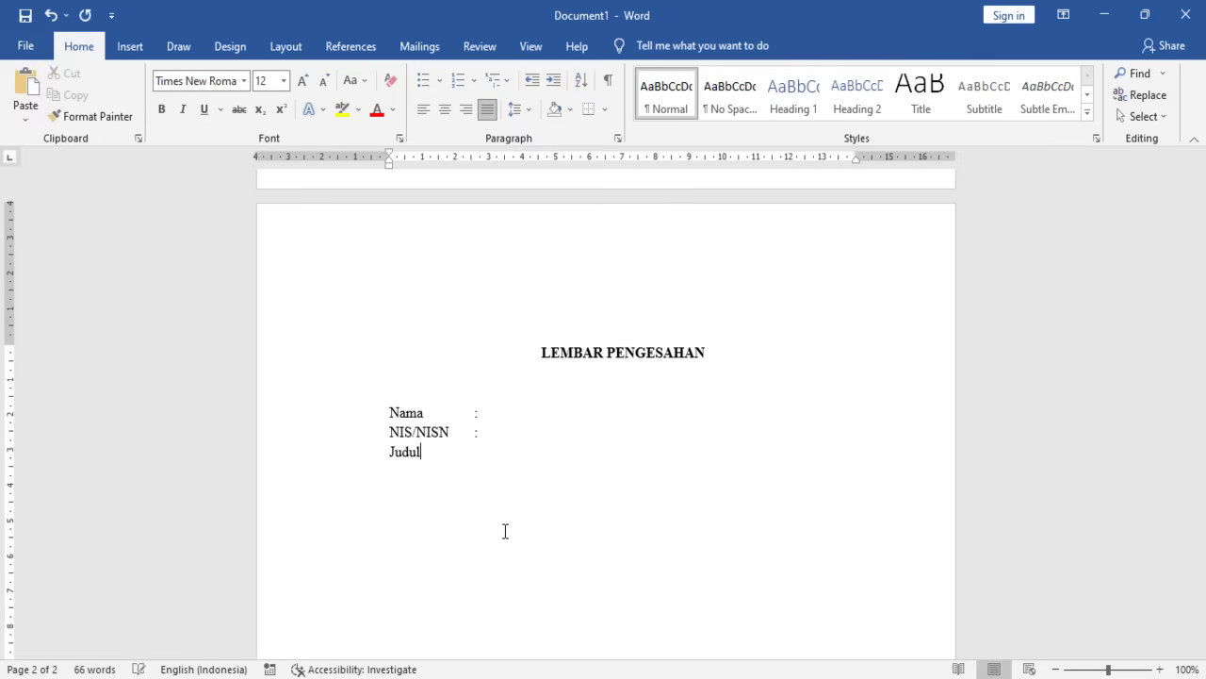
pyautogui.write(' Laporan :')
# - Add dotted fill-in lines after Nama, NIS/NISN and Judul Laporan
pyautogui.write('...............')
pyautogui.press('Down')
pyautogui.write('...........')
pyautogui.press('Down')
pyautogui.write('...............')
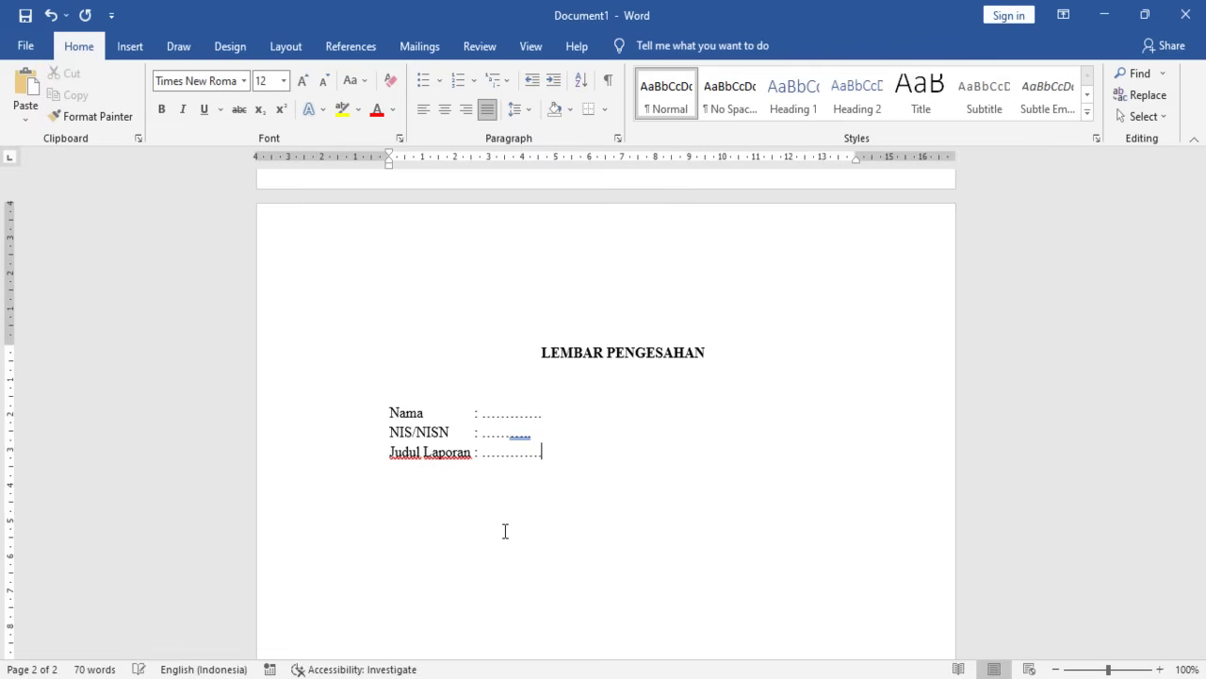
pyautogui.press('Up')
pyautogui.write('.....')
pyautogui.press('Down')
pyautogui.write('...')
pyautogui.press('Return')
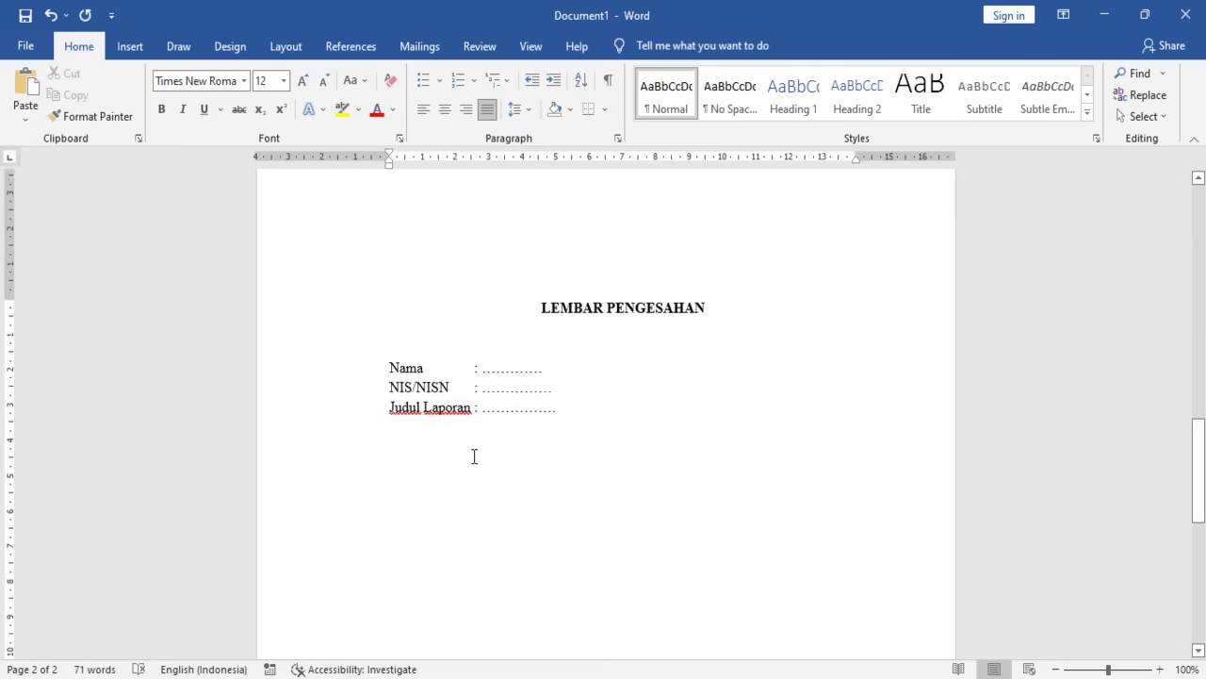
# - Type 'Laporan ini disahkan dan setujui pada tanggal ..... bulan 2022' below Judul Laporan
pyautogui.write('Lapor')
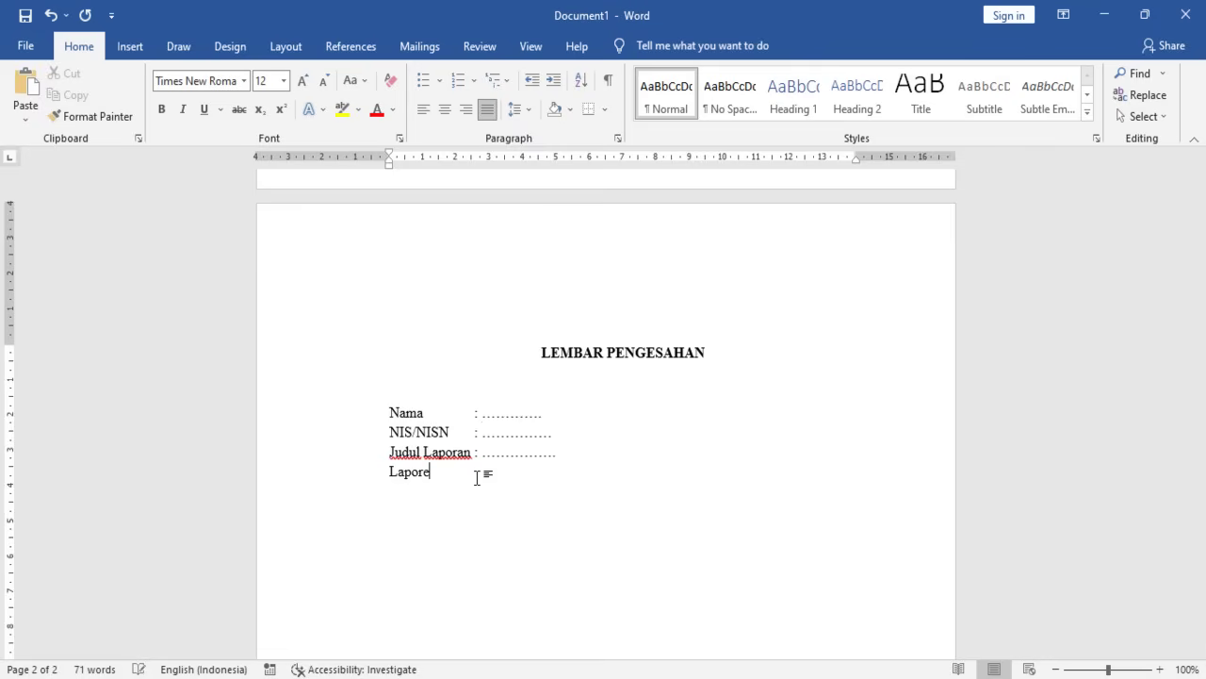
pyautogui.write('an ini si')
pyautogui.press('BackSpace')
pyautogui.press('BackSpace')
pyautogui.write('disahkan dan setujui')
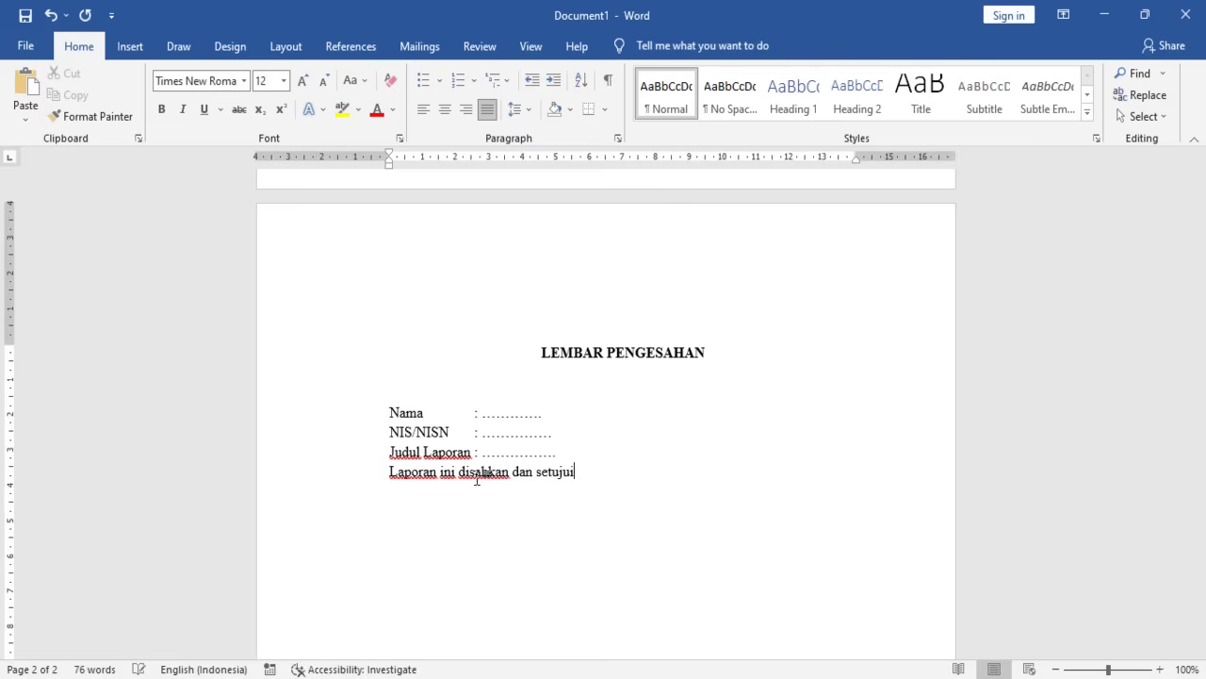
pyautogui.write('j pada')
pyautogui.write('......')
pyautogui.press('BackSpace')
pyautogui.press('BackSpace')
pyautogui.press('BackSpace')
pyautogui.write('ytangg')
pyautogui.press('BackSpace')
pyautogui.press('BackSpace')
pyautogui.press('BackSpace')
pyautogui.press('BackSpace')
pyautogui.press('BackSpace')
pyautogui.press('BackSpace')
pyautogui.write('ta')
pyautogui.press('BackSpace')
pyautogui.press('BackSpace')
pyautogui.write('tanggal ')
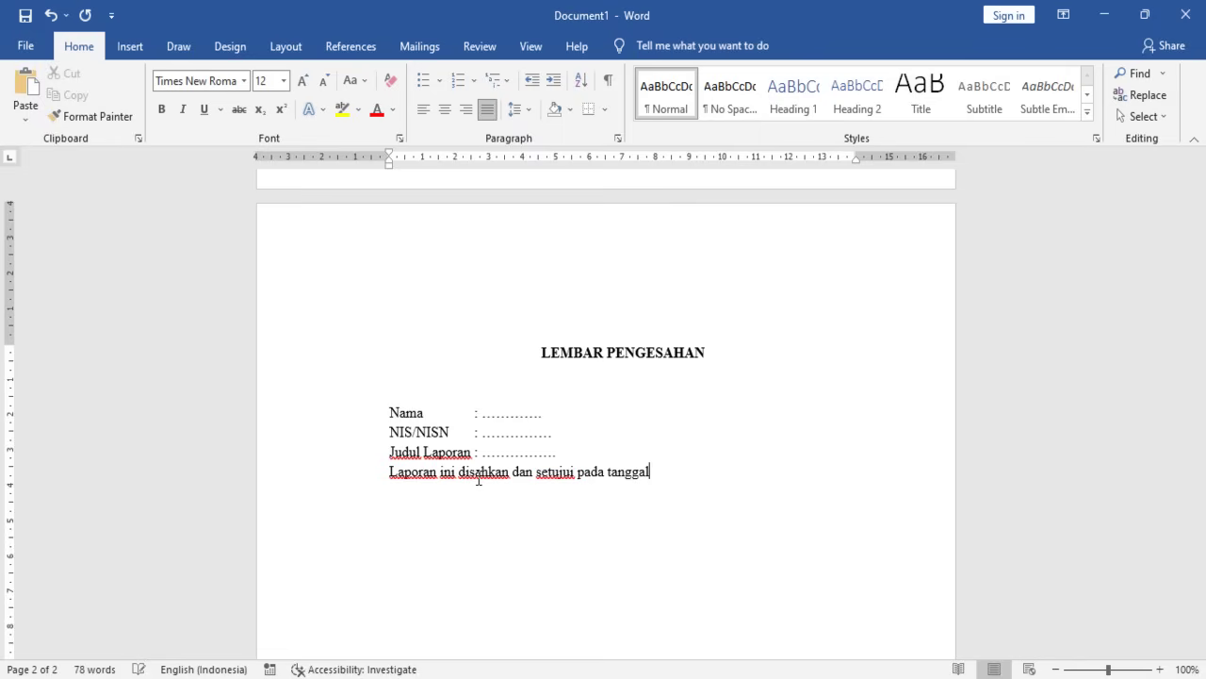
pyautogui.write('.....')
pyautogui.write(' bulan ')
pyautogui.write('202')
pyautogui.write('2')
# - Replace the placeholder date with 29 April and end the sentence with a period
pyautogui.hotkey('ctrl', 'Left')
pyautogui.press('BackSpace')
pyautogui.press('BackSpace')
pyautogui.press('BackSpace')
pyautogui.press('BackSpace')
pyautogui.press('BackSpace')
pyautogui.press('BackSpace')
pyautogui.press('BackSpace')
pyautogui.press('BackSpace')
pyautogui.press('BackSpace')
pyautogui.press('BackSpace')
pyautogui.press('BackSpace')
pyautogui.press('BackSpace')
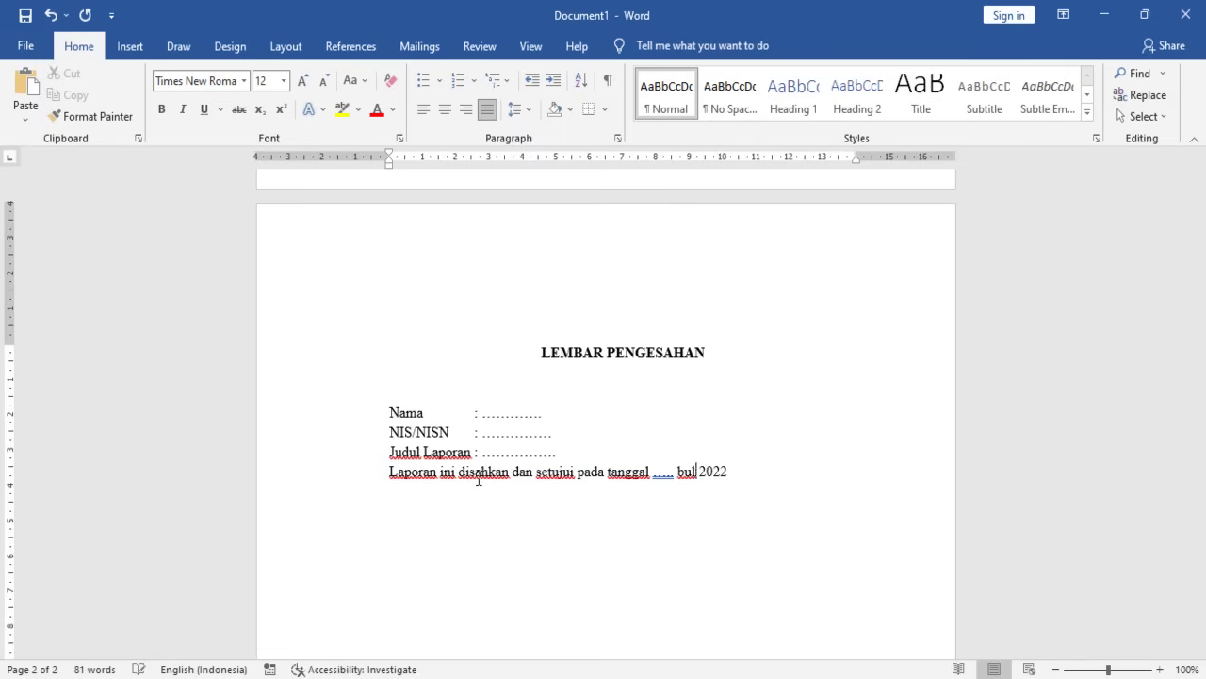
pyautogui.write('29 M')
pyautogui.press('BackSpace')
pyautogui.write('April')
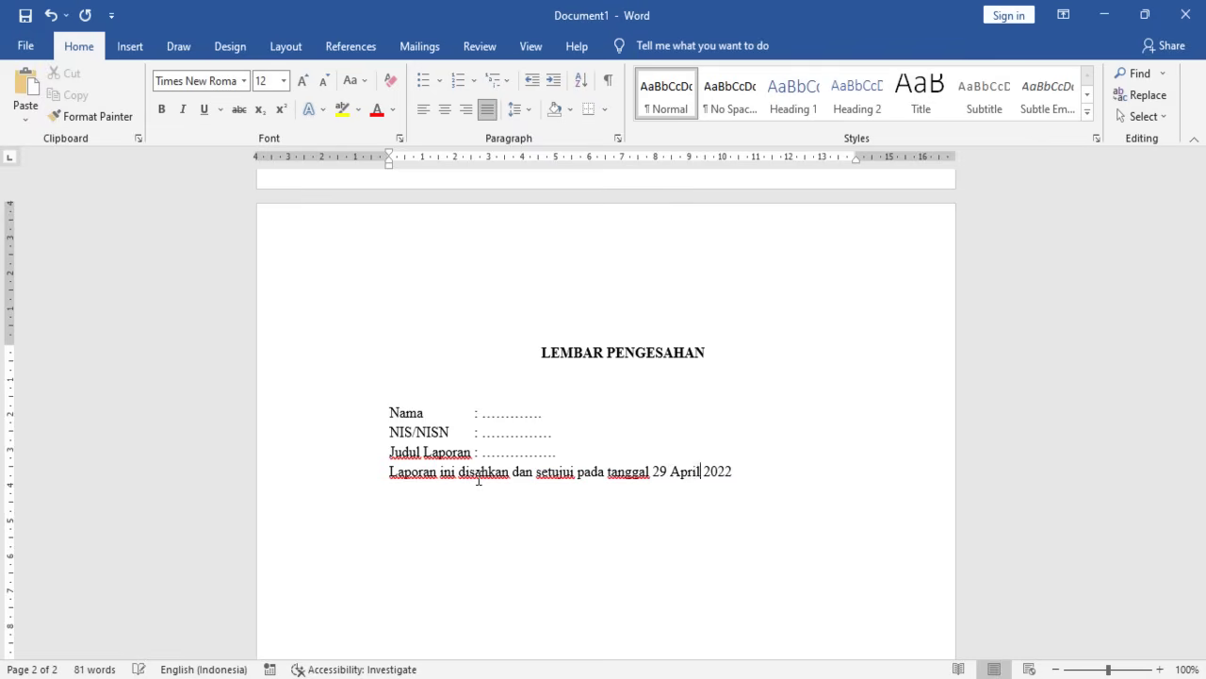
pyautogui.press('Right')
pyautogui.press('Right')
pyautogui.write('.')
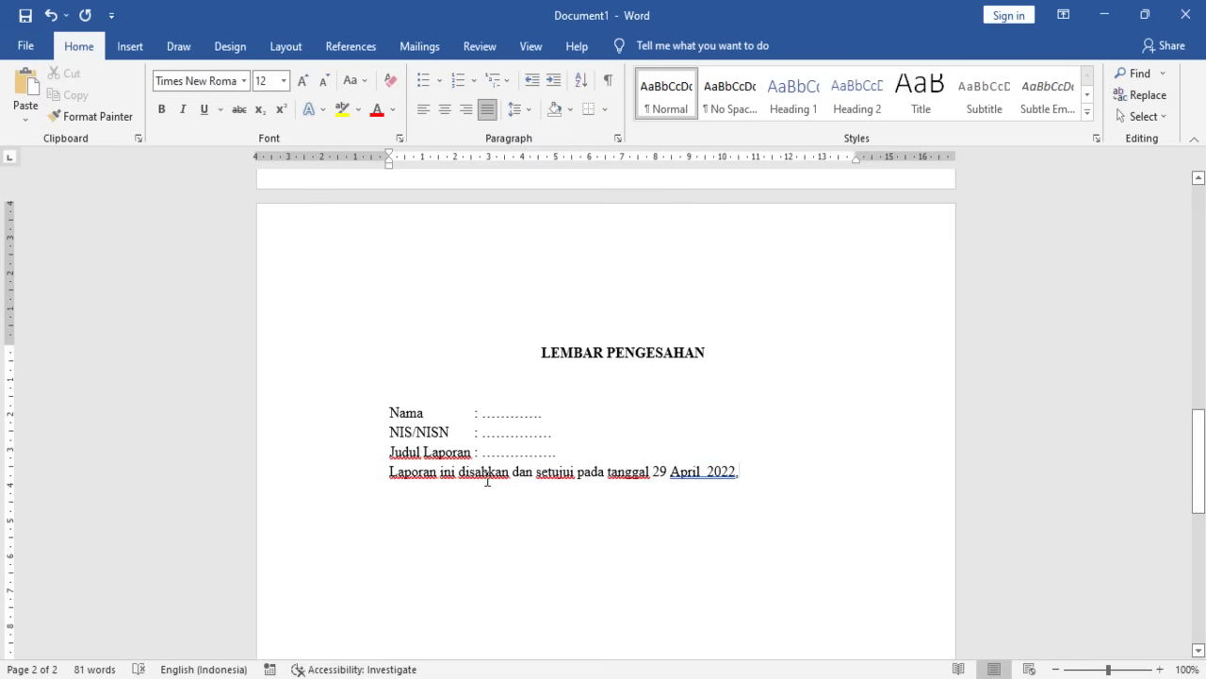
pyautogui.rightClick(722, 473)
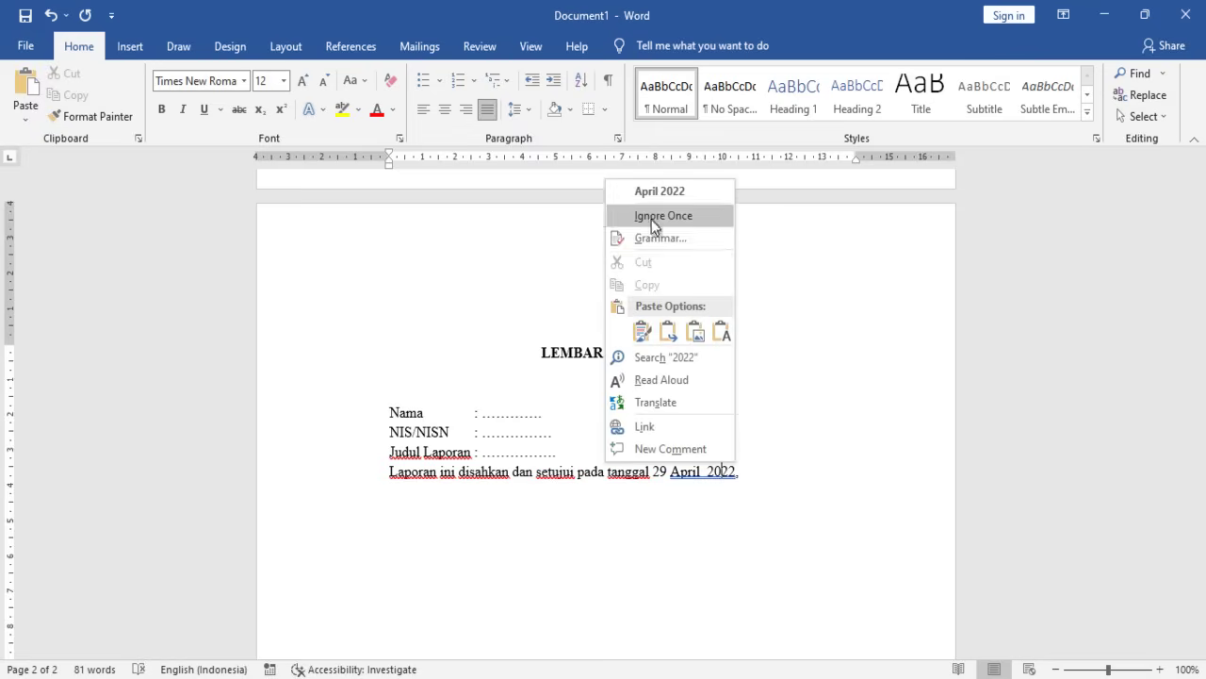
# - Fix the 'April 2022' spacing and insert 'disusun sebagai syarat mengikuti uji kompetensi keahlian dan ujian nasional, laporan ini'
pyautogui.click(650, 193)
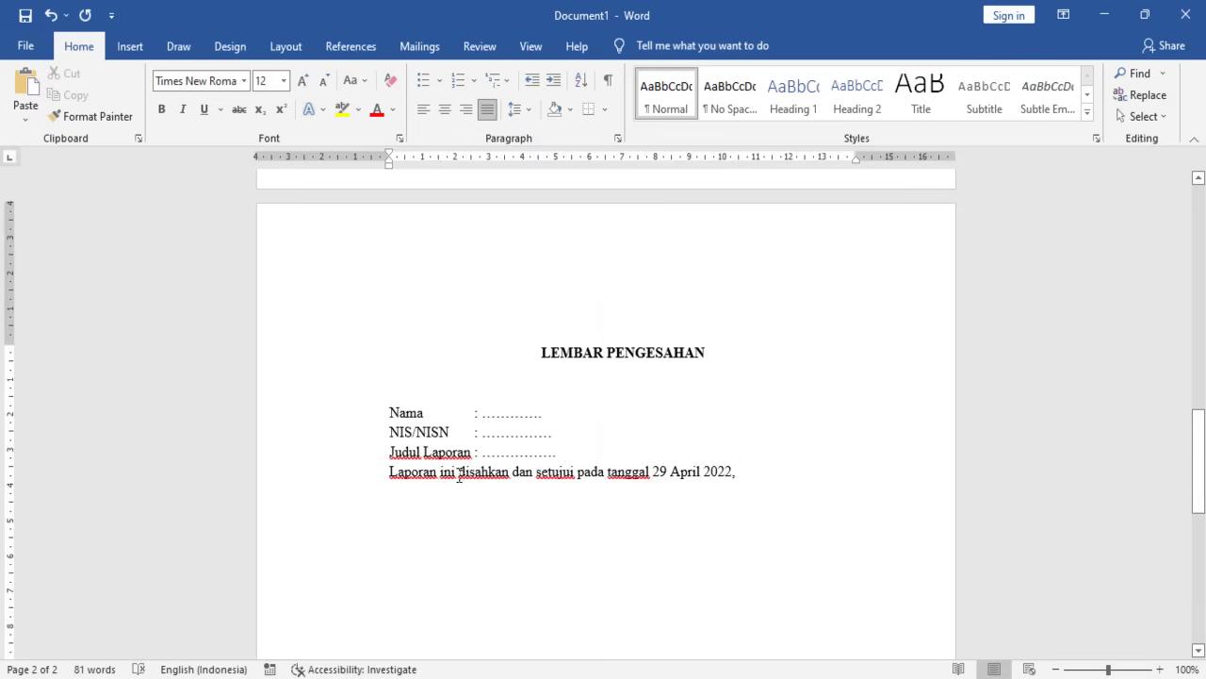
pyautogui.write('di')
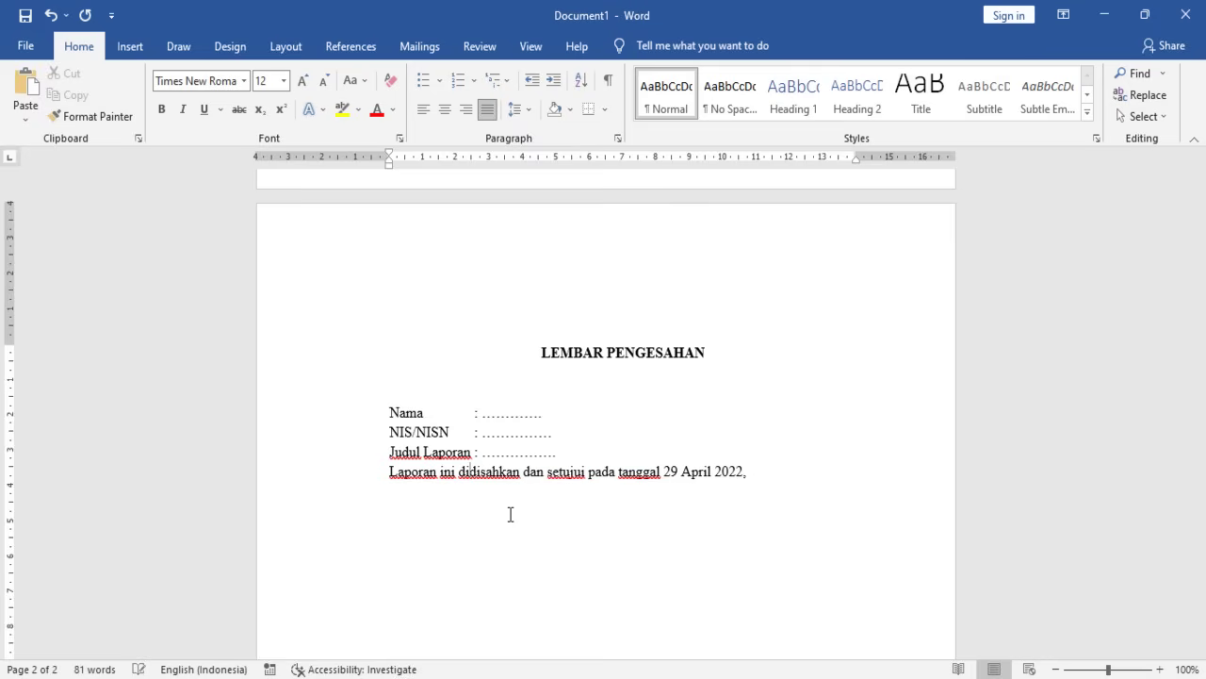
pyautogui.write('usus')
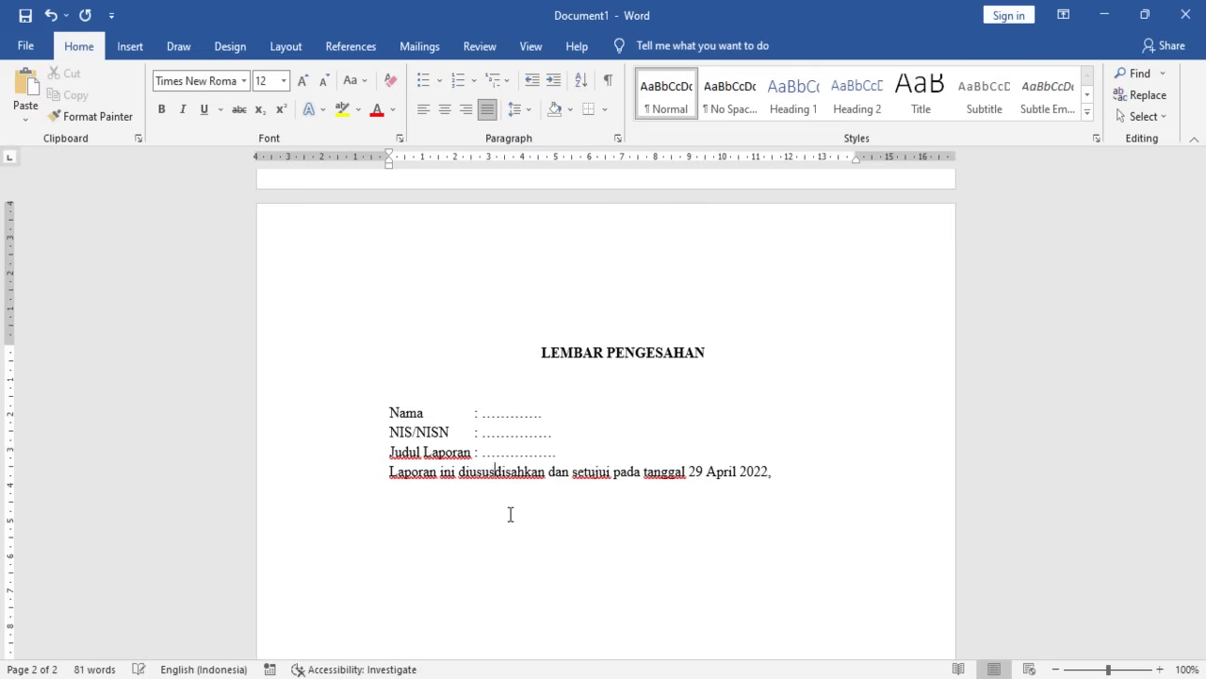
pyautogui.press('BackSpace')
pyautogui.press('BackSpace')
pyautogui.press('BackSpace')
pyautogui.press('BackSpace')
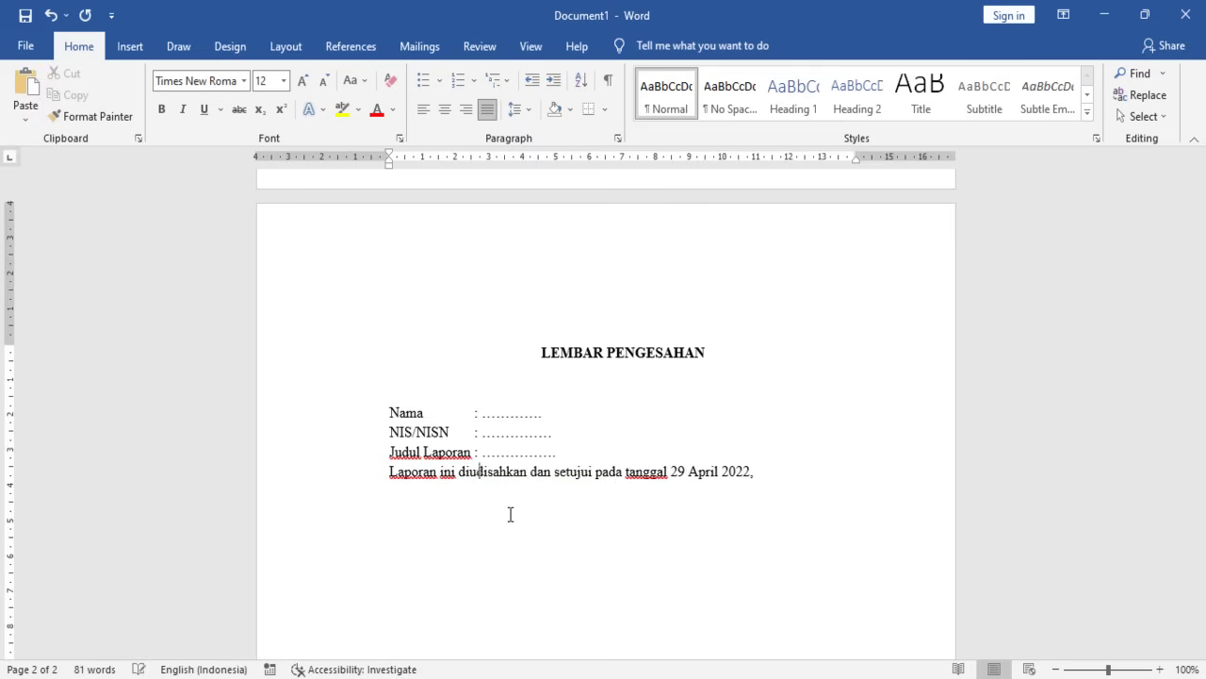
pyautogui.write('susun')
pyautogui.write(' sebagai sya')
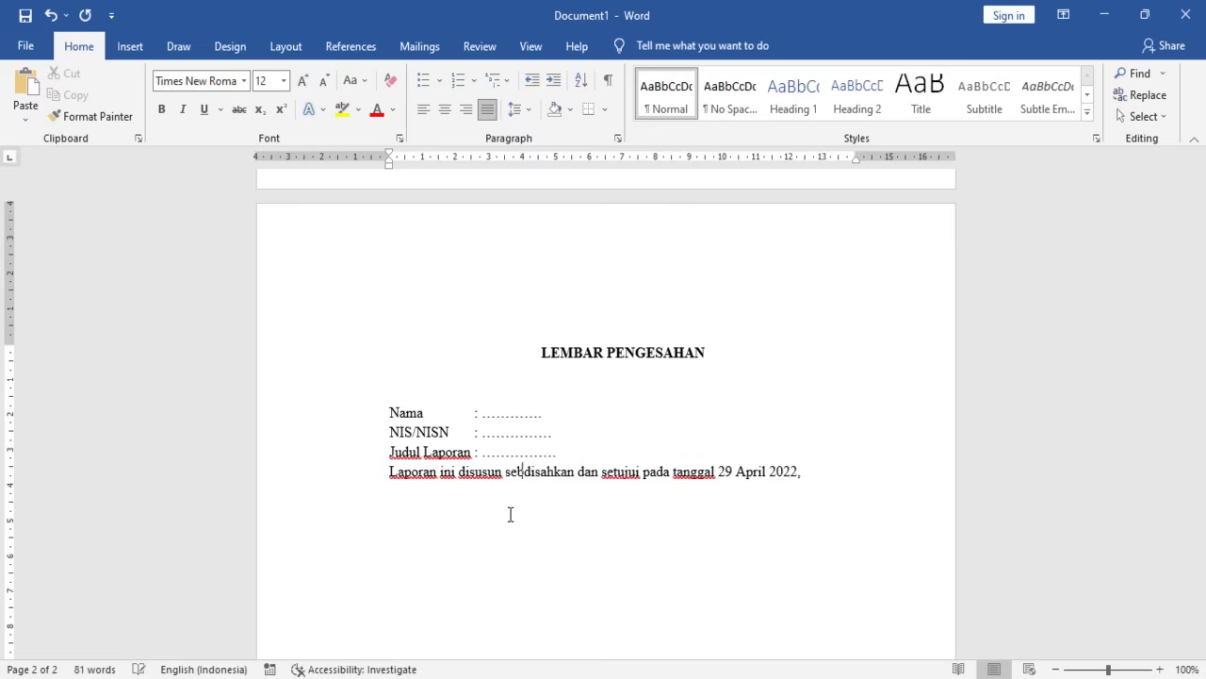
pyautogui.write('rat')
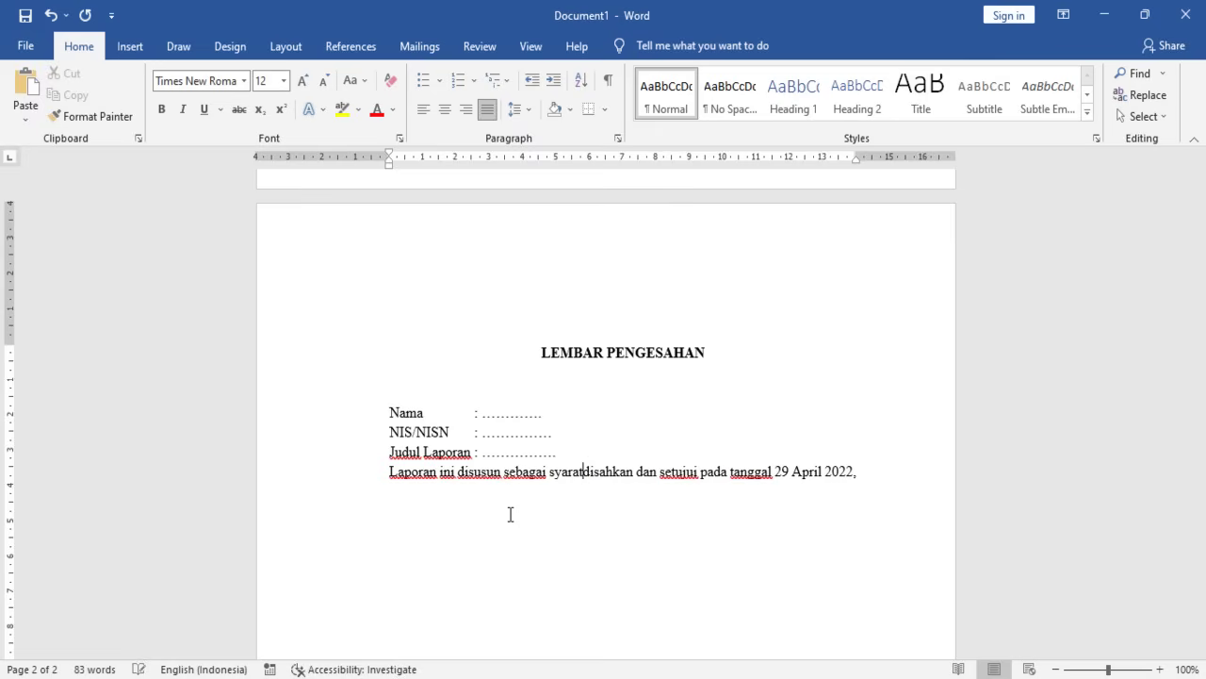
pyautogui.write(' mengikuti ')
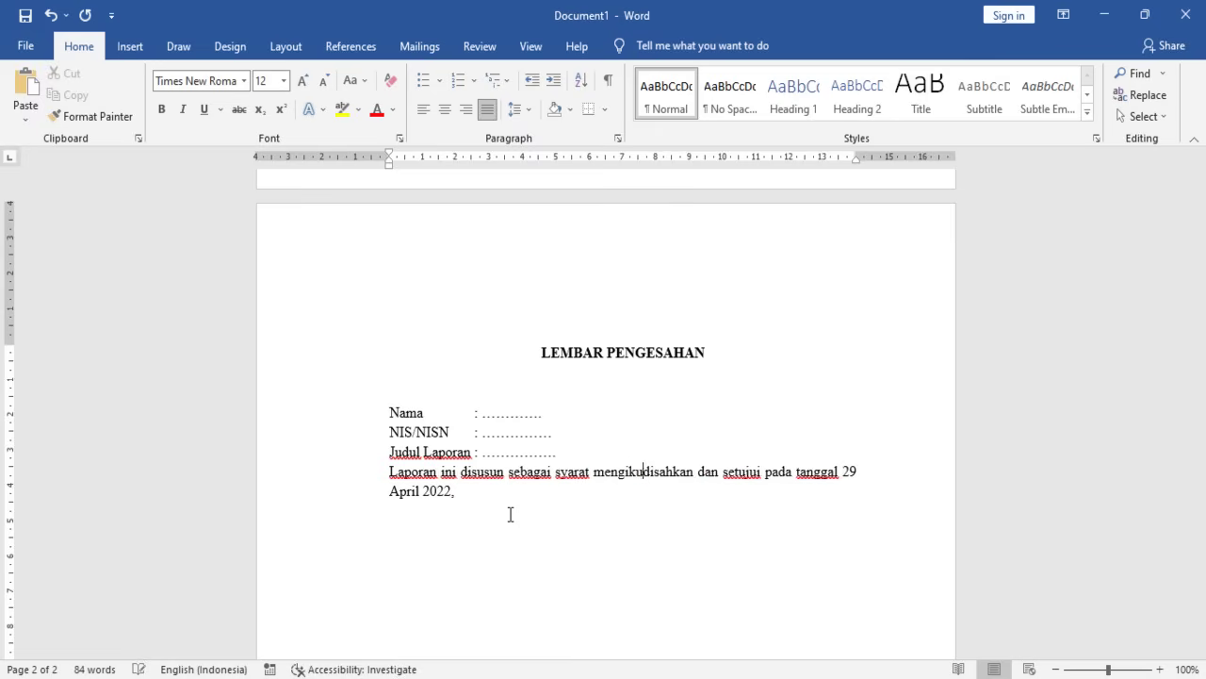
pyautogui.write('uji')
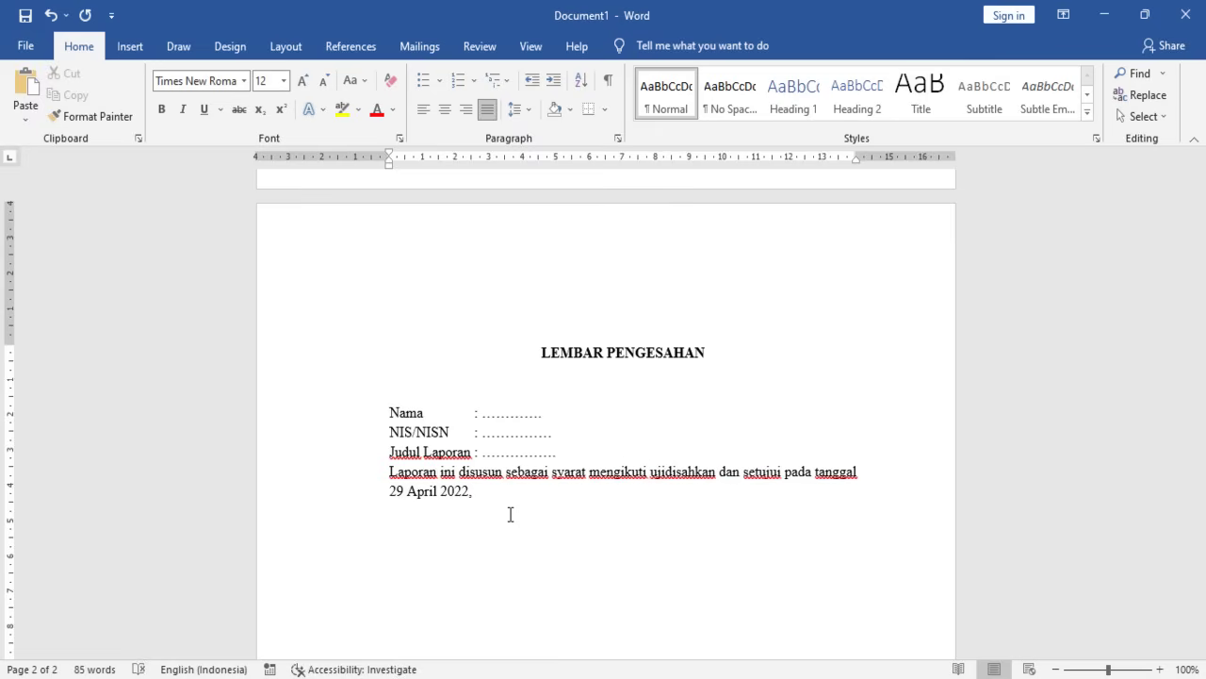
pyautogui.write(' kom')
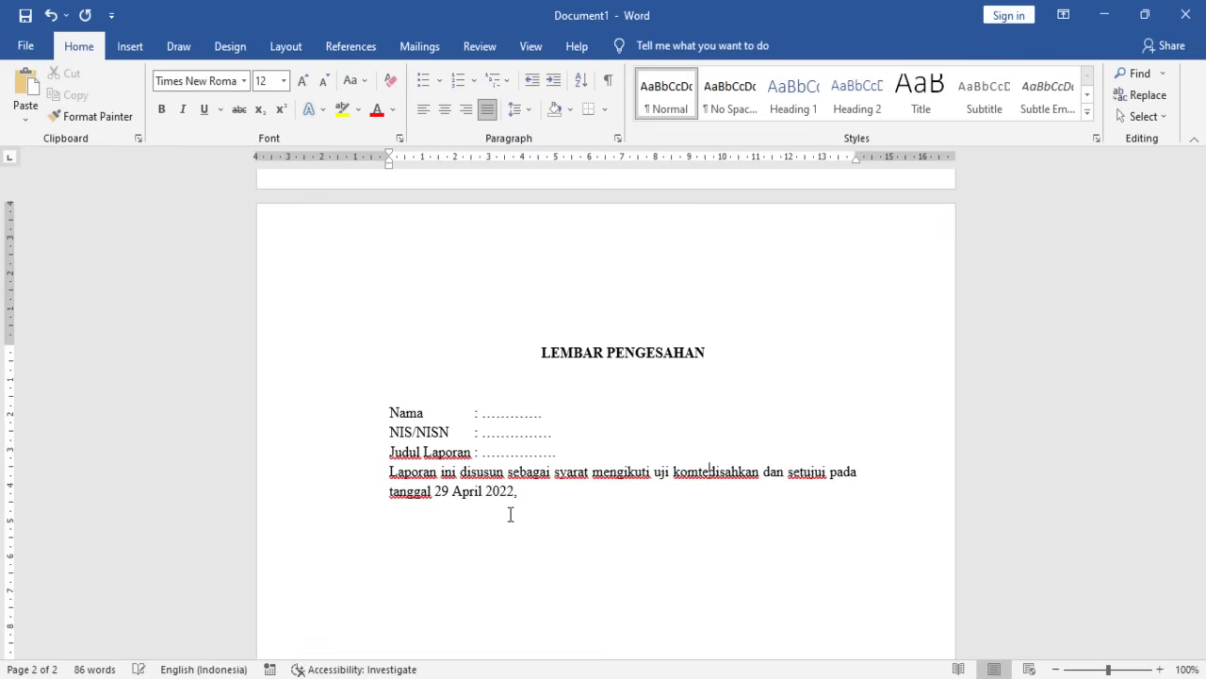
pyautogui.write('pet')
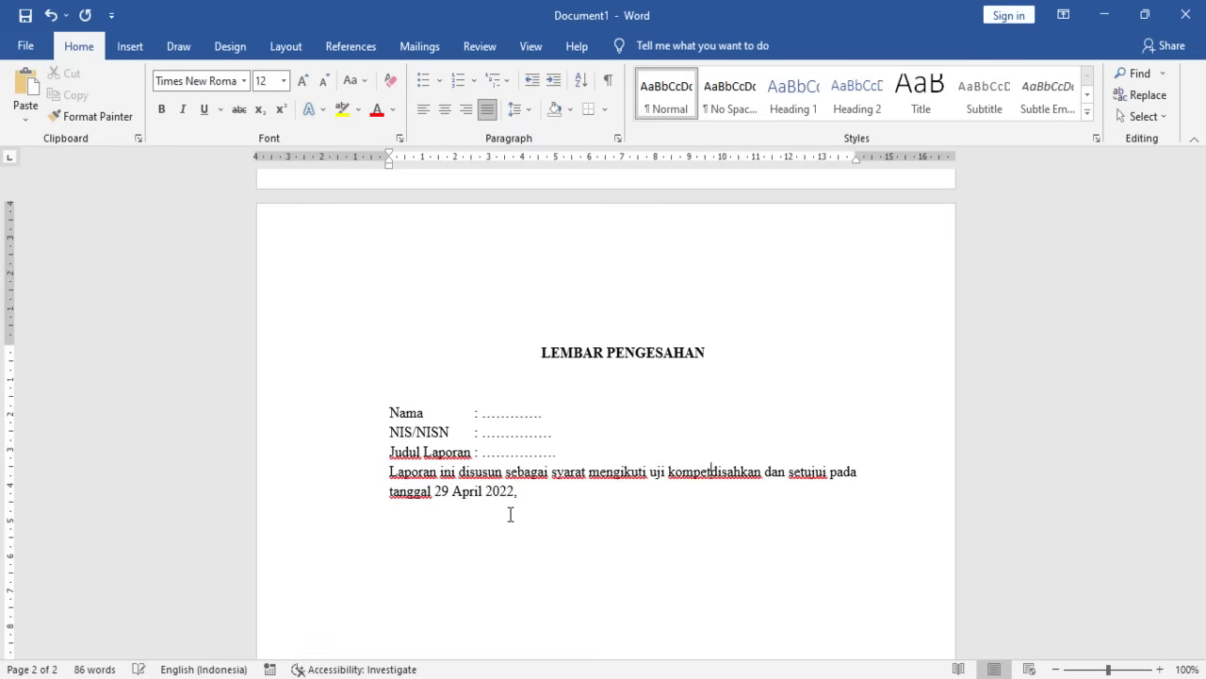
pyautogui.write('ensi ')
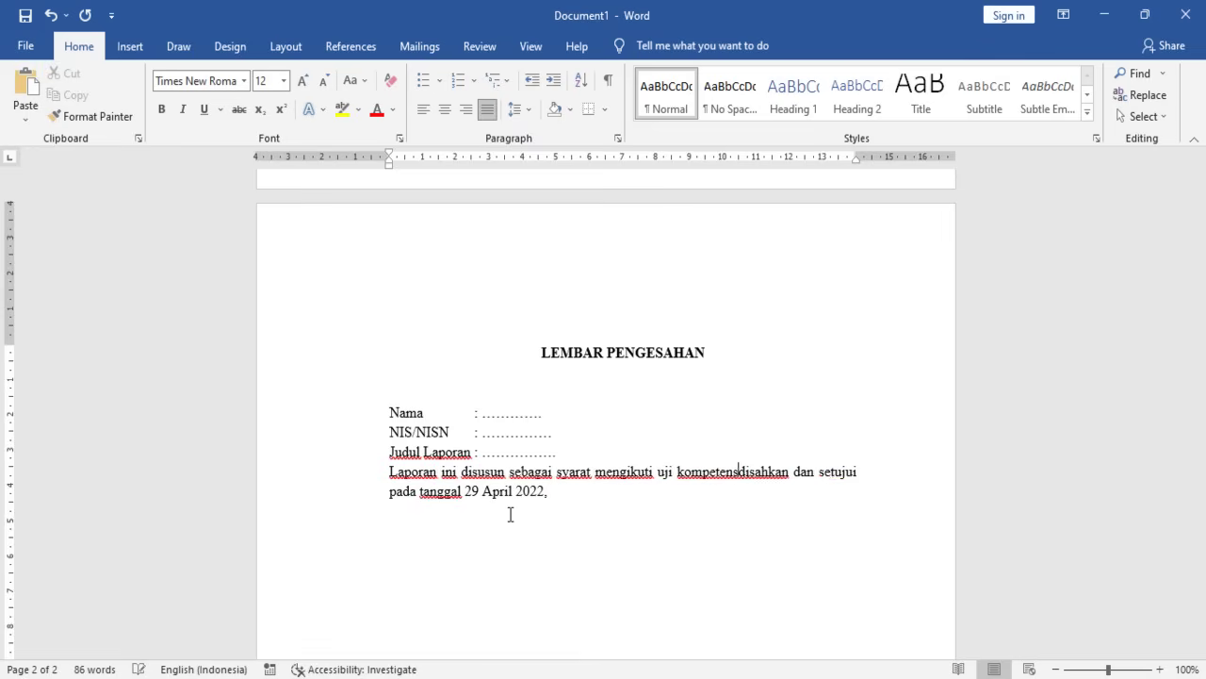
pyautogui.write('kea')
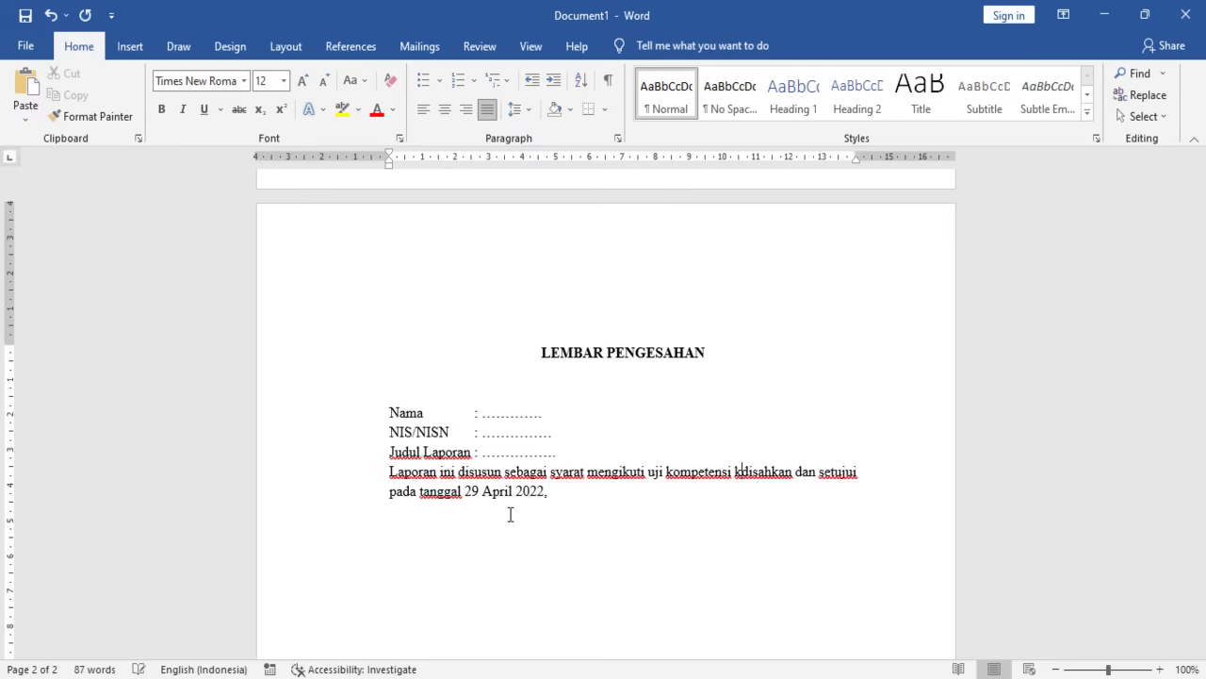
pyautogui.write('la')
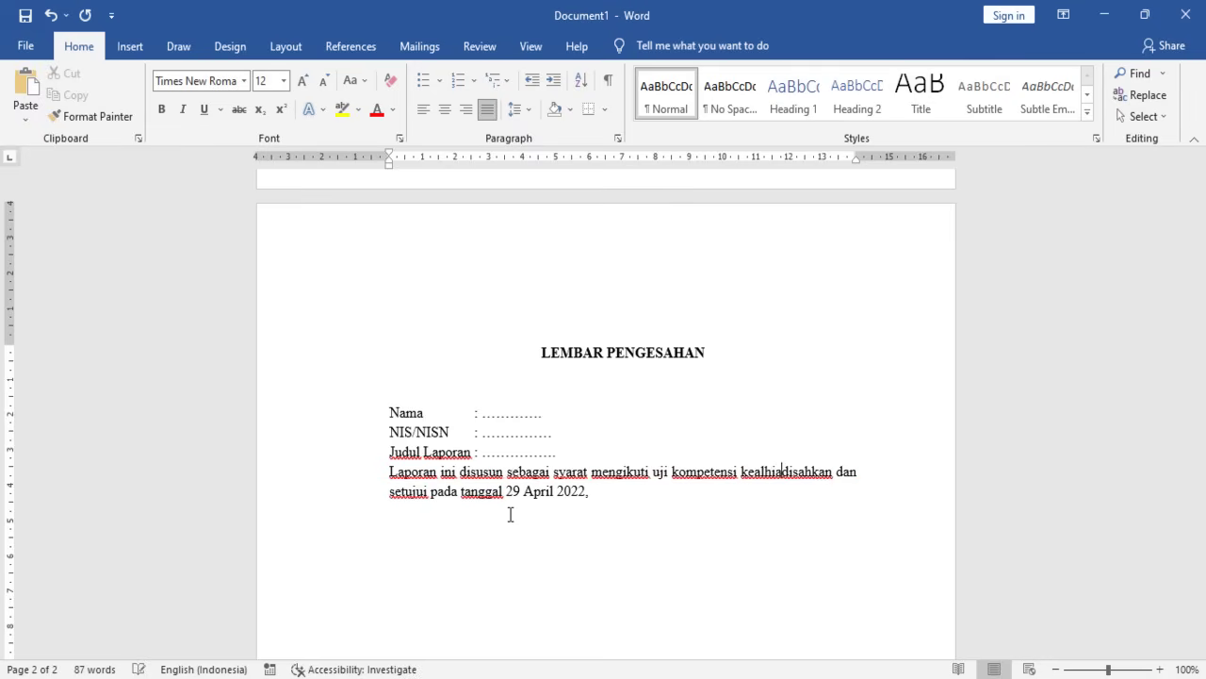
pyautogui.press('BackSpace')
pyautogui.press('BackSpace')
pyautogui.write('hlian ')
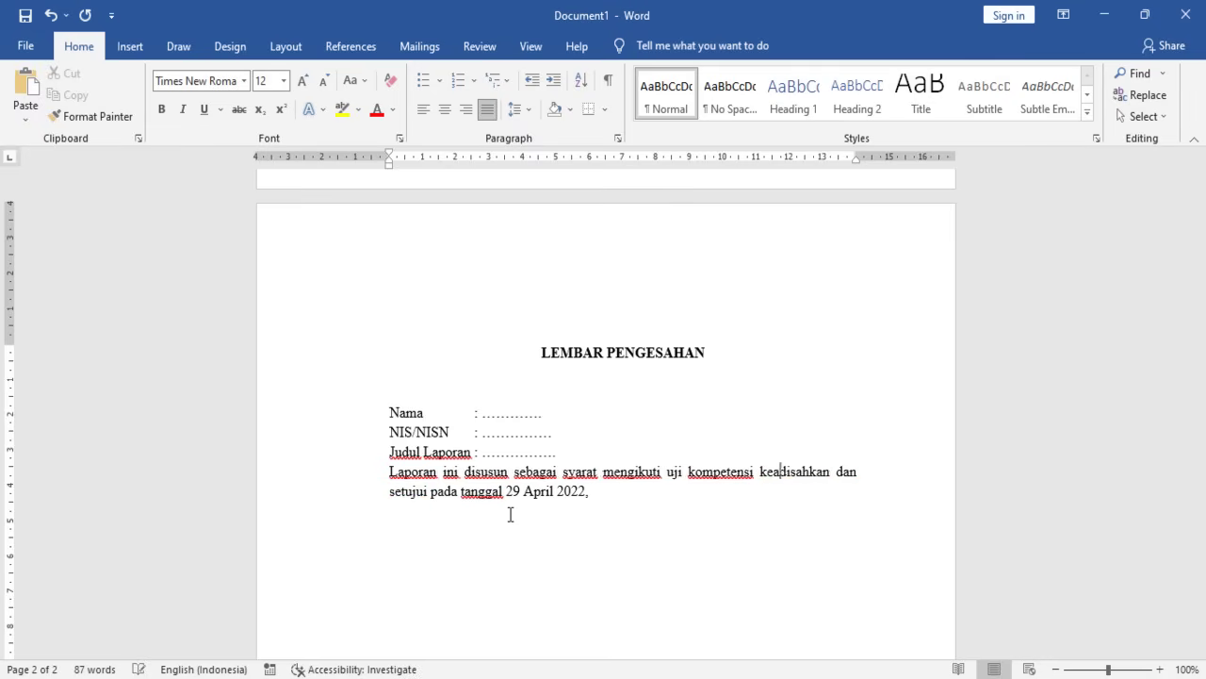
pyautogui.write('dan ')
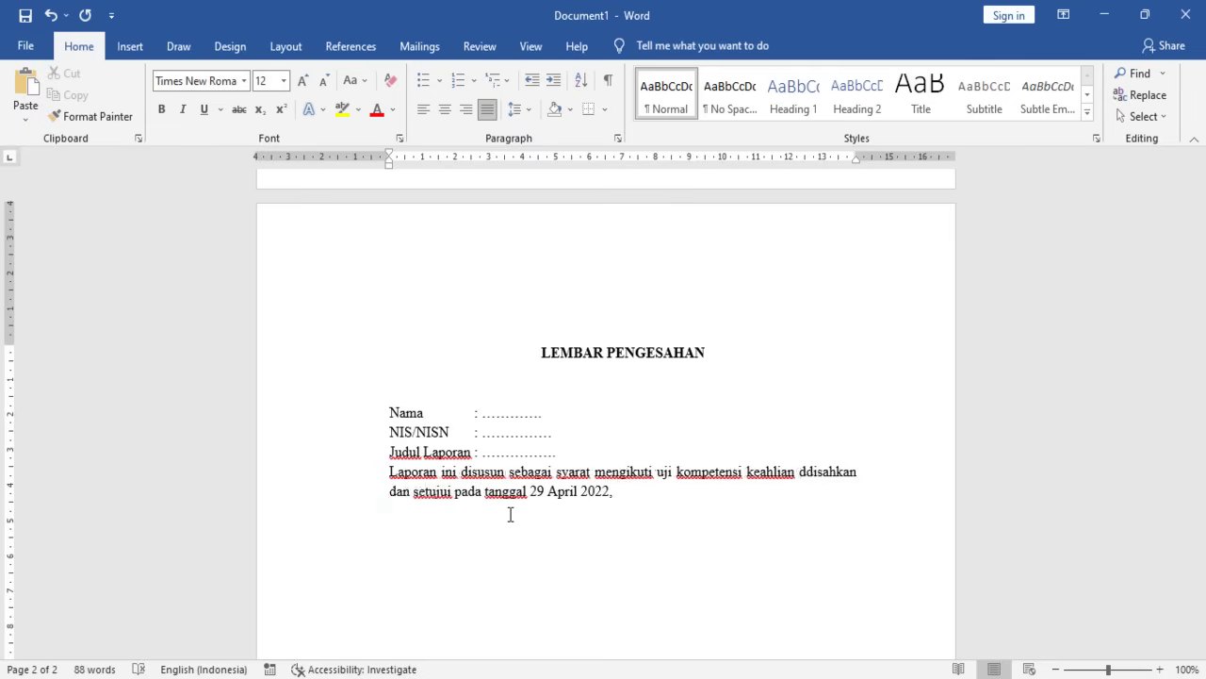
pyautogui.write('ujian ')
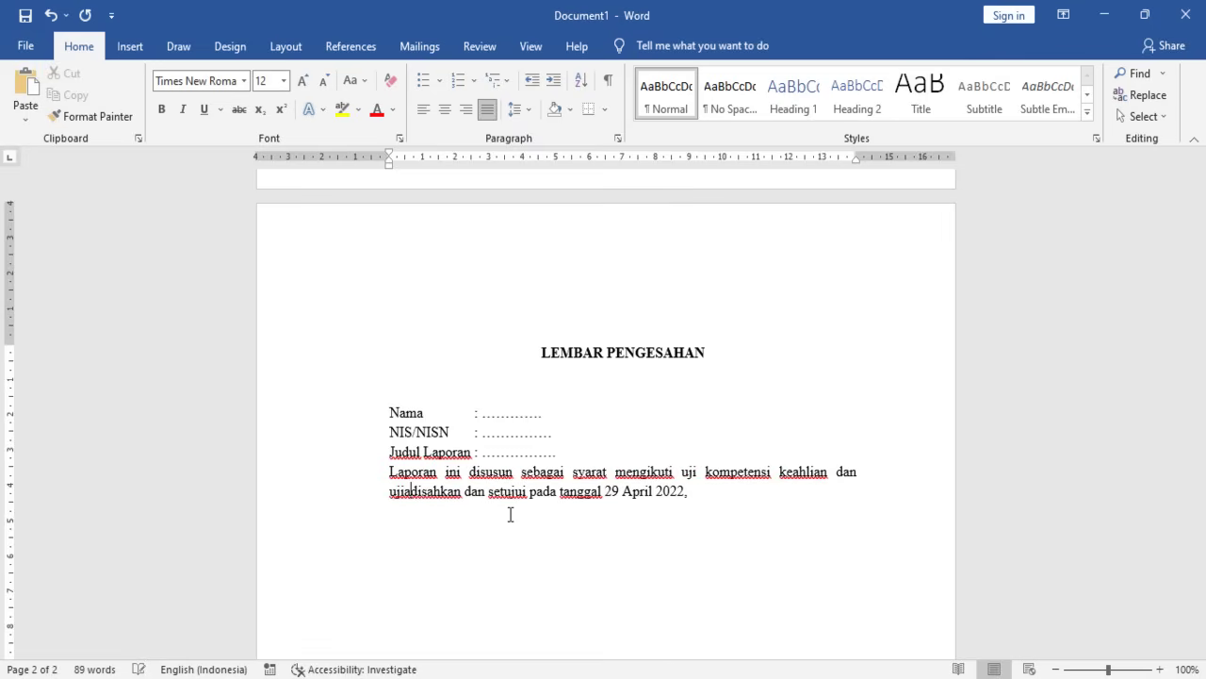
pyautogui.write('nasional')
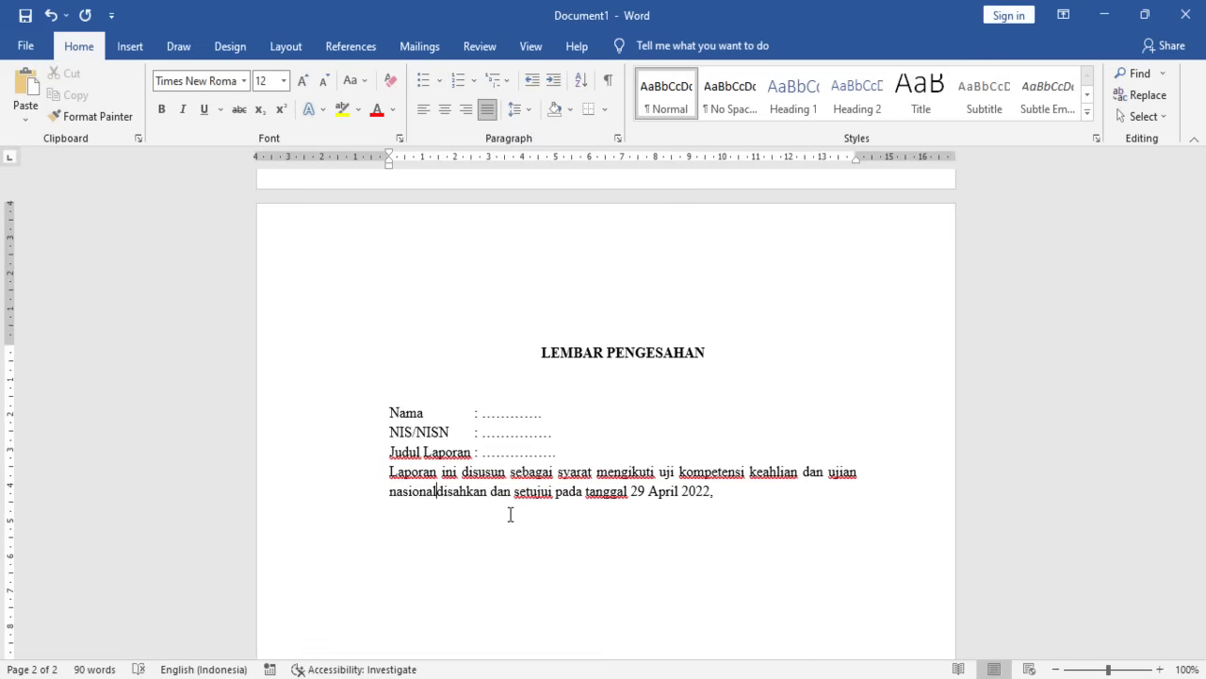
pyautogui.write('. ')
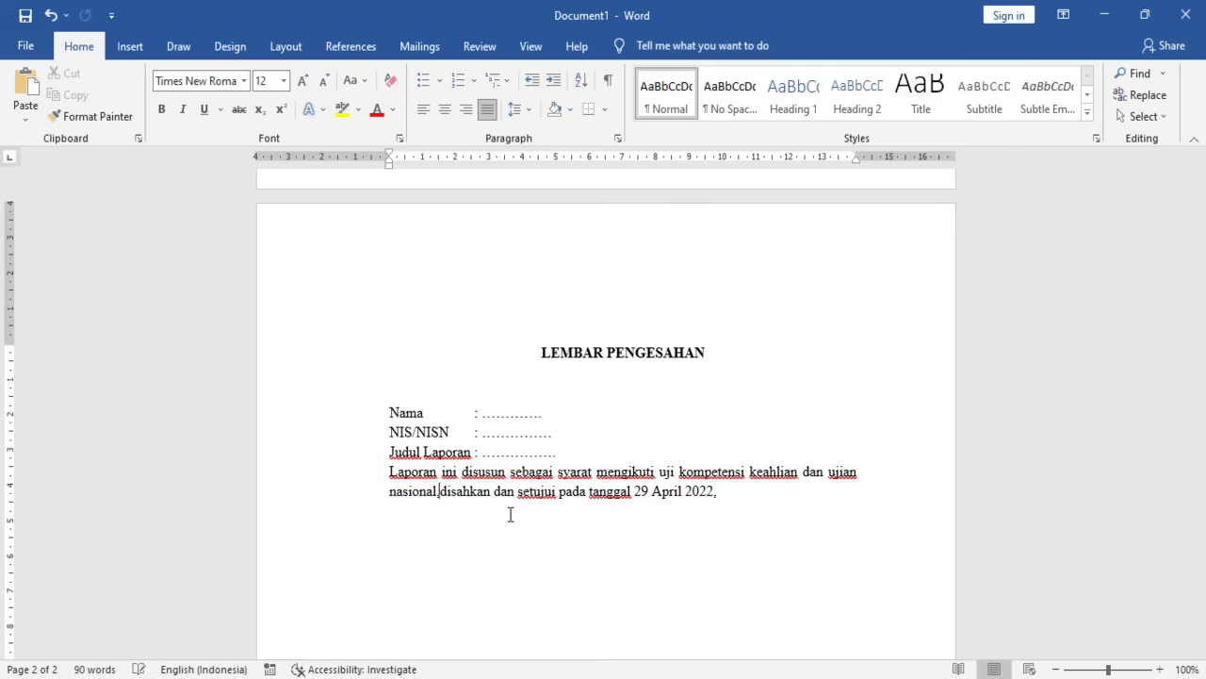
pyautogui.write('lpao')
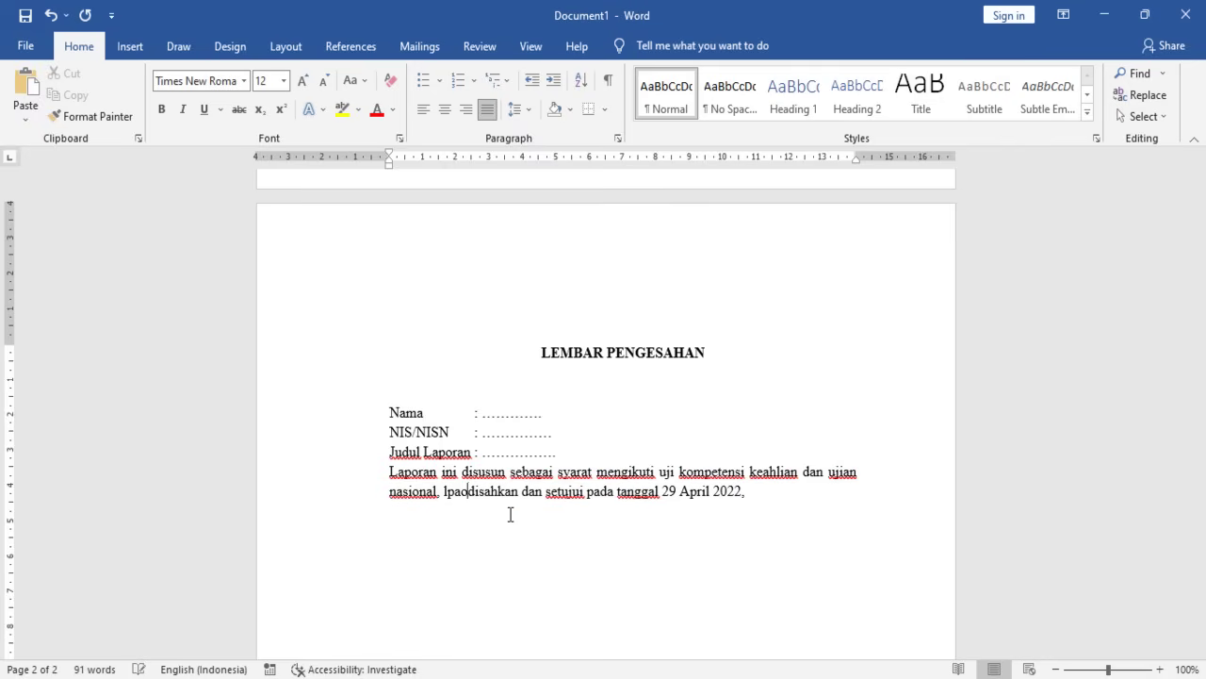
pyautogui.press('BackSpace')
pyautogui.press('BackSpace')
pyautogui.press('BackSpace')
pyautogui.write('aporna ')
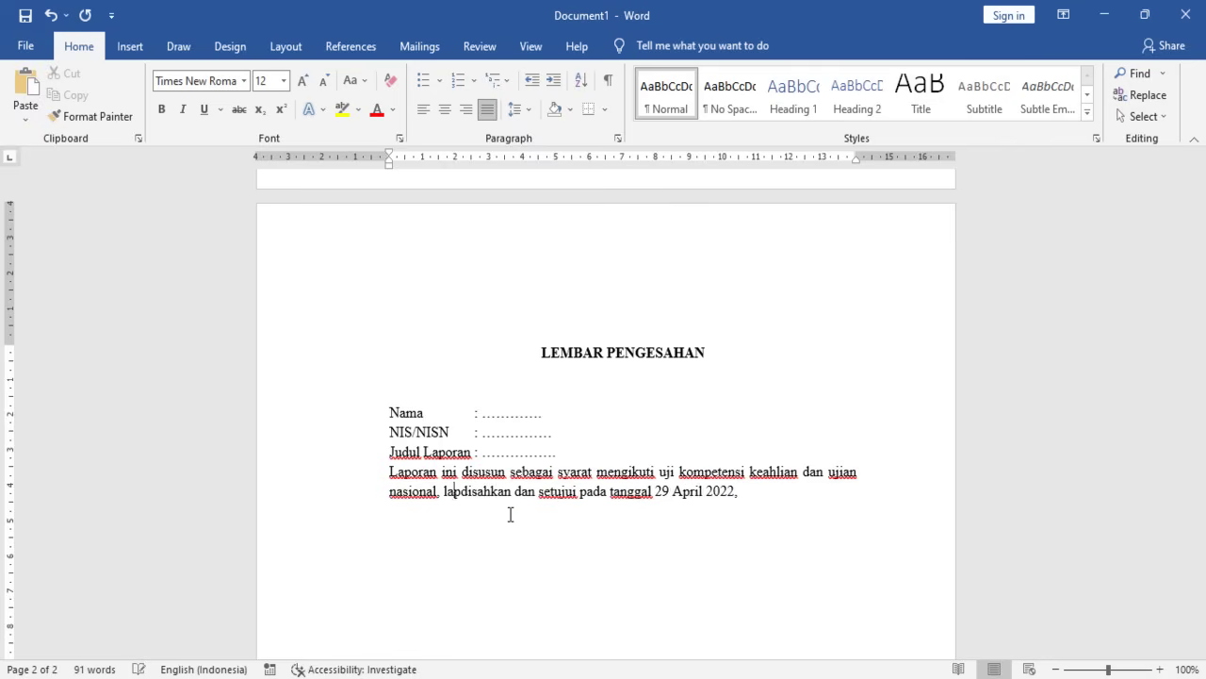
pyautogui.write('ini')
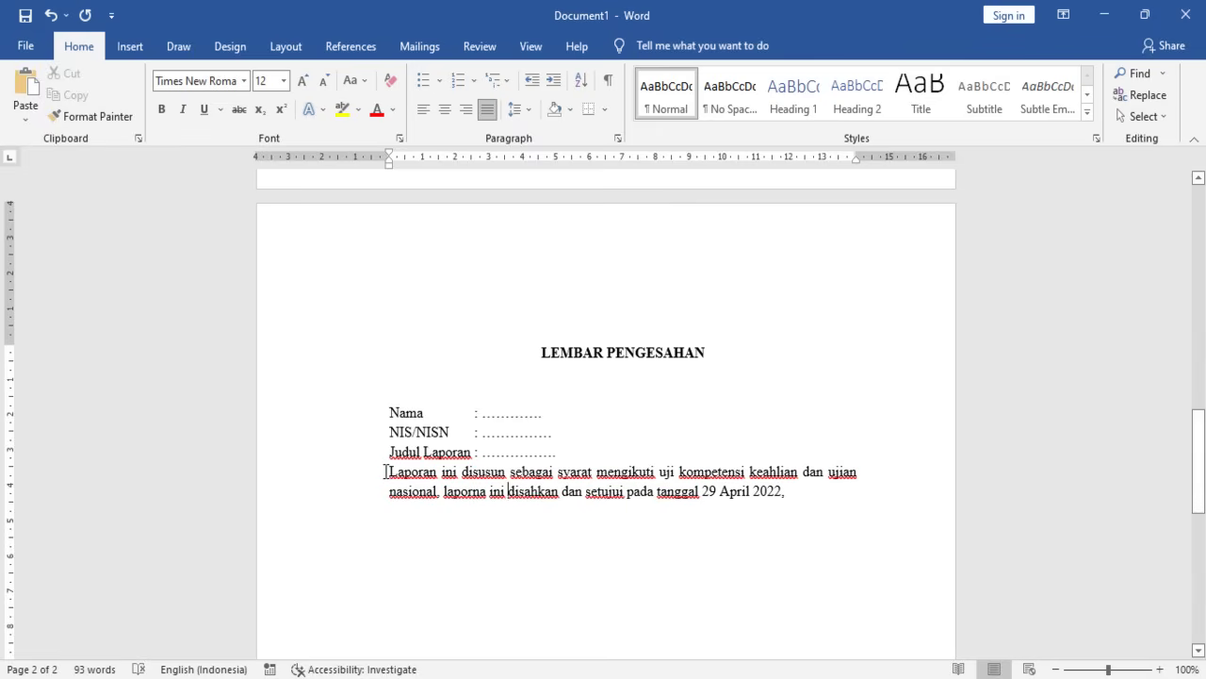
# - Add empty lines beneath the approval sentence ending '29 April 2022'
pyautogui.click(385, 471)
pyautogui.scroll(-1, 692, 490)
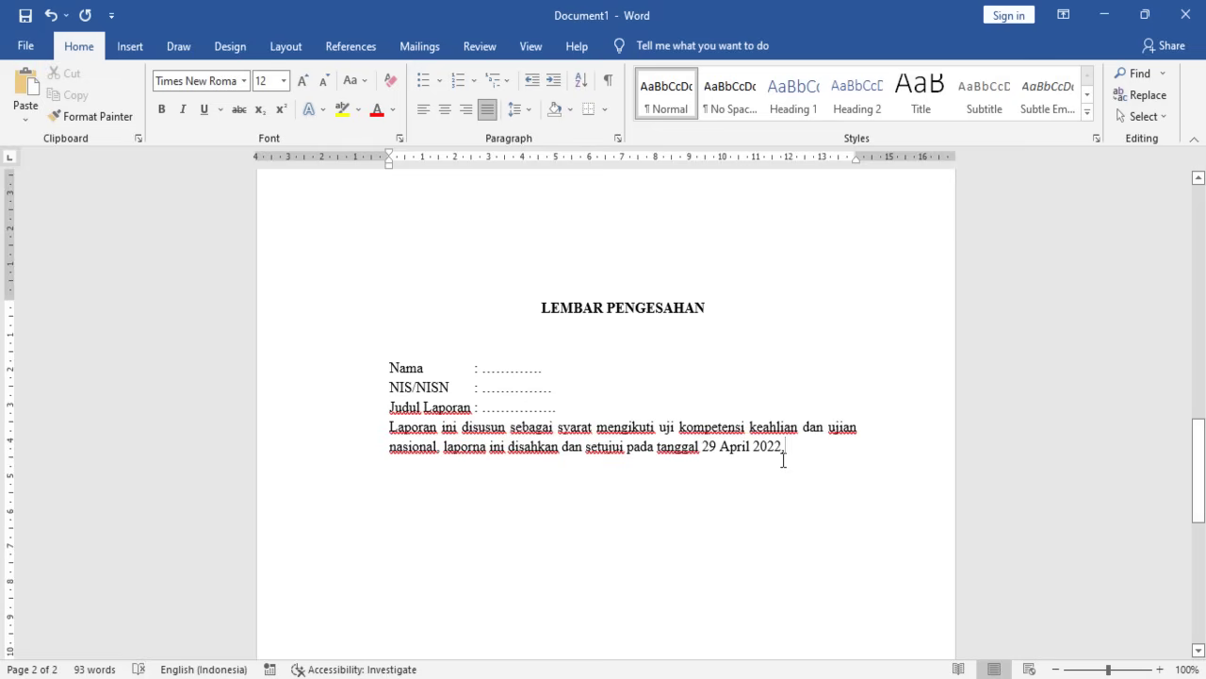
pyautogui.press('Return')
pyautogui.press('Return')
pyautogui.press('Return')
pyautogui.press('Return')
pyautogui.press('Return')
pyautogui.press('Return')
pyautogui.scroll(-1, 522, 437)
pyautogui.scroll(-2, 520, 442)
pyautogui.scroll(1, 518, 442)
pyautogui.scroll(-1, 515, 445)
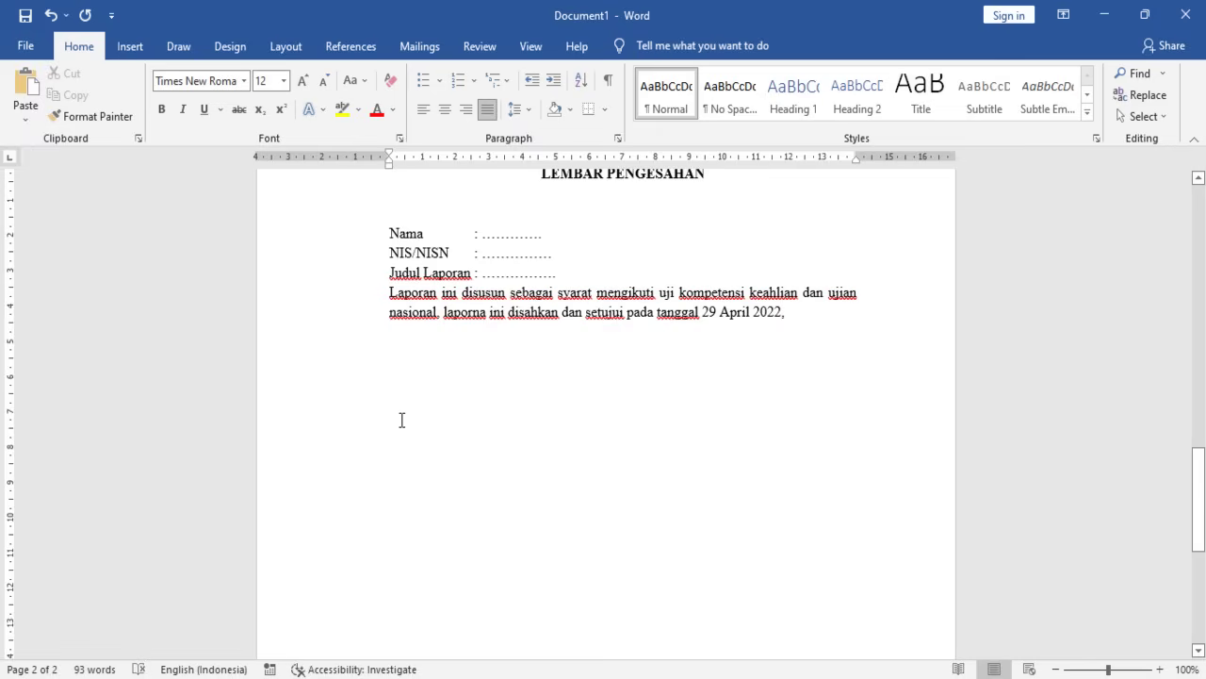
# - Copy the Nama/NIS/Kelas student details text box from the cover page
pyautogui.scroll(-2, 412, 423)
pyautogui.scroll(7, 406, 433)
pyautogui.scroll(6, 406, 433)
pyautogui.click(646, 311)
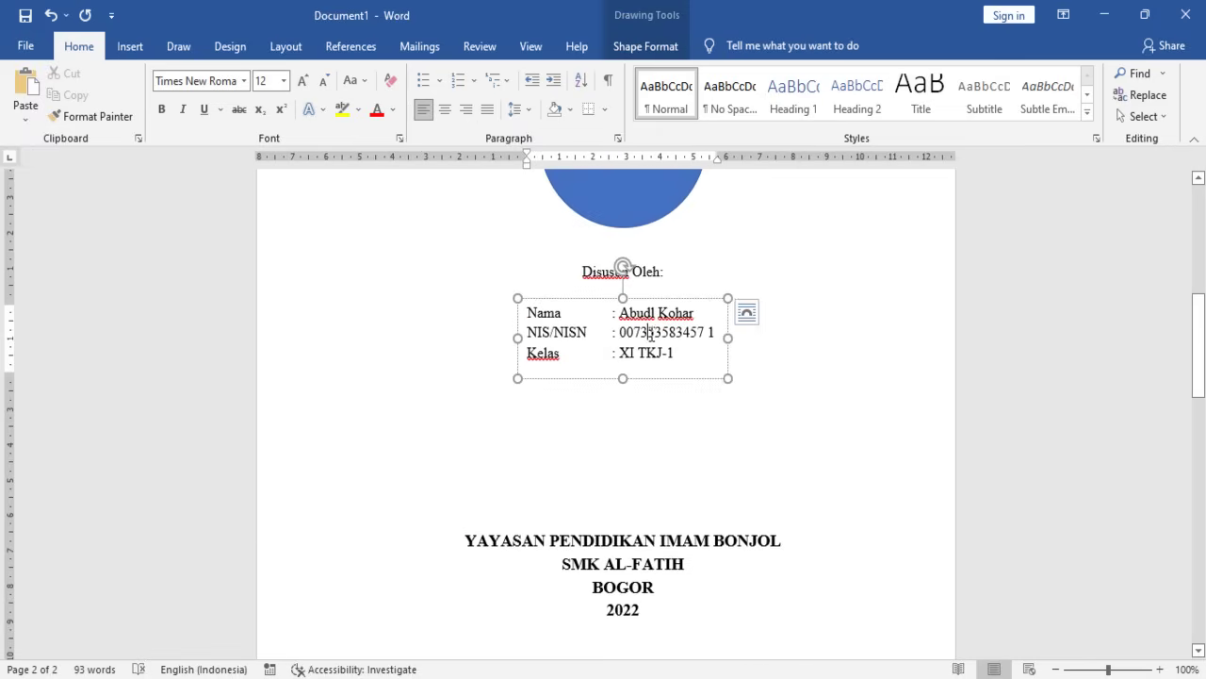
pyautogui.click(697, 299)
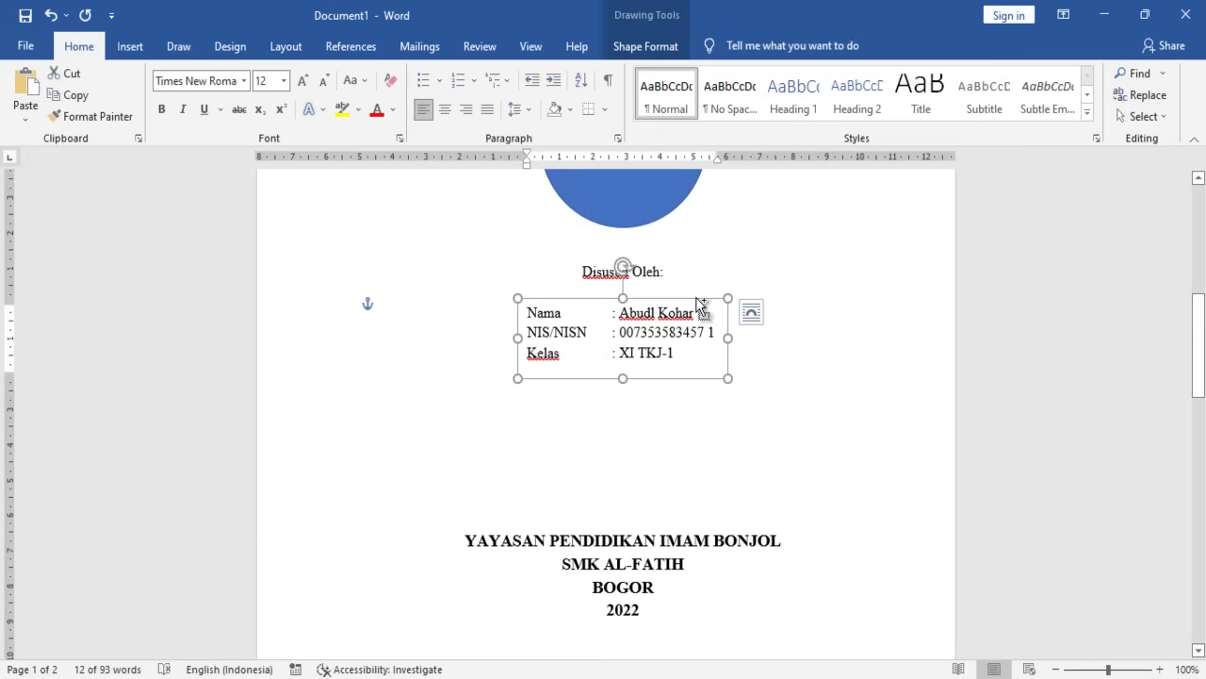
pyautogui.rightClick(697, 300)
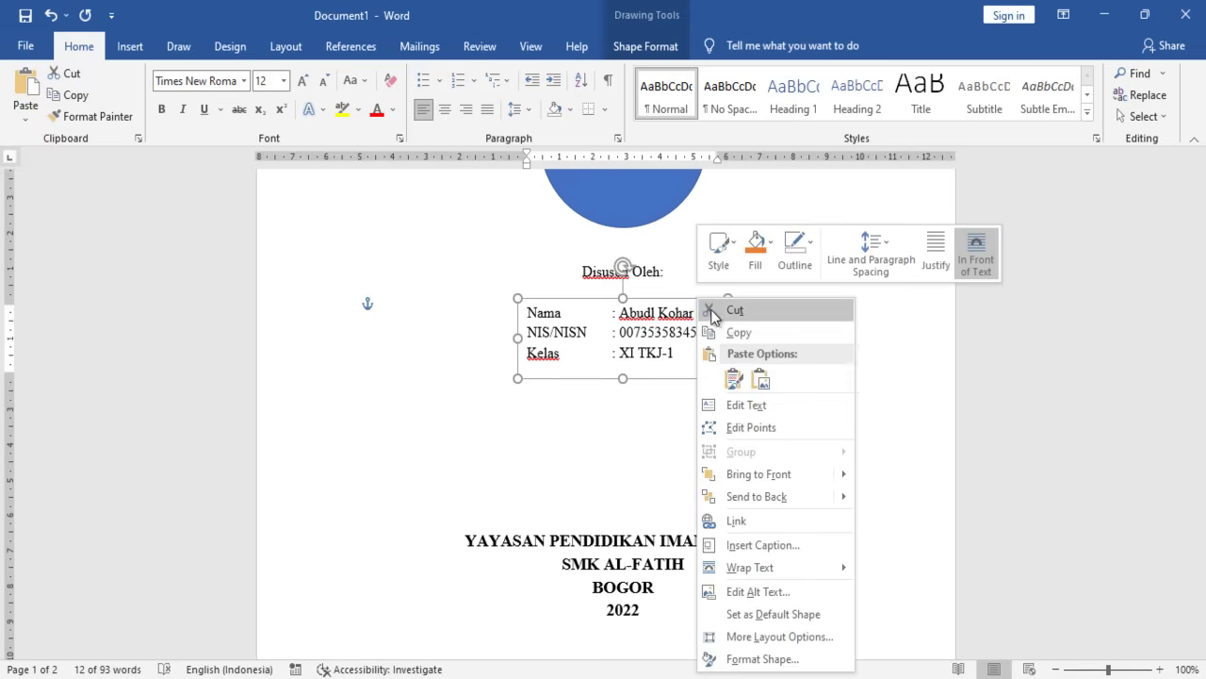
pyautogui.click(736, 334)
# - Return to the LEMBAR PENGESAHAN page and set the cursor below the approval paragraph
pyautogui.scroll(-10, 886, 409)
pyautogui.scroll(-5, 637, 508)
pyautogui.click(459, 334)
pyautogui.scroll(3, 452, 340)
# - Paste the copied text box under the approval paragraph, widen it across the page, and select its lines
pyautogui.click(446, 348)
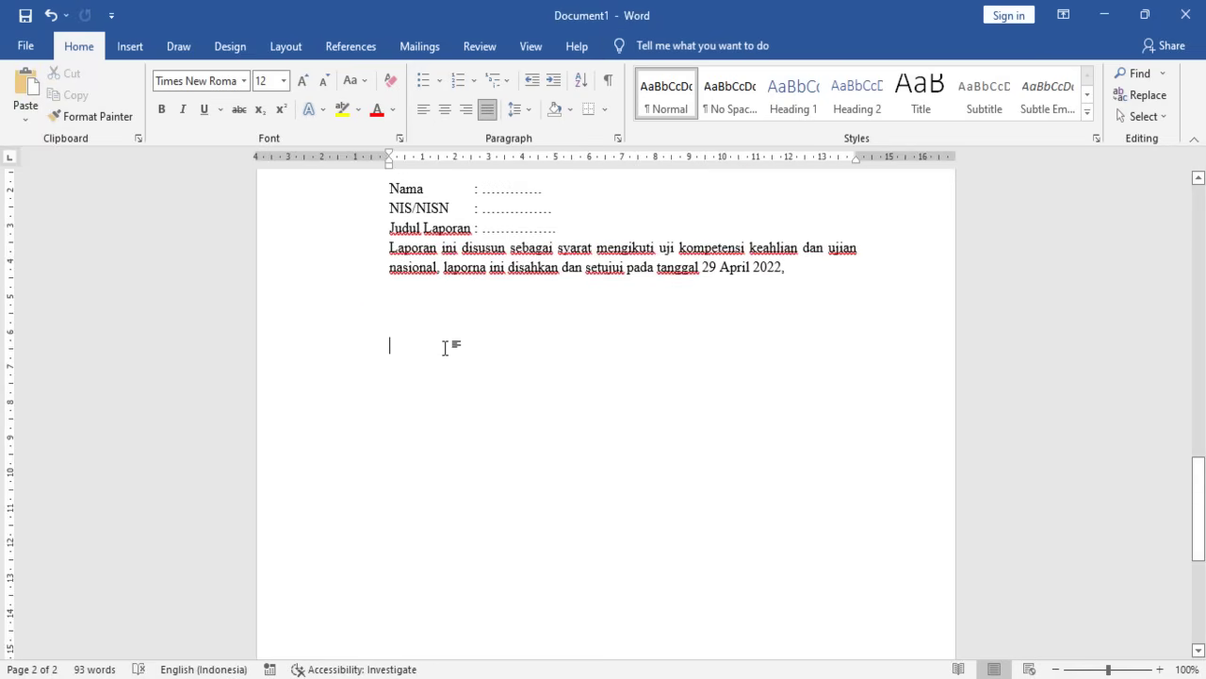
pyautogui.hotkey('ctrl', 'v')
pyautogui.moveTo(600, 375); pyautogui.dragTo(886, 372)
pyautogui.moveTo(546, 390); pyautogui.dragTo(397, 351)
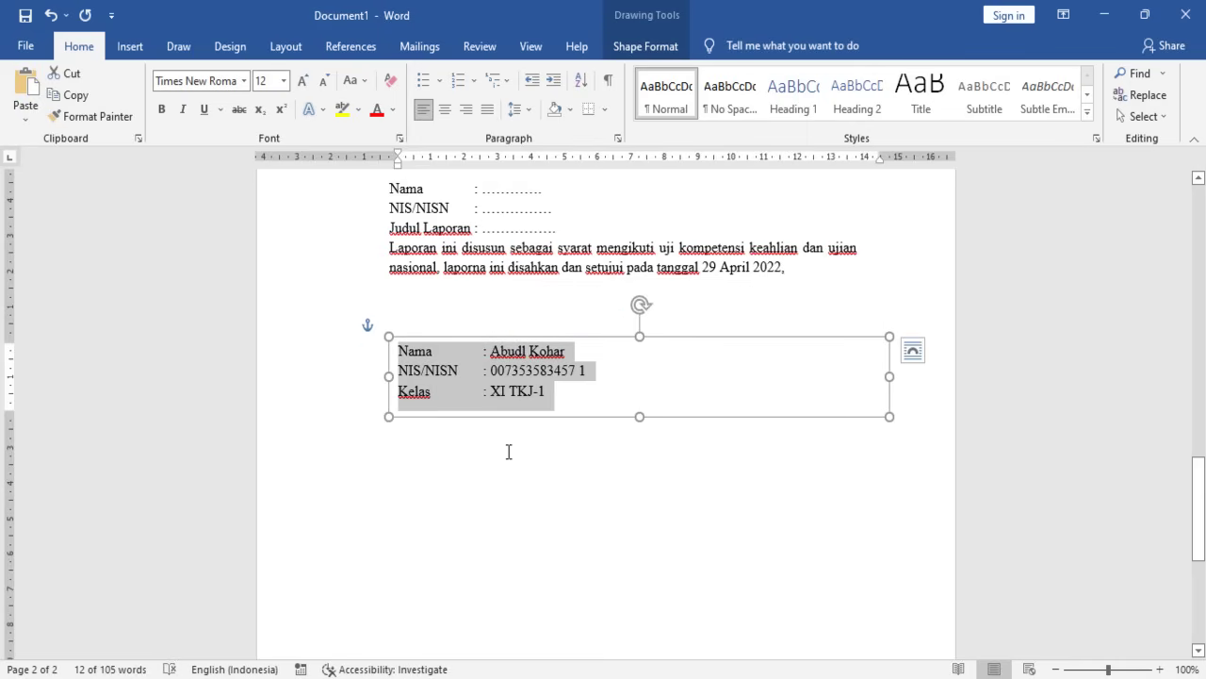
# - Replace the box text with tab-separated headings 'Pembimbing Perusahaan' and 'Guru Pembimbing'
pyautogui.write('Guru')
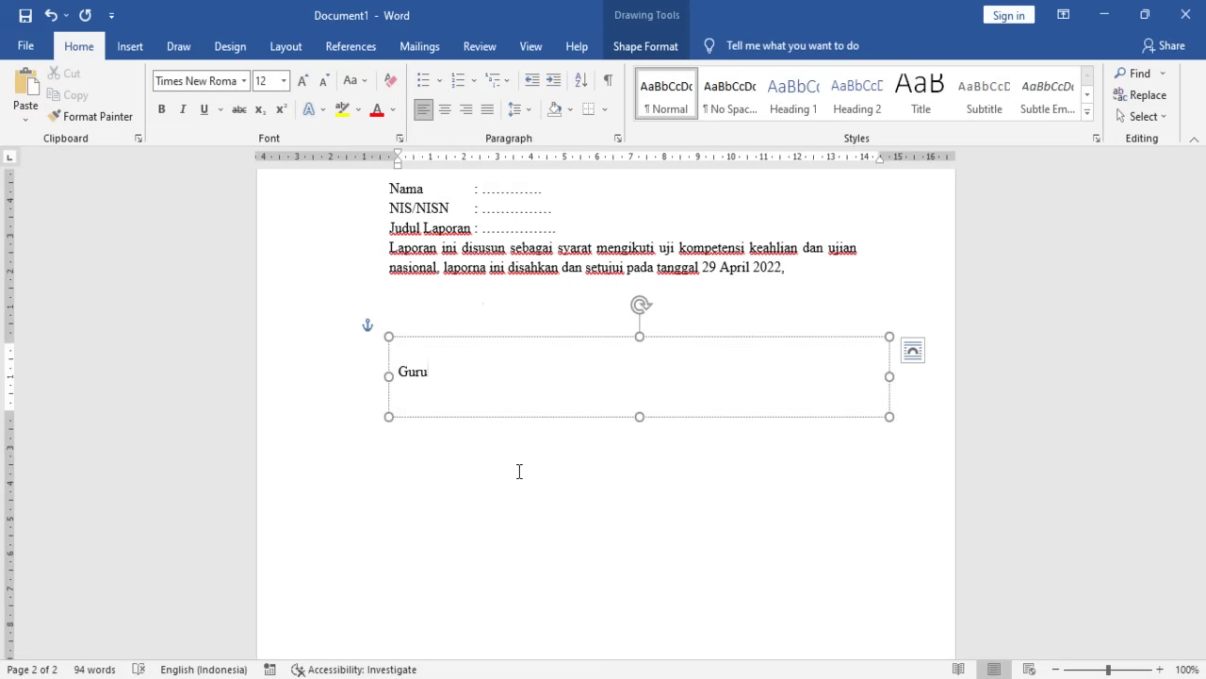
pyautogui.press('BackSpace')
pyautogui.press('BackSpace')
pyautogui.press('BackSpace')
pyautogui.write('Pembimbing')
pyautogui.press('BackSpace')
pyautogui.press('BackSpace')
pyautogui.press('BackSpace')
pyautogui.press('BackSpace')
pyautogui.write('bing Perusahaan\t')
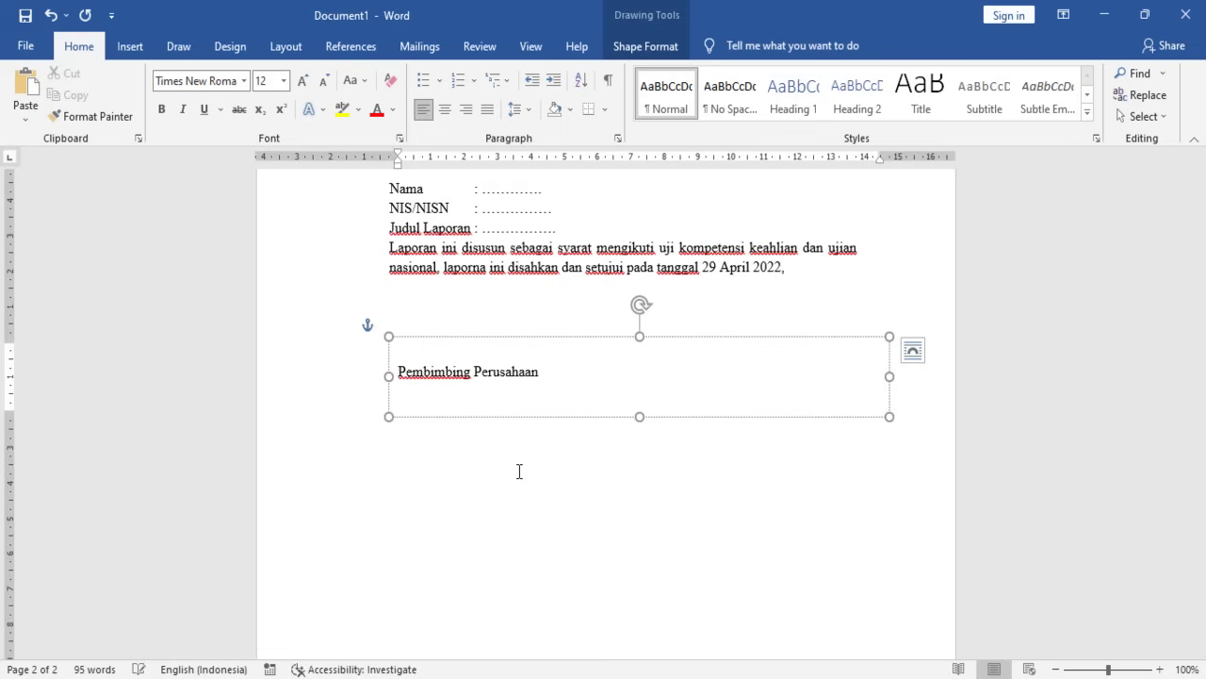
pyautogui.write('P')
pyautogui.press('BackSpace')
pyautogui.write('Guru Pembimbing')
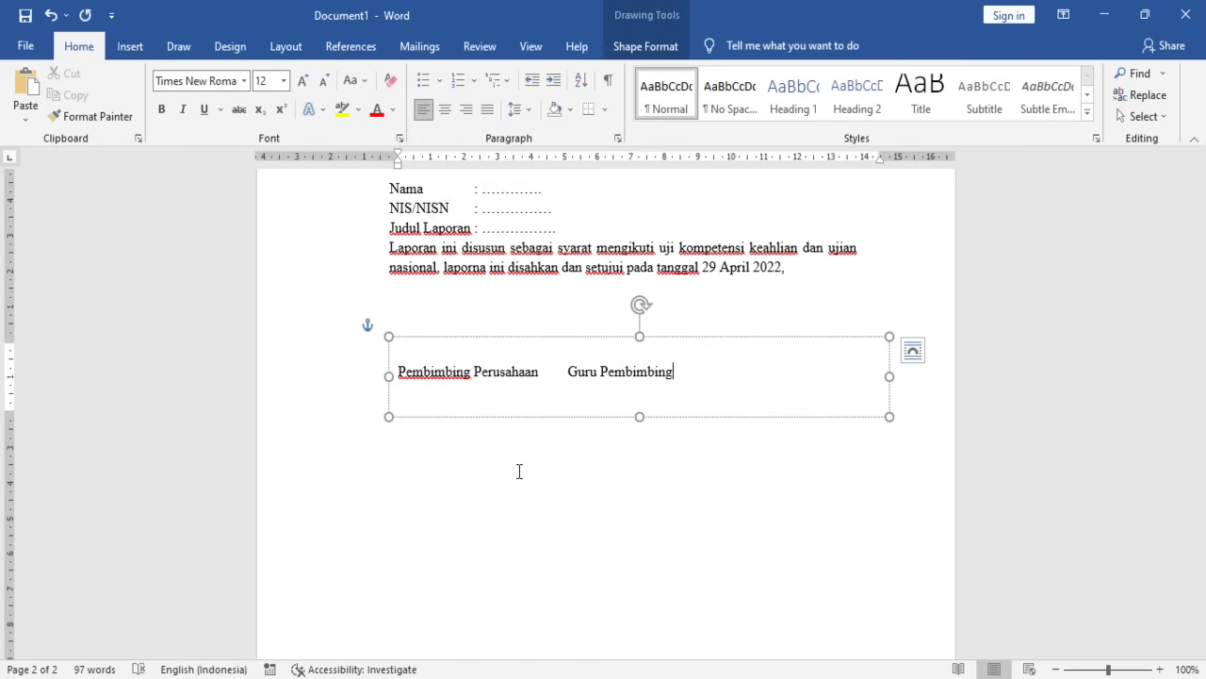
pyautogui.press('Return')
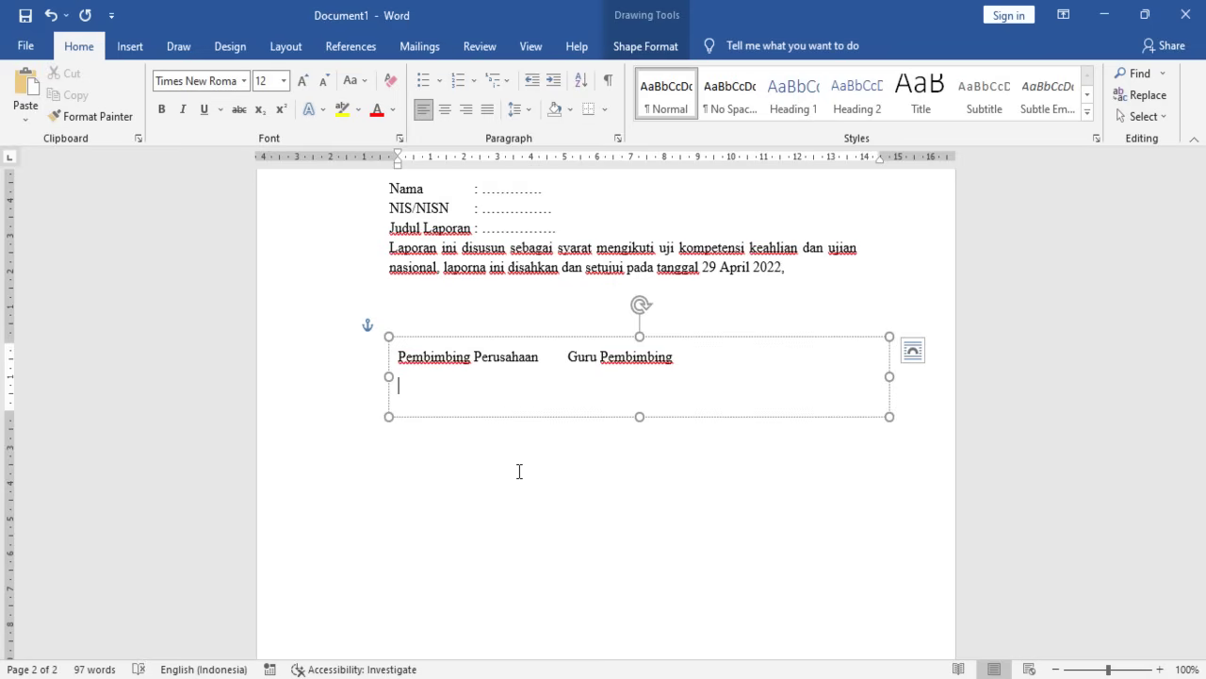
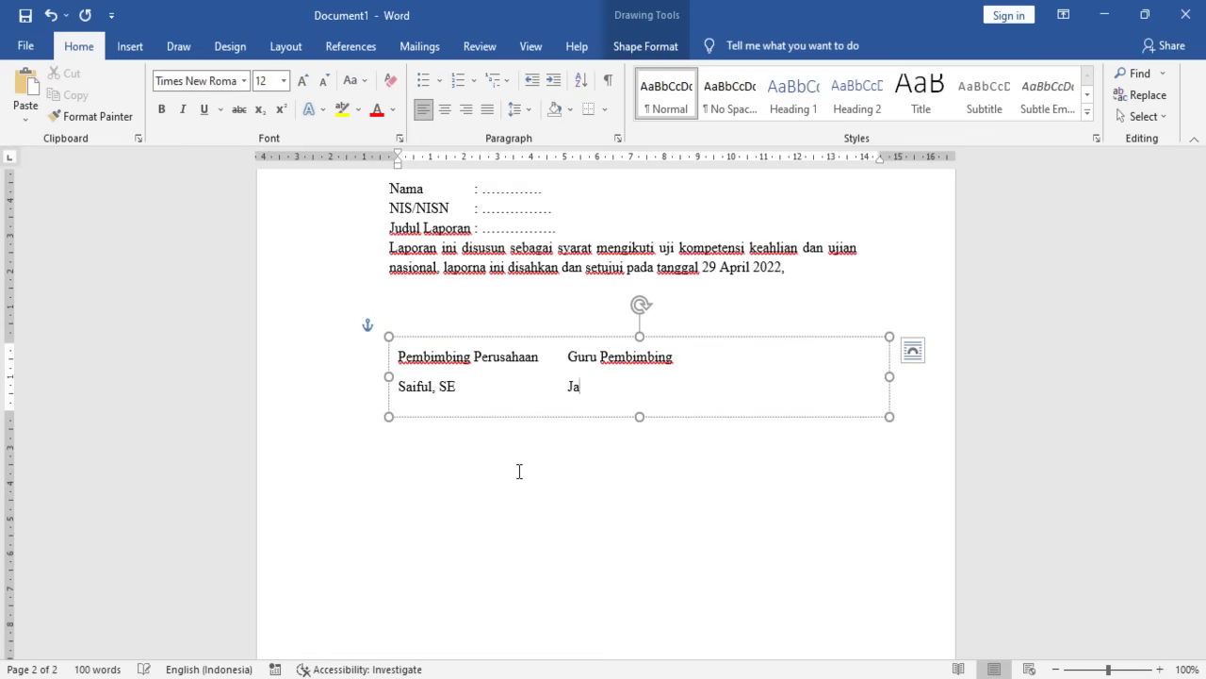
# - Type the company supervisor's and teacher's names with their degrees on the line below
pyautogui.press('BackSpace')
pyautogui.press('BackSpace')
pyautogui.press('BackSpace')
pyautogui.press('BackSpace')
pyautogui.press('BackSpace')
pyautogui.press('BackSpace')
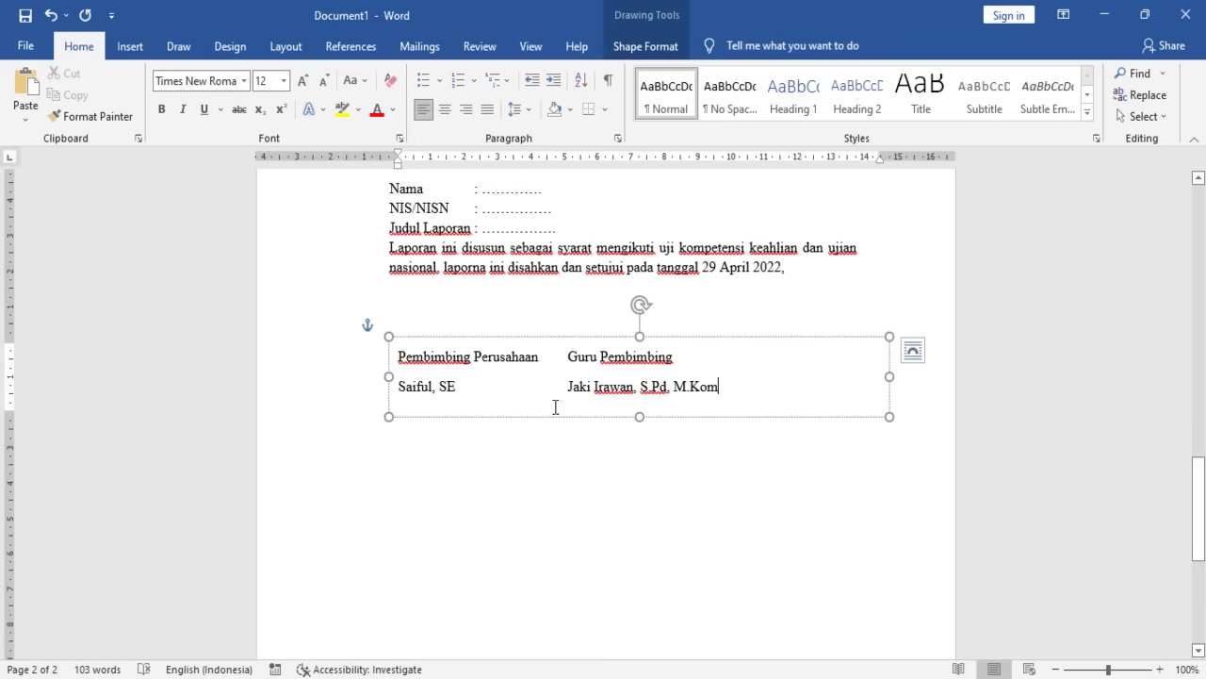
# - Add blank signing lines between the headings and names, and enlarge the text box
pyautogui.click(459, 372)
pyautogui.press('Return')
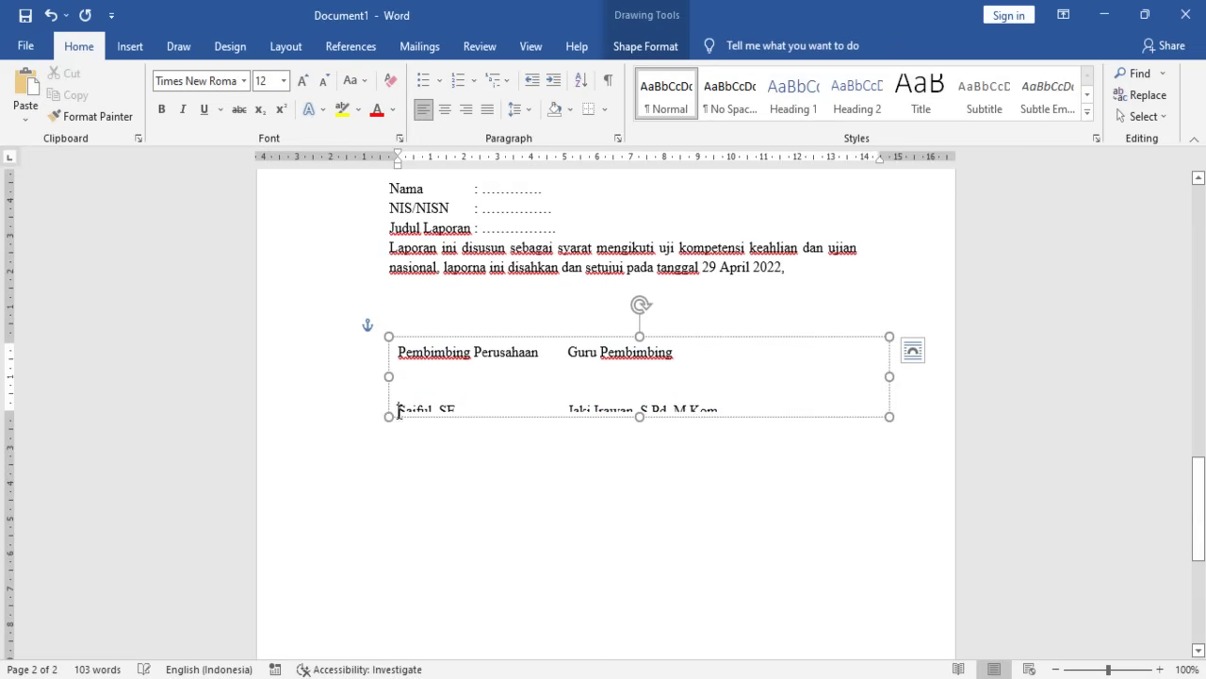
pyautogui.moveTo(639, 418); pyautogui.dragTo(626, 469)
pyautogui.click(459, 397)
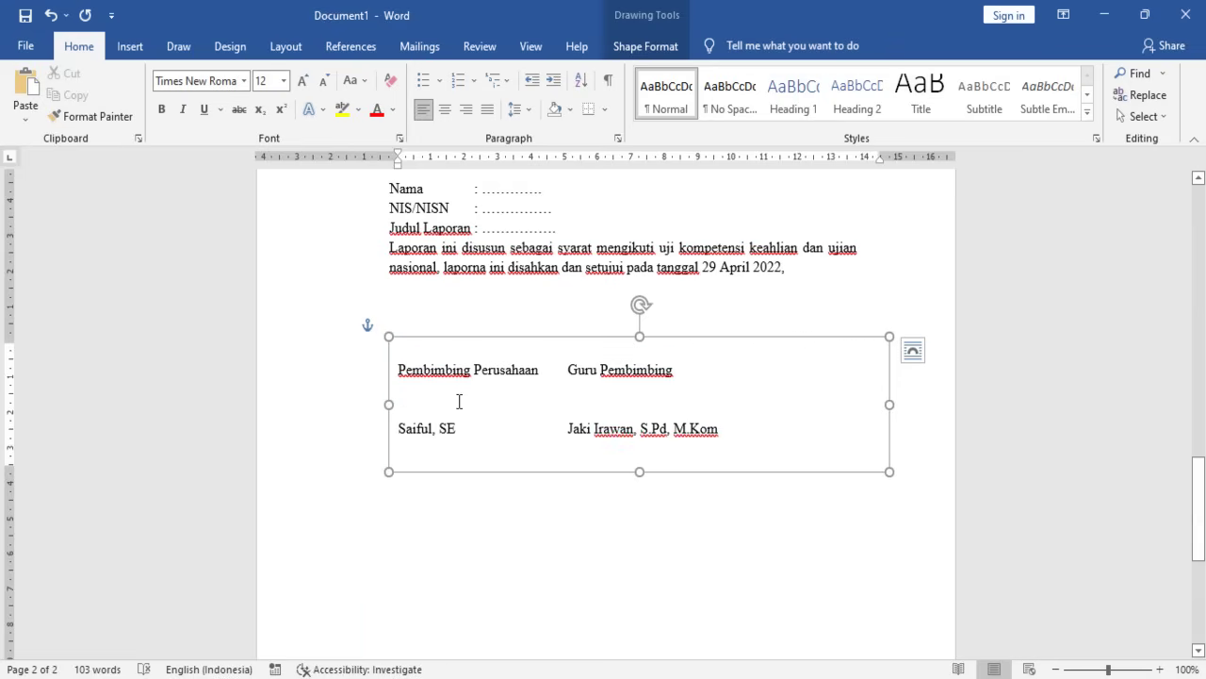
pyautogui.press('Return')
pyautogui.press('Return')
pyautogui.press('BackSpace')
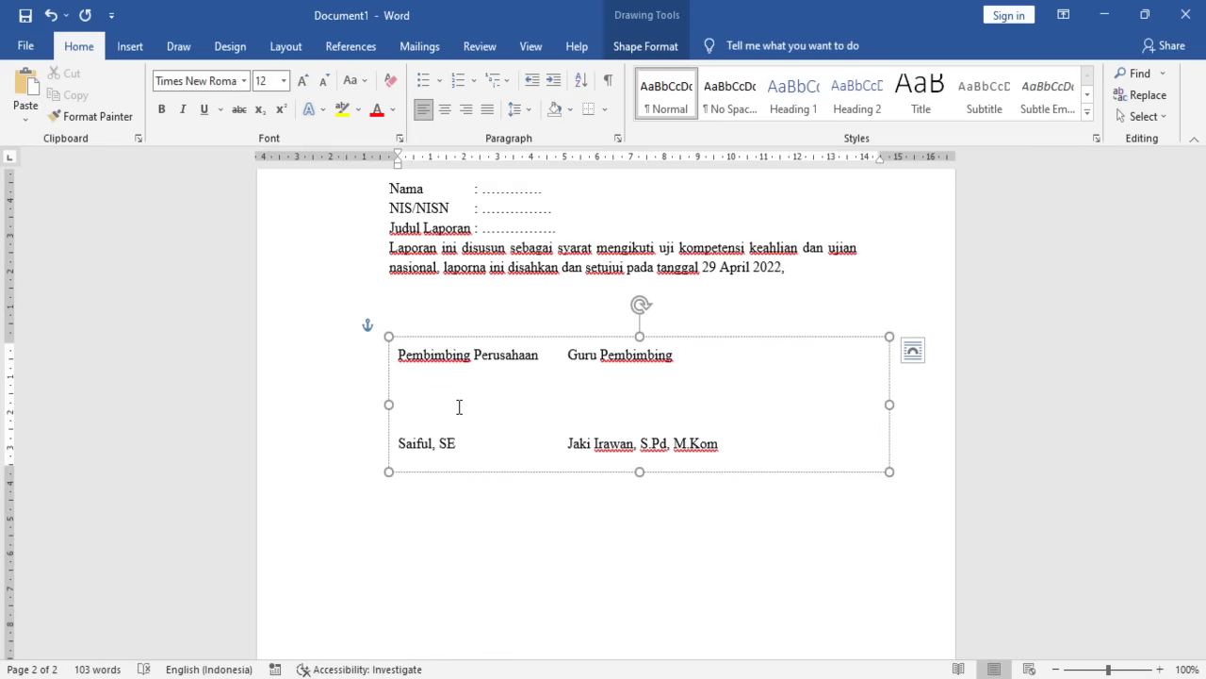
# - Tab the Guru Pembimbing heading and the teacher's name to the right so they align
pyautogui.click(566, 354)
pyautogui.press('Tab')
pyautogui.press('Tab')
pyautogui.press('Tab')
pyautogui.press('Tab')
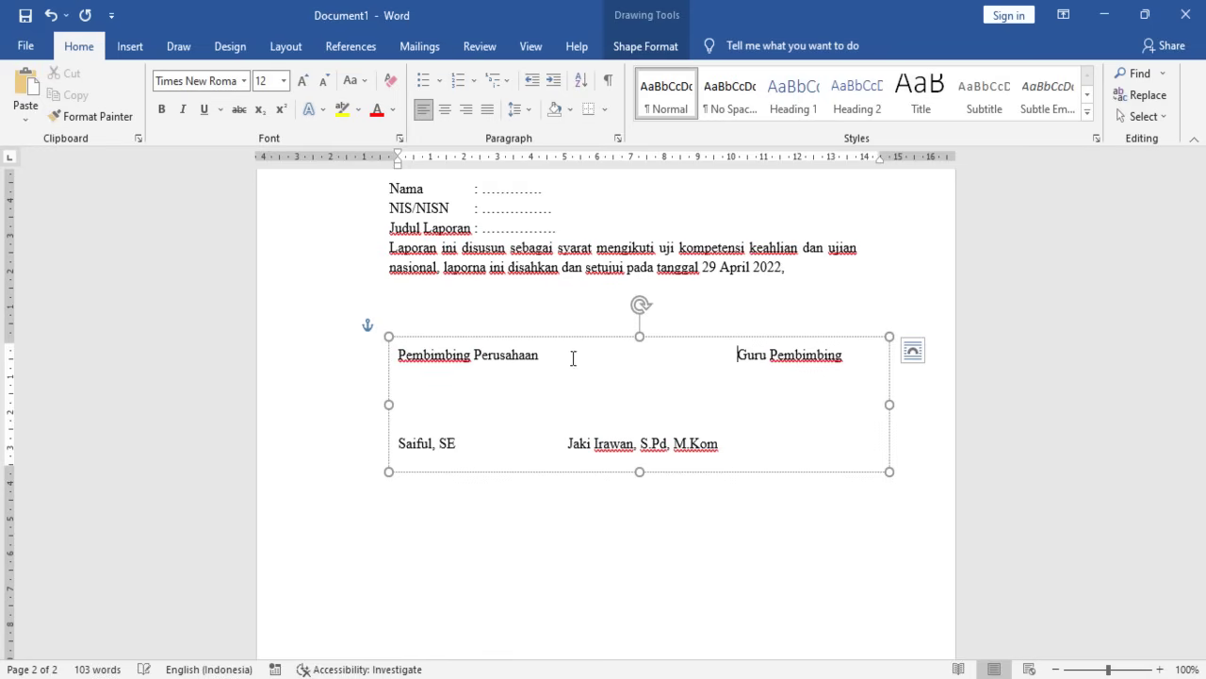
pyautogui.click(561, 444)
pyautogui.press('Tab')
pyautogui.press('Tab')
pyautogui.press('Tab')
pyautogui.press('Tab')
pyautogui.press('BackSpace')
pyautogui.press('BackSpace')
pyautogui.press('BackSpace')
pyautogui.press('BackSpace')
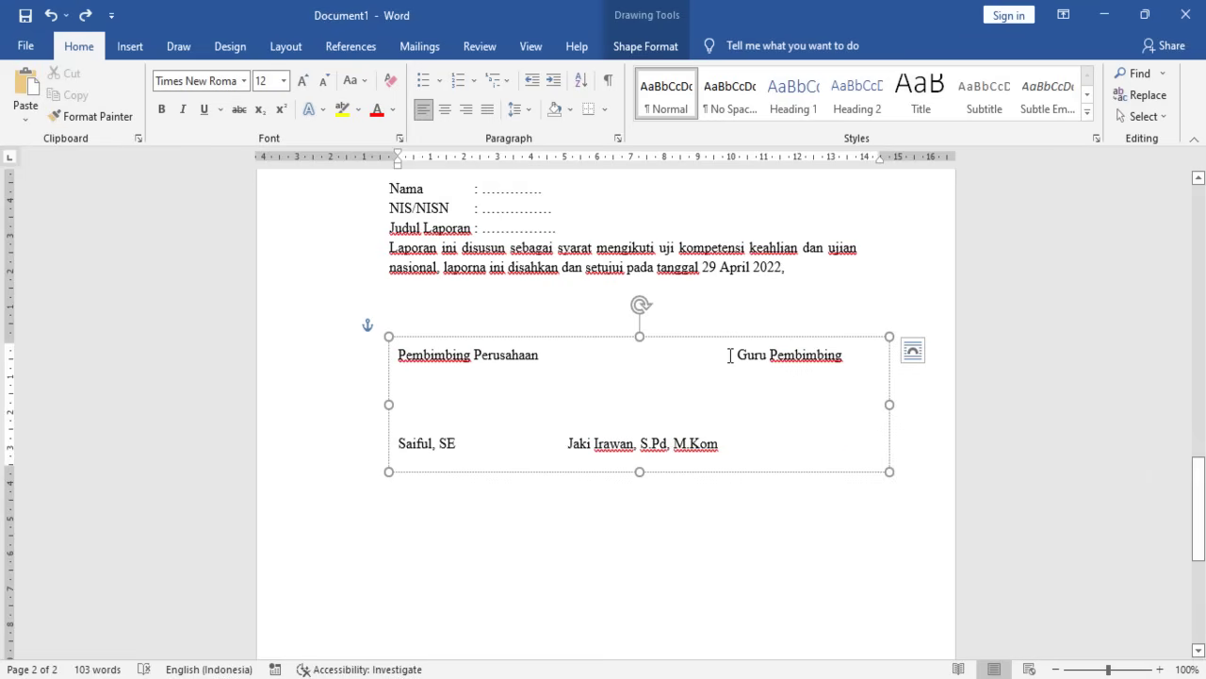
pyautogui.press('Tab')
pyautogui.press('Tab')
pyautogui.press('Tab')
pyautogui.click(736, 354)
pyautogui.press('BackSpace')
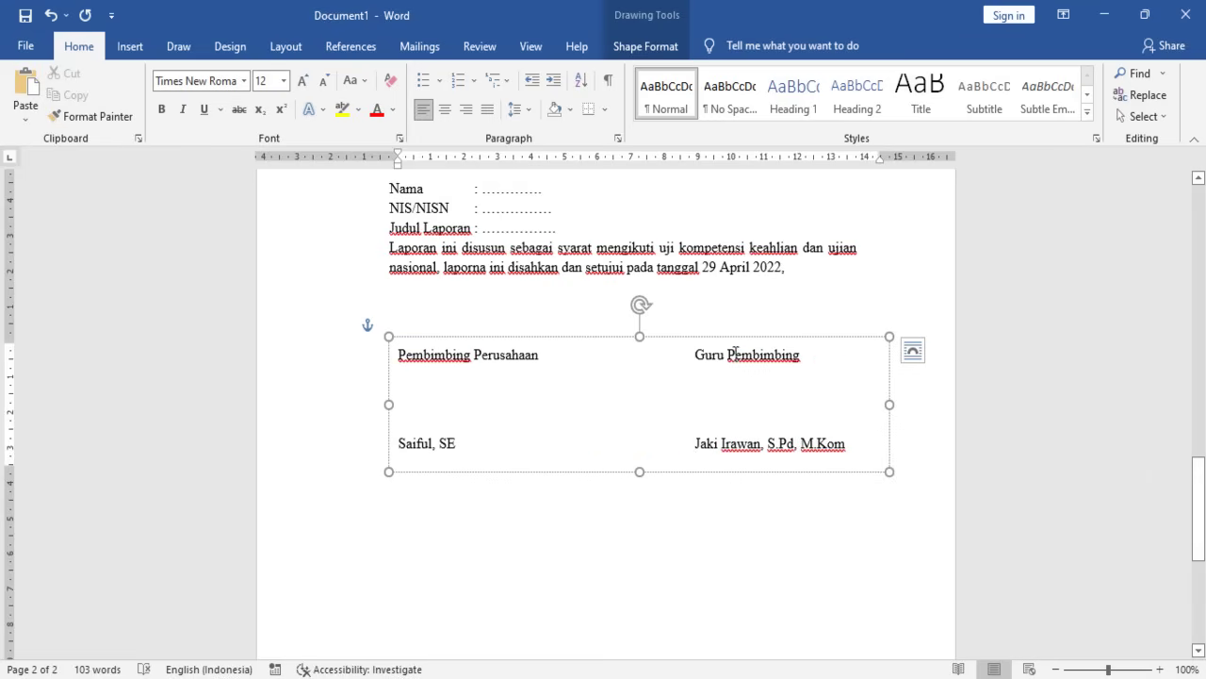
# - Make both supervisors' names bold and underlined
pyautogui.click(400, 444)
pyautogui.moveTo(418, 446); pyautogui.dragTo(457, 441)
pyautogui.click(161, 110)
pyautogui.click(203, 110)
pyautogui.moveTo(696, 445); pyautogui.dragTo(847, 443)
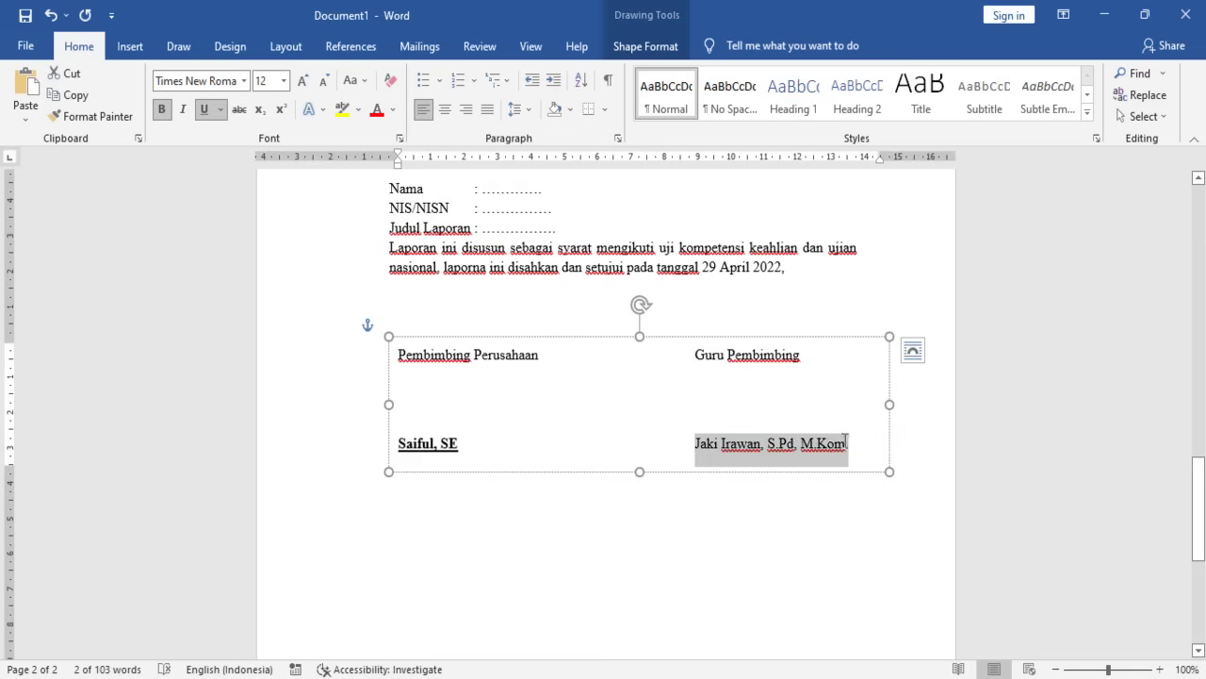
pyautogui.click(162, 109)
pyautogui.click(203, 109)
pyautogui.click(622, 398)
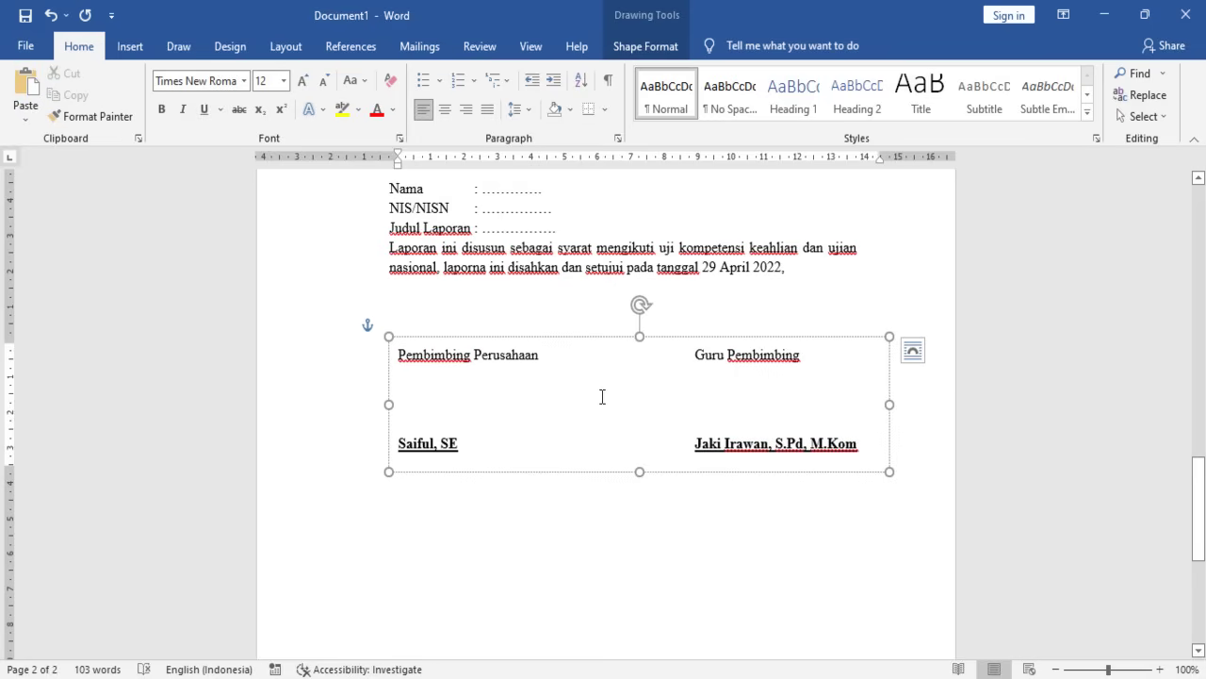
pyautogui.scroll(-1, 603, 398)
pyautogui.scroll(2, 606, 443)
pyautogui.scroll(1, 606, 443)
pyautogui.click(597, 566)
pyautogui.scroll(-2, 597, 566)
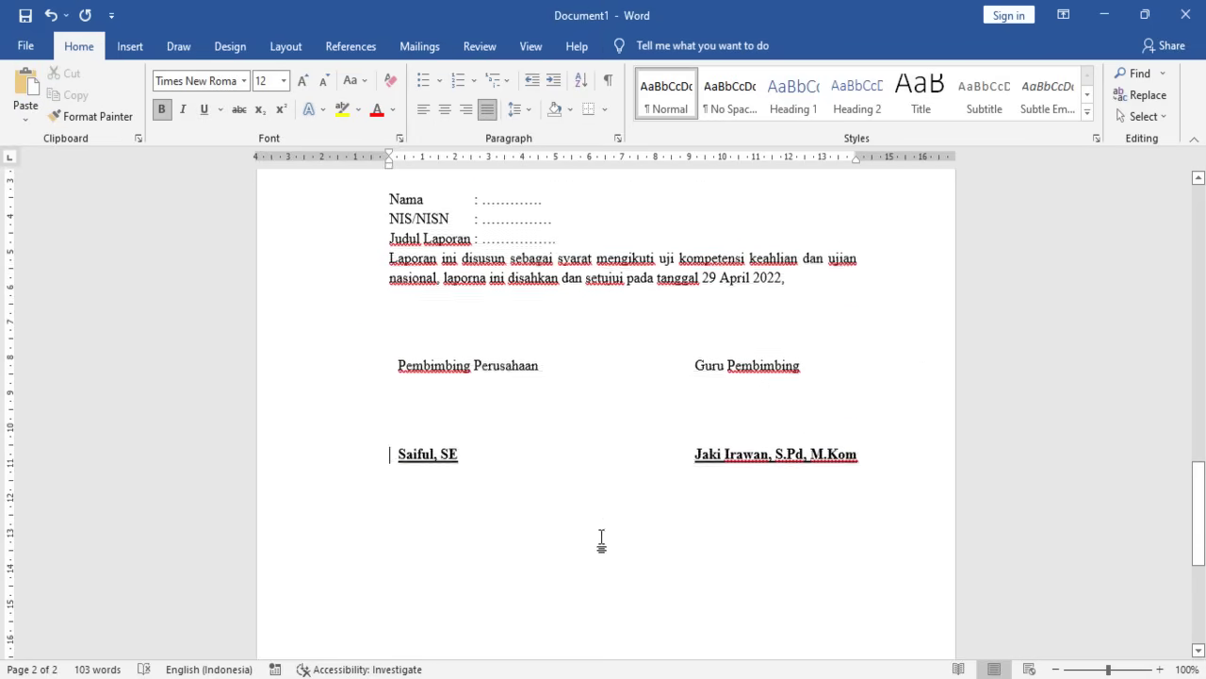
# - Insert a new first line reading 'Mengesahkan,' at the top of the signature box
pyautogui.click(887, 422)
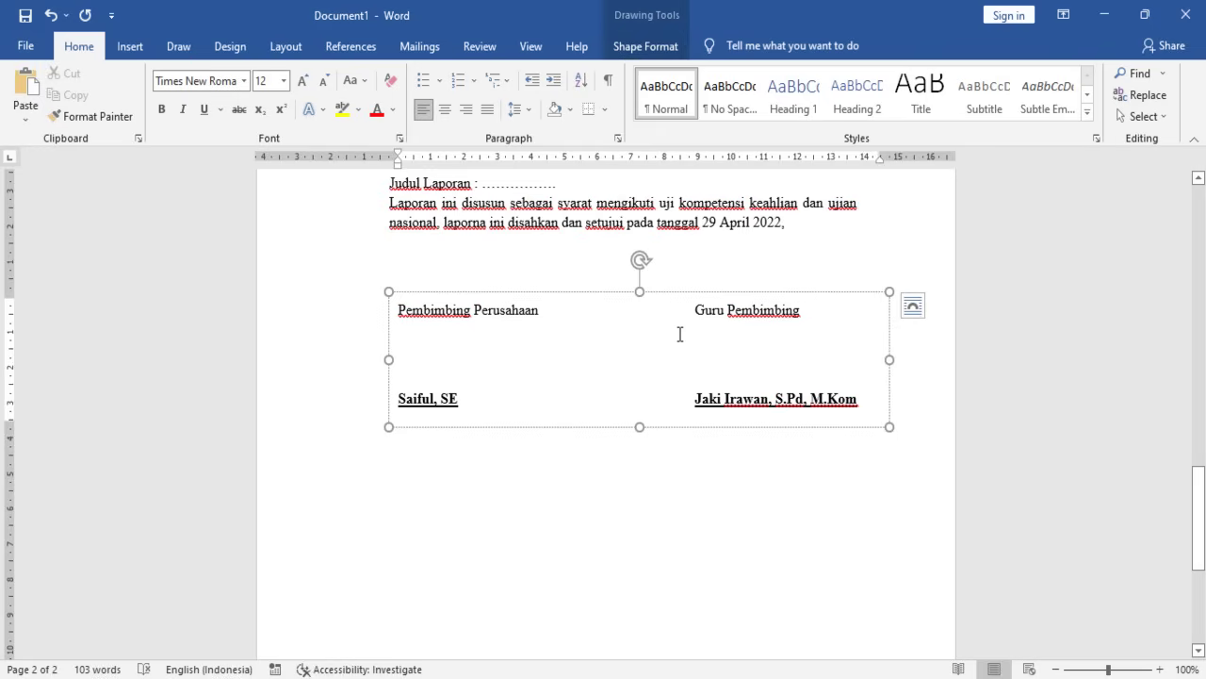
pyautogui.scroll(1, 660, 339)
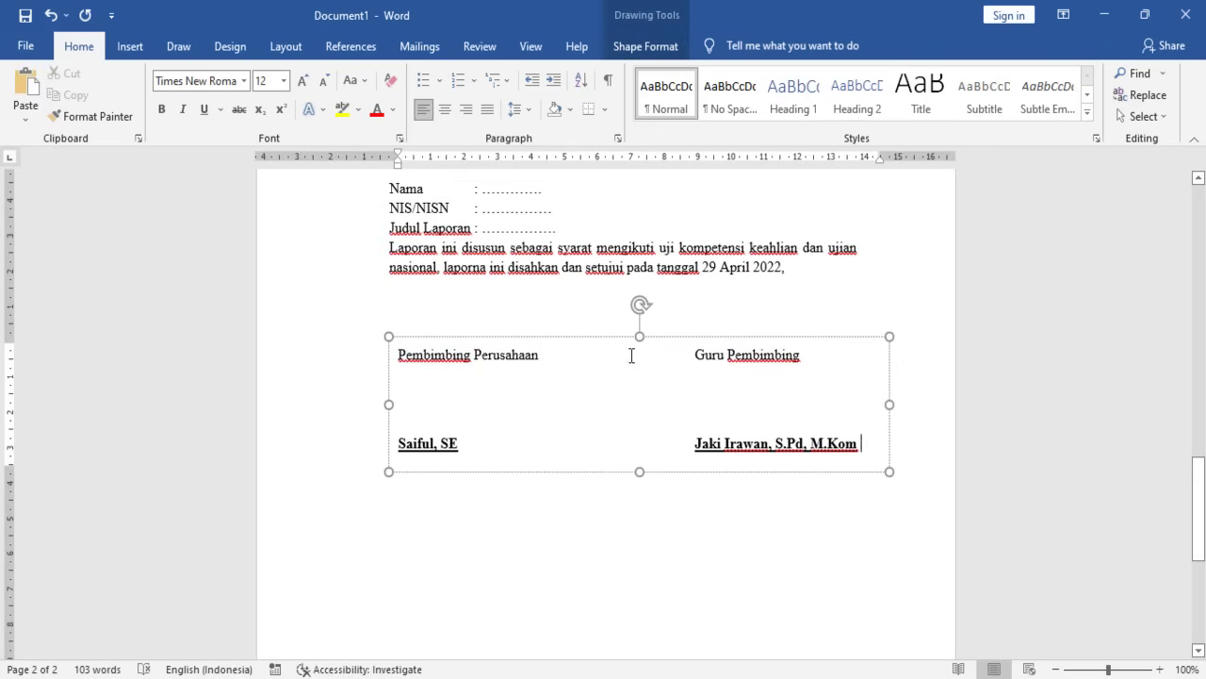
pyautogui.click(408, 354)
pyautogui.press('Return')
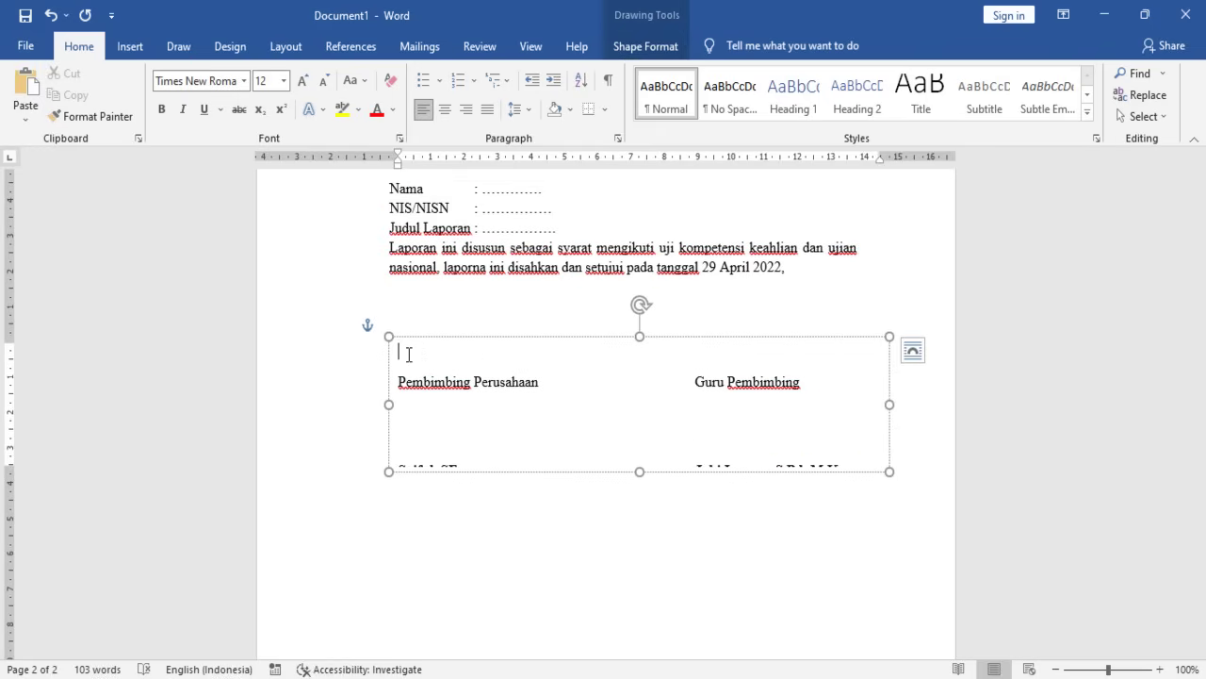
pyautogui.write('Mengesahkan,')
# - Centre the Mengesahkan, line and lengthen the box so both names show
pyautogui.click(452, 112)
pyautogui.scroll(-1, 629, 420)
pyautogui.moveTo(637, 430); pyautogui.dragTo(636, 445)
pyautogui.click(660, 506)
pyautogui.click(627, 332)
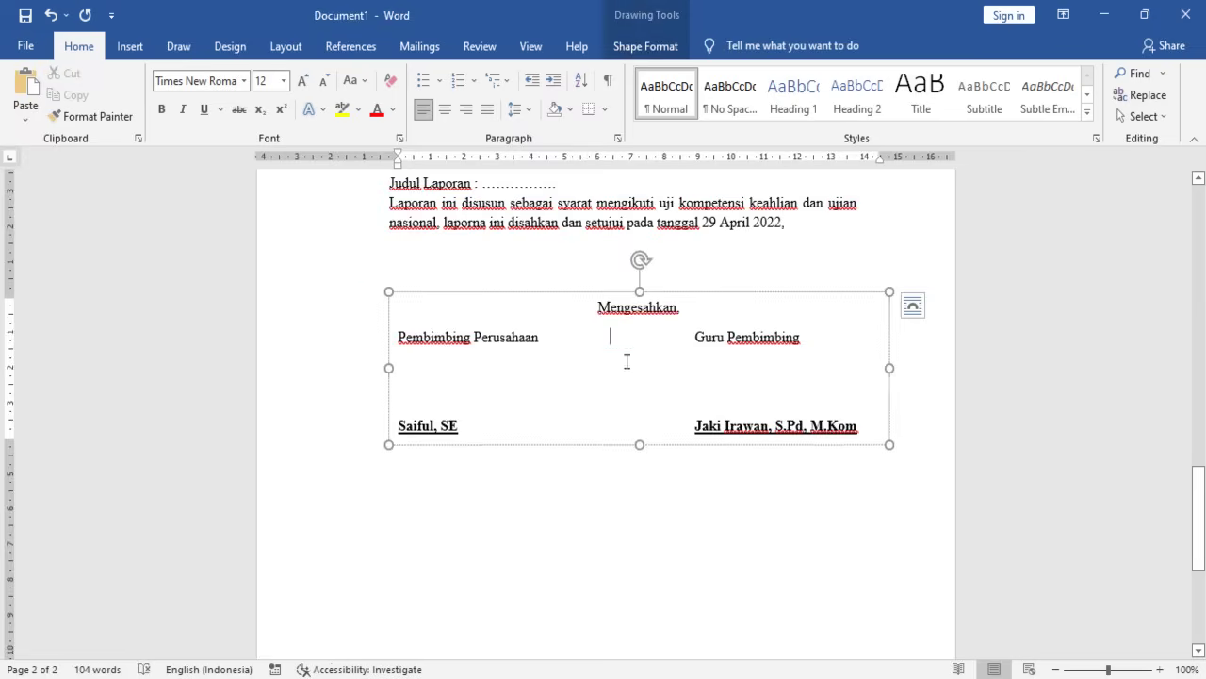
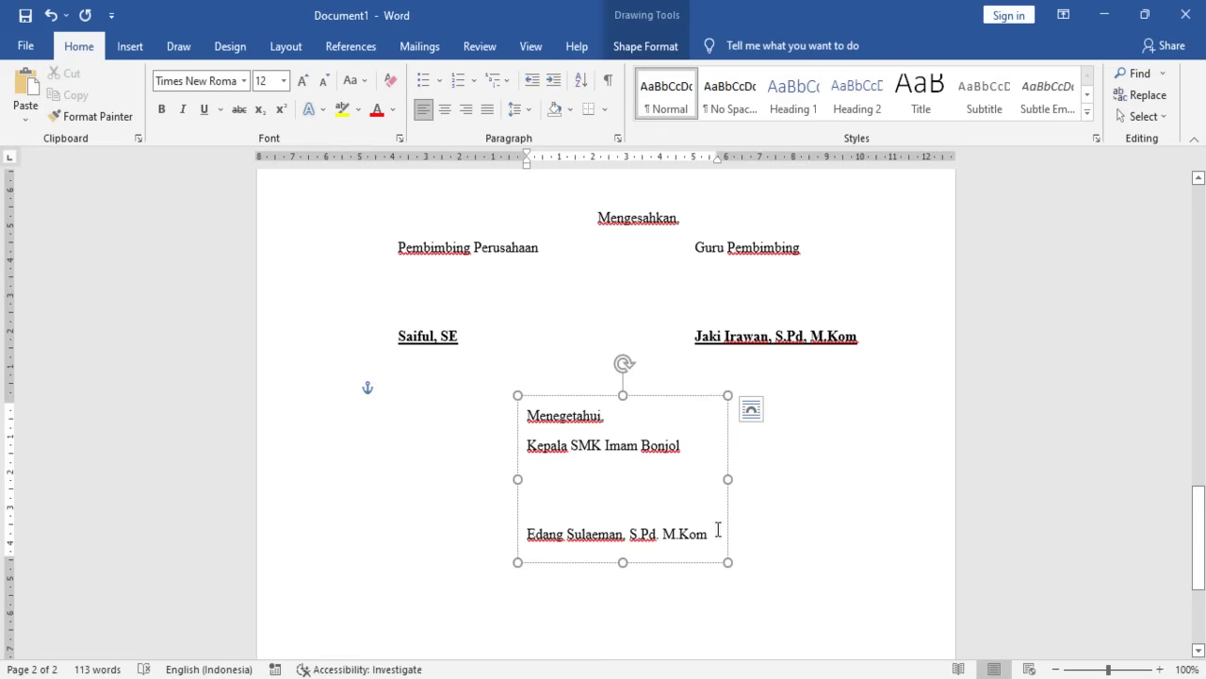
# - Make the principal's name bold and underlined, widening the box so it fits one line
pyautogui.moveTo(718, 529); pyautogui.dragTo(512, 534)
pyautogui.hotkey('ctrl', 'b')
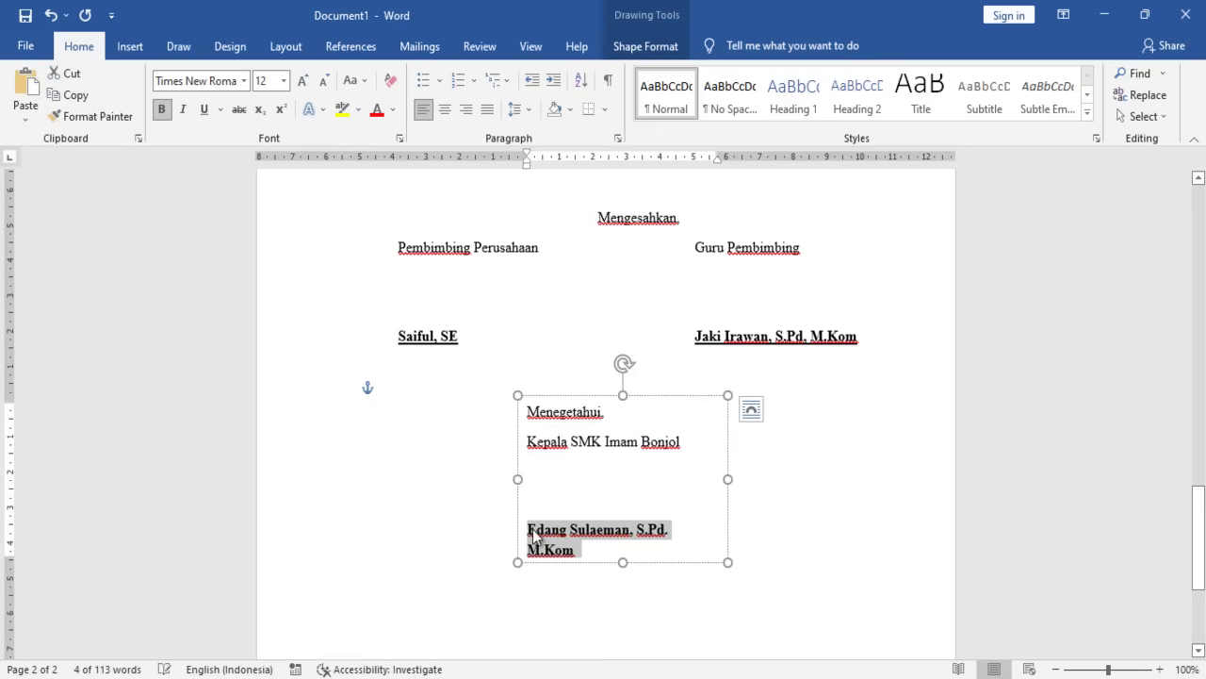
pyautogui.moveTo(728, 479); pyautogui.dragTo(760, 479)
pyautogui.moveTo(725, 530); pyautogui.dragTo(526, 533)
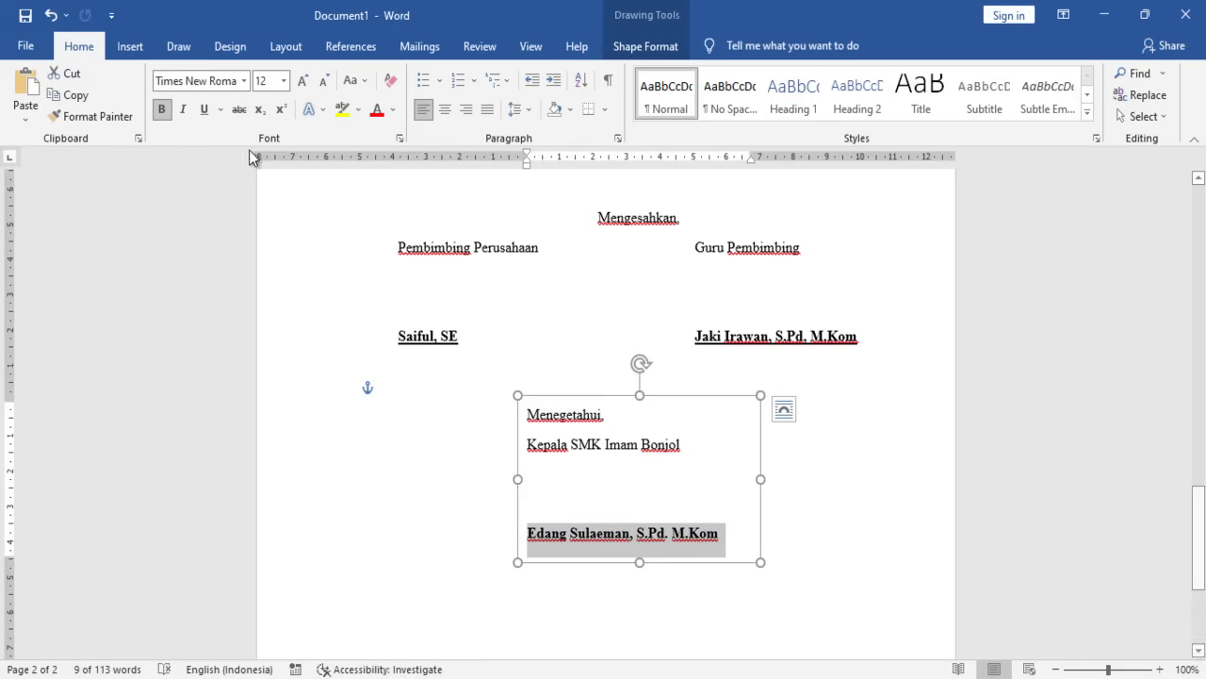
pyautogui.click(203, 109)
# - Start a non-bold NIP line under the principal's name and enlarge the box to show it
pyautogui.click(725, 535)
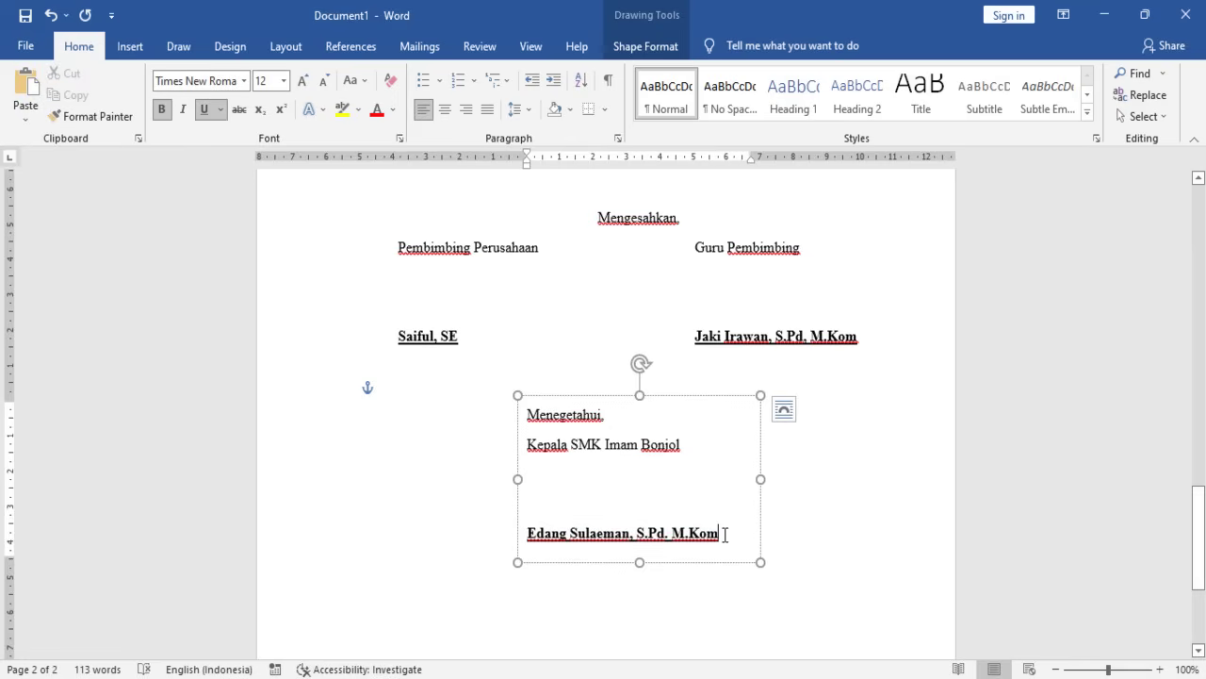
pyautogui.press('Return')
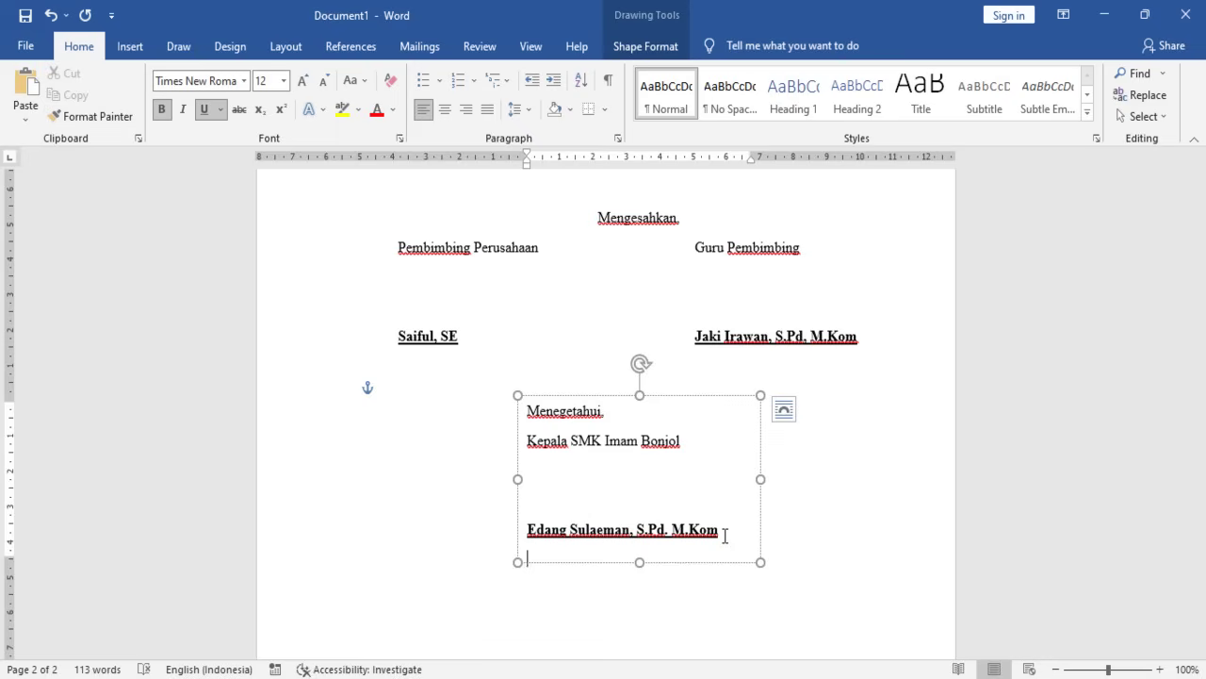
pyautogui.hotkey('ctrl', 'b')
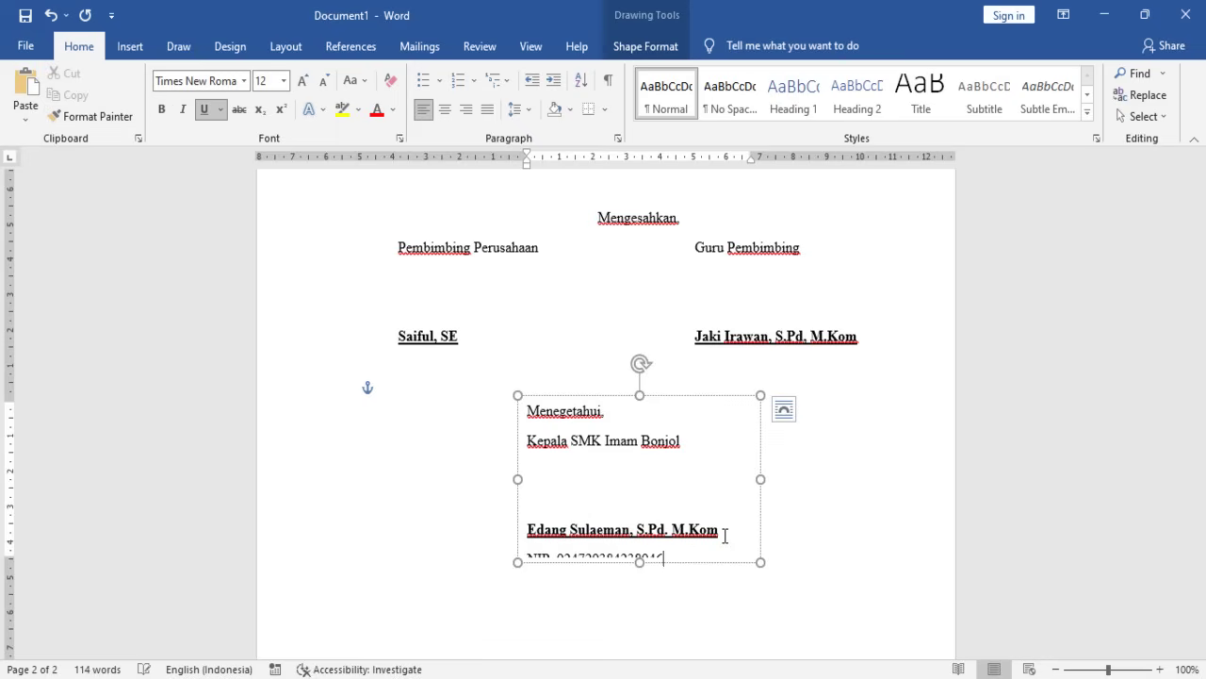
pyautogui.moveTo(640, 562); pyautogui.dragTo(641, 573)
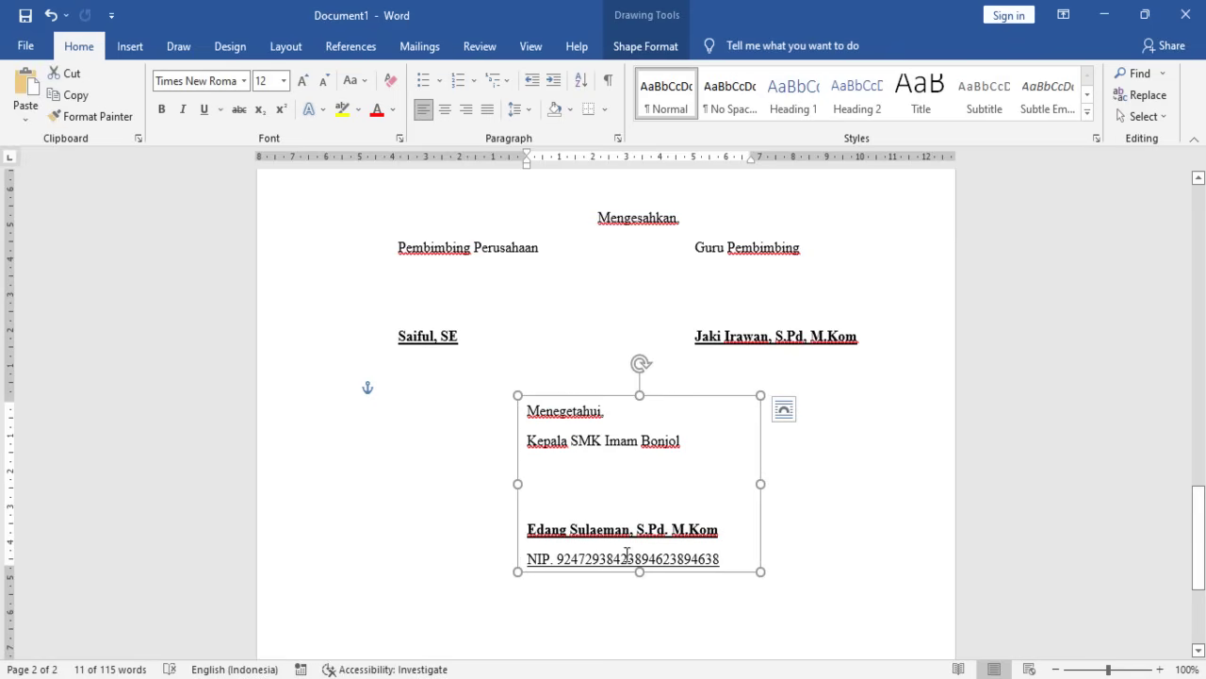
# - Set the signature box text to single line spacing with no space after paragraphs
pyautogui.hotkey('ctrl', 'a')
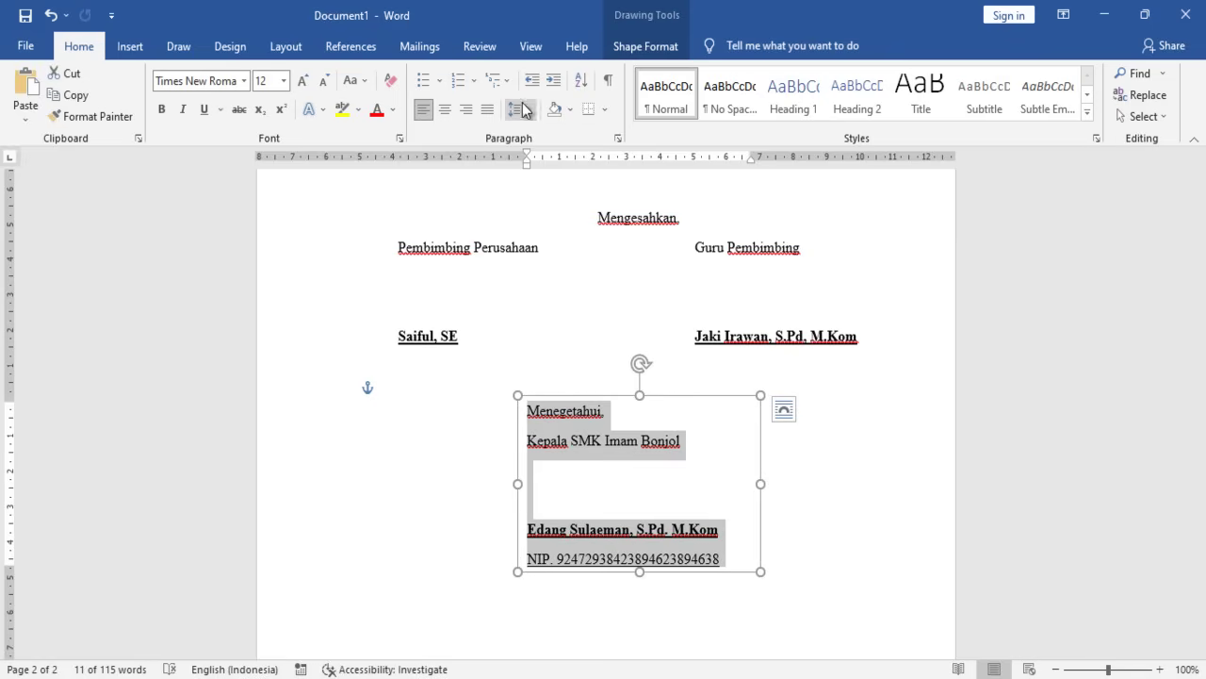
pyautogui.click(527, 109)
pyautogui.click(561, 311)
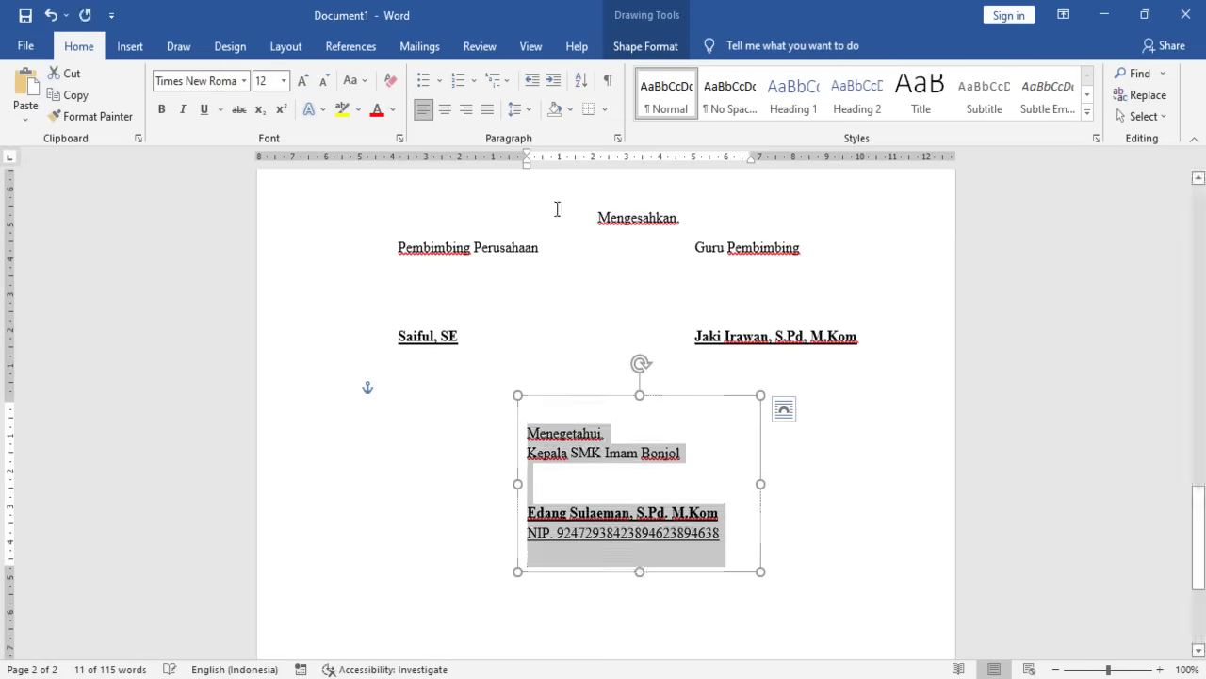
pyautogui.click(535, 112)
pyautogui.click(547, 133)
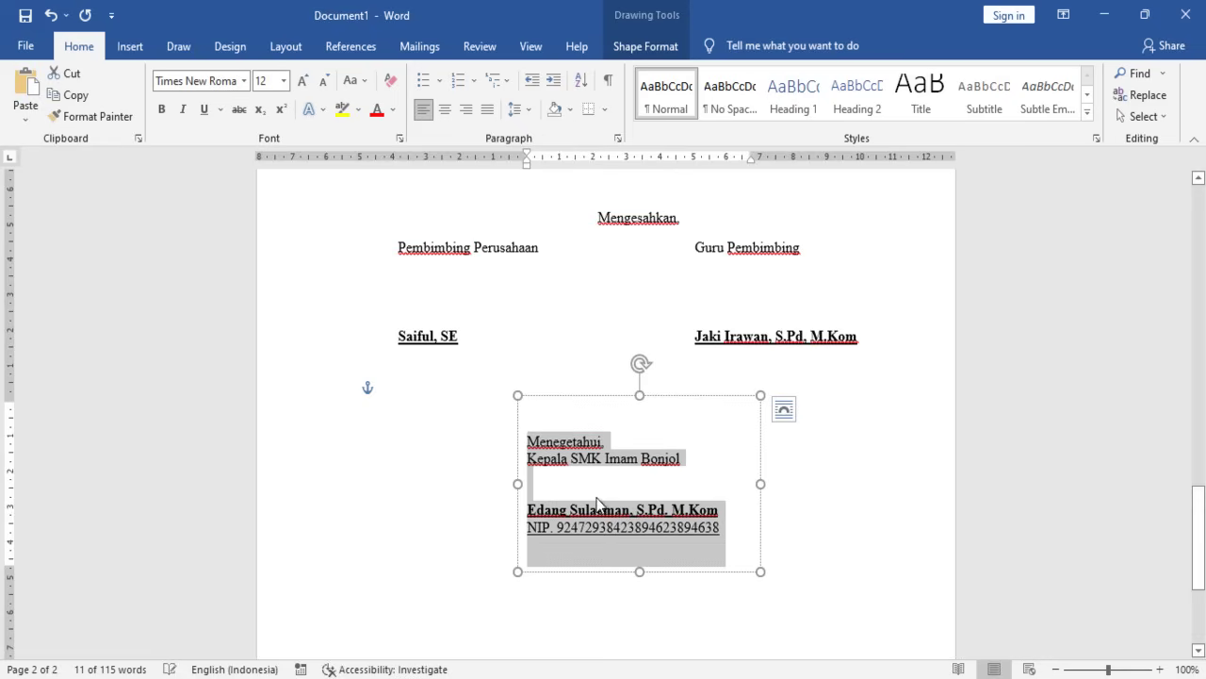
# - Add blank signing space above the name, centre the box text, and nudge the box left
pyautogui.click(567, 494)
pyautogui.press('Return')
pyautogui.press('Return')
pyautogui.press('Return')
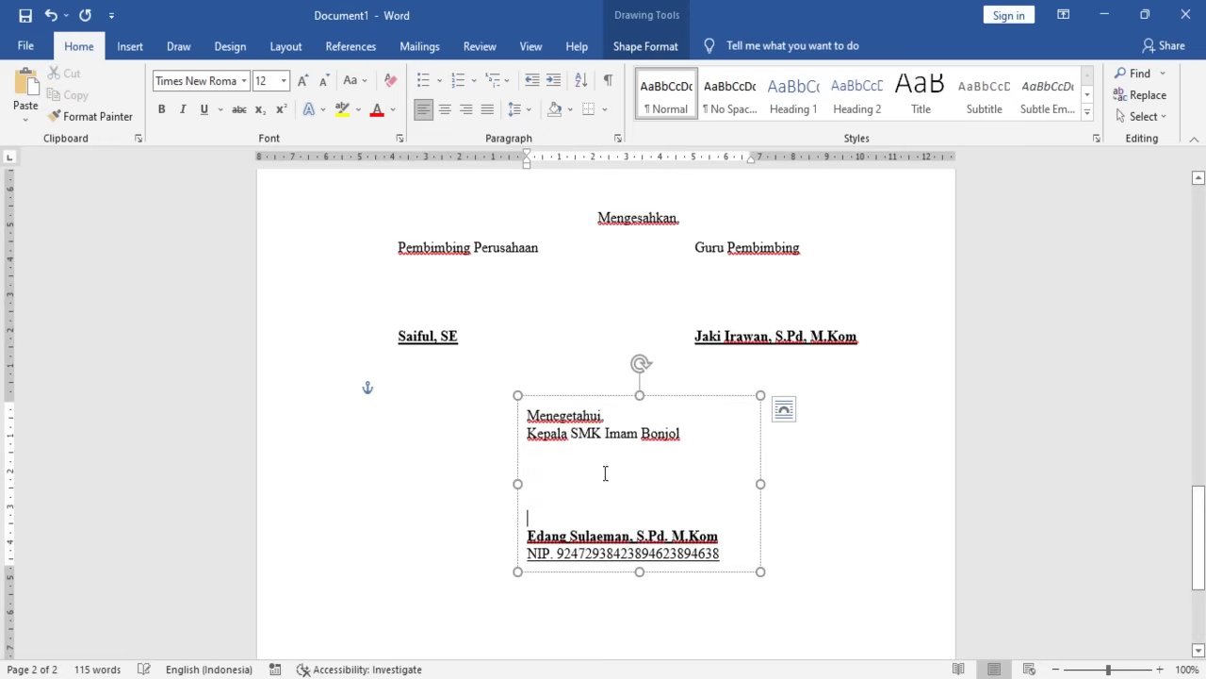
pyautogui.hotkey('ctrl', 'a')
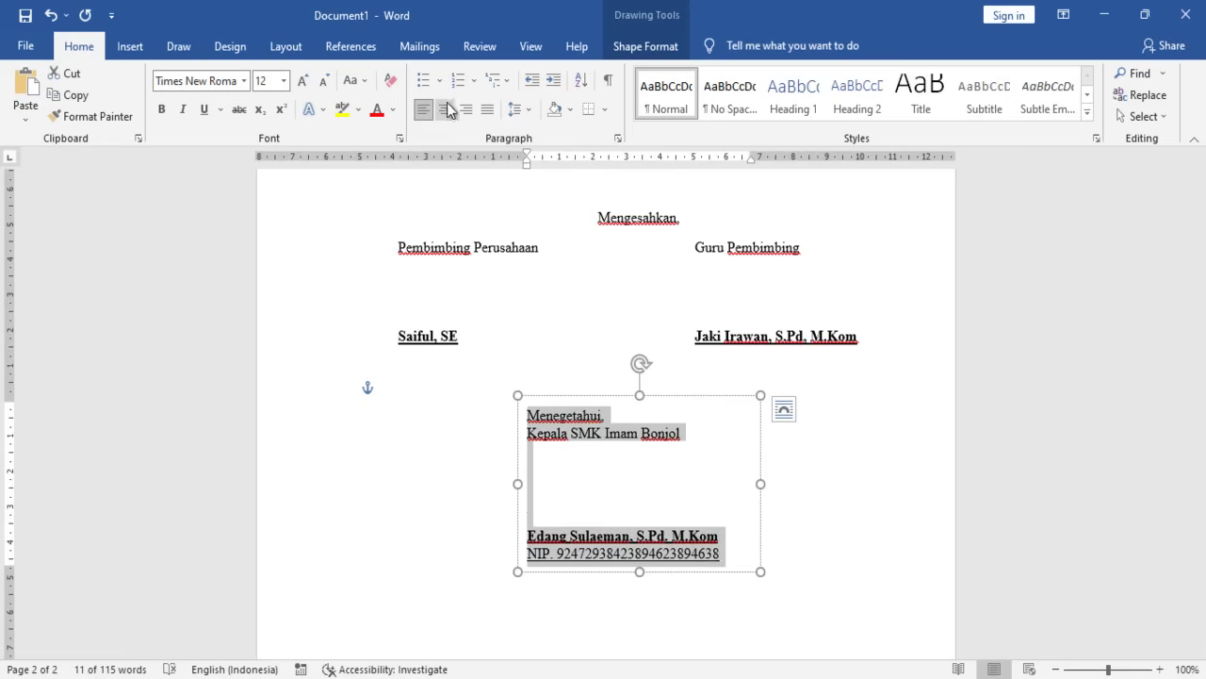
pyautogui.click(444, 109)
pyautogui.moveTo(691, 397); pyautogui.dragTo(652, 403)
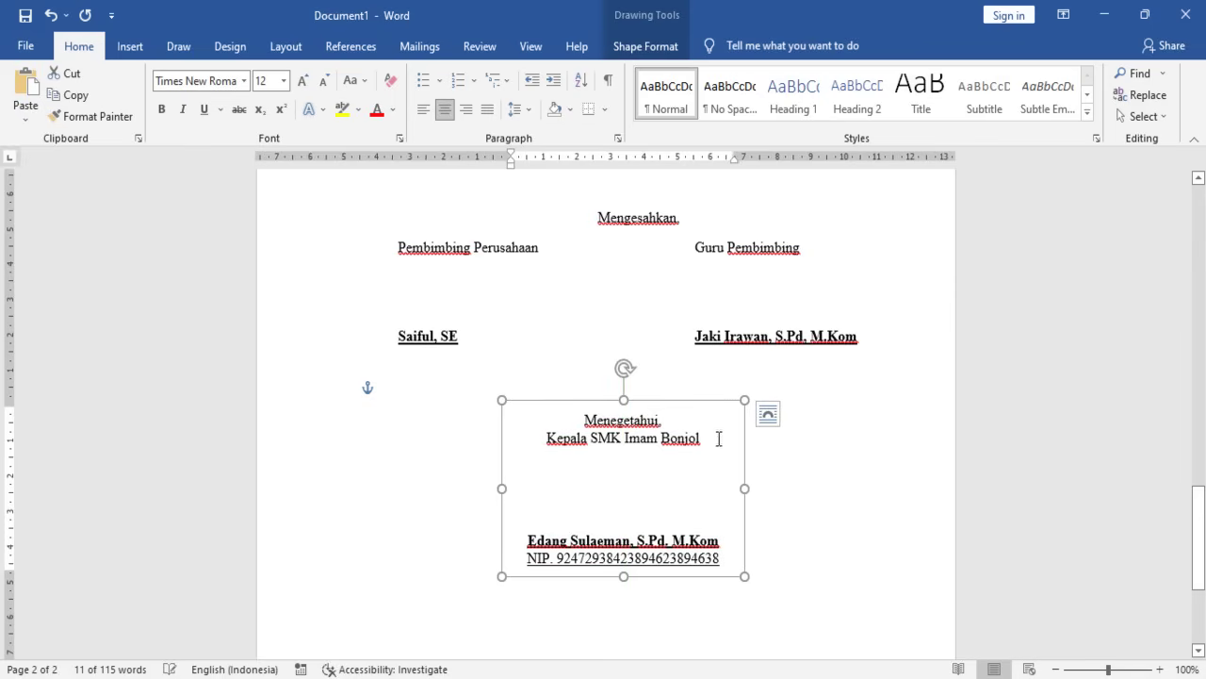
# - Set the Menegetahui box to sit in line with text and check the upper box's layout options
pyautogui.click(796, 496)
pyautogui.scroll(3, 646, 527)
pyautogui.click(648, 554)
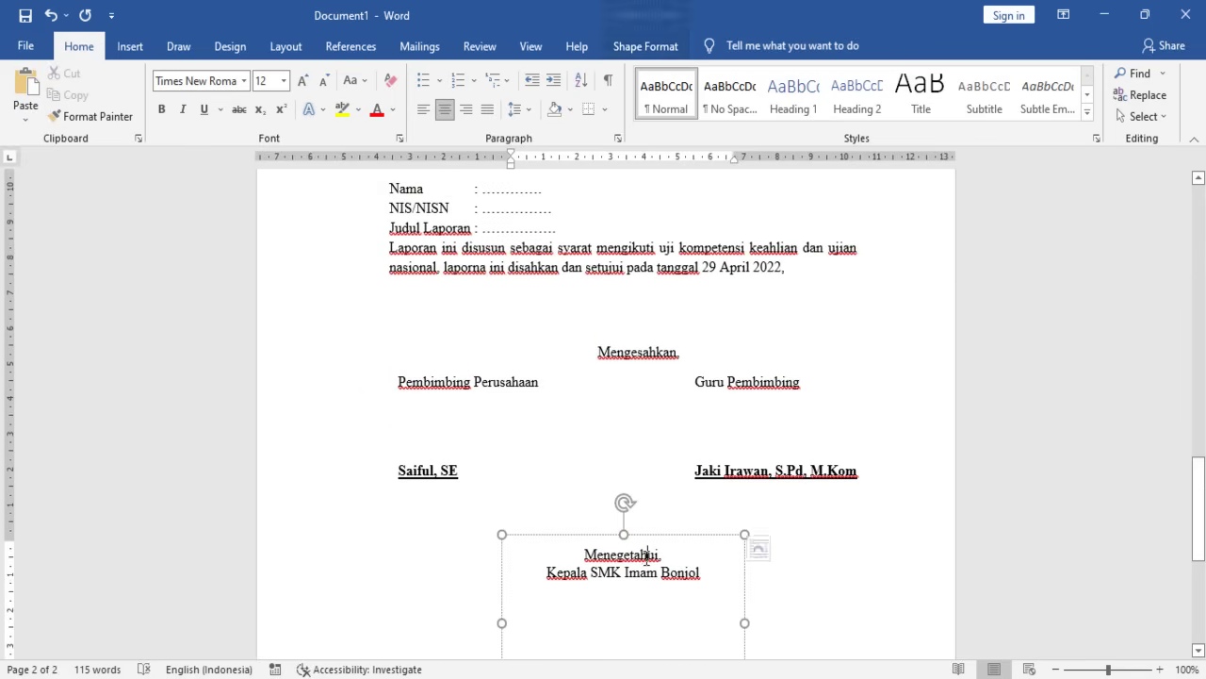
pyautogui.click(769, 548)
pyautogui.click(821, 454)
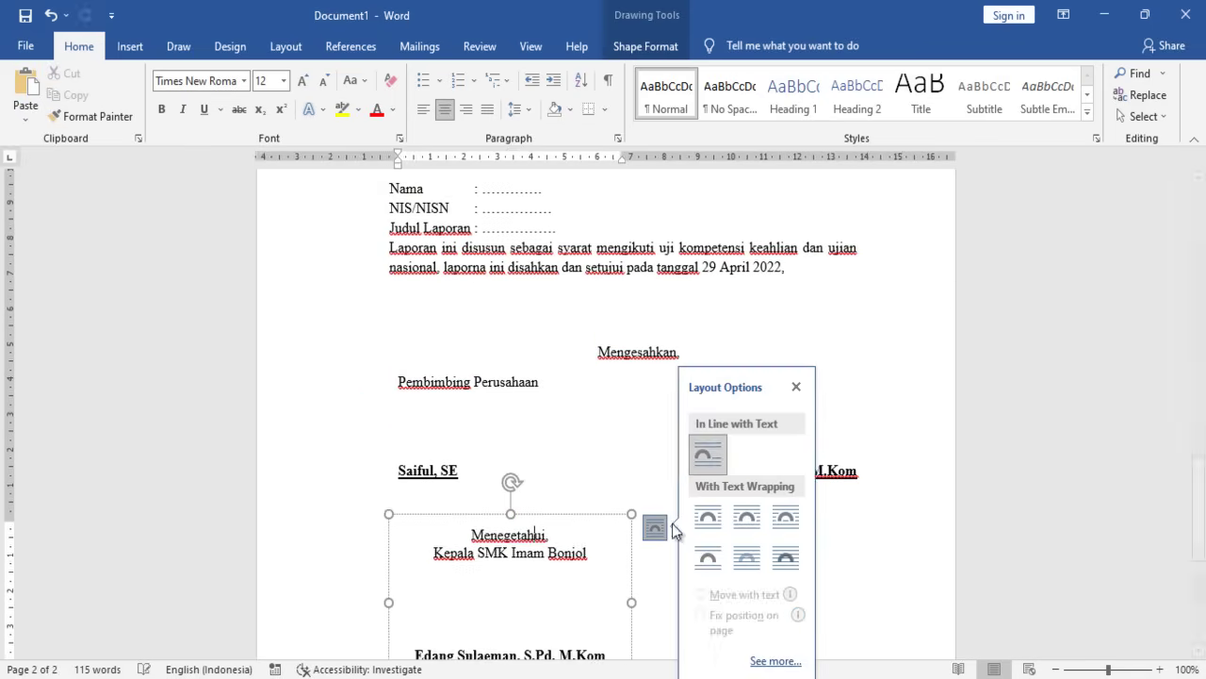
pyautogui.click(559, 420)
pyautogui.click(664, 338)
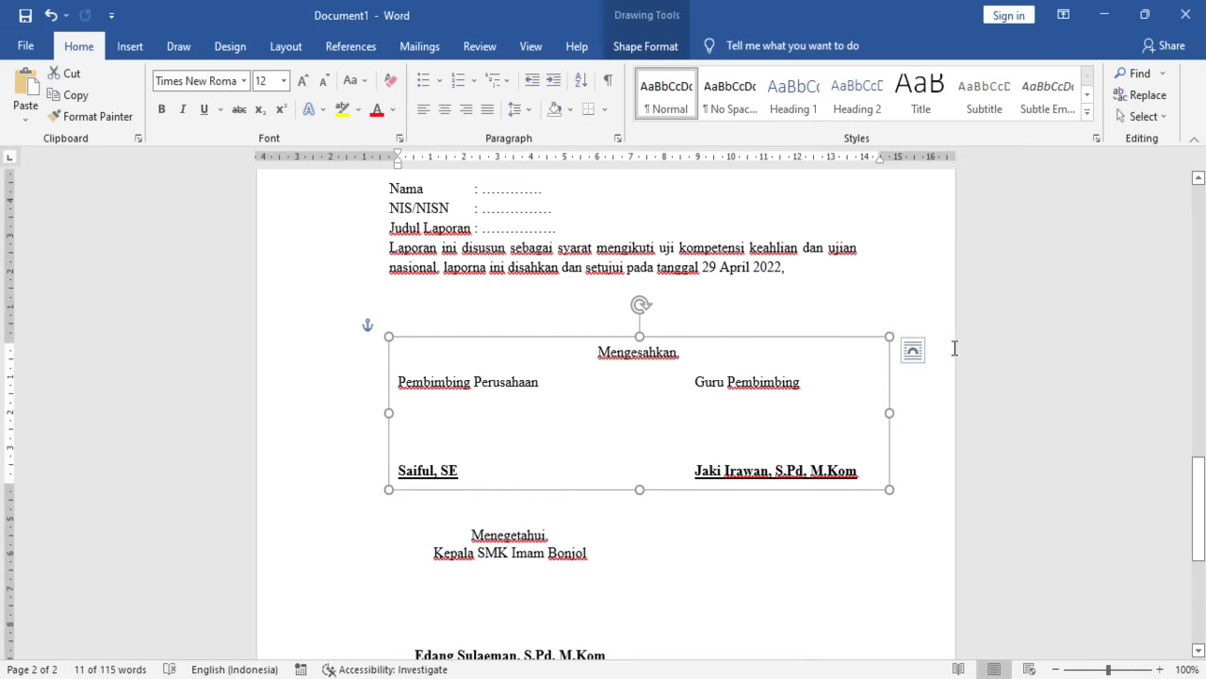
pyautogui.click(912, 351)
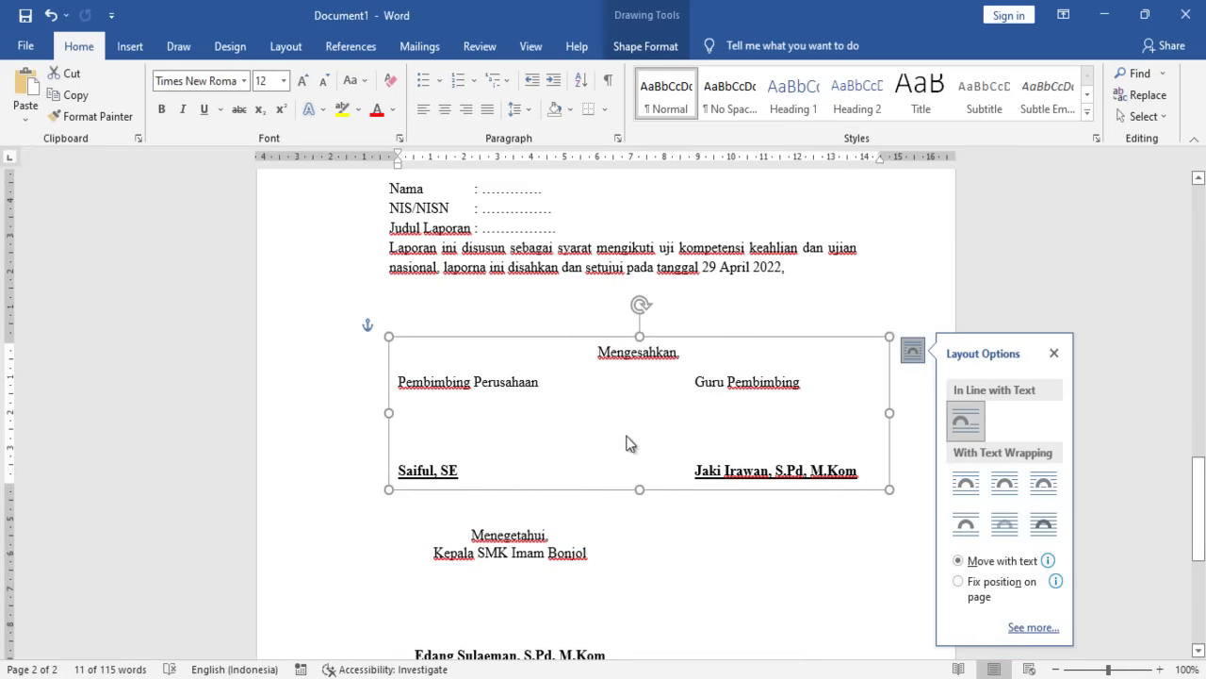
pyautogui.scroll(-3, 920, 368)
pyautogui.scroll(2, 764, 315)
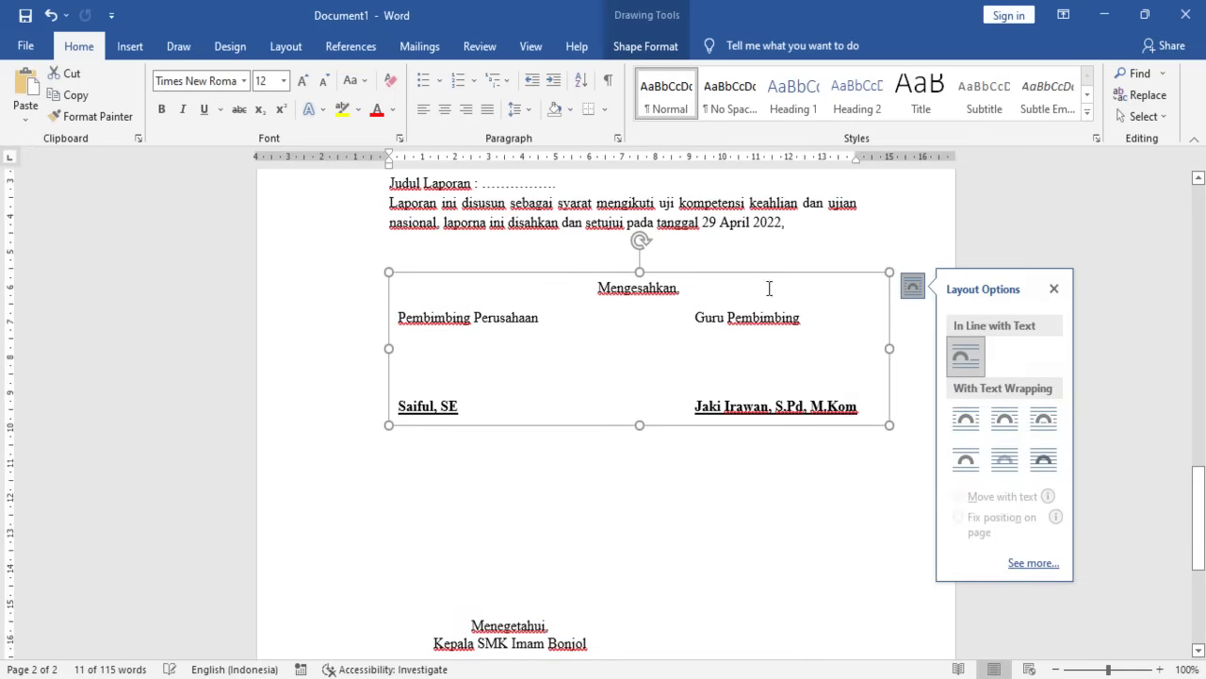
# - Delete the empty lines above the Menegetahui box to move it up
pyautogui.click(530, 606)
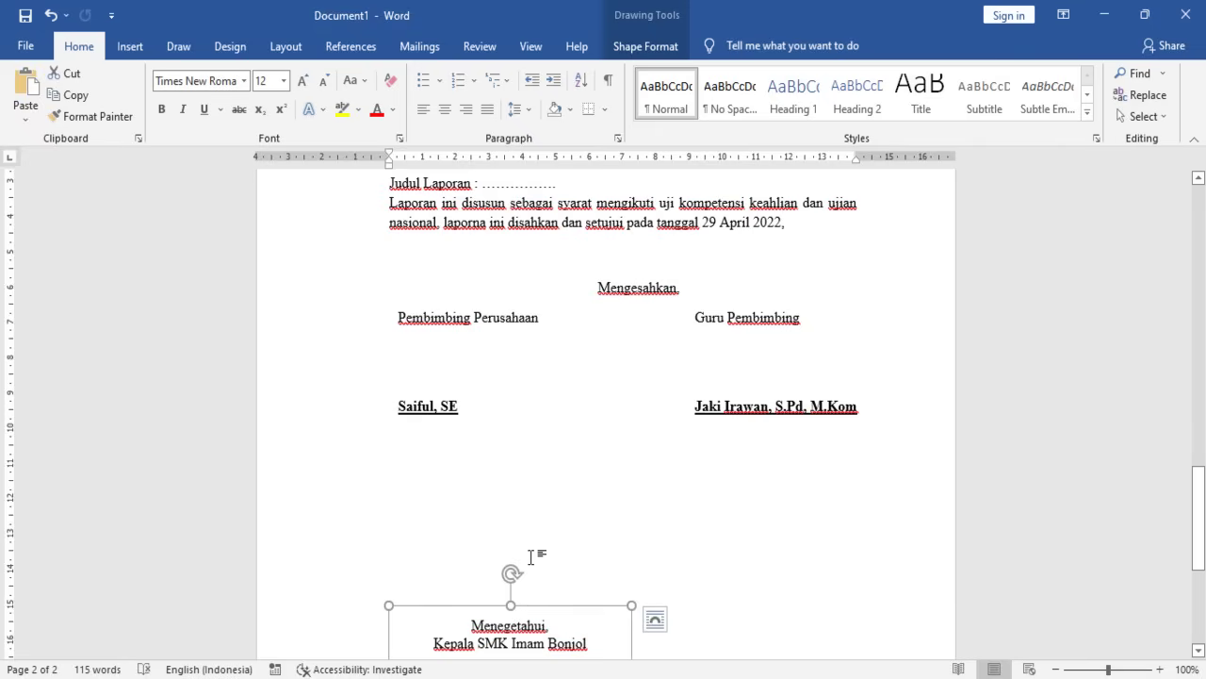
pyautogui.click(530, 557)
pyautogui.press('Delete')
pyautogui.press('Delete')
pyautogui.press('Delete')
pyautogui.press('Delete')
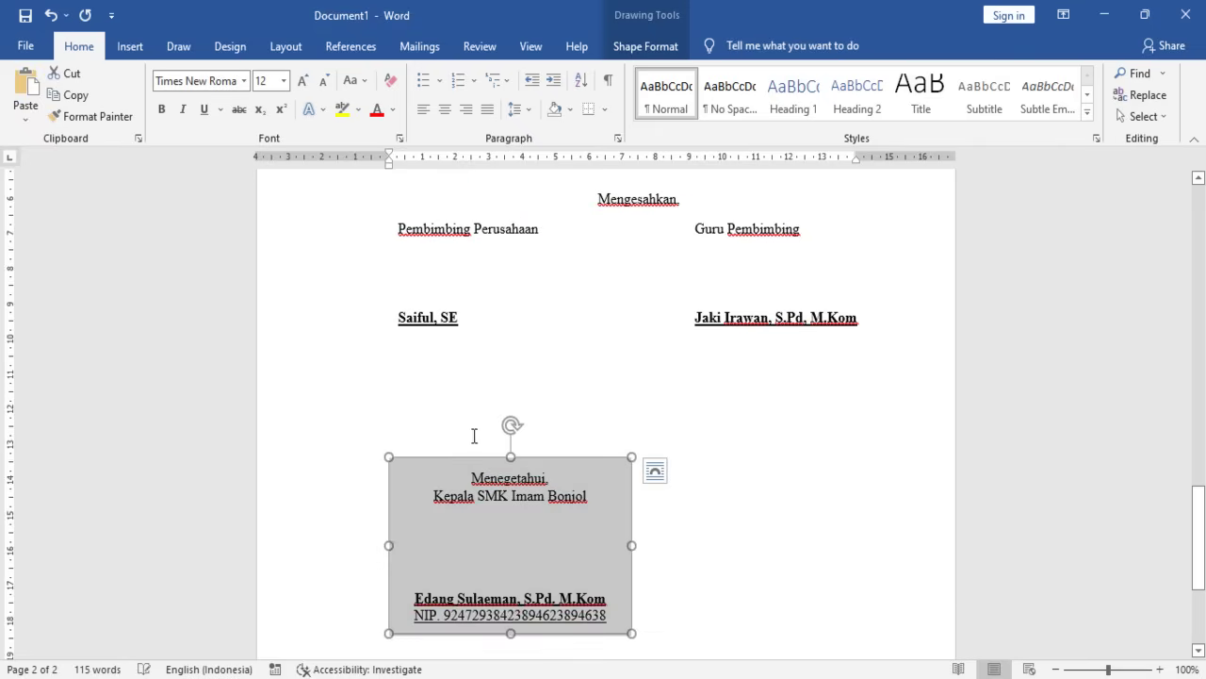
pyautogui.click(463, 436)
pyautogui.press('Delete')
pyautogui.press('Delete')
pyautogui.click(456, 393)
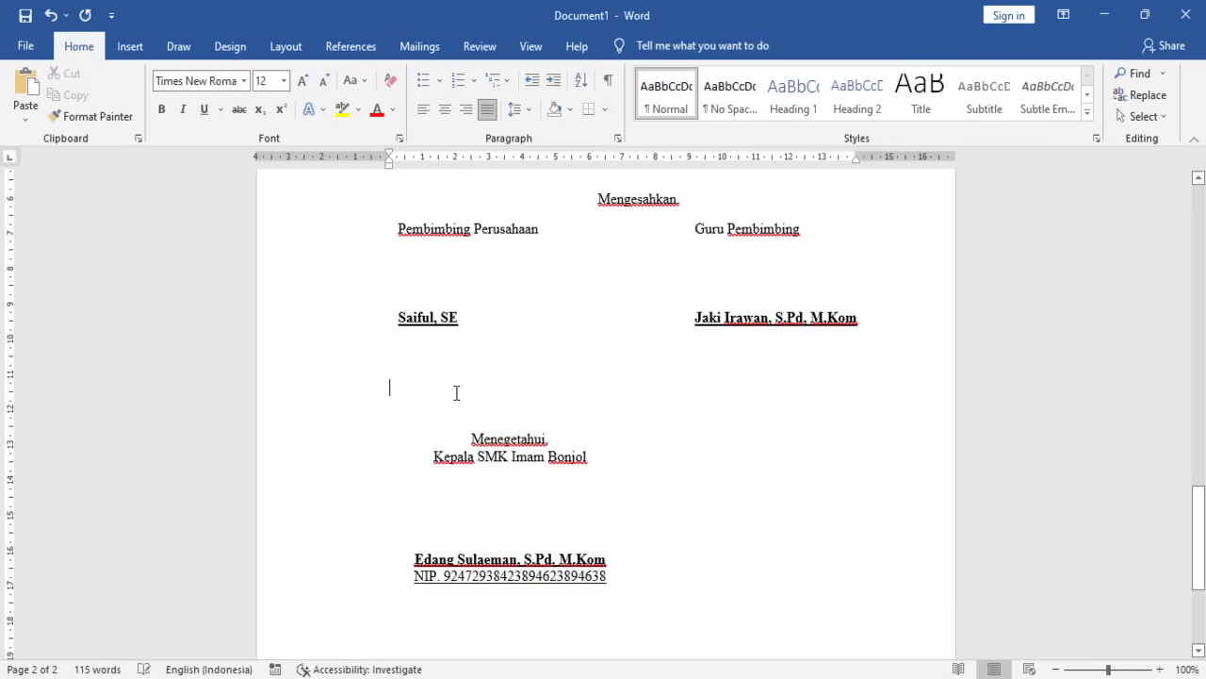
pyautogui.press('Delete')
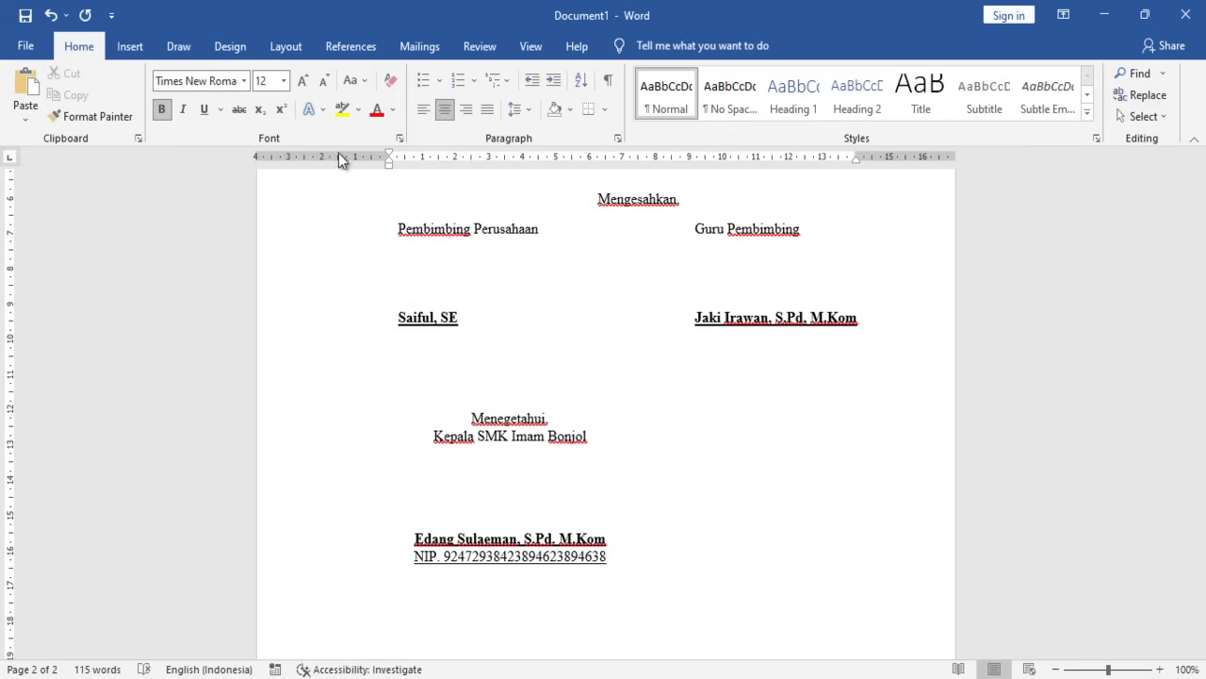
pyautogui.scroll(1, 532, 425)
# - Centre the Menegetahui box on the page
pyautogui.click(537, 443)
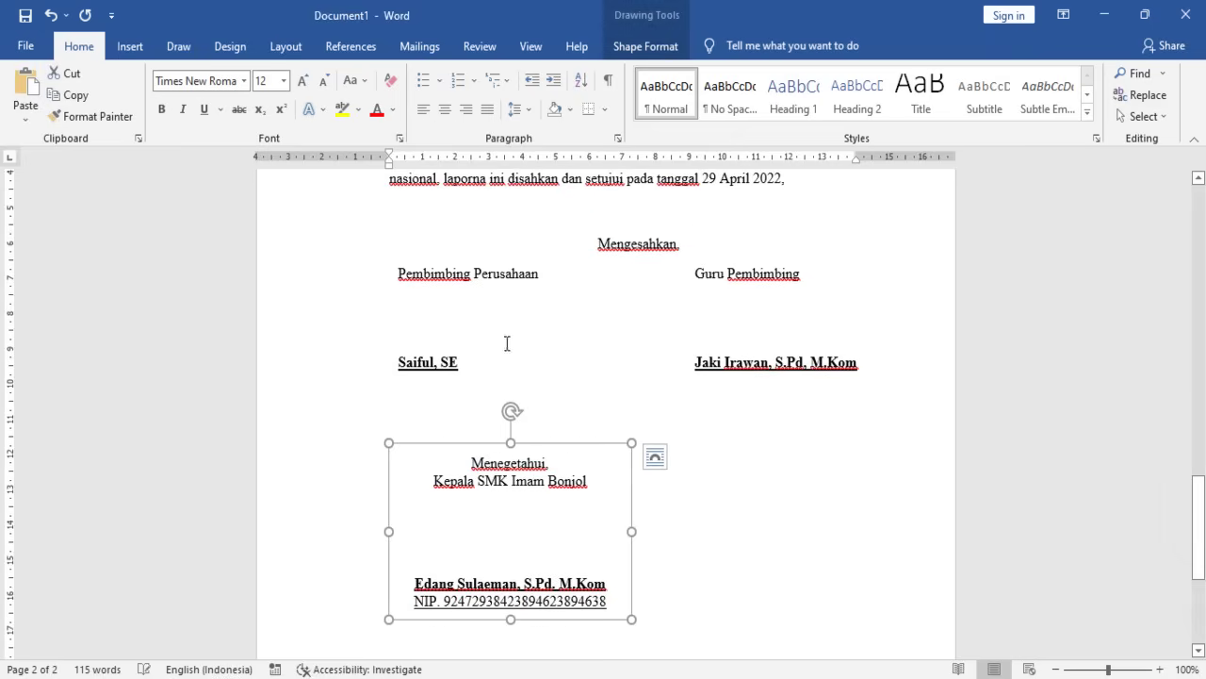
pyautogui.click(381, 603)
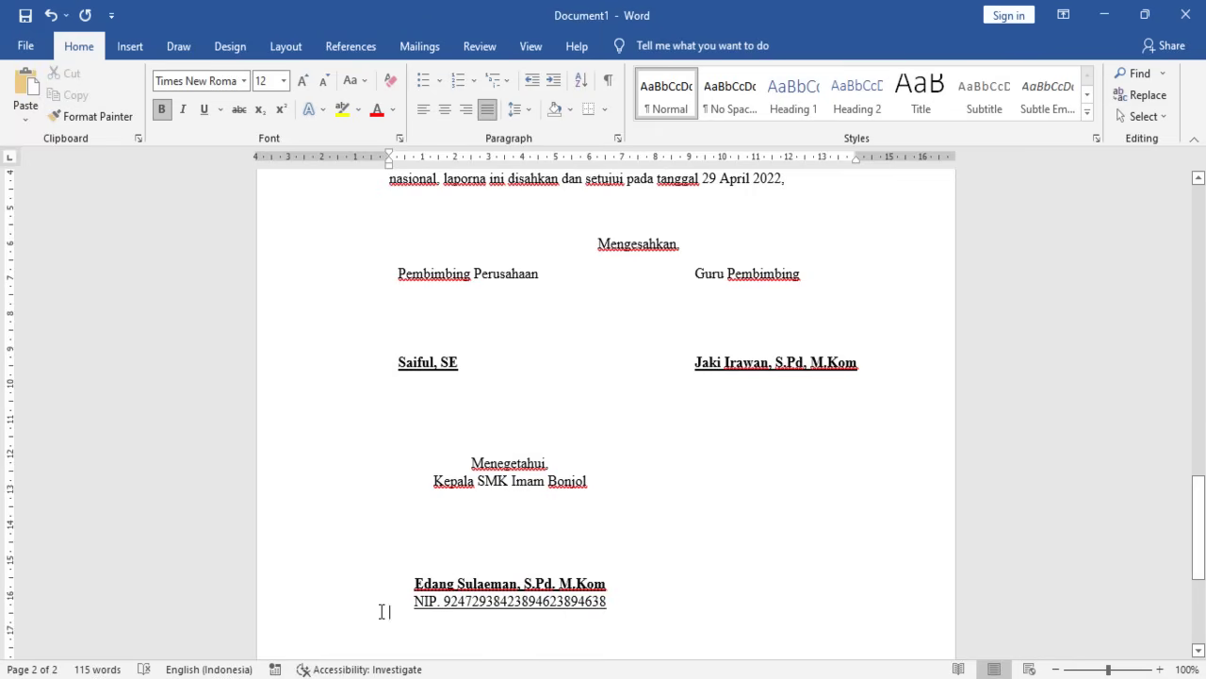
pyautogui.hotkey('ctrl', 'e')
pyautogui.scroll(2, 622, 482)
pyautogui.scroll(-4, 628, 493)
pyautogui.scroll(3, 606, 334)
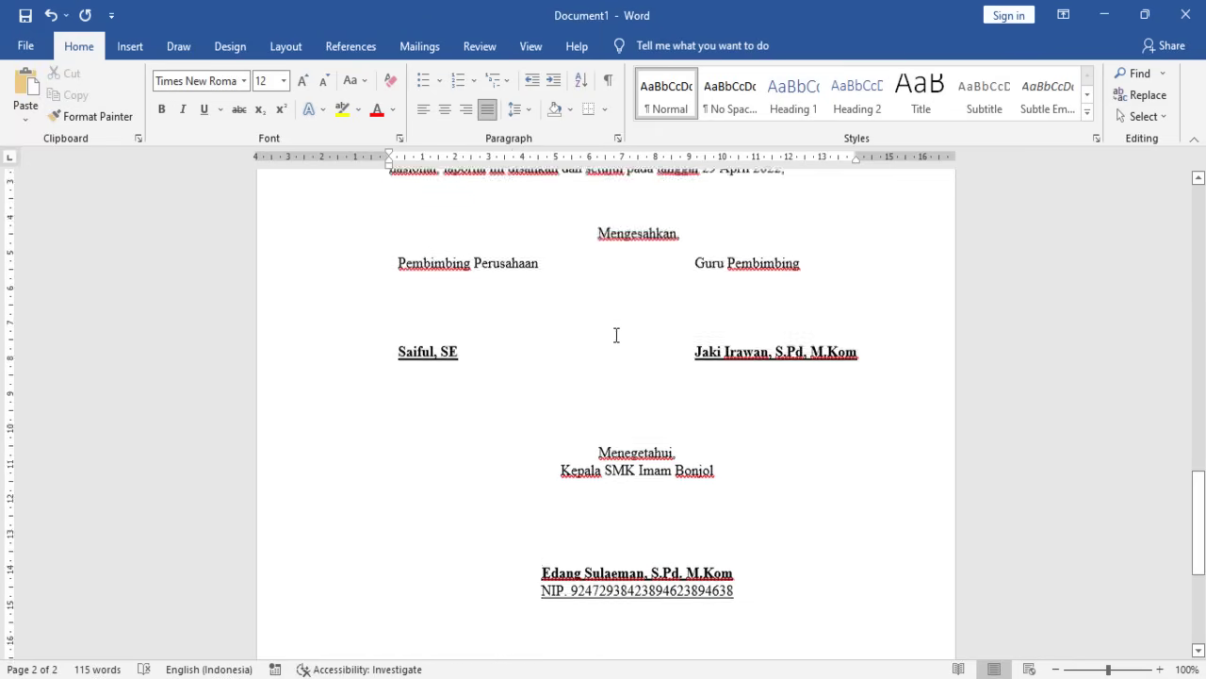
# - Adjust the tab before Guru Pembimbing and widen the upper box so it aligns above the teacher's name
pyautogui.click(697, 331)
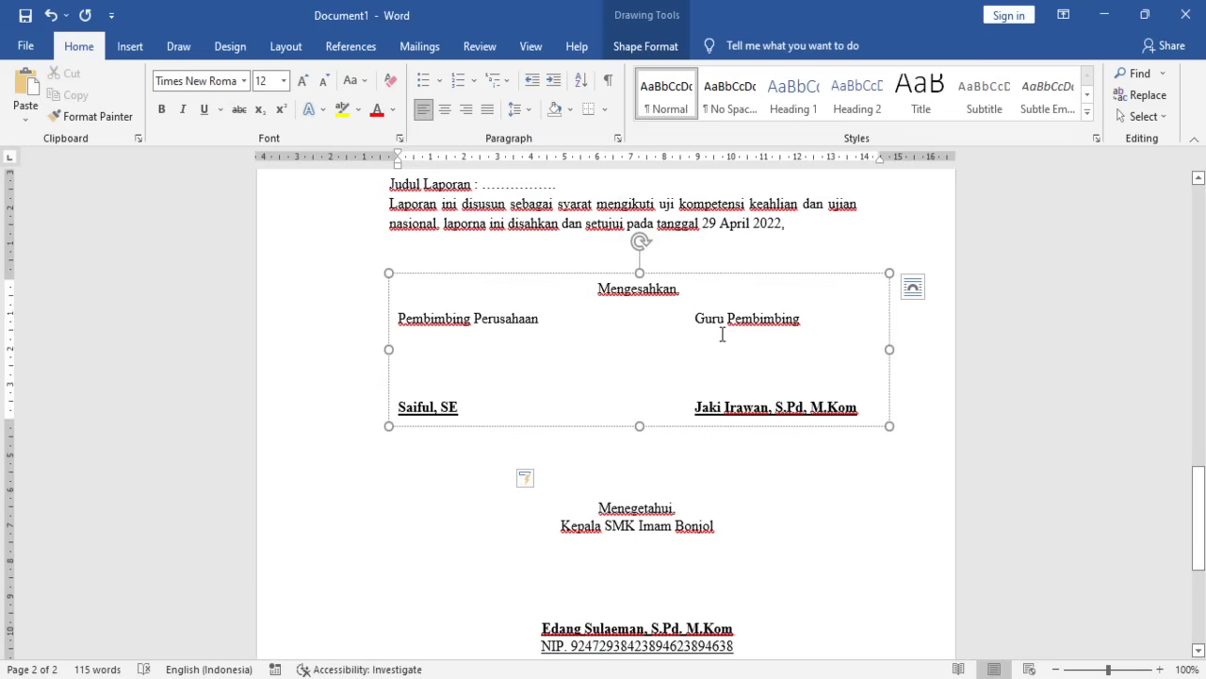
pyautogui.press('Tab')
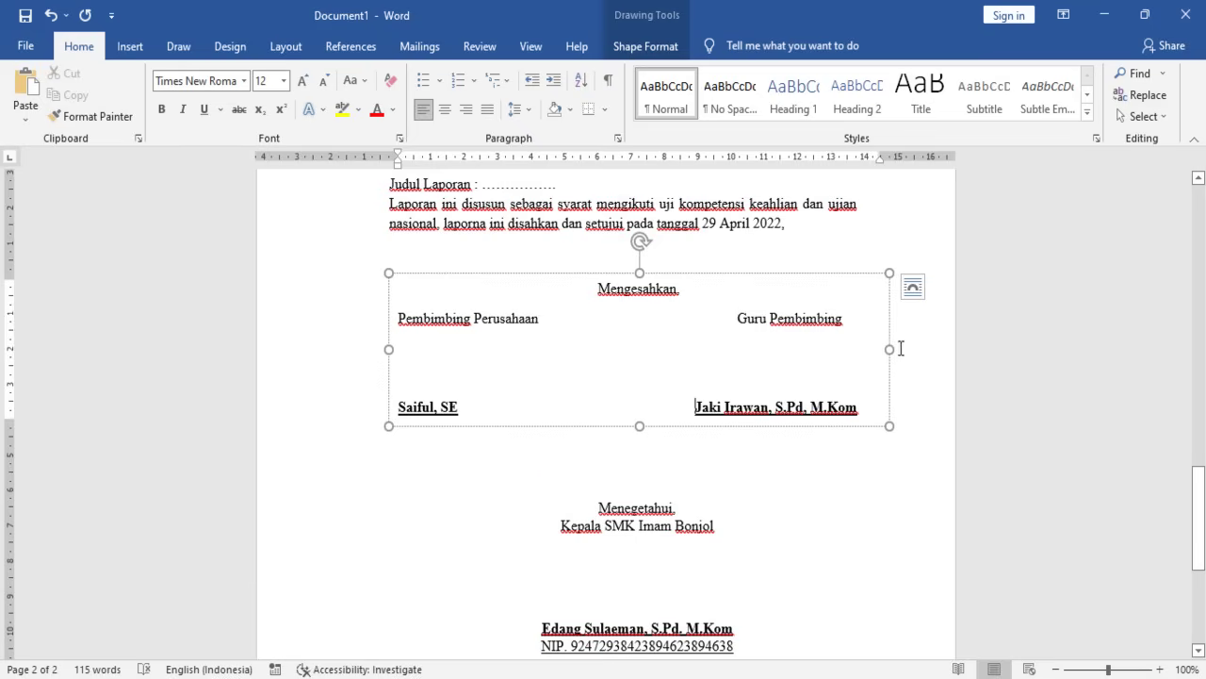
pyautogui.moveTo(890, 349); pyautogui.dragTo(908, 348)
pyautogui.click(695, 408)
pyautogui.press('Tab')
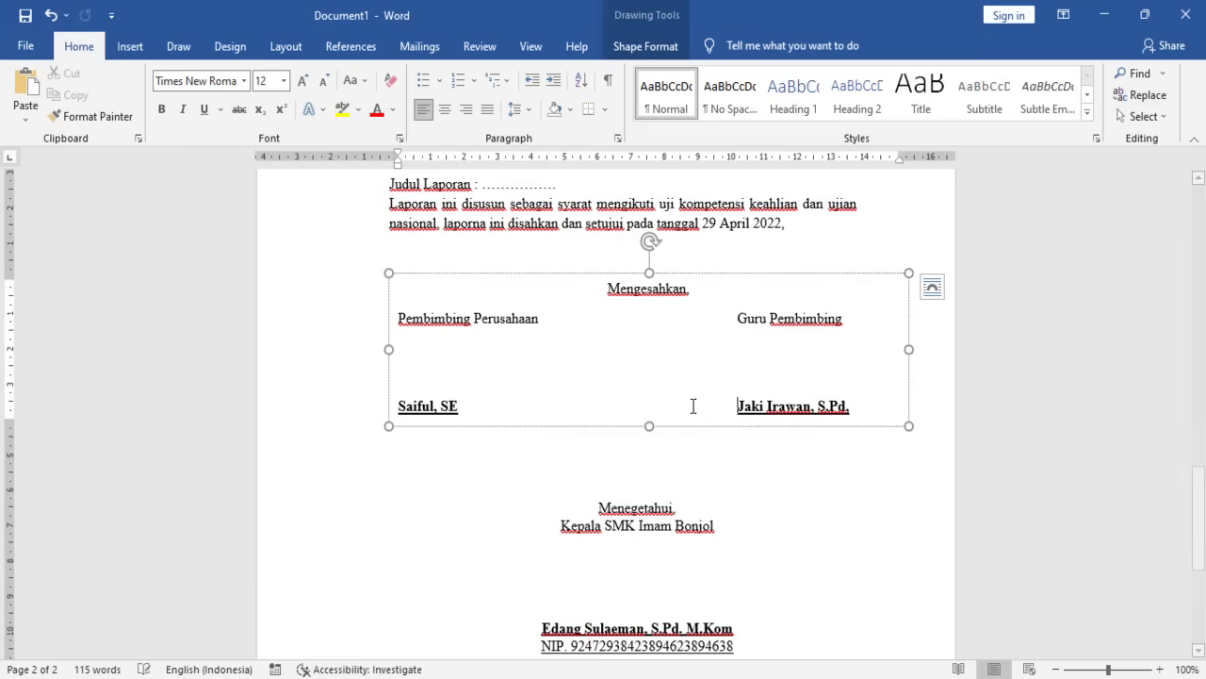
pyautogui.hotkey('ctrl', 'z')
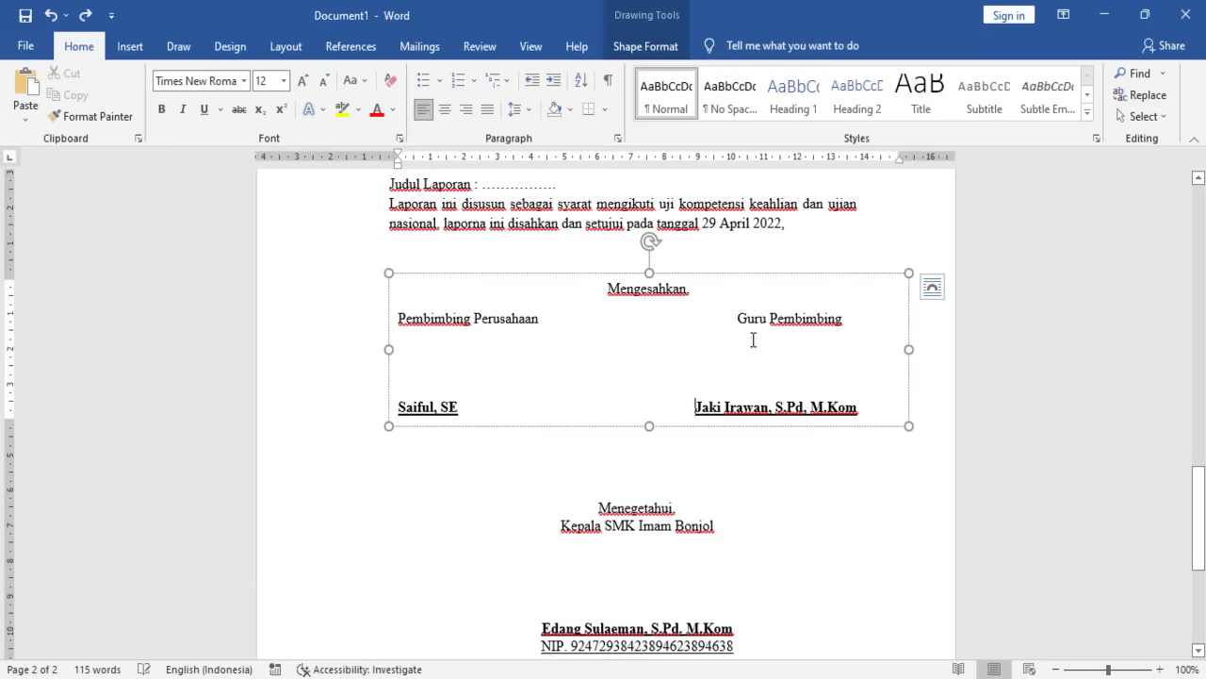
pyautogui.press('BackSpace')
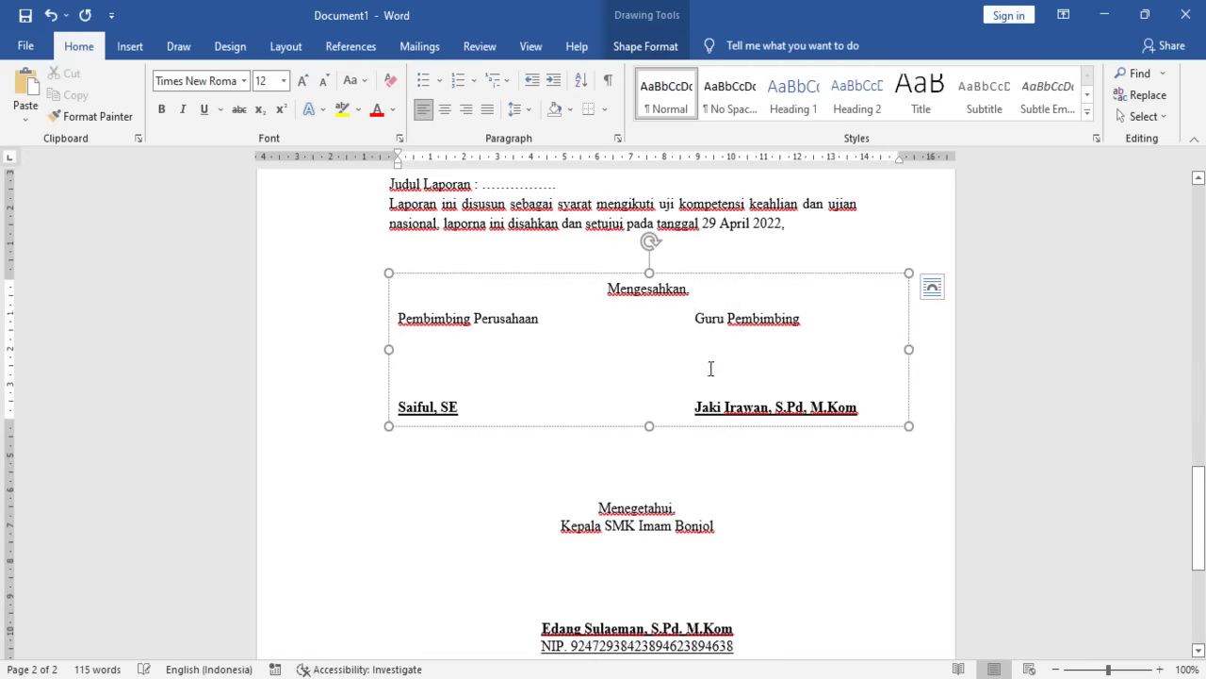
pyautogui.scroll(-3, 601, 356)
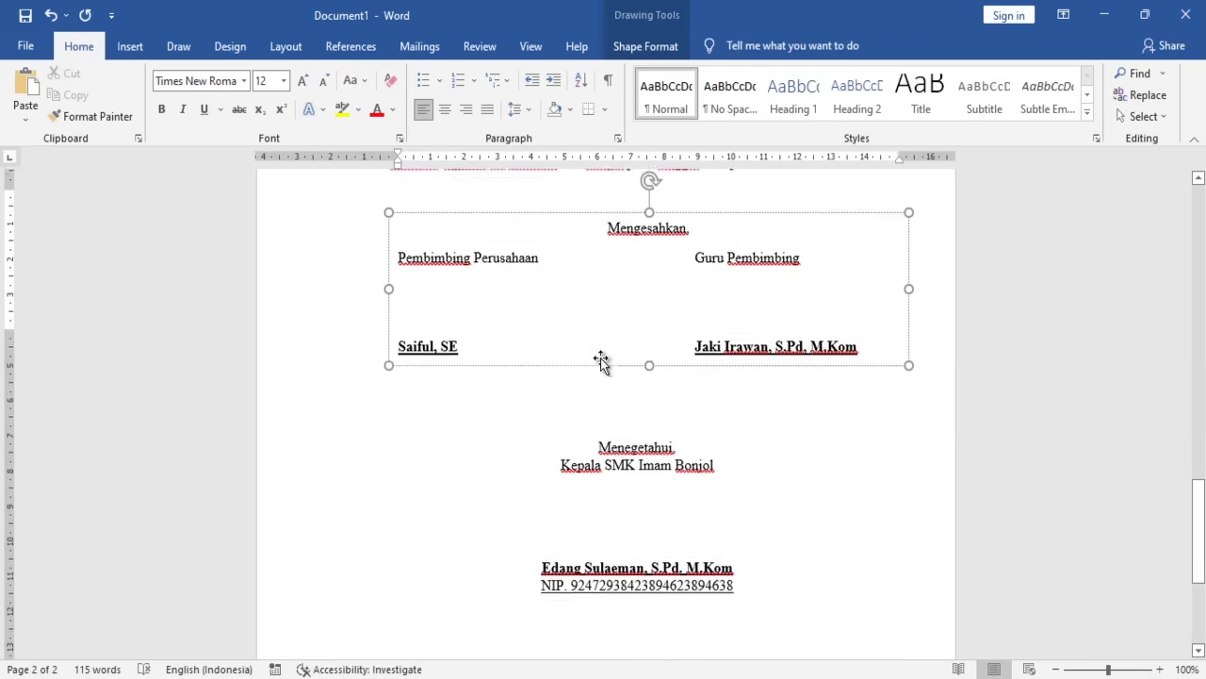
pyautogui.click(672, 396)
pyautogui.scroll(10, 674, 401)
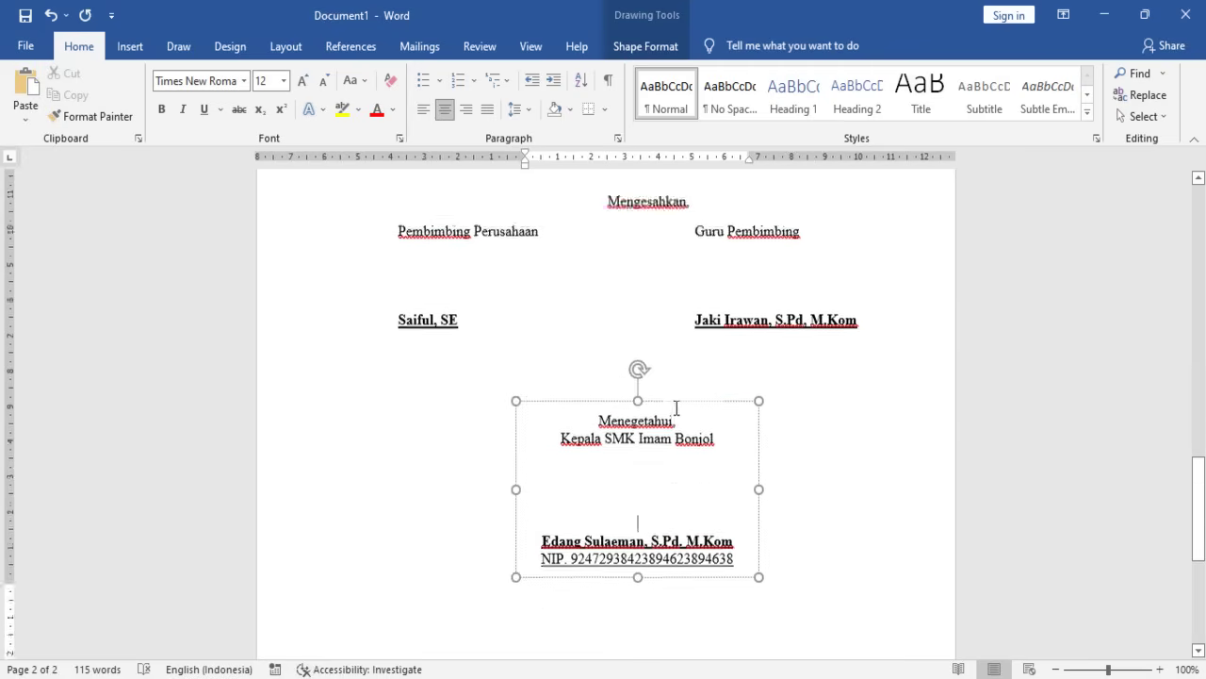
pyautogui.scroll(-2, 757, 401)
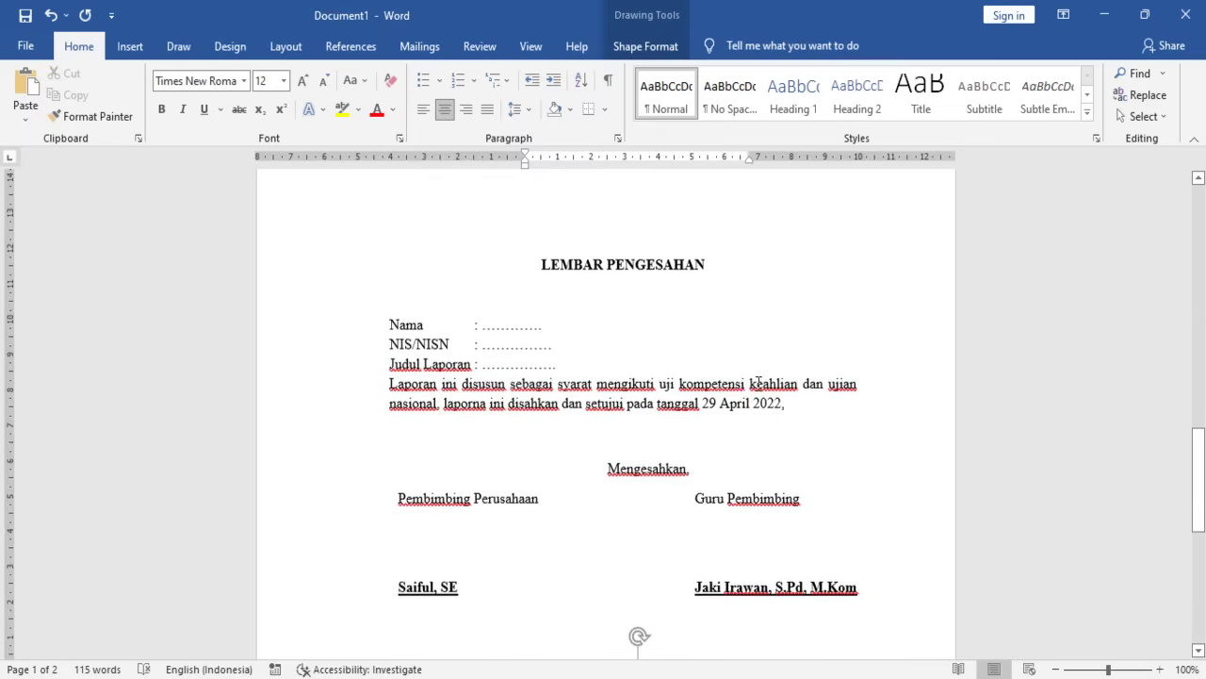
pyautogui.scroll(2, 827, 418)
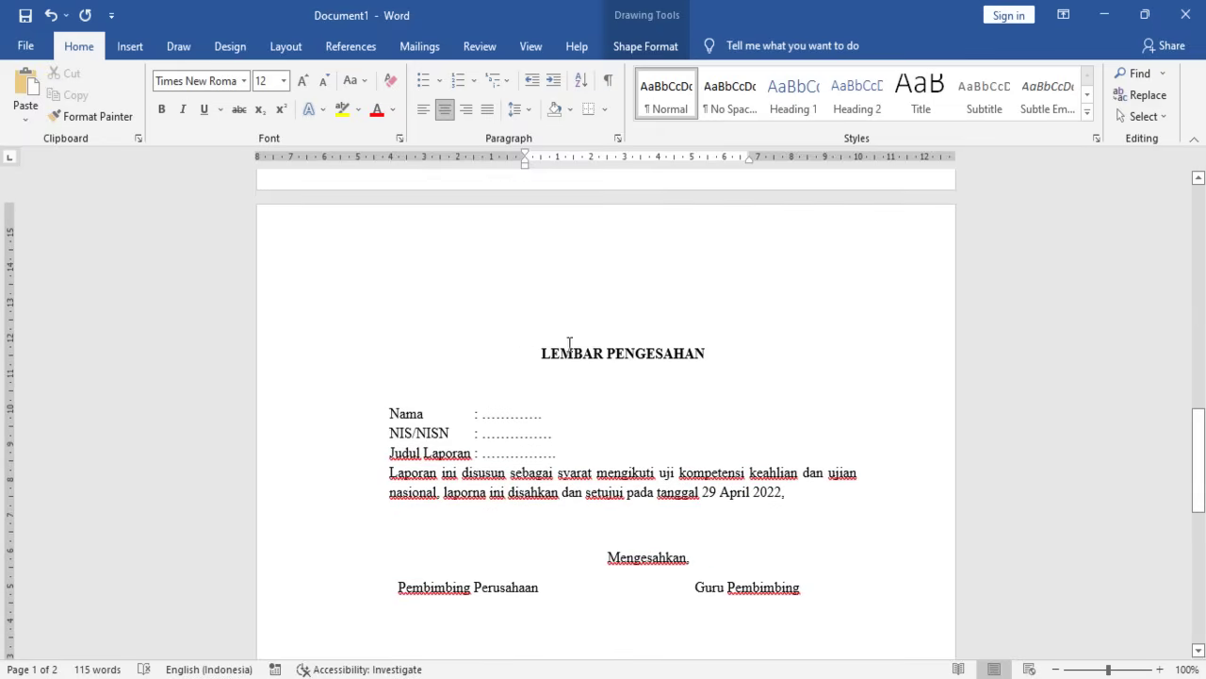
pyautogui.scroll(-11, 595, 353)
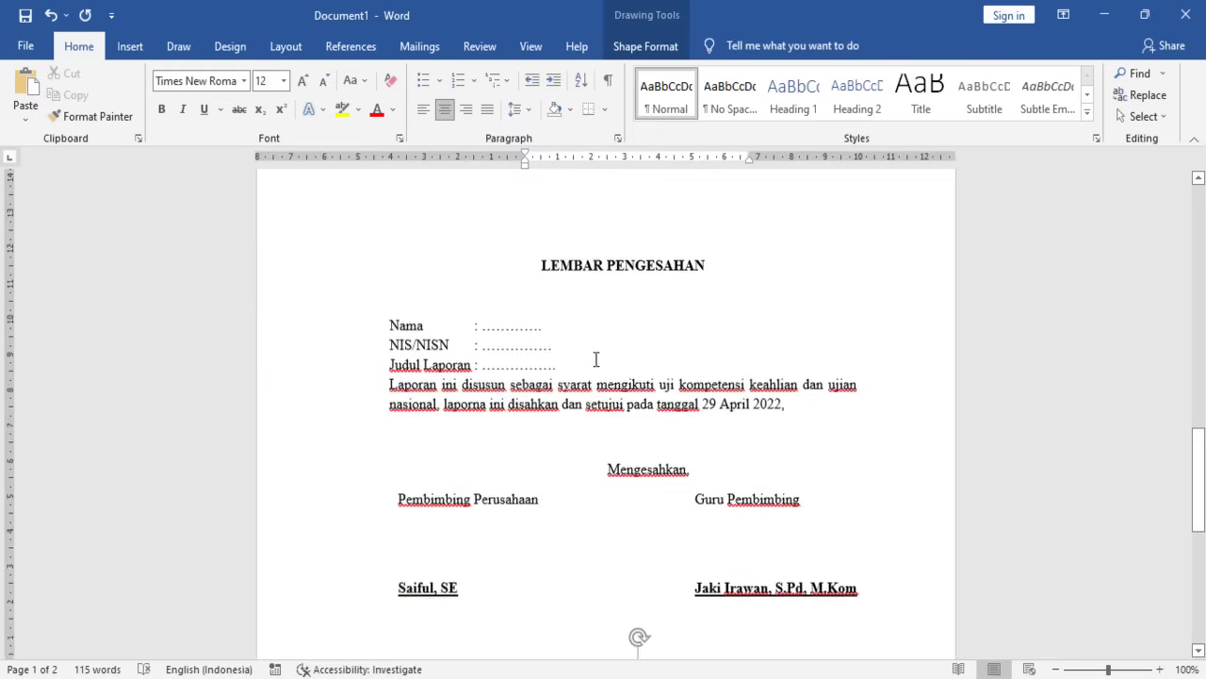
pyautogui.scroll(-3, 622, 421)
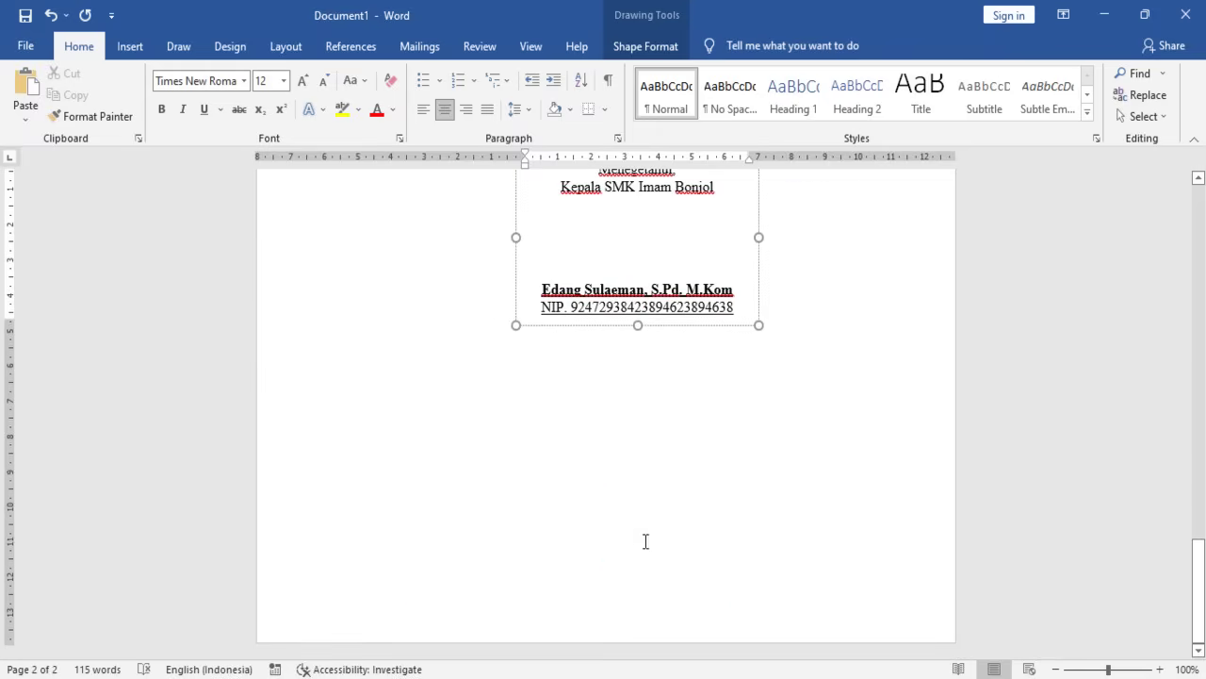
pyautogui.click(636, 535)
pyautogui.click(795, 338)
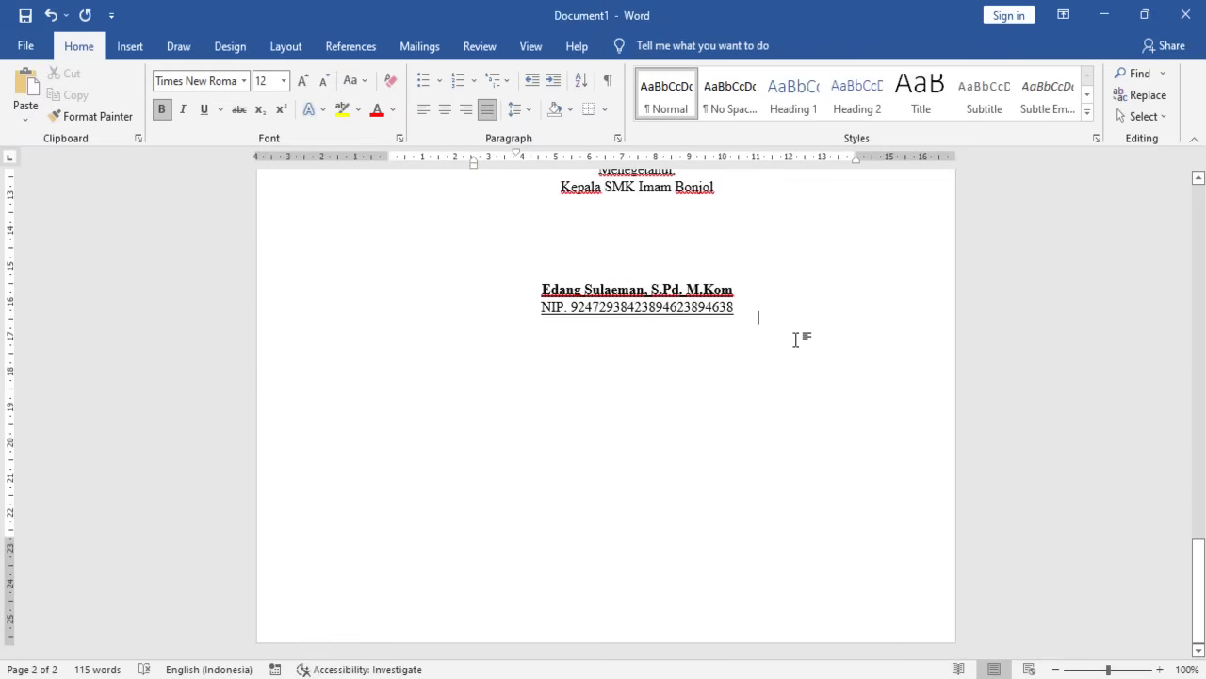
pyautogui.press('Return')
pyautogui.press('Return')
pyautogui.press('Return')
pyautogui.press('Return')
pyautogui.press('Return')
pyautogui.press('Return')
pyautogui.press('Return')
pyautogui.press('Return')
pyautogui.press('Return')
pyautogui.press('BackSpace')
pyautogui.press('BackSpace')
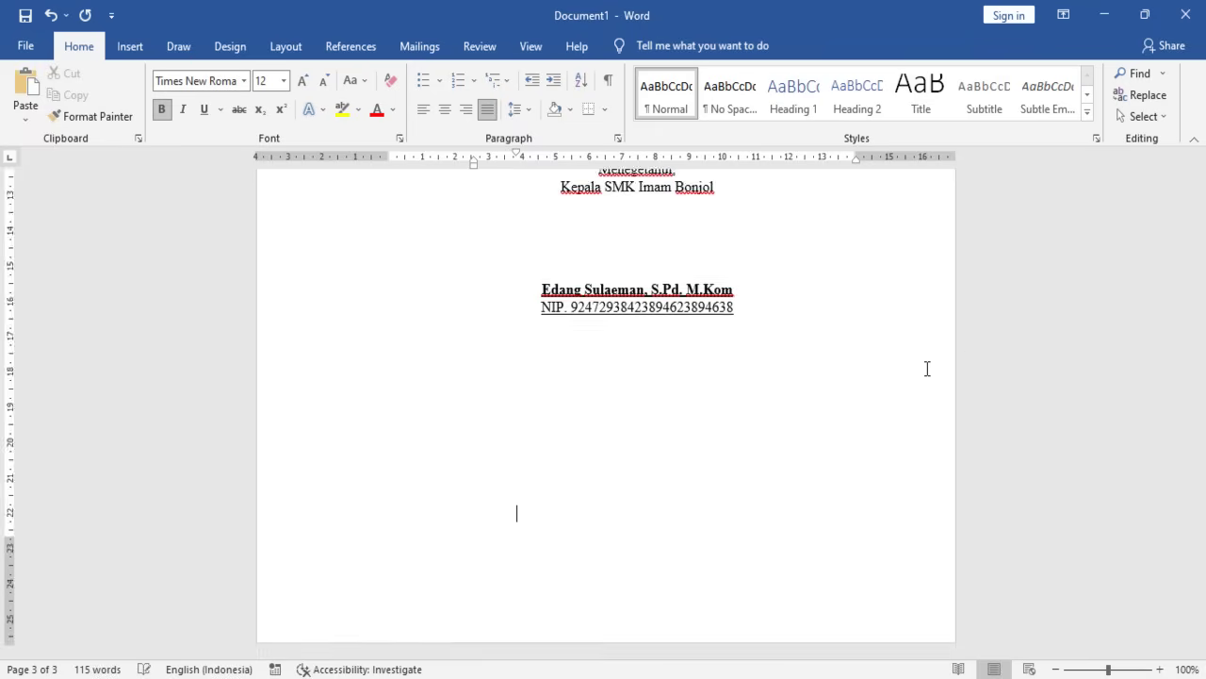
pyautogui.press('Return')
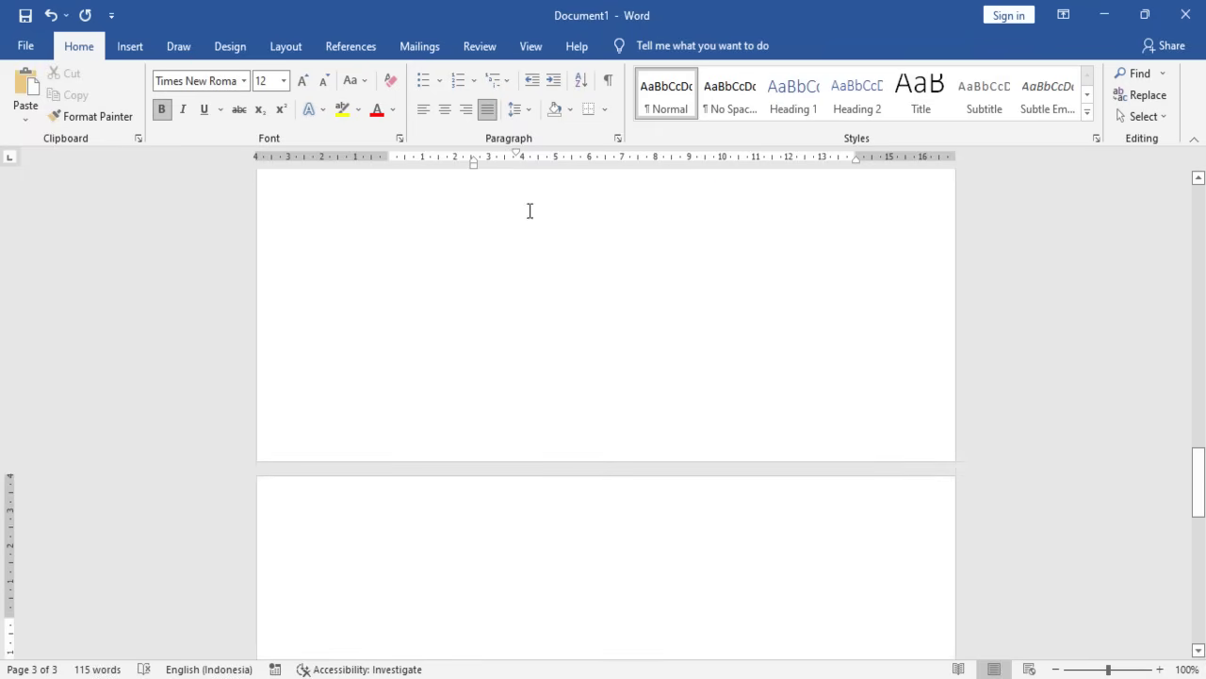
pyautogui.press('BackSpace')
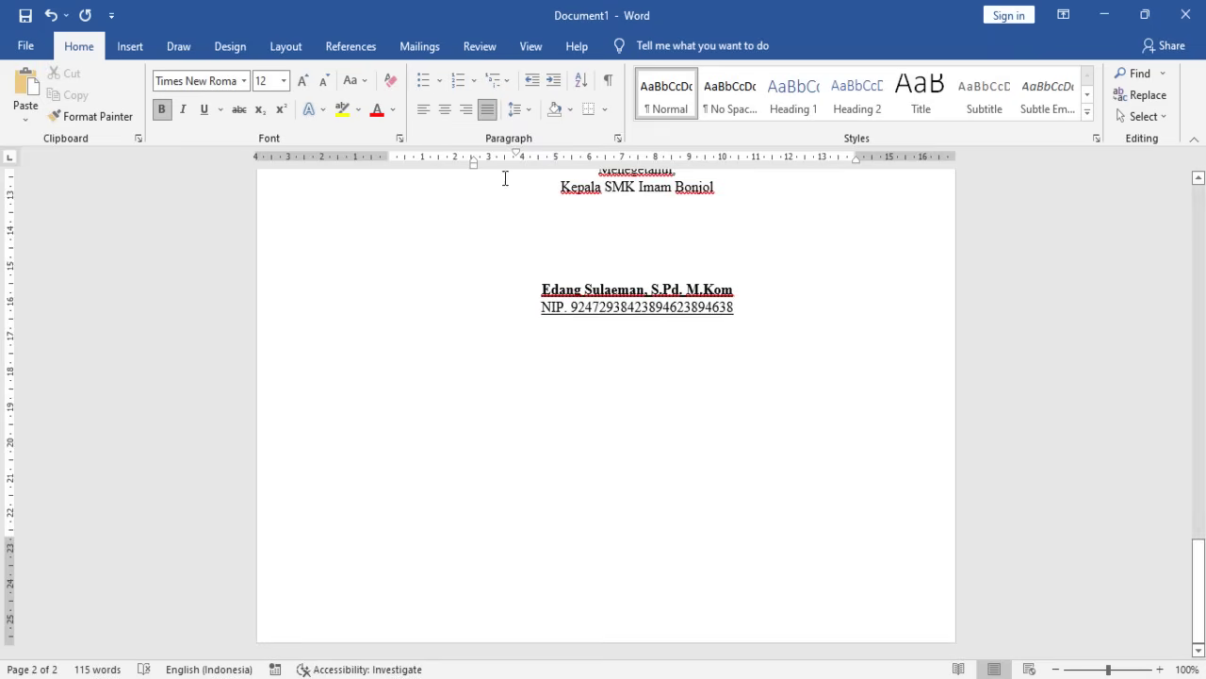
# - Select the approval page from the LEMBAR PENGESAHAN heading through the signature boxes and copy it
pyautogui.scroll(10, 622, 563)
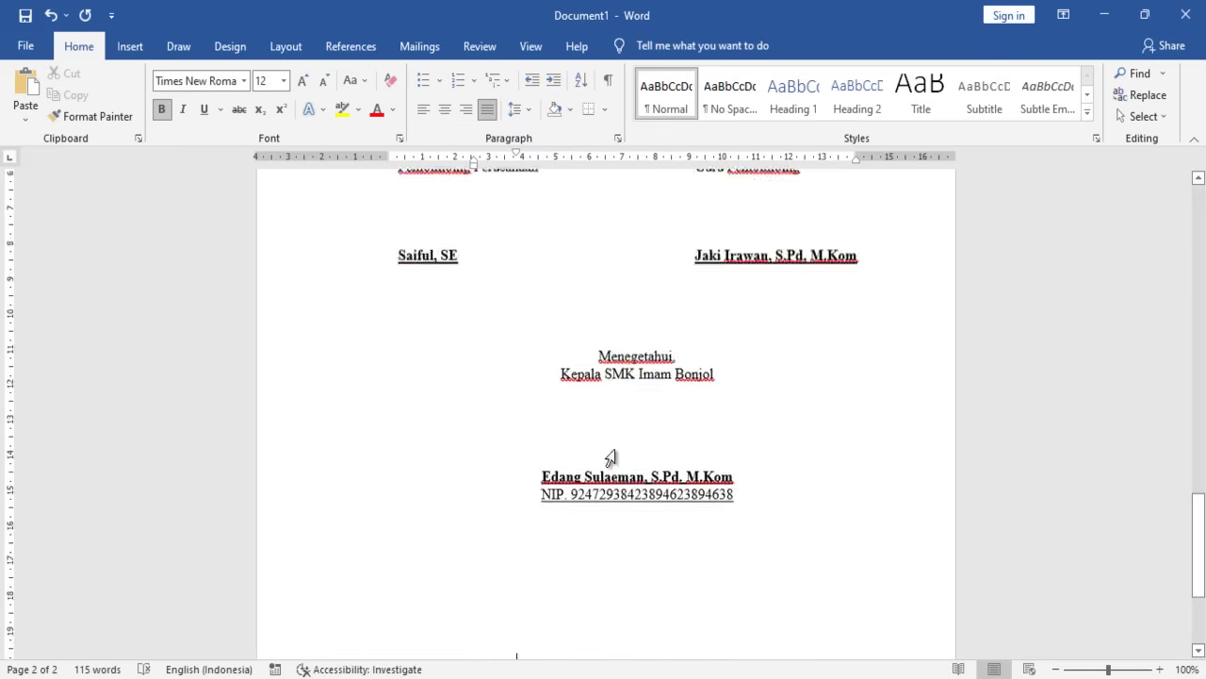
pyautogui.moveTo(539, 314)
pyautogui.mouseDown()
pyautogui.moveTo(660, 570)
pyautogui.moveTo(665, 439)
pyautogui.mouseUp()
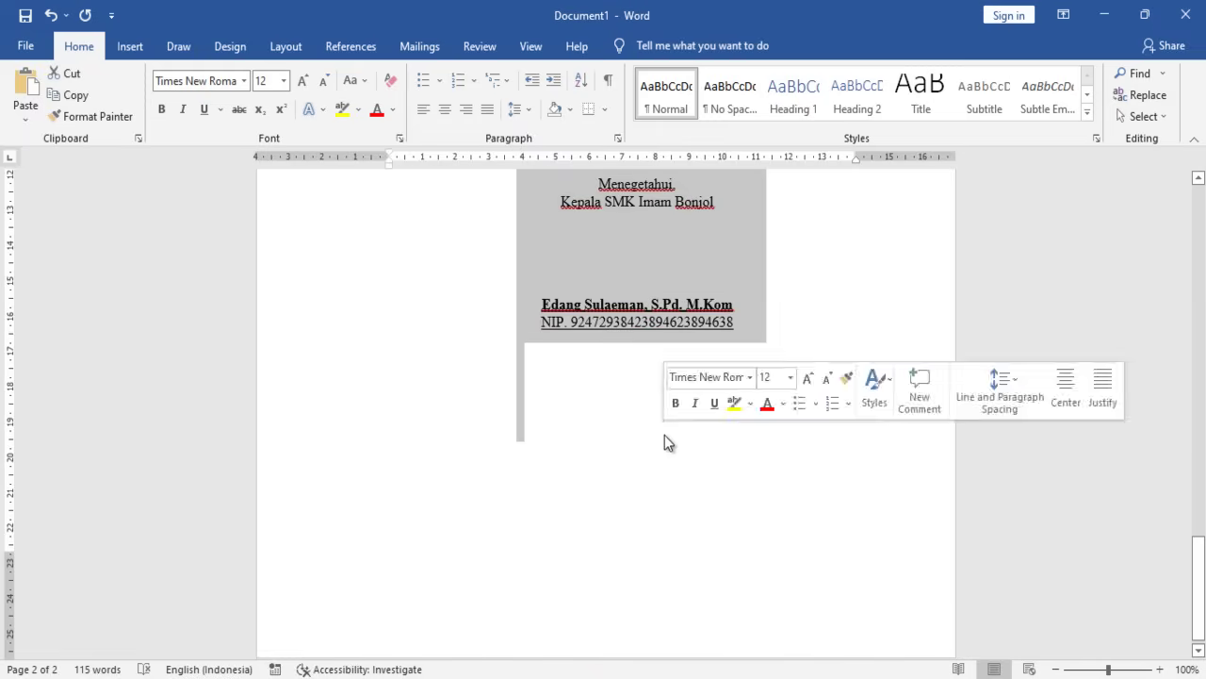
pyautogui.rightClick(658, 325)
pyautogui.click(489, 356)
pyautogui.scroll(9, 488, 356)
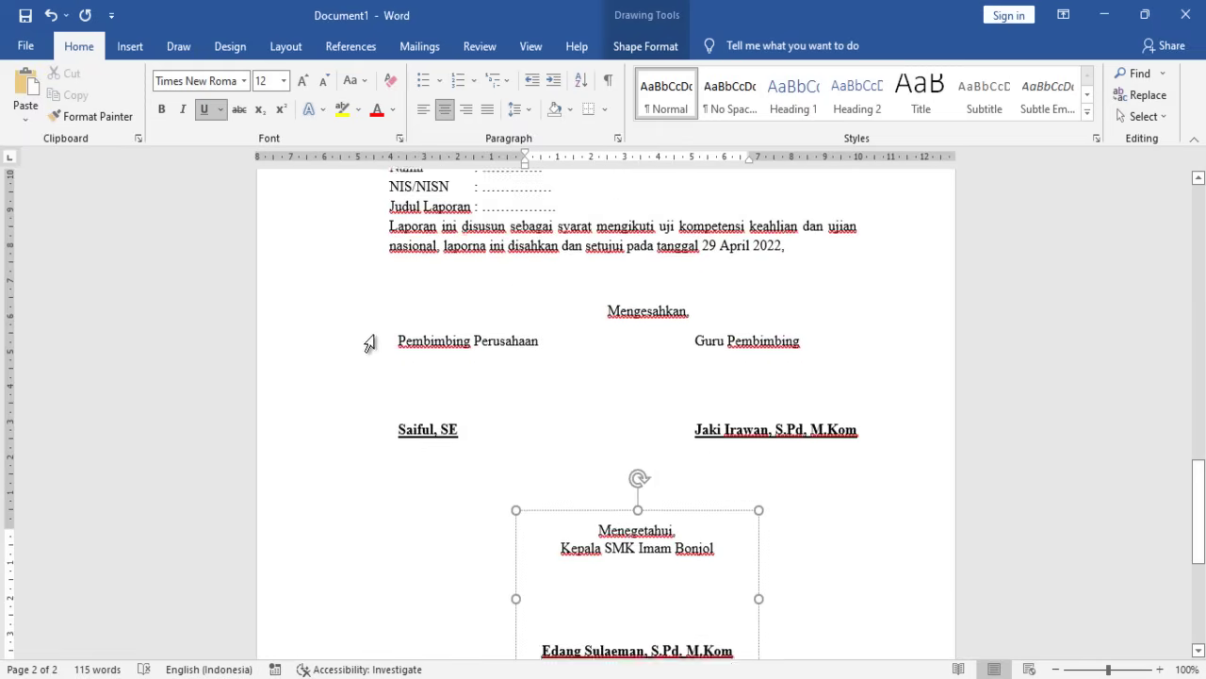
pyautogui.moveTo(523, 396)
pyautogui.mouseDown()
pyautogui.moveTo(782, 660)
pyautogui.moveTo(783, 465)
pyautogui.moveTo(800, 368)
pyautogui.mouseUp()
pyautogui.scroll(6, 792, 334)
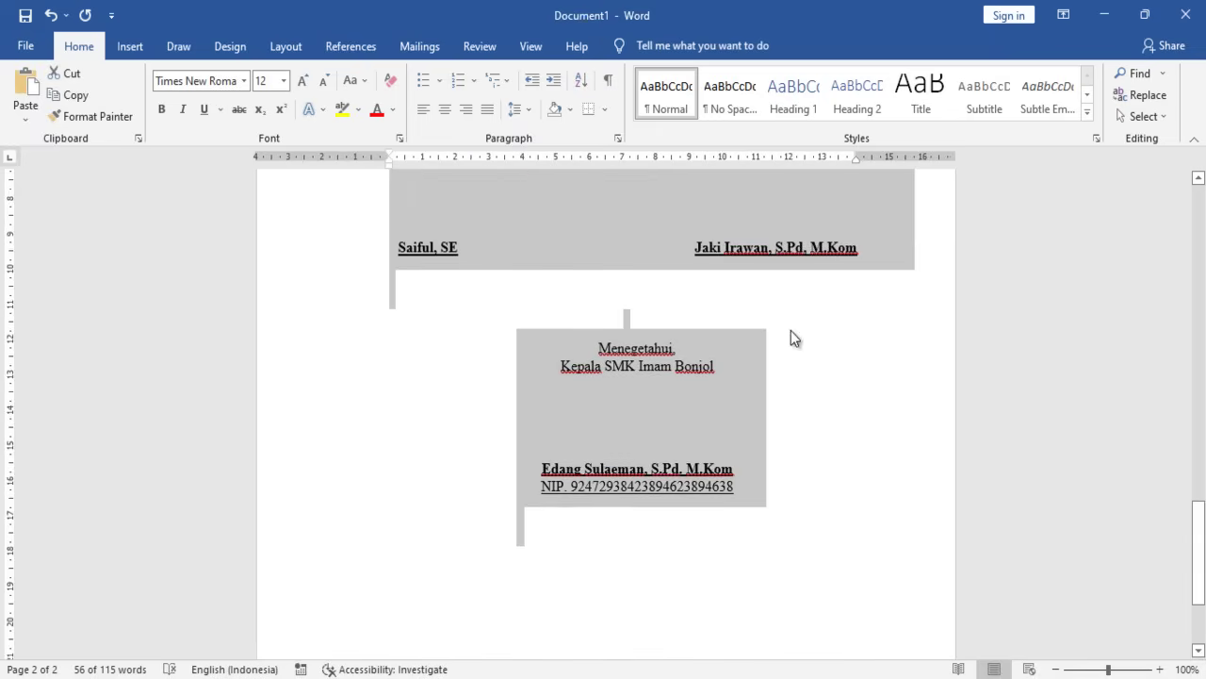
pyautogui.rightClick(656, 239)
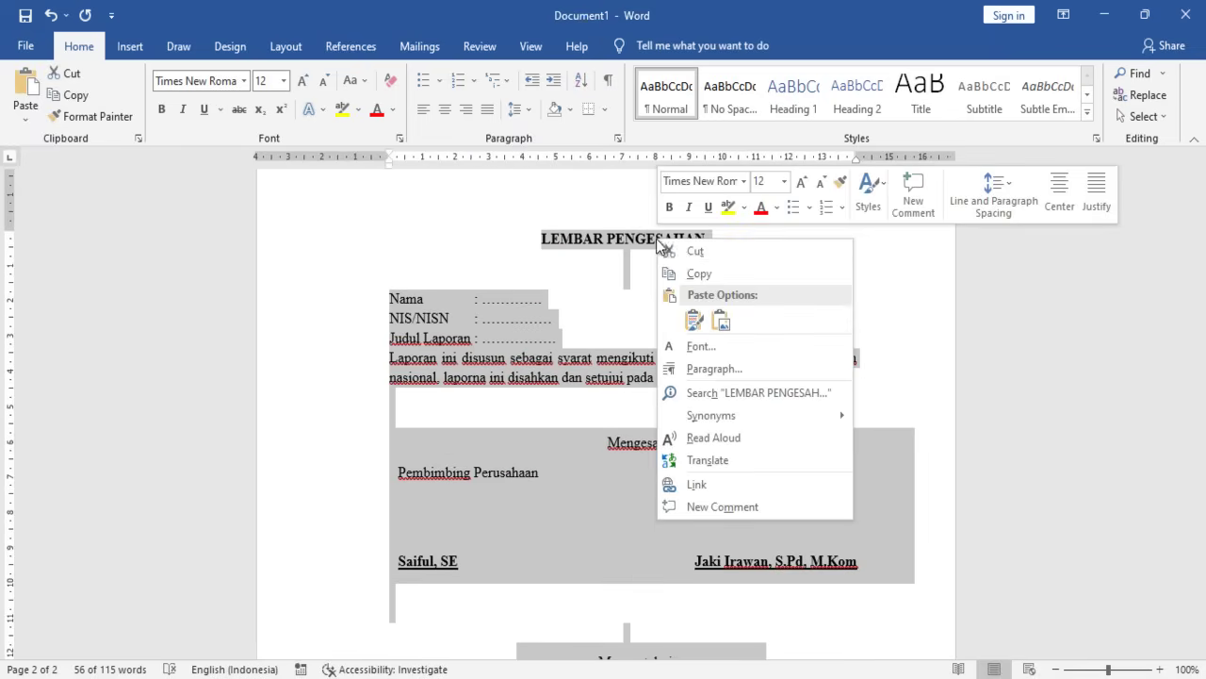
pyautogui.click(695, 272)
pyautogui.scroll(-8, 527, 555)
pyautogui.scroll(-1, 526, 555)
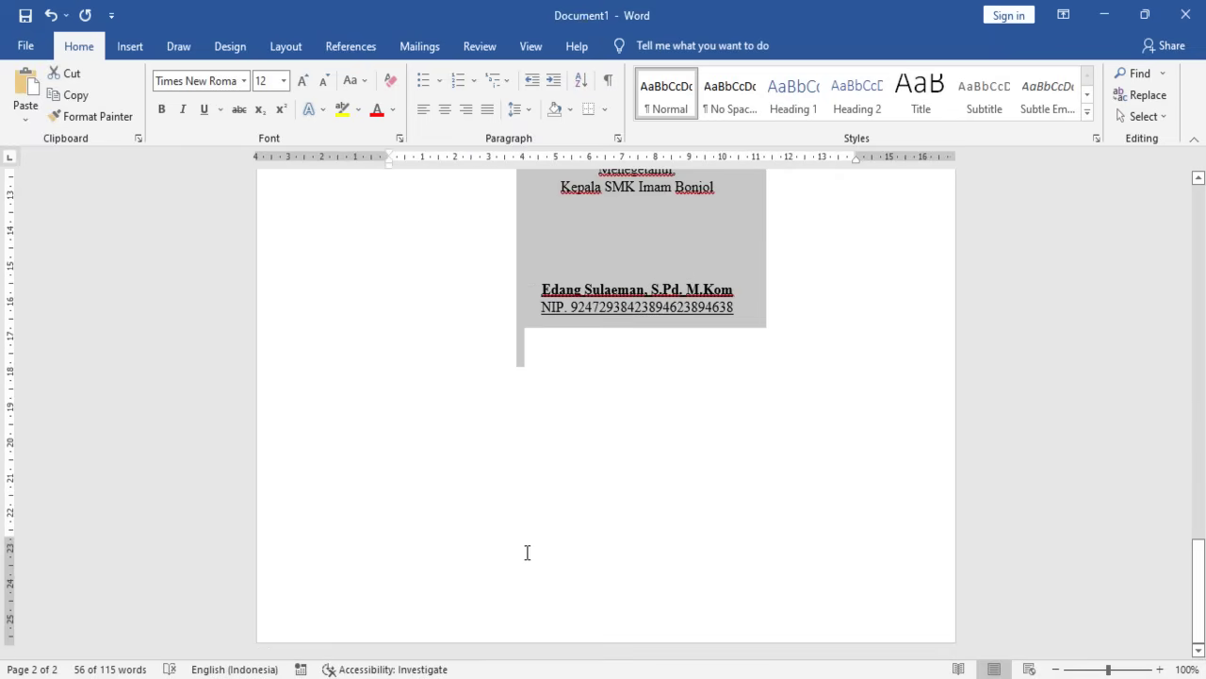
pyautogui.click(524, 547)
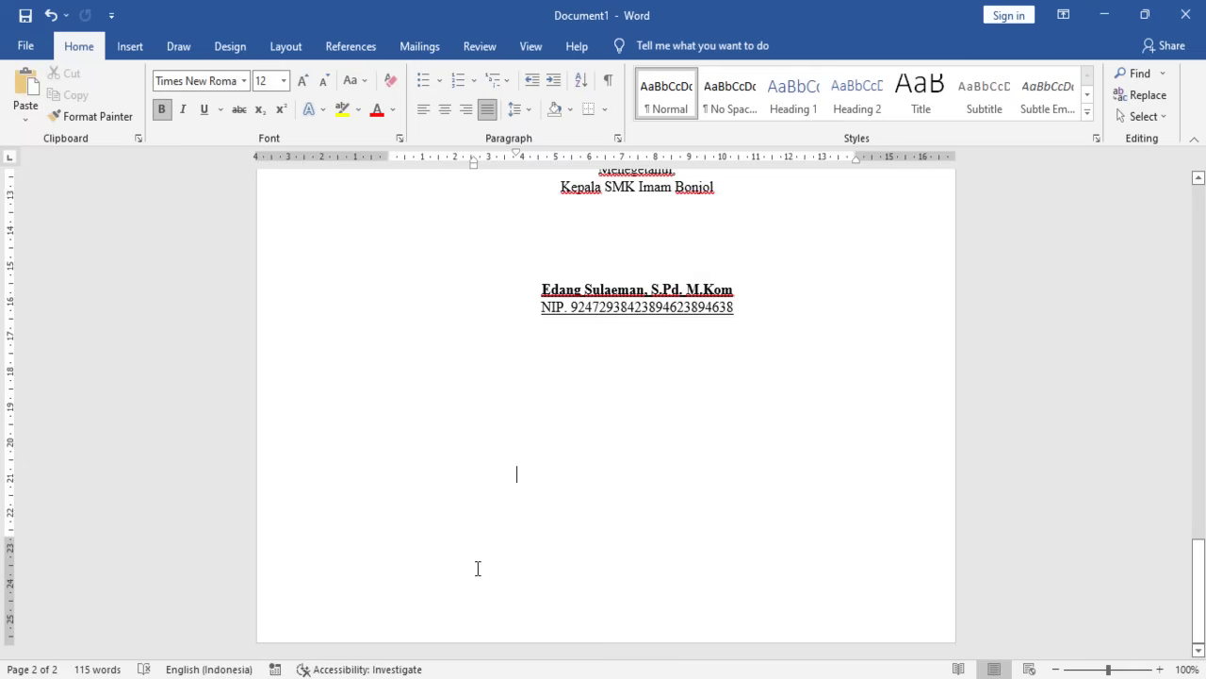
# - Add a new blank third page after the signatures
pyautogui.press('Return')
pyautogui.press('Return')
pyautogui.press('Return')
pyautogui.press('Return')
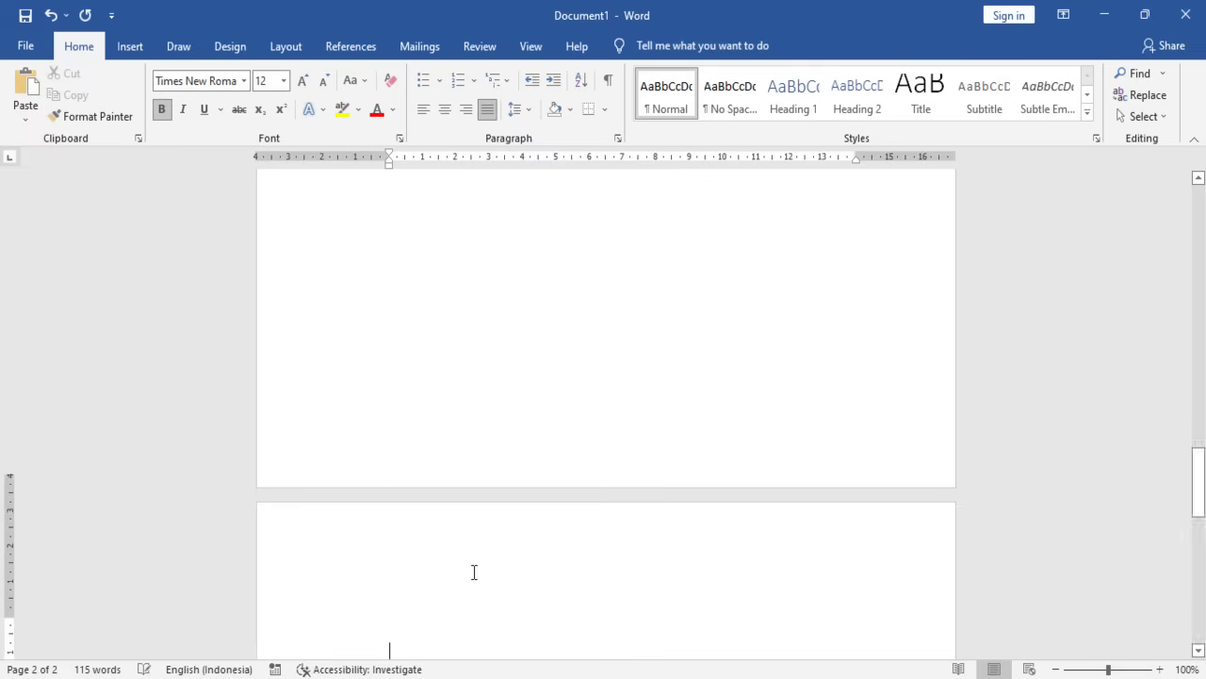
pyautogui.scroll(4, 474, 572)
pyautogui.scroll(-4, 474, 572)
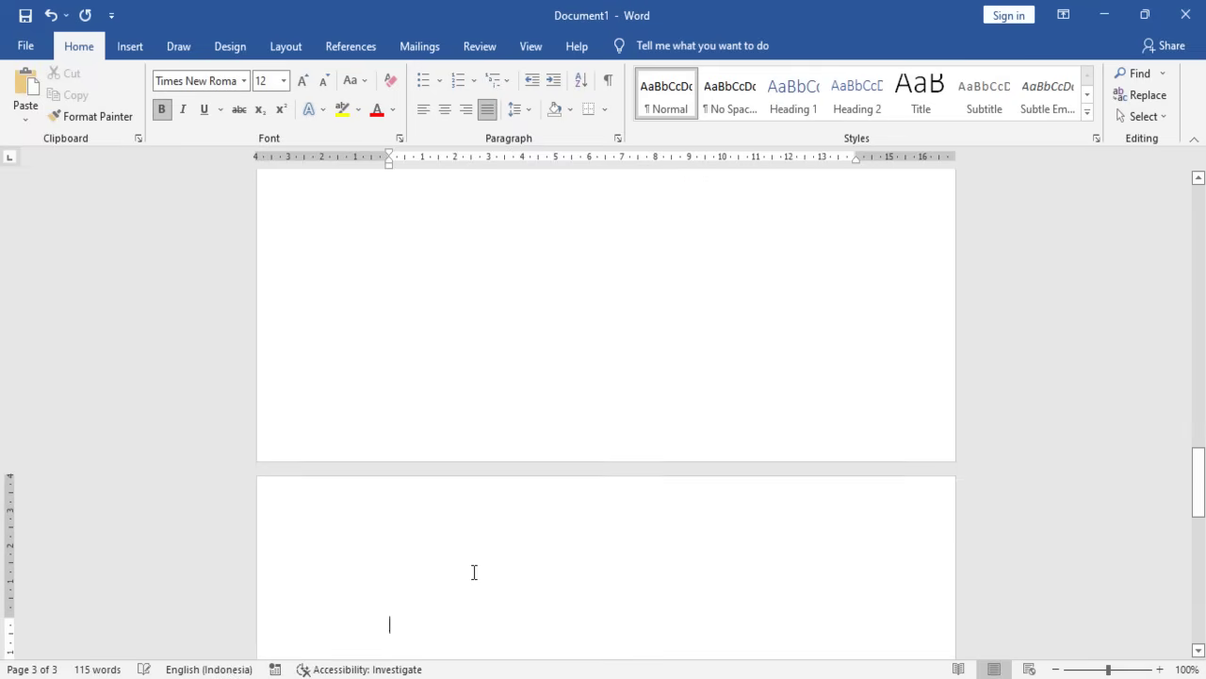
pyautogui.scroll(-1, 805, 443)
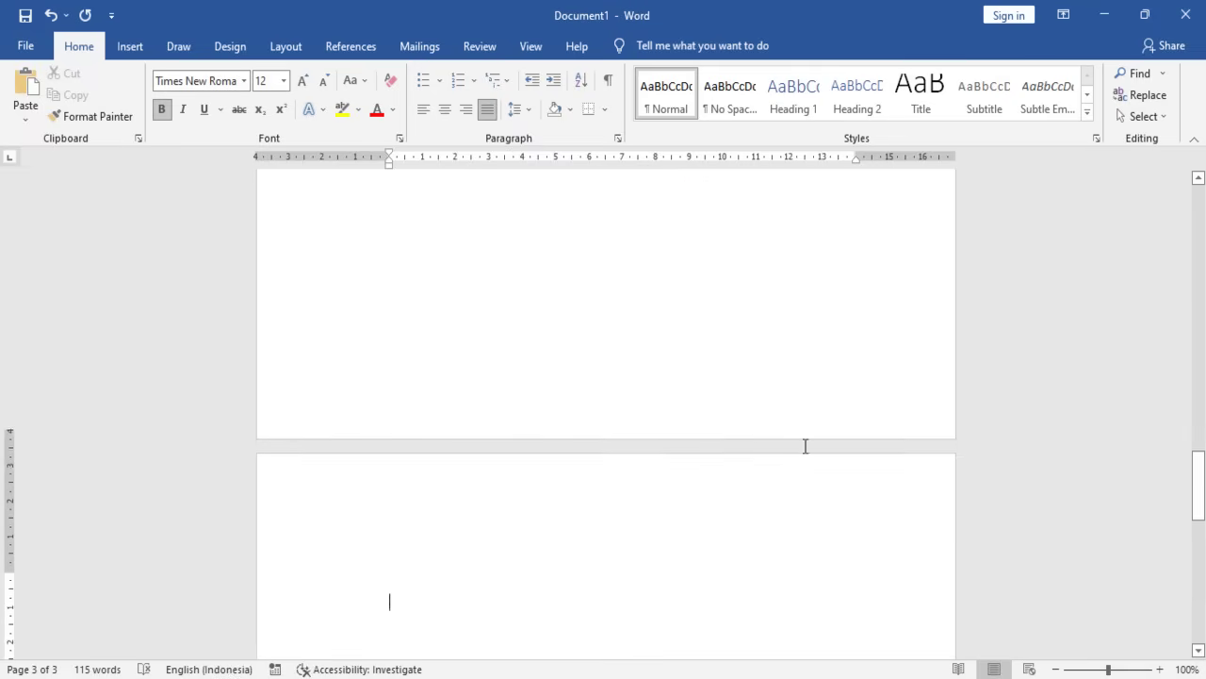
pyautogui.rightClick(388, 583)
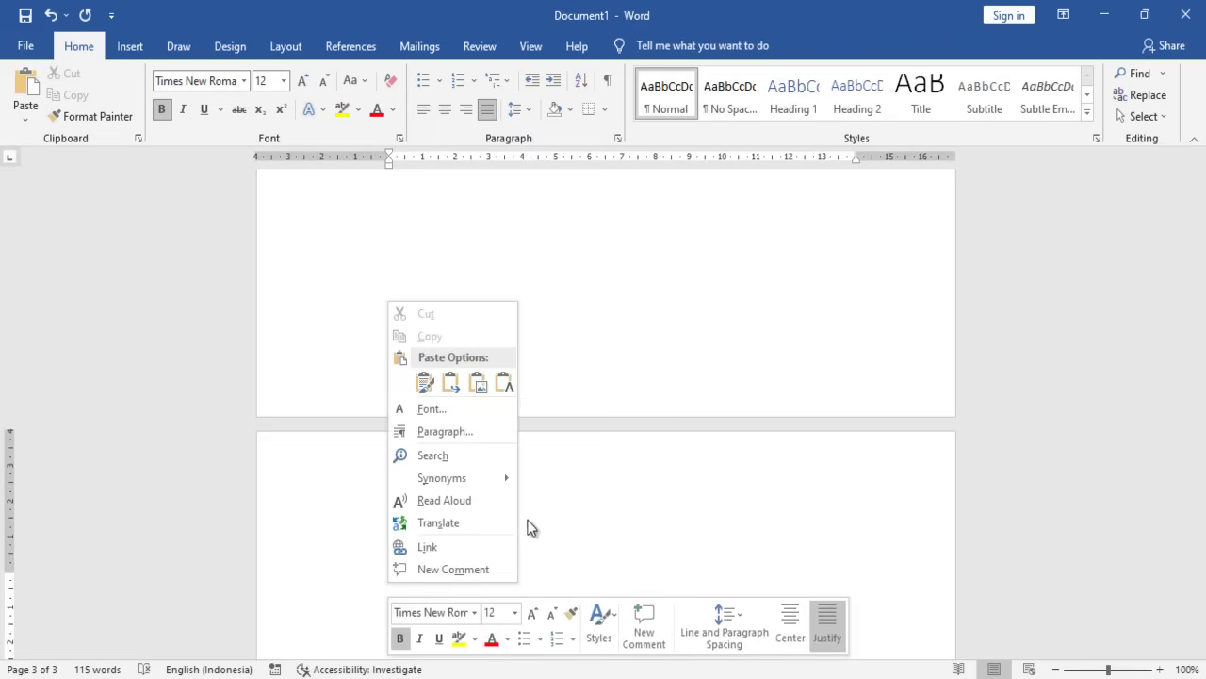
pyautogui.click(574, 521)
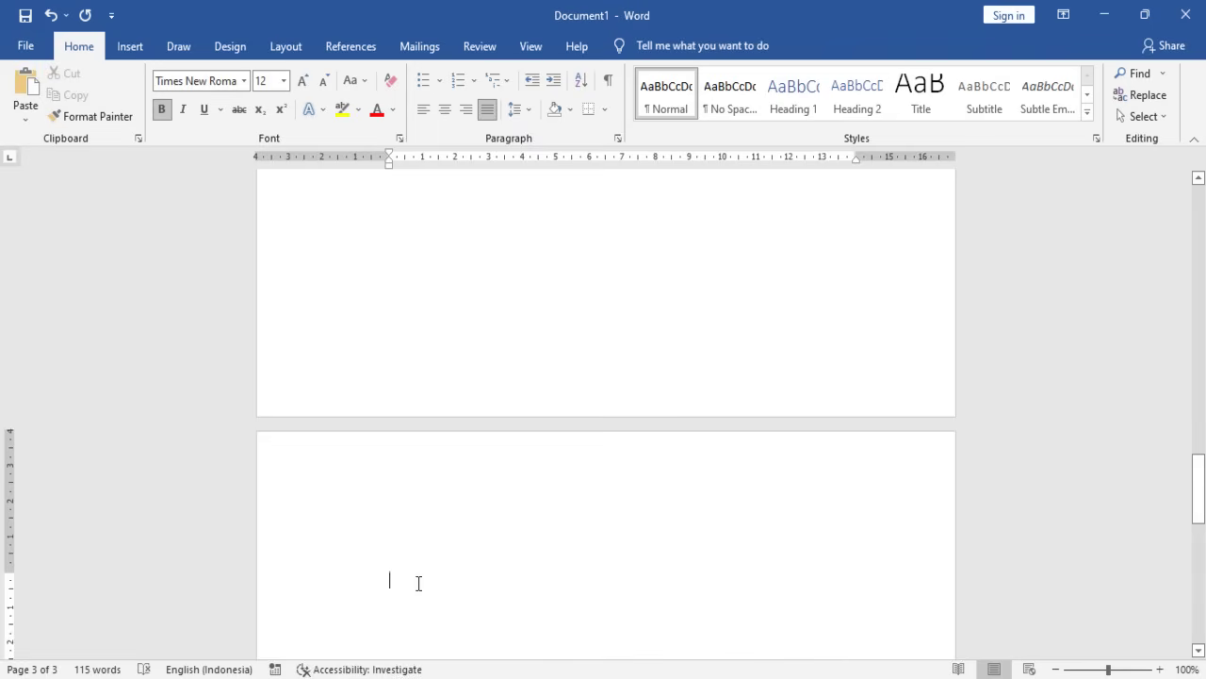
# - Paste the copied approval page there, first as plain text, then keeping source formatting
pyautogui.click(26, 121)
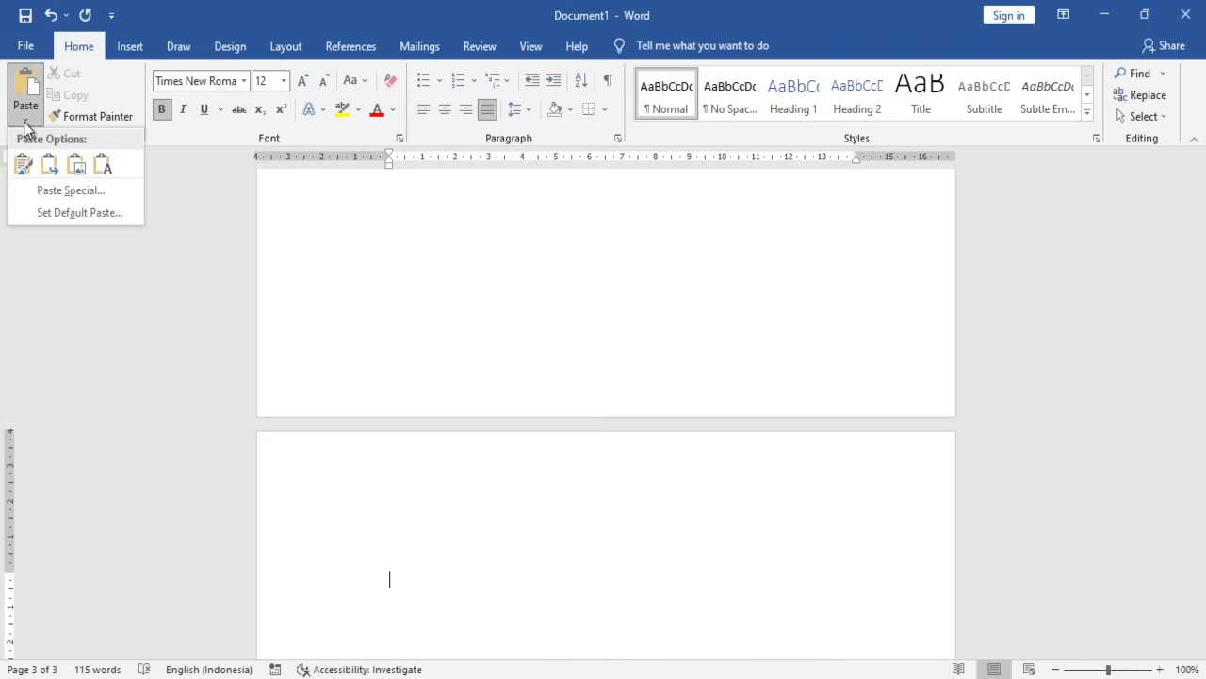
pyautogui.click(102, 166)
pyautogui.scroll(-3, 281, 390)
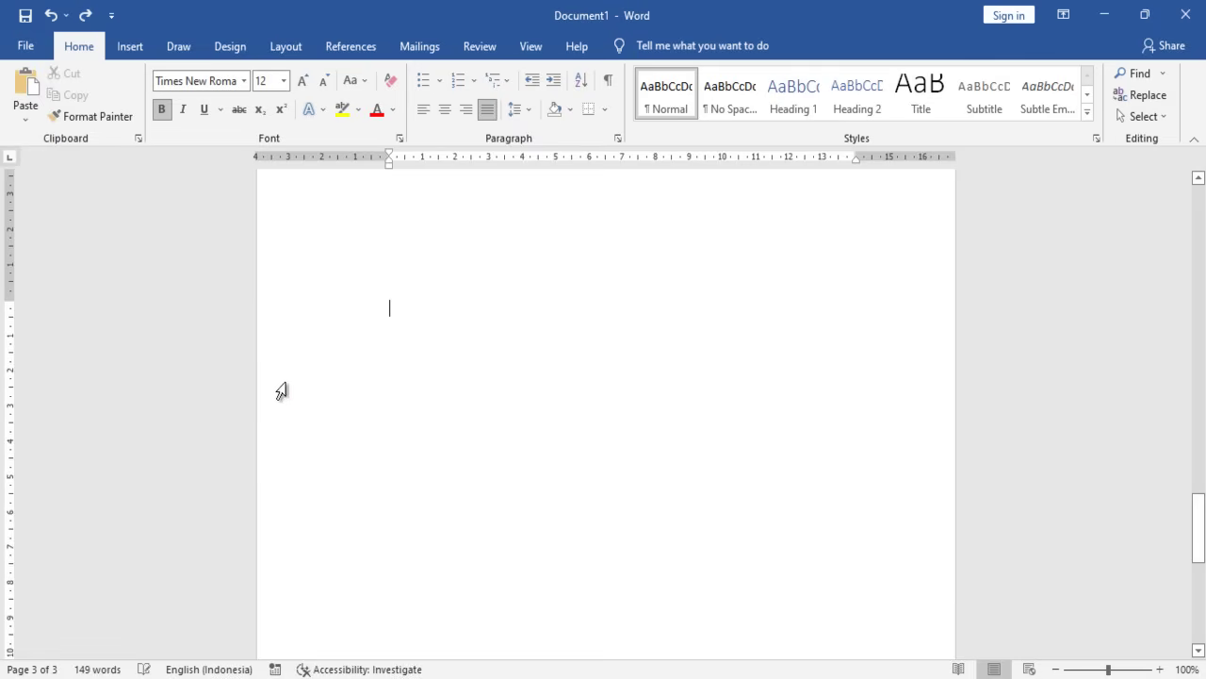
pyautogui.click(22, 106)
pyautogui.click(27, 87)
pyautogui.scroll(6, 418, 329)
# - Add 'PENGUJI SIDANG' after the LEMBAR PENGESAHAN title on the third page, fixing a typo
pyautogui.click(500, 329)
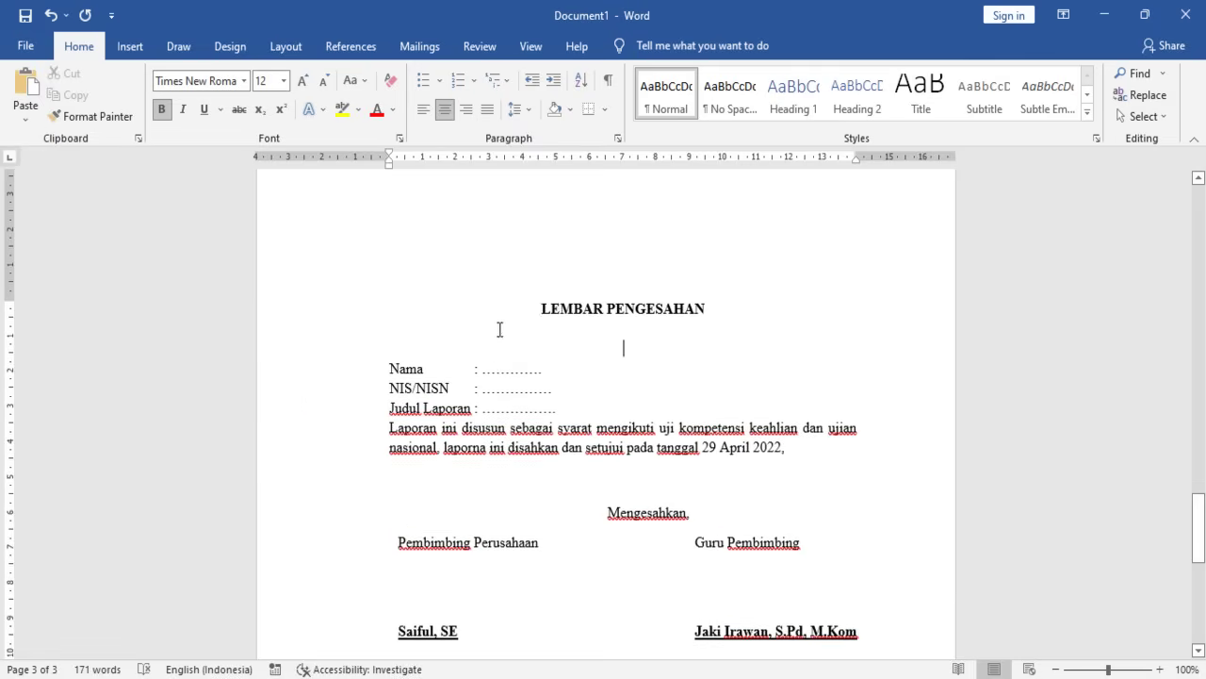
pyautogui.scroll(-2, 525, 312)
pyautogui.scroll(2, 499, 312)
pyautogui.scroll(-3, 499, 409)
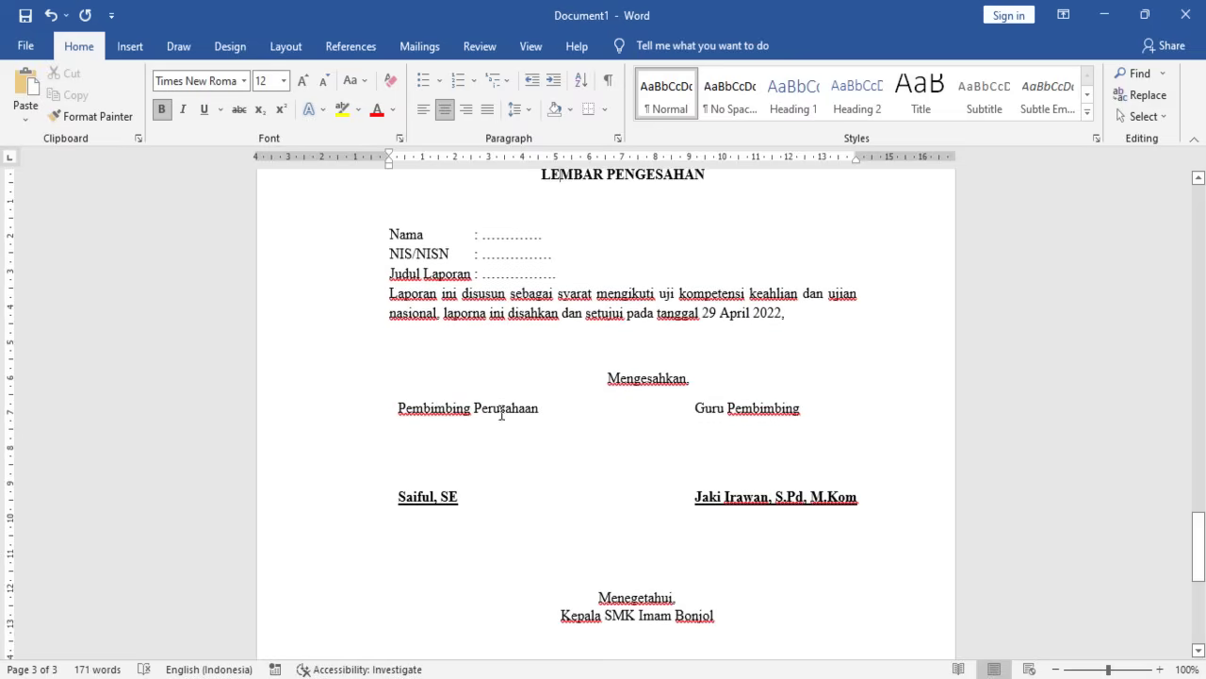
pyautogui.scroll(3, 675, 295)
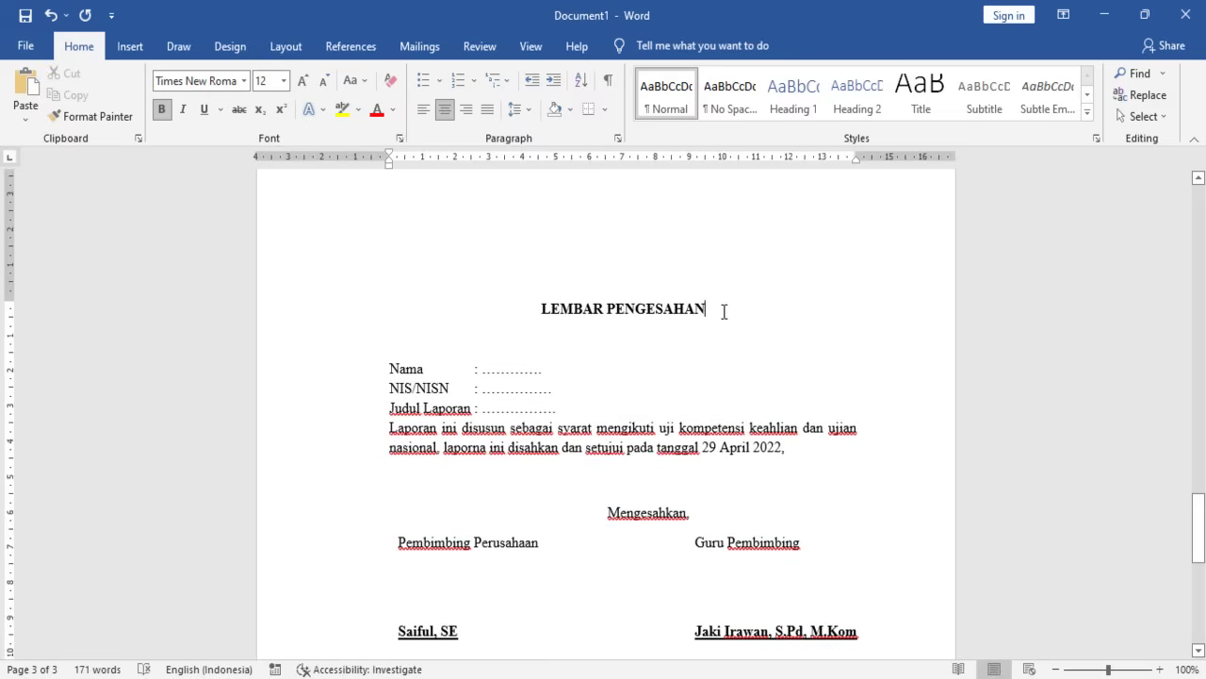
pyautogui.write('pengu')
pyautogui.press('BackSpace')
pyautogui.press('BackSpace')
pyautogui.press('BackSpace')
pyautogui.press('BackSpace')
pyautogui.press('BackSpace')
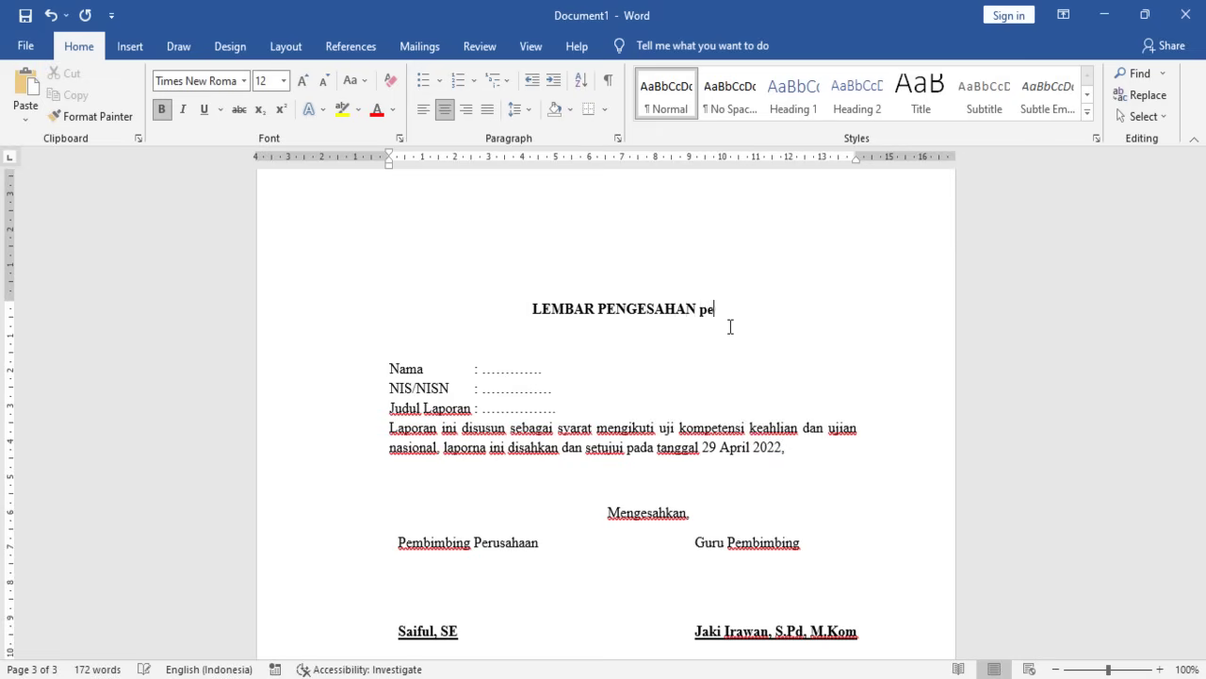
pyautogui.write('PENGU')
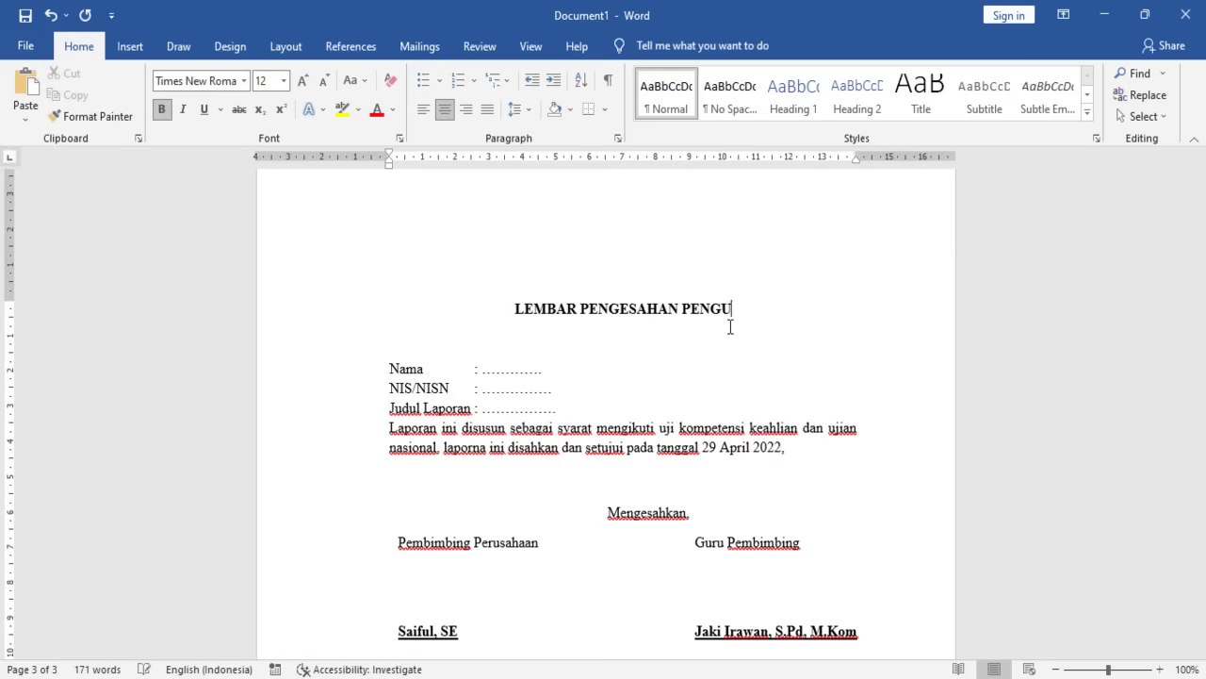
pyautogui.write('JI SIDANG')
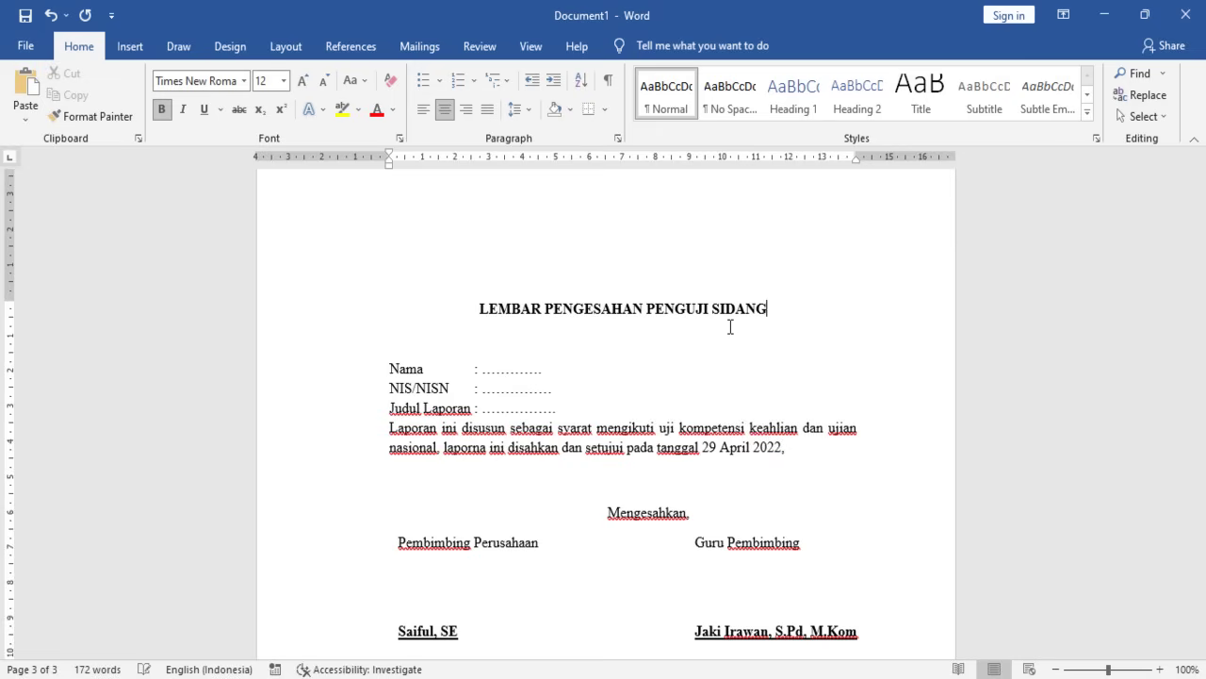
pyautogui.scroll(-7, 726, 325)
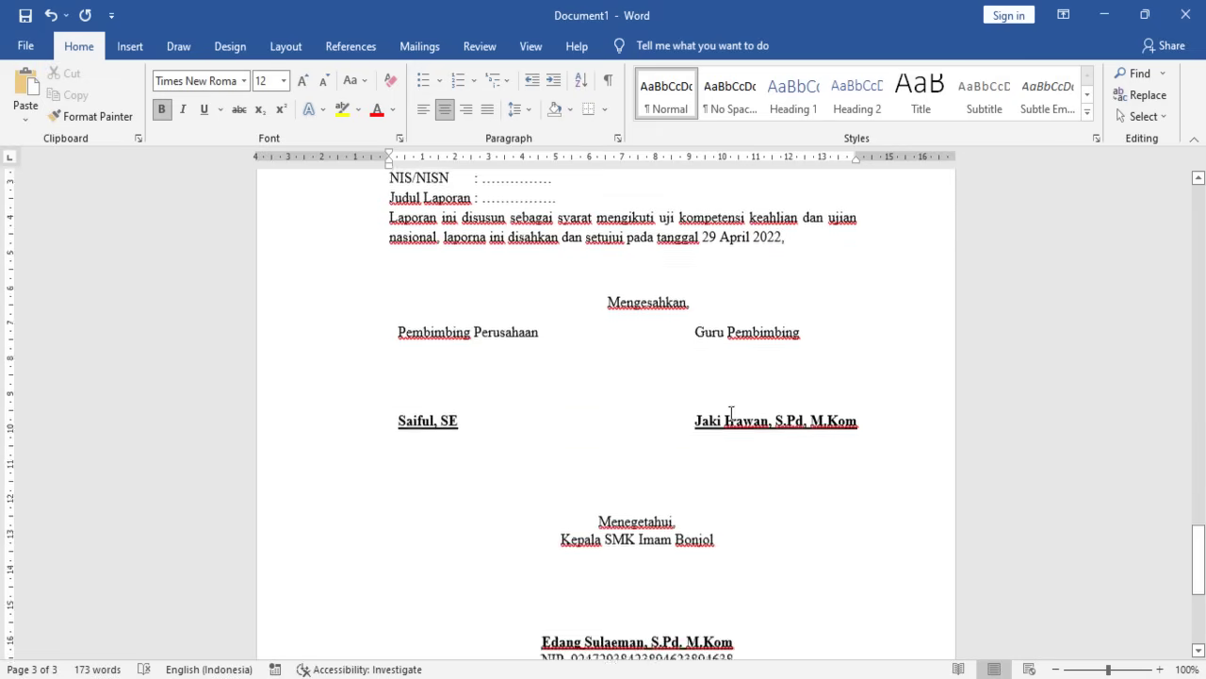
# - Delete the headmaster's Menegetahui signature box from the third page
pyautogui.click(607, 372)
pyautogui.click(678, 358)
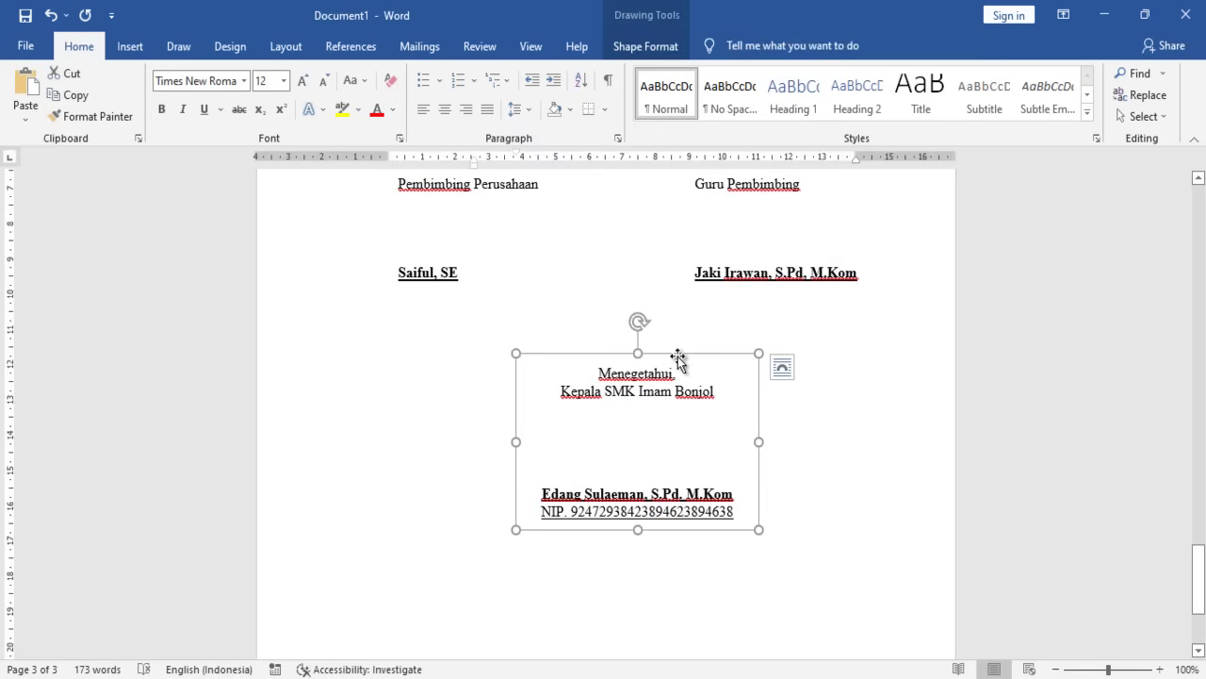
pyautogui.press('Delete')
pyautogui.scroll(3, 677, 358)
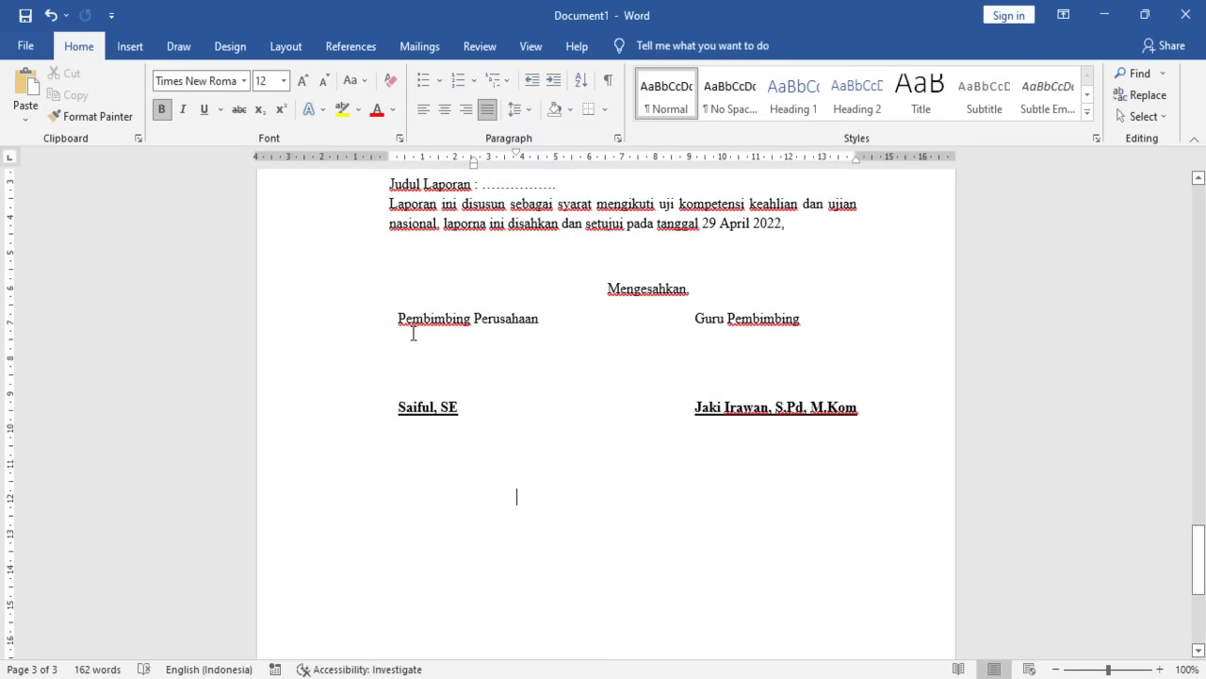
# - Replace the Pembimbing Perusahaan and Guru Pembimbing labels with Penguji 1 and Penguji 2, tabbing Penguji 2 right
pyautogui.moveTo(400, 320); pyautogui.dragTo(534, 322)
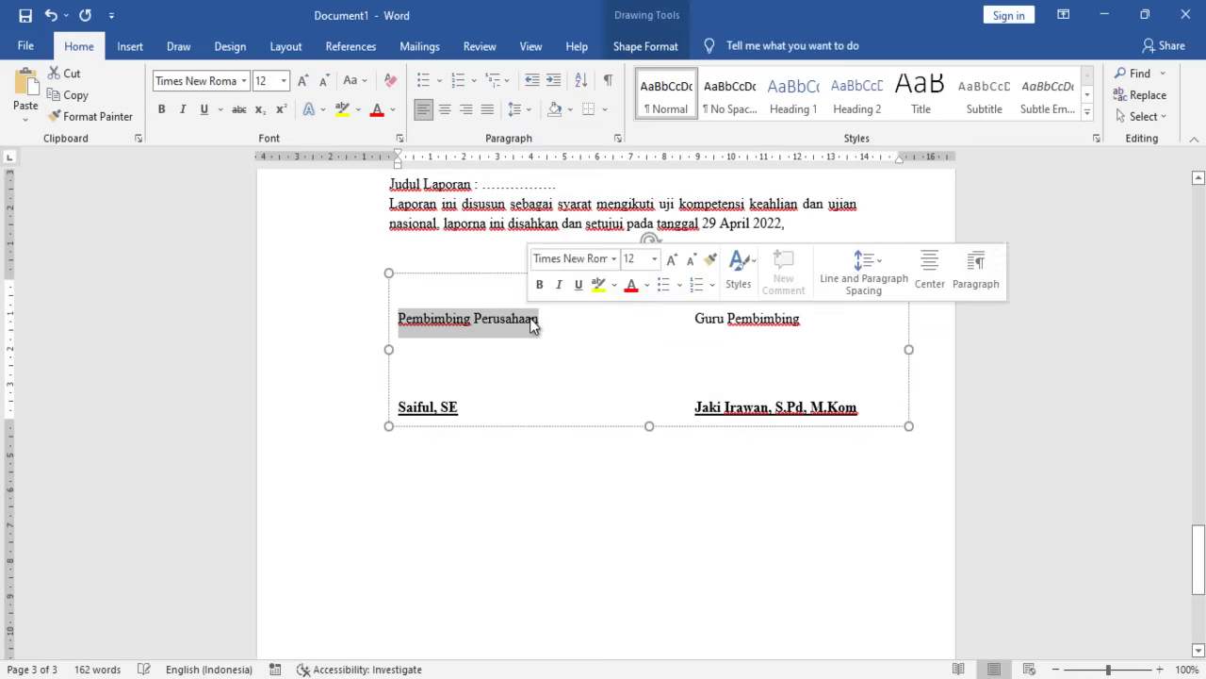
pyautogui.write('p Guru Pembimbi')
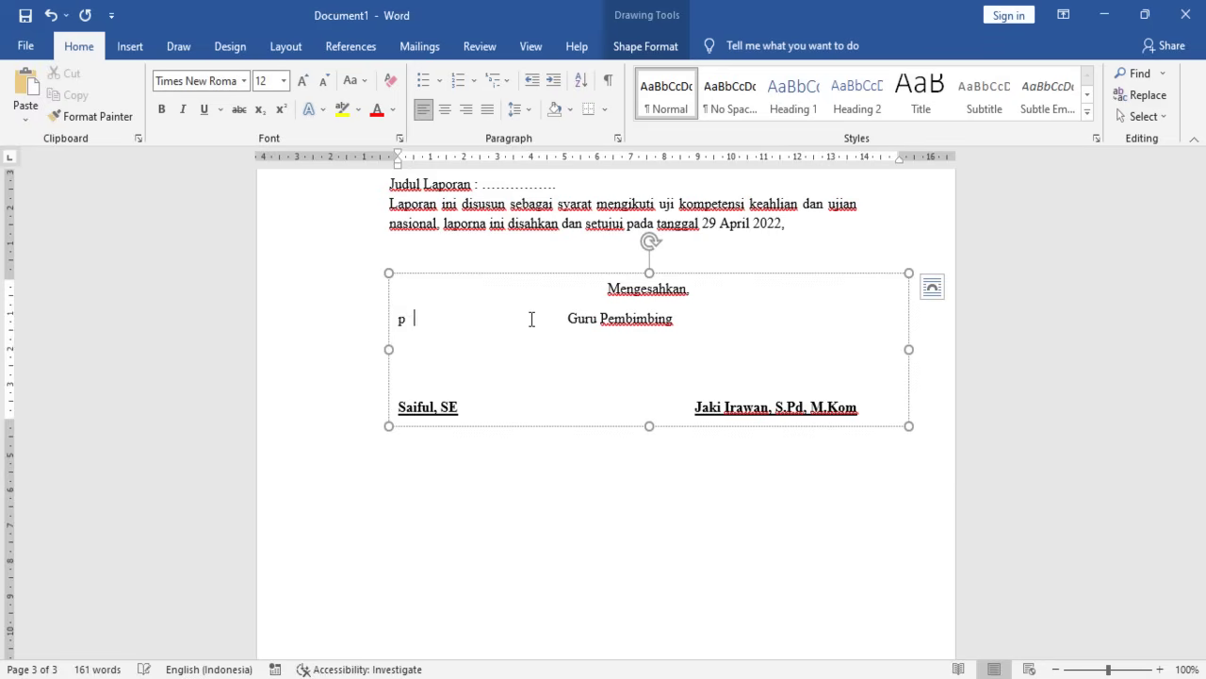
pyautogui.write(' nguji 1')
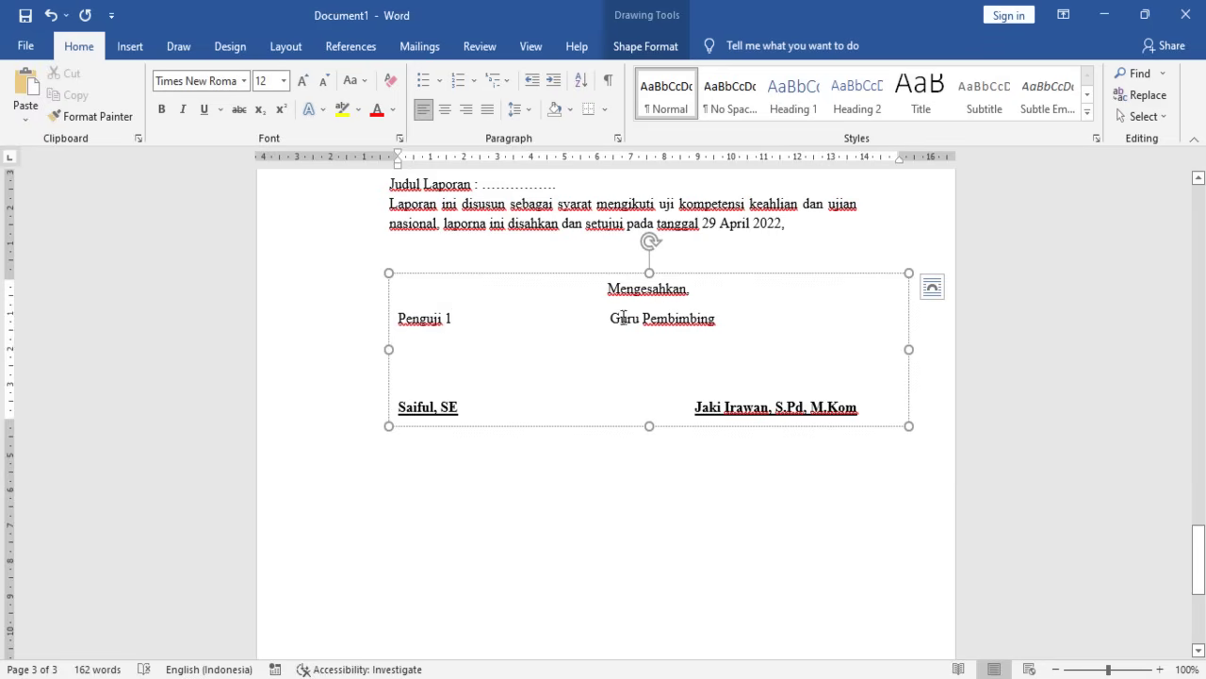
pyautogui.moveTo(623, 317); pyautogui.dragTo(716, 318)
pyautogui.write('Penguji 2')
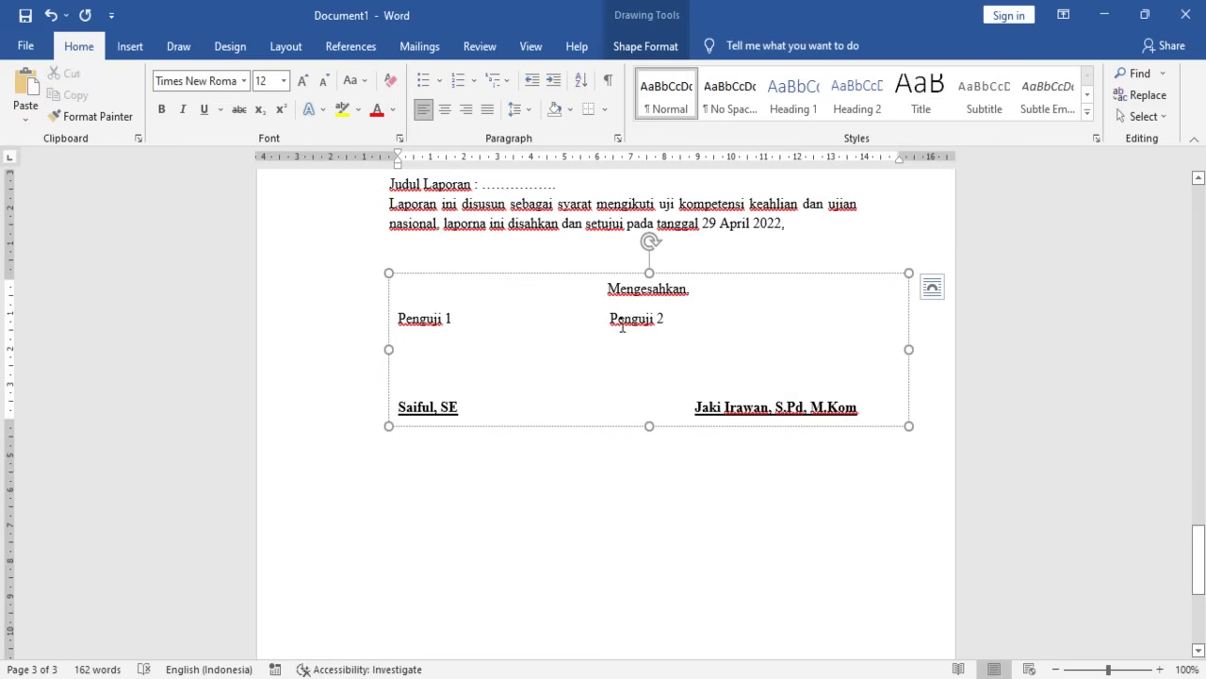
pyautogui.press('Tab')
pyautogui.press('Tab')
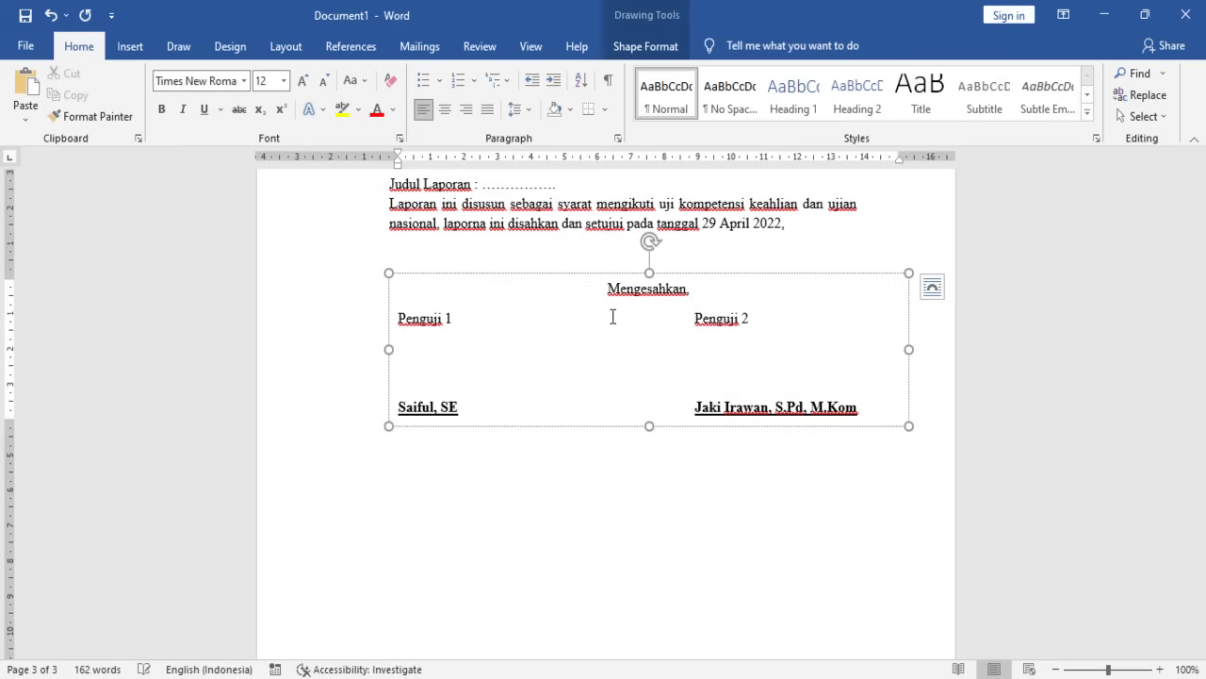
pyautogui.click(674, 275)
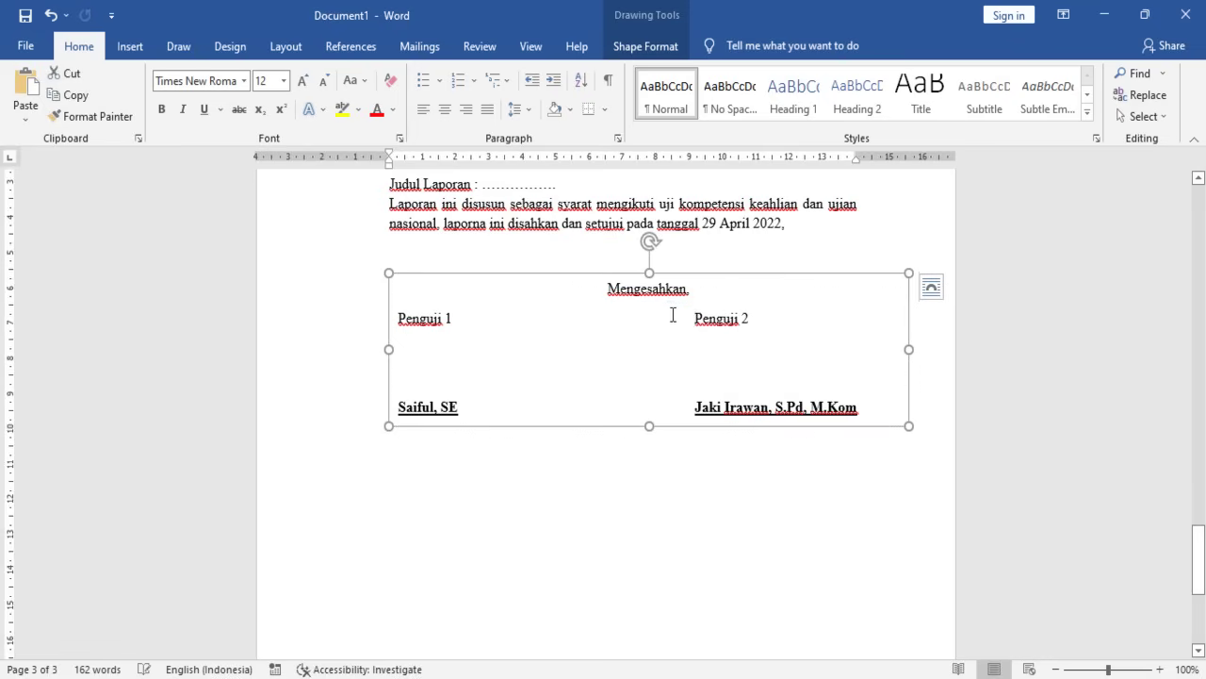
pyautogui.click(692, 319)
pyautogui.moveTo(680, 288); pyautogui.dragTo(622, 292)
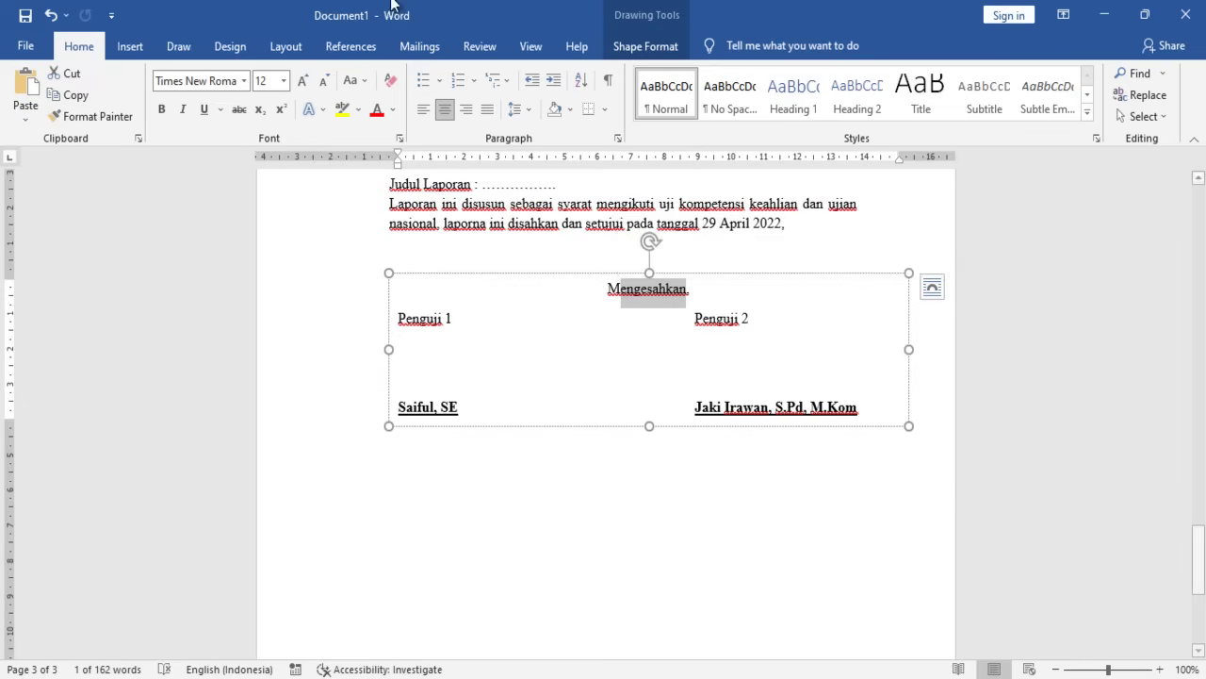
# - Tab Penguji 2 right and replace the second examiner's name with a dotted line
pyautogui.click(700, 349)
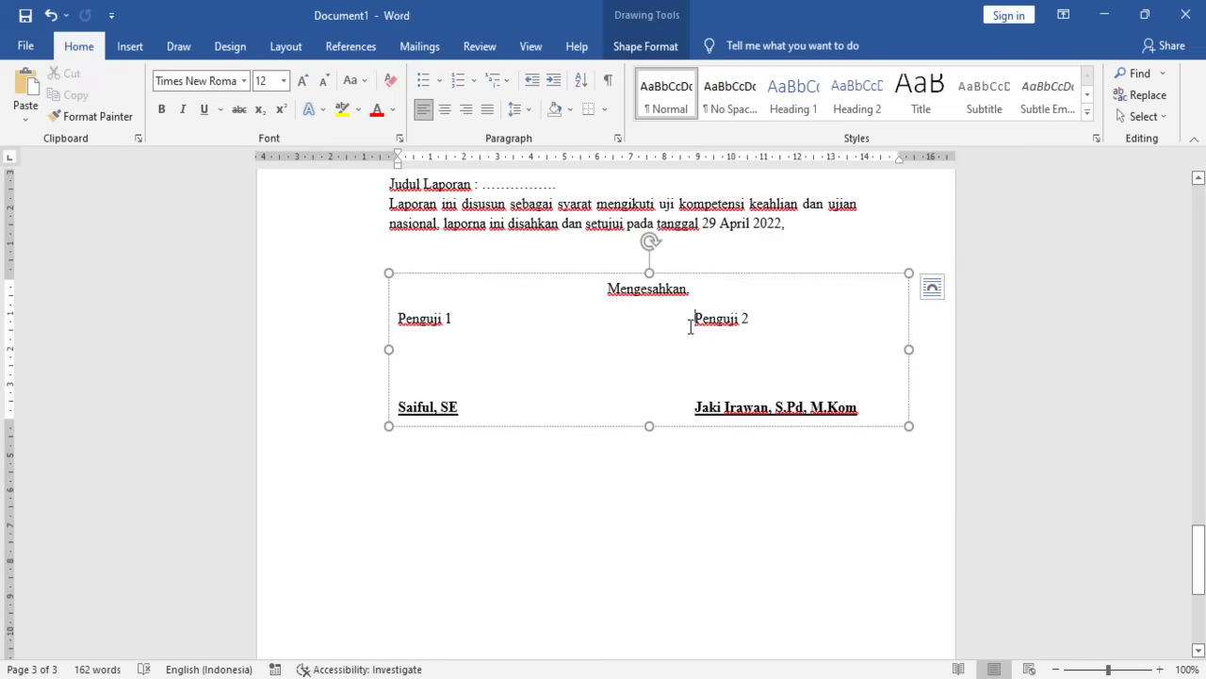
pyautogui.press('Tab')
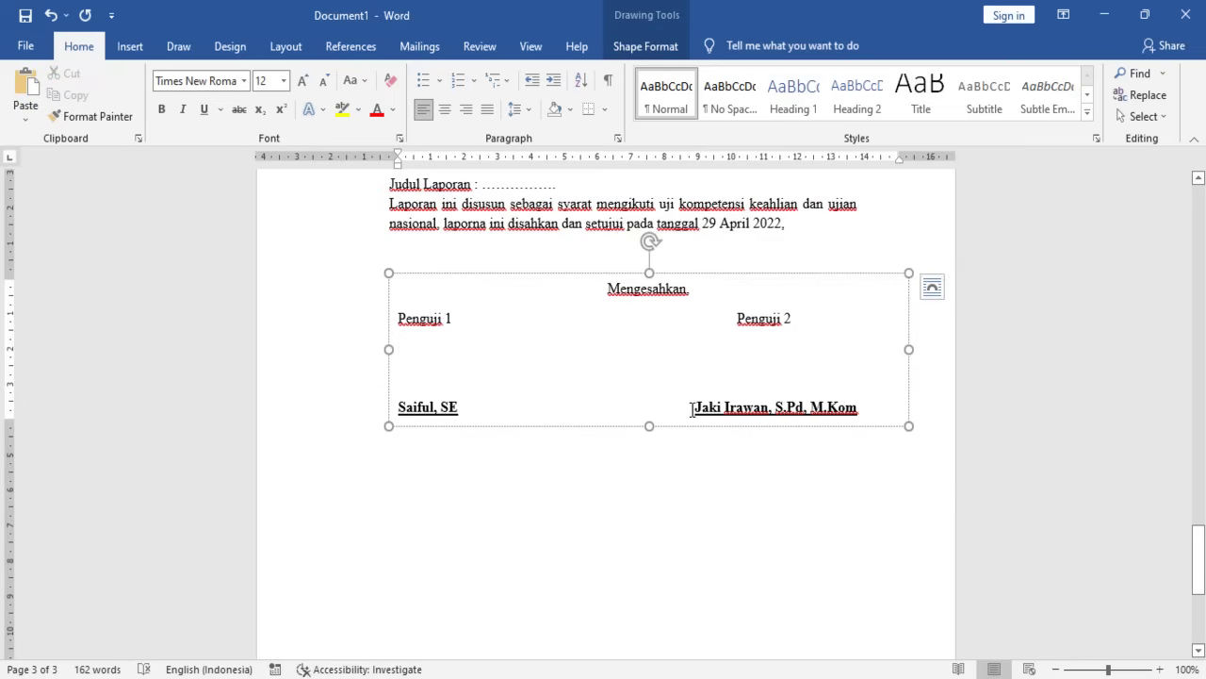
pyautogui.moveTo(693, 408); pyautogui.dragTo(857, 411)
pyautogui.press('Delete')
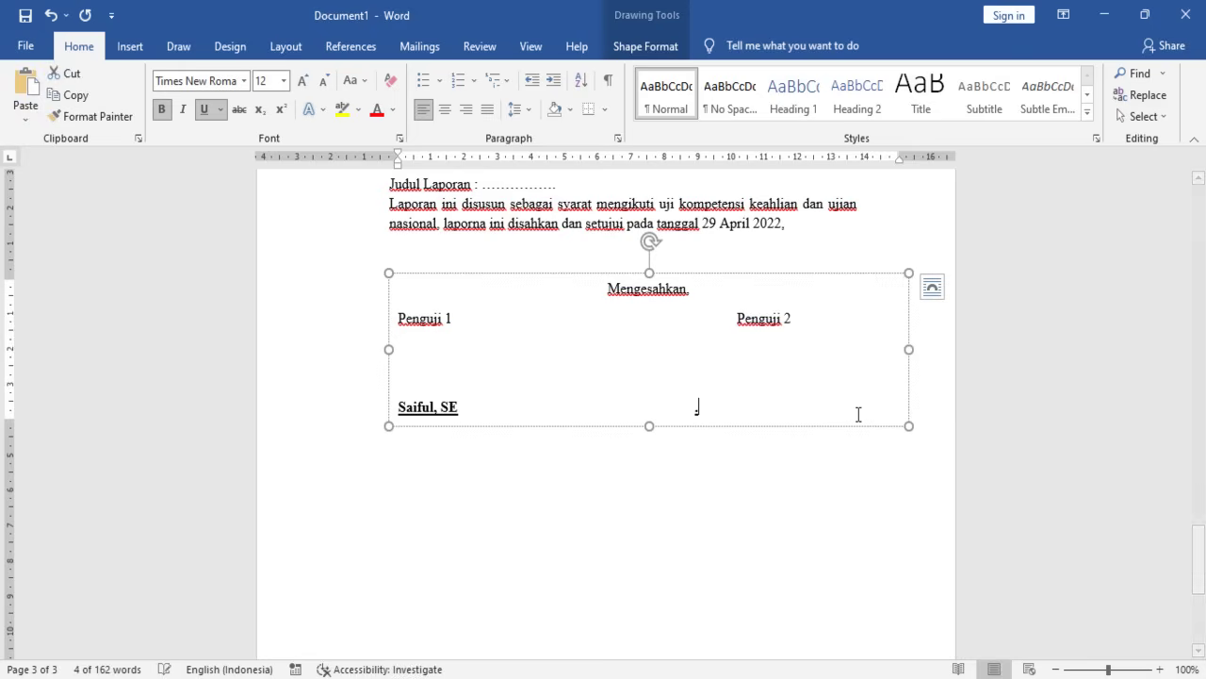
pyautogui.write('..........................................')
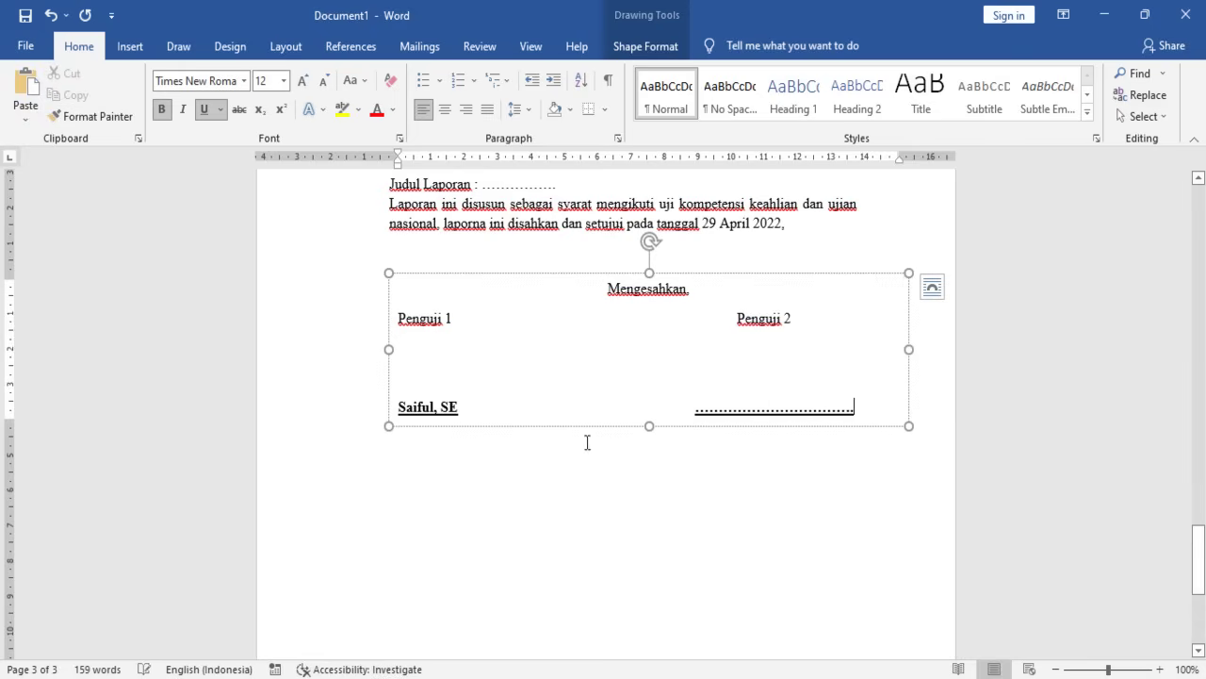
# - Replace the first examiner's name with a dotted line and shorten the right one
pyautogui.moveTo(449, 408); pyautogui.dragTo(396, 407)
pyautogui.press('Delete')
pyautogui.write('..............')
pyautogui.write('.....')
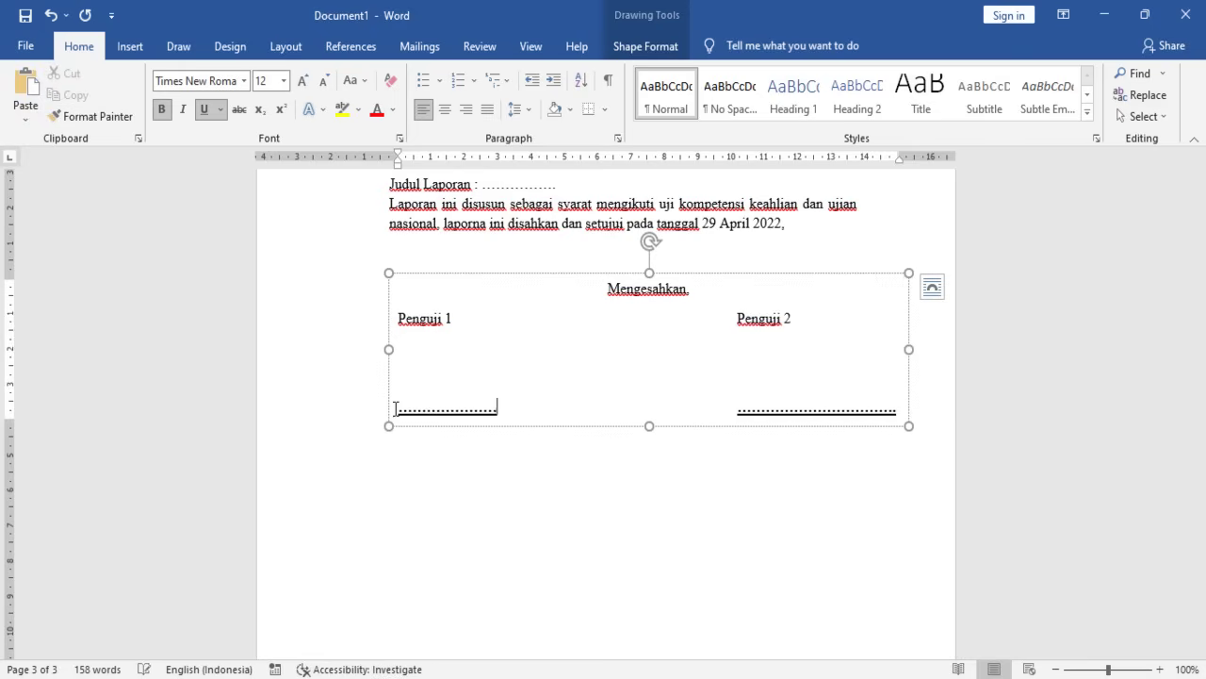
pyautogui.click(877, 407)
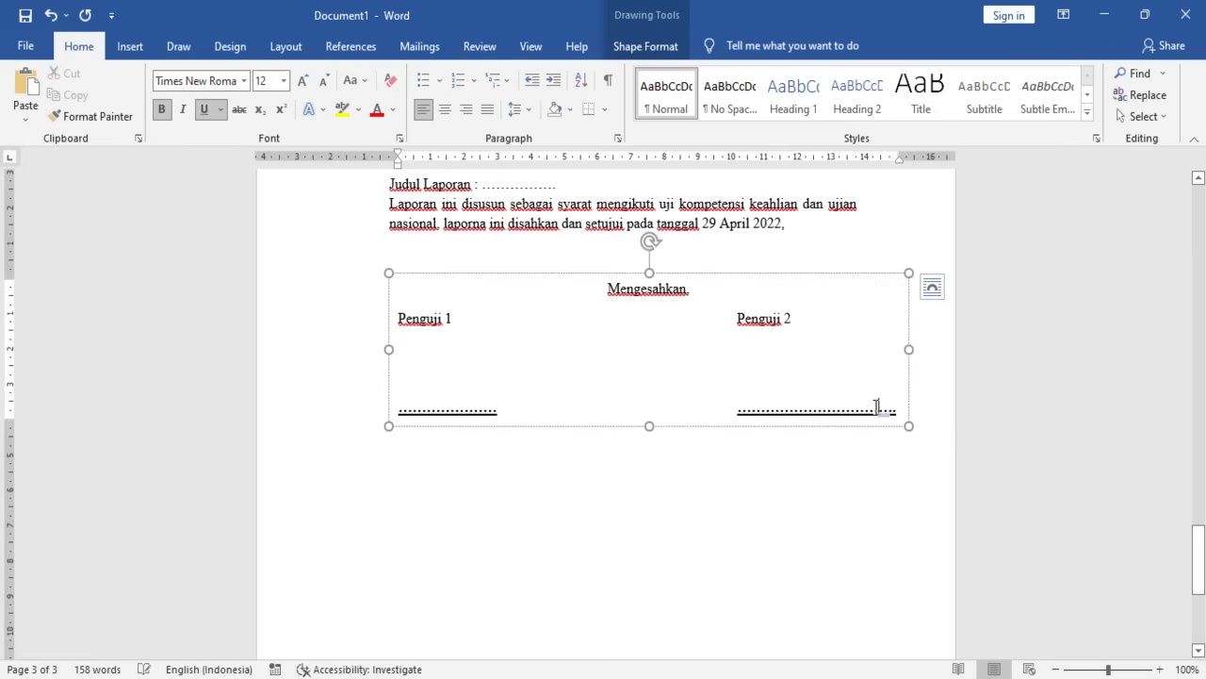
pyautogui.press('BackSpace')
pyautogui.press('BackSpace')
pyautogui.press('BackSpace')
pyautogui.press('BackSpace')
pyautogui.press('BackSpace')
pyautogui.press('BackSpace')
pyautogui.press('BackSpace')
pyautogui.press('BackSpace')
pyautogui.press('BackSpace')
pyautogui.press('BackSpace')
pyautogui.press('BackSpace')
pyautogui.press('BackSpace')
pyautogui.click(735, 322)
pyautogui.click(726, 416)
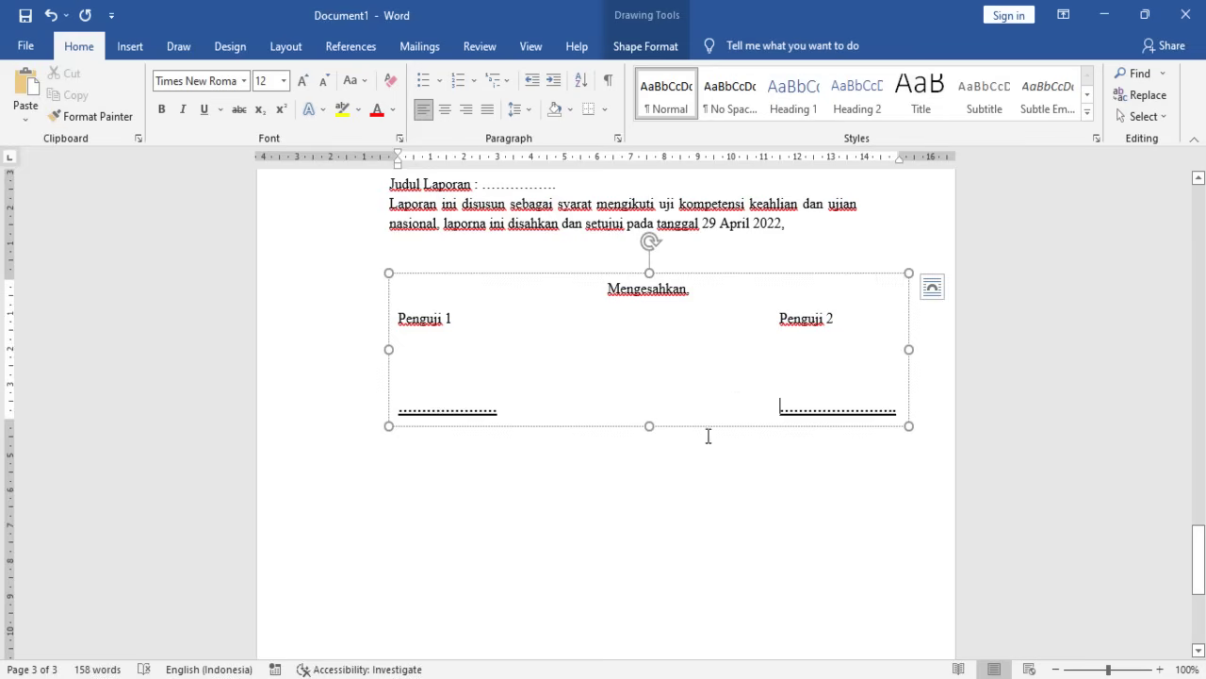
# - Narrow the signature box by dragging its right edge inward
pyautogui.click(633, 488)
pyautogui.click(603, 329)
pyautogui.scroll(-4, 628, 366)
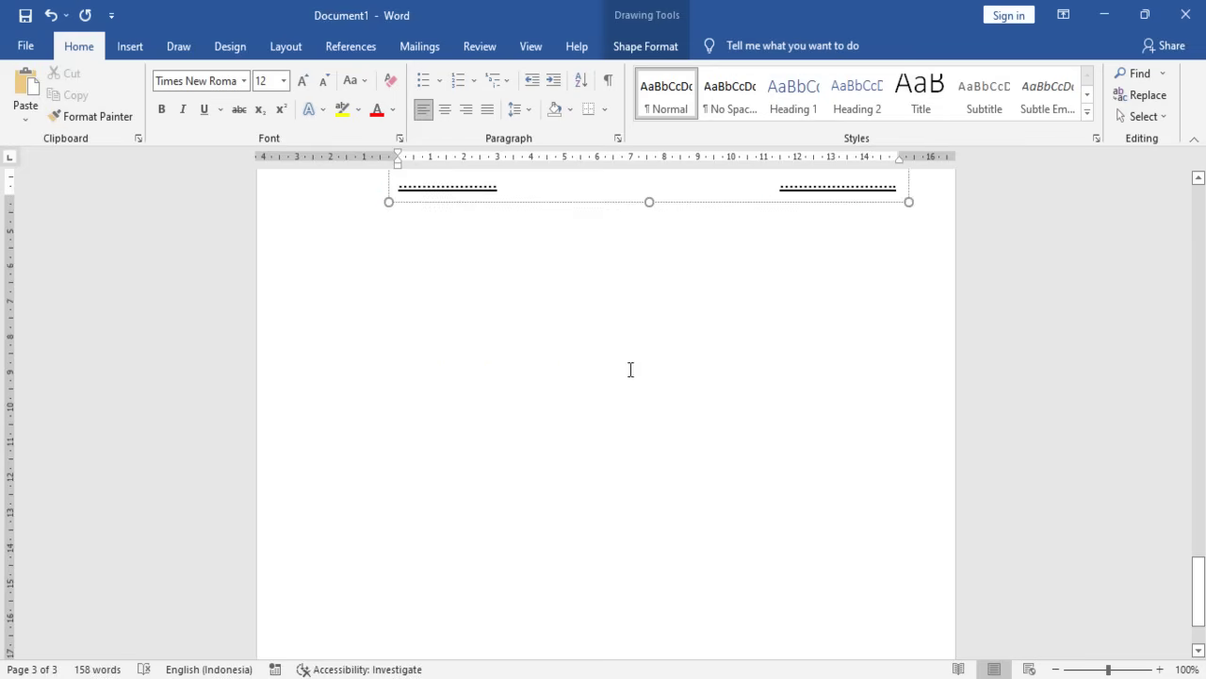
pyautogui.click(633, 369)
pyautogui.scroll(3, 632, 369)
pyautogui.scroll(2, 632, 369)
pyautogui.click(656, 449)
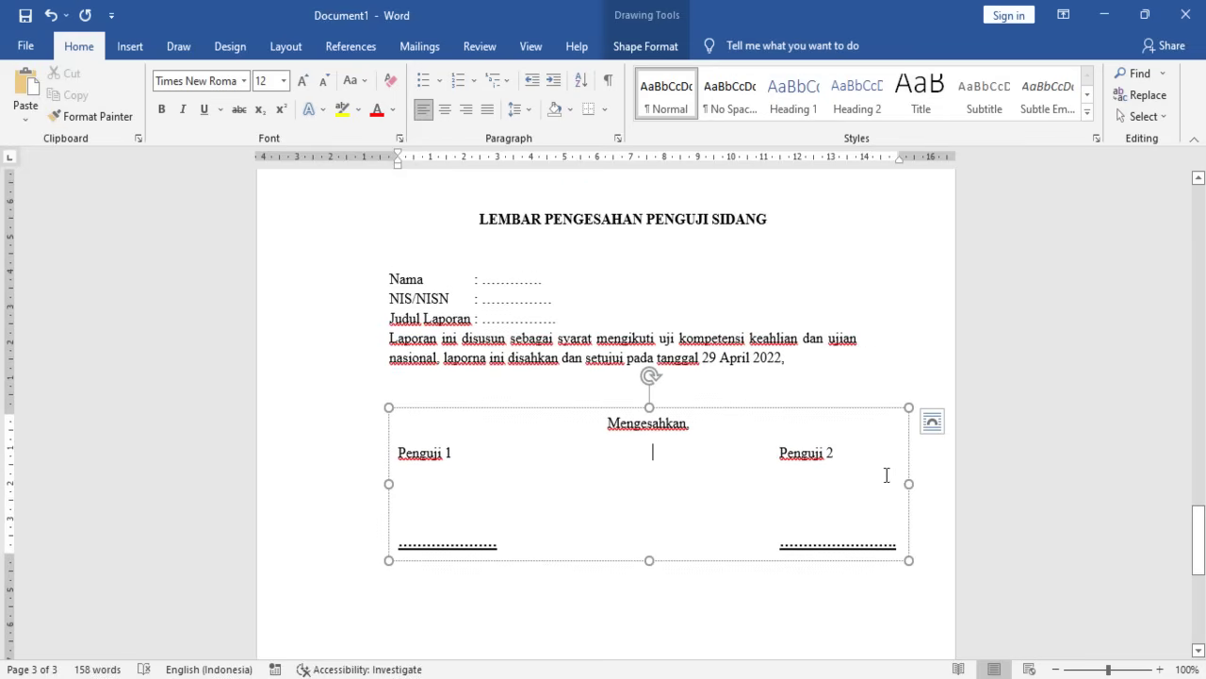
pyautogui.click(907, 479)
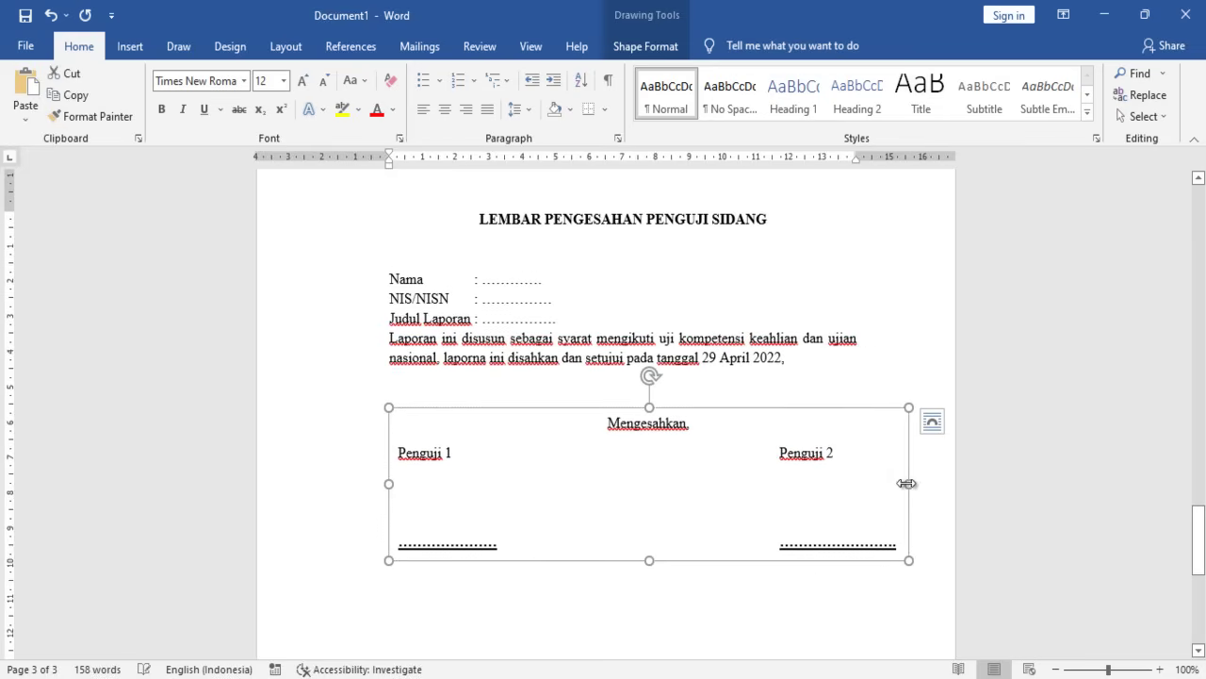
pyautogui.moveTo(907, 482); pyautogui.dragTo(883, 482)
# - Shift Penguji 2 one tab stop left and paste the dotted line back beneath it
pyautogui.click(776, 462)
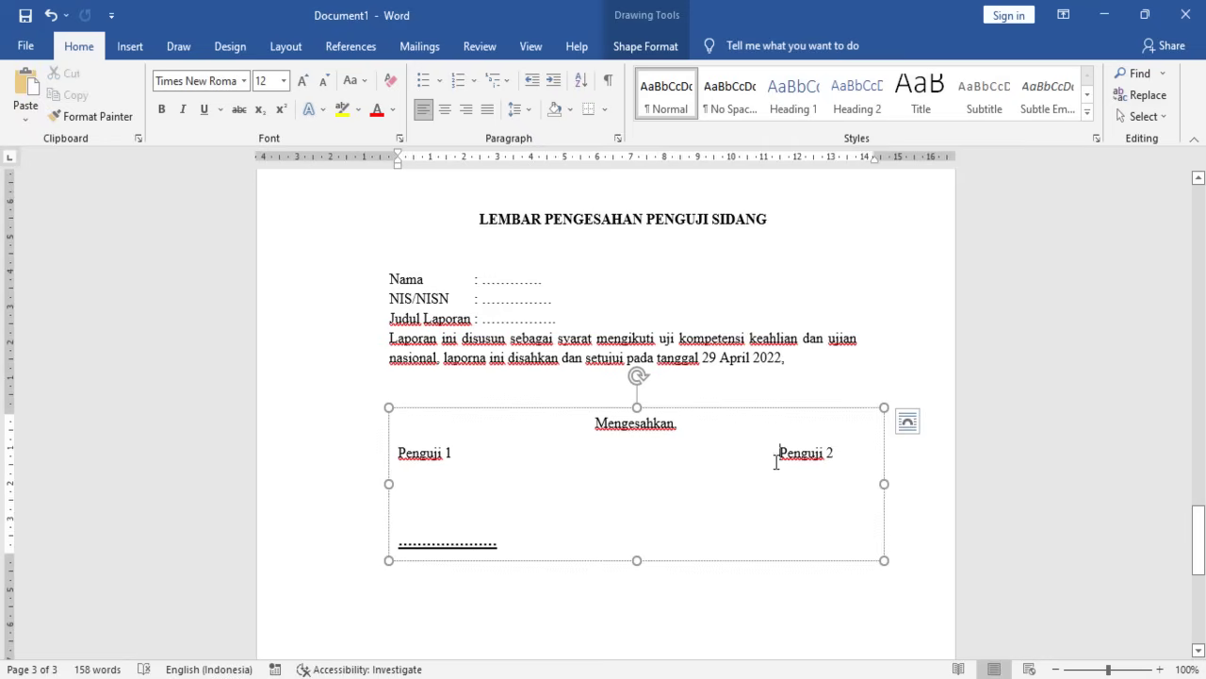
pyautogui.press('BackSpace')
pyautogui.click(743, 543)
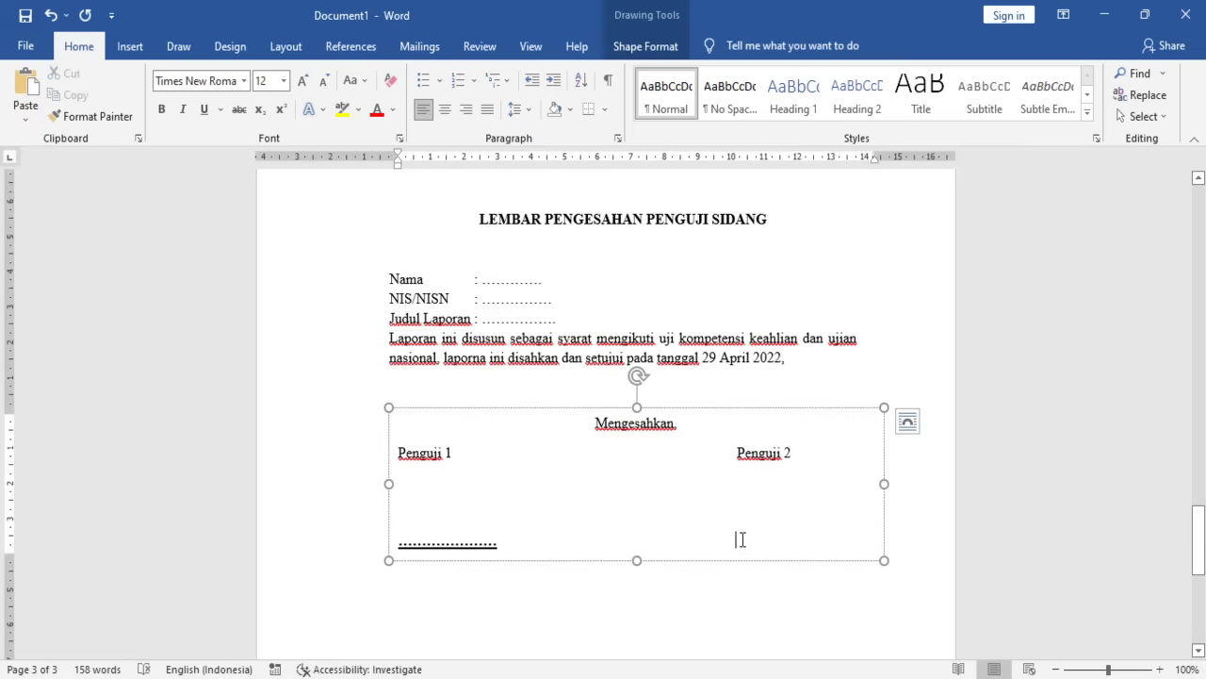
pyautogui.hotkey('ctrl', 'v')
pyautogui.click(652, 540)
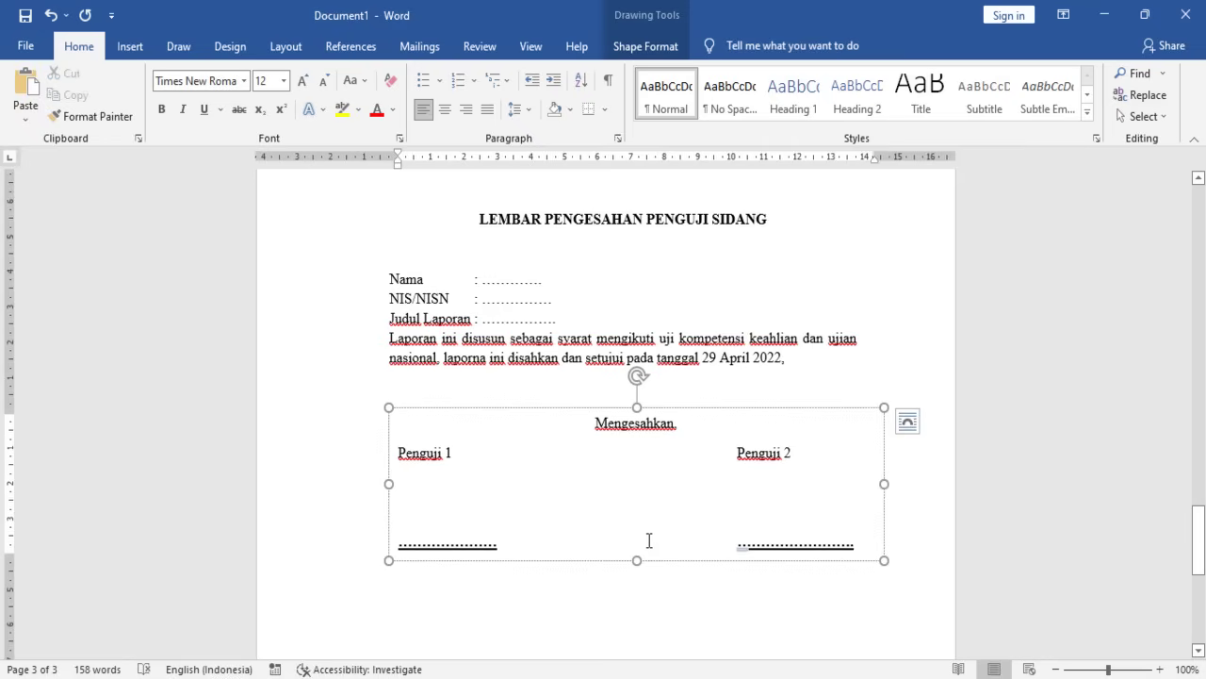
pyautogui.click(693, 603)
pyautogui.scroll(-1, 592, 446)
pyautogui.scroll(2, 592, 447)
pyautogui.scroll(-3, 592, 439)
pyautogui.scroll(5, 592, 439)
pyautogui.scroll(20, 585, 380)
pyautogui.scroll(-20, 605, 426)
pyautogui.scroll(-4, 623, 517)
# - Add empty lines below the examiner signatures to reach a new fourth page
pyautogui.click(596, 551)
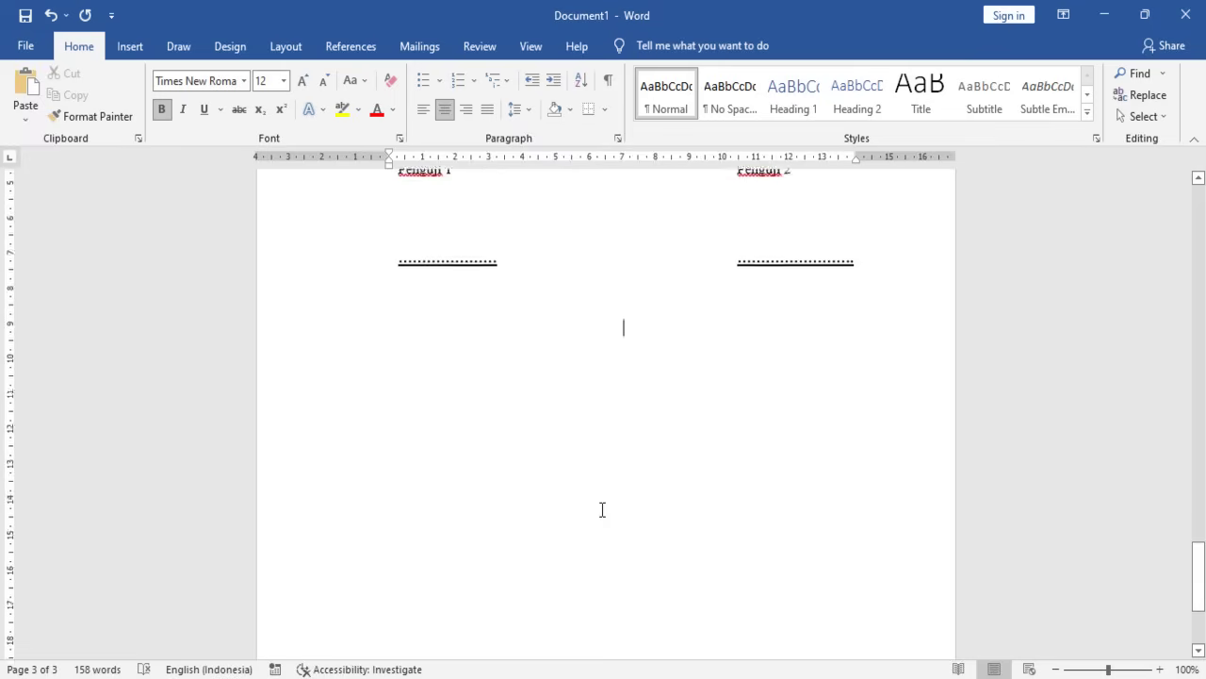
pyautogui.scroll(-1, 600, 508)
pyautogui.press('Return')
pyautogui.press('Return')
pyautogui.press('Return')
pyautogui.press('Return')
pyautogui.press('Return')
pyautogui.press('Return')
pyautogui.press('Return')
pyautogui.press('Return')
pyautogui.press('Return')
pyautogui.press('Return')
pyautogui.press('Return')
pyautogui.press('Return')
pyautogui.press('Return')
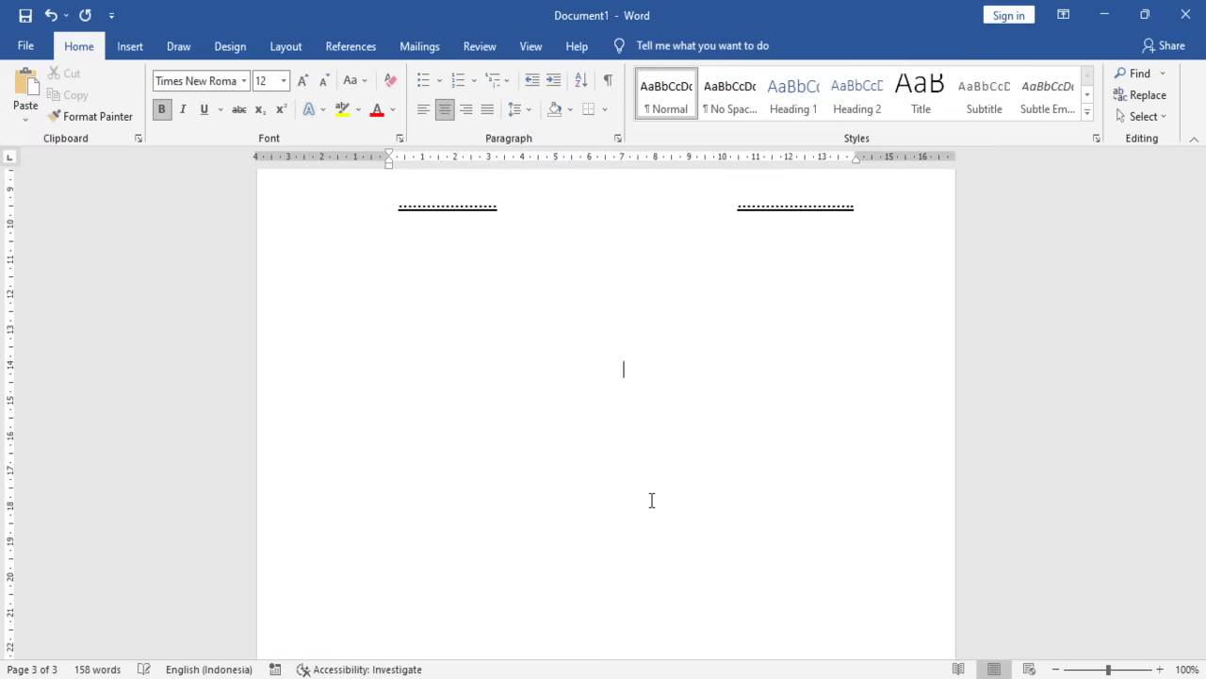
pyautogui.press('Return')
pyautogui.press('Return')
pyautogui.press('Return')
pyautogui.press('Return')
pyautogui.press('Return')
pyautogui.press('Return')
pyautogui.press('Return')
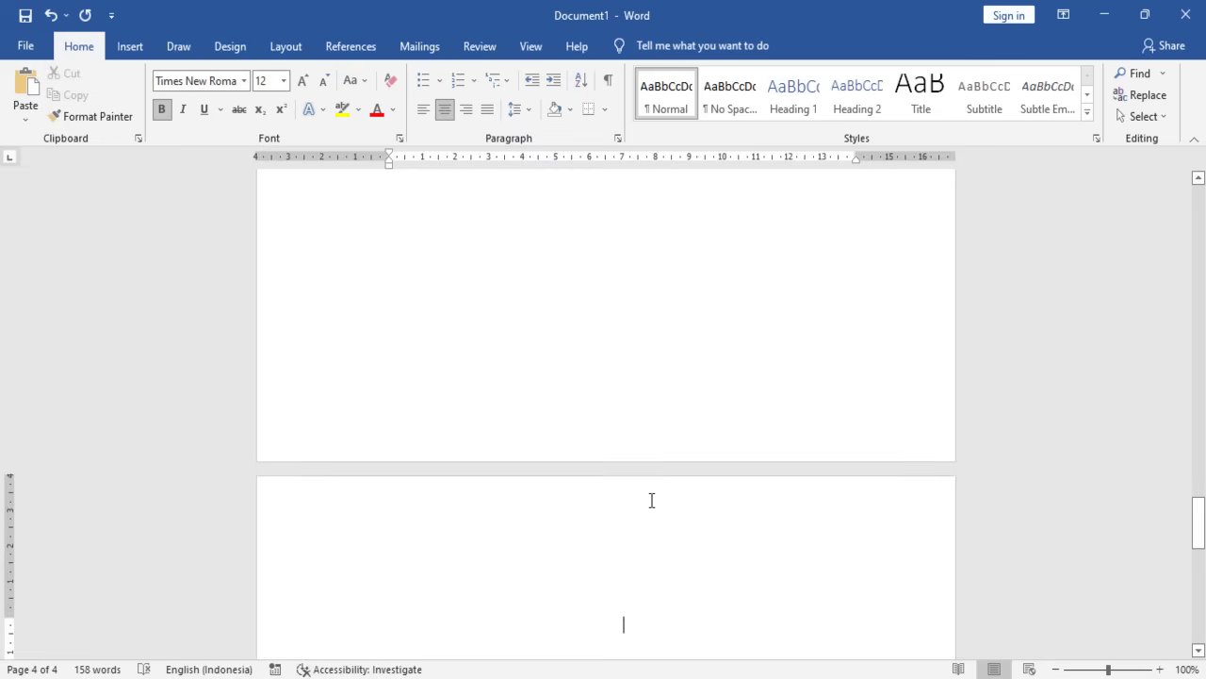
pyautogui.scroll(-4, 651, 500)
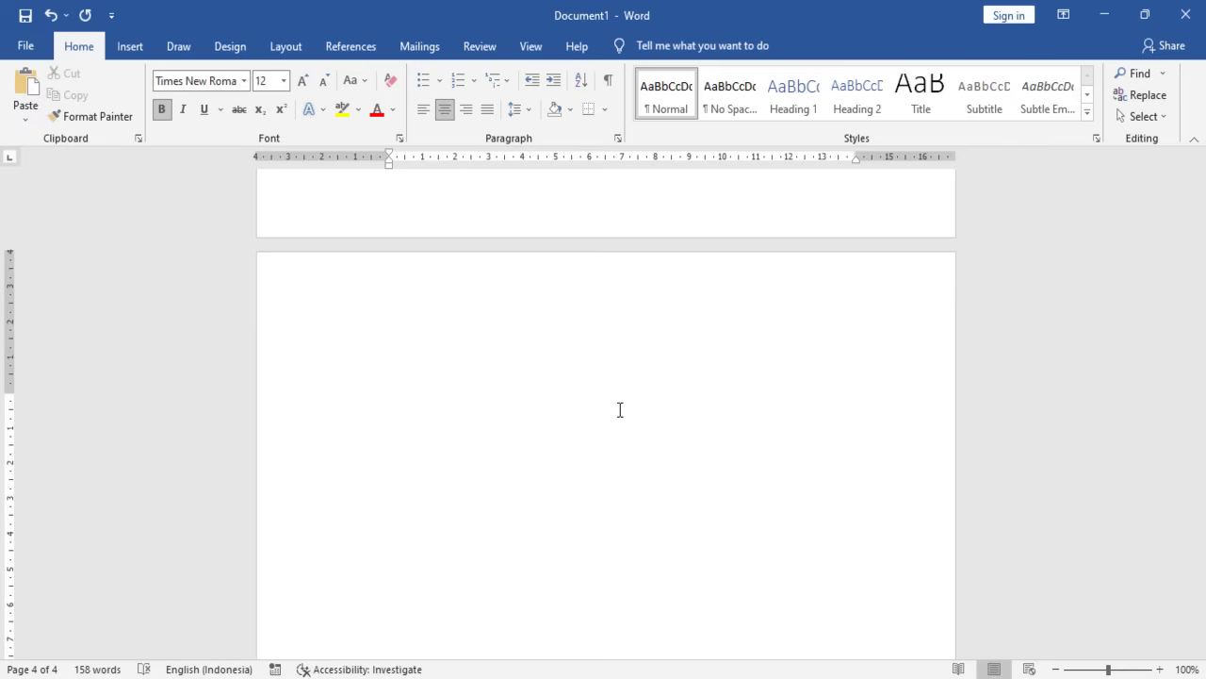
# - Type the heading 'MOTTO DAN PERSEMBAHAN' and start a new line below it
pyautogui.write('MOTTO DAN PERSEMBAHAN')
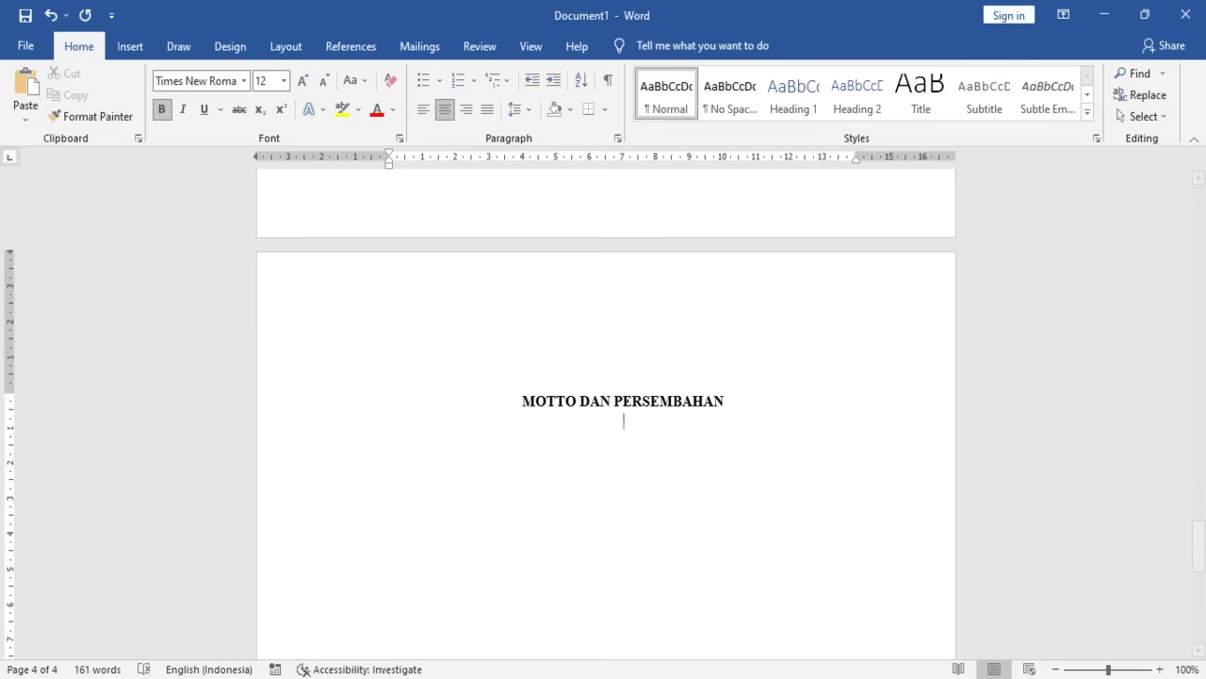
pyautogui.press('Return')
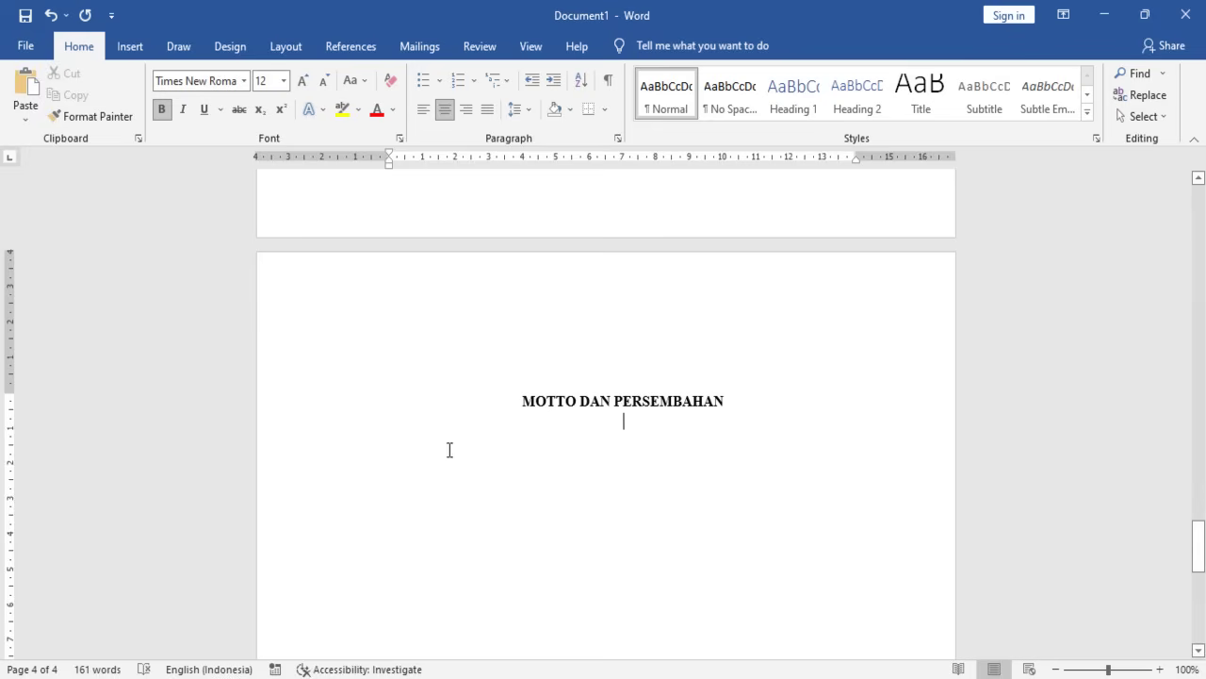
# - Type the justified lettered items 'A. MOTTO' and 'B. PERSEMBAHAN' under the heading
pyautogui.click(489, 108)
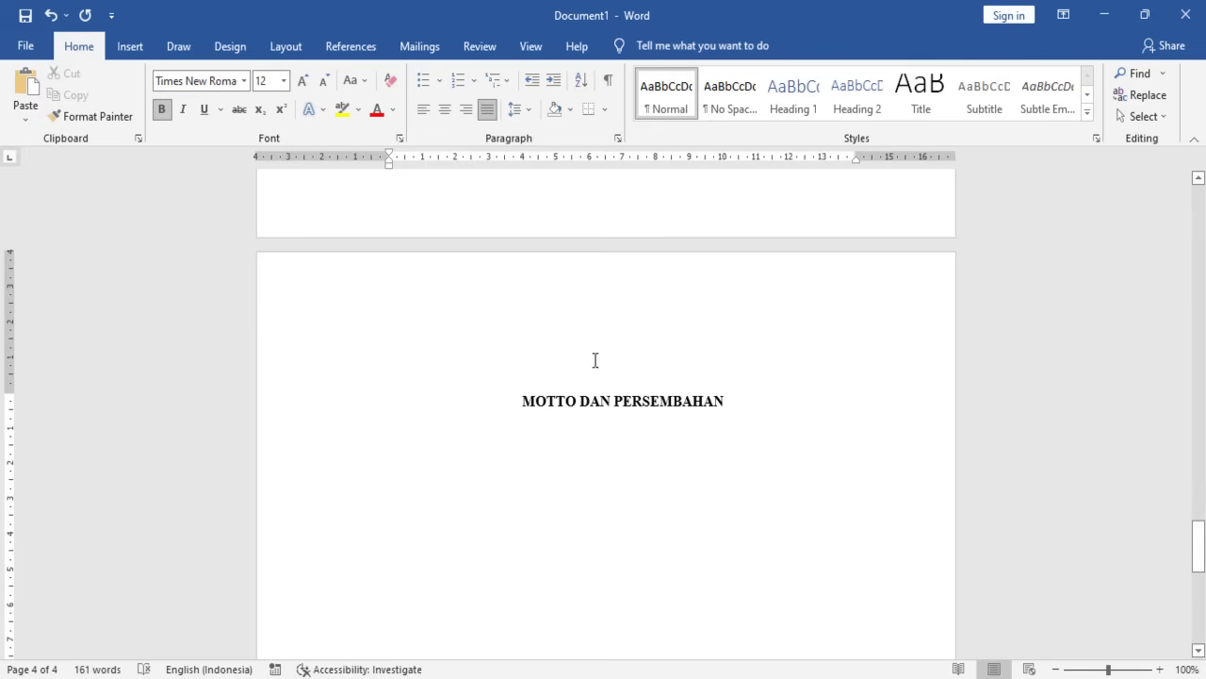
pyautogui.press('Return')
pyautogui.press('Return')
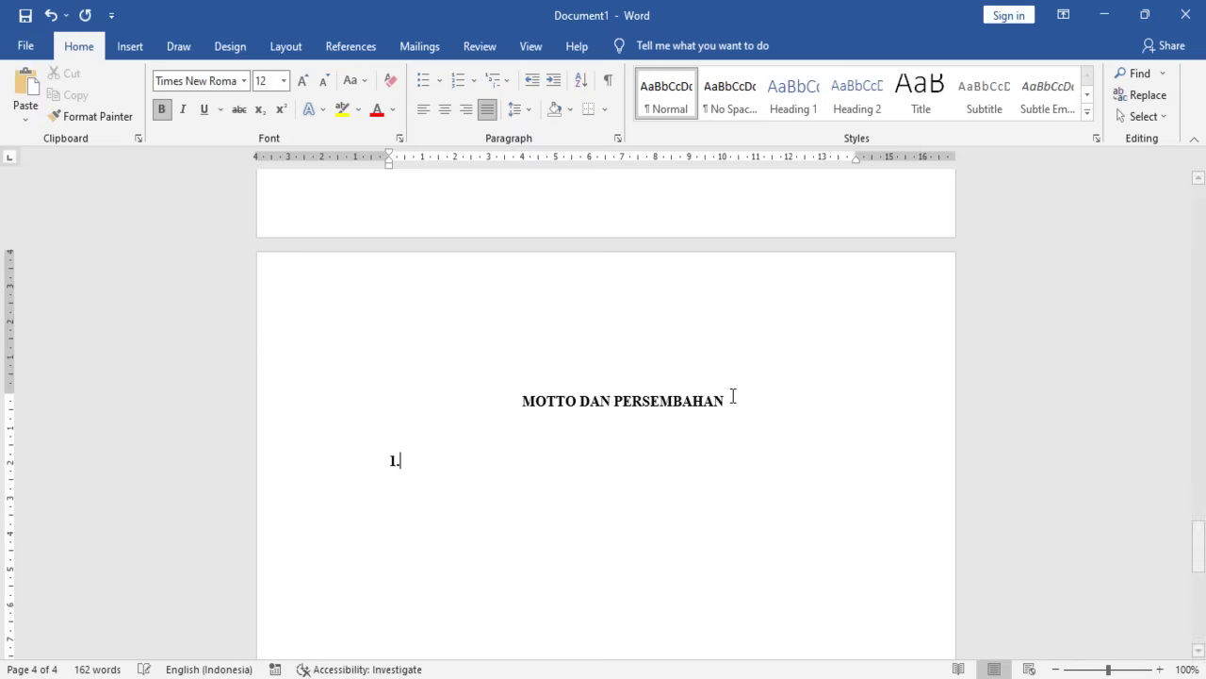
pyautogui.press('BackSpace')
pyautogui.write('A. ')
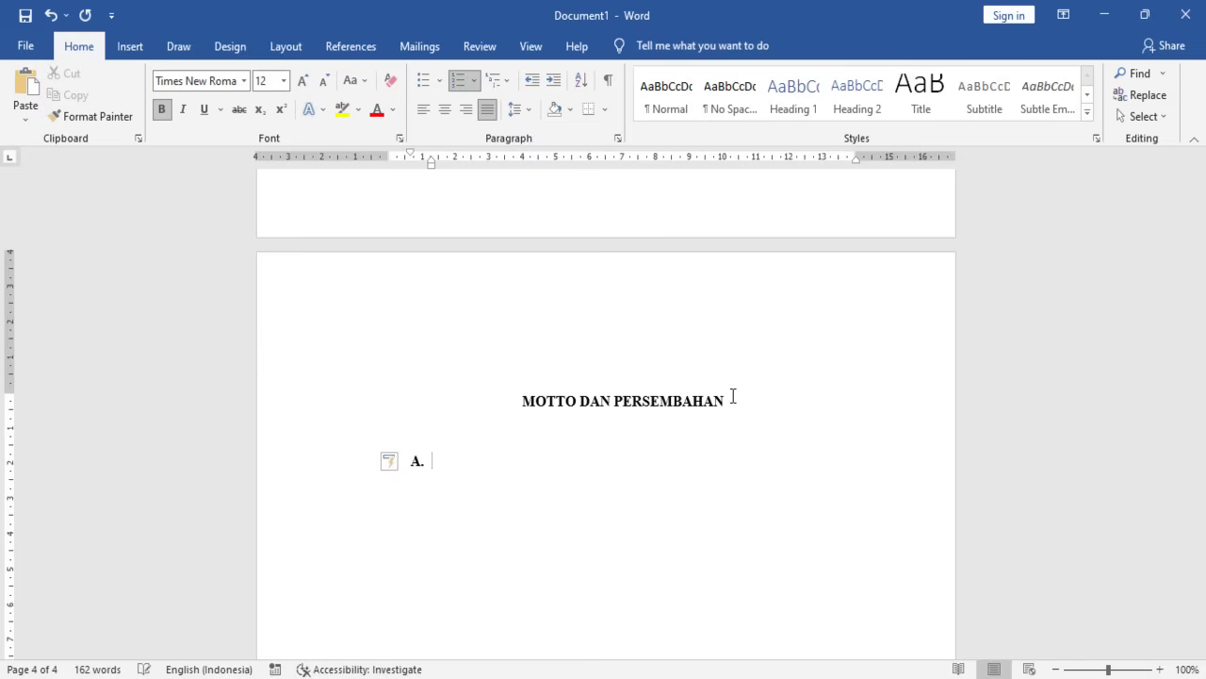
pyautogui.write('MOTTO')
pyautogui.press('Return')
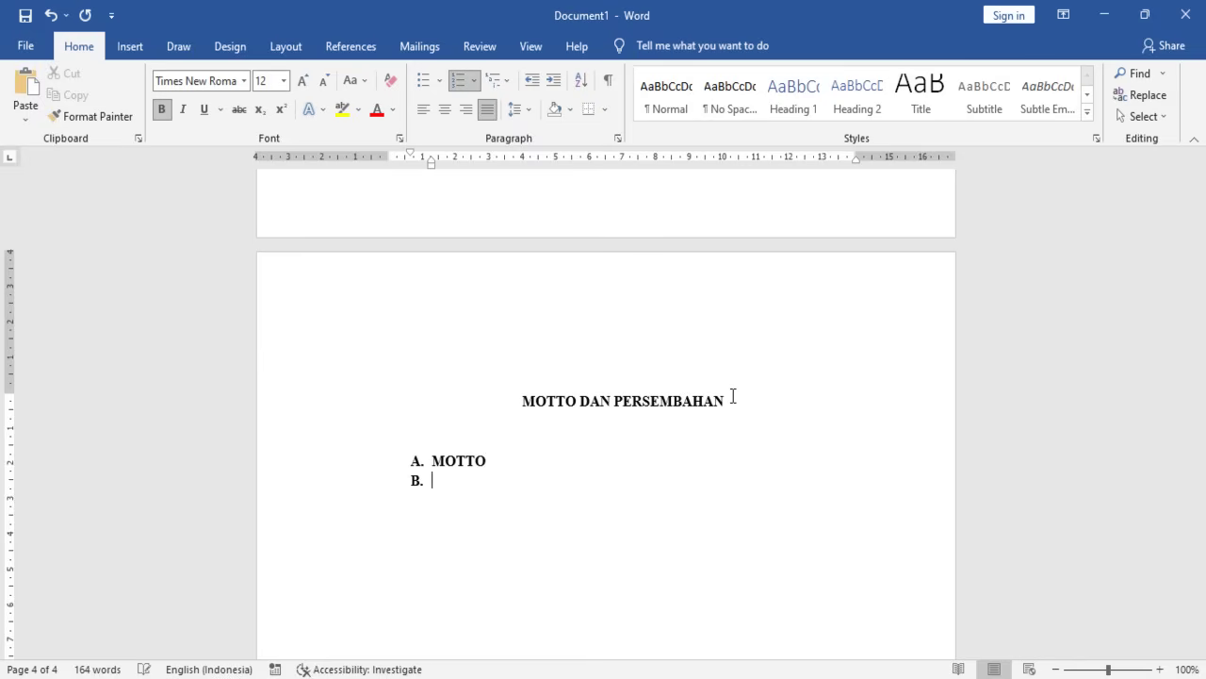
pyautogui.write('PERSEMBAHAN')
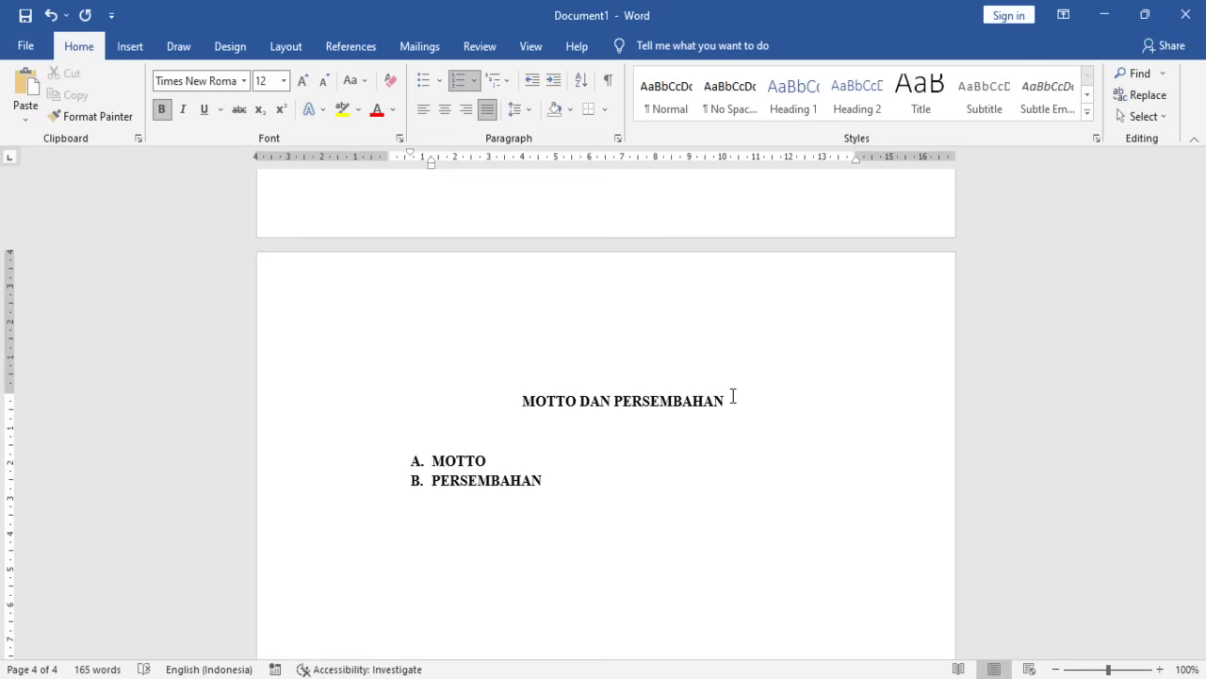
# - Add a blank line after MOTTO and move the A. and B. letters to the left margin
pyautogui.press('Return')
pyautogui.press('BackSpace')
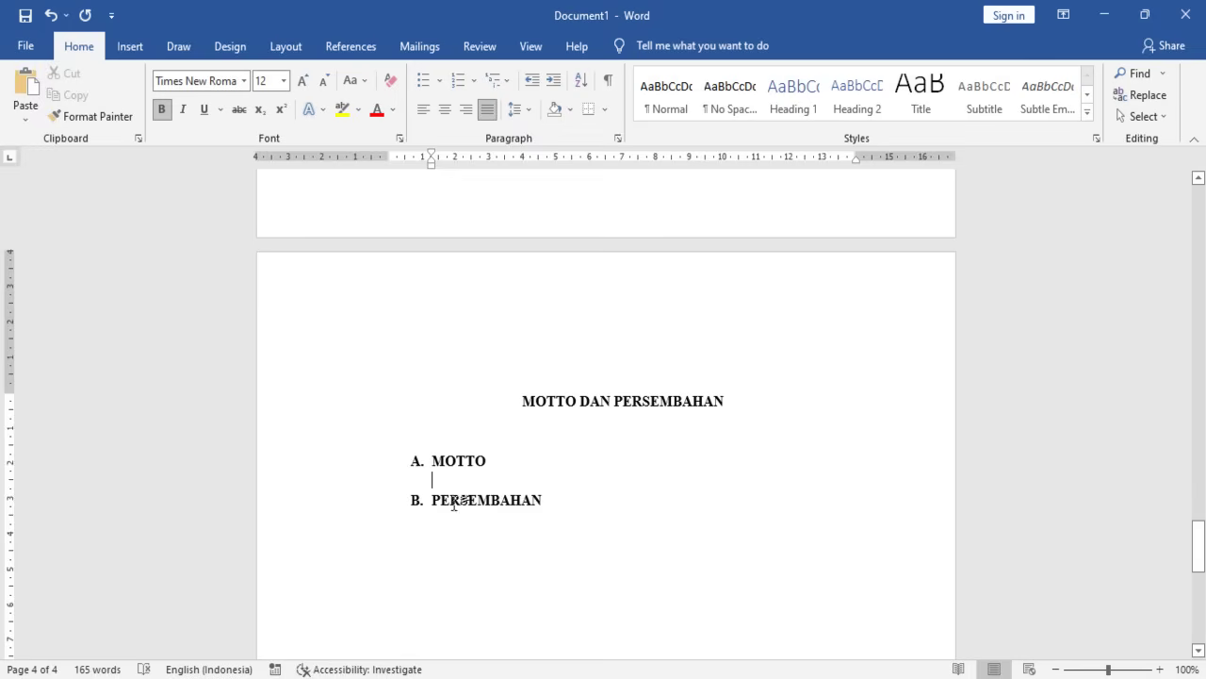
pyautogui.moveTo(410, 462); pyautogui.dragTo(526, 519)
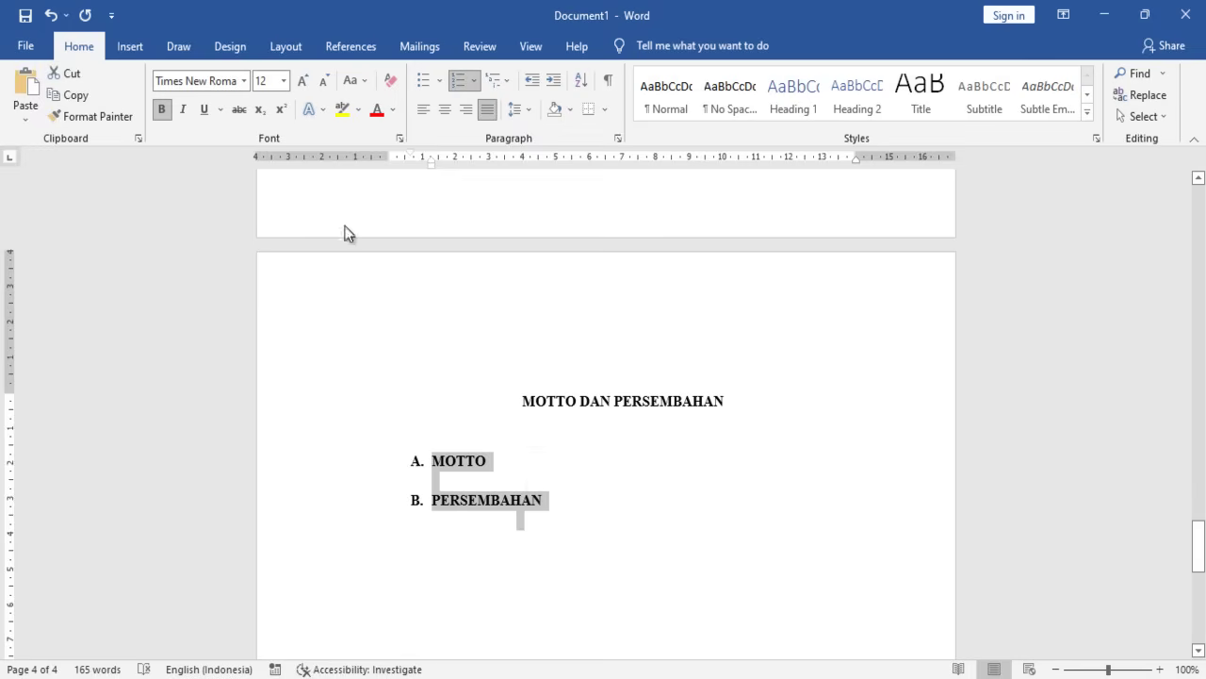
pyautogui.moveTo(408, 150)
pyautogui.mouseDown()
pyautogui.moveTo(388, 155)
pyautogui.moveTo(425, 162)
pyautogui.moveTo(410, 166)
pyautogui.mouseUp()
# - Under MOTTO, start a non-bold numbered list with 'Kejujuran adalah awal dari sebuah kesuksesan dalam bekerja'
pyautogui.click(449, 480)
pyautogui.press('Return')
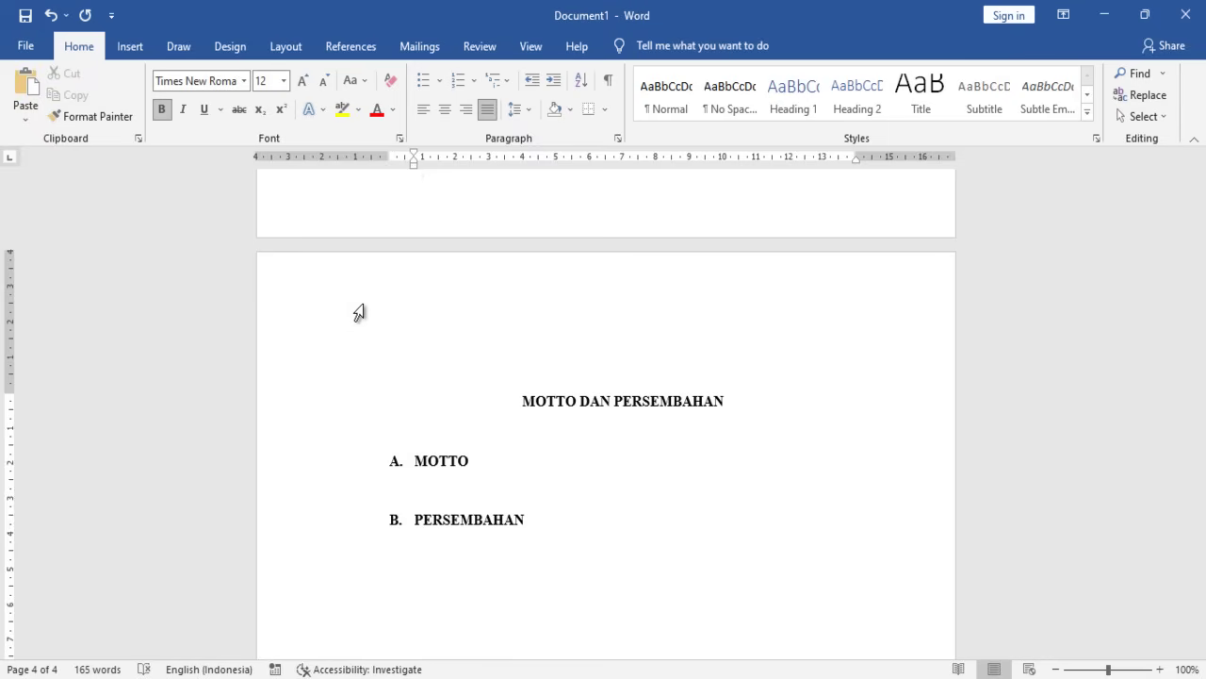
pyautogui.hotkey('ctrl', 'b')
pyautogui.write('1. ')
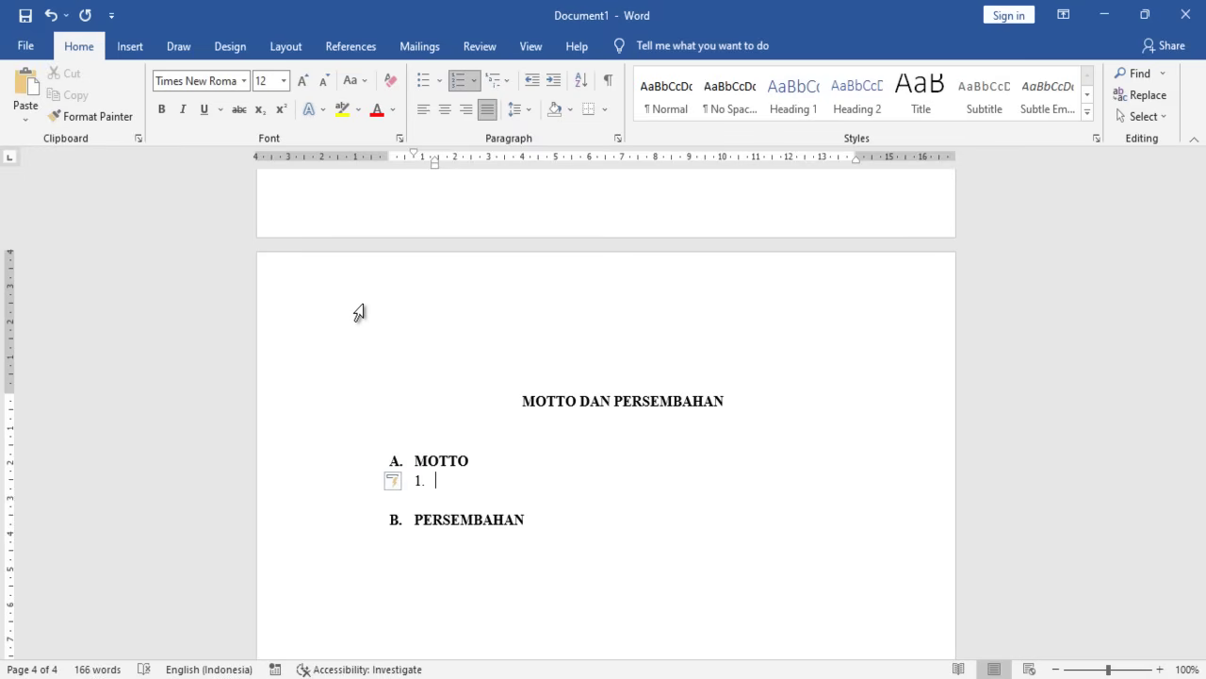
pyautogui.write('hkEJUJ')
pyautogui.press('BackSpace')
pyautogui.press('BackSpace')
pyautogui.press('BackSpace')
pyautogui.press('BackSpace')
pyautogui.press('BackSpace')
pyautogui.write('Kju')
pyautogui.press('BackSpace')
pyautogui.press('BackSpace')
pyautogui.write('ejujuran adala')
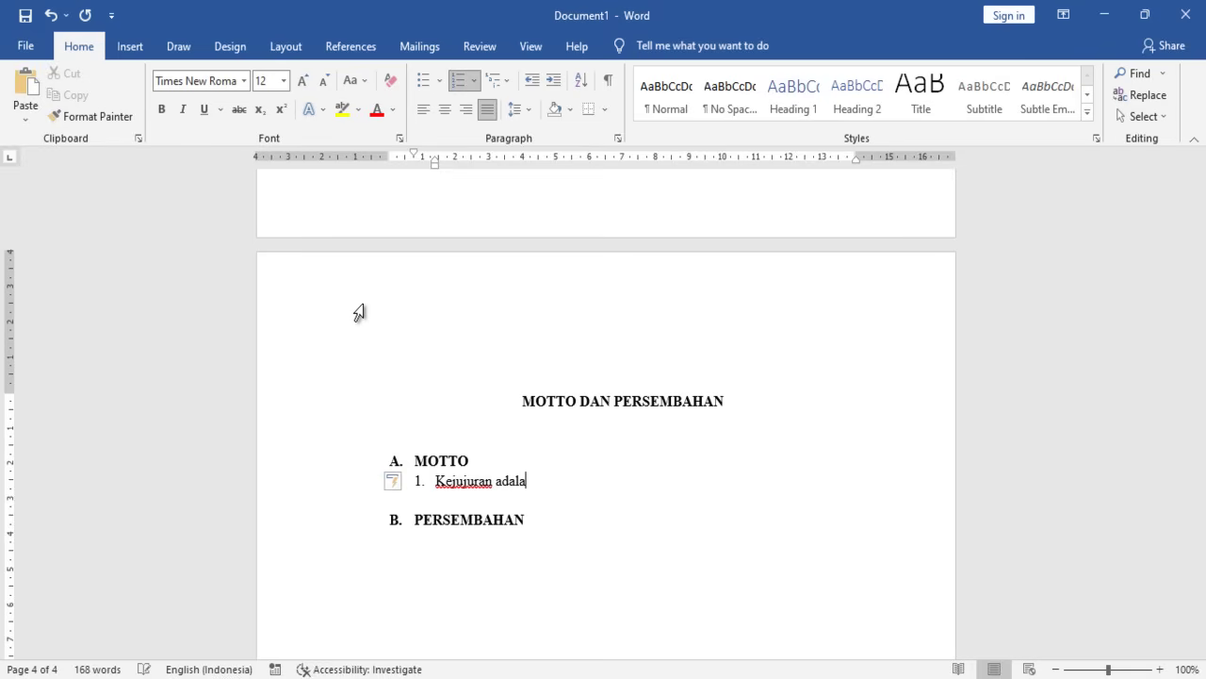
pyautogui.write('h awal dari sebuah k')
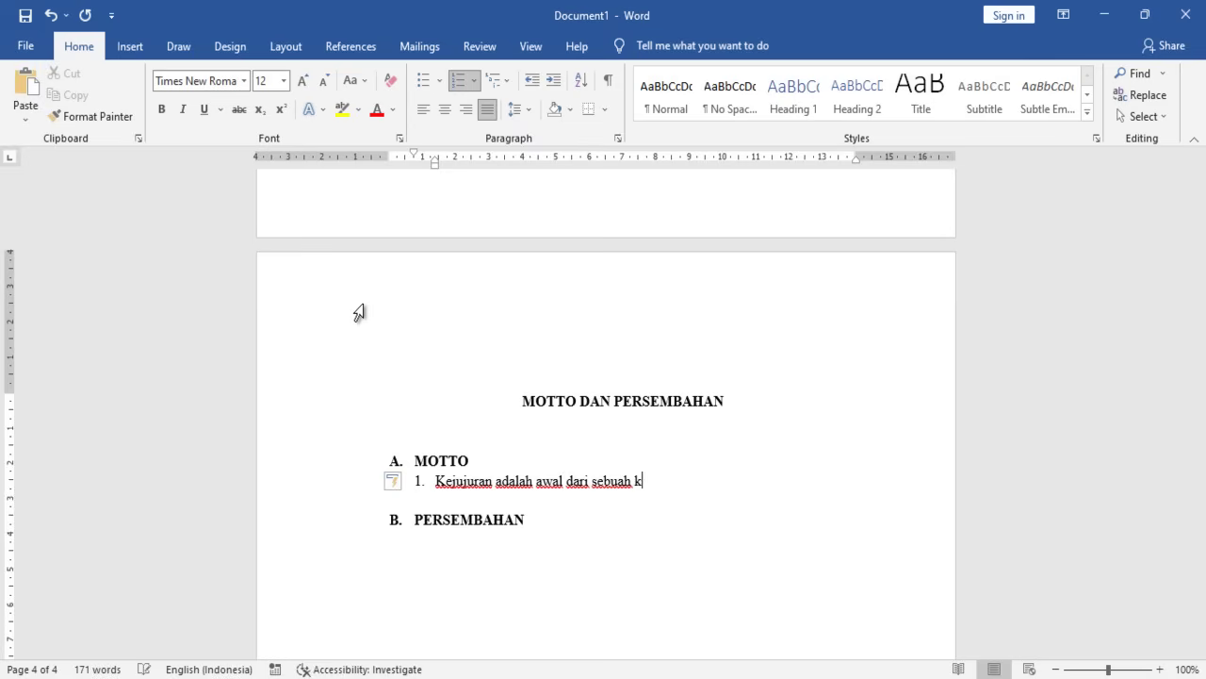
pyautogui.write('esuksesan dalam bek')
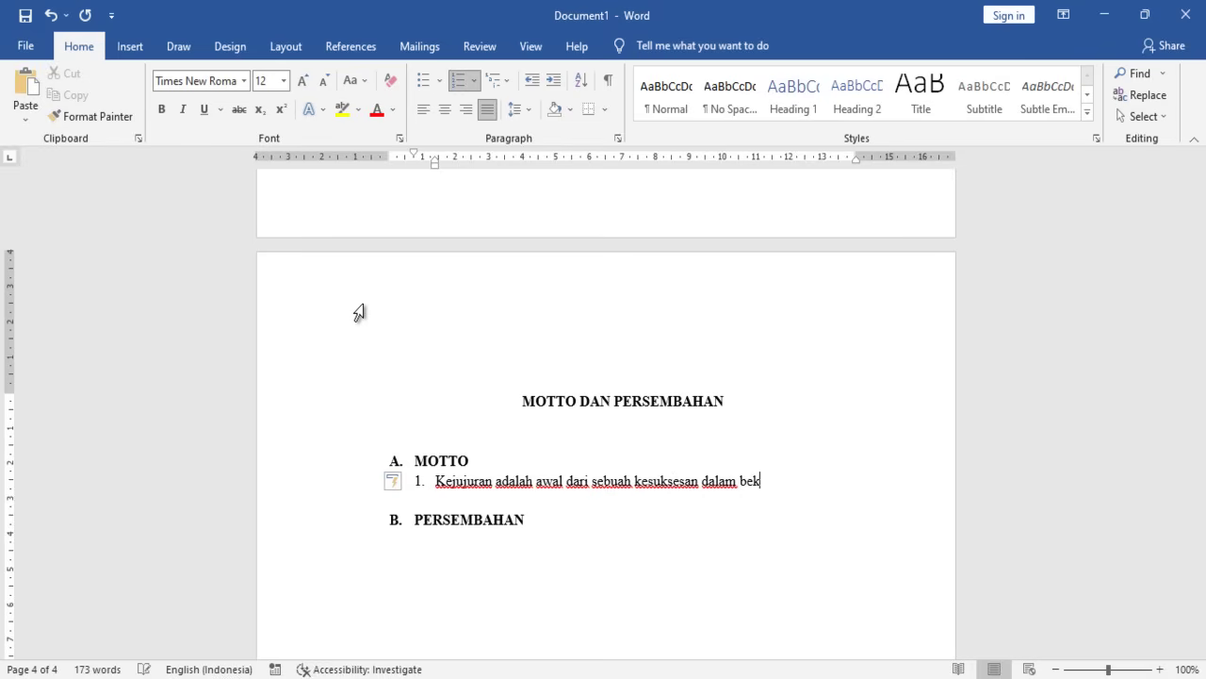
pyautogui.write('erja')
# - Add motto 2: 'Belajarlah hidup seperti padai, semakin berisi semakin menunduk'
pyautogui.press('Return')
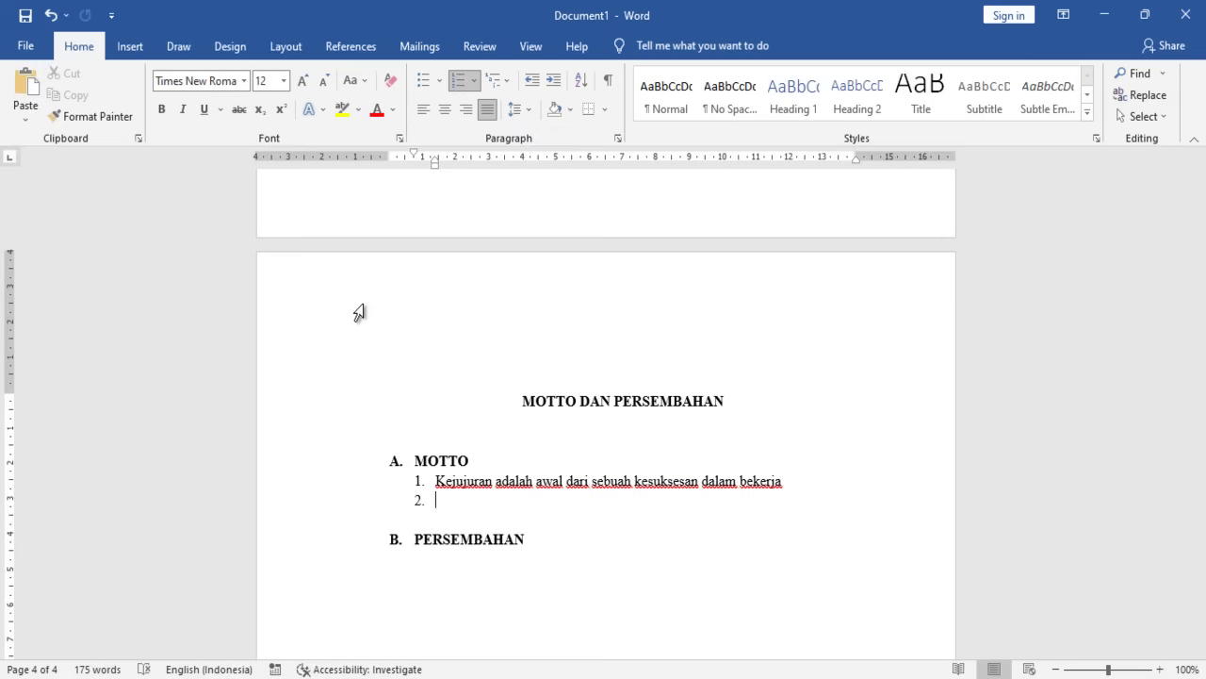
pyautogui.write('Belajarlah his')
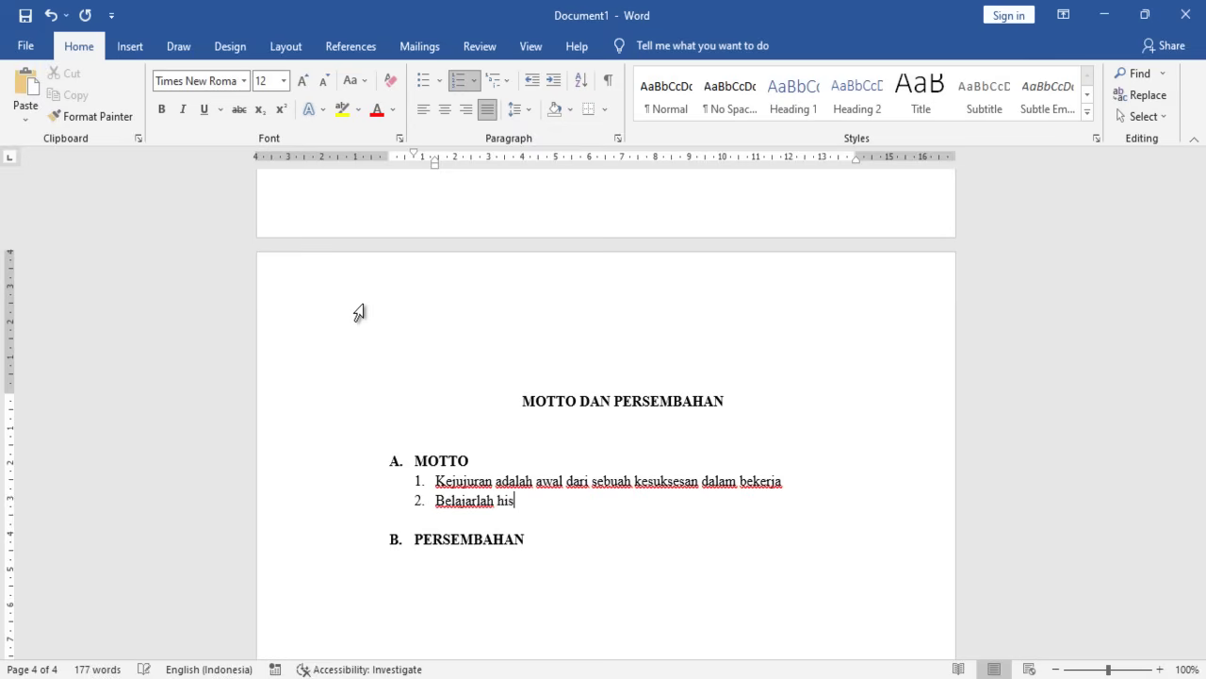
pyautogui.press('BackSpace')
pyautogui.write('dup seperti padai')
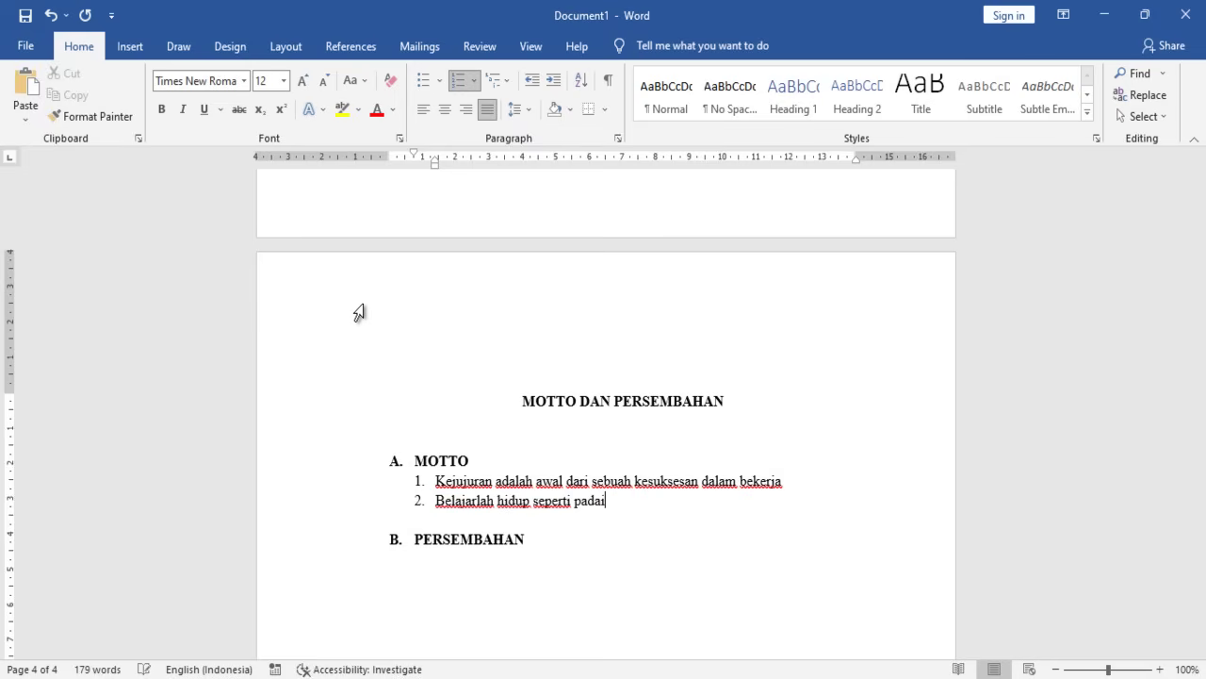
pyautogui.write(', semakin bersisi')
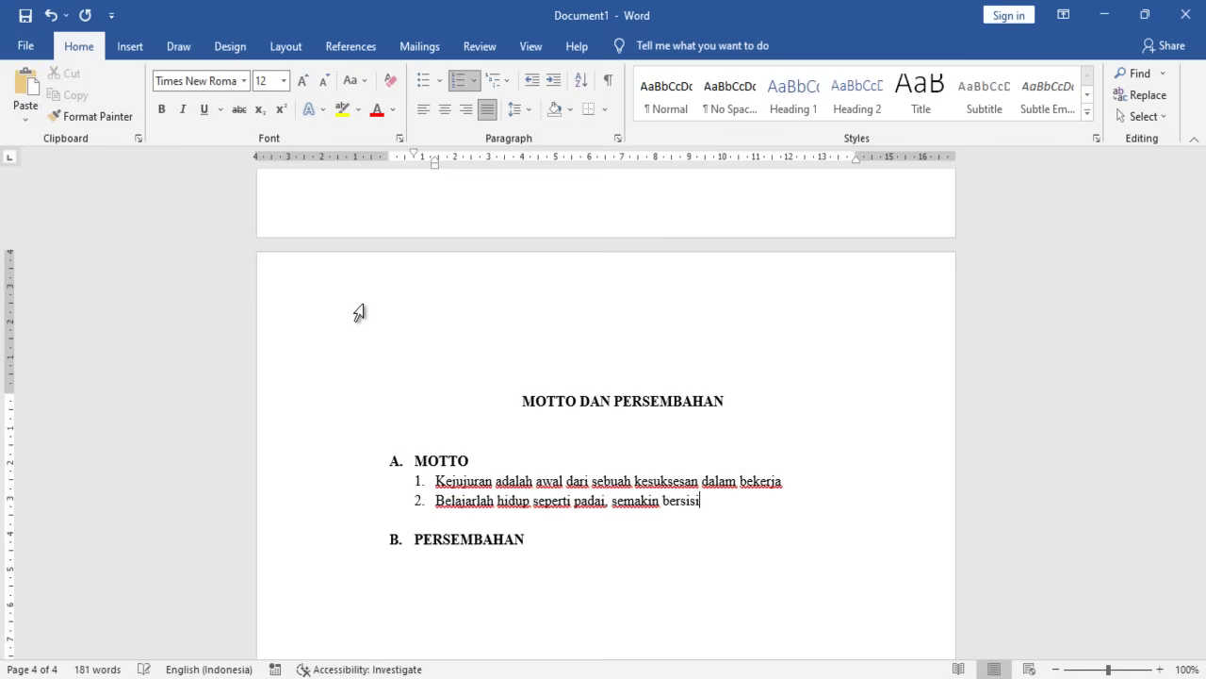
pyautogui.press('BackSpace')
pyautogui.press('BackSpace')
pyautogui.press('BackSpace')
pyautogui.press('BackSpace')
pyautogui.write('isi semakin ')
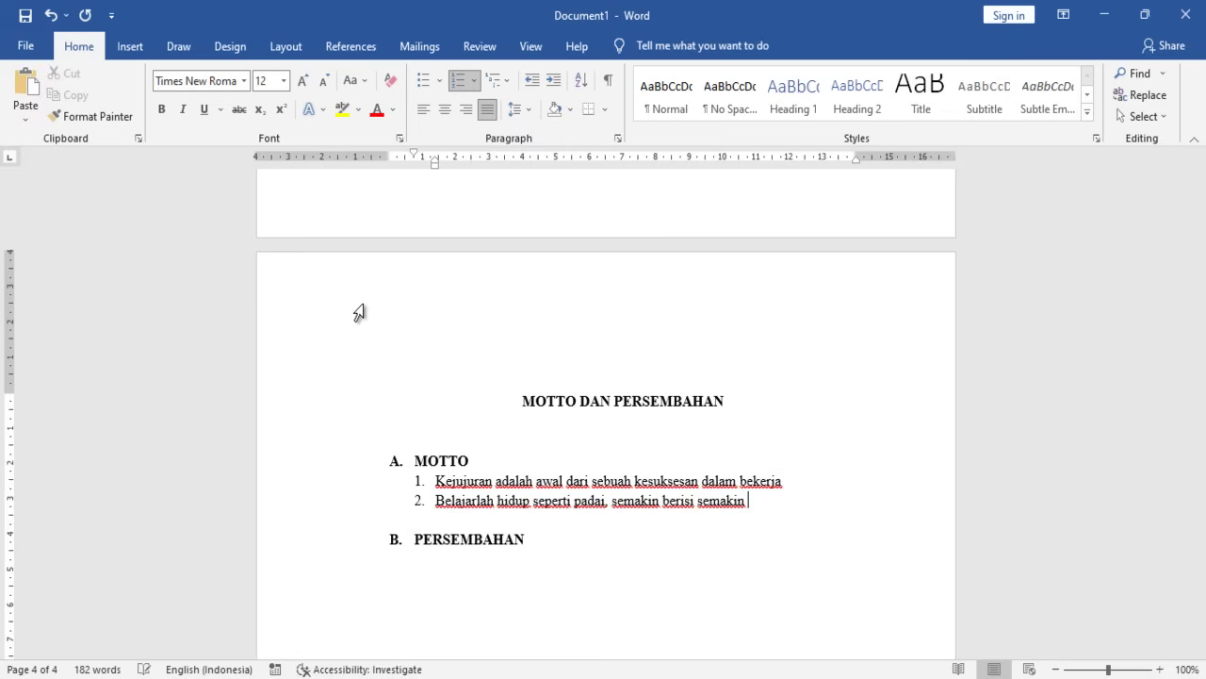
pyautogui.write('menunduk')
# - Fill mottos 3 to 5 with placeholder text and remove the extra sixth item
pyautogui.press('Return')
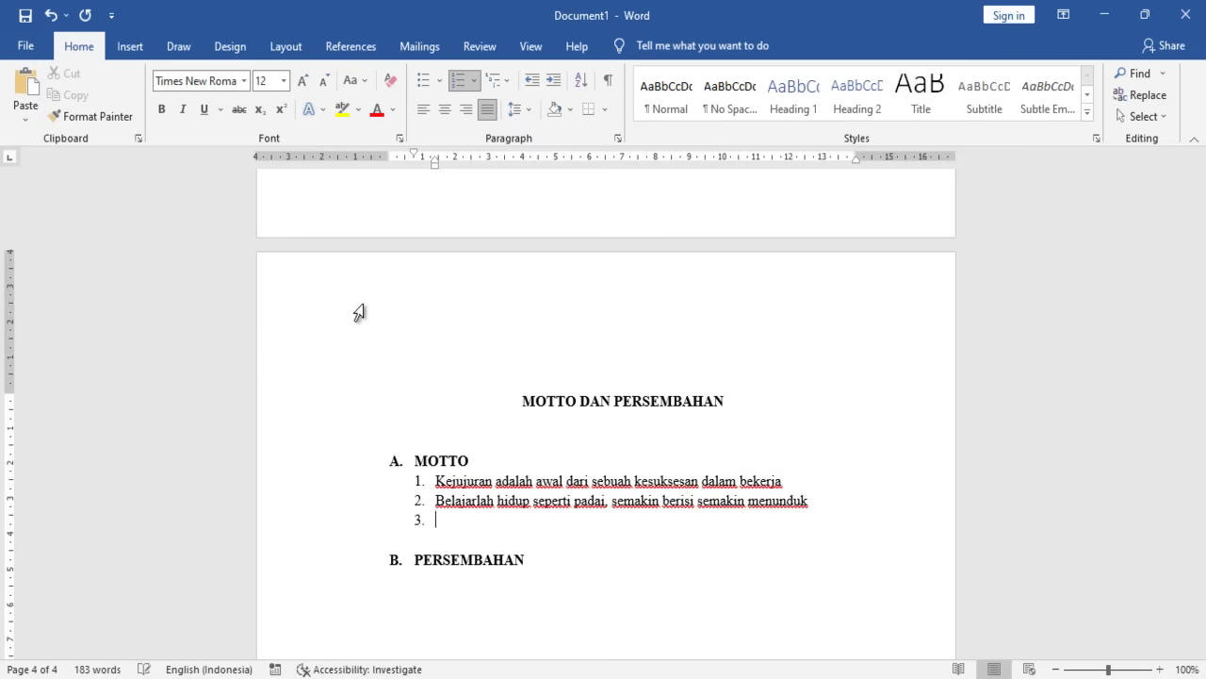
pyautogui.write('dhasjkdhasdkasd')
pyautogui.press('Return')
pyautogui.write('dasjdhaskjdhaskd')
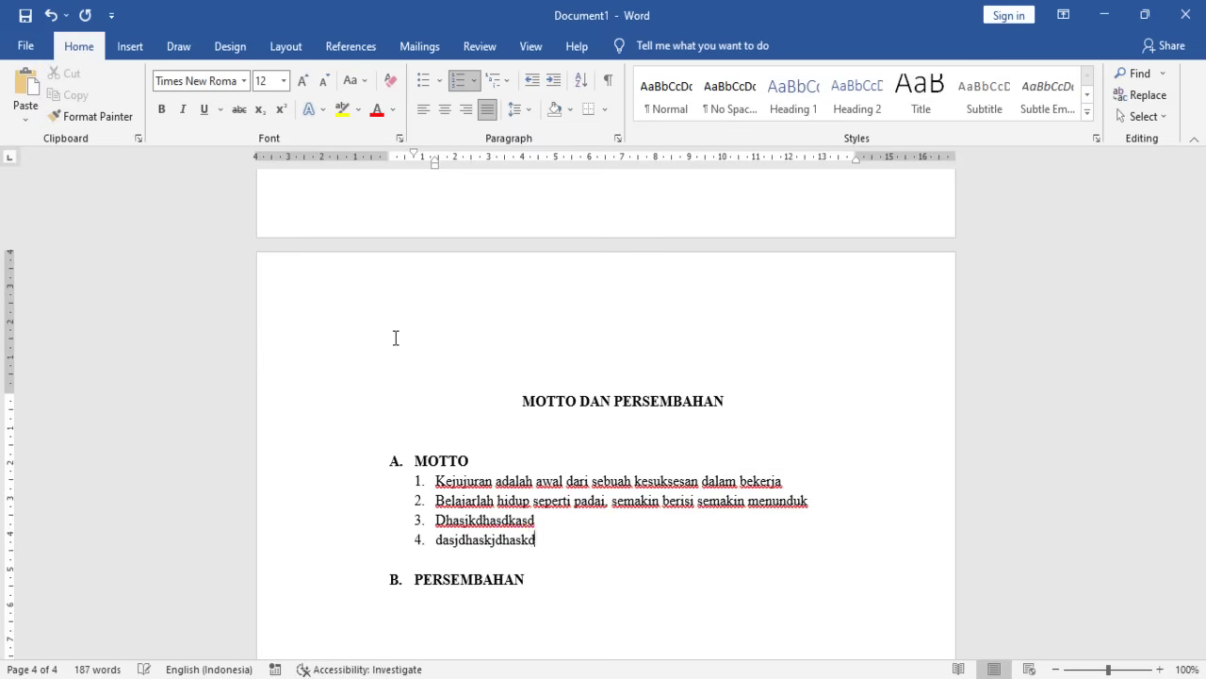
pyautogui.press('Return')
pyautogui.write('dasdjbaskjdjdk')
pyautogui.press('Return')
pyautogui.write('sdjshadkasdsd')
pyautogui.press('Return')
pyautogui.press('Return')
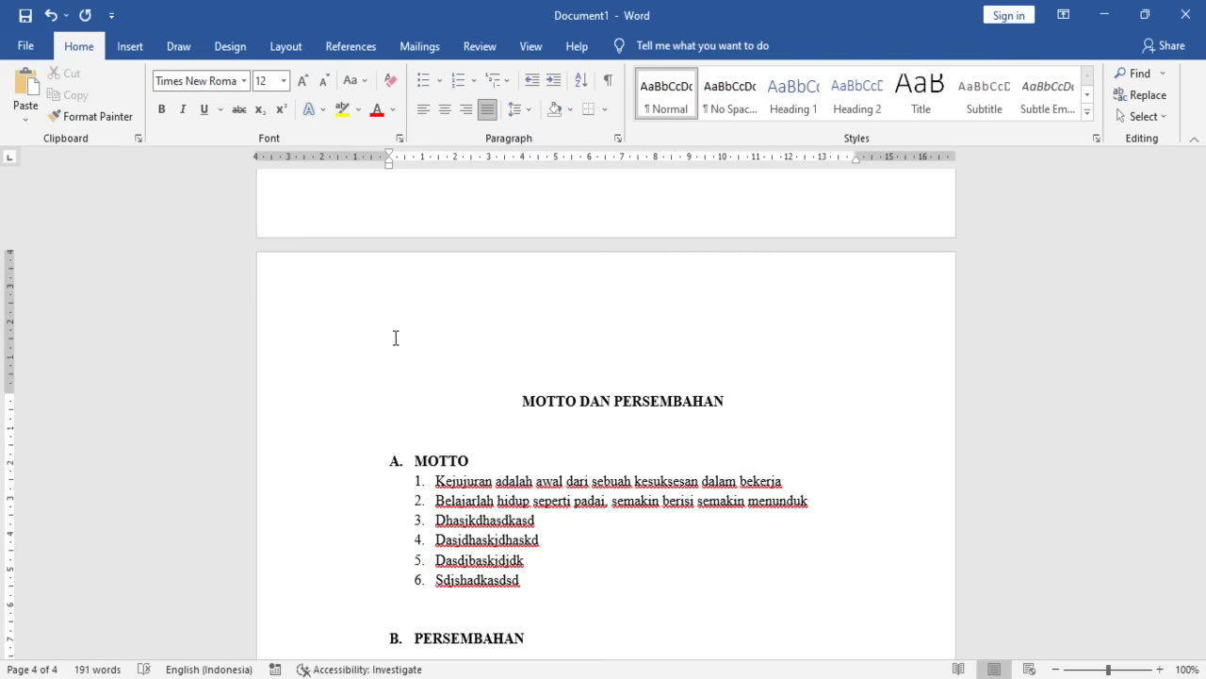
pyautogui.press('BackSpace')
pyautogui.press('BackSpace')
pyautogui.press('BackSpace')
pyautogui.press('BackSpace')
pyautogui.press('BackSpace')
pyautogui.press('BackSpace')
pyautogui.press('BackSpace')
pyautogui.press('BackSpace')
pyautogui.press('BackSpace')
pyautogui.press('BackSpace')
pyautogui.press('BackSpace')
pyautogui.press('BackSpace')
pyautogui.press('BackSpace')
pyautogui.press('BackSpace')
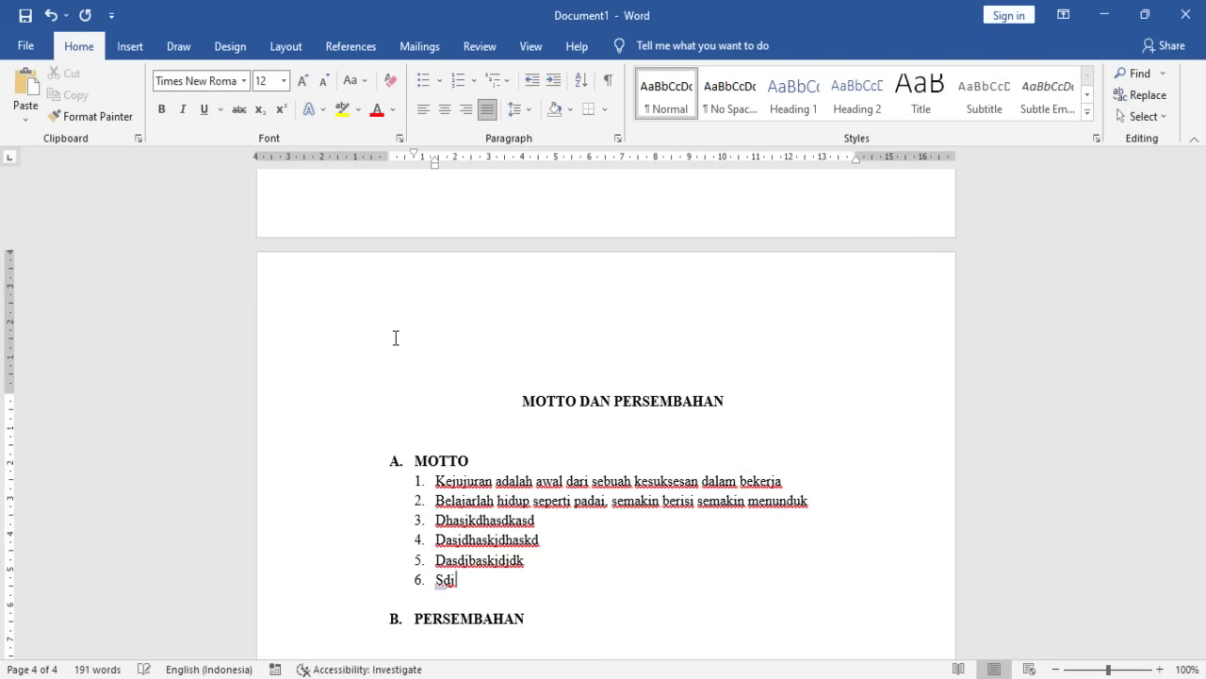
pyautogui.press('BackSpace')
pyautogui.press('BackSpace')
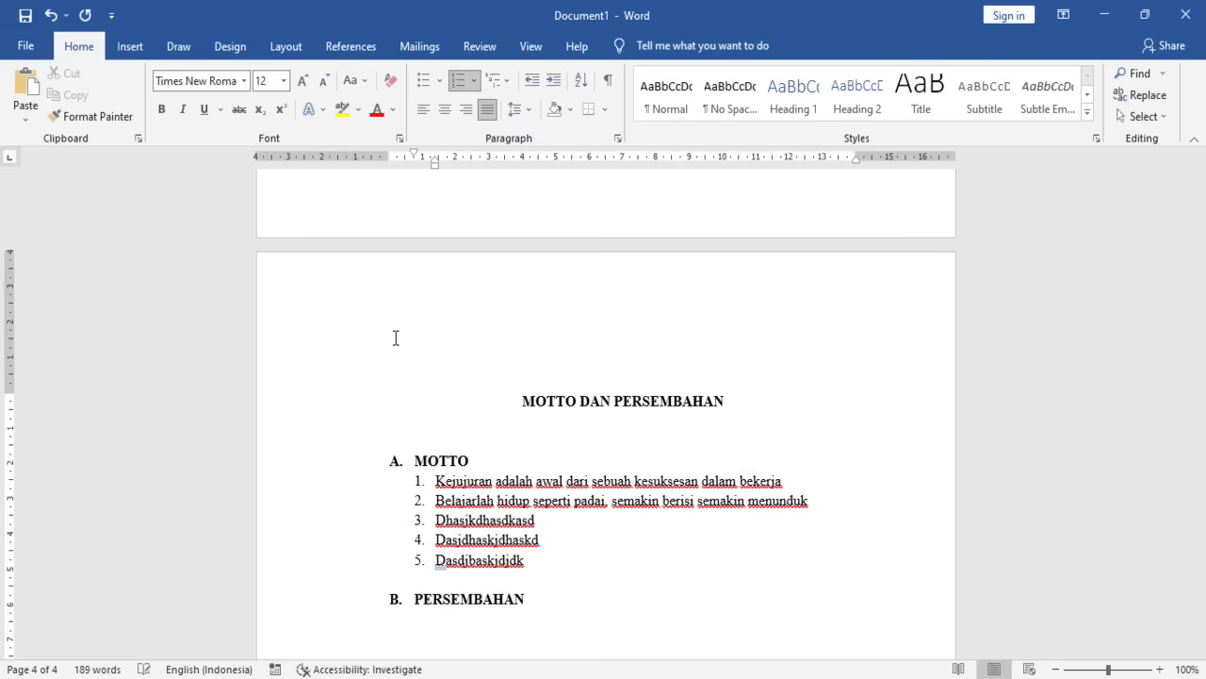
# - Add a non-bold intro line 'Laporan ini saya persembahakan untuk' under PERSEMBAHAN, then delete it
pyautogui.click(557, 616)
pyautogui.click(540, 603)
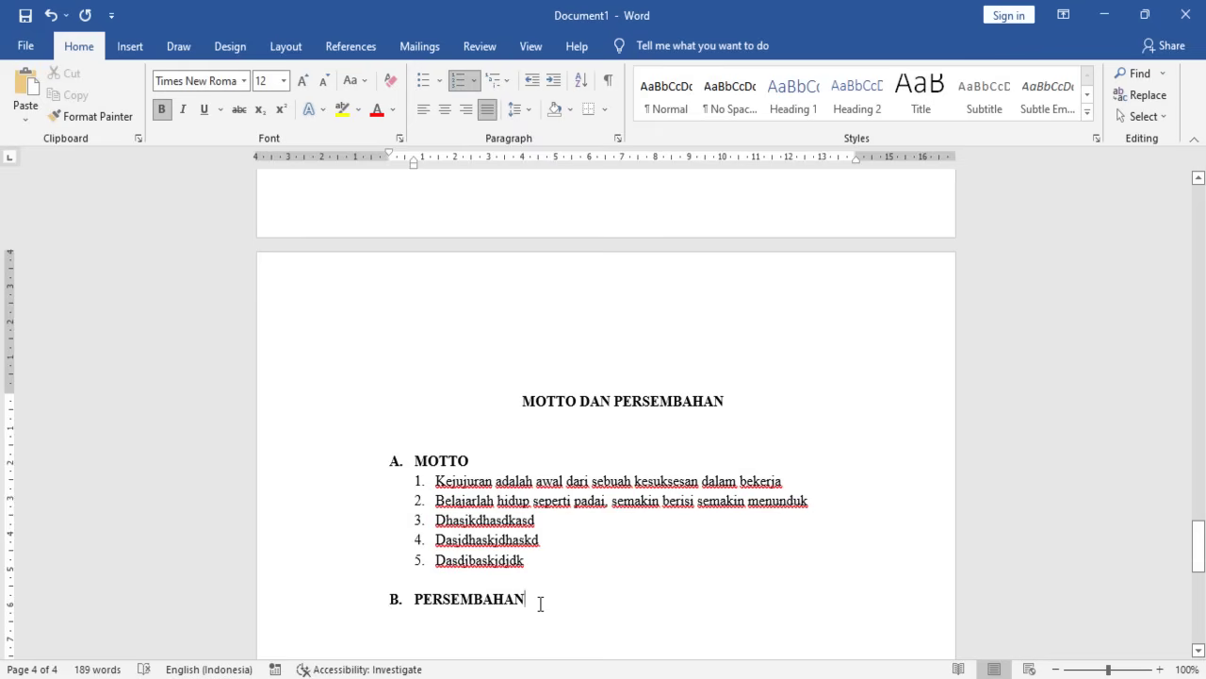
pyautogui.press('Return')
pyautogui.press('BackSpace')
pyautogui.scroll(-2, 538, 603)
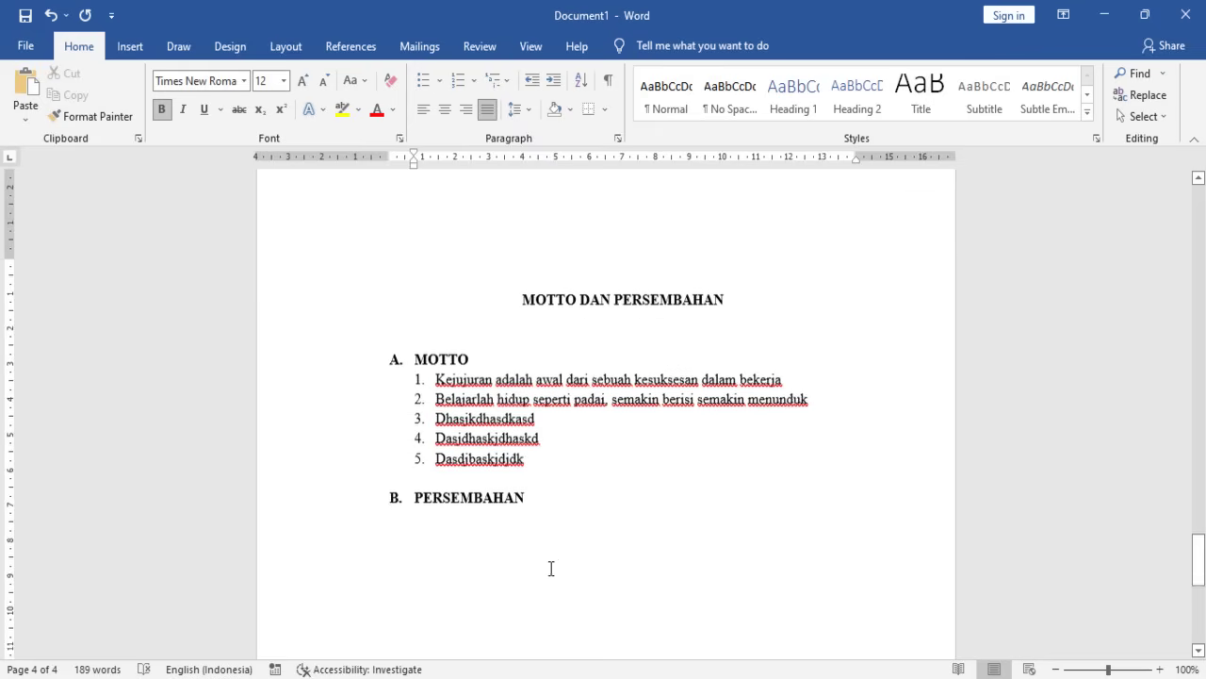
pyautogui.hotkey('ctrl', 'b')
pyautogui.write('.')
pyautogui.press('BackSpace')
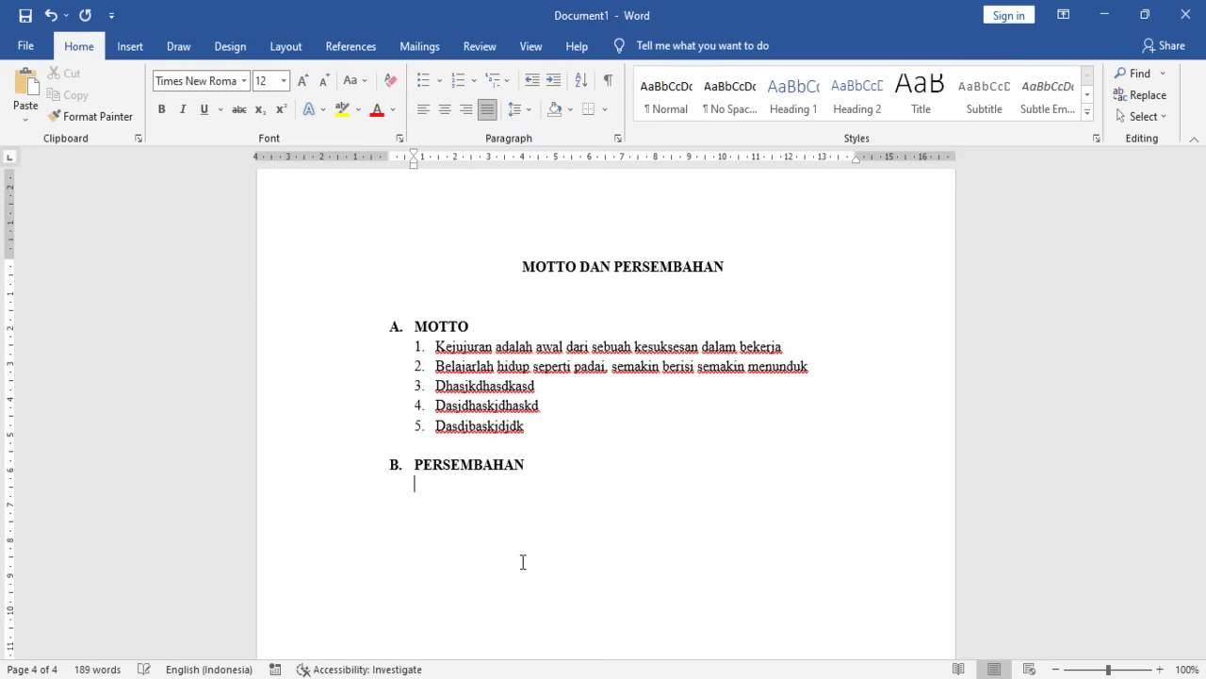
pyautogui.write('Laporan ini saya [er')
pyautogui.press('BackSpace')
pyautogui.press('BackSpace')
pyautogui.press('BackSpace')
pyautogui.write('perse')
pyautogui.press('BackSpace')
pyautogui.write('m')
pyautogui.press('BackSpace')
pyautogui.write('embahakan ')
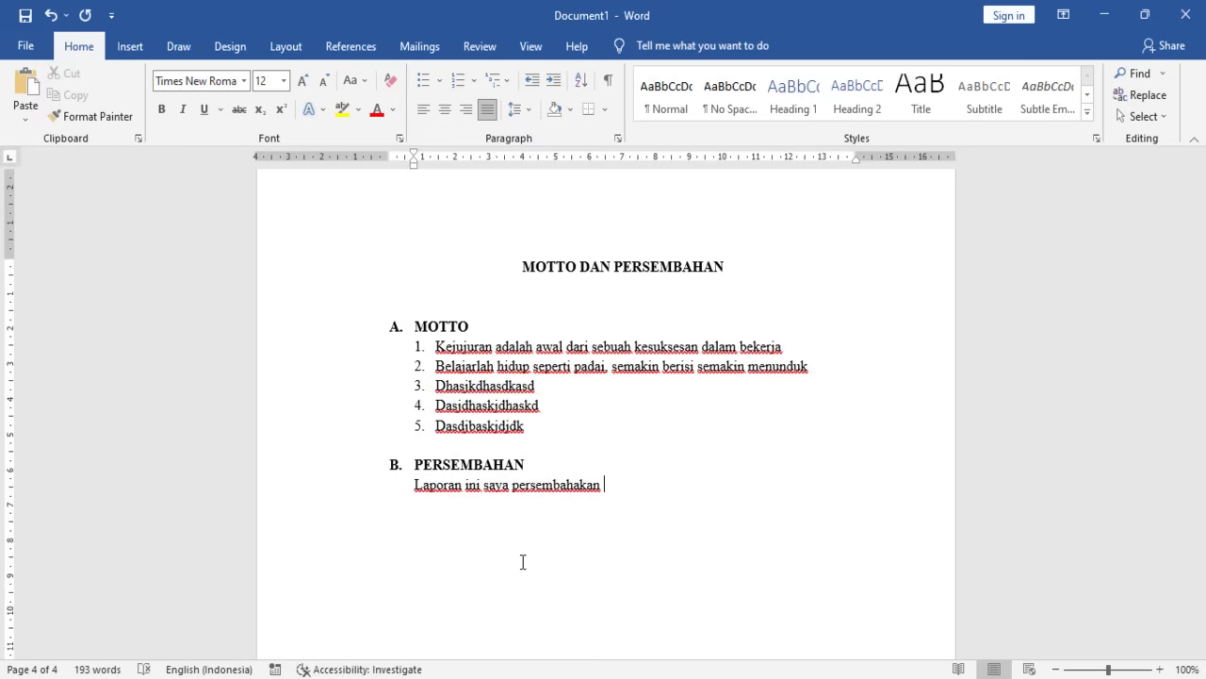
pyautogui.write('untuk:')
pyautogui.click(243, 484)
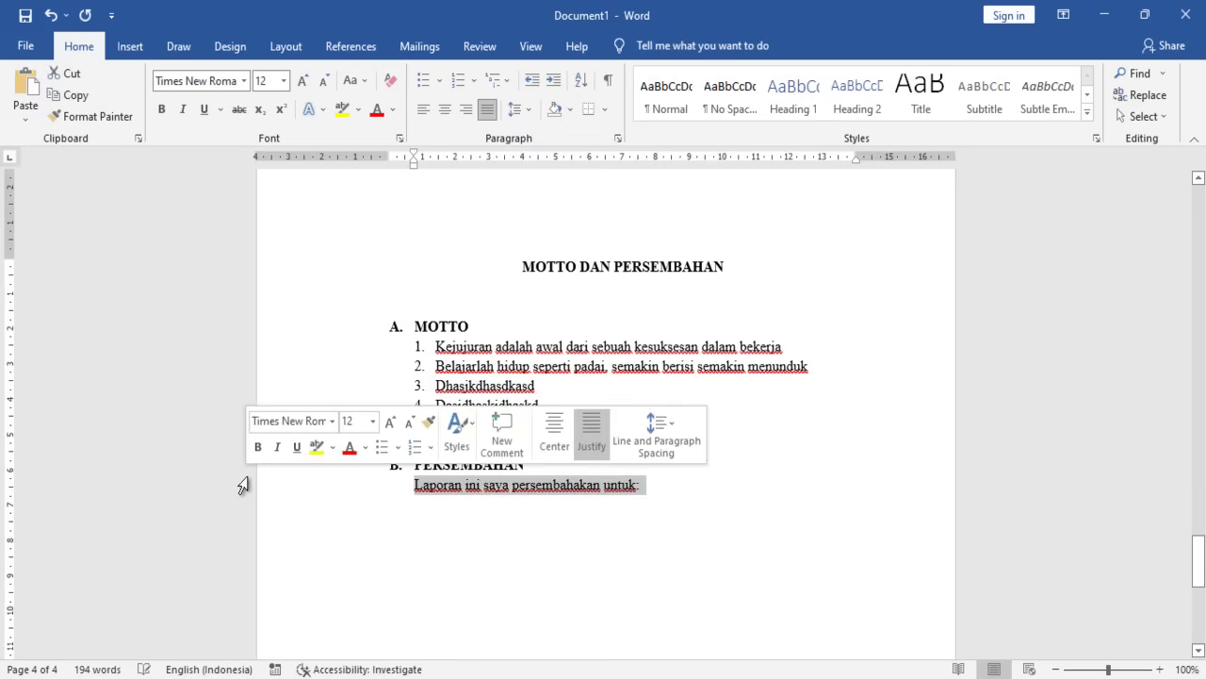
pyautogui.press('BackSpace')
# - Start a non-bold numbered list with the parents dedication, ending 'untuk kesuksesan saya kedepan'
pyautogui.press('BackSpace')
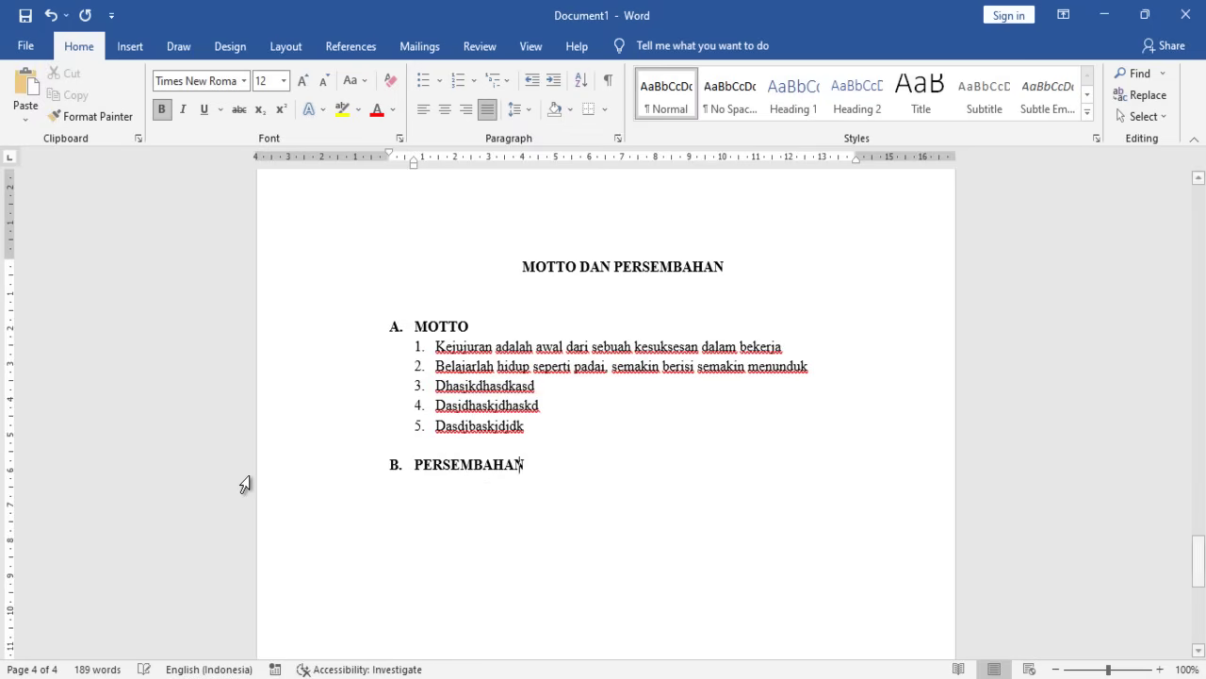
pyautogui.press('Return')
pyautogui.press('BackSpace')
pyautogui.hotkey('ctrl', 'b')
pyautogui.write('1.')
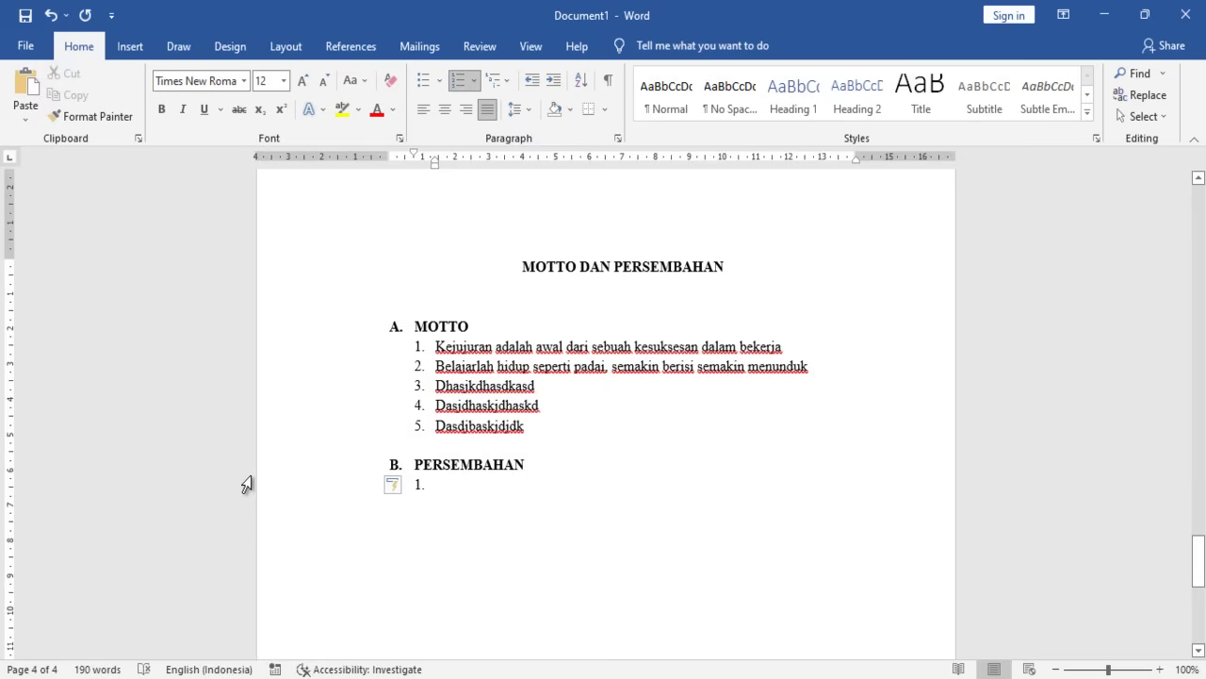
pyautogui.write('Kepa')
pyautogui.press('BackSpace')
pyautogui.press('BackSpace')
pyautogui.press('BackSpace')
pyautogui.press('BackSpace')
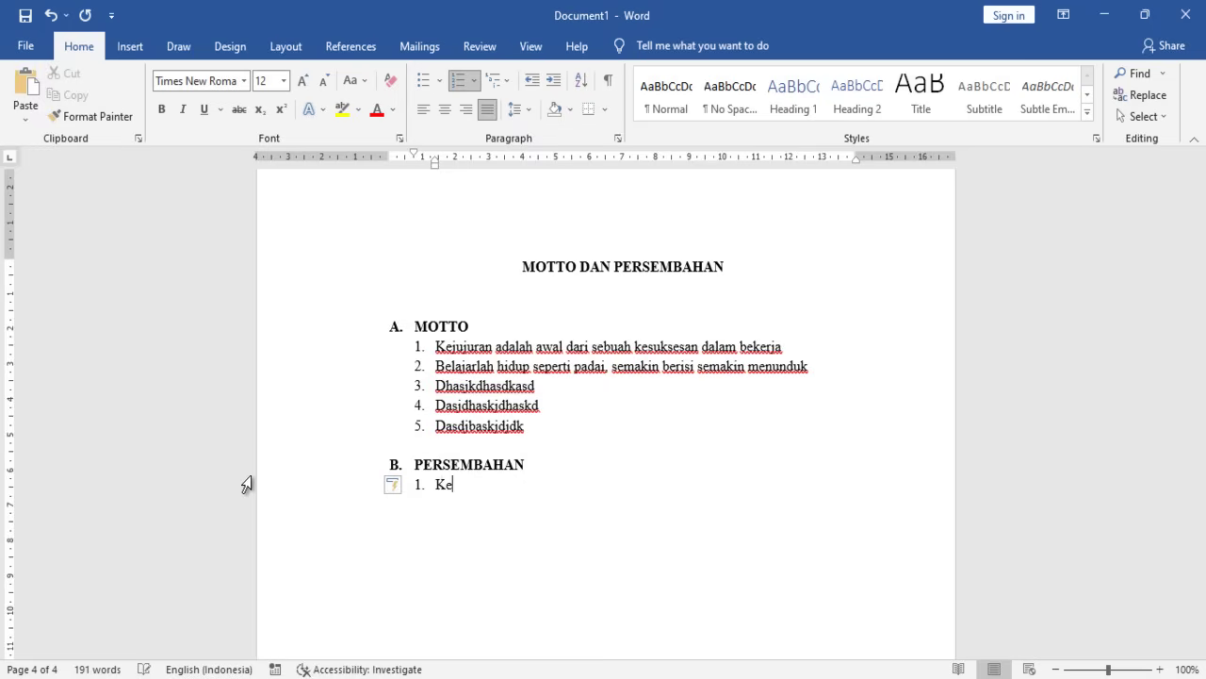
pyautogui.write('Ke')
pyautogui.press('BackSpace')
pyautogui.write('a Oratuaku ')
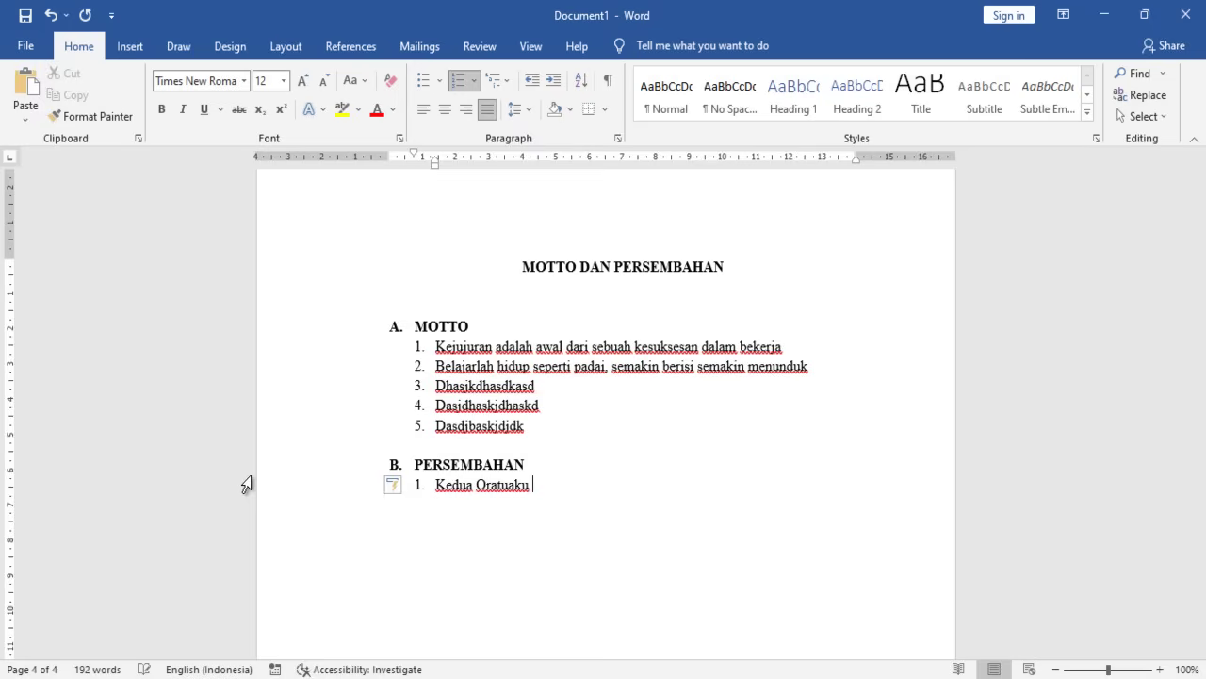
pyautogui.write('yang telah memberi kasih sayangr')
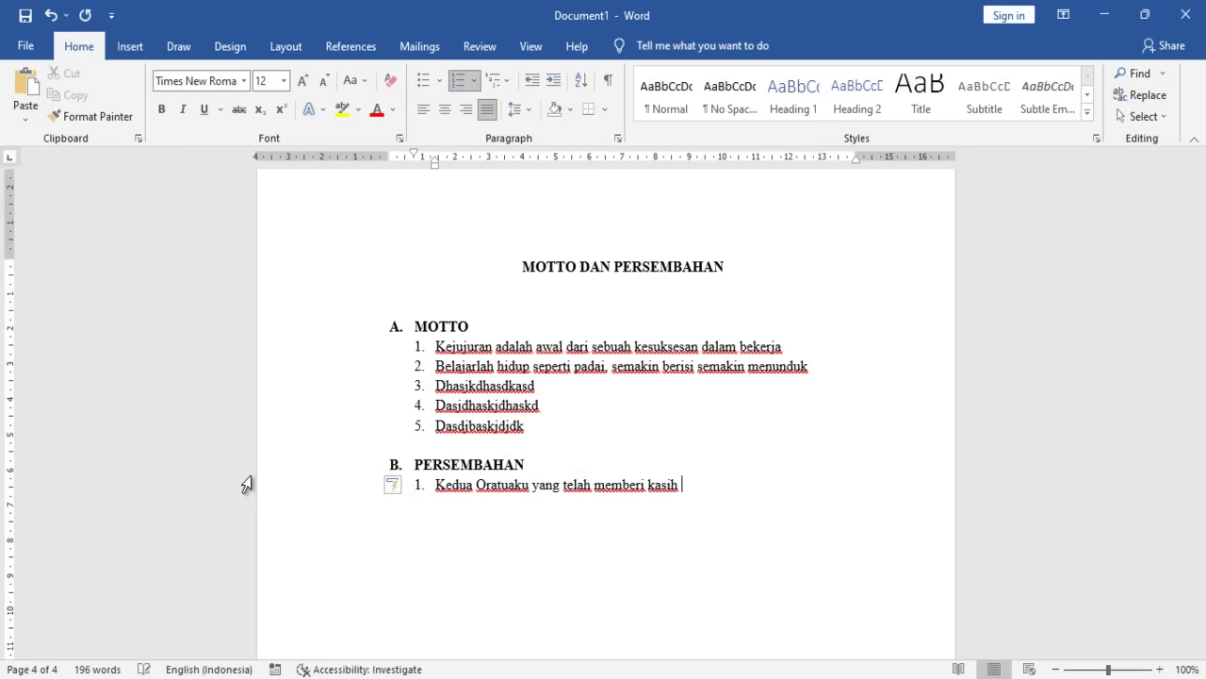
pyautogui.write('ya dan doanya ')
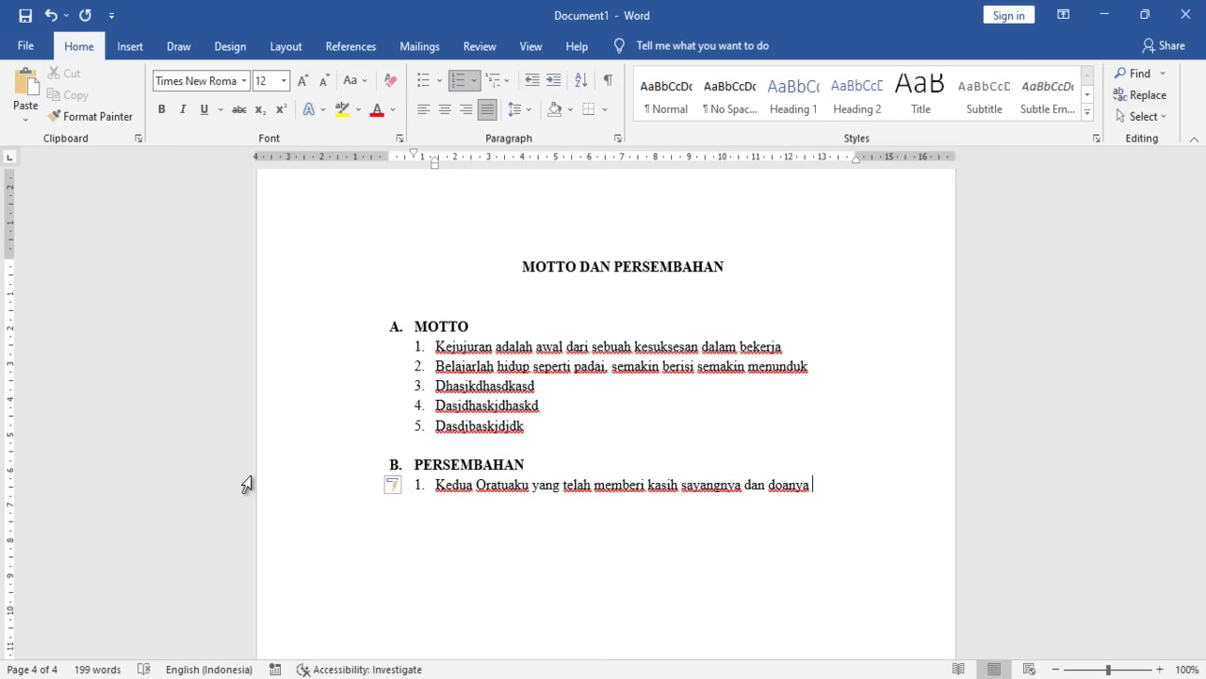
pyautogui.write('untuk keus')
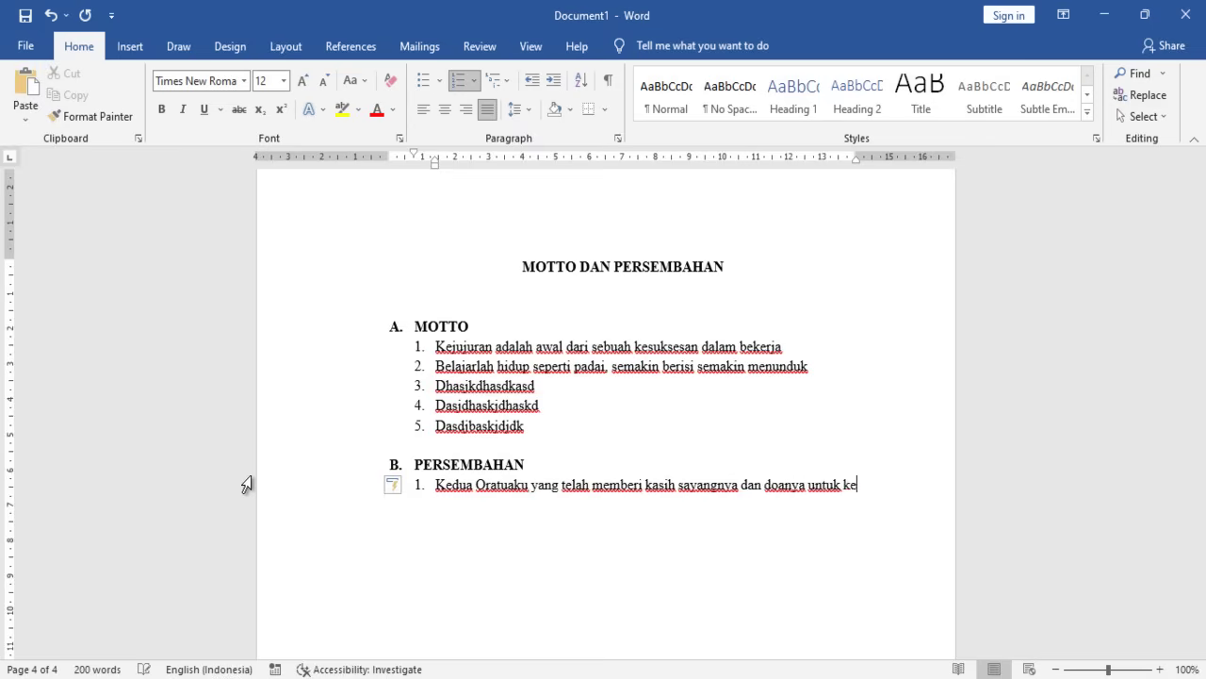
pyautogui.press('BackSpace')
pyautogui.press('BackSpace')
pyautogui.write('suksesan say')
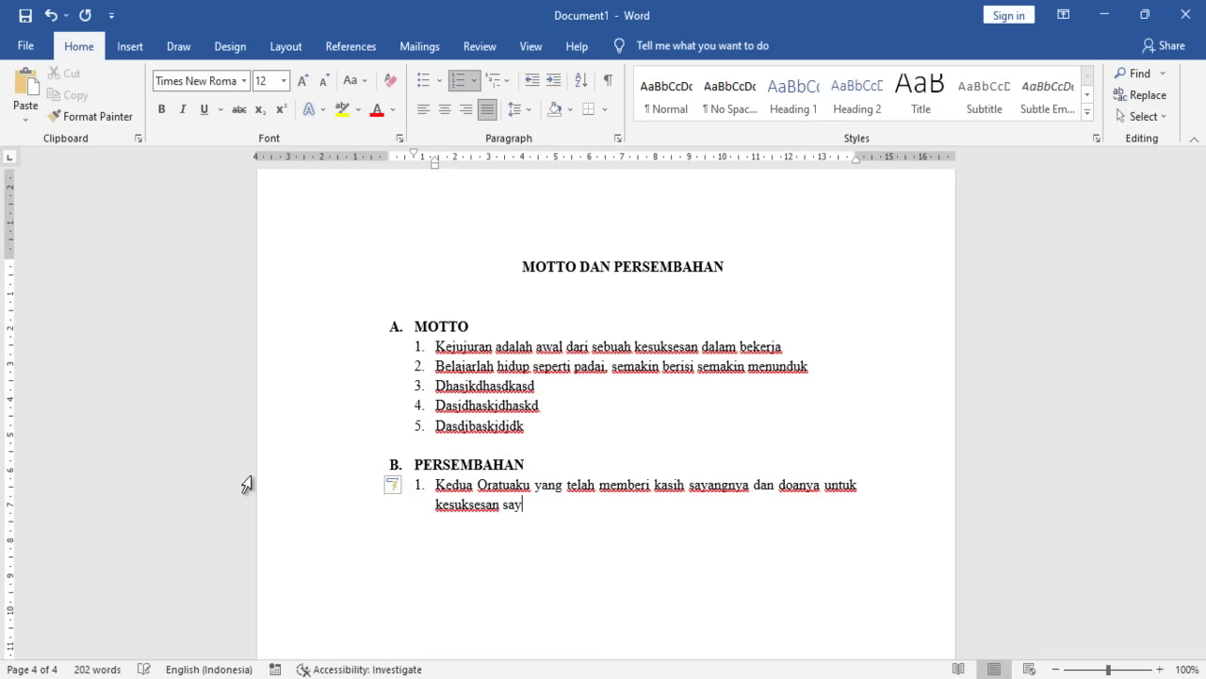
pyautogui.write('a kedep')
pyautogui.press('BackSpace')
pyautogui.press('BackSpace')
pyautogui.press('BackSpace')
pyautogui.write('pan')
# - Add dedication 2 to the Guru-guru of SMK Imam Bonjol who guided me in learning
pyautogui.press('Return')
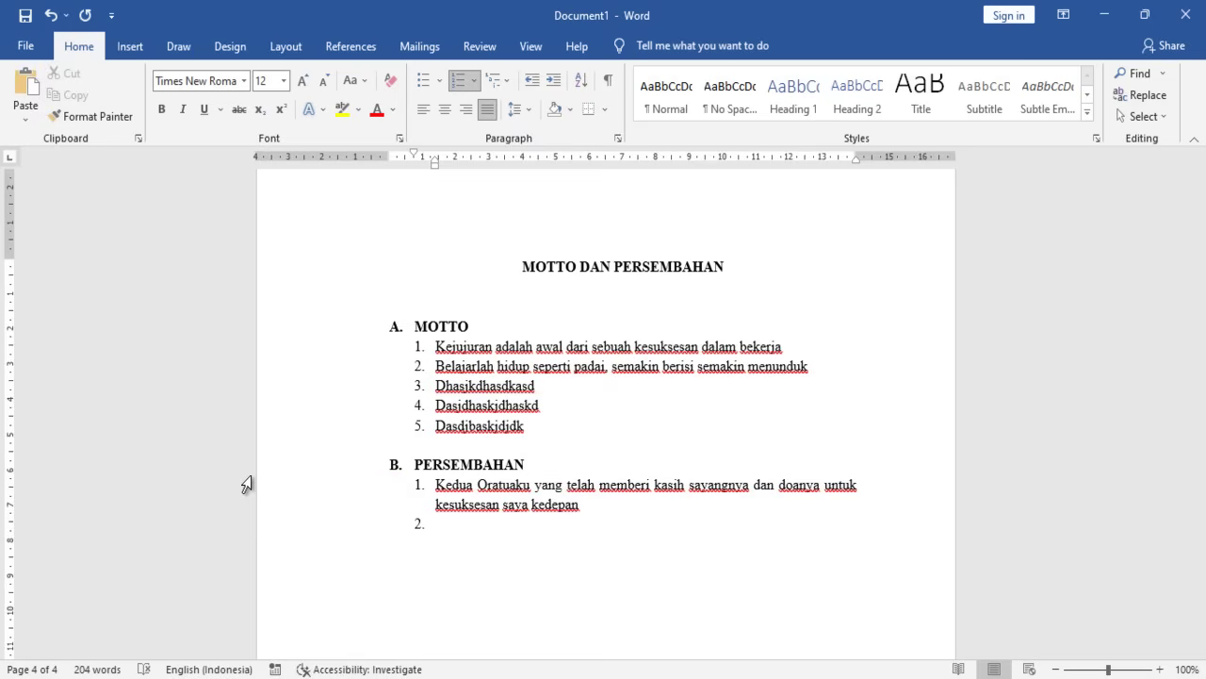
pyautogui.write('Gur')
pyautogui.press('BackSpace')
pyautogui.press('BackSpace')
pyautogui.write('-gir')
pyautogui.press('BackSpace')
pyautogui.press('BackSpace')
pyautogui.write('gir')
pyautogui.press('BackSpace')
pyautogui.press('BackSpace')
pyautogui.write('uru SMK Imam ')
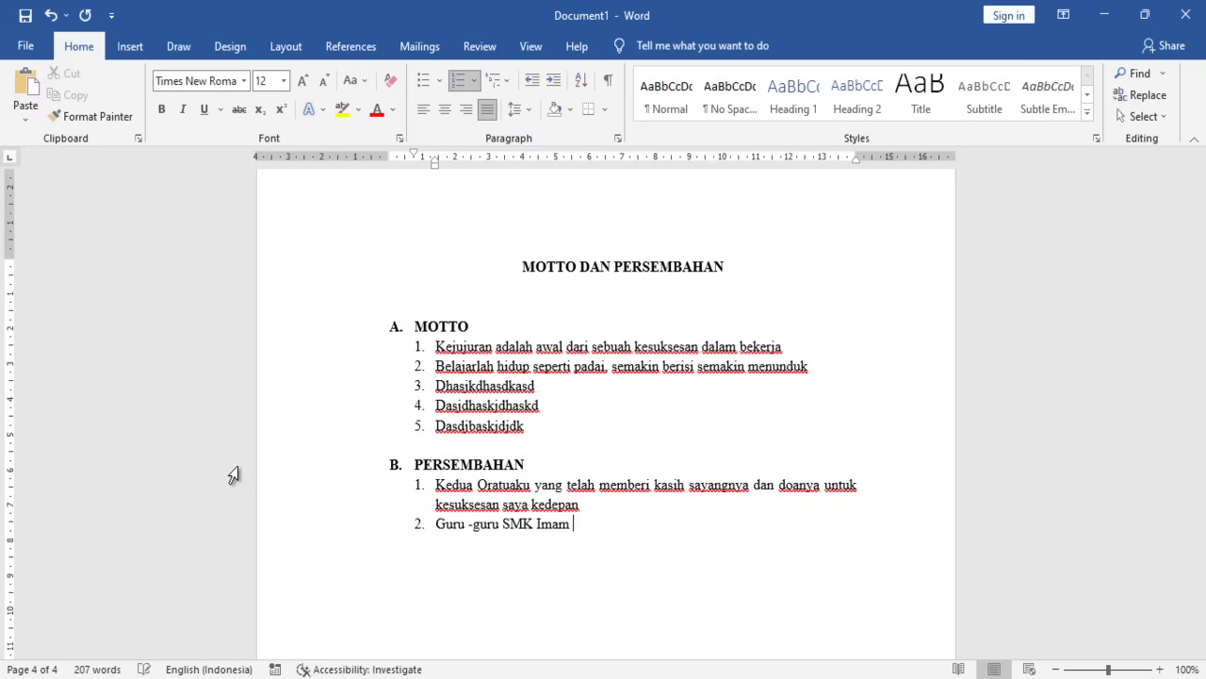
pyautogui.write('Bonjjil')
pyautogui.write(' yang telah ')
pyautogui.write('memn')
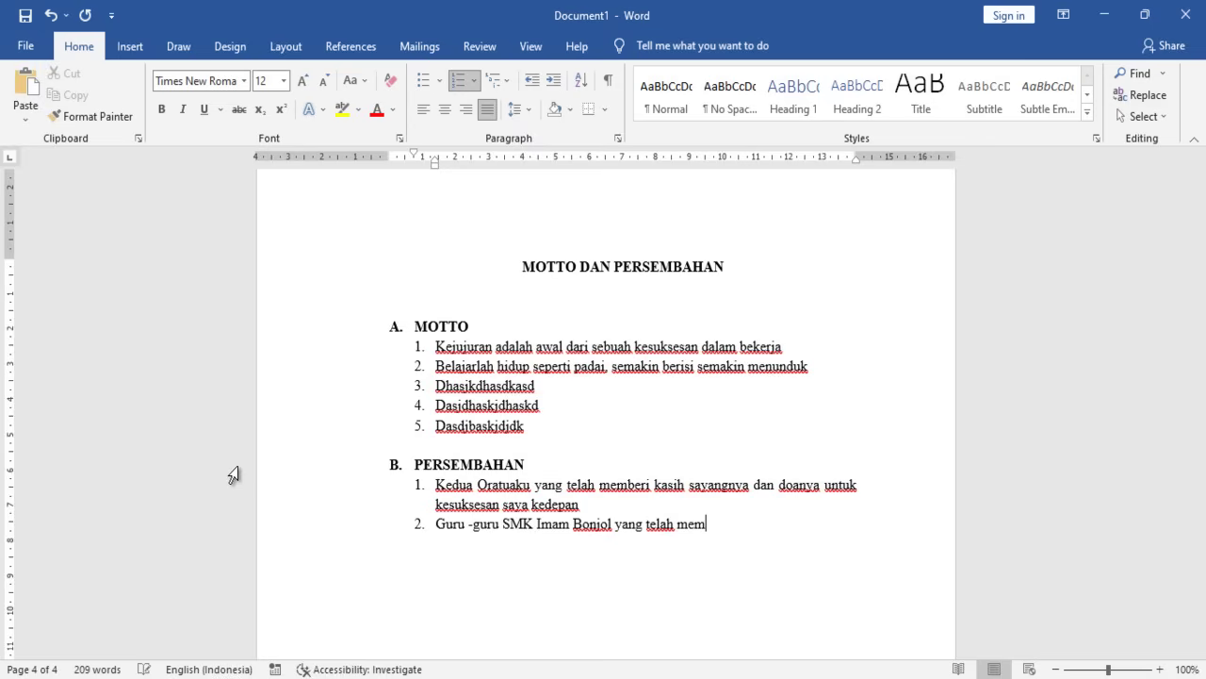
pyautogui.press('BackSpace')
pyautogui.write('bimbing sya')
pyautogui.press('BackSpace')
pyautogui.press('BackSpace')
pyautogui.write('ad')
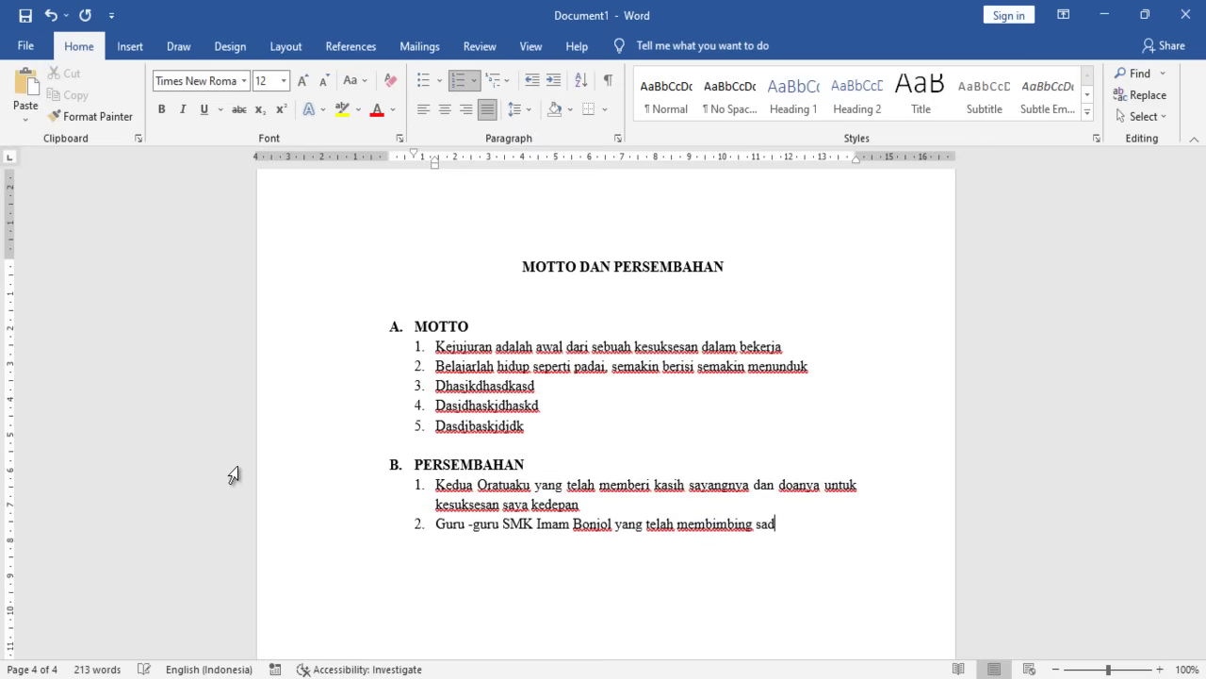
pyautogui.write('ya dlama')
pyautogui.press('BackSpace')
pyautogui.press('BackSpace')
pyautogui.press('BackSpace')
pyautogui.write('ala')
pyautogui.press('BackSpace')
pyautogui.press('BackSpace')
pyautogui.write('lam')
pyautogui.press('BackSpace')
pyautogui.press('BackSpace')
pyautogui.press('BackSpace')
pyautogui.write('alam belajar')
# - Add dedication 3: 'Teman-teman seperjuangan saya yang telah mendukung dalam pembuatan laporan ini'
pyautogui.press('Return')
pyautogui.write('Teman-teman s')
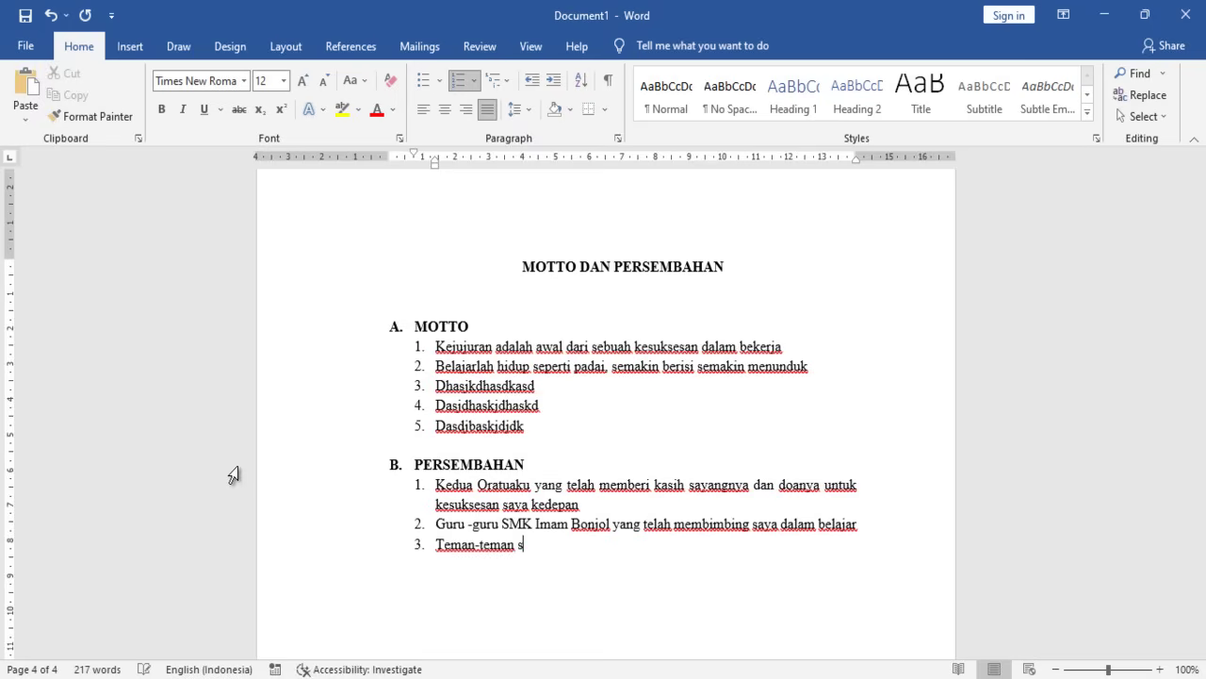
pyautogui.write('eperkua')
pyautogui.press('BackSpace')
pyautogui.press('BackSpace')
pyautogui.write('jauang')
pyautogui.press('BackSpace')
pyautogui.press('BackSpace')
pyautogui.press('BackSpace')
pyautogui.press('BackSpace')
pyautogui.press('BackSpace')
pyautogui.write('juanagn')
pyautogui.press('BackSpace')
pyautogui.press('BackSpace')
pyautogui.press('BackSpace')
pyautogui.press('BackSpace')
pyautogui.write('ngan saya')
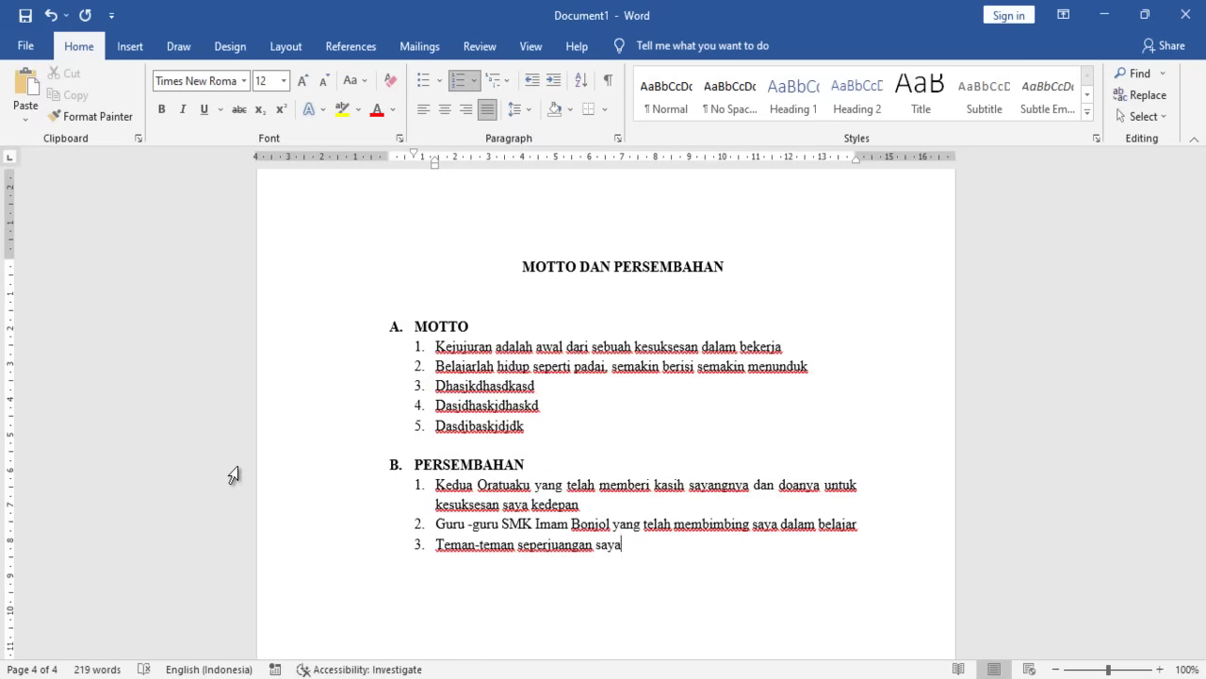
pyautogui.write(' yang')
pyautogui.write(' telah ')
pyautogui.write('bersa')
pyautogui.press('BackSpace')
pyautogui.press('BackSpace')
pyautogui.press('BackSpace')
pyautogui.press('BackSpace')
pyautogui.press('BackSpace')
pyautogui.write(',en')
pyautogui.press('BackSpace')
pyautogui.press('BackSpace')
pyautogui.press('BackSpace')
pyautogui.write('mnd')
pyautogui.press('BackSpace')
pyautogui.press('BackSpace')
pyautogui.write('endukung ')
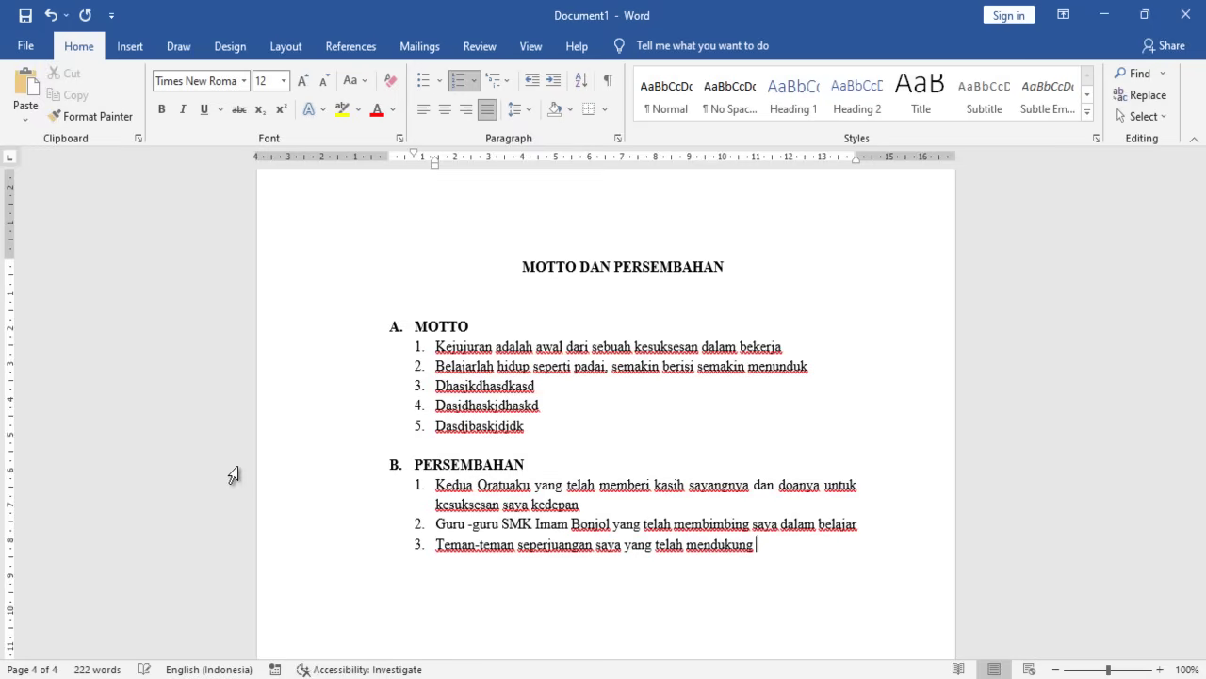
pyautogui.write('dan')
pyautogui.press('BackSpace')
pyautogui.press('BackSpace')
pyautogui.write('dalam pembuata')
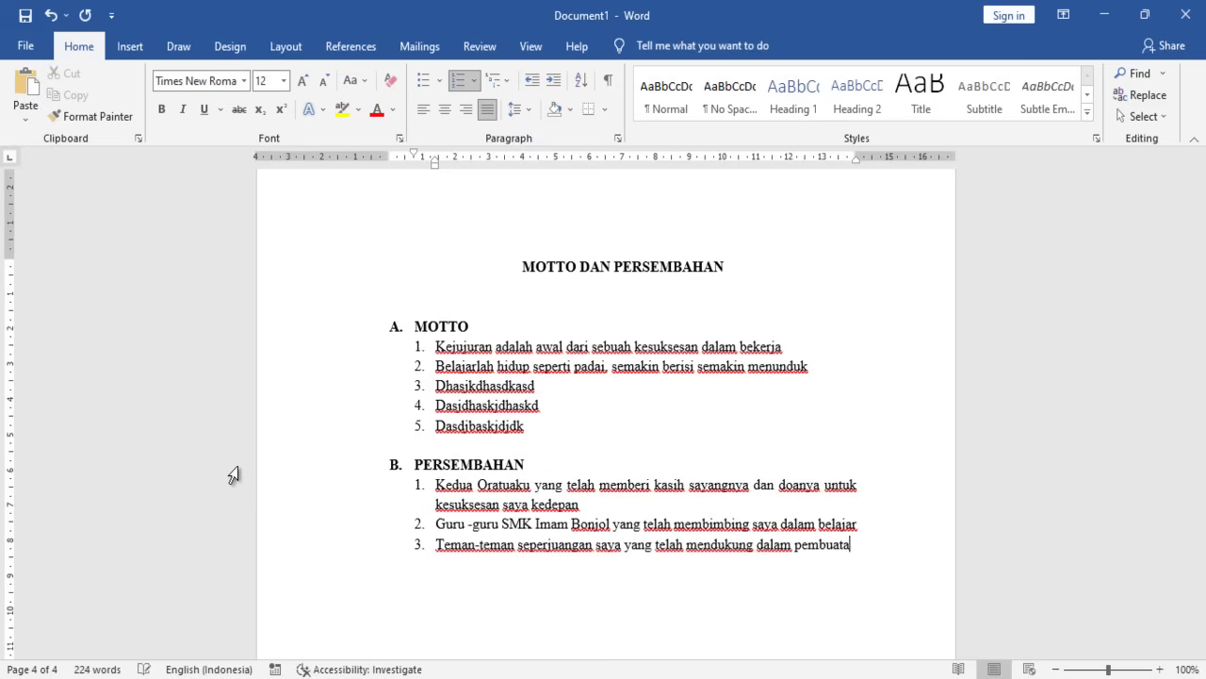
pyautogui.write('n laporan ini')
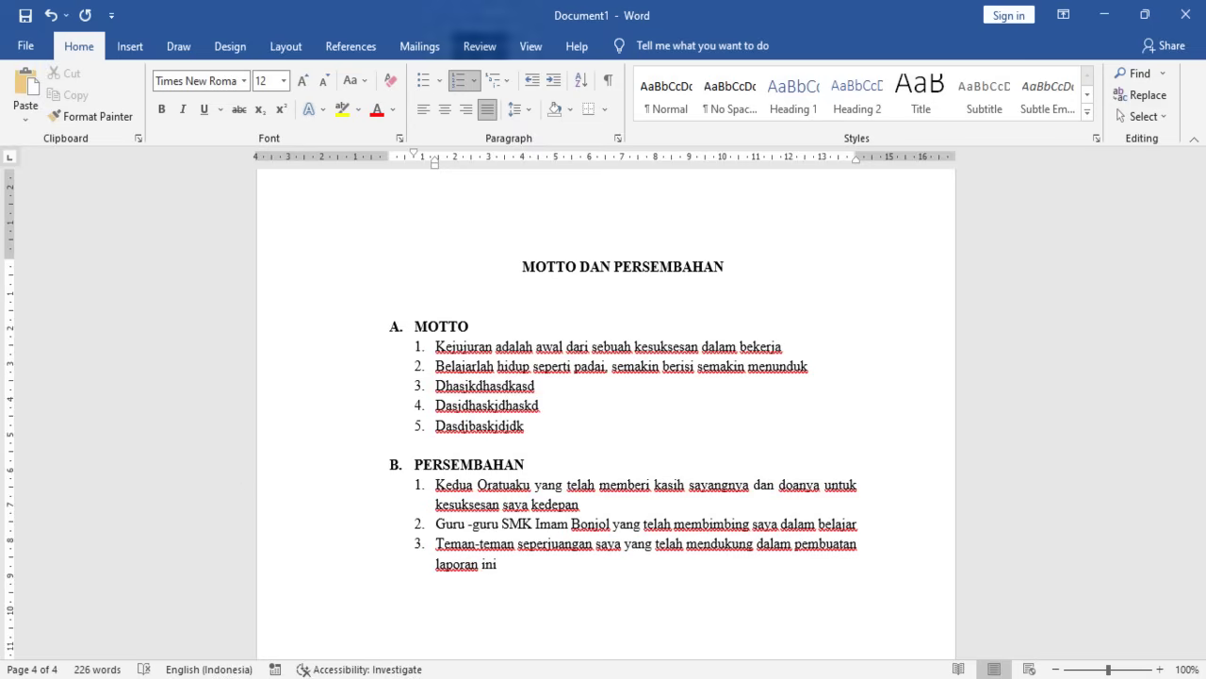
# - Try shifting the MOTTO list and A./B. heading indents on the ruler, then undo both
pyautogui.click(439, 371)
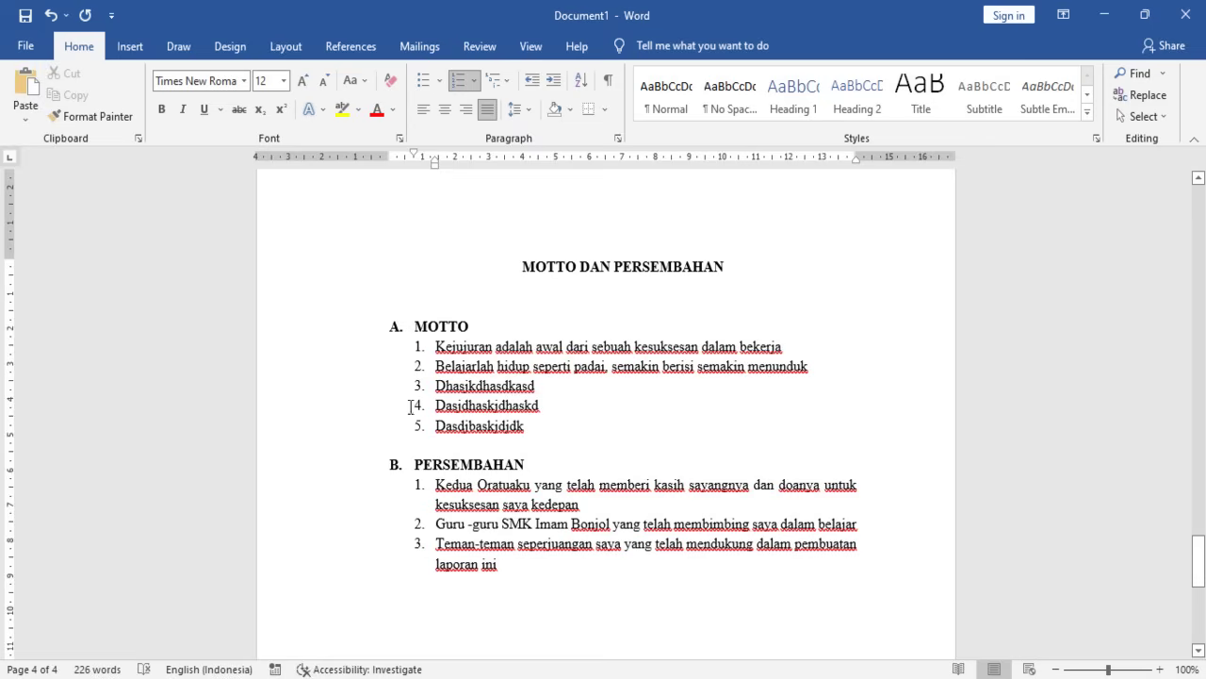
pyautogui.moveTo(423, 348); pyautogui.dragTo(468, 429)
pyautogui.hotkey('ctrl', 'z')
pyautogui.click(482, 503)
pyautogui.click(422, 330)
pyautogui.moveTo(393, 326); pyautogui.dragTo(404, 536)
pyautogui.hotkey('ctrl', 'z')
# - Set both lists, from MOTTO to 'laporan ini', to 1,5 line spacing
pyautogui.moveTo(432, 327); pyautogui.dragTo(520, 575)
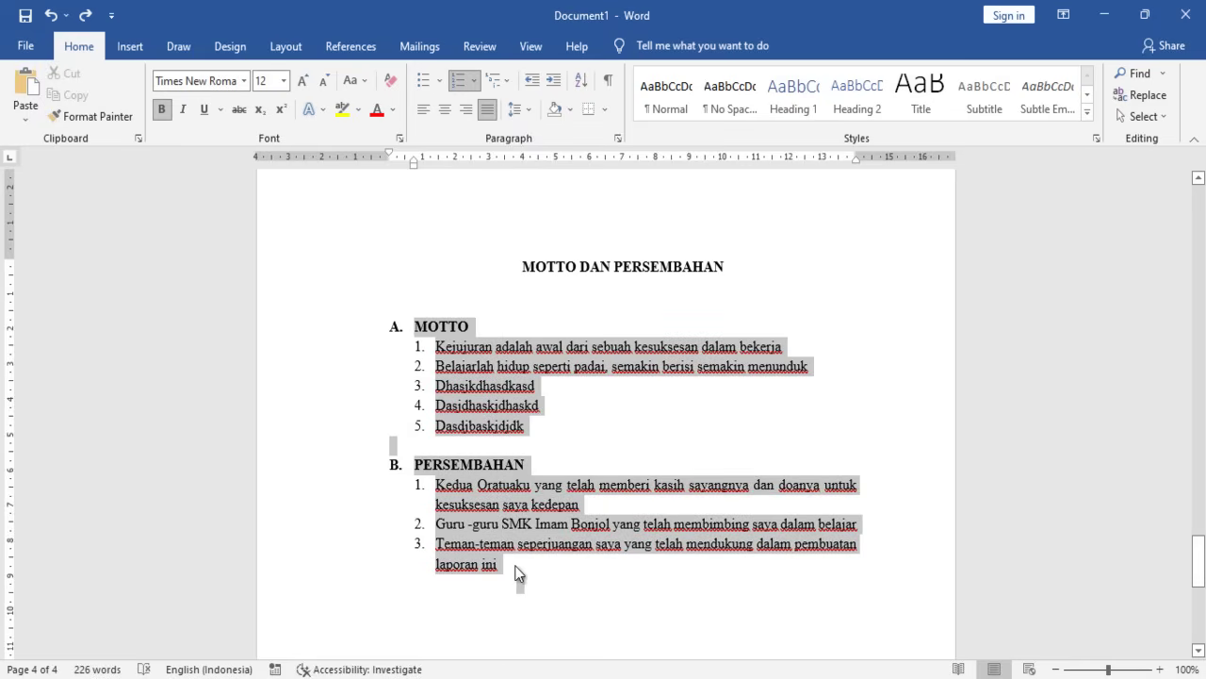
pyautogui.click(518, 109)
pyautogui.click(542, 178)
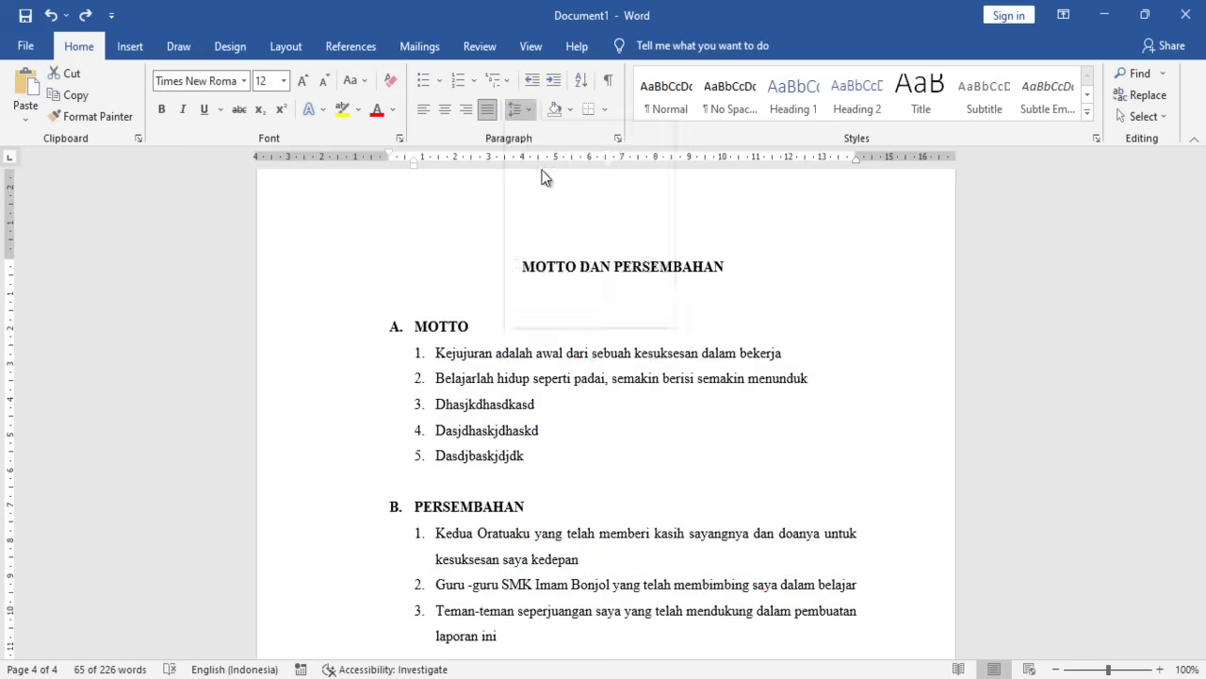
pyautogui.click(518, 110)
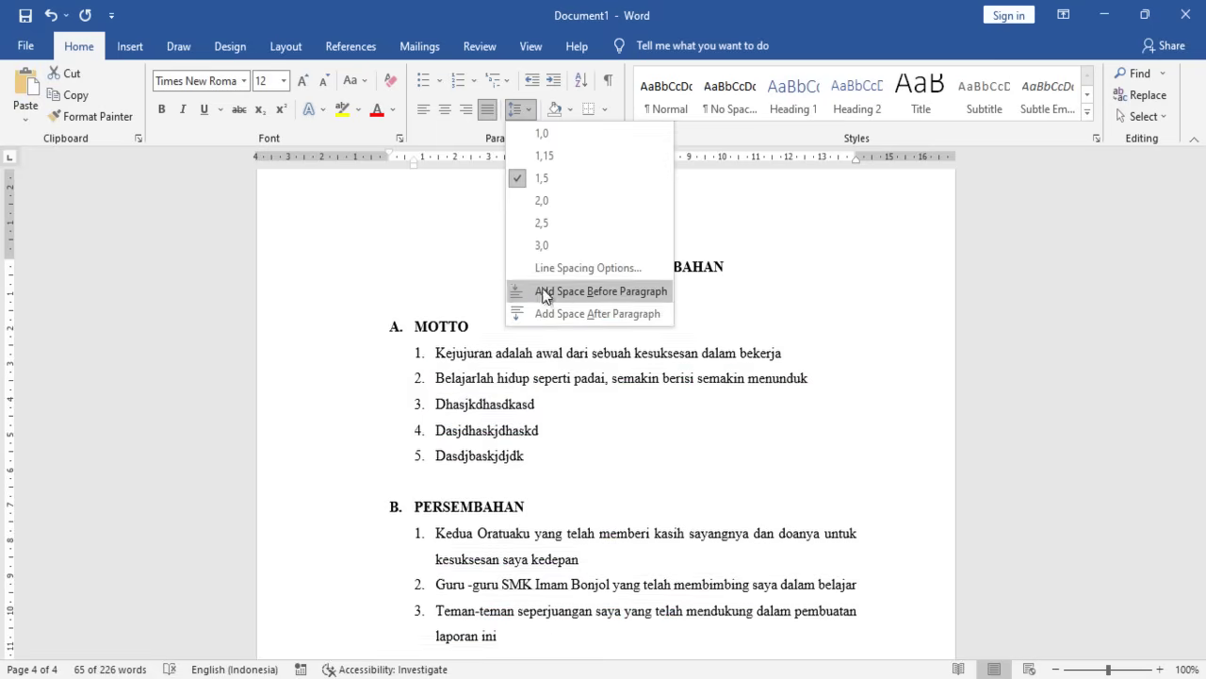
pyautogui.click(547, 181)
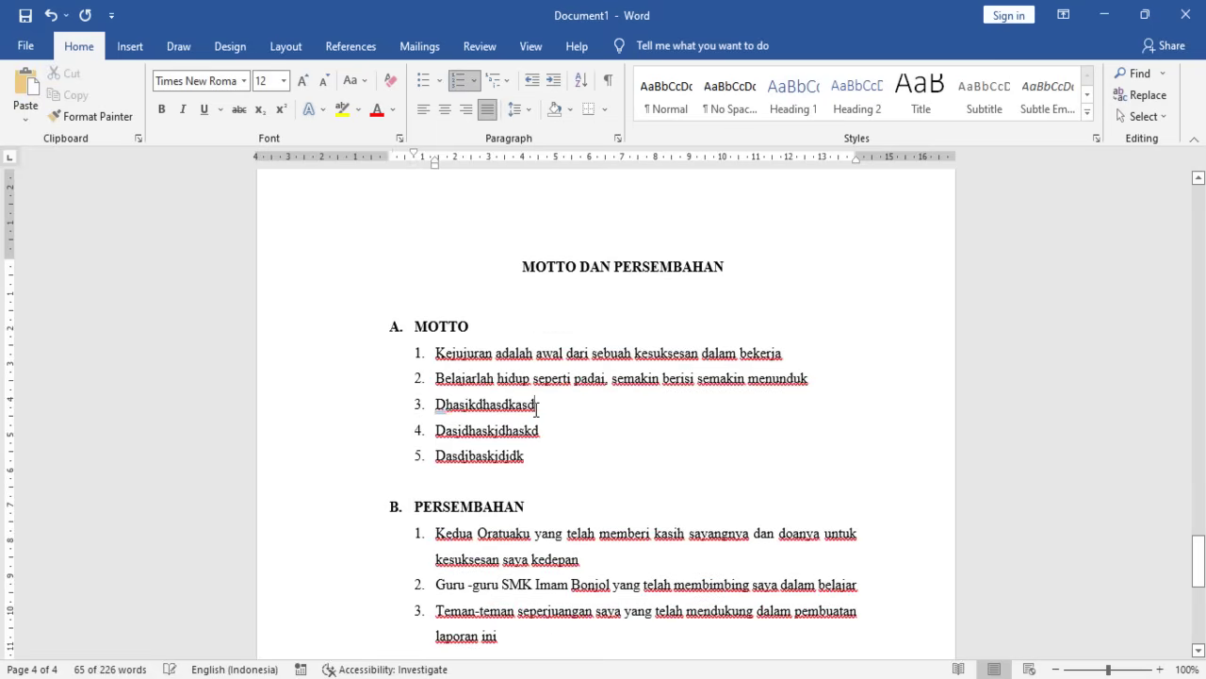
pyautogui.click(549, 286)
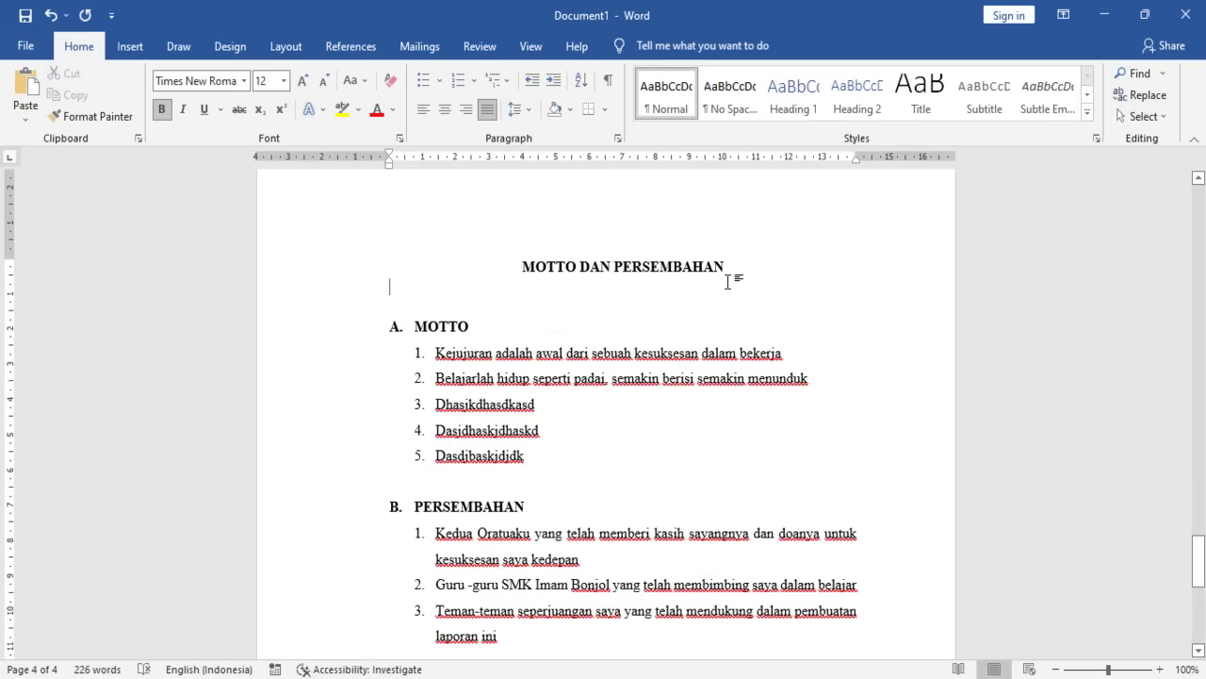
pyautogui.scroll(-3, 660, 311)
pyautogui.scroll(3, 601, 353)
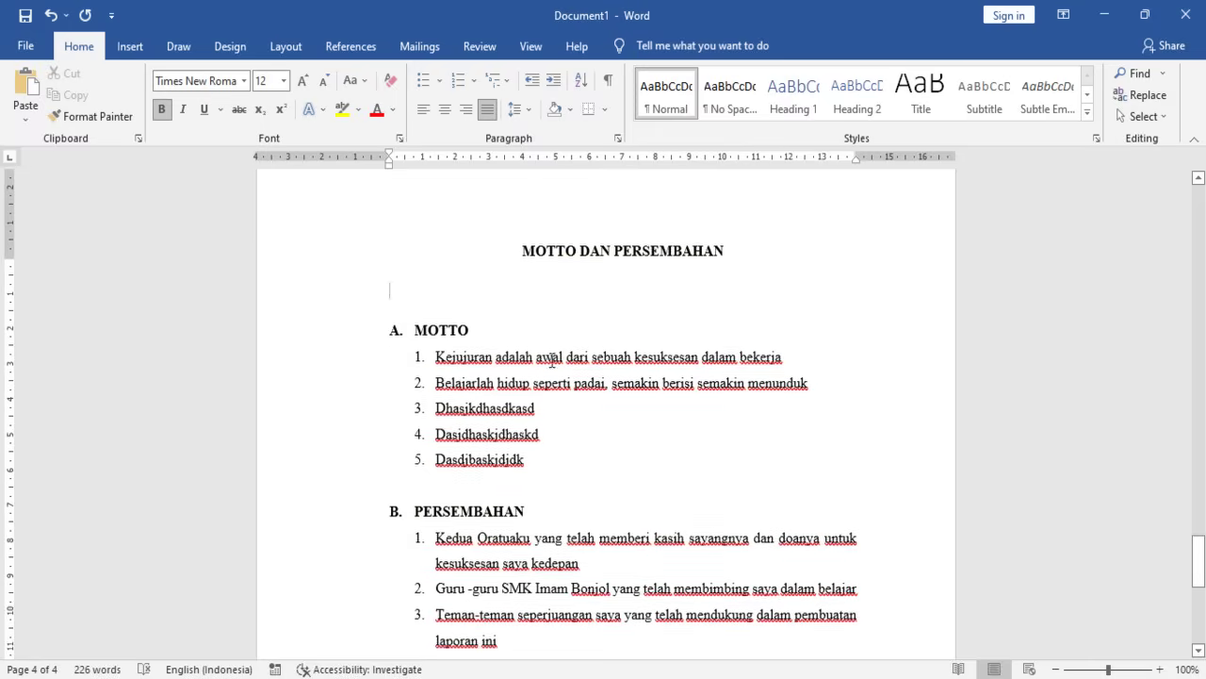
# - Reselect the lists and toggle Align Left off so they stay justified
pyautogui.moveTo(424, 325); pyautogui.dragTo(513, 566)
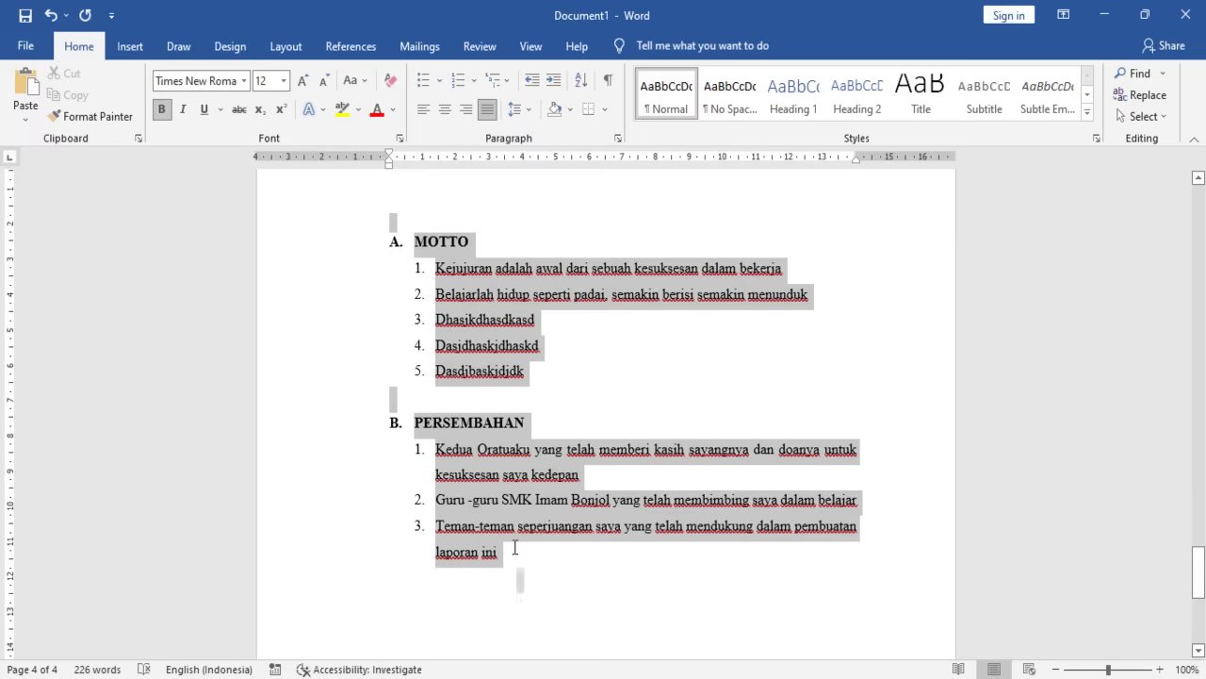
pyautogui.click(487, 110)
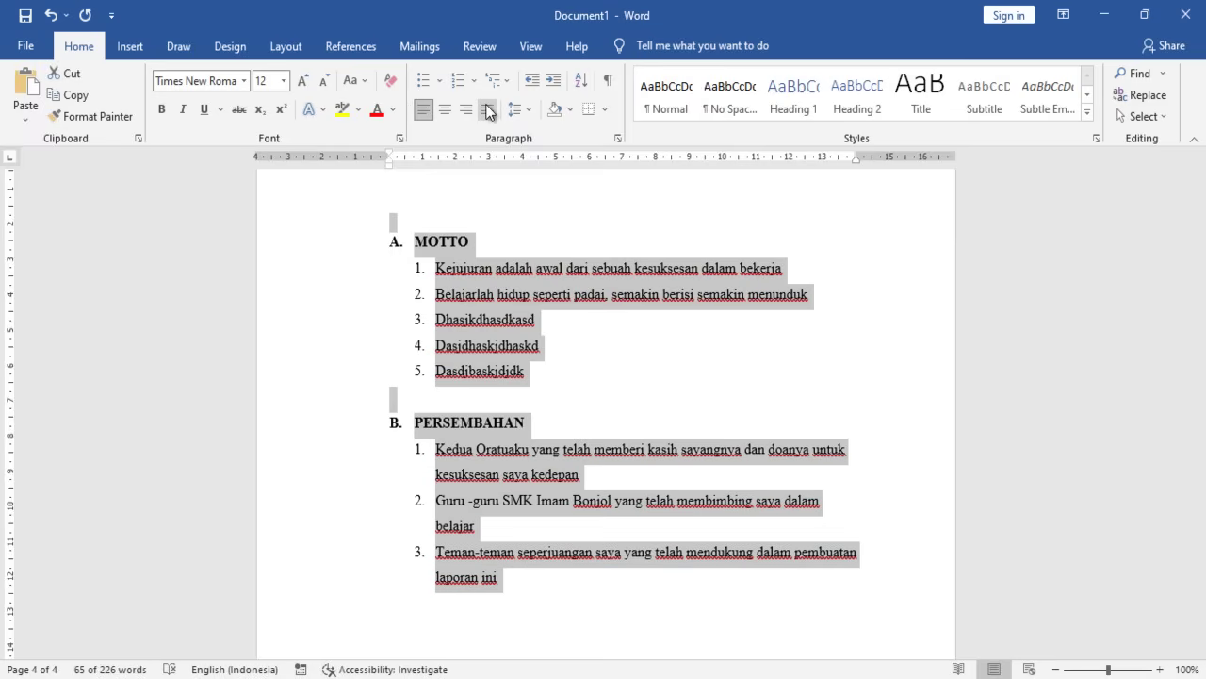
pyautogui.click(487, 110)
pyautogui.click(610, 450)
pyautogui.scroll(-4, 641, 445)
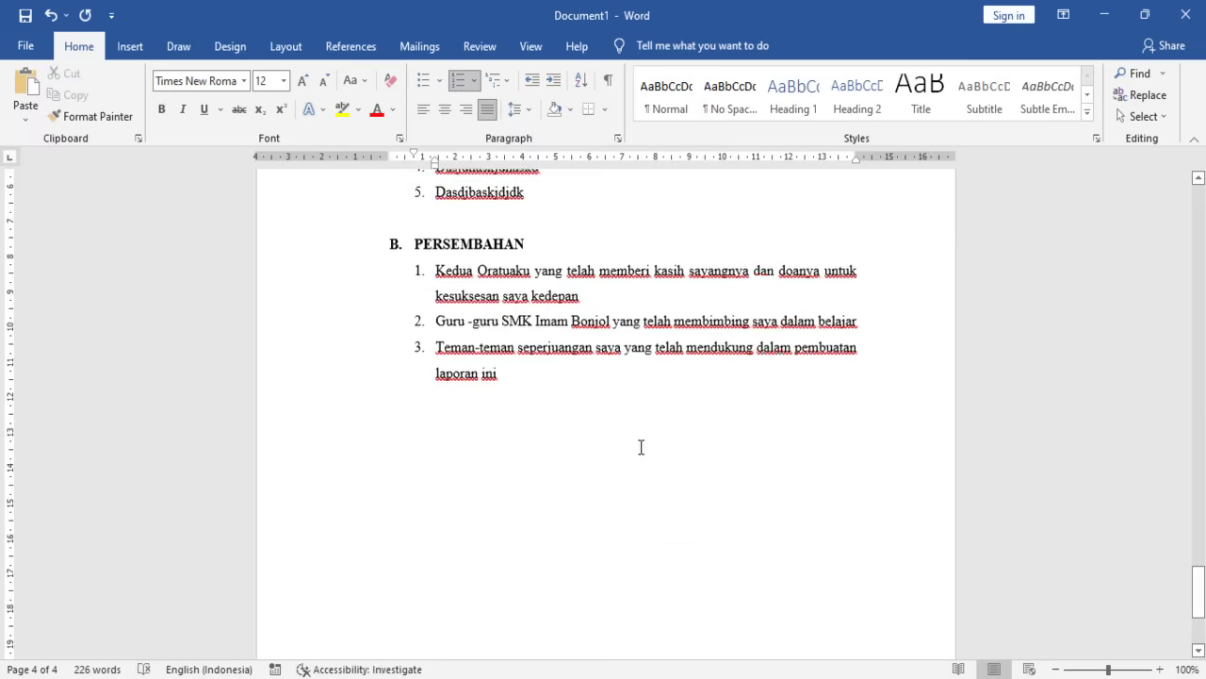
pyautogui.scroll(13, 562, 413)
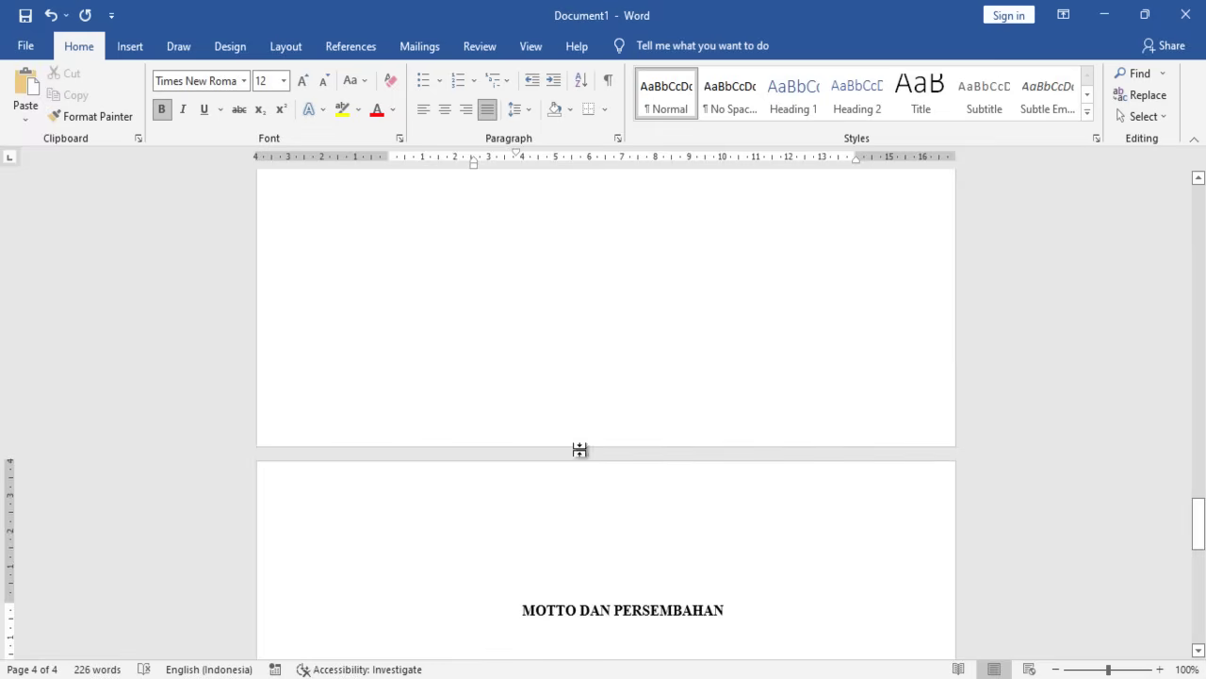
pyautogui.click(580, 541)
pyautogui.scroll(-10, 580, 541)
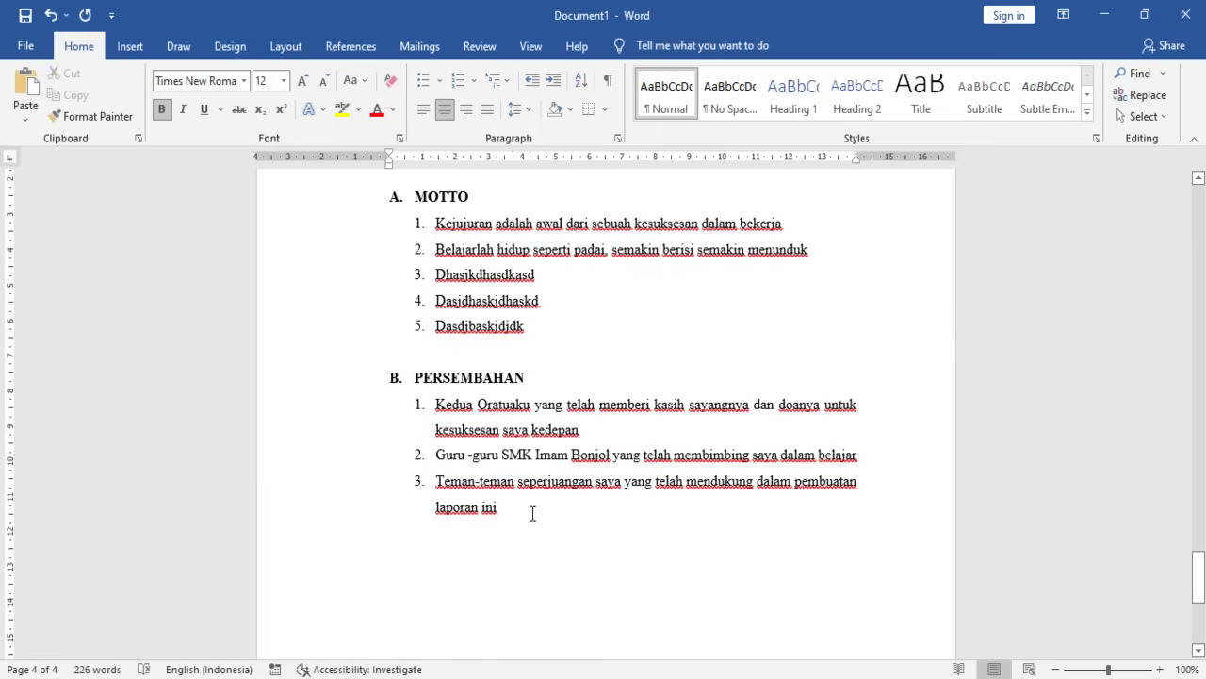
# - Add blank lines after 'laporan ini' until a new page 5 starts, with the cursor at its top
pyautogui.click(532, 511)
pyautogui.press('Return')
pyautogui.press('Return')
pyautogui.press('Return')
pyautogui.press('Return')
pyautogui.press('Return')
pyautogui.press('Return')
pyautogui.press('Return')
pyautogui.press('Return')
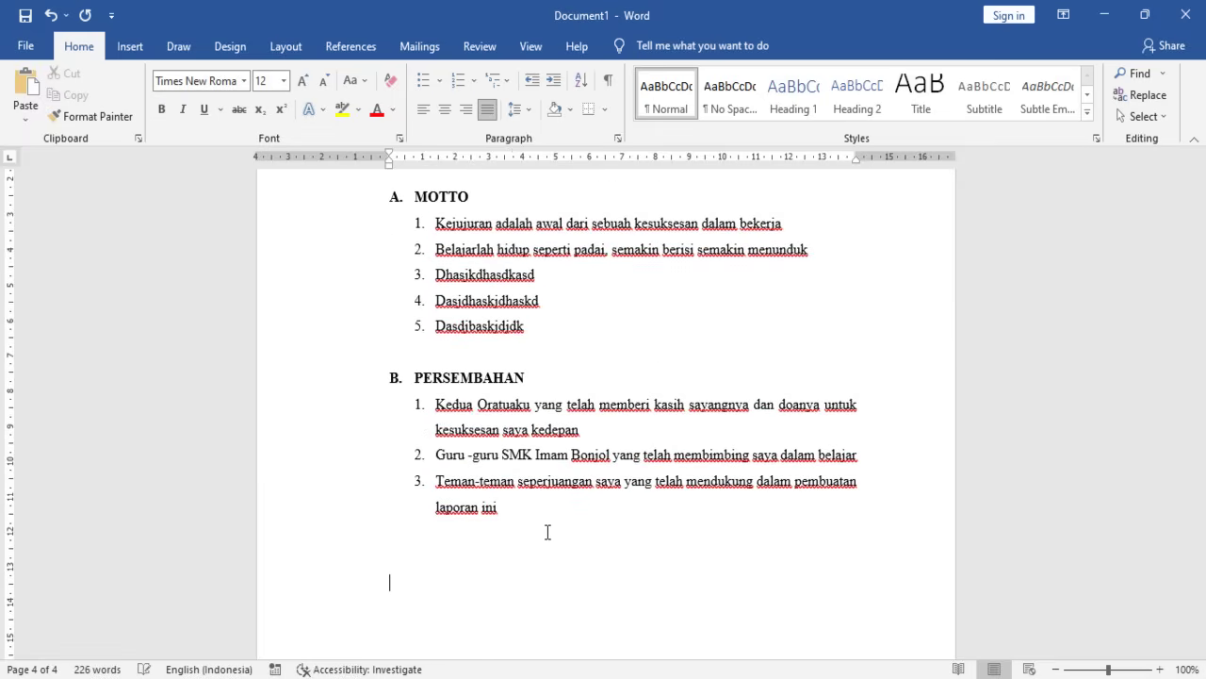
pyautogui.press('Return')
pyautogui.press('Return')
pyautogui.press('Return')
pyautogui.press('Return')
pyautogui.press('Return')
pyautogui.press('Return')
pyautogui.press('Return')
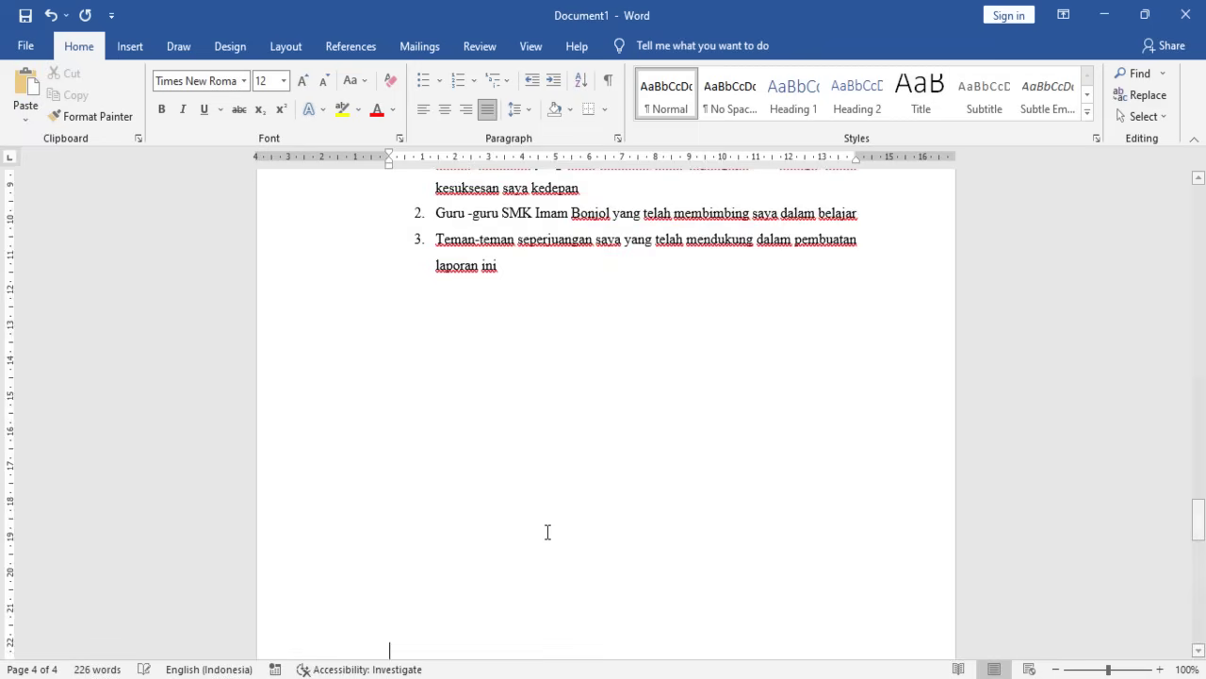
pyautogui.press('BackSpace')
pyautogui.press('BackSpace')
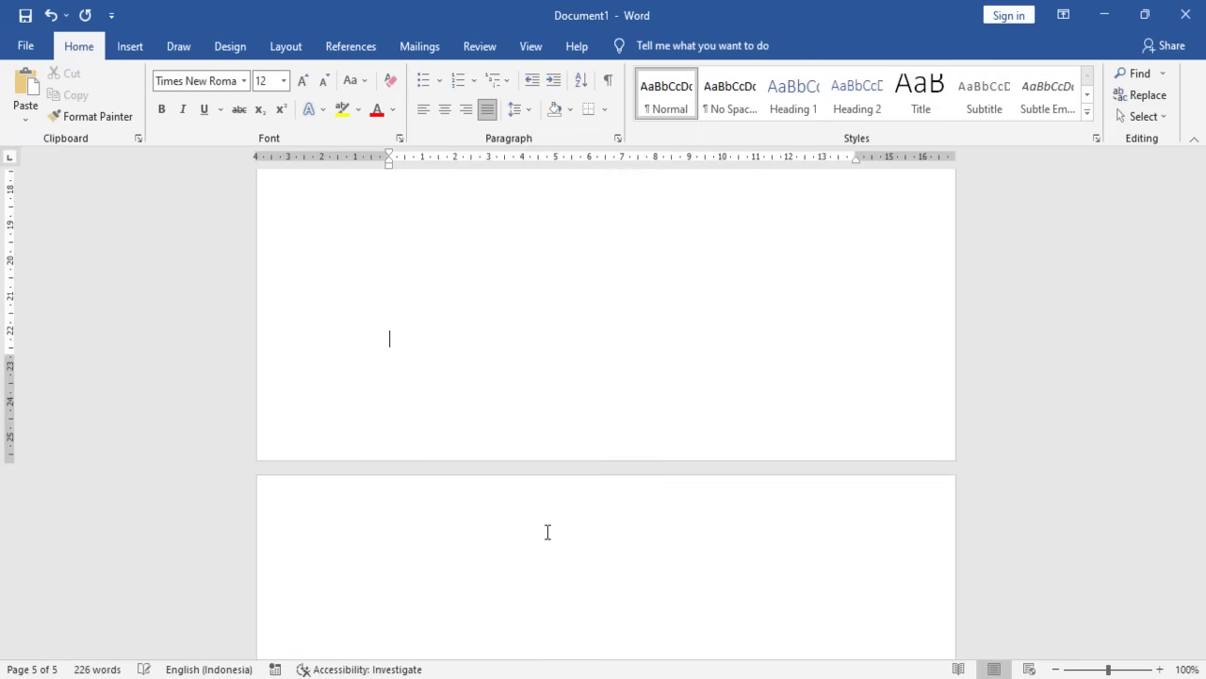
pyautogui.click(547, 532)
# - Scroll back to review the PERSEMBAHAN page, then return to the empty page 5
pyautogui.scroll(3, 822, 426)
pyautogui.scroll(15, 822, 426)
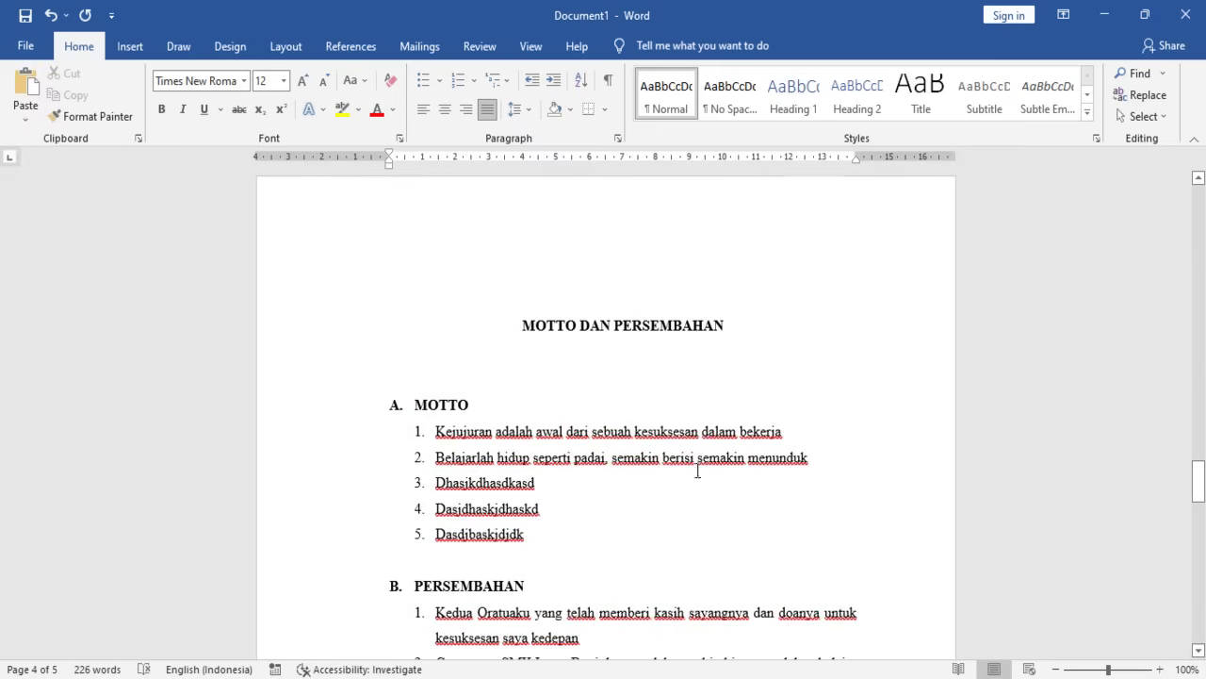
pyautogui.scroll(-7, 697, 471)
pyautogui.scroll(6, 651, 491)
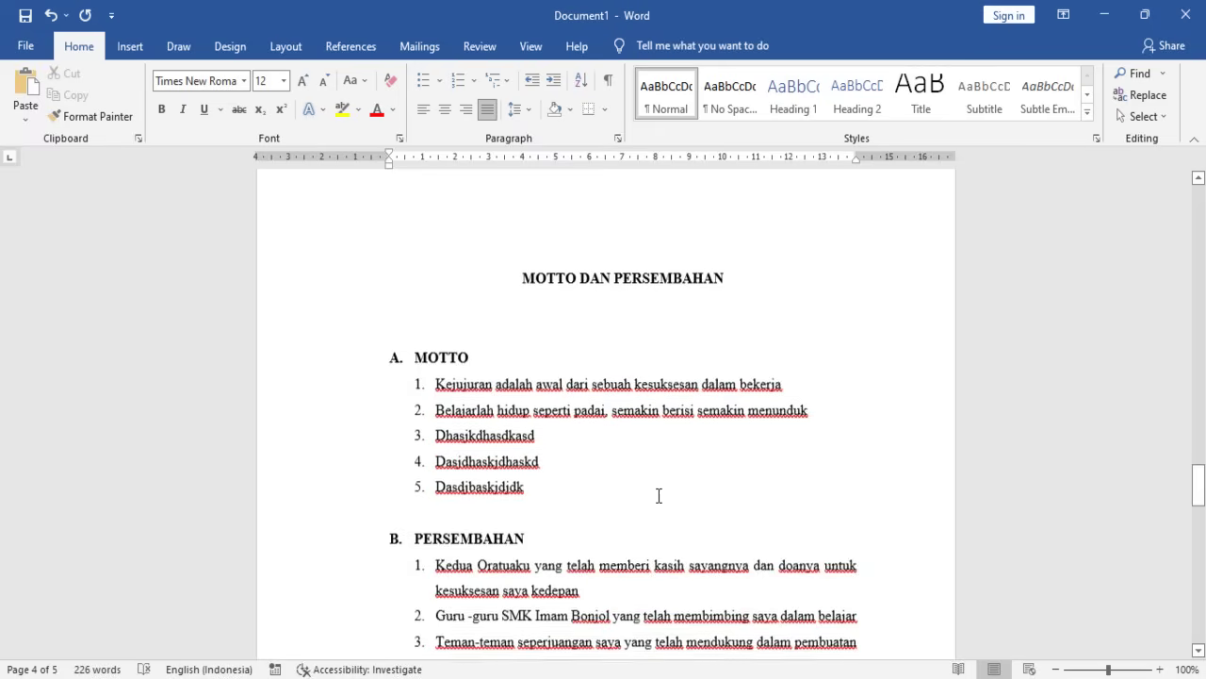
pyautogui.scroll(2, 659, 495)
pyautogui.scroll(-2, 663, 499)
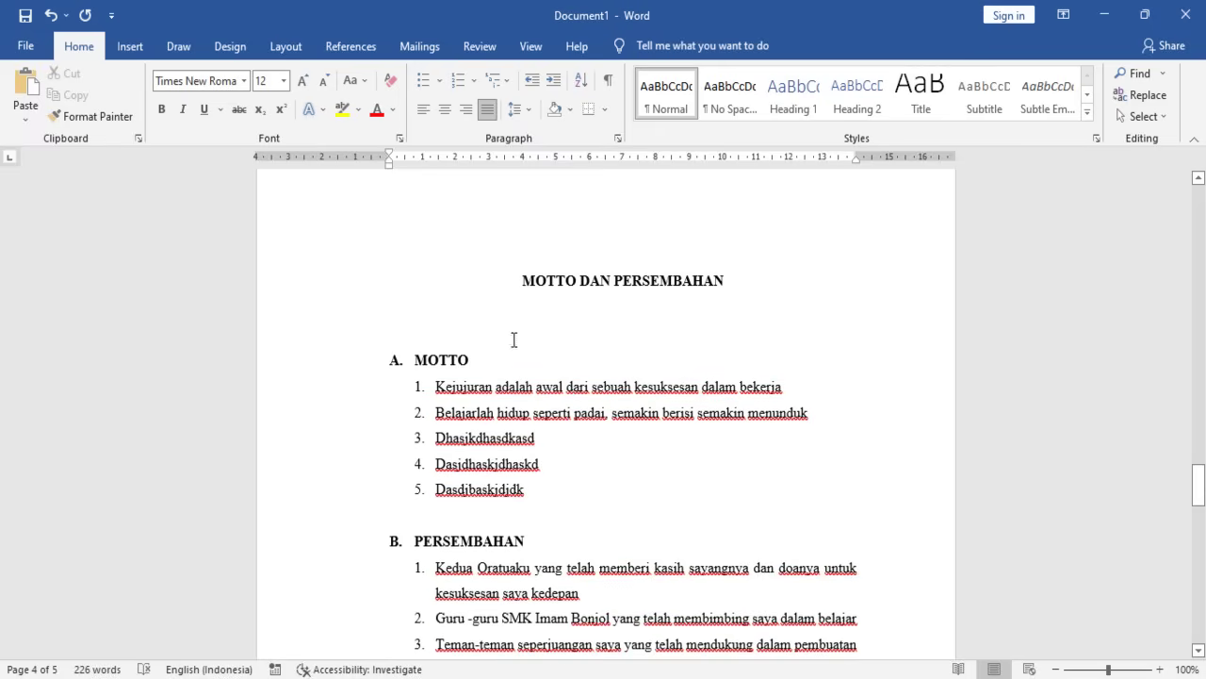
pyautogui.scroll(-1, 512, 350)
pyautogui.scroll(-10, 513, 350)
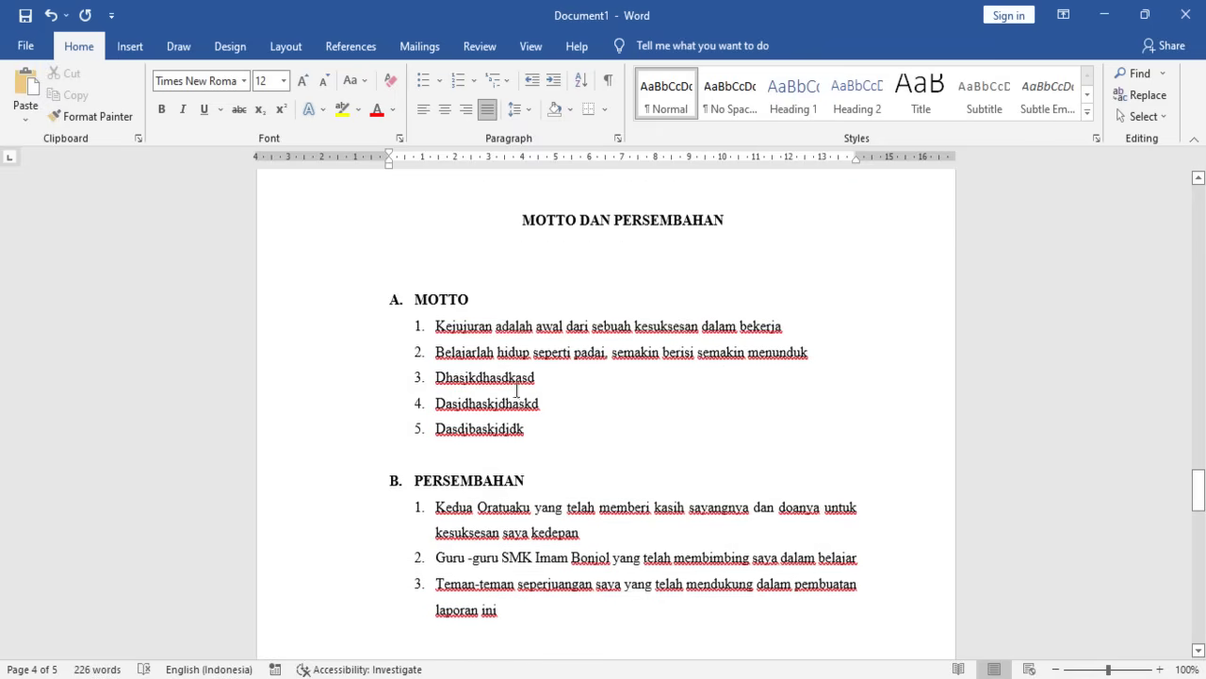
pyautogui.scroll(-7, 509, 528)
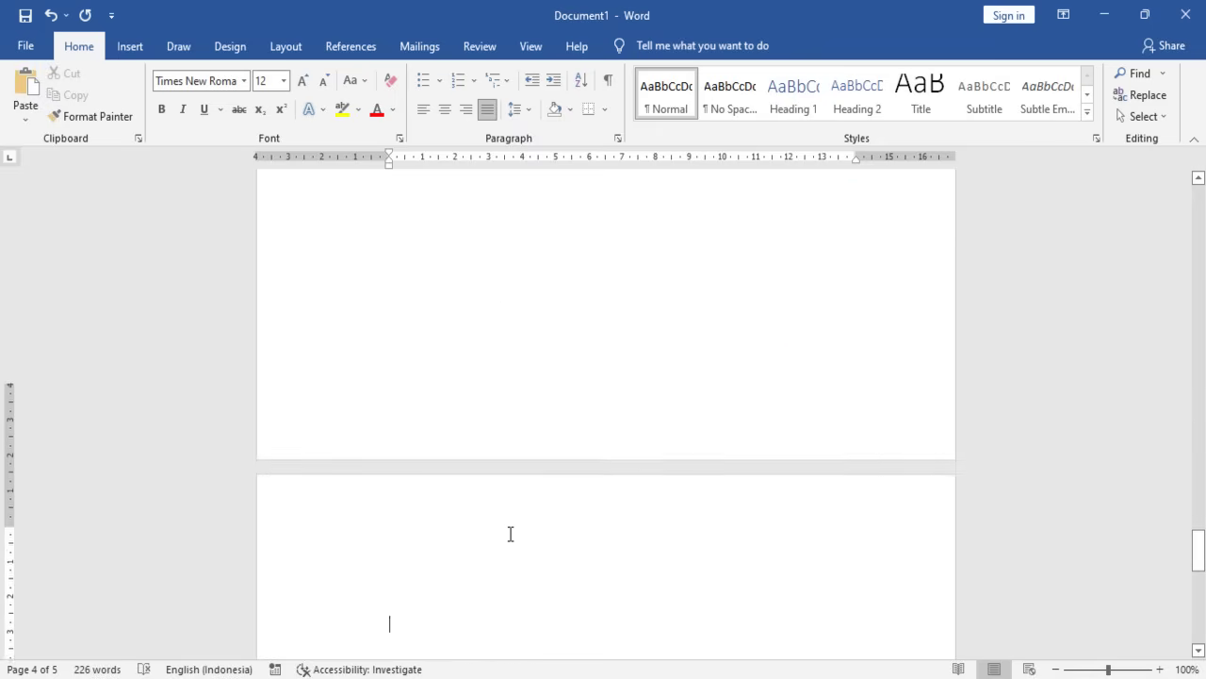
# - Type the heading 'KATA PENGANTAR' on page 5 and make it bold and centred
pyautogui.write('ka')
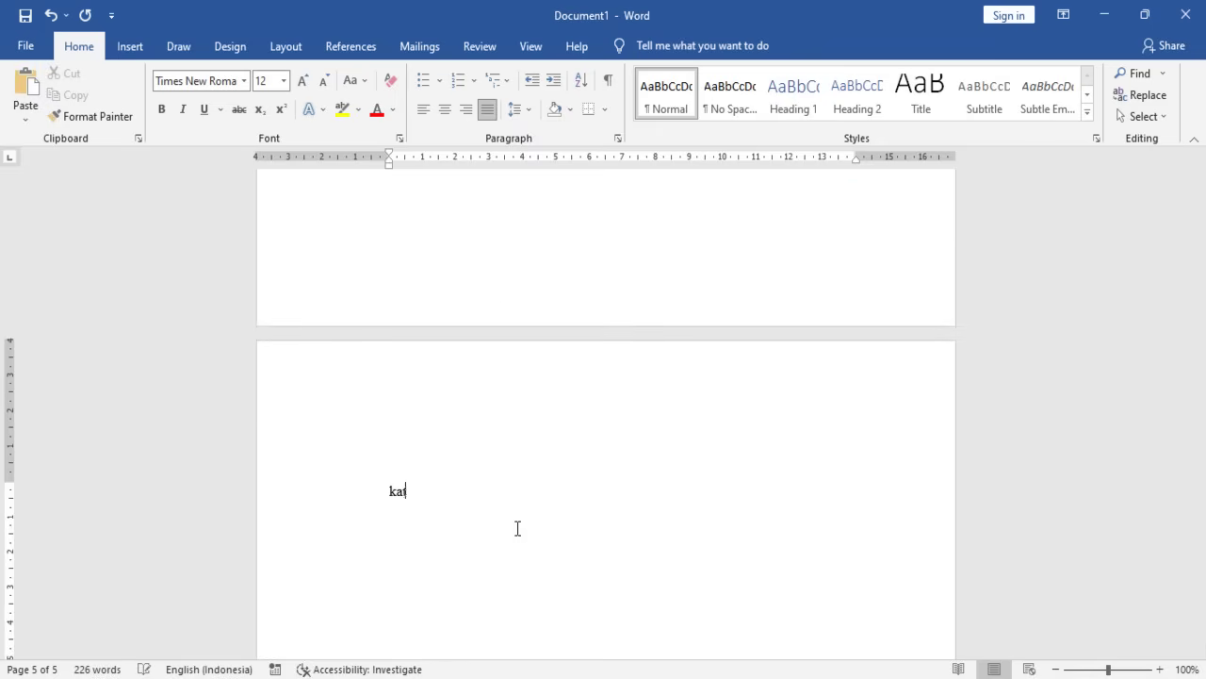
pyautogui.press('BackSpace')
pyautogui.press('BackSpace')
pyautogui.write('KATA PENGAN')
pyautogui.press('BackSpace')
pyautogui.press('BackSpace')
pyautogui.write('ANTAR')
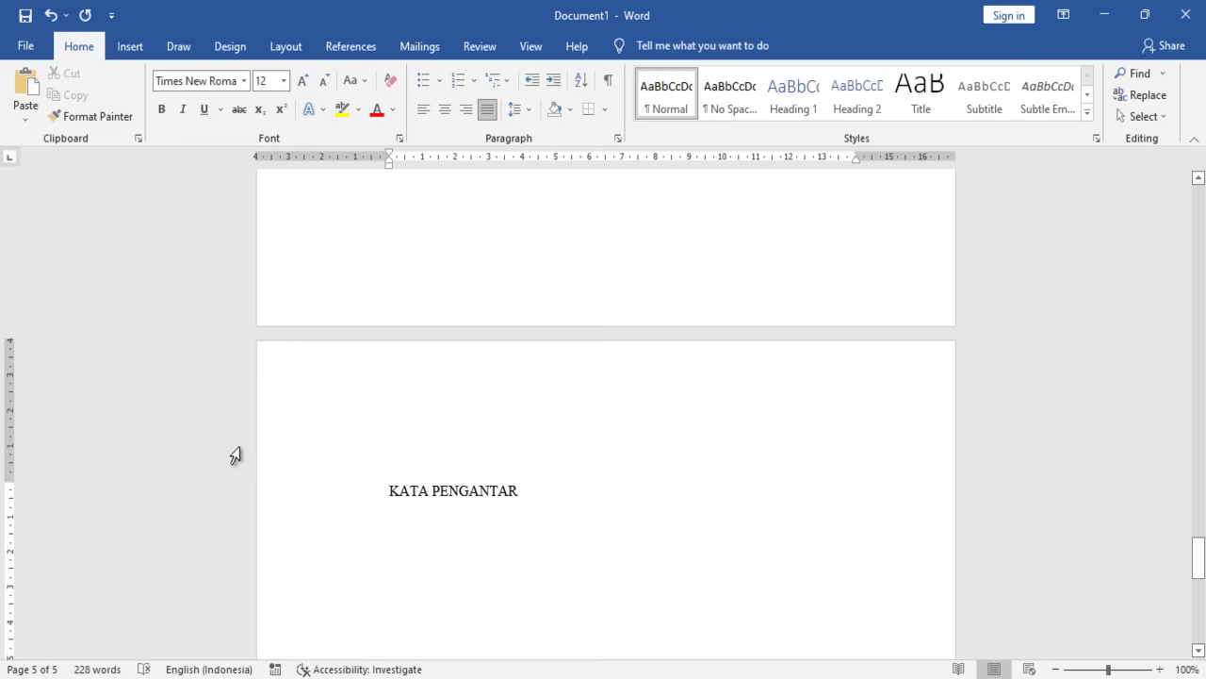
pyautogui.click(211, 498)
pyautogui.hotkey('ctrl', 'b')
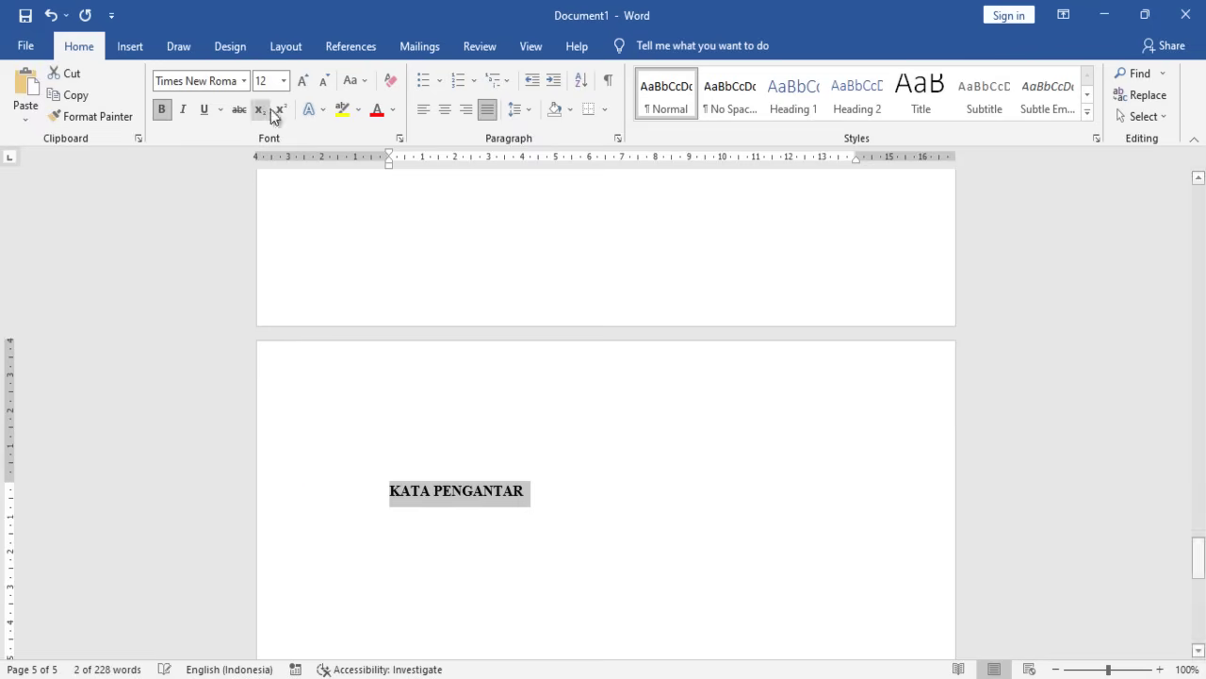
pyautogui.click(444, 109)
pyautogui.click(672, 522)
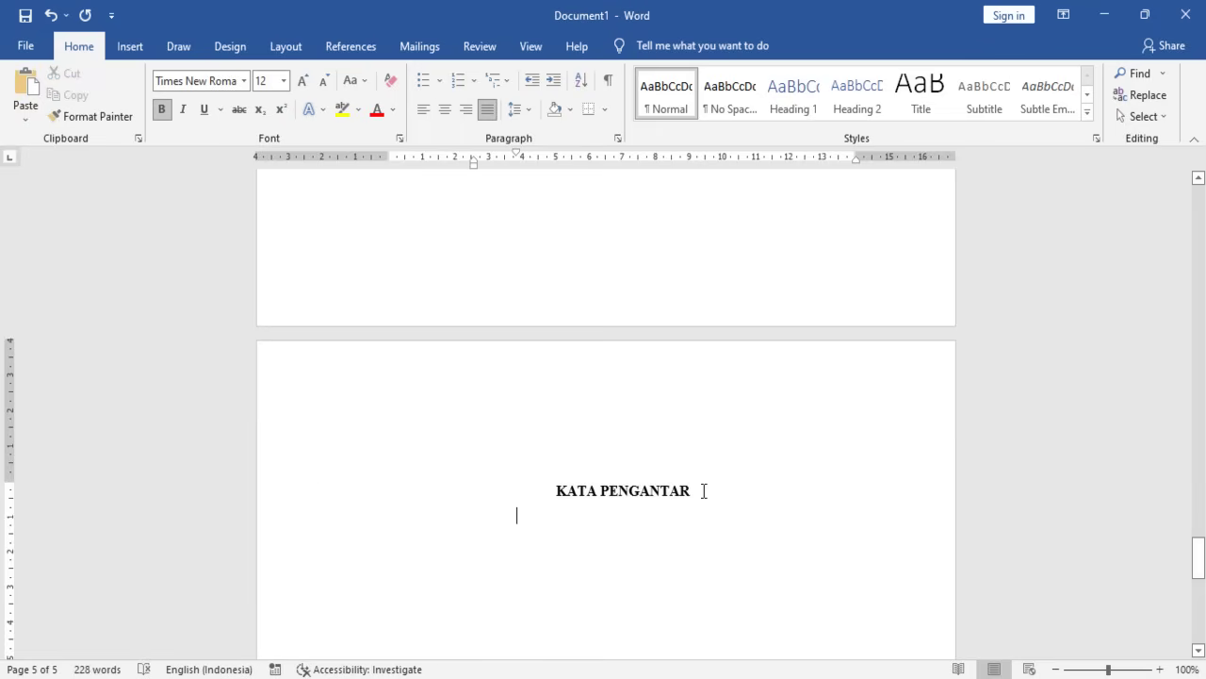
# - Set 1.5 line spacing on the heading area and add a justified empty line below it
pyautogui.moveTo(216, 490); pyautogui.dragTo(248, 635)
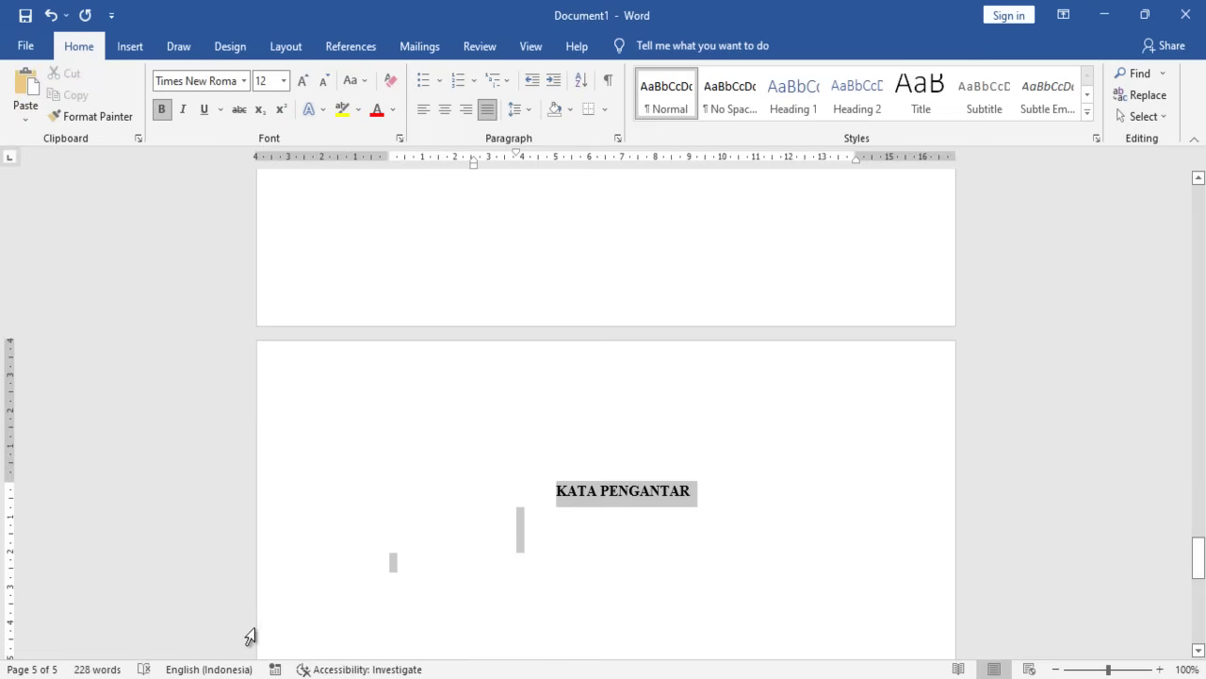
pyautogui.click(528, 111)
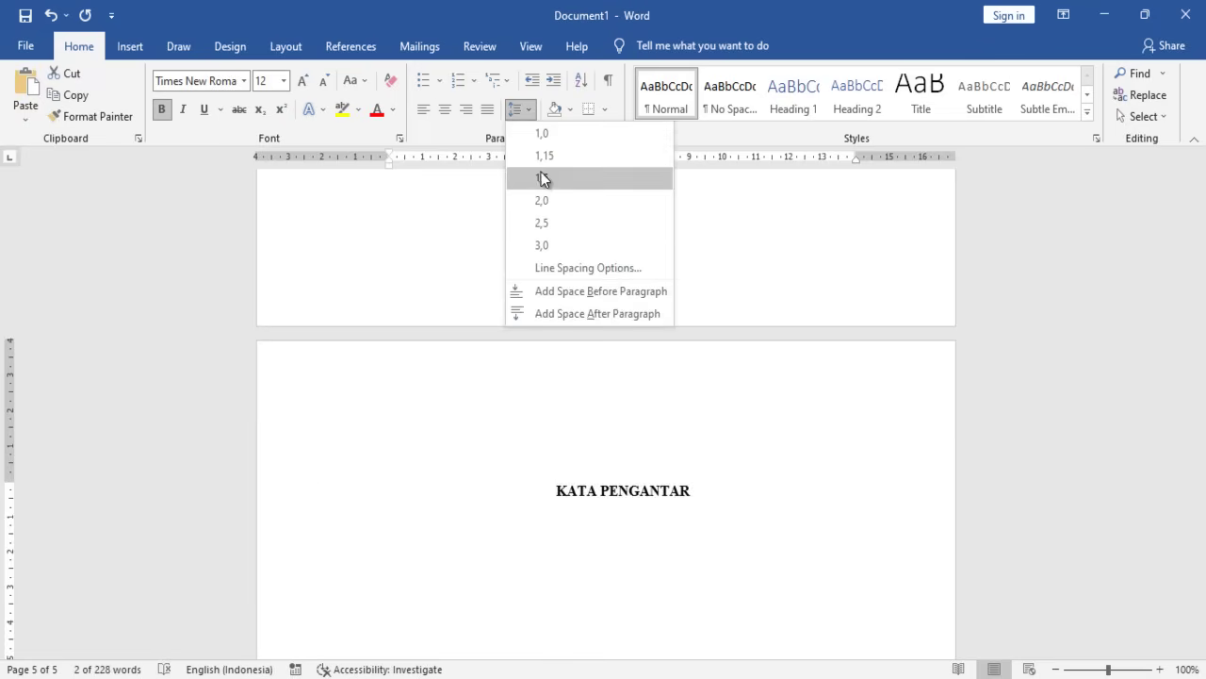
pyautogui.click(542, 177)
pyautogui.click(709, 499)
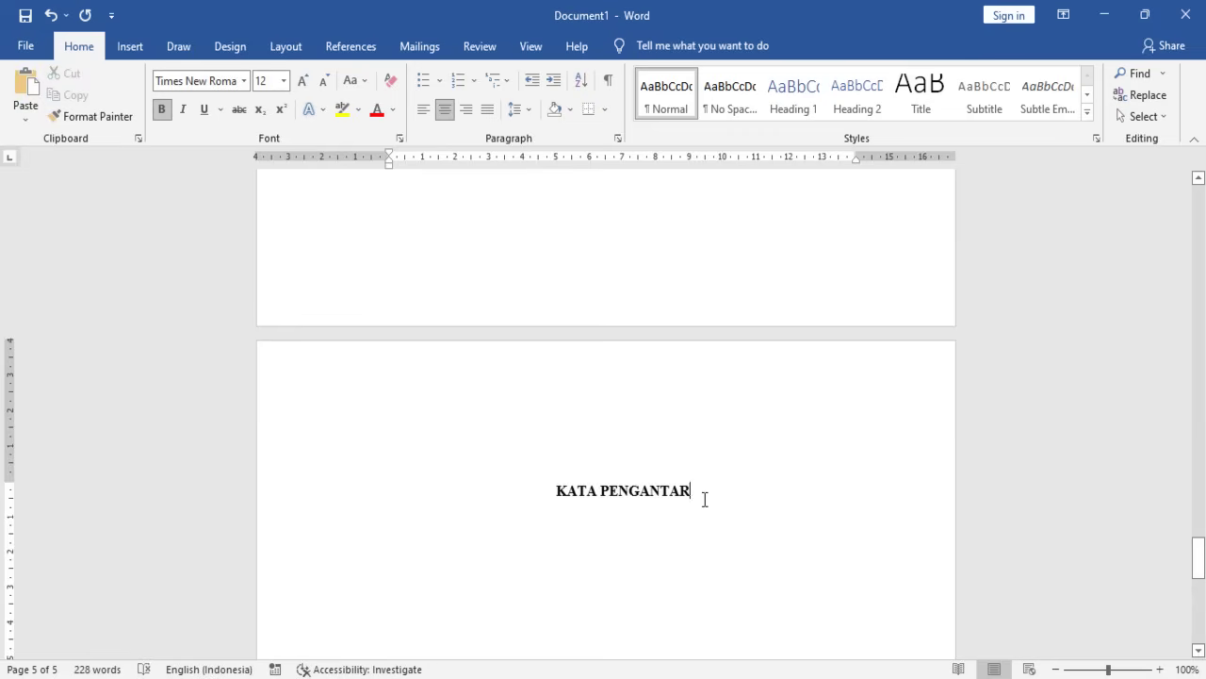
pyautogui.press('Return')
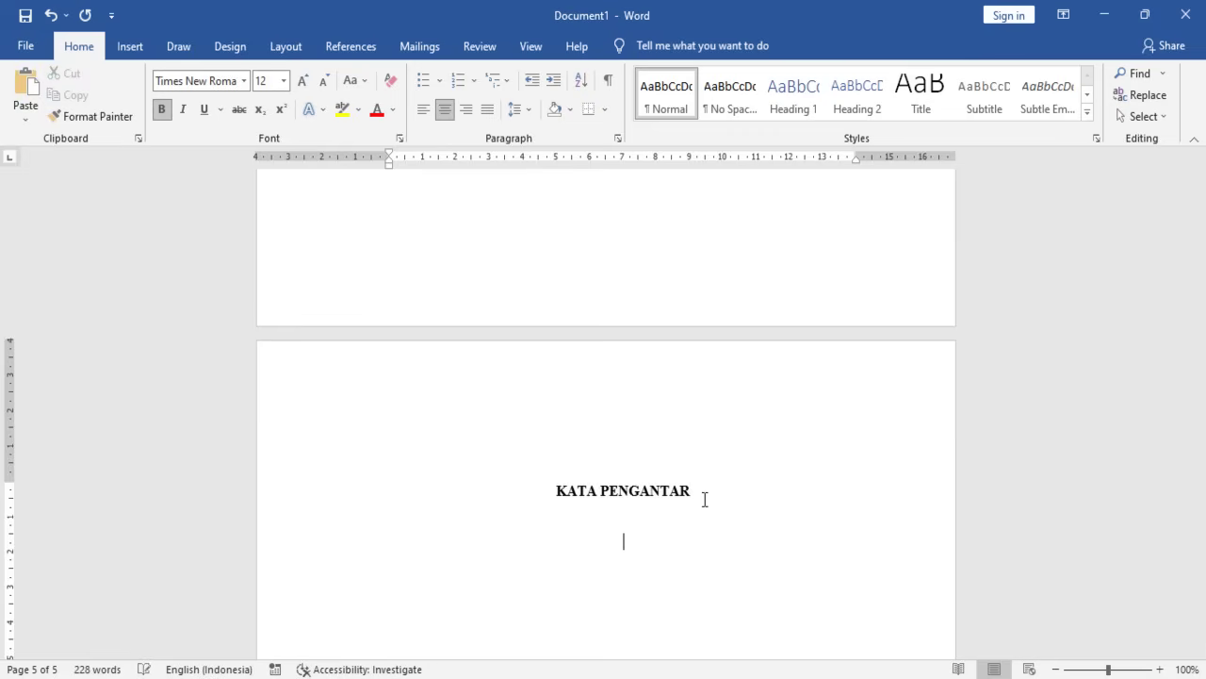
pyautogui.click(488, 109)
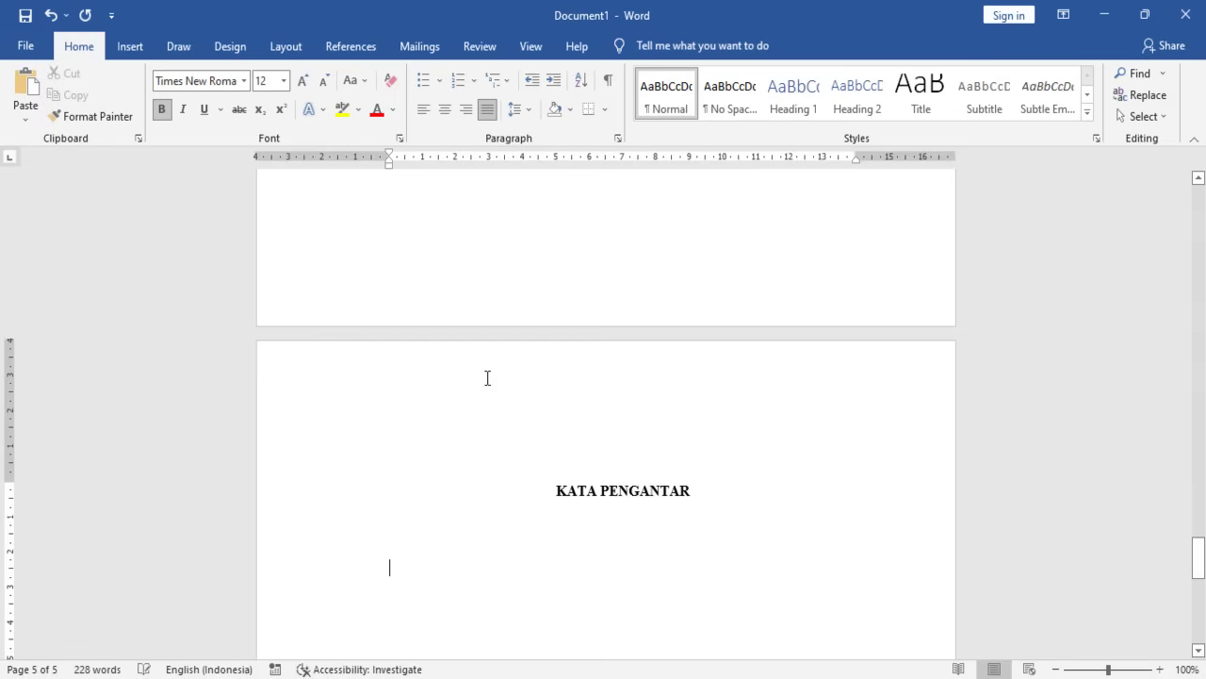
pyautogui.scroll(-2, 499, 429)
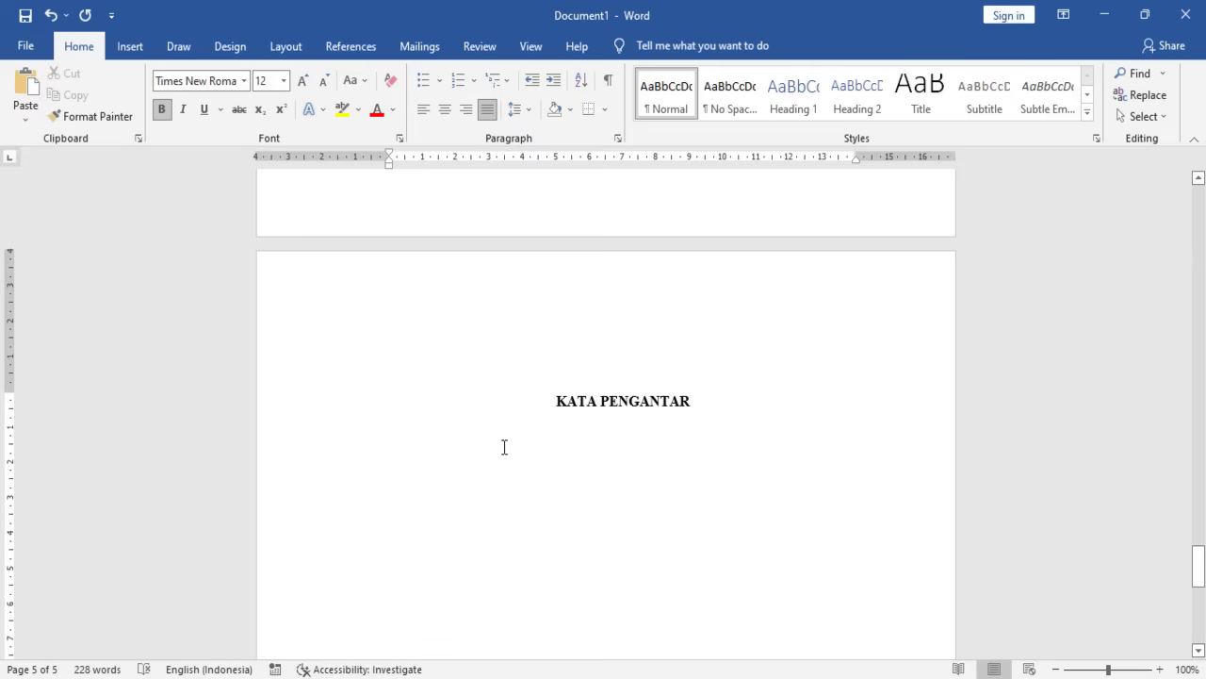
pyautogui.click(734, 676)
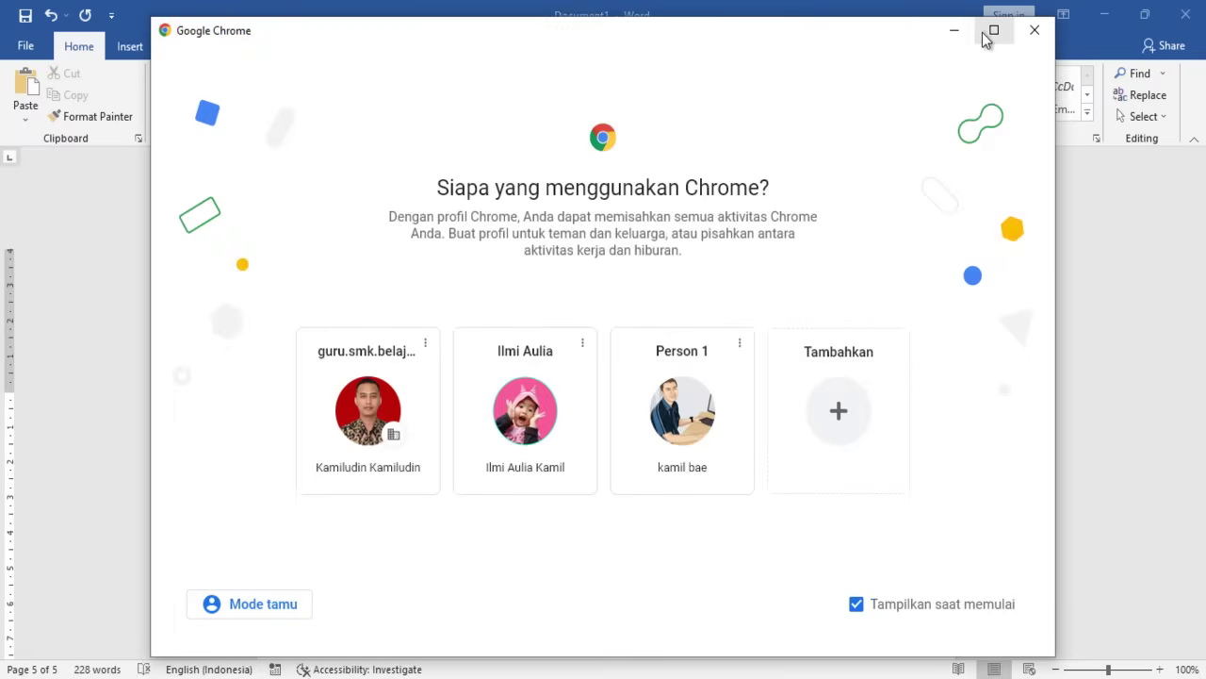
# - Open Chrome and search Google for 'kata pengantar laporan pkl smk'
pyautogui.click(985, 38)
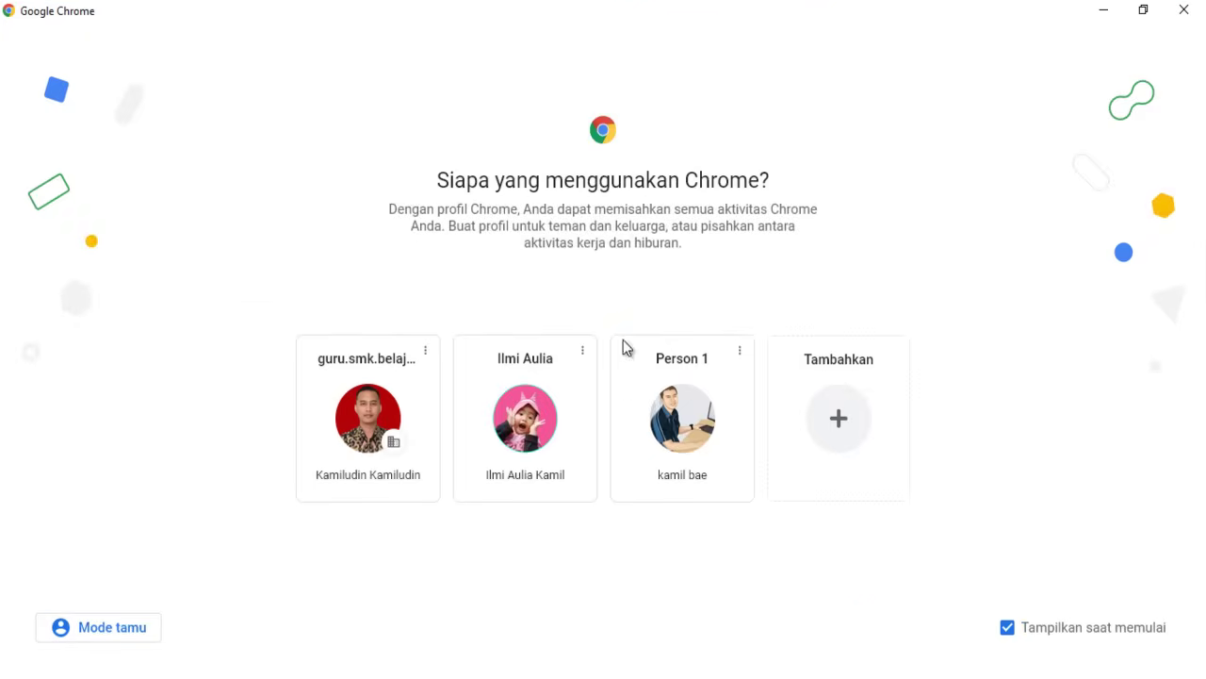
pyautogui.click(684, 410)
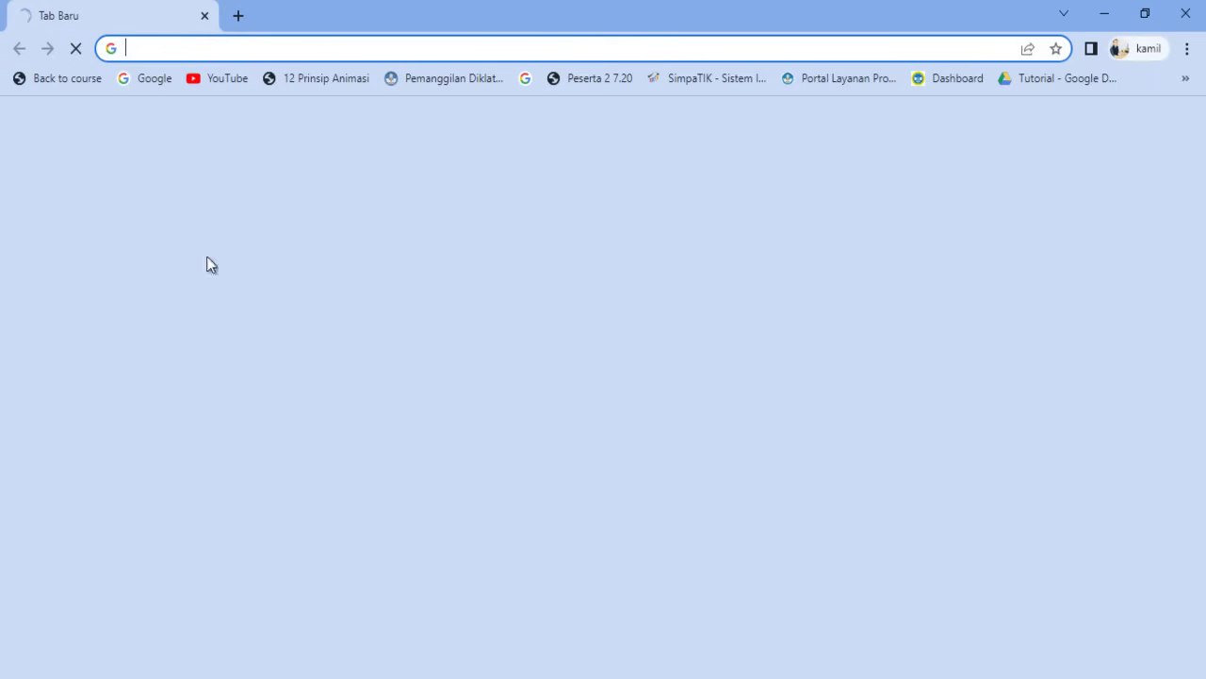
pyautogui.click(144, 78)
pyautogui.write('CONOTH')
pyautogui.press('BackSpace')
pyautogui.press('BackSpace')
pyautogui.press('BackSpace')
pyautogui.press('BackSpace')
pyautogui.press('BackSpace')
pyautogui.press('BackSpace')
pyautogui.write('kata pe')
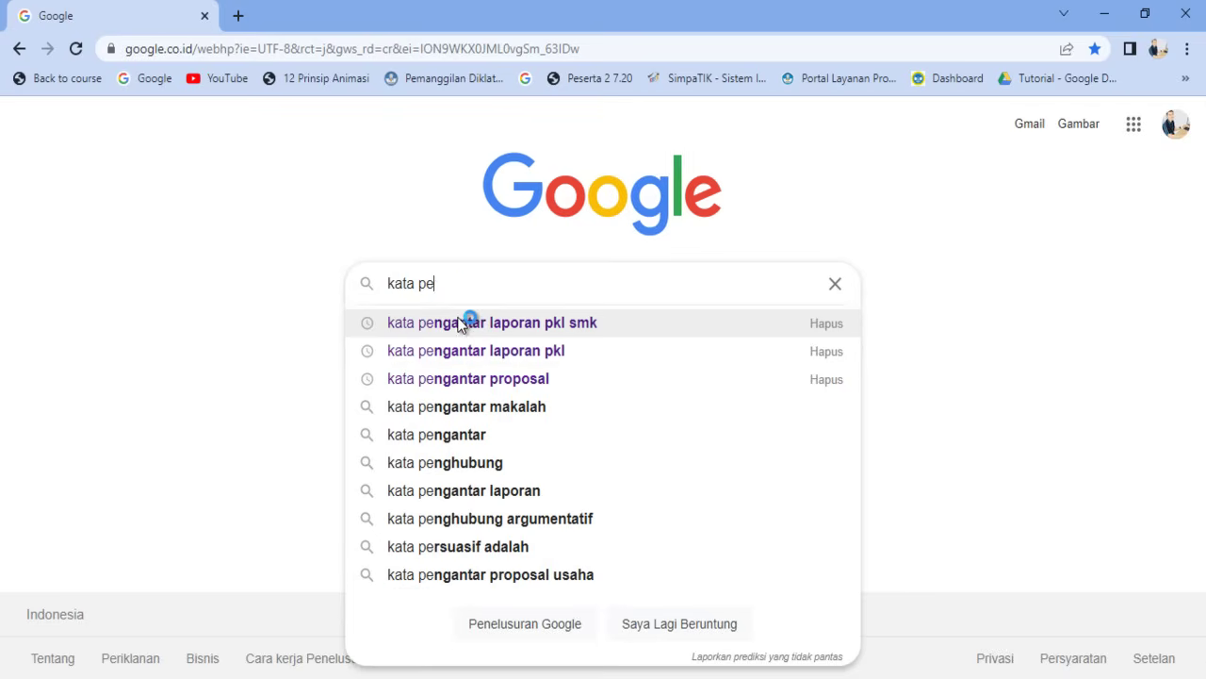
pyautogui.press('Down')
pyautogui.press('Up')
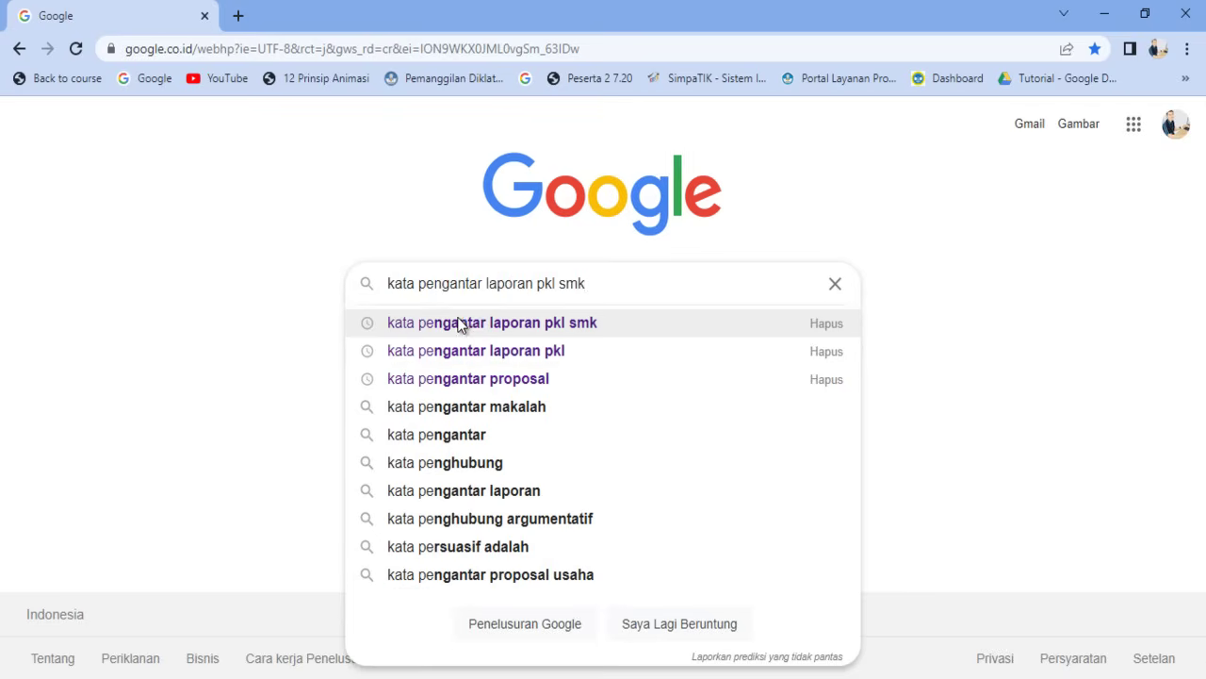
pyautogui.click(550, 331)
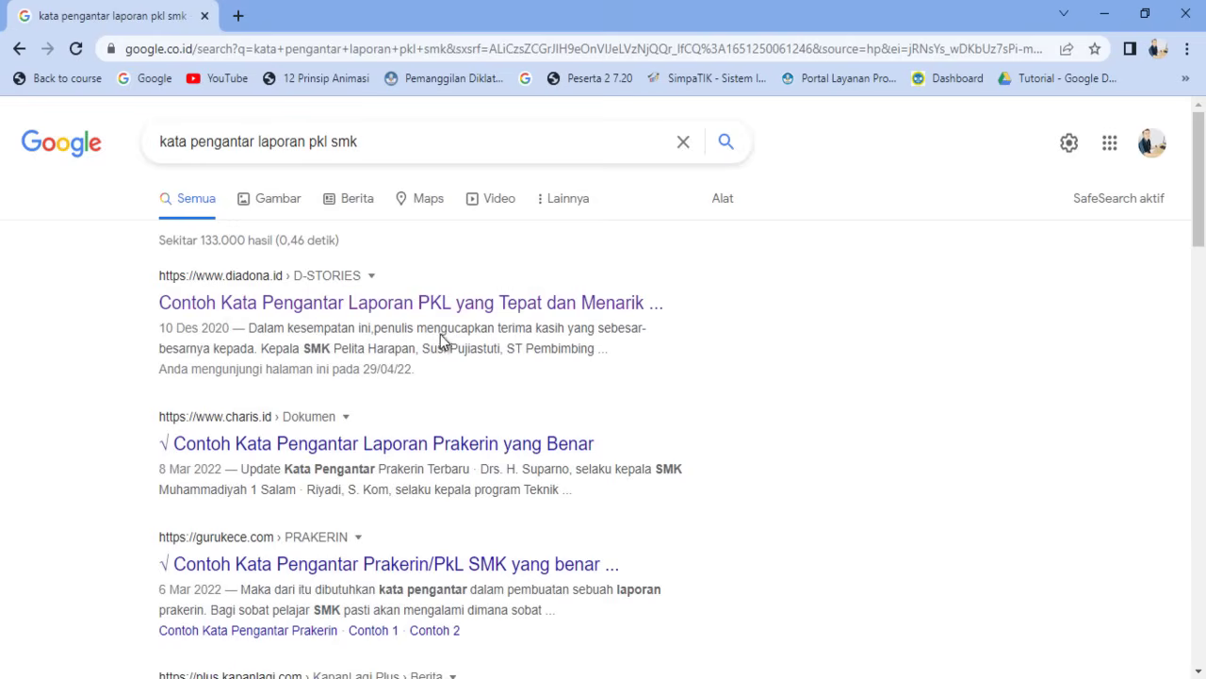
# - Open the diadona.id sample preface article and copy its two opening paragraphs
pyautogui.click(422, 306)
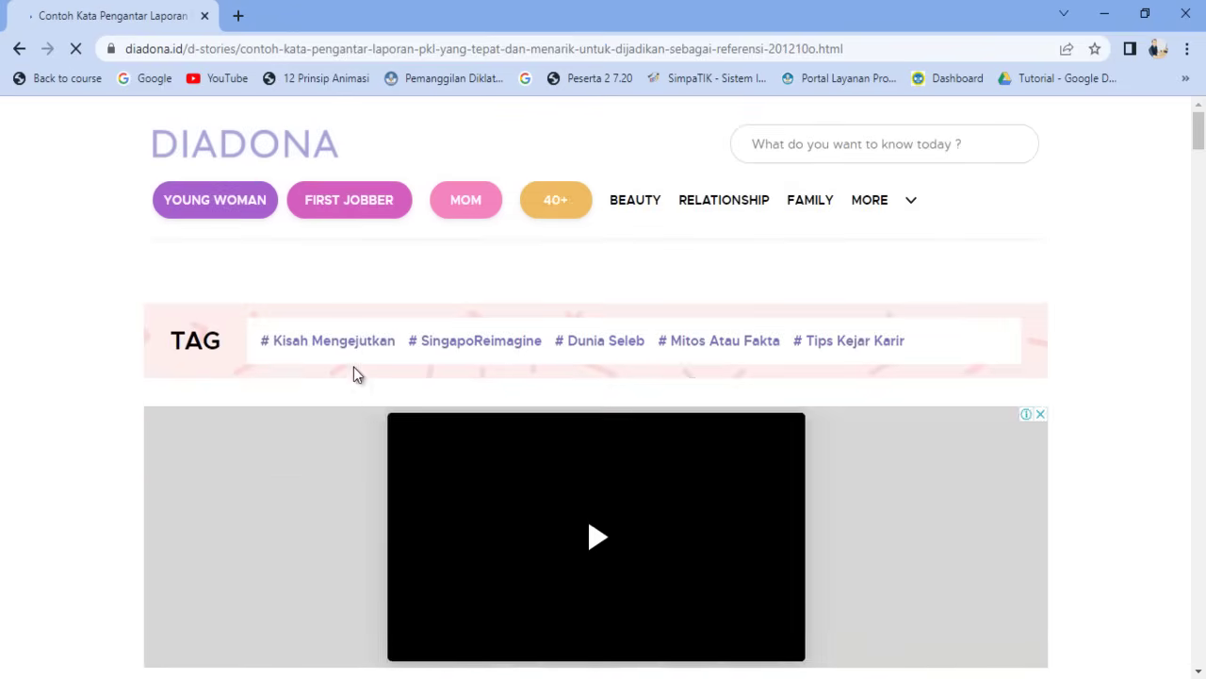
pyautogui.scroll(-10, 353, 371)
pyautogui.scroll(-15, 358, 399)
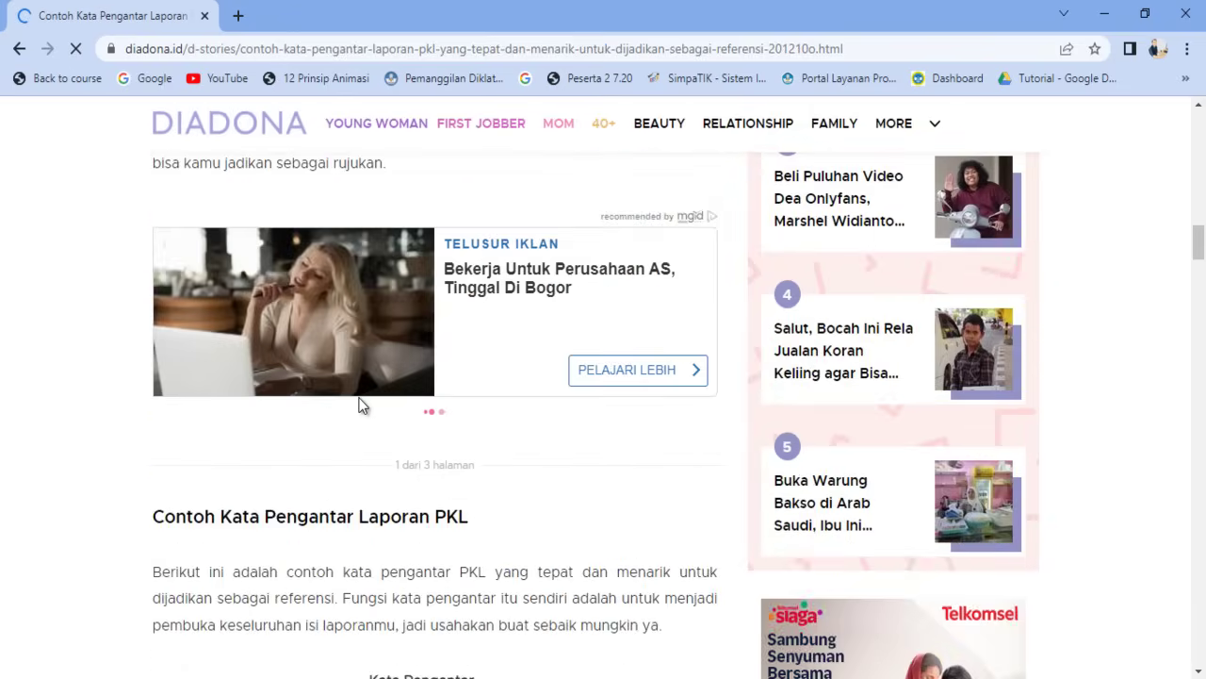
pyautogui.scroll(4, 354, 404)
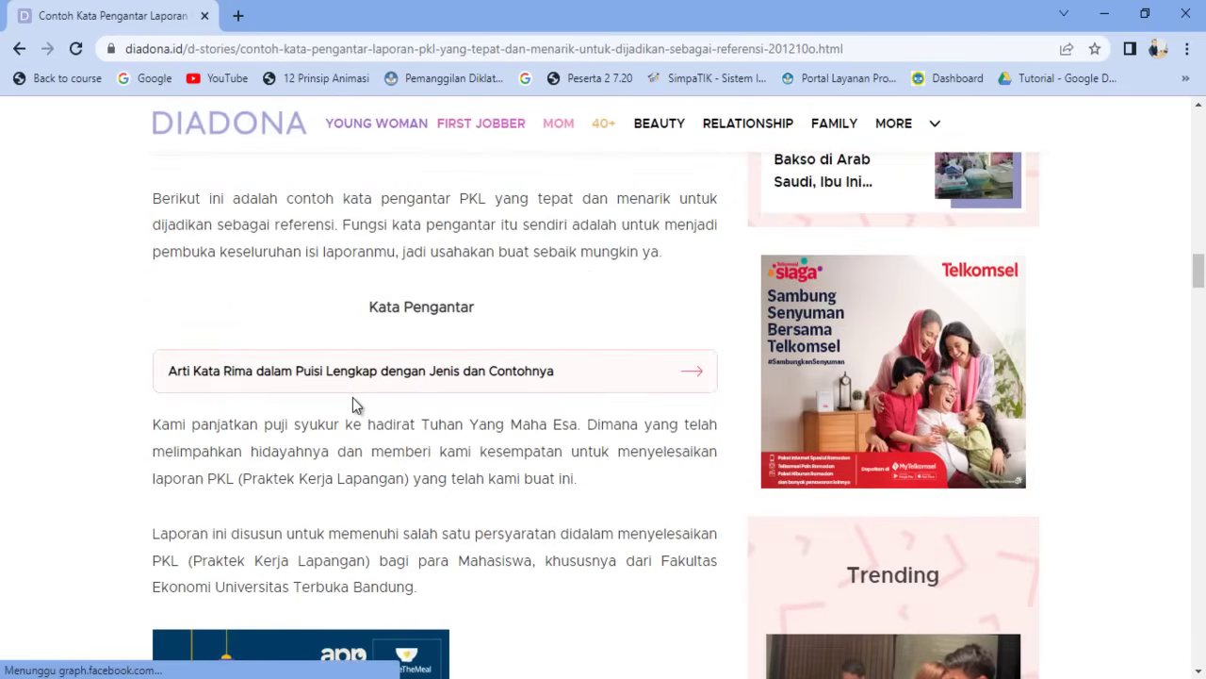
pyautogui.scroll(-4, 295, 436)
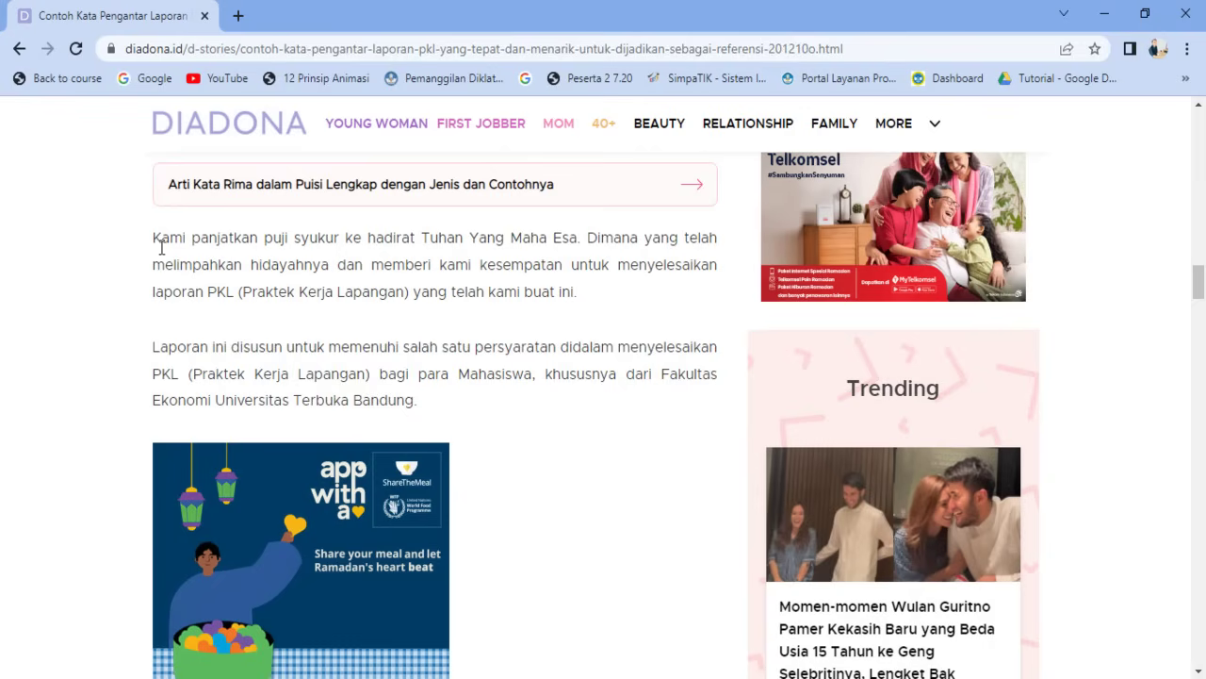
pyautogui.moveTo(156, 241); pyautogui.dragTo(431, 411)
pyautogui.hotkey('ctrl', 'c')
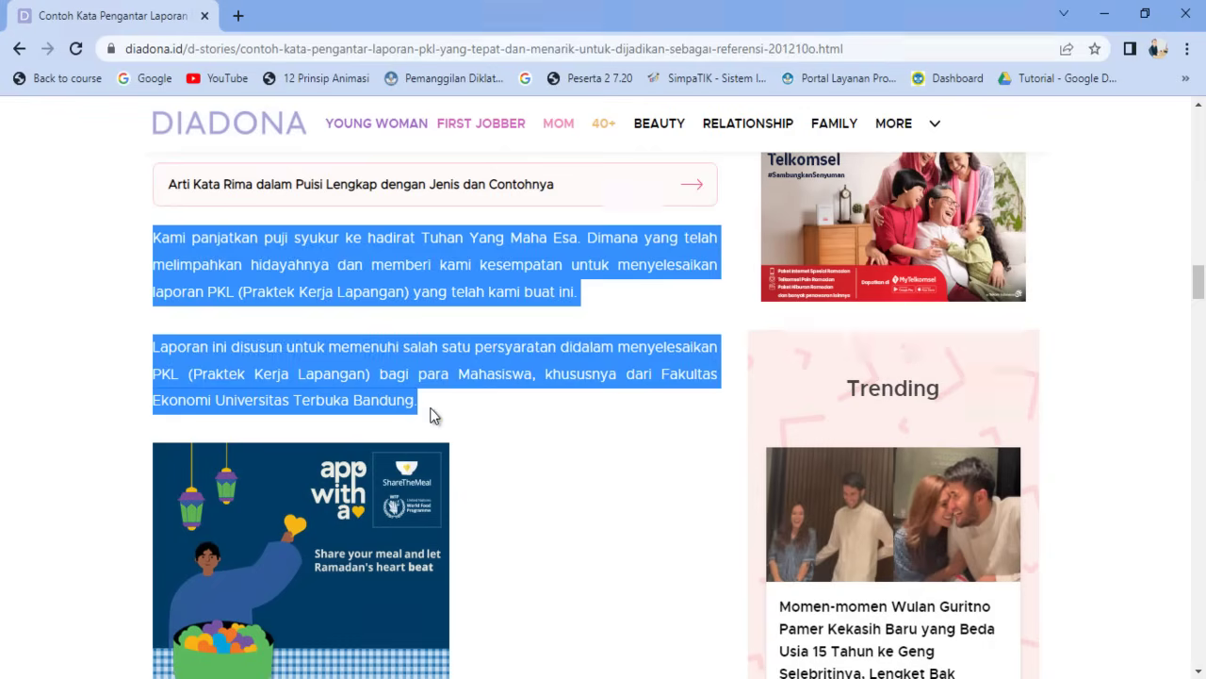
pyautogui.scroll(-2, 412, 336)
pyautogui.scroll(3, 412, 335)
pyautogui.scroll(-4, 412, 336)
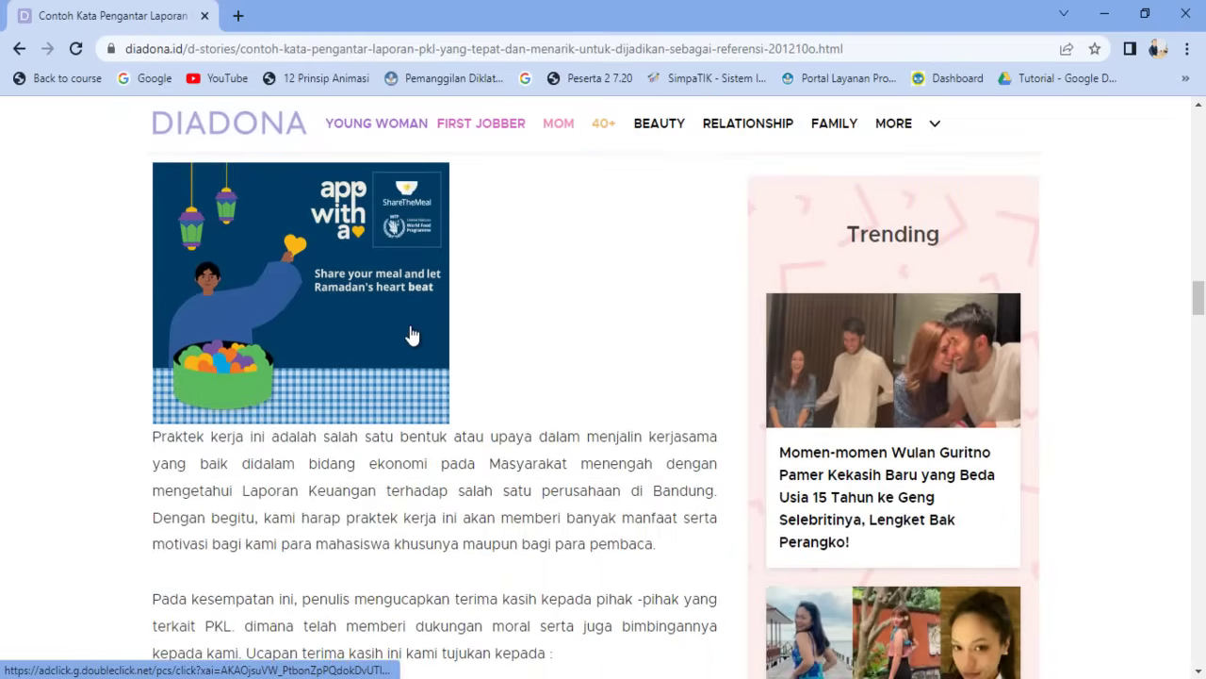
pyautogui.scroll(5, 412, 336)
pyautogui.rightClick(405, 468)
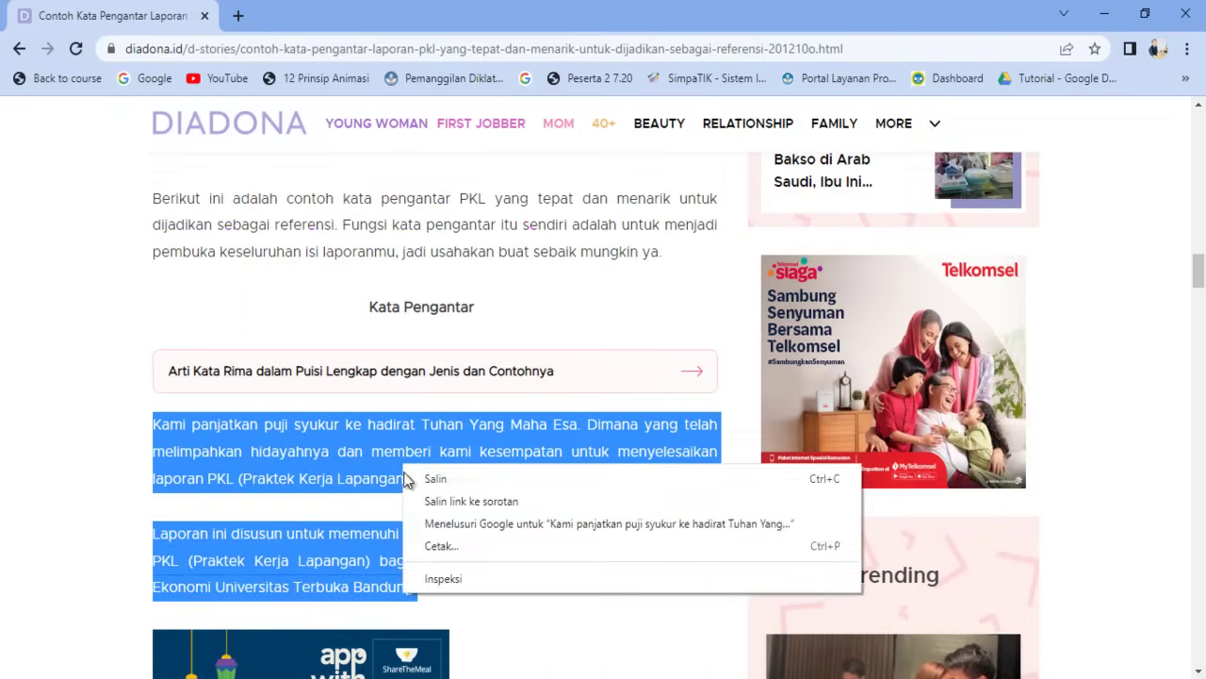
pyautogui.click(434, 478)
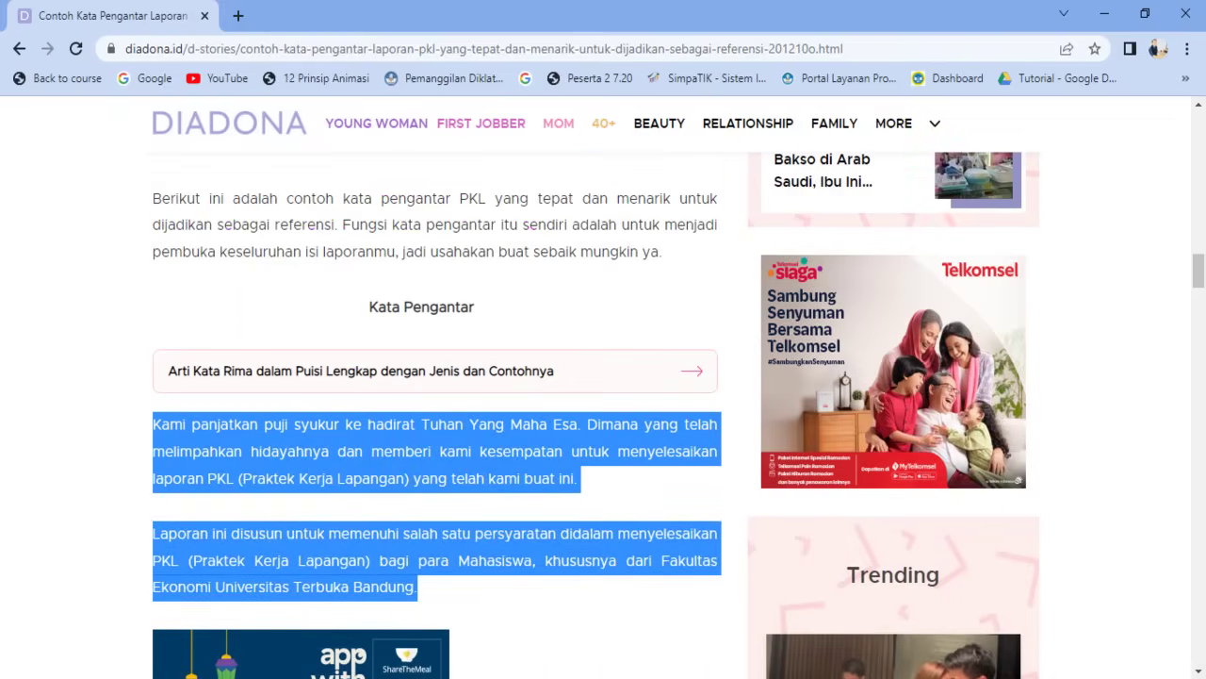
pyautogui.hotkey('alt', 'Tab')
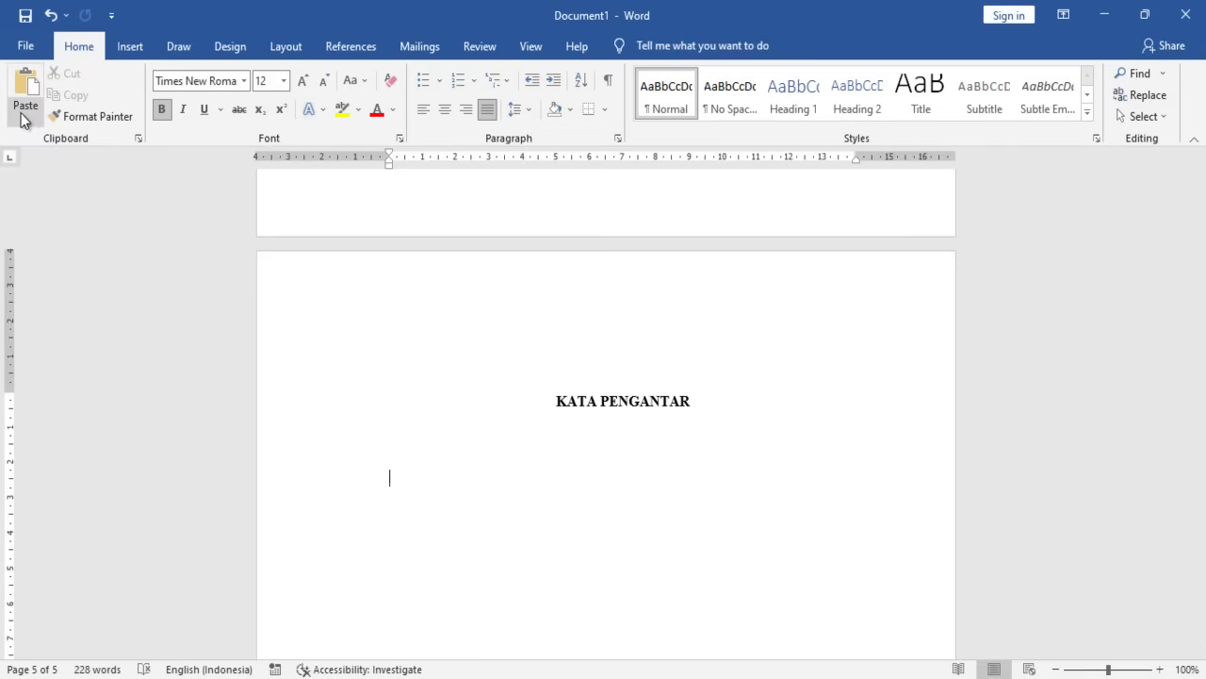
# - Paste the copied paragraphs as text only below the KATA PENGANTAR heading
pyautogui.click(25, 120)
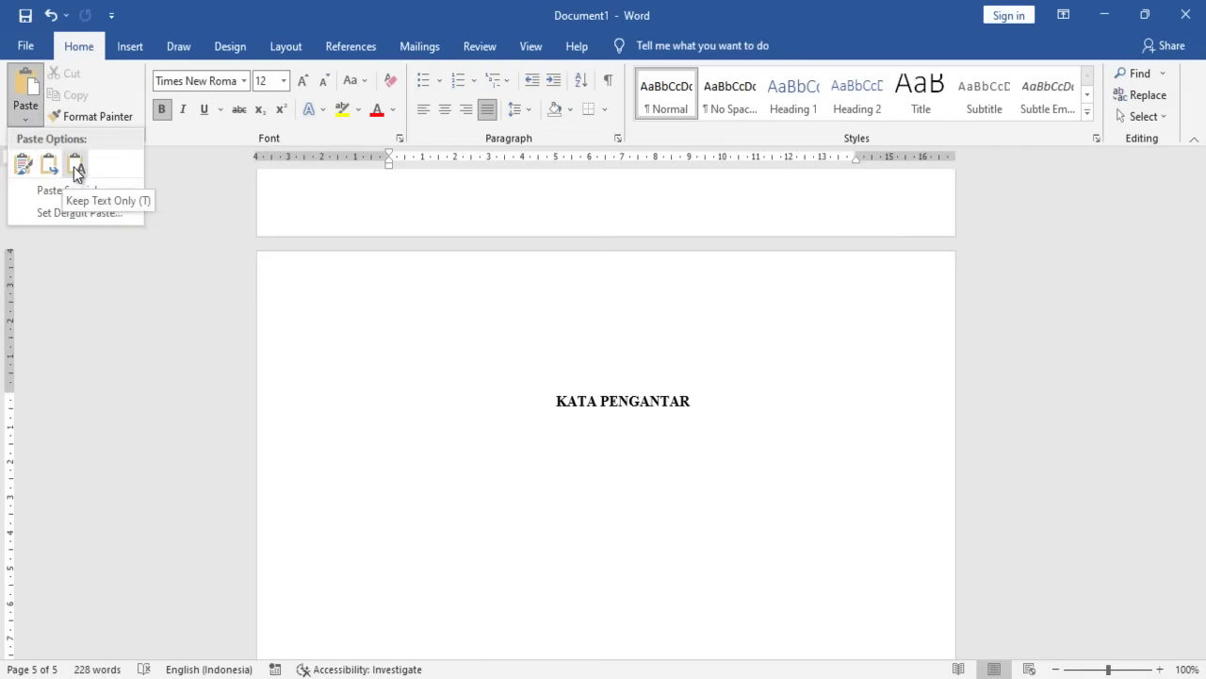
pyautogui.click(75, 168)
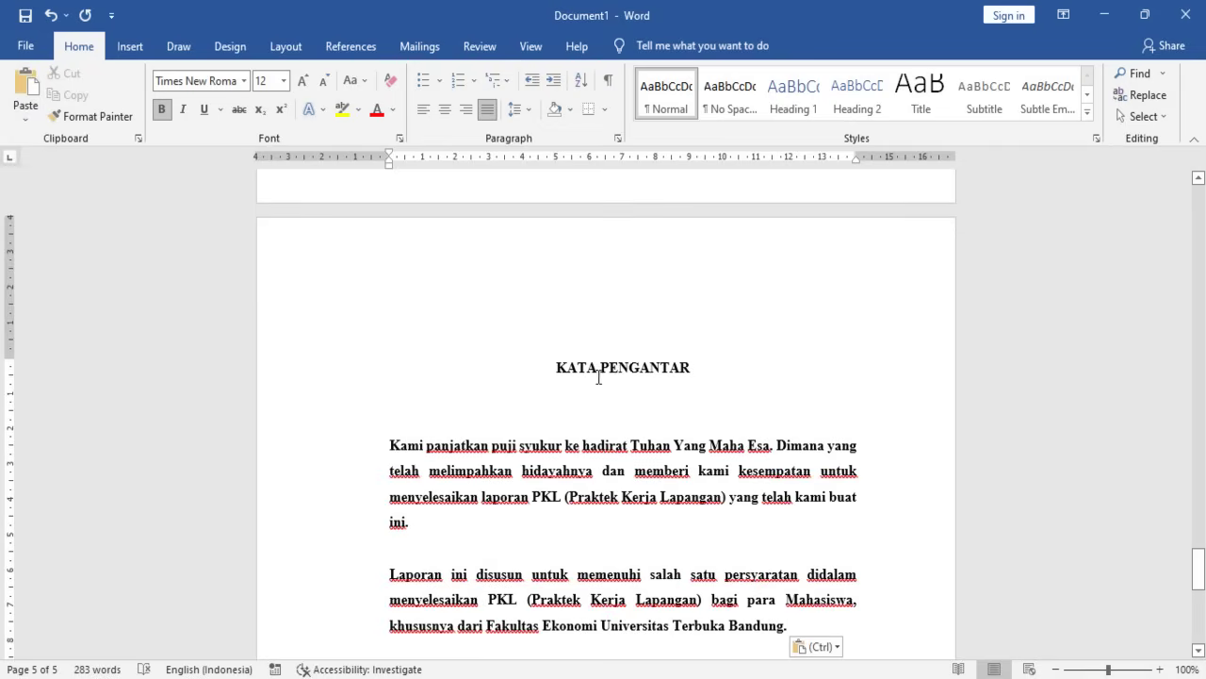
pyautogui.scroll(-2, 631, 429)
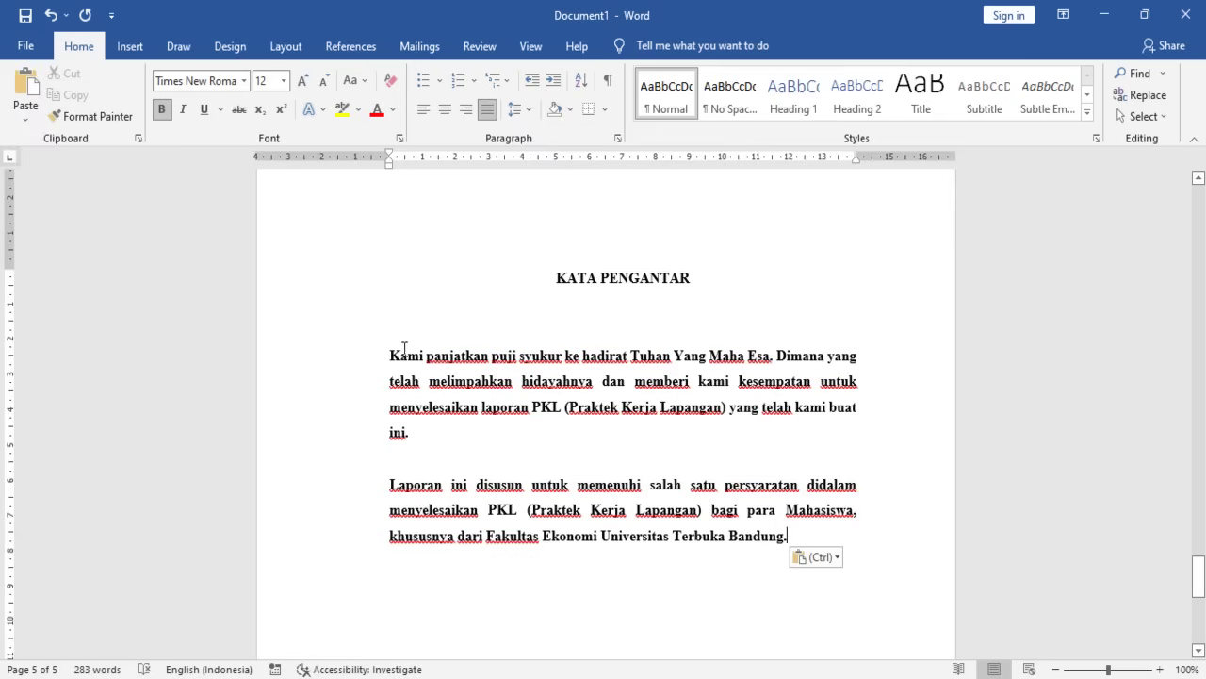
# - Remove bold from both pasted paragraphs and give them 1.5 line spacing
pyautogui.moveTo(389, 359); pyautogui.dragTo(886, 587)
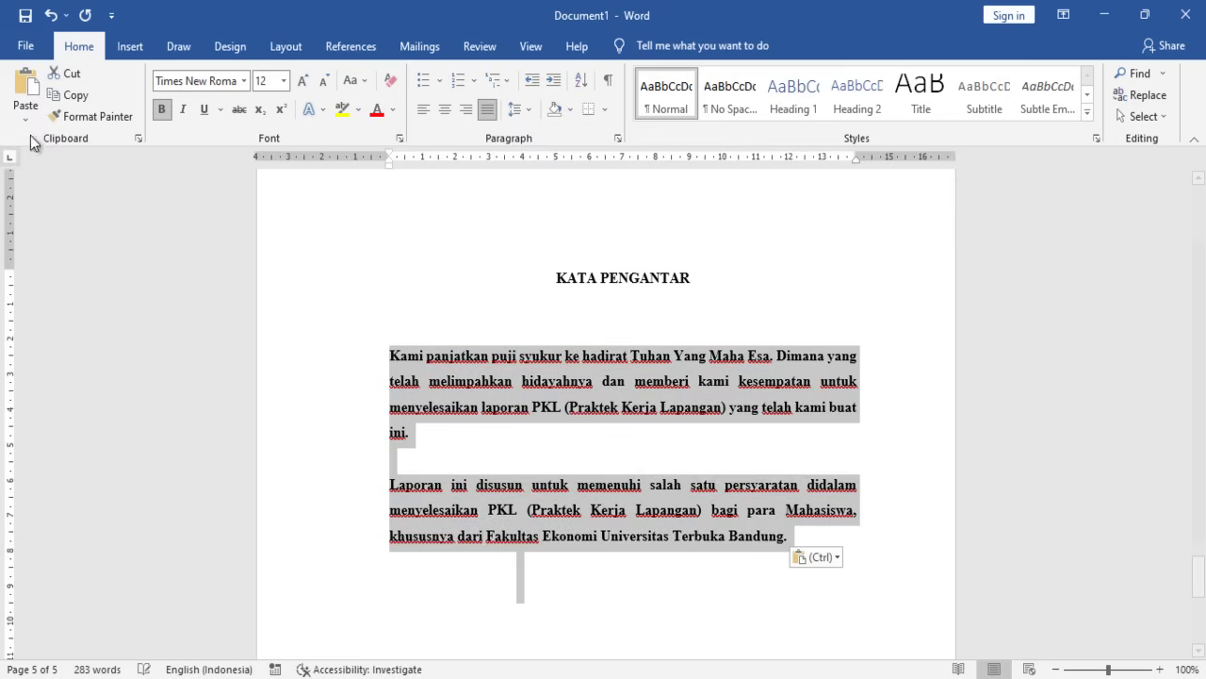
pyautogui.click(161, 109)
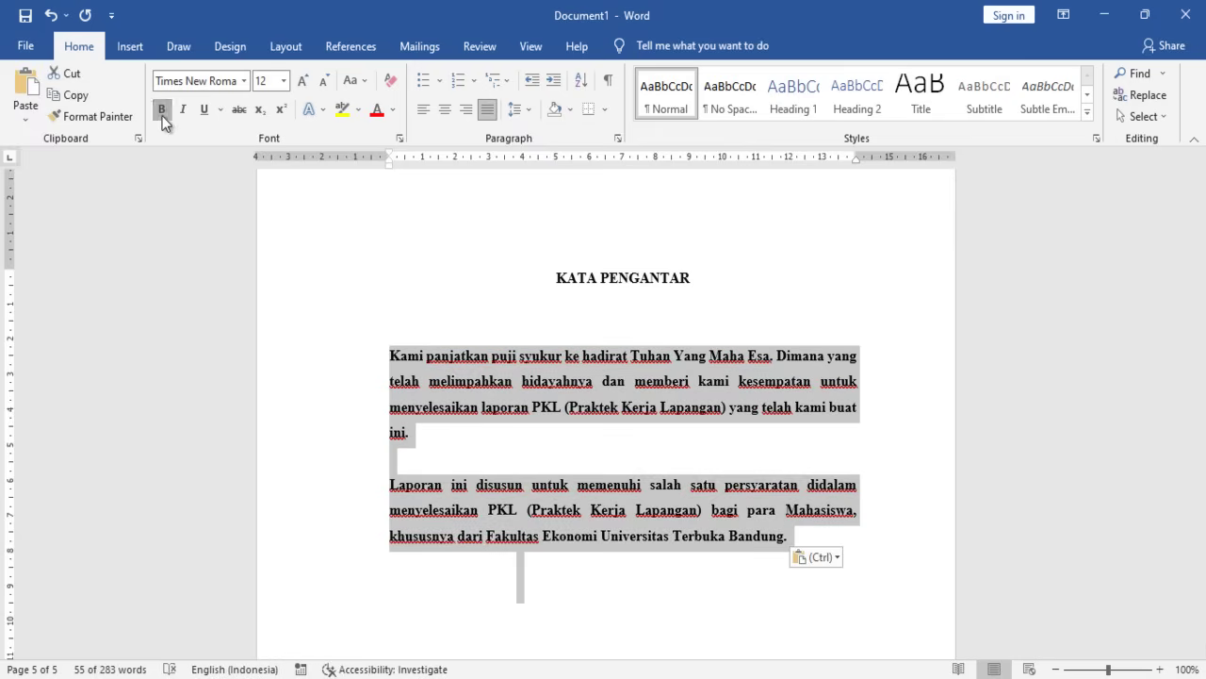
pyautogui.click(531, 107)
pyautogui.click(544, 178)
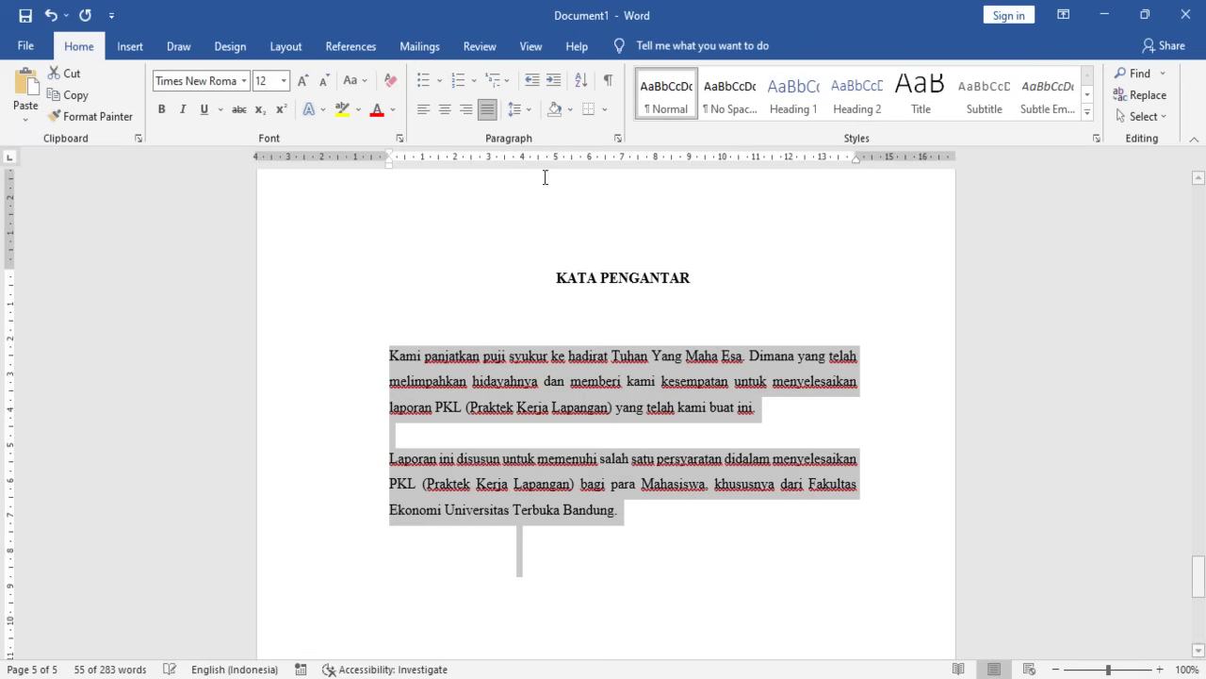
pyautogui.click(620, 500)
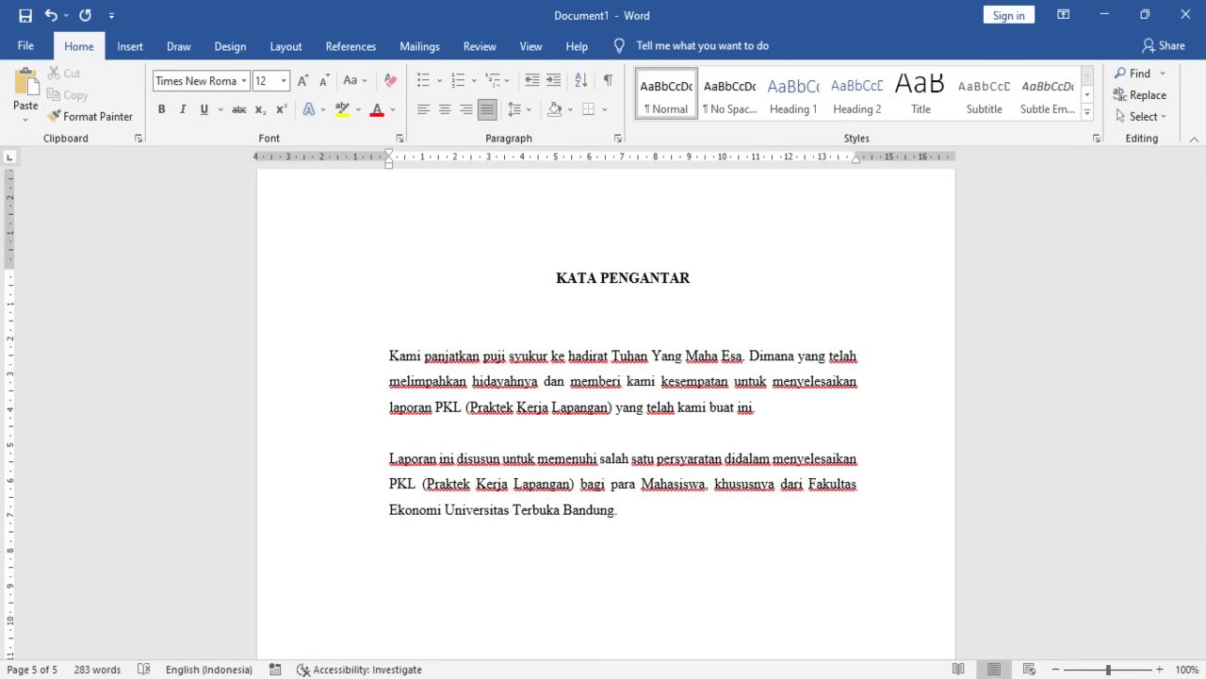
pyautogui.hotkey('alt', 'Tab')
pyautogui.scroll(-7, 207, 363)
pyautogui.scroll(2, 202, 358)
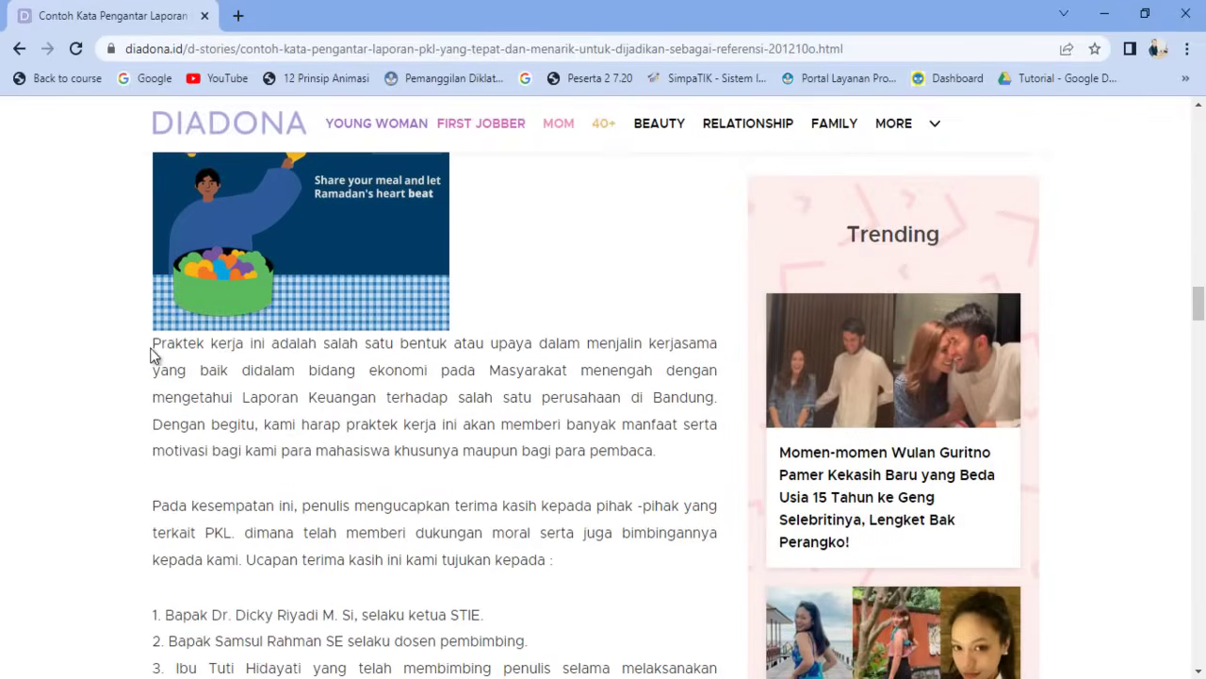
# - Copy the preface from 'Praktek kerja' through 'penulis terima.' and start a new line in Word
pyautogui.moveTo(154, 345); pyautogui.dragTo(428, 502)
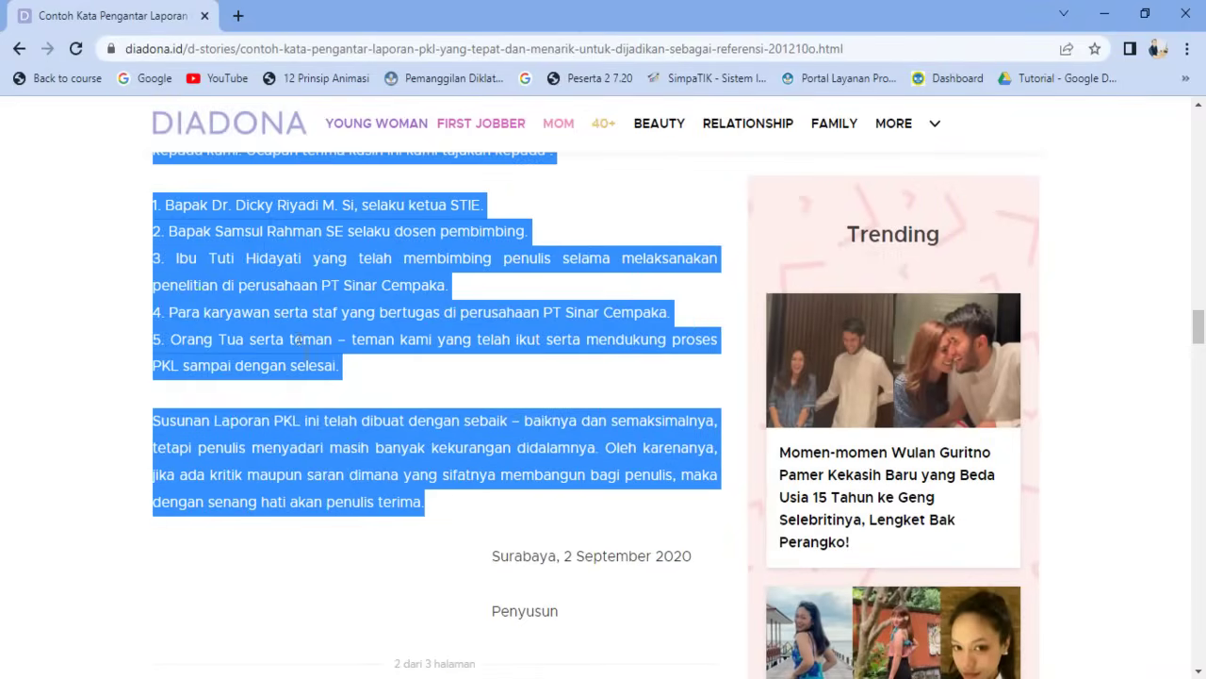
pyautogui.rightClick(299, 341)
pyautogui.click(330, 352)
pyautogui.hotkey('alt', 'Tab')
pyautogui.press('Return')
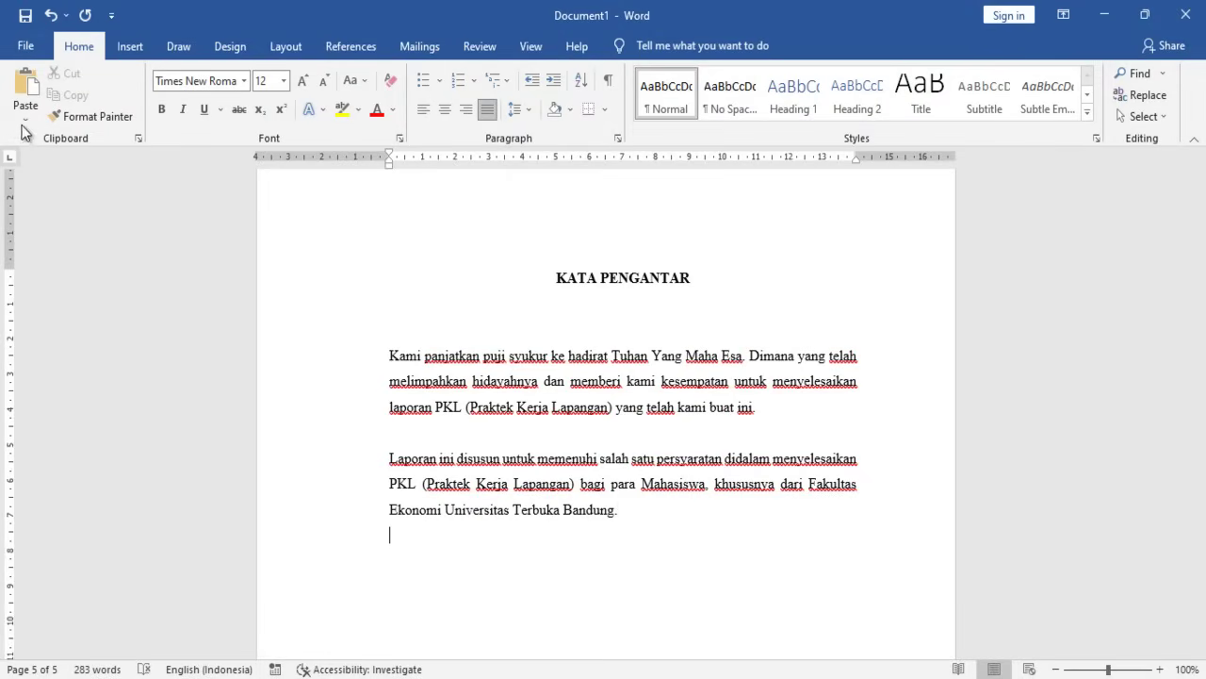
# - Paste the remaining preface as text only and indent the opening paragraph's first line
pyautogui.click(25, 121)
pyautogui.click(75, 167)
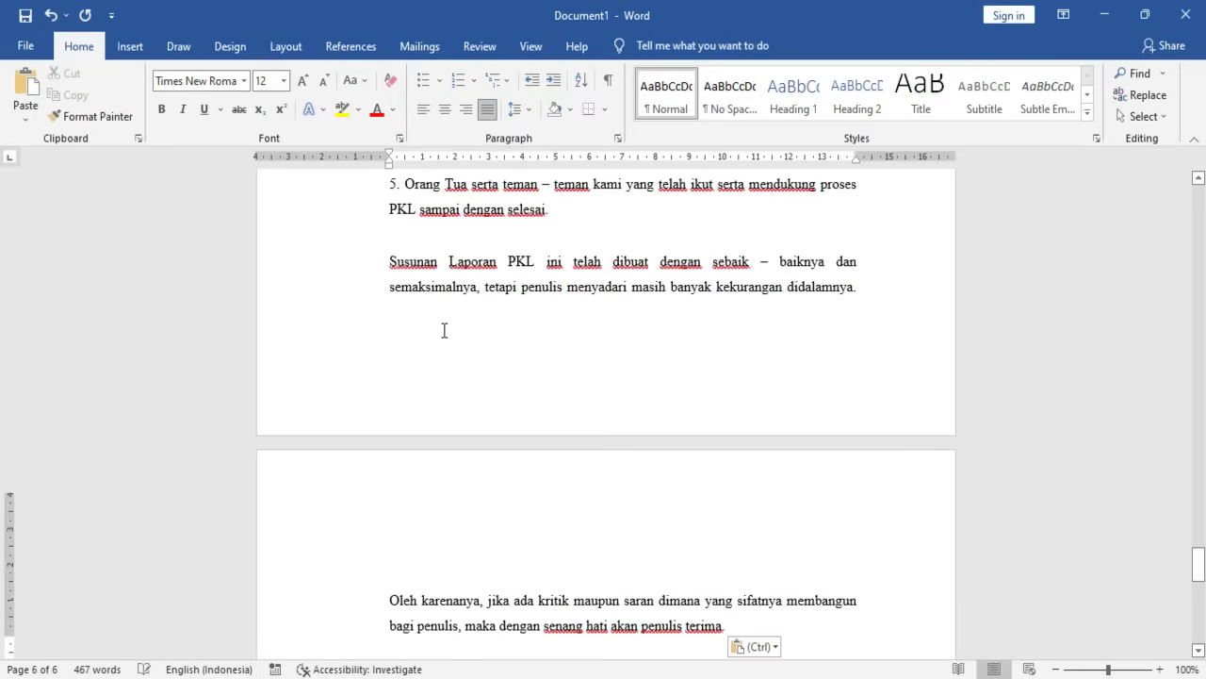
pyautogui.scroll(10, 444, 330)
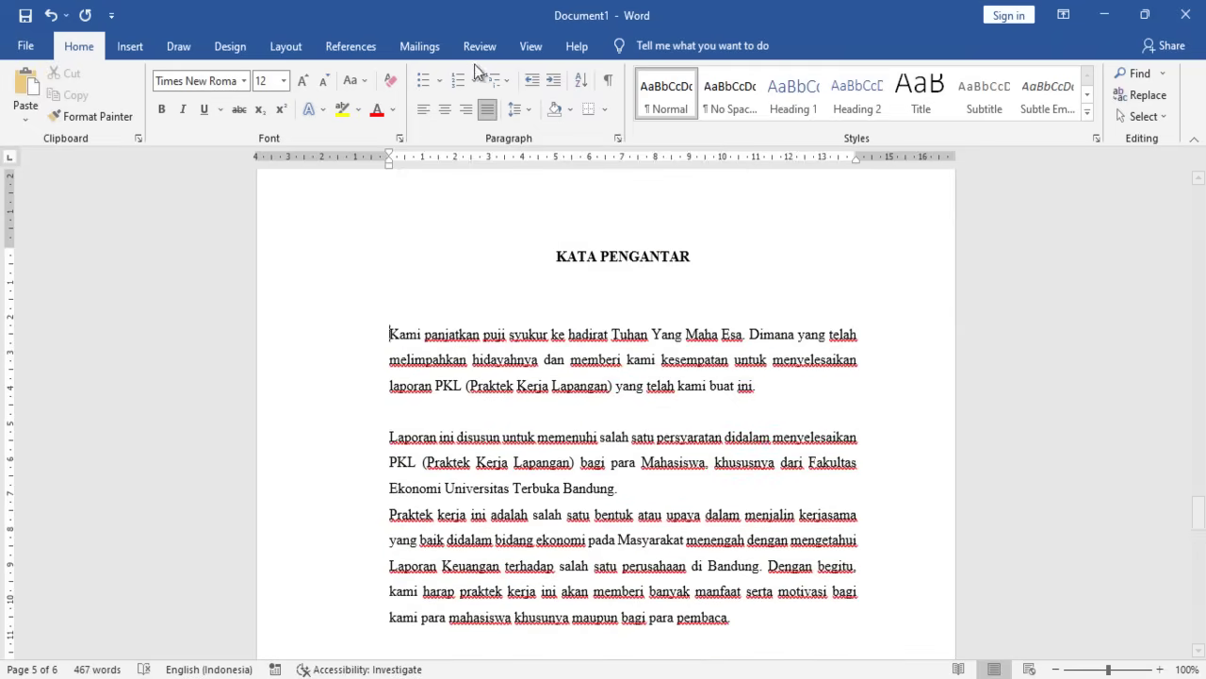
pyautogui.press('Tab')
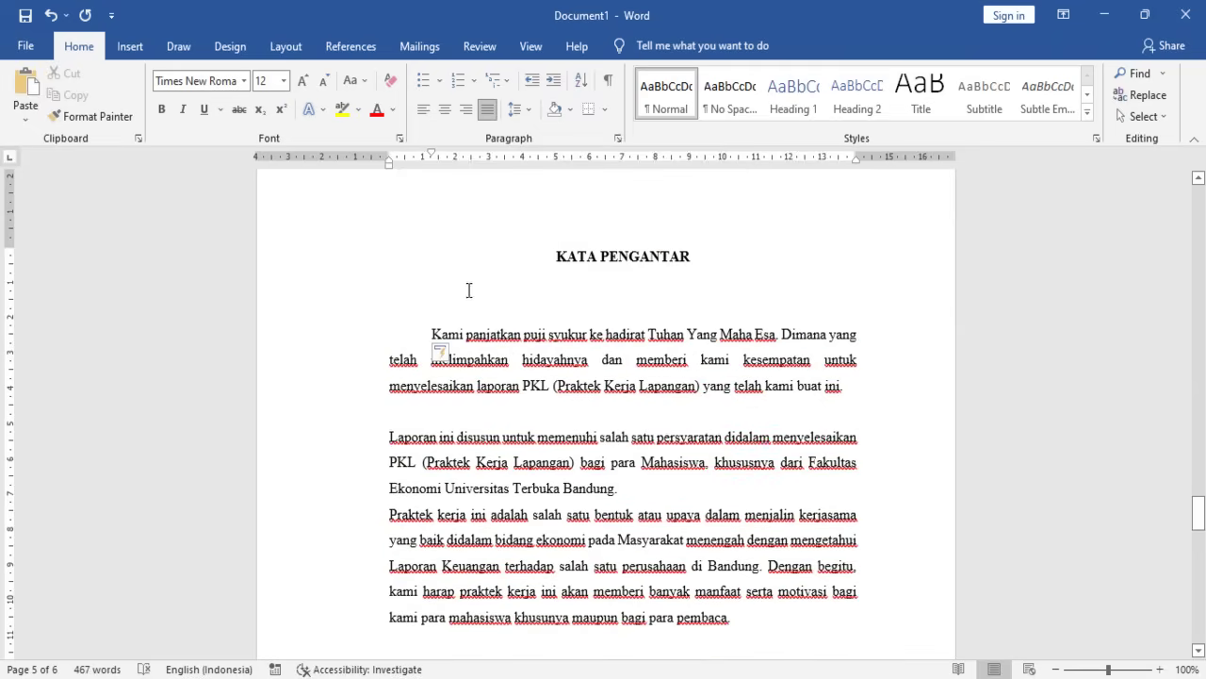
pyautogui.scroll(-1, 426, 359)
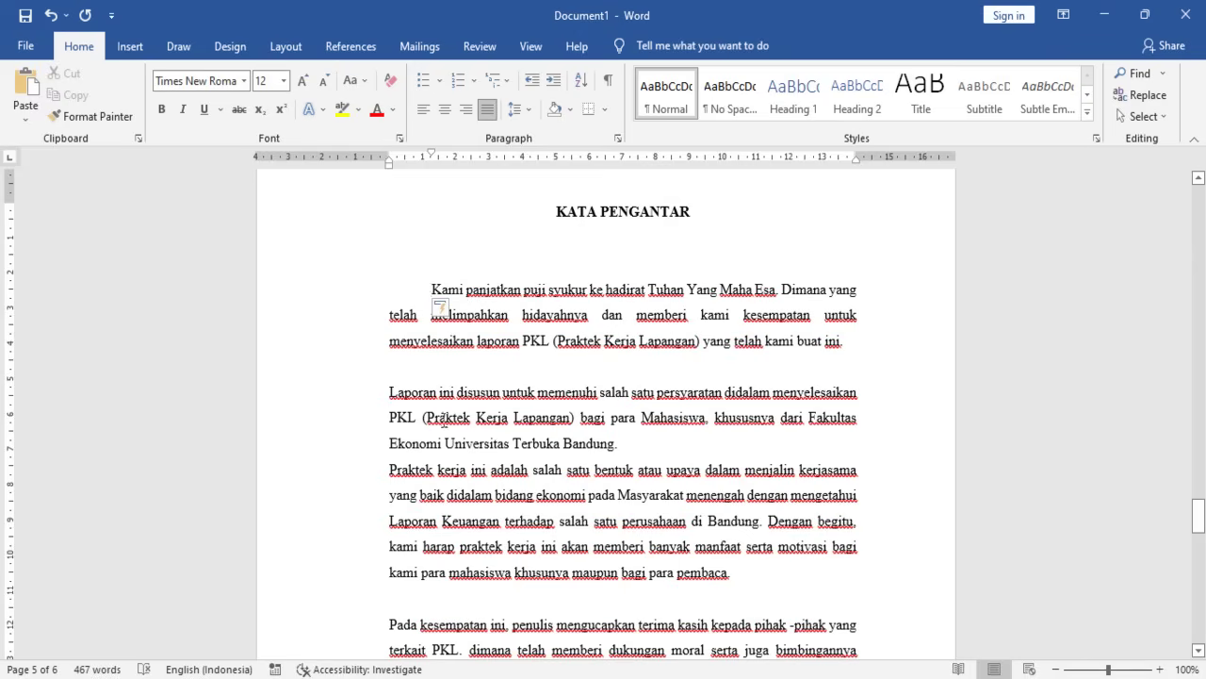
# - Replace 'Mahasiswa' with 'para siswa' in the second paragraph
pyautogui.moveTo(643, 417); pyautogui.dragTo(707, 422)
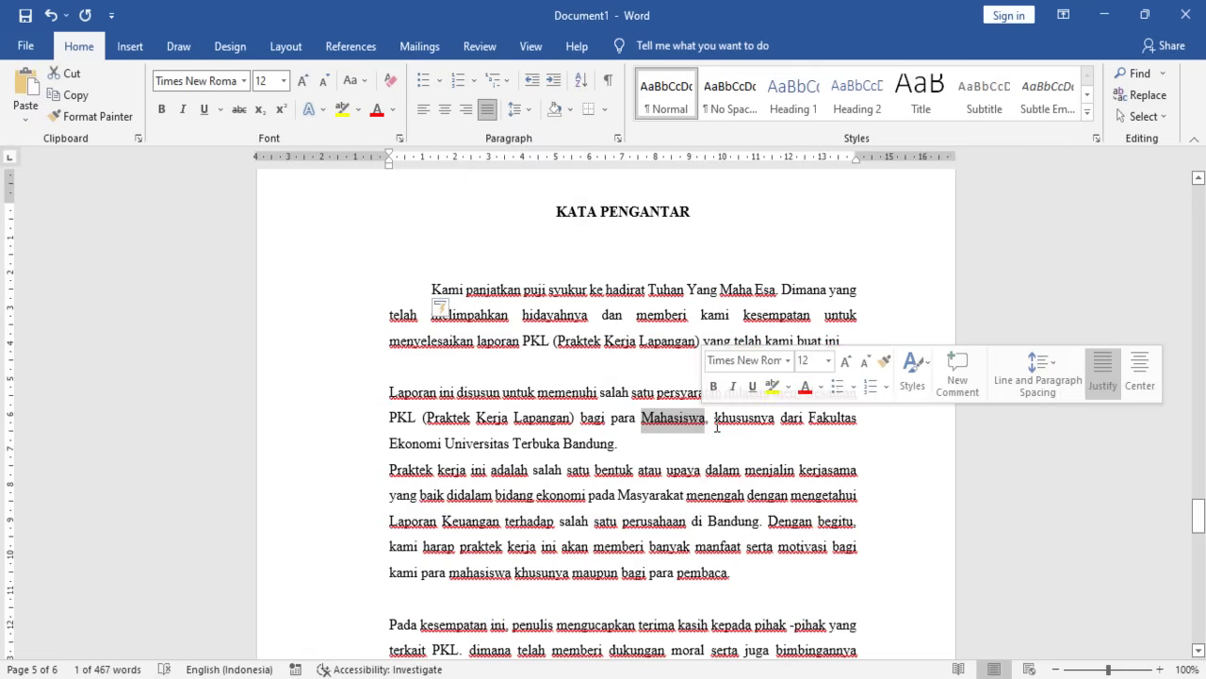
pyautogui.press('BackSpace')
pyautogui.write('sis')
pyautogui.press('BackSpace')
pyautogui.press('BackSpace')
pyautogui.press('BackSpace')
pyautogui.press('BackSpace')
pyautogui.press('BackSpace')
pyautogui.press('BackSpace')
pyautogui.press('BackSpace')
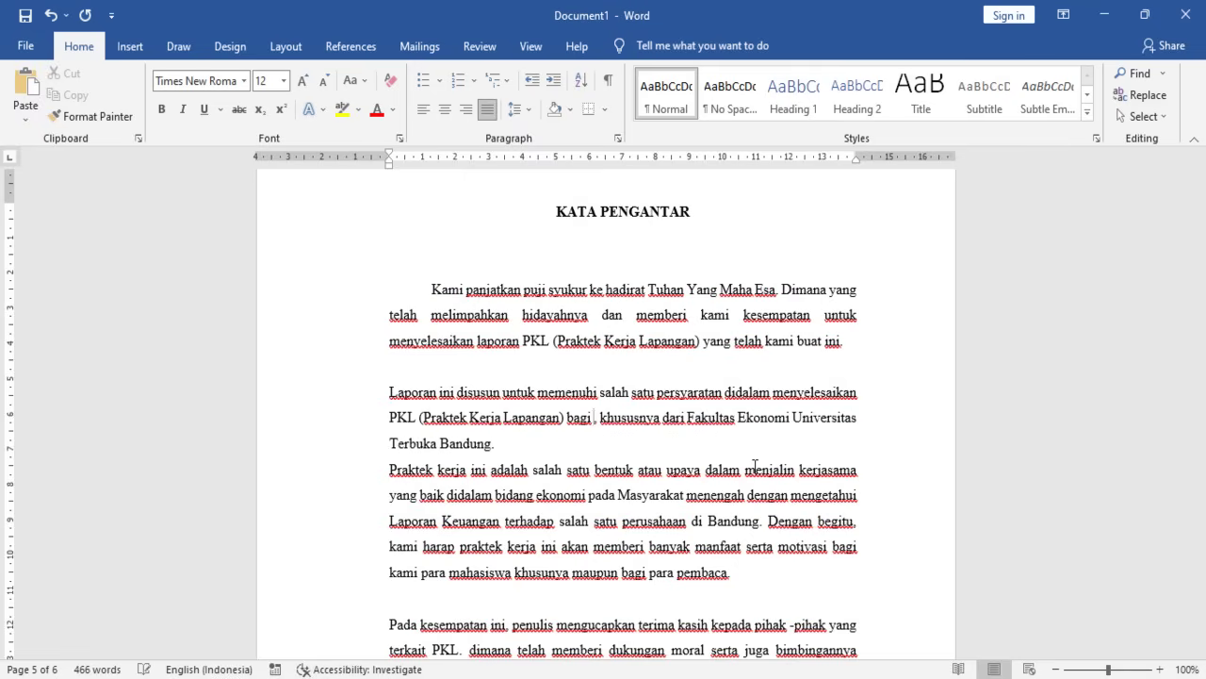
pyautogui.write('para')
pyautogui.press('BackSpace')
pyautogui.press('BackSpace')
pyautogui.write('a sis')
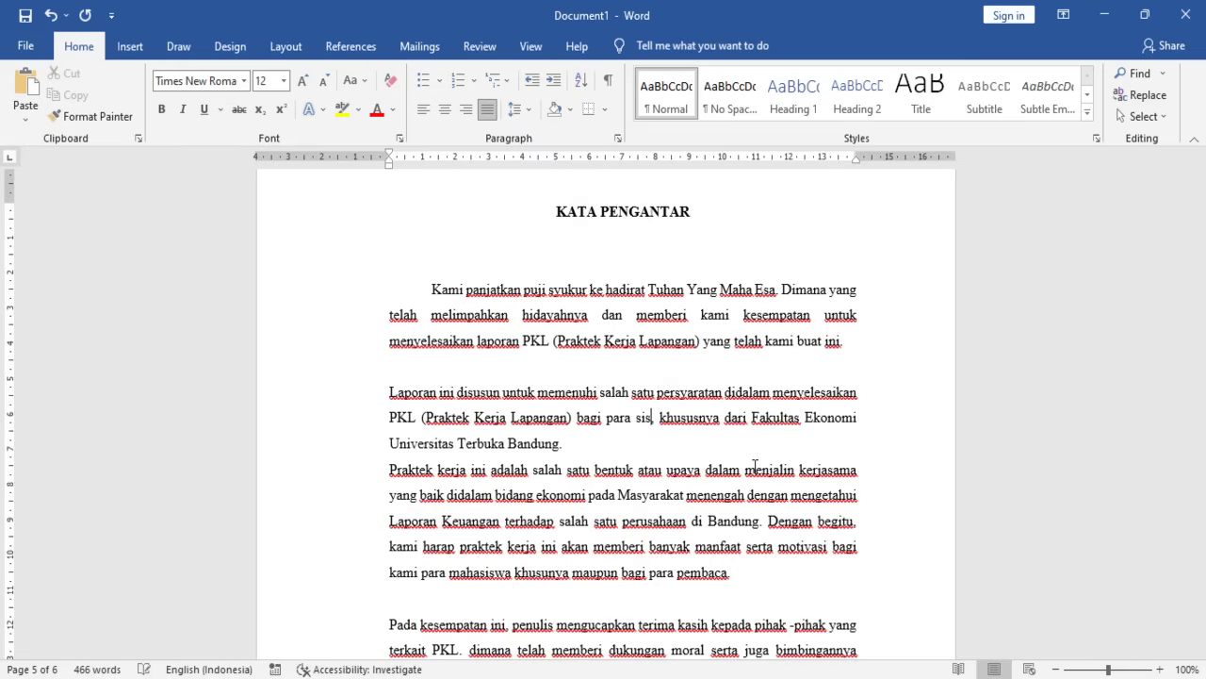
pyautogui.write('wa,')
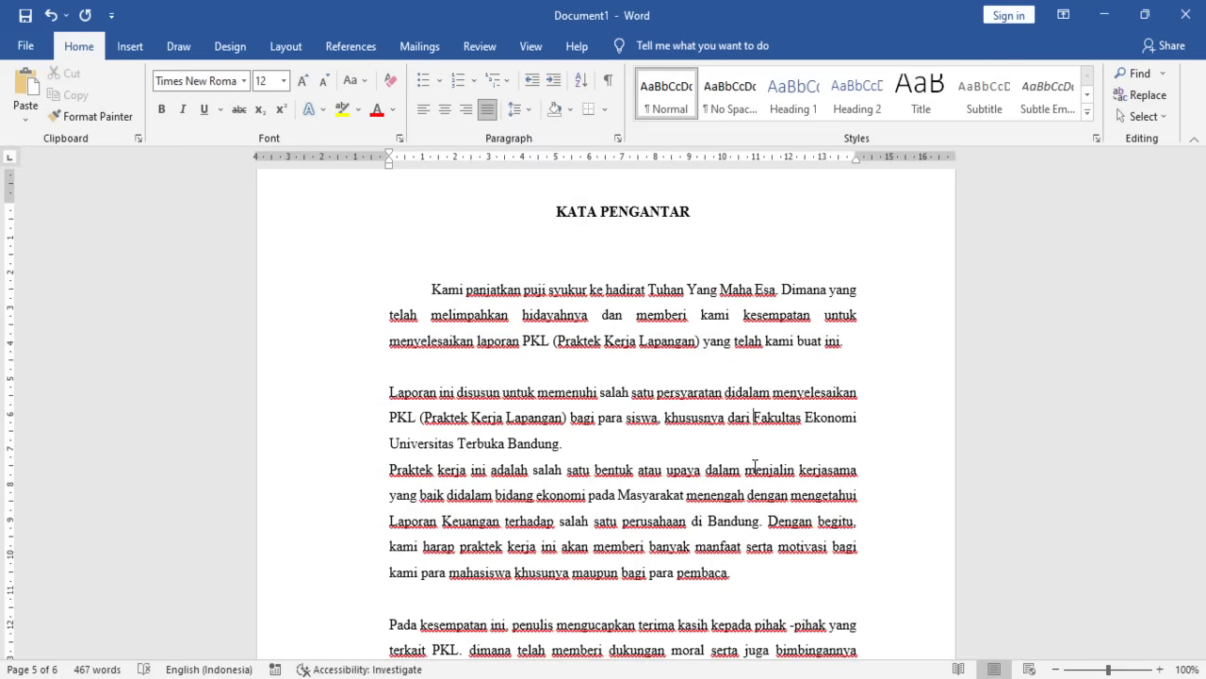
# - Replace the faculty name with 'SMK Imam Bonjol.'
pyautogui.hotkey('shift', 'Down')
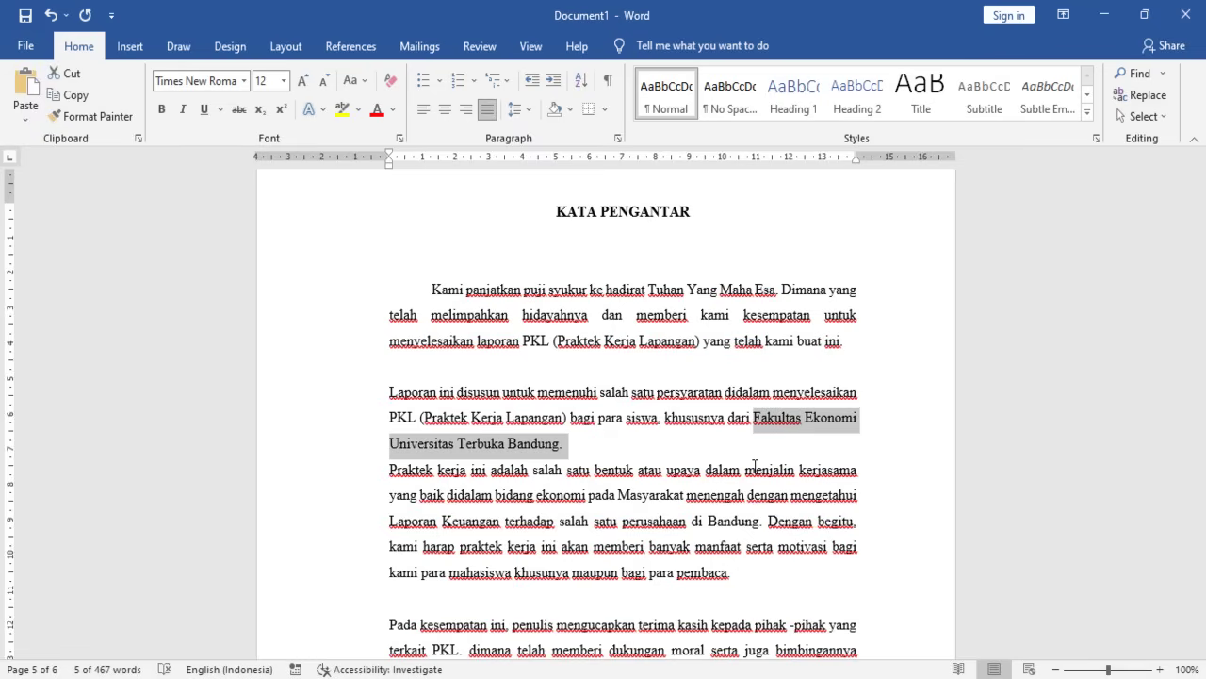
pyautogui.write('SMK Iman')
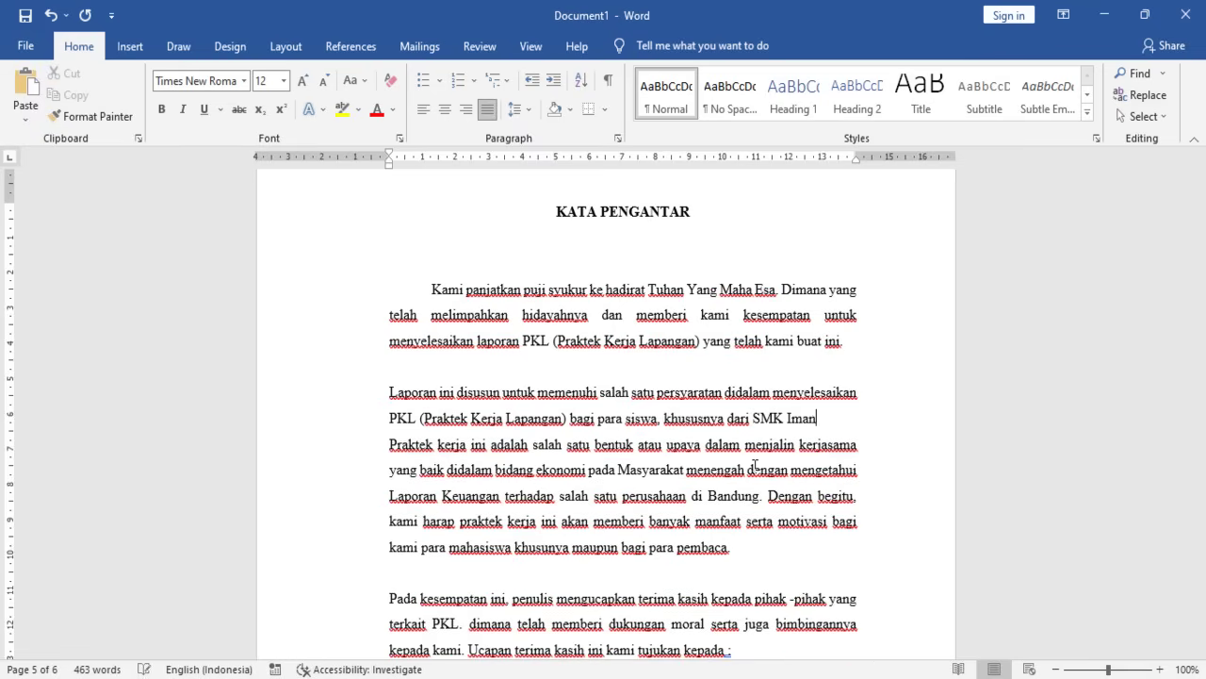
pyautogui.write('m BOn')
pyautogui.press('BackSpace')
pyautogui.write('kol')
pyautogui.press('BackSpace')
pyautogui.press('BackSpace')
pyautogui.write('jol')
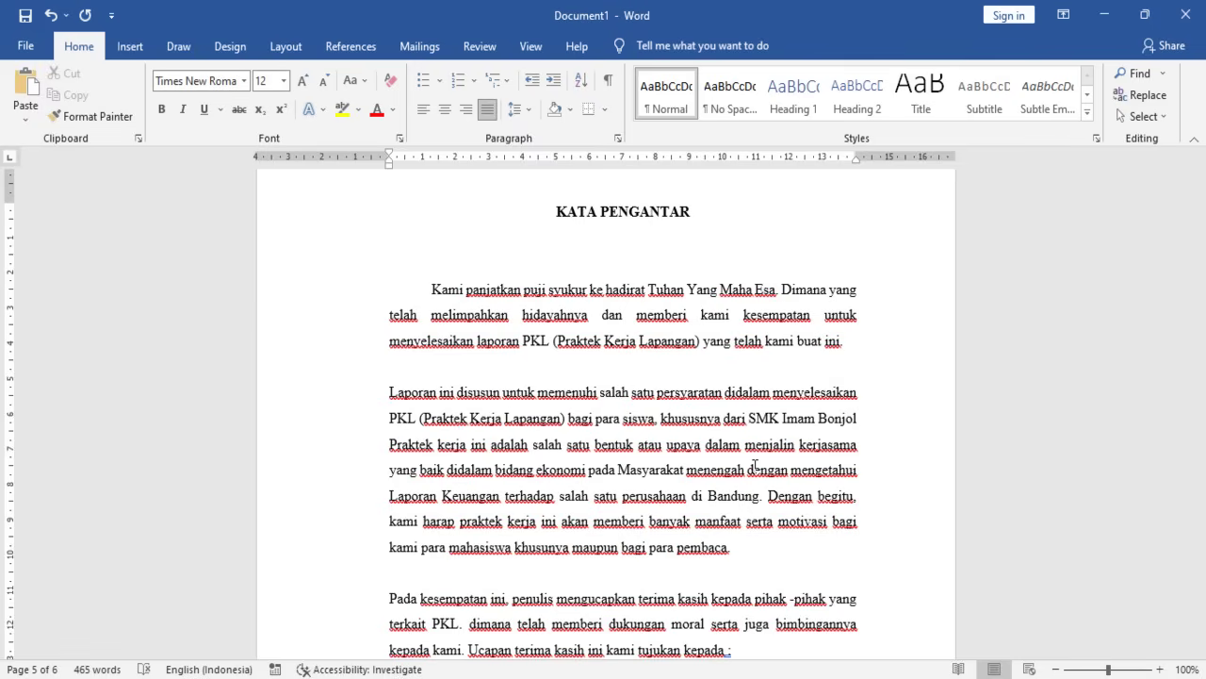
pyautogui.write('.')
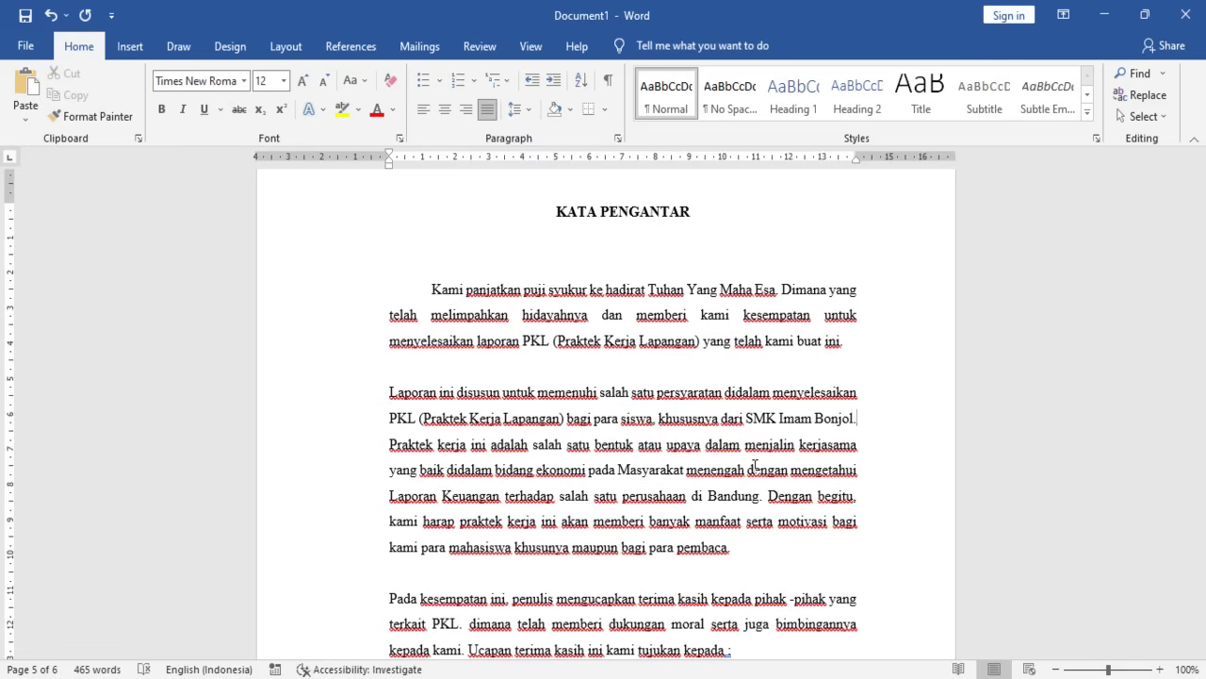
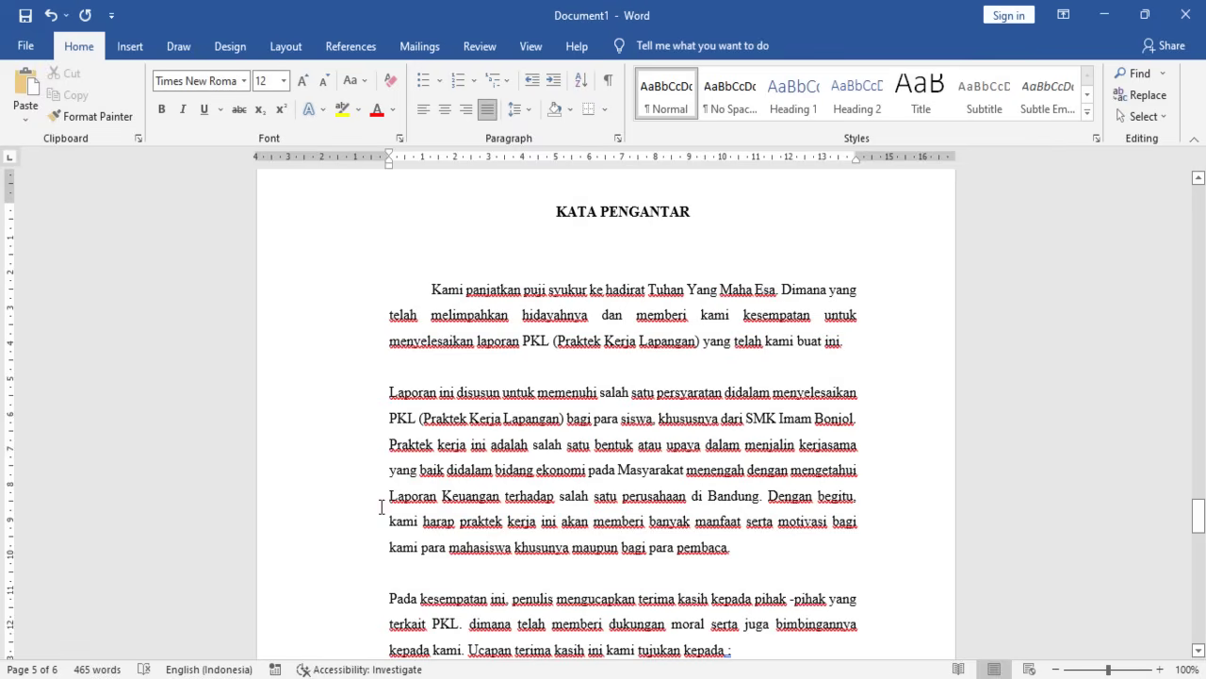
# - Delete the sentences from 'Praktek kerja' to 'bagi para pembaca.', keeping 'Pada kesempatan ini' on its own line
pyautogui.moveTo(389, 496); pyautogui.dragTo(757, 492)
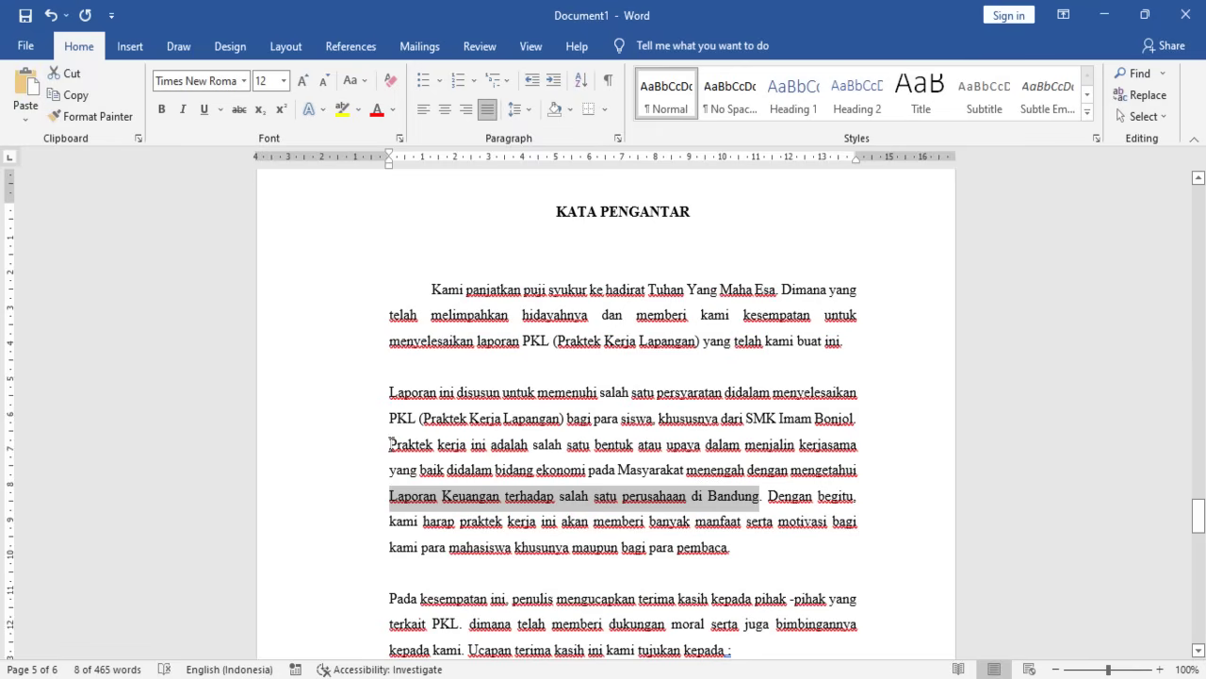
pyautogui.moveTo(388, 443); pyautogui.dragTo(735, 554)
pyautogui.press('Delete')
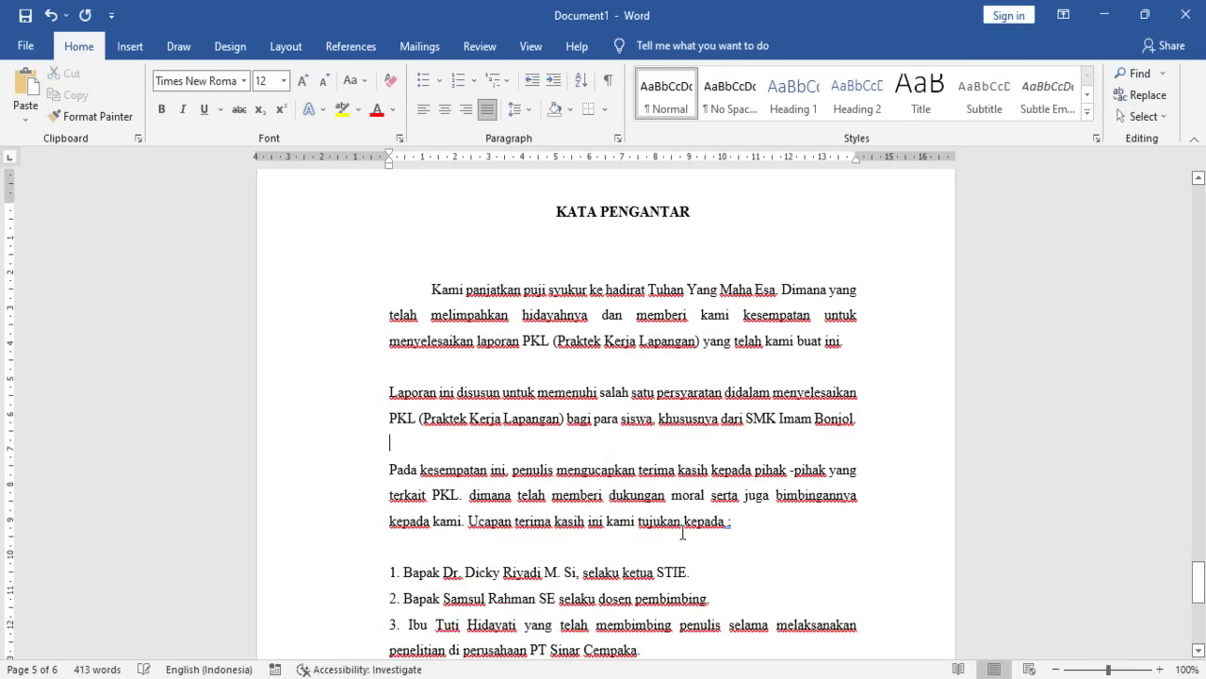
pyautogui.press('Delete')
pyautogui.press('Delete')
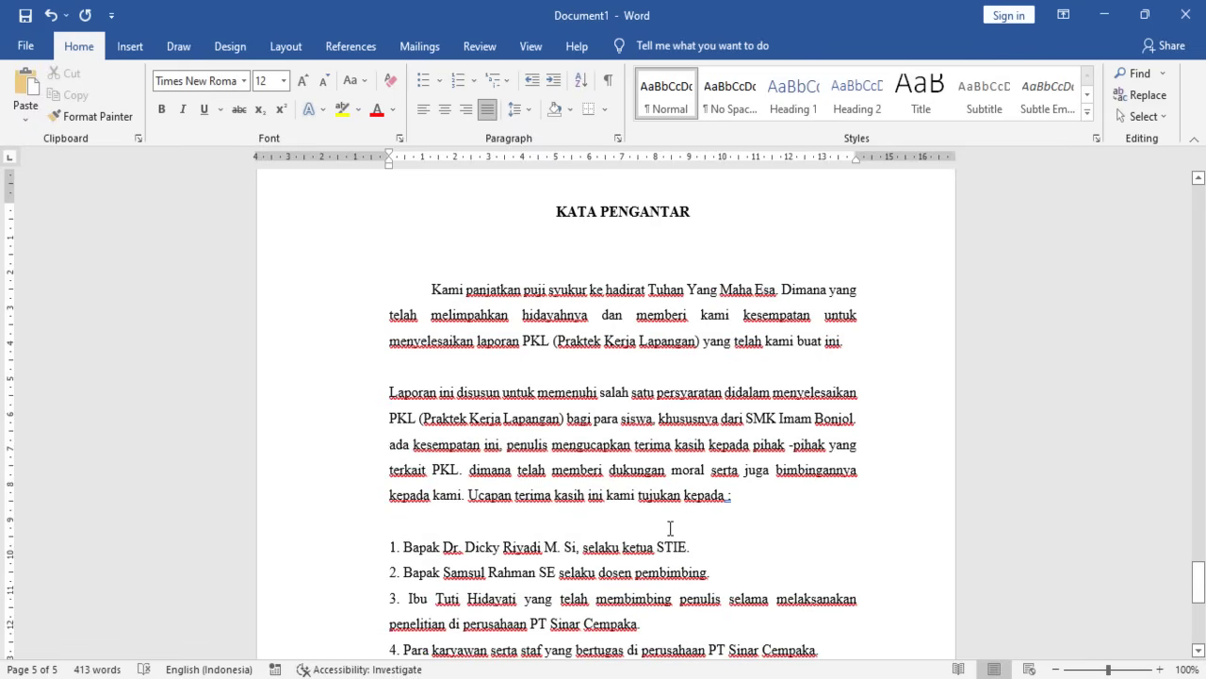
pyautogui.hotkey('ctrl', 'z')
pyautogui.press('BackSpace')
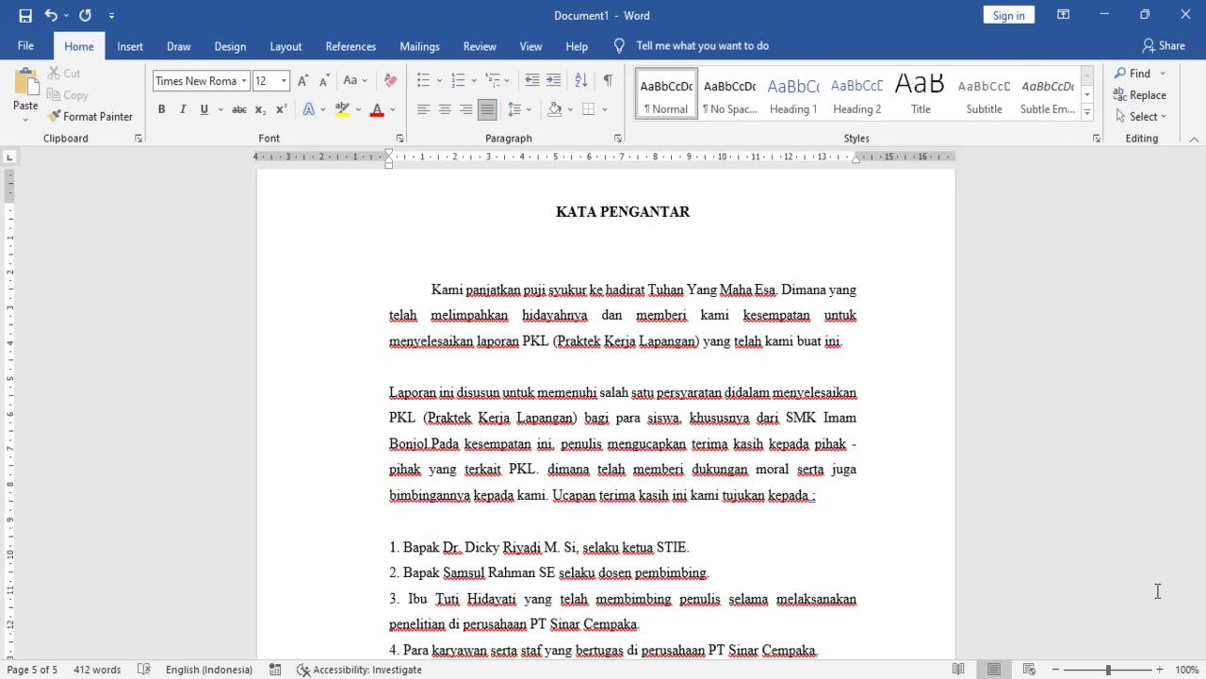
pyautogui.press('Return')
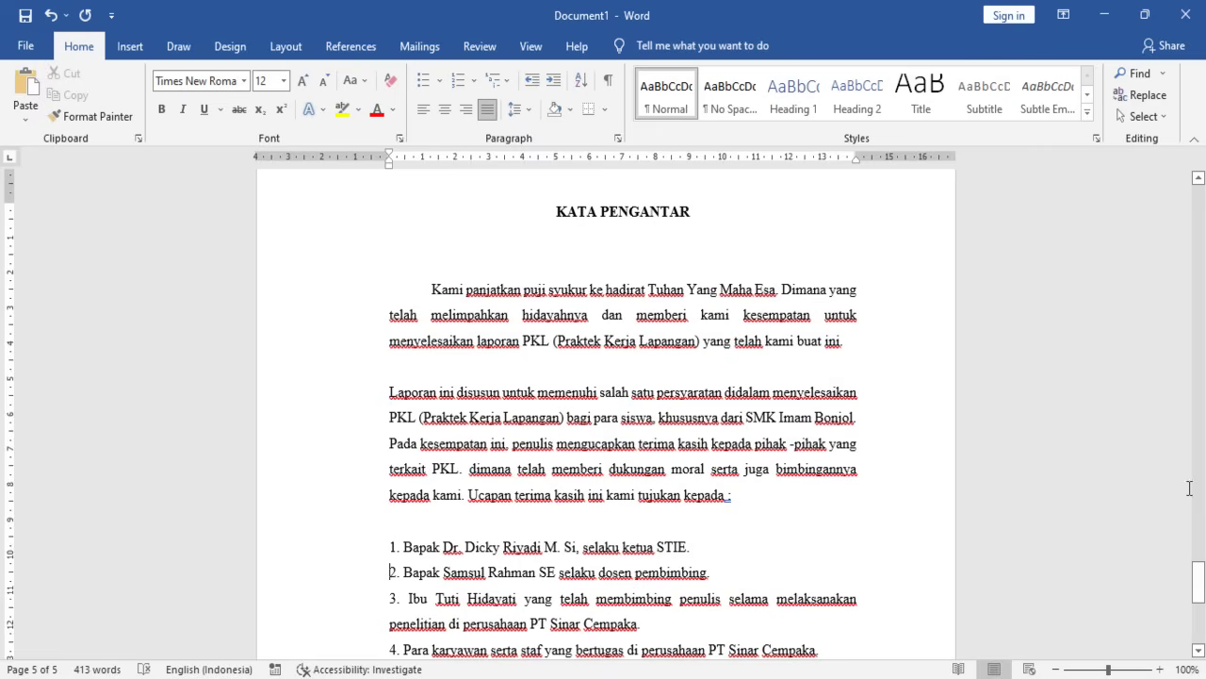
pyautogui.rightClick(722, 496)
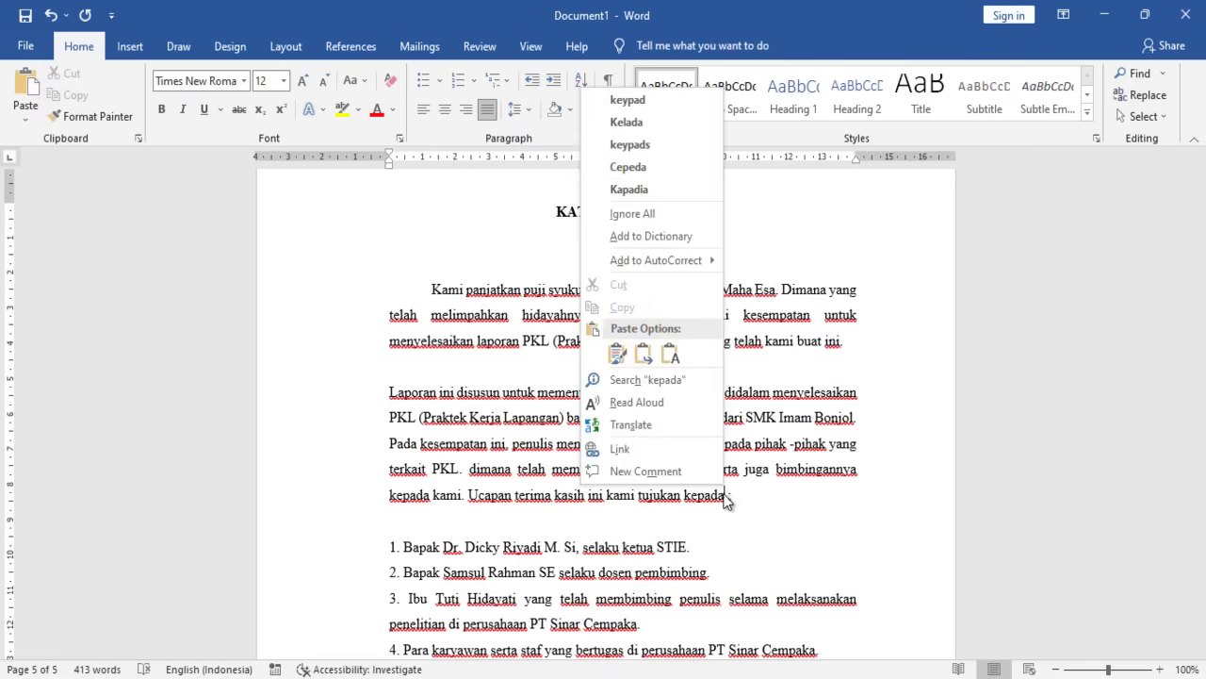
pyautogui.click(725, 503)
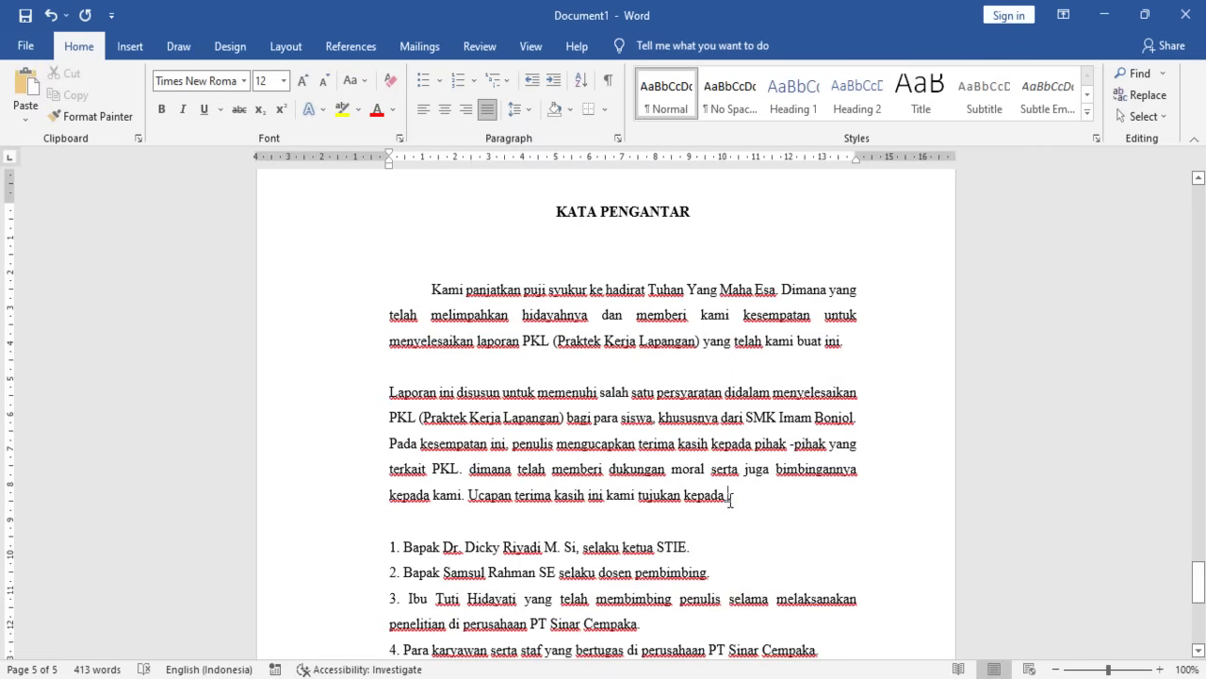
# - Replace the name in item 1 with dotted blanks and 'Selaku kepala Sekolah'
pyautogui.press('BackSpace')
pyautogui.press('BackSpace')
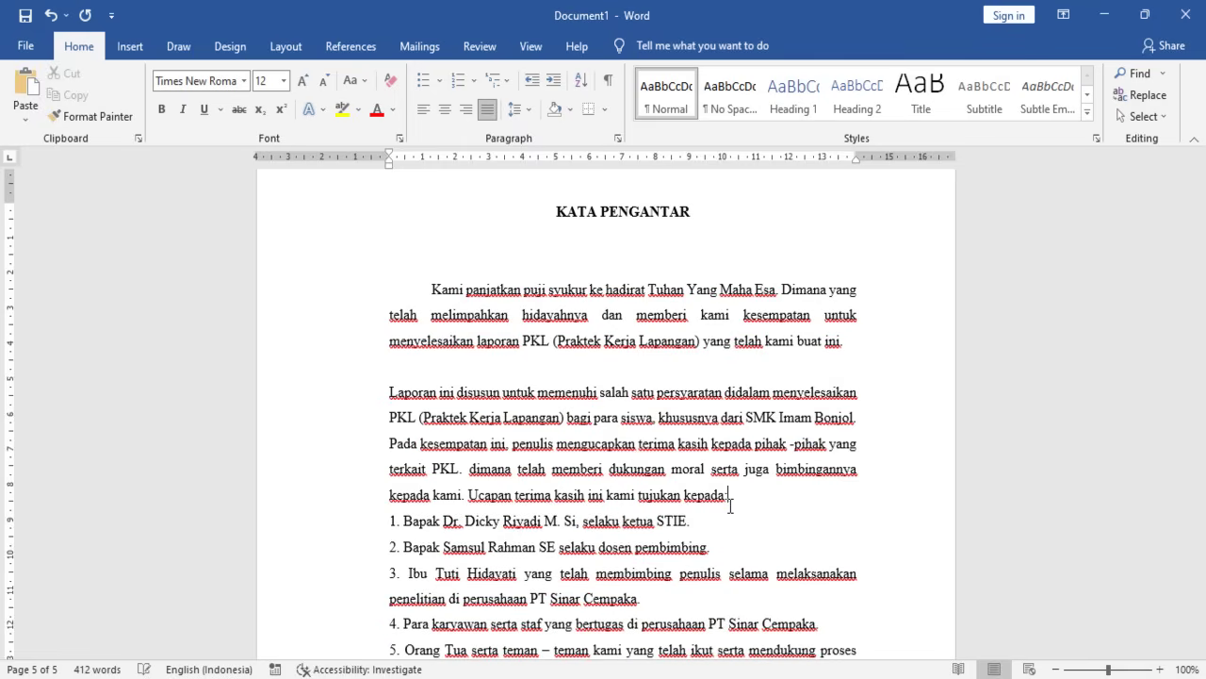
pyautogui.press('BackSpace')
pyautogui.press('BackSpace')
pyautogui.press('BackSpace')
pyautogui.press('BackSpace')
pyautogui.press('BackSpace')
pyautogui.press('BackSpace')
pyautogui.press('BackSpace')
pyautogui.press('BackSpace')
pyautogui.press('BackSpace')
pyautogui.press('BackSpace')
pyautogui.press('BackSpace')
pyautogui.press('BackSpace')
pyautogui.press('BackSpace')
pyautogui.press('BackSpace')
pyautogui.press('BackSpace')
pyautogui.press('BackSpace')
pyautogui.press('BackSpace')
pyautogui.press('BackSpace')
pyautogui.press('BackSpace')
pyautogui.press('BackSpace')
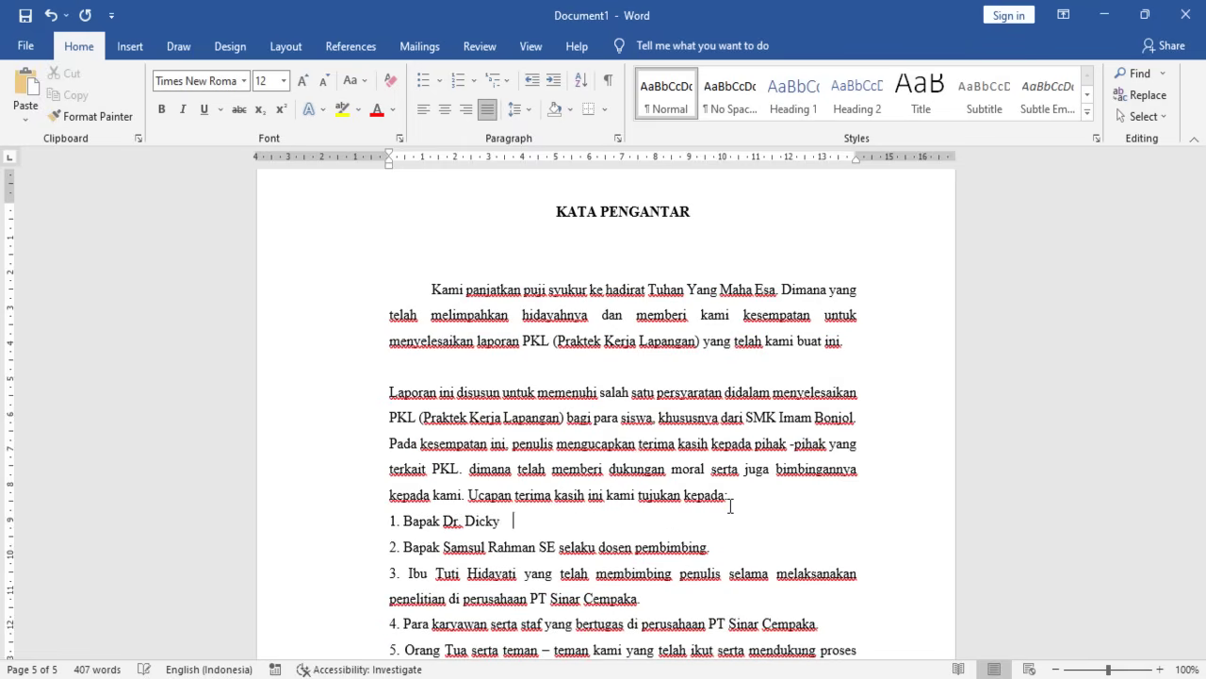
pyautogui.press('BackSpace')
pyautogui.press('BackSpace')
pyautogui.press('BackSpace')
pyautogui.press('BackSpace')
pyautogui.press('BackSpace')
pyautogui.press('BackSpace')
pyautogui.press('BackSpace')
pyautogui.press('BackSpace')
pyautogui.press('BackSpace')
pyautogui.press('BackSpace')
pyautogui.press('BackSpace')
pyautogui.write('Kpela')
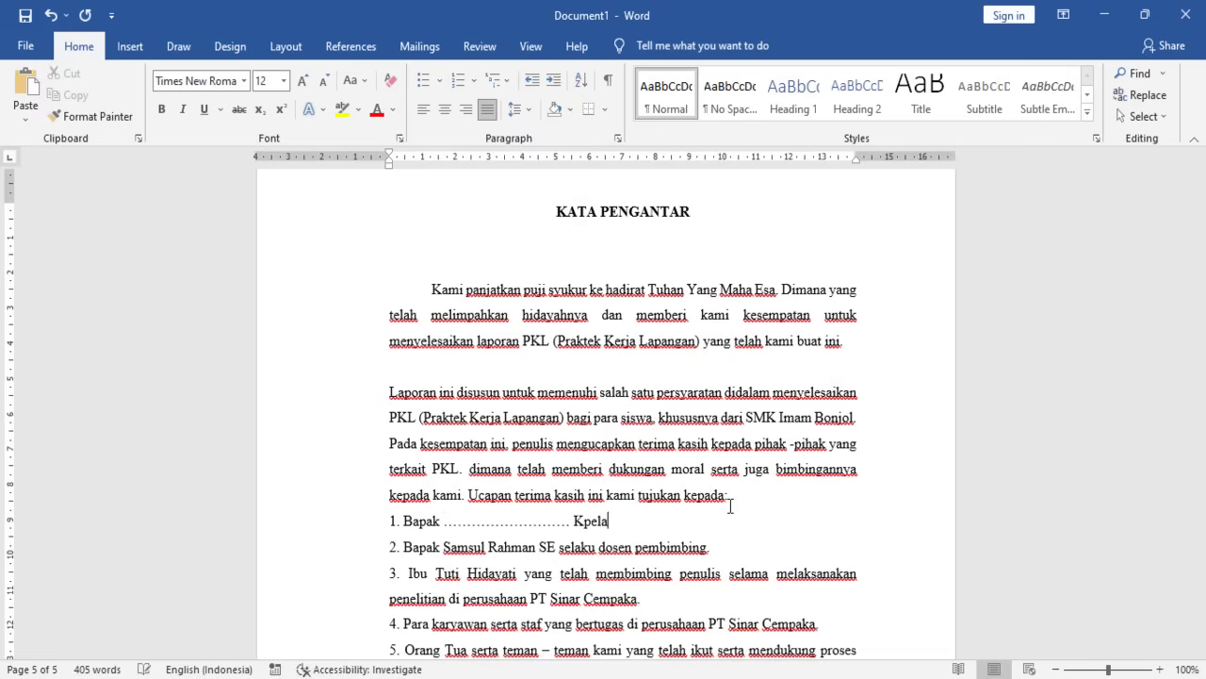
pyautogui.press('BackSpace')
pyautogui.press('BackSpace')
pyautogui.press('BackSpace')
pyautogui.write('pala z')
pyautogui.press('BackSpace')
pyautogui.press('BackSpace')
pyautogui.press('BackSpace')
pyautogui.press('BackSpace')
pyautogui.press('BackSpace')
pyautogui.press('BackSpace')
pyautogui.press('BackSpace')
pyautogui.press('BackSpace')
pyautogui.press('BackSpace')
pyautogui.write('Selakau')
pyautogui.press('BackSpace')
pyautogui.press('BackSpace')
pyautogui.write('u P')
pyautogui.write('kepala')
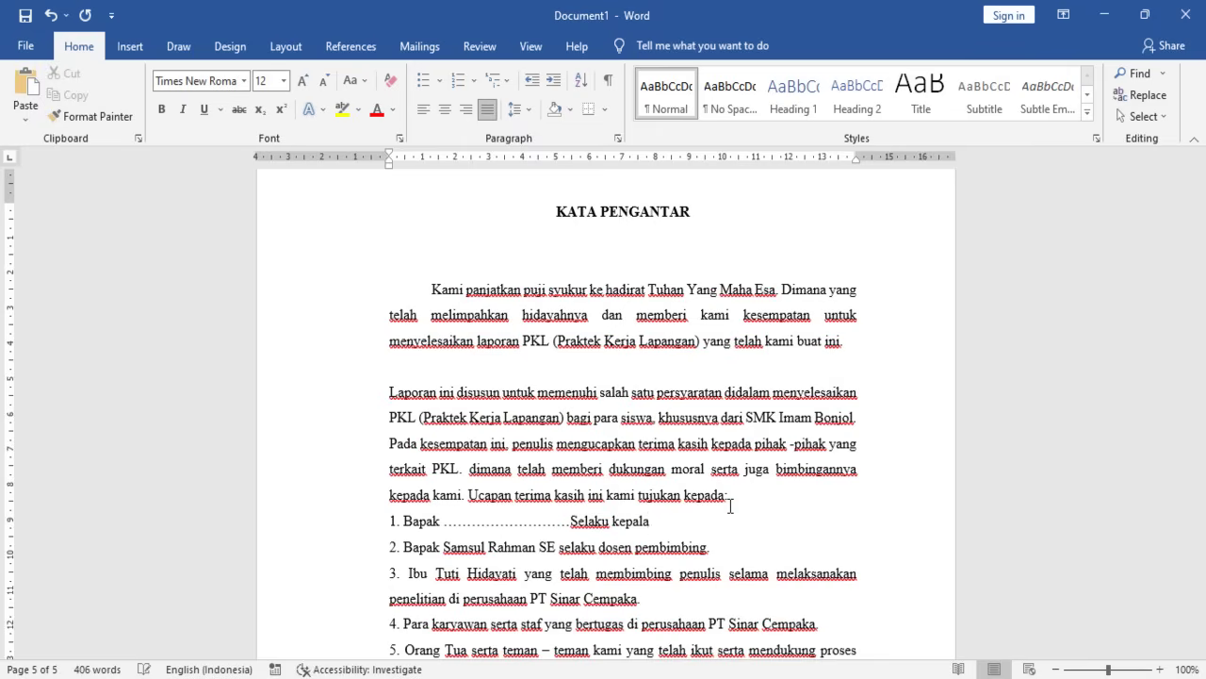
pyautogui.write(' Sekolah…….')
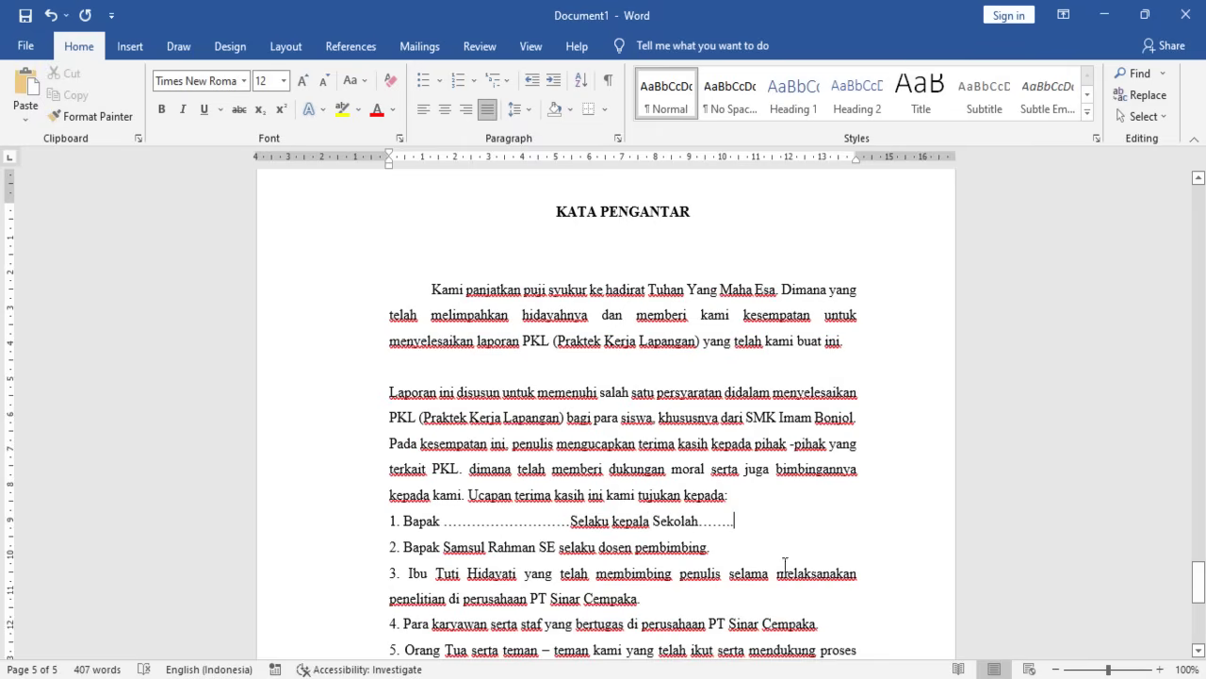
# - Replace item 2's name and role with dotted blanks and 'Salaku Pimpinan PT'
pyautogui.moveTo(707, 556); pyautogui.dragTo(404, 551)
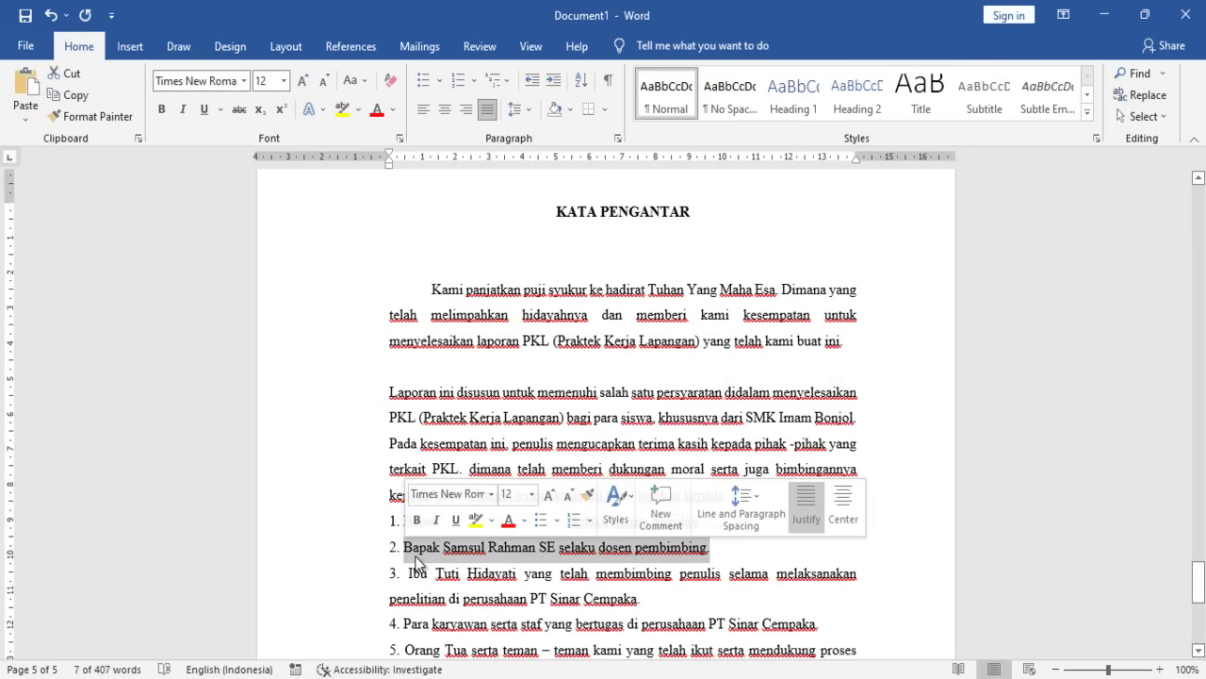
pyautogui.press('Right')
pyautogui.press('BackSpace')
pyautogui.press('BackSpace')
pyautogui.press('BackSpace')
pyautogui.press('BackSpace')
pyautogui.press('BackSpace')
pyautogui.press('BackSpace')
pyautogui.press('BackSpace')
pyautogui.press('BackSpace')
pyautogui.press('BackSpace')
pyautogui.press('BackSpace')
pyautogui.press('BackSpace')
pyautogui.press('BackSpace')
pyautogui.press('BackSpace')
pyautogui.press('BackSpace')
pyautogui.press('BackSpace')
pyautogui.press('BackSpace')
pyautogui.press('BackSpace')
pyautogui.press('BackSpace')
pyautogui.press('BackSpace')
pyautogui.press('BackSpace')
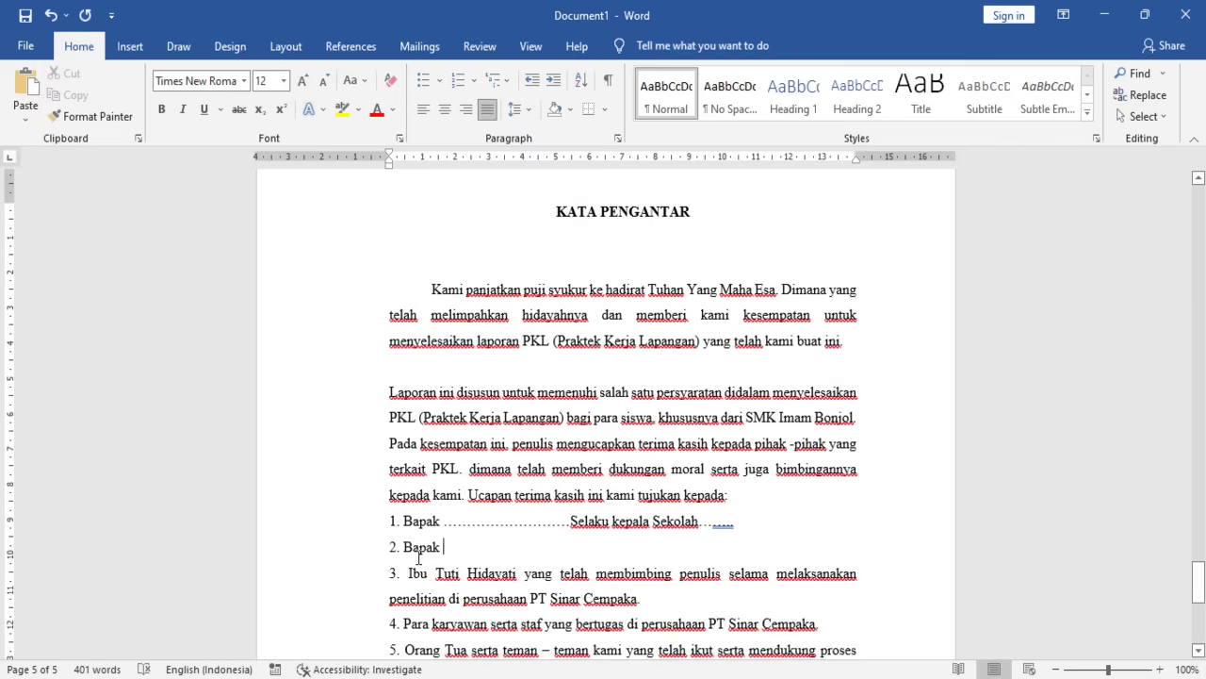
pyautogui.write('.')
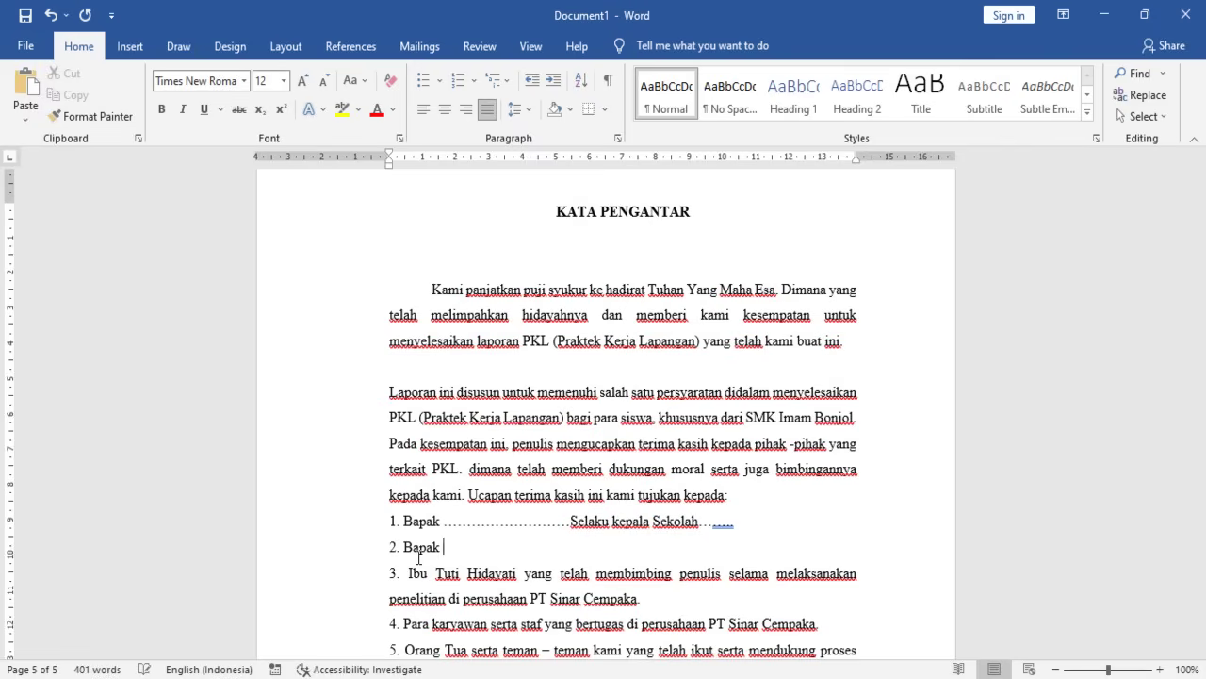
pyautogui.write('................... Slek')
pyautogui.press('BackSpace')
pyautogui.press('BackSpace')
pyautogui.press('BackSpace')
pyautogui.write('ael')
pyautogui.press('BackSpace')
pyautogui.press('BackSpace')
pyautogui.write('laku Pim')
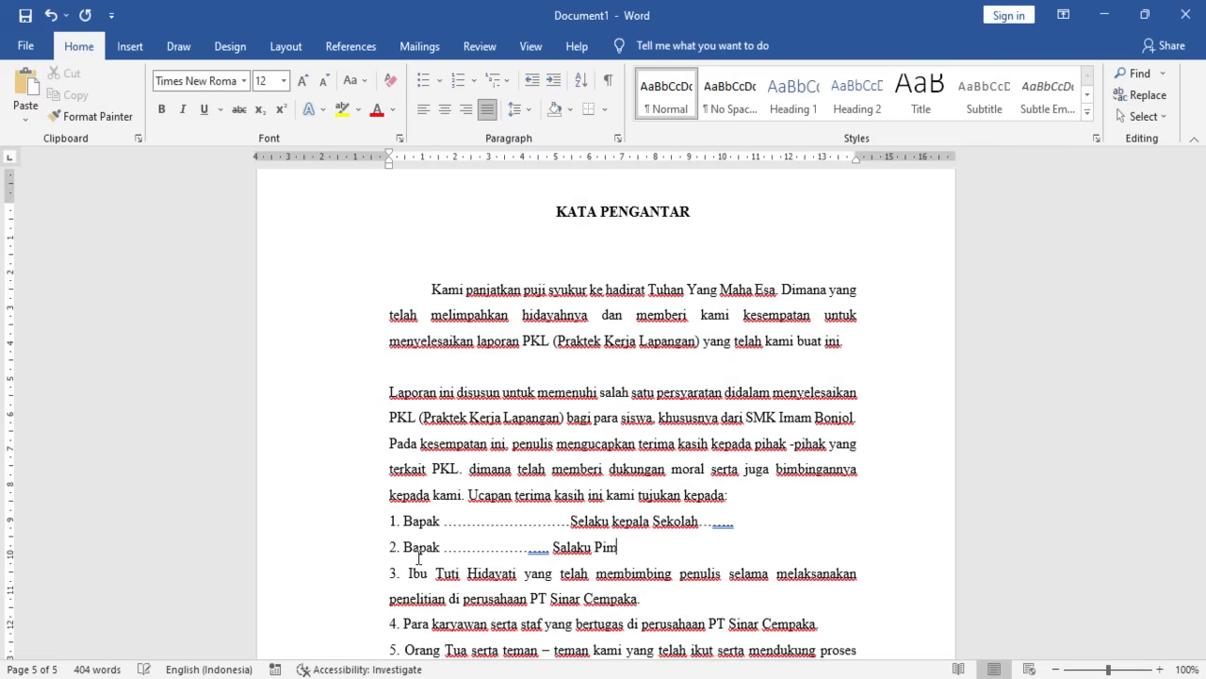
pyautogui.write('pinana')
pyautogui.press('BackSpace')
pyautogui.write('PT …………')
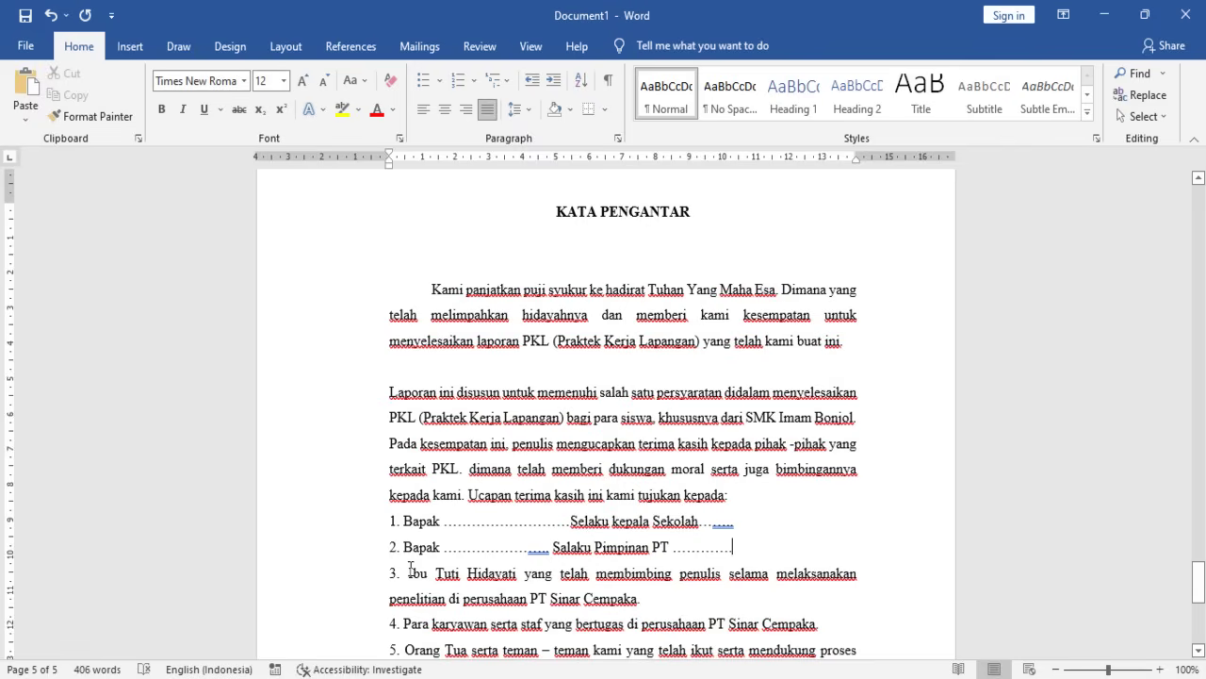
# - Rewrite item 3 to begin 'Bapak/ibu ........ sebagai Guru Pembimbing'
pyautogui.moveTo(408, 572); pyautogui.dragTo(659, 603)
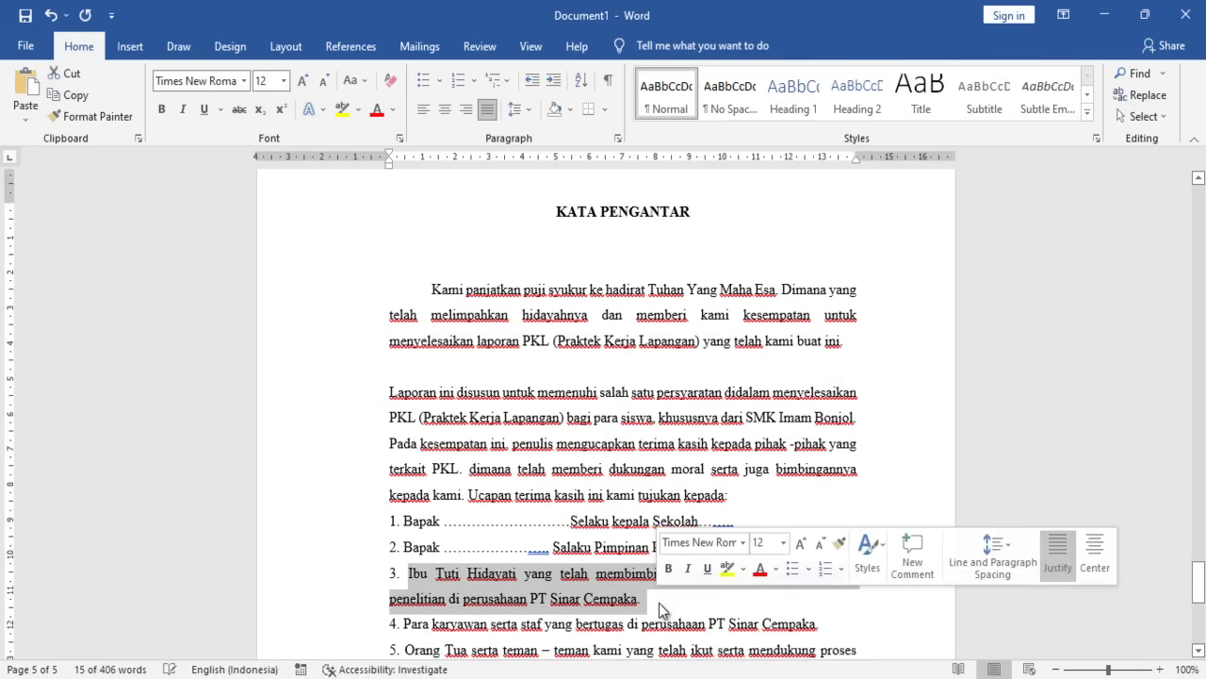
pyautogui.press('BackSpace')
pyautogui.write('pemi')
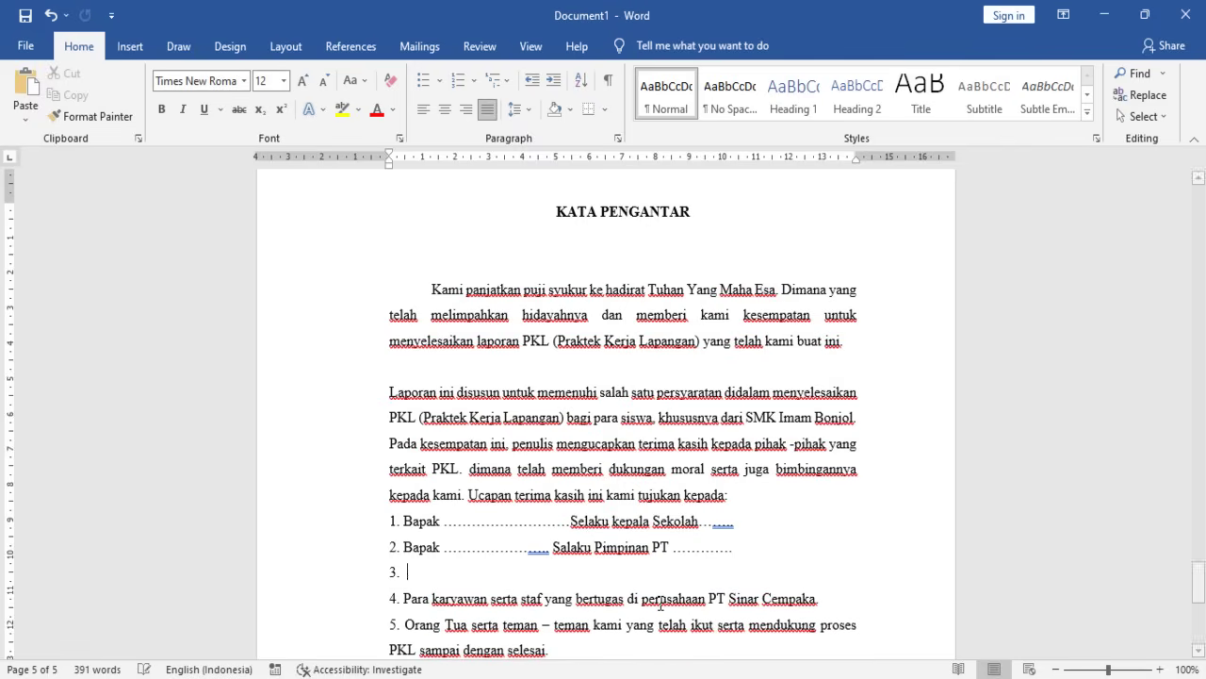
pyautogui.press('BackSpace')
pyautogui.press('BackSpace')
pyautogui.press('BackSpace')
pyautogui.press('BackSpace')
pyautogui.write('Gu')
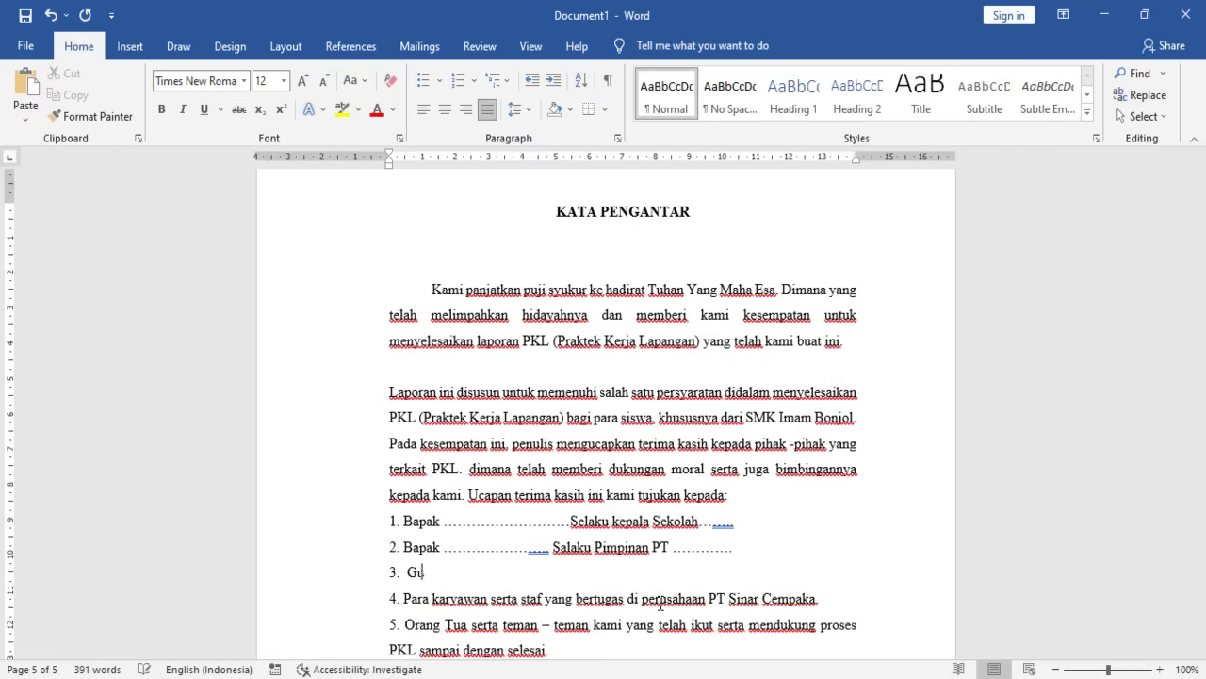
pyautogui.write('ru Pembimbing')
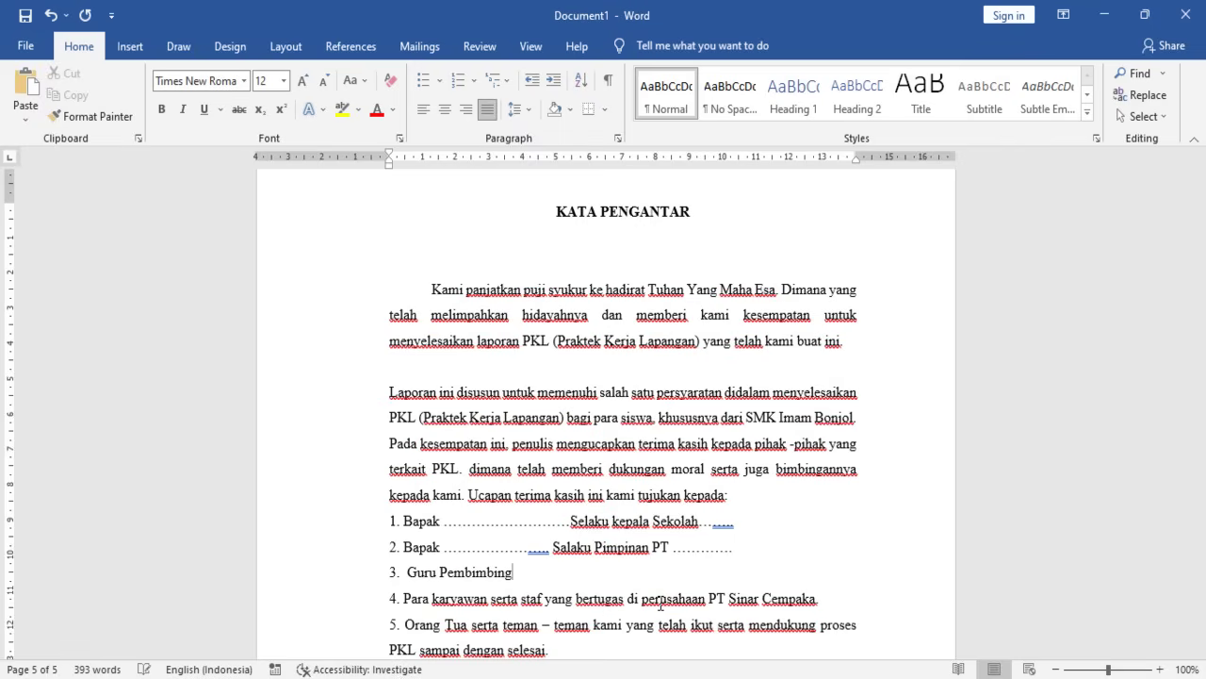
pyautogui.write(' ................')
pyautogui.press('Left')
pyautogui.write('Bpak')
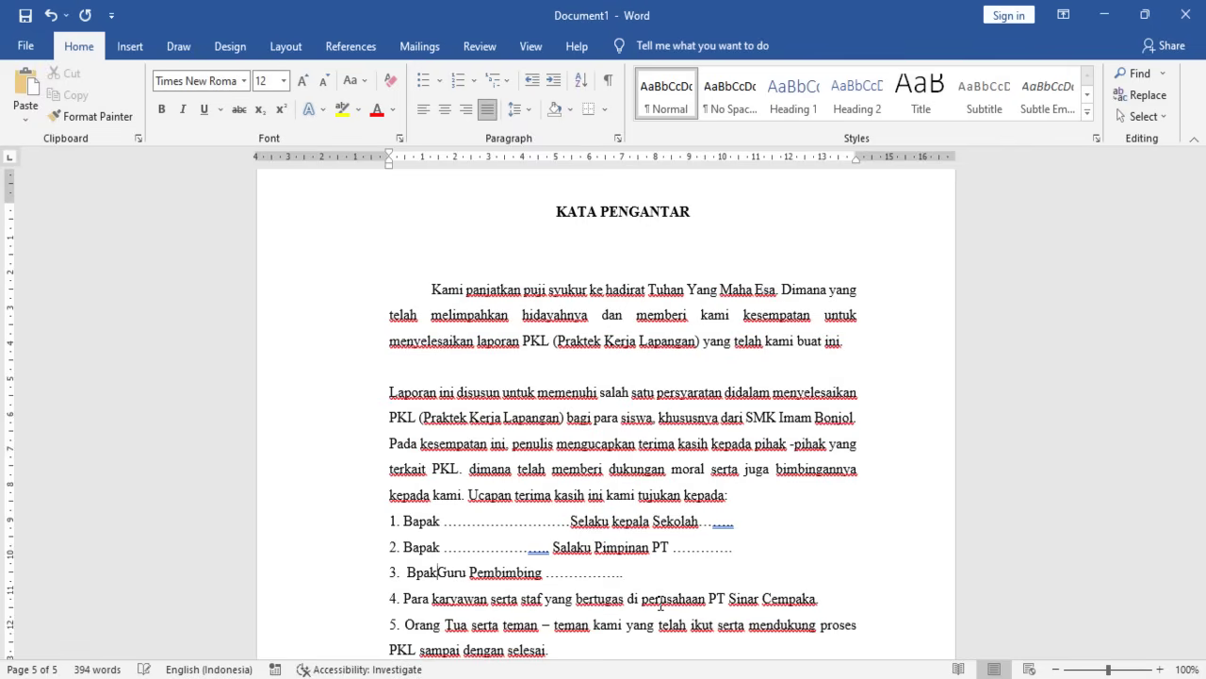
pyautogui.press('BackSpace')
pyautogui.press('BackSpace')
pyautogui.press('BackSpace')
pyautogui.write('apak')
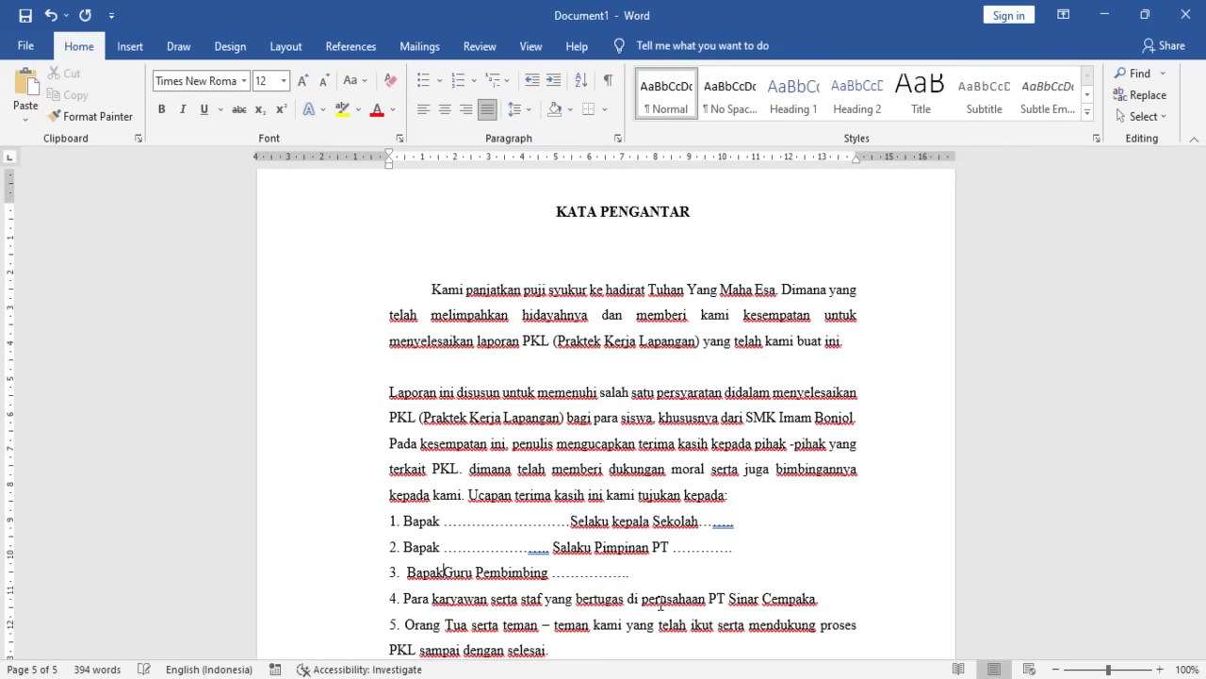
pyautogui.write('/ibu')
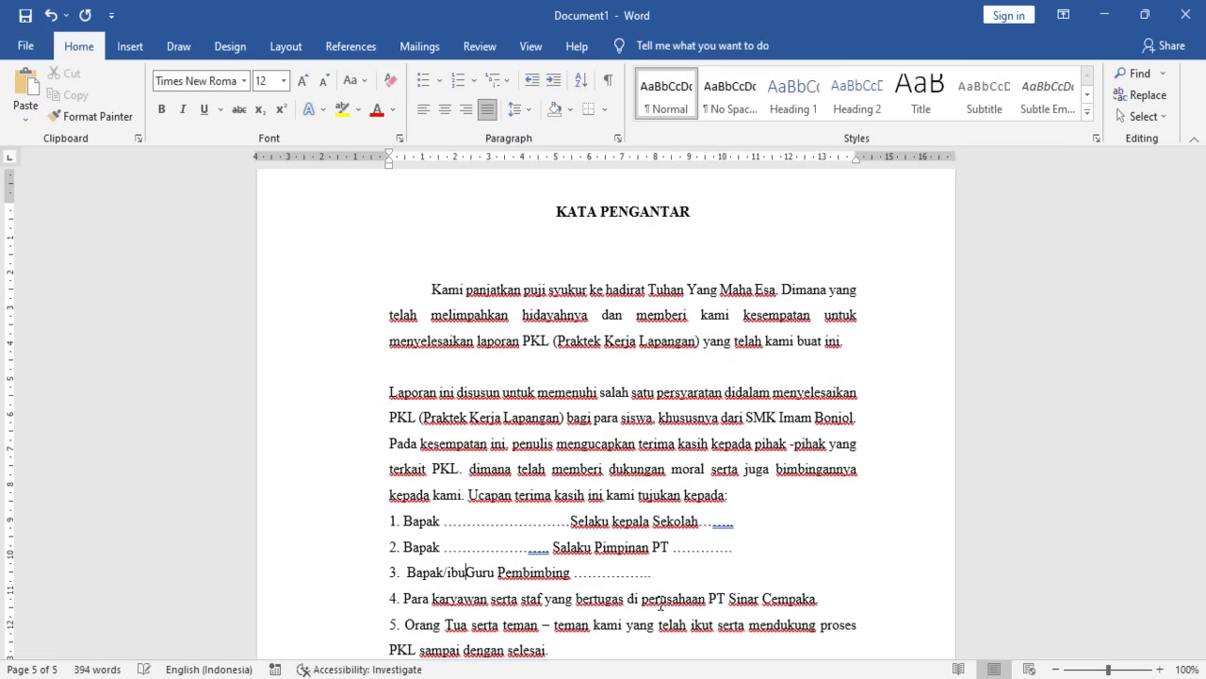
pyautogui.write(' .......')
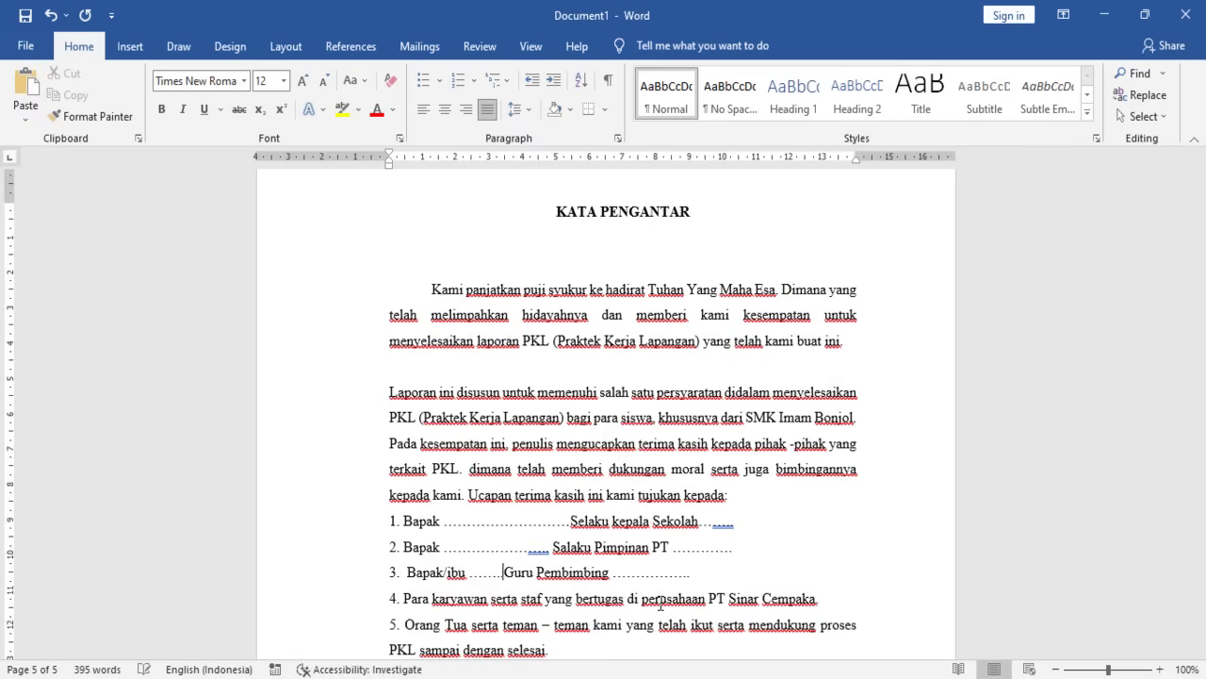
pyautogui.write('. sbaga')
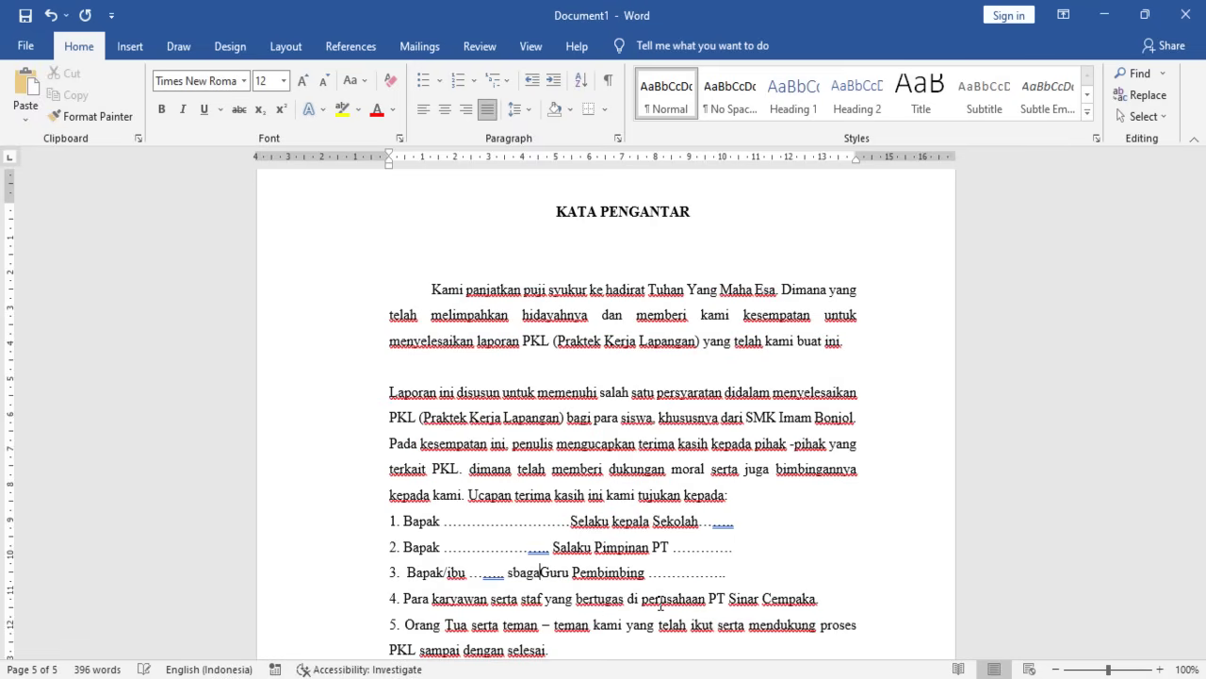
pyautogui.press('BackSpace')
pyautogui.press('BackSpace')
pyautogui.press('BackSpace')
pyautogui.press('BackSpace')
pyautogui.write('ebagai')
# - Replace the dots after Pembimbing with 'yang telah memberi bimbingan dalam pelaksanaan PKl dan pembuatana laporan PKL'
pyautogui.press('Right')
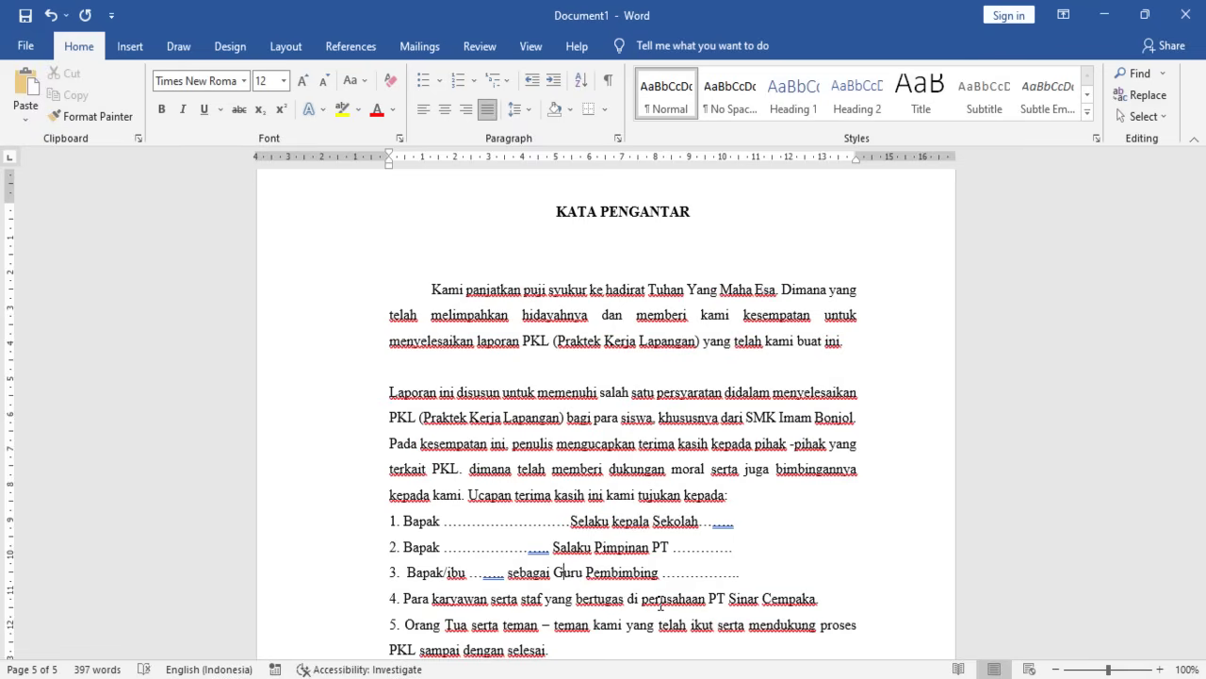
pyautogui.press('Right')
pyautogui.press('Right')
pyautogui.press('Right')
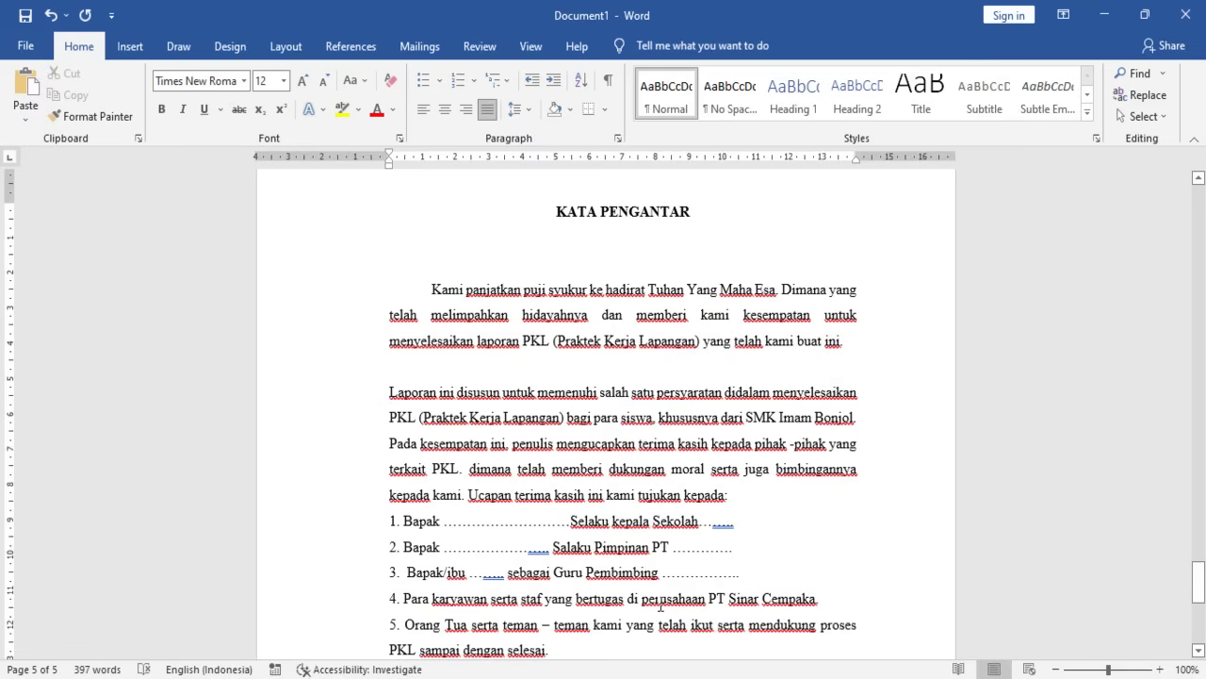
pyautogui.press('Right')
pyautogui.hotkey('ctrl', 'Delete')
pyautogui.write('yang telah')
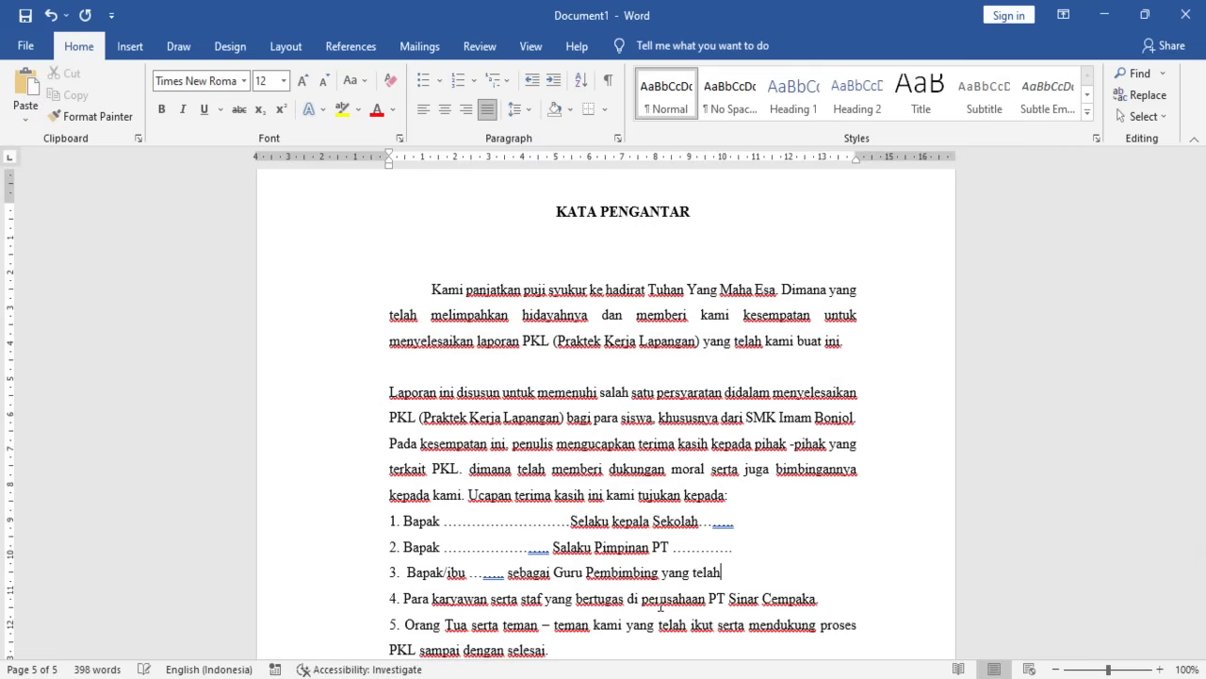
pyautogui.write(' memberi')
pyautogui.press('BackSpace')
pyautogui.press('BackSpace')
pyautogui.press('BackSpace')
pyautogui.press('BackSpace')
pyautogui.press('BackSpace')
pyautogui.press('BackSpace')
pyautogui.press('BackSpace')
pyautogui.write('memberi bimbingan ')
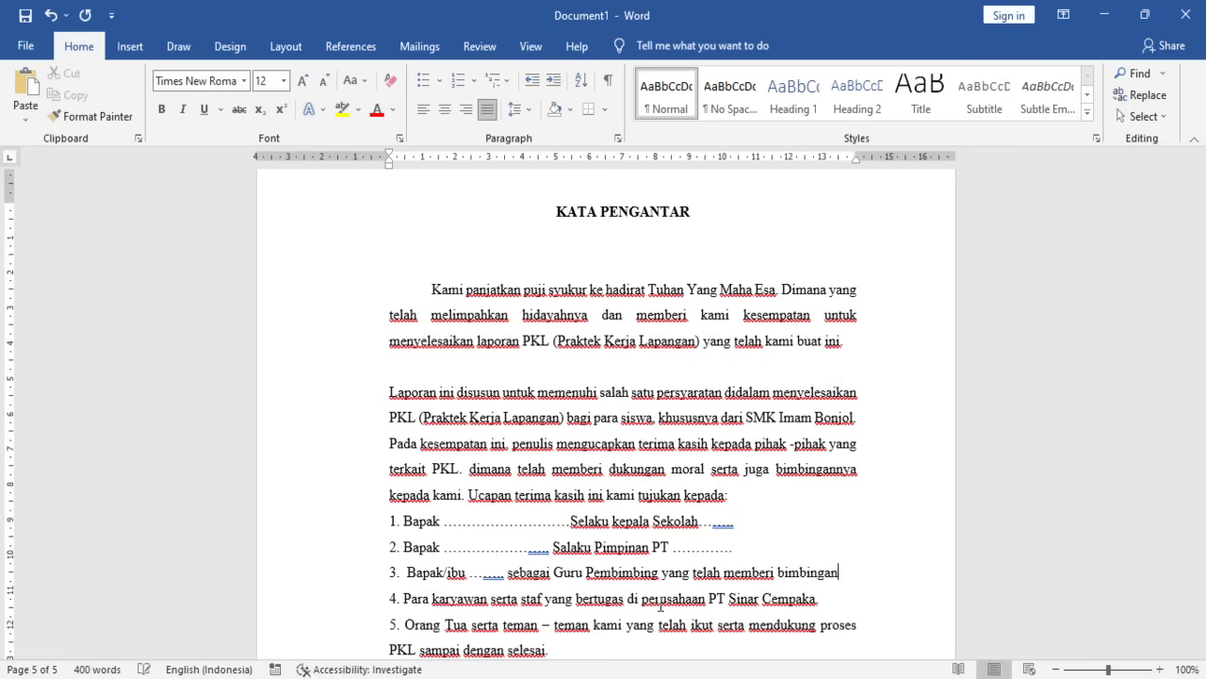
pyautogui.write('dalam ')
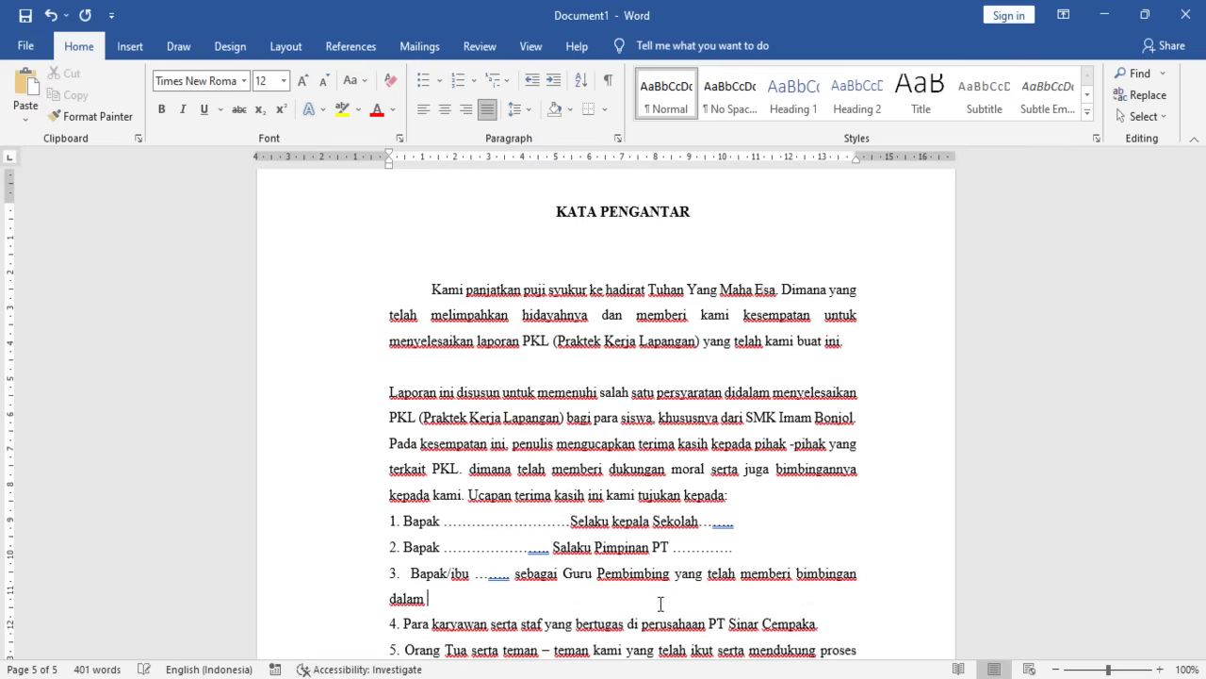
pyautogui.write('pelaksanaan ')
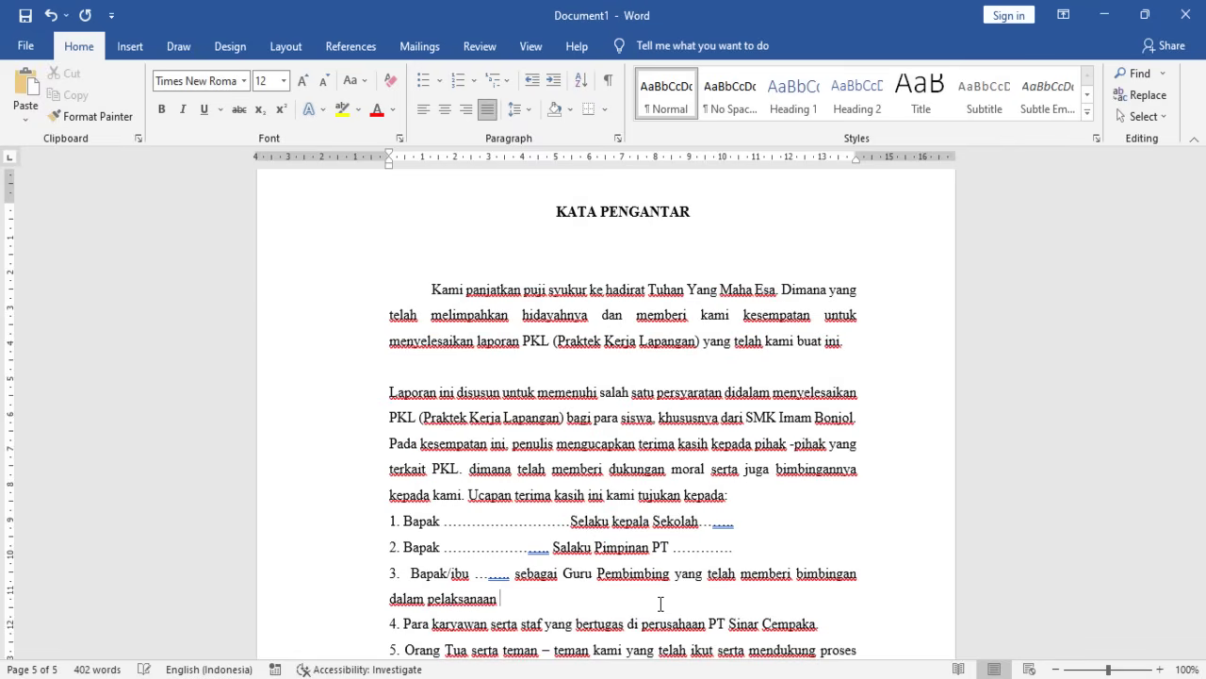
pyautogui.write('PKl dan pembuatana laporan PK')
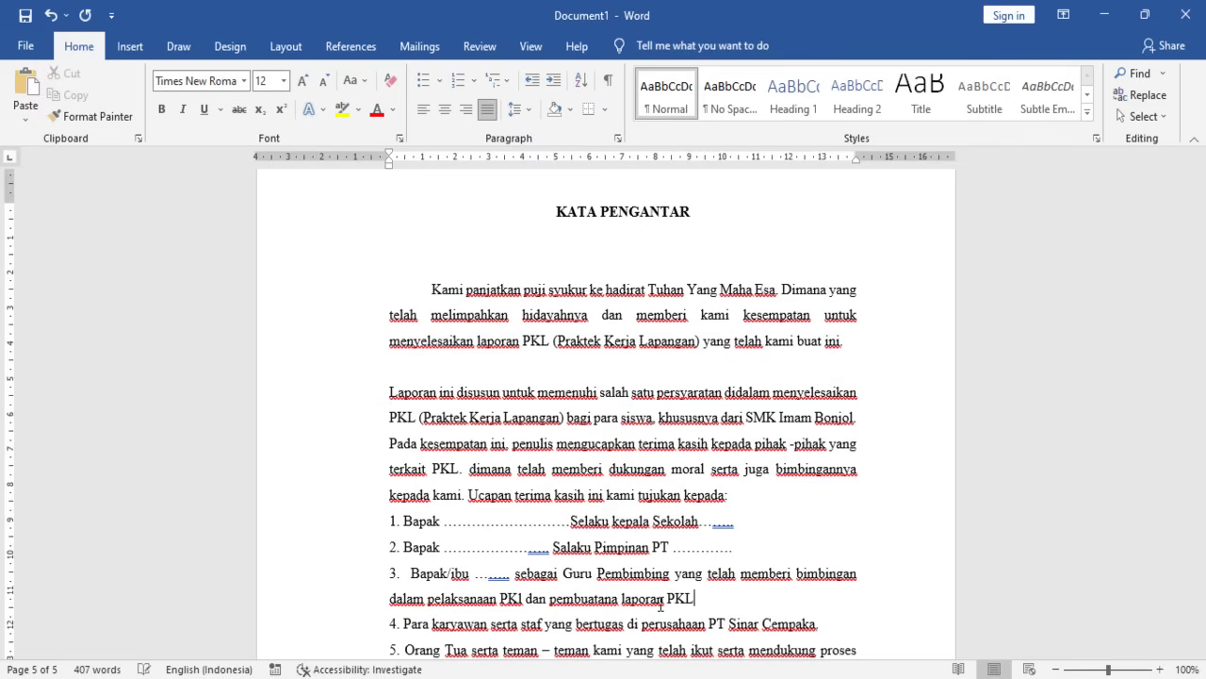
pyautogui.write('L')
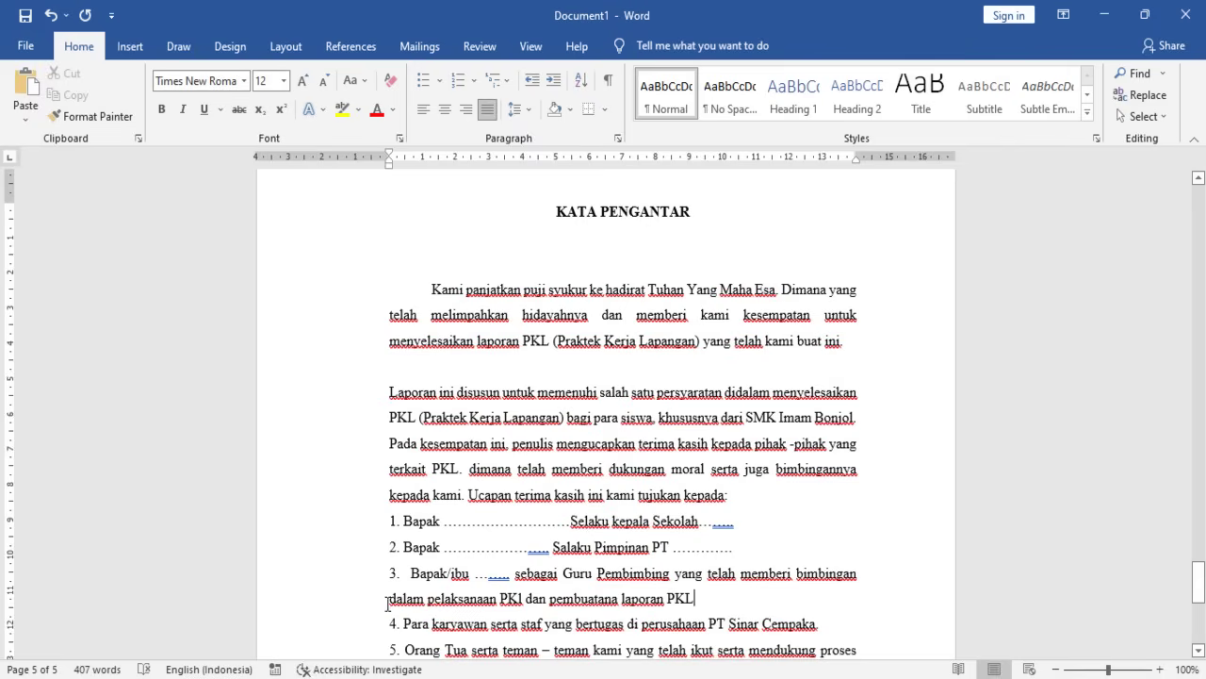
# - Align item 3's wrapped line under its text with the hanging-indent marker
pyautogui.moveTo(390, 164)
pyautogui.mouseDown()
pyautogui.moveTo(433, 166)
pyautogui.moveTo(383, 166)
pyautogui.moveTo(412, 159)
pyautogui.mouseUp()
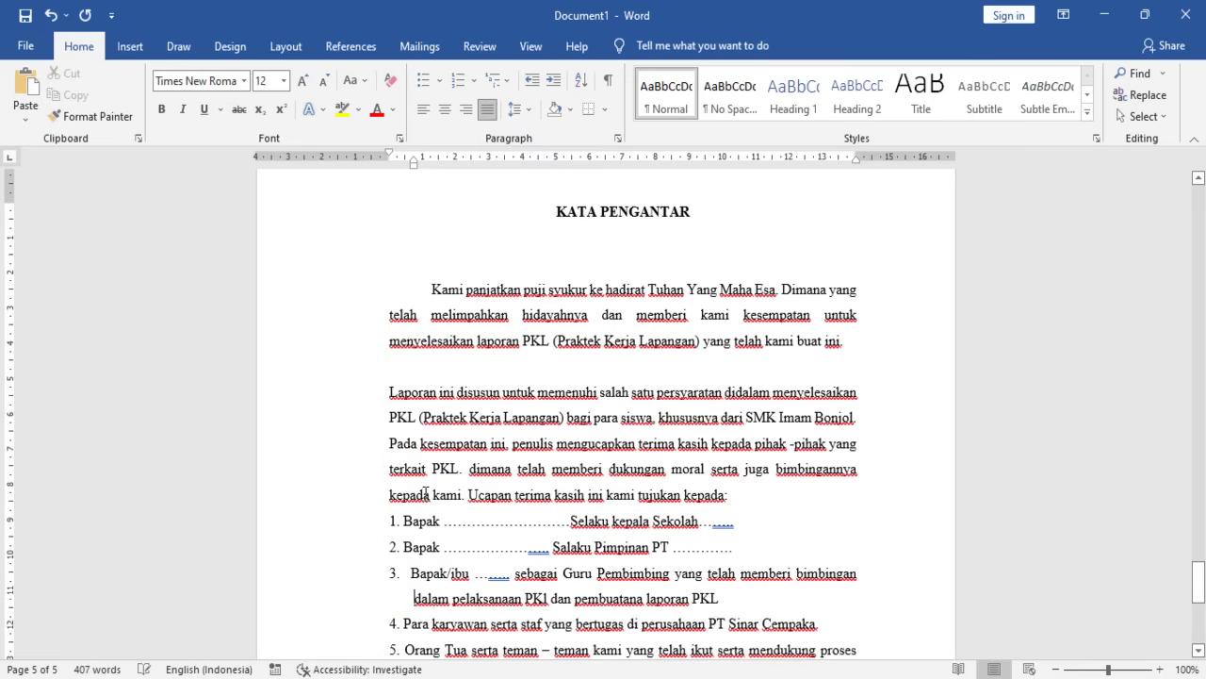
pyautogui.click(408, 554)
pyautogui.press('Down')
pyautogui.press('Up')
pyautogui.press('Up')
pyautogui.press('Down')
pyautogui.press('Down')
pyautogui.press('Up')
pyautogui.press('Down')
pyautogui.click(749, 553)
pyautogui.click(412, 571)
pyautogui.click(408, 554)
# - Move the 'Para karyawan' text onto its own line
pyautogui.scroll(-3, 409, 565)
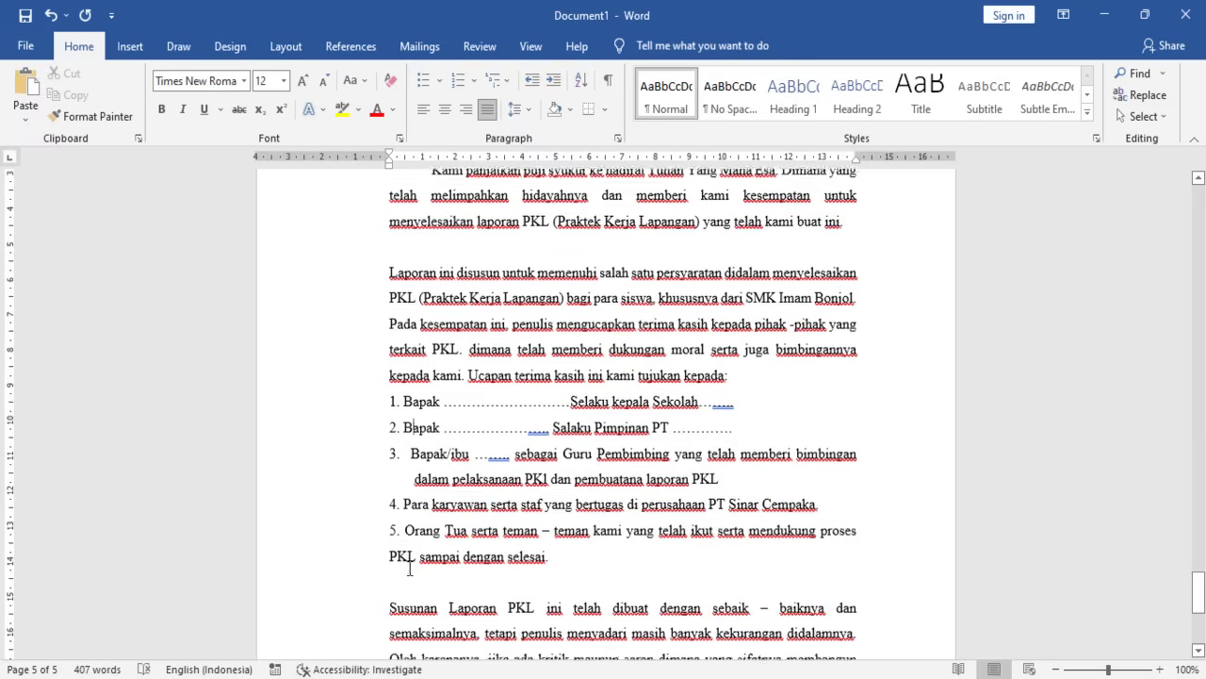
pyautogui.moveTo(404, 487); pyautogui.dragTo(527, 524)
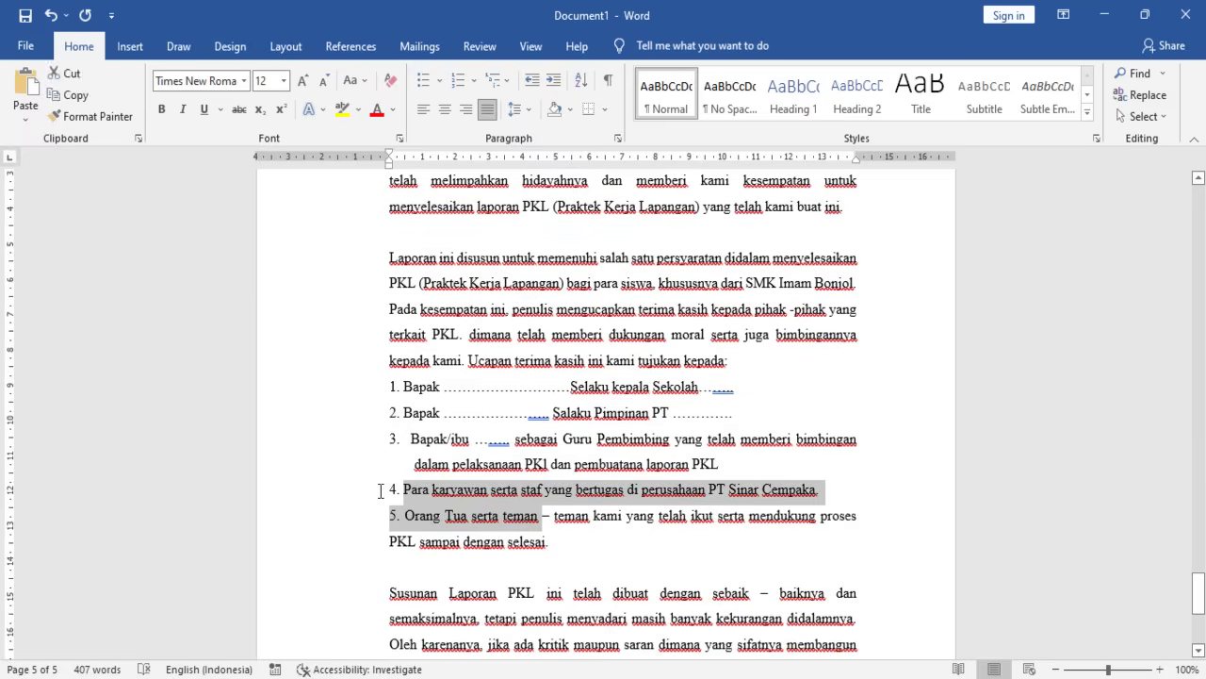
pyautogui.click(416, 489)
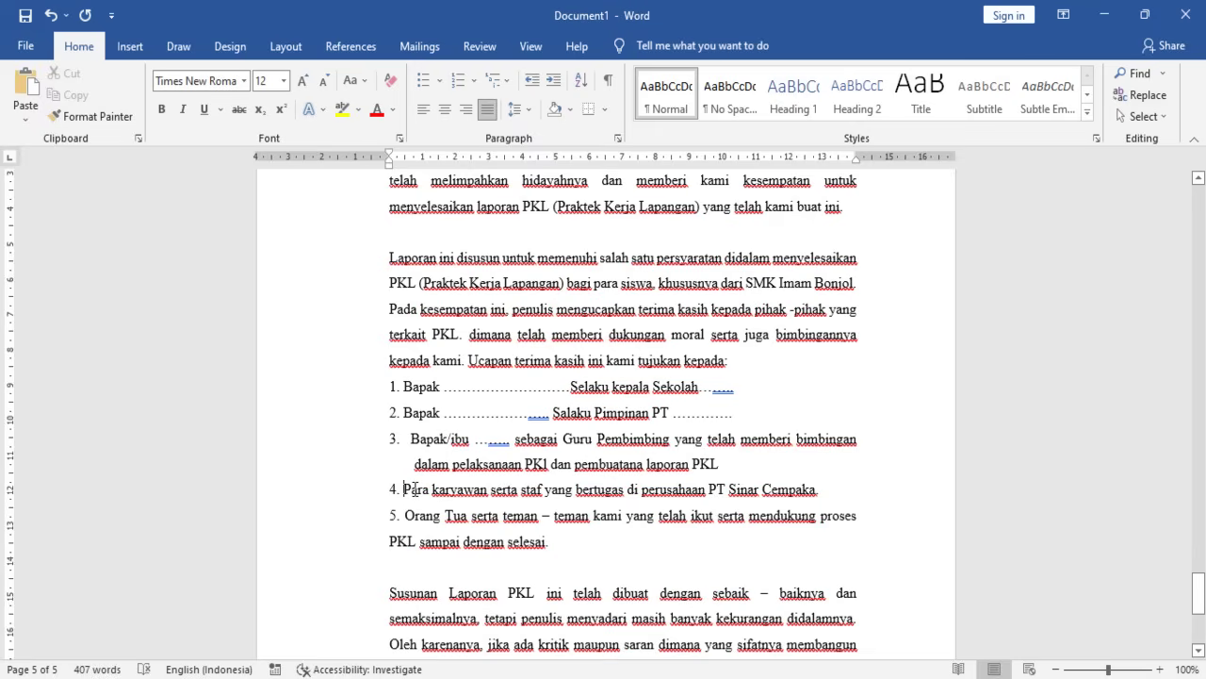
pyautogui.press('Return')
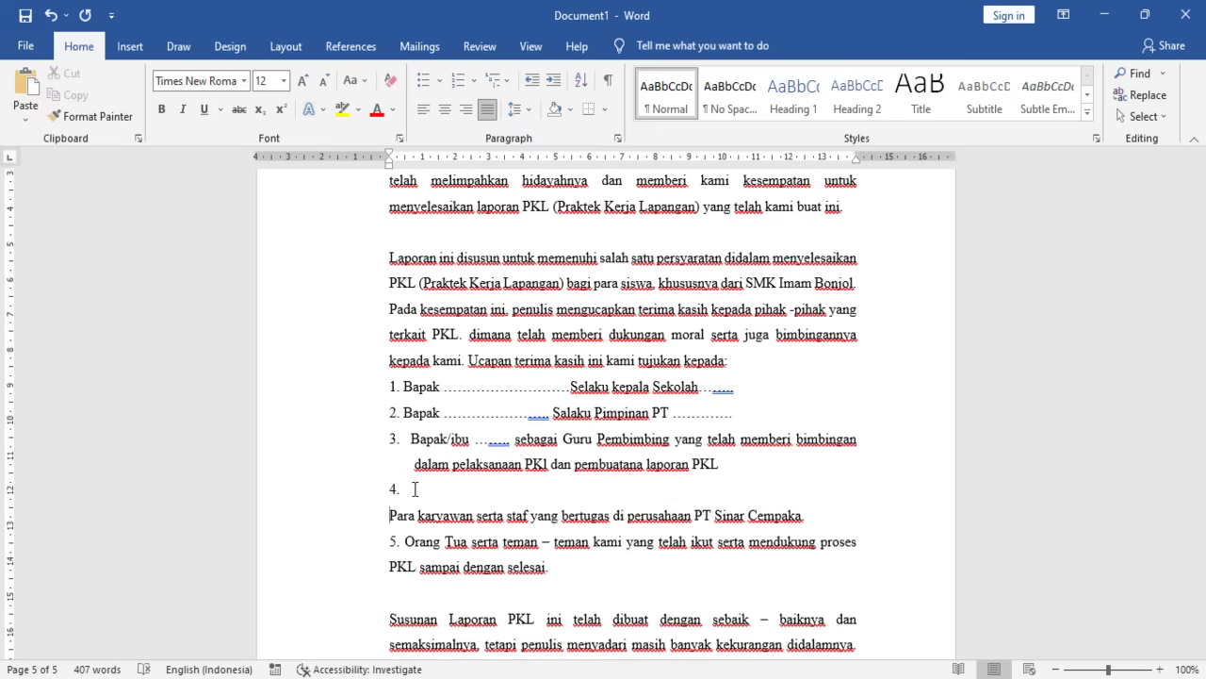
# - Replace the manual numbers on items 1–3 with Word's automatic numbering
pyautogui.click(410, 396)
pyautogui.press('BackSpace')
pyautogui.press('BackSpace')
pyautogui.press('BackSpace')
pyautogui.write('1.')
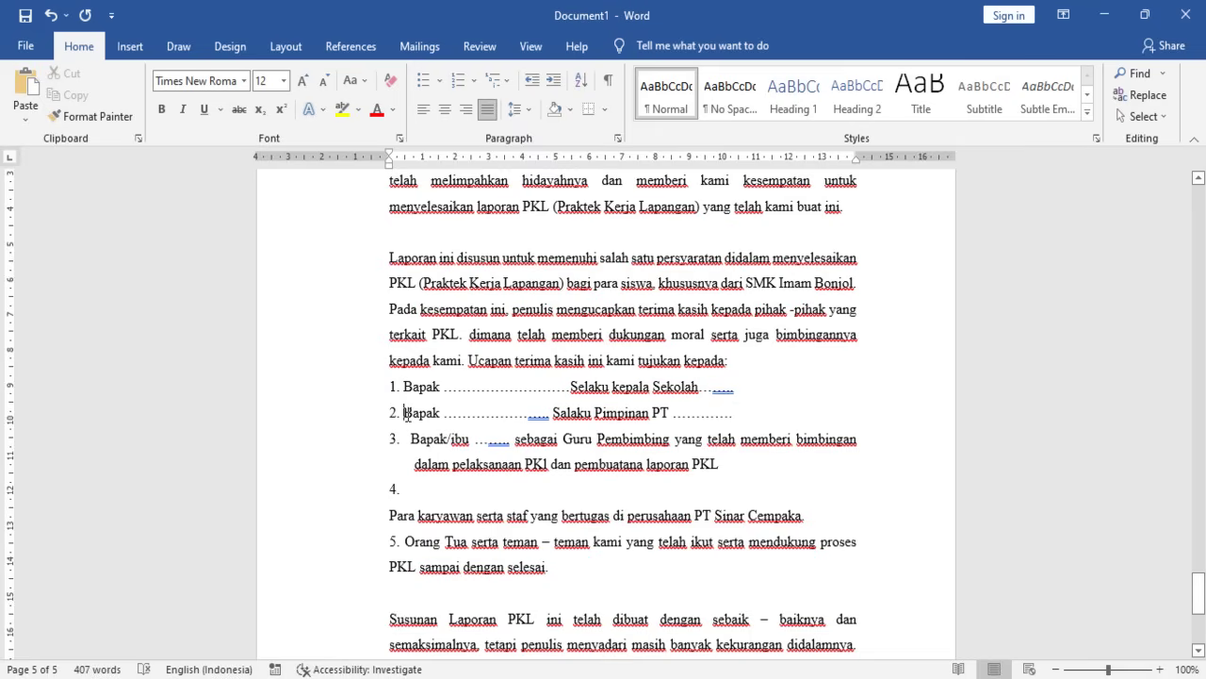
pyautogui.press('BackSpace')
pyautogui.press('BackSpace')
pyautogui.press('BackSpace')
pyautogui.press('BackSpace')
pyautogui.press('Return')
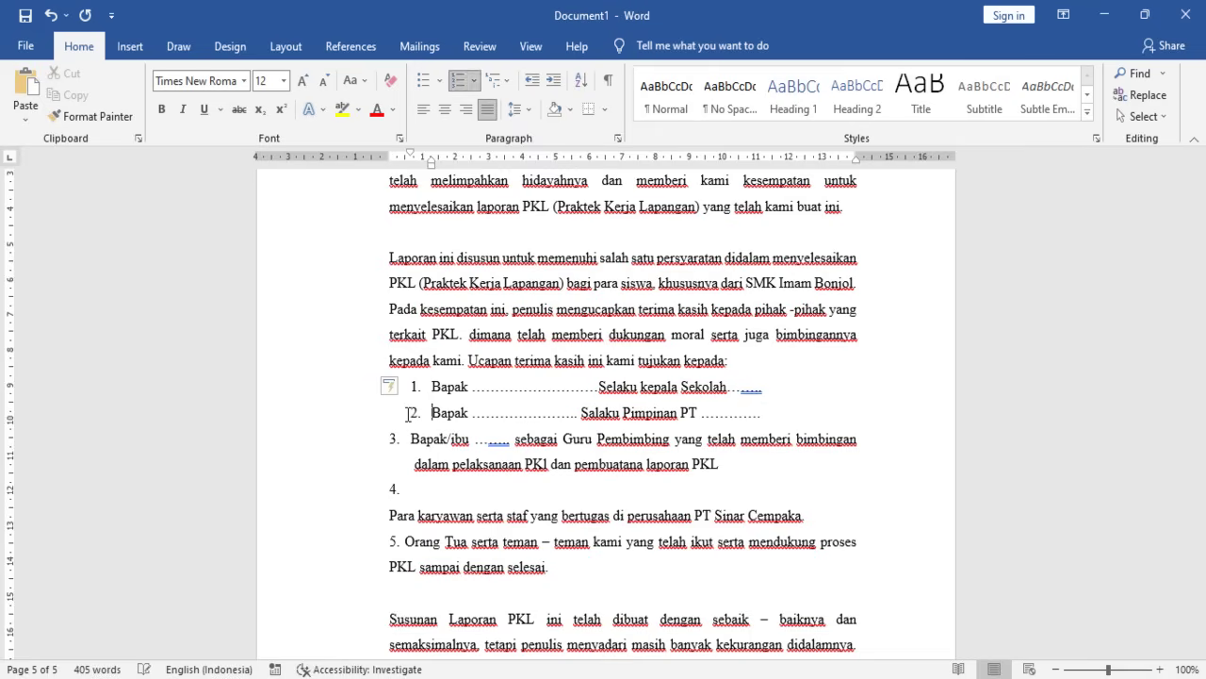
pyautogui.press('Home')
pyautogui.press('BackSpace')
pyautogui.press('BackSpace')
pyautogui.press('BackSpace')
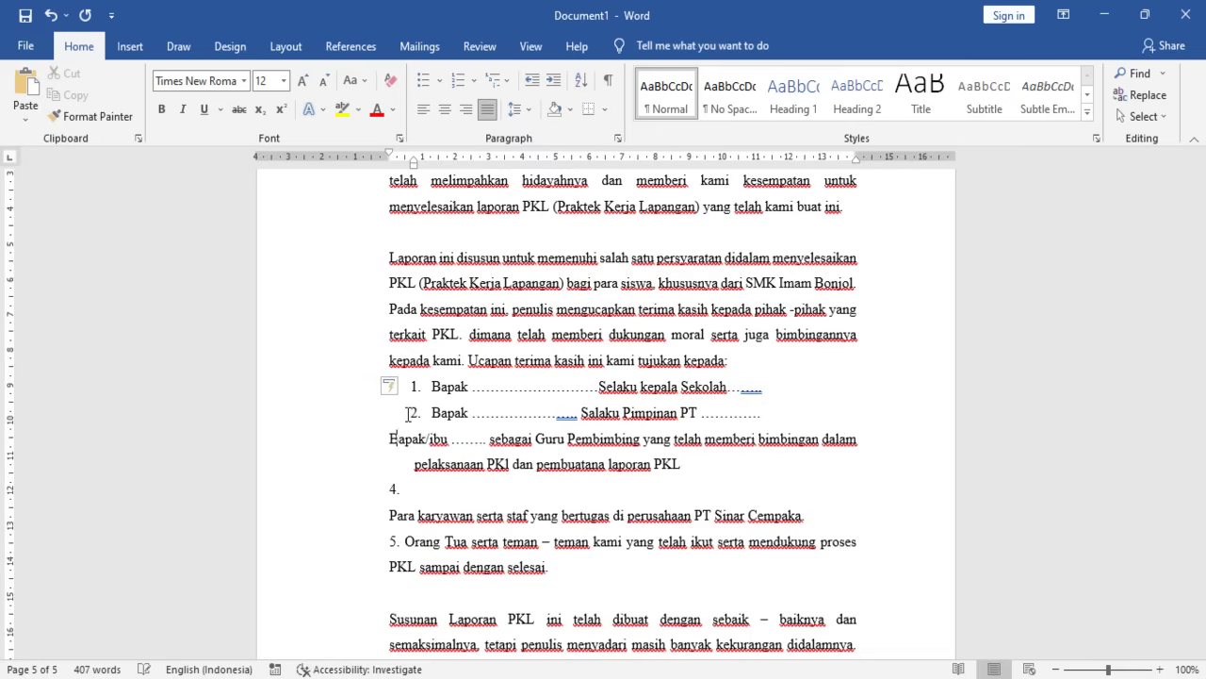
pyautogui.press('BackSpace')
pyautogui.press('Return')
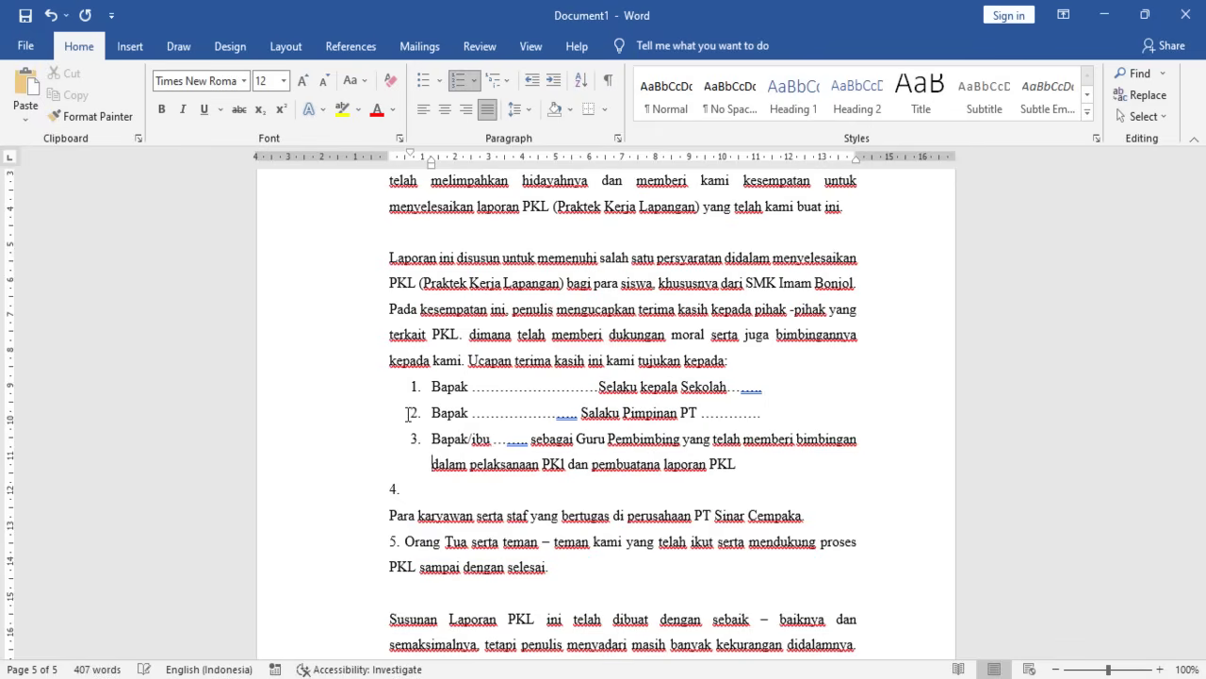
pyautogui.press('Down')
# - Add item 4 'Bapak ..... pembimbing perusahaaan .....' after removing the stray 4. line
pyautogui.press('BackSpace')
pyautogui.press('BackSpace')
pyautogui.press('BackSpace')
pyautogui.press('BackSpace')
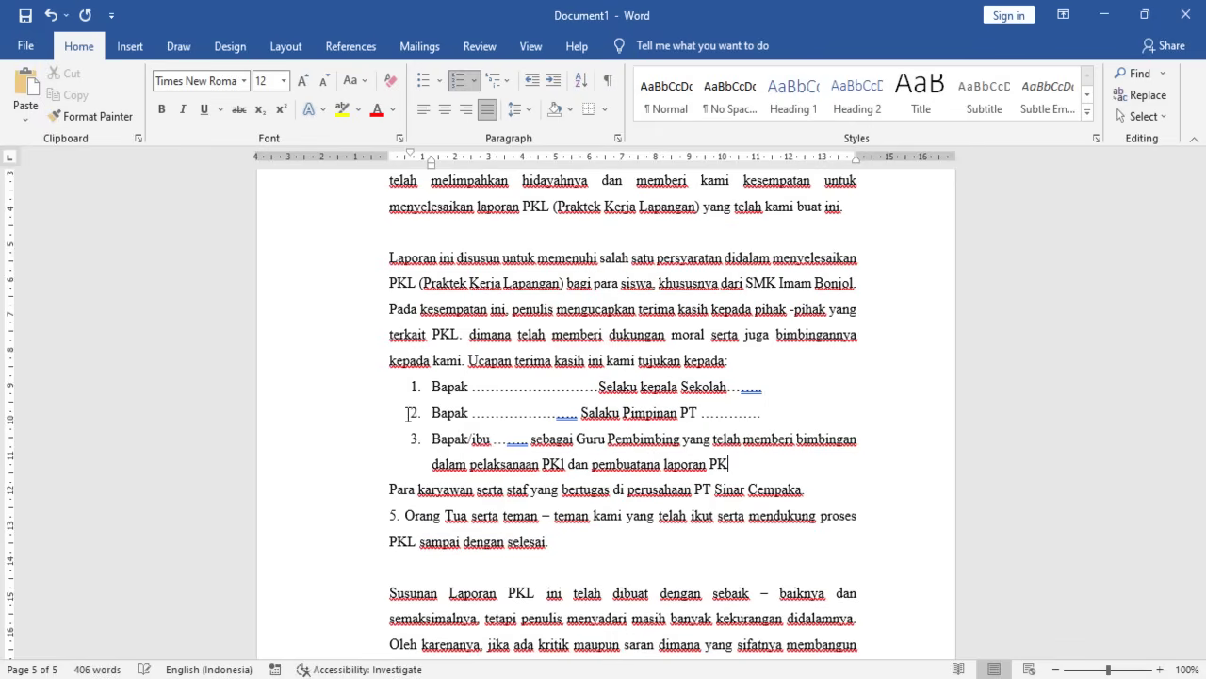
pyautogui.write('L')
pyautogui.press('Return')
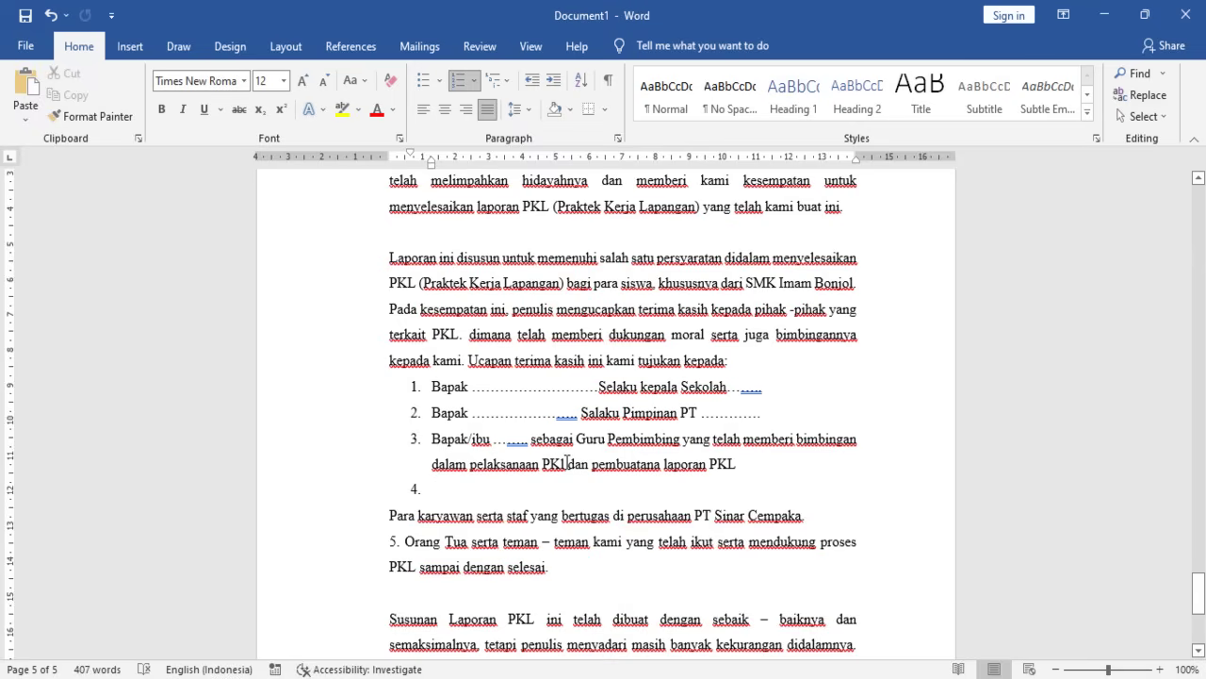
pyautogui.write('Bpak')
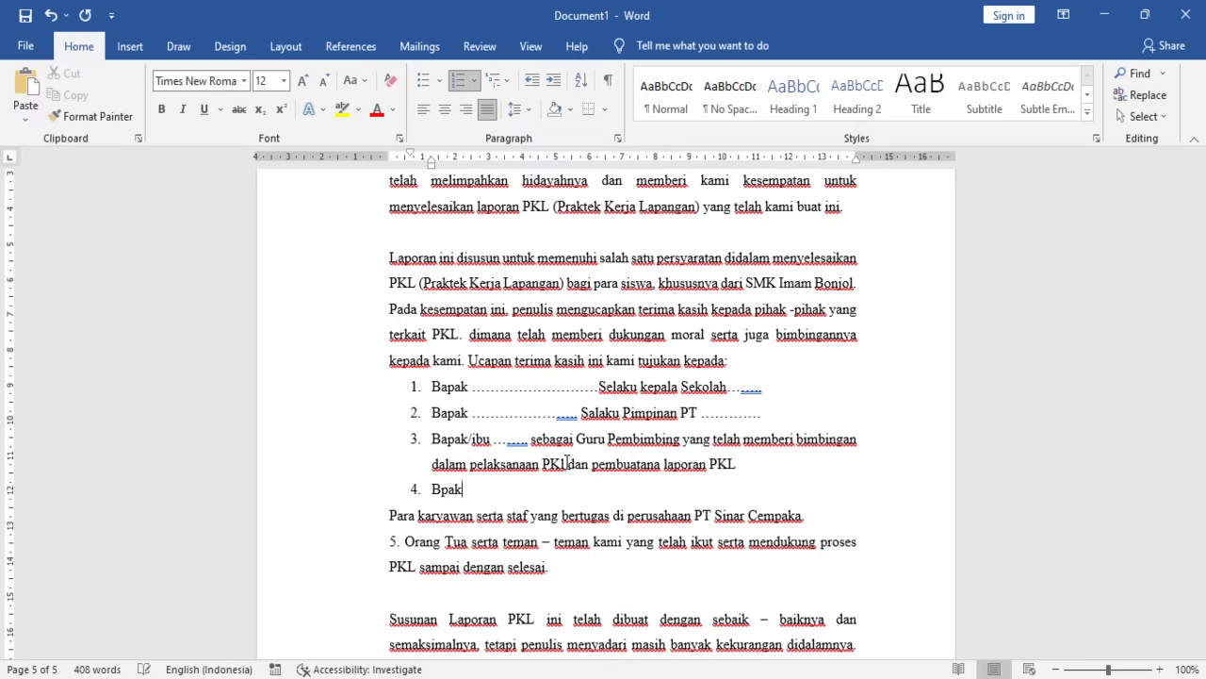
pyautogui.press('BackSpace')
pyautogui.write('apak ................... pembimbing')
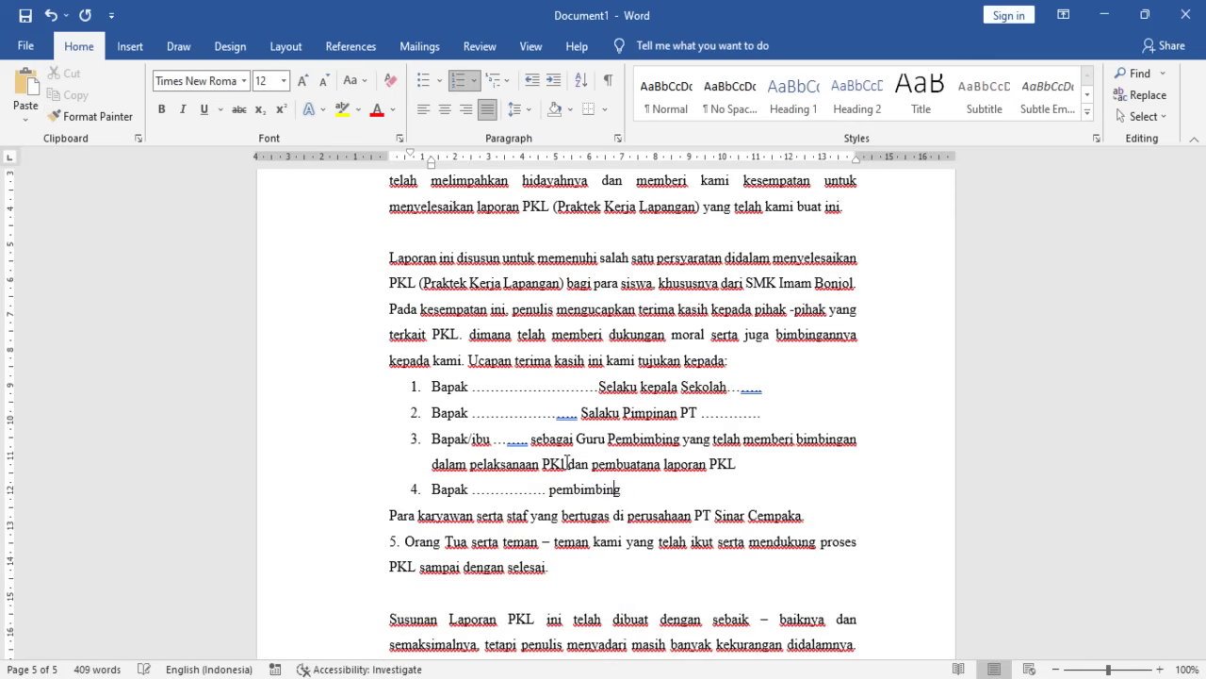
pyautogui.write(' perusahaaan')
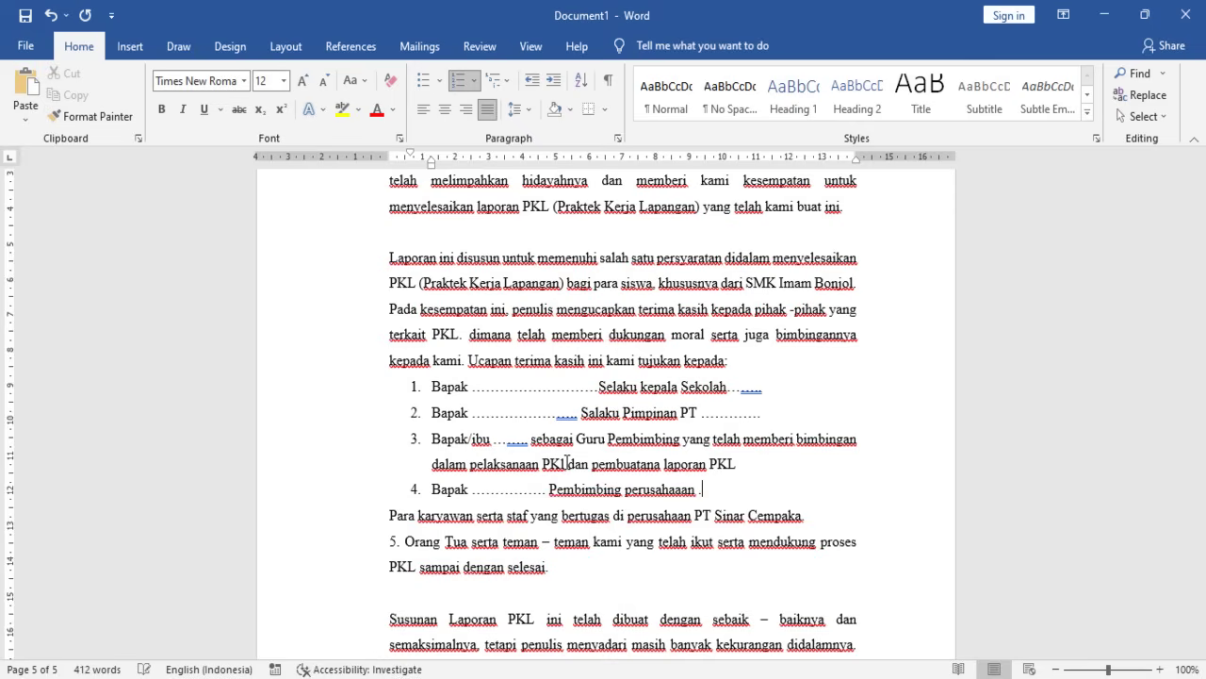
pyautogui.write(' .....................')
# - Add item 5 'Ibu ..... Kepala program keahlian .....' with dot leaders
pyautogui.press('Return')
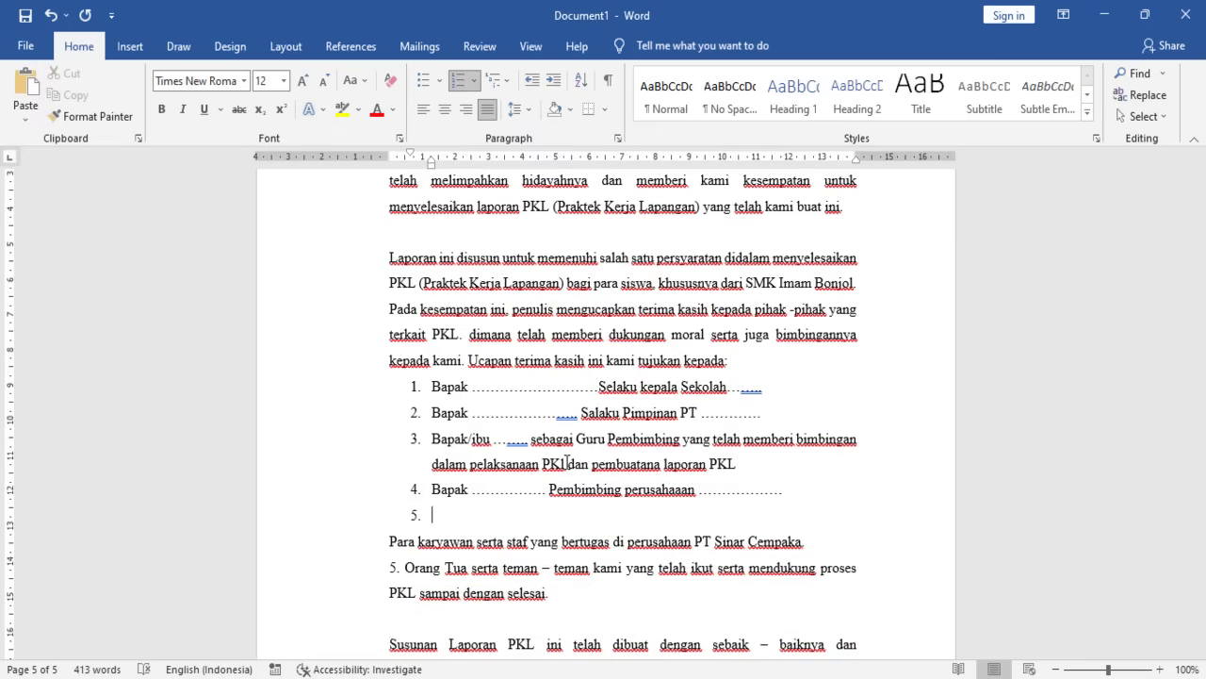
pyautogui.write('Iu')
pyautogui.write('bu')
pyautogui.write(' .......................... Kepla')
pyautogui.press('BackSpace')
pyautogui.press('BackSpace')
pyautogui.write('apa')
pyautogui.press('BackSpace')
pyautogui.press('BackSpace')
pyautogui.write('la p')
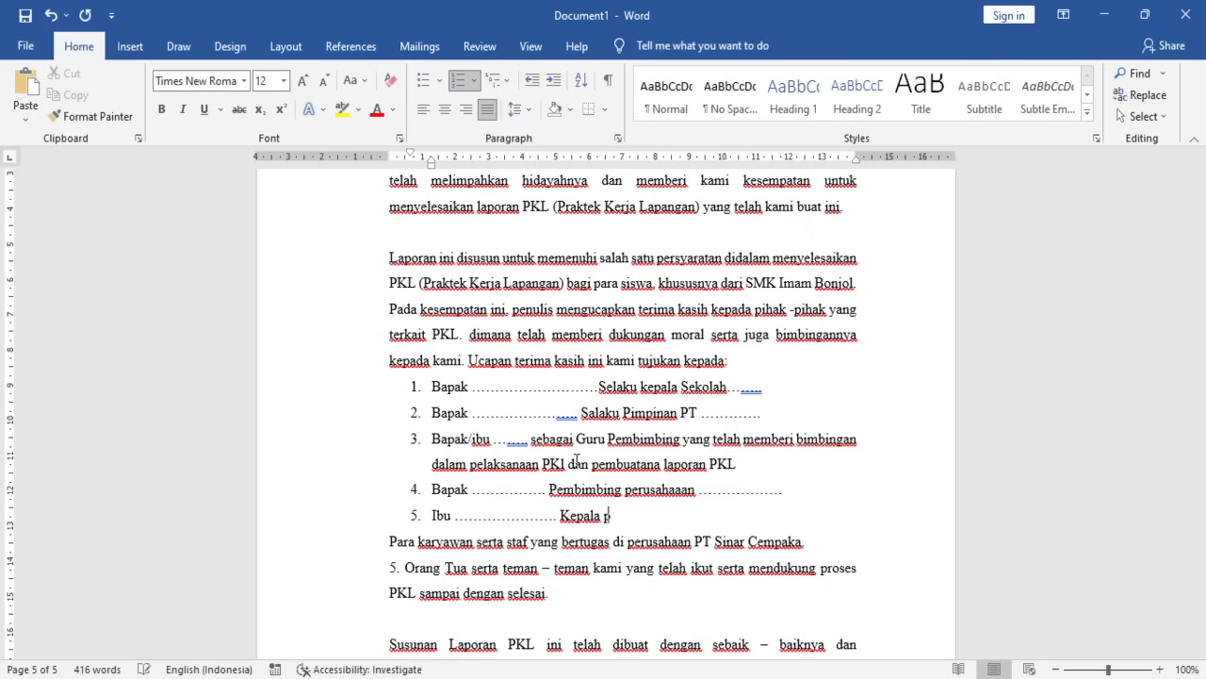
pyautogui.write('rogran')
pyautogui.press('BackSpace')
pyautogui.write('m keahlian ')
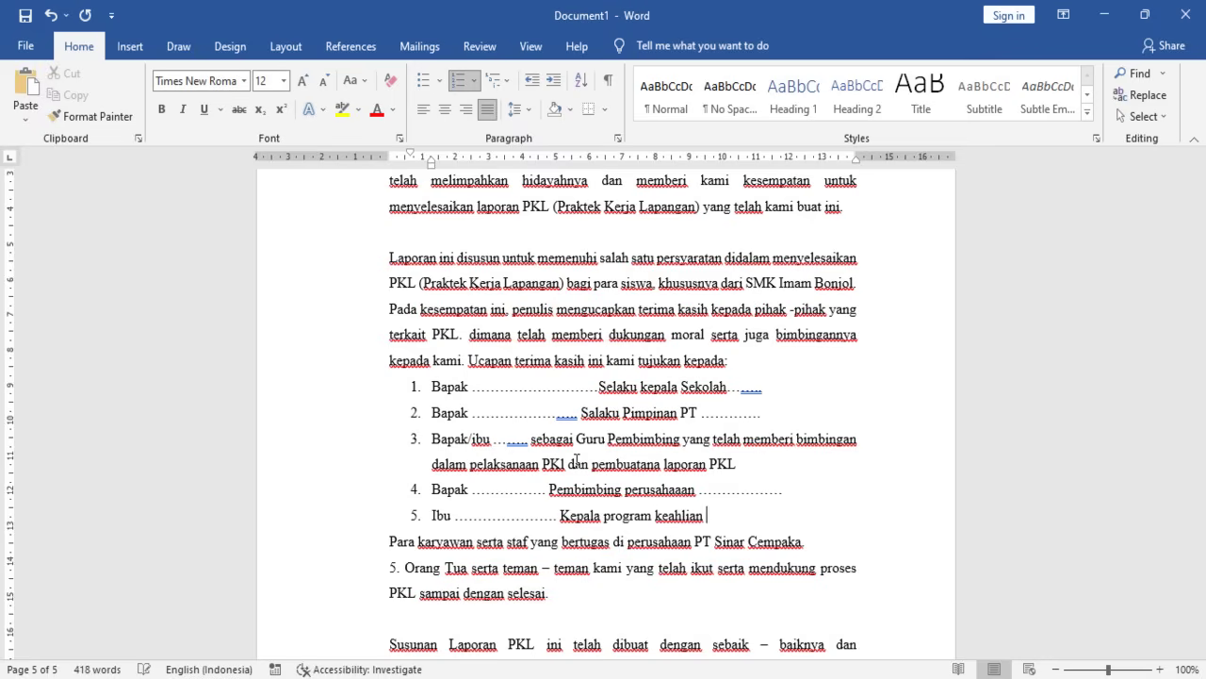
pyautogui.write('----')
pyautogui.press('BackSpace')
pyautogui.press('BackSpace')
pyautogui.press('BackSpace')
pyautogui.press('BackSpace')
pyautogui.write('.........')
# - Start item 6 with 'Bapak ..... sebagai'
pyautogui.press('Return')
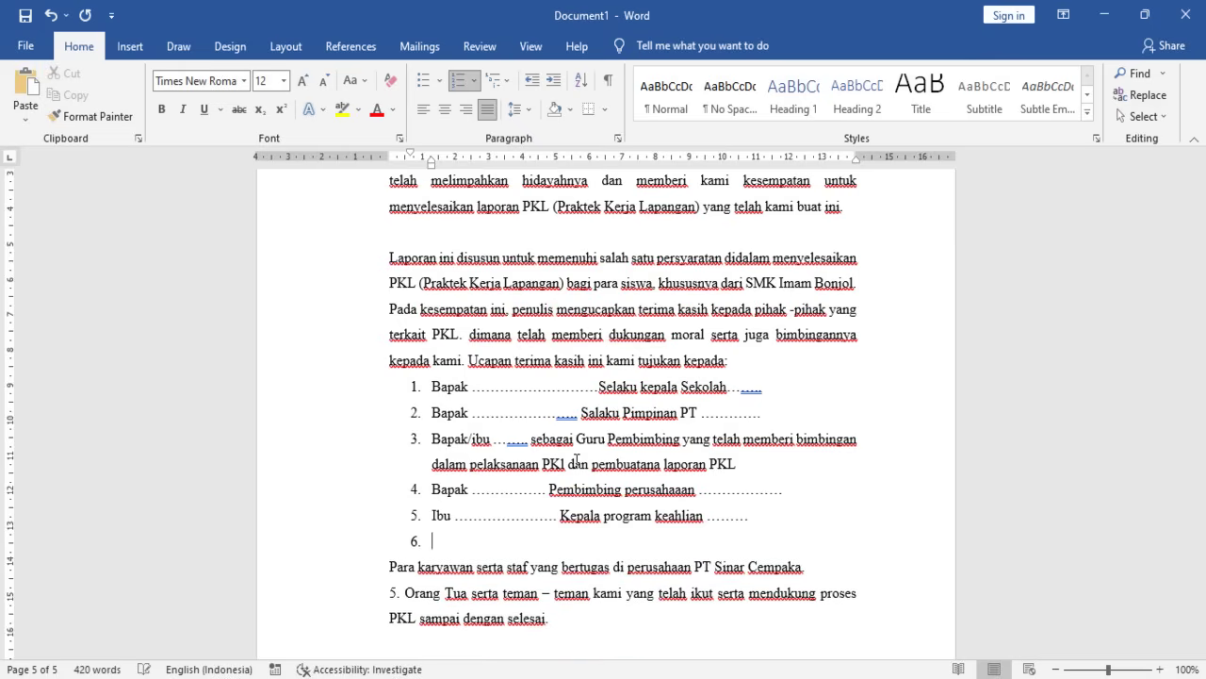
pyautogui.write('Bpakl')
pyautogui.press('BackSpace')
pyautogui.press('BackSpace')
pyautogui.press('BackSpace')
pyautogui.press('BackSpace')
pyautogui.write('apak')
pyautogui.write(' ................. slek')
pyautogui.press('BackSpace')
pyautogui.press('BackSpace')
pyautogui.press('BackSpace')
# - Finish item 6 as 'sebagai Wali kelas ..............'
pyautogui.write('ebaha')
pyautogui.press('BackSpace')
pyautogui.press('BackSpace')
pyautogui.write('gai ')
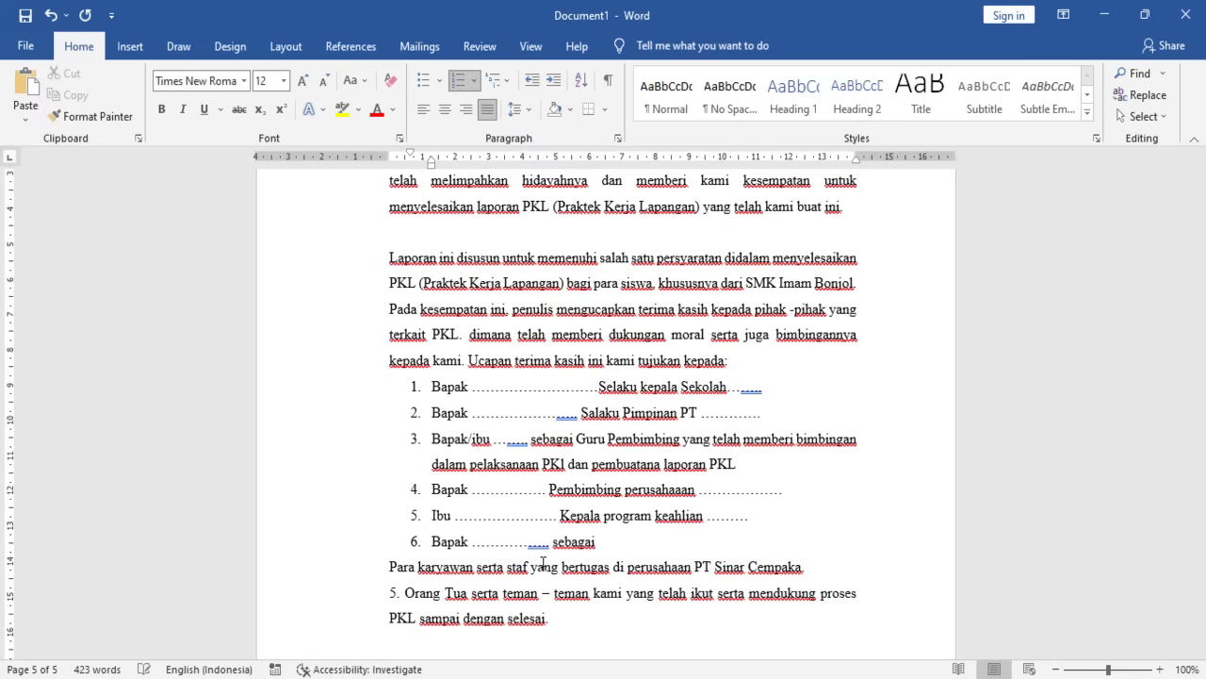
pyautogui.write('Wali ')
pyautogui.write('kelas ………')
pyautogui.write('..............')
pyautogui.press('Return')
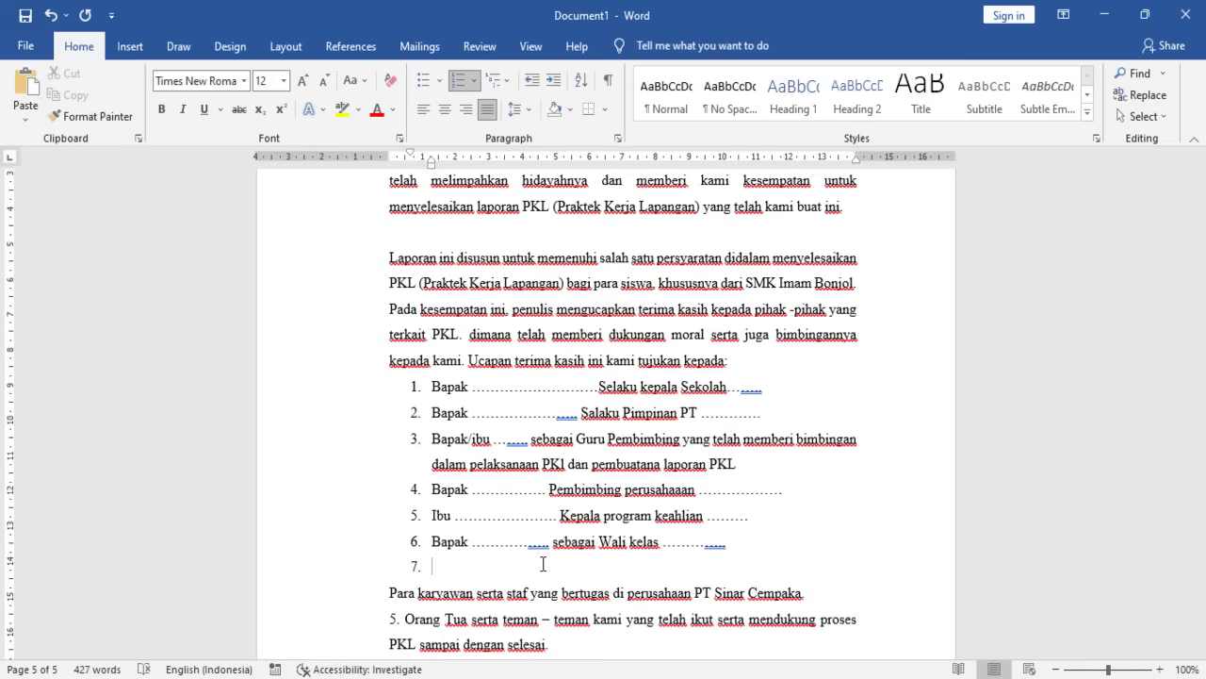
# - Fill item 7 with 'Bapak dan ibu Guru dan staff SMK ..............'
pyautogui.write('Bapak dan ibu guru,')
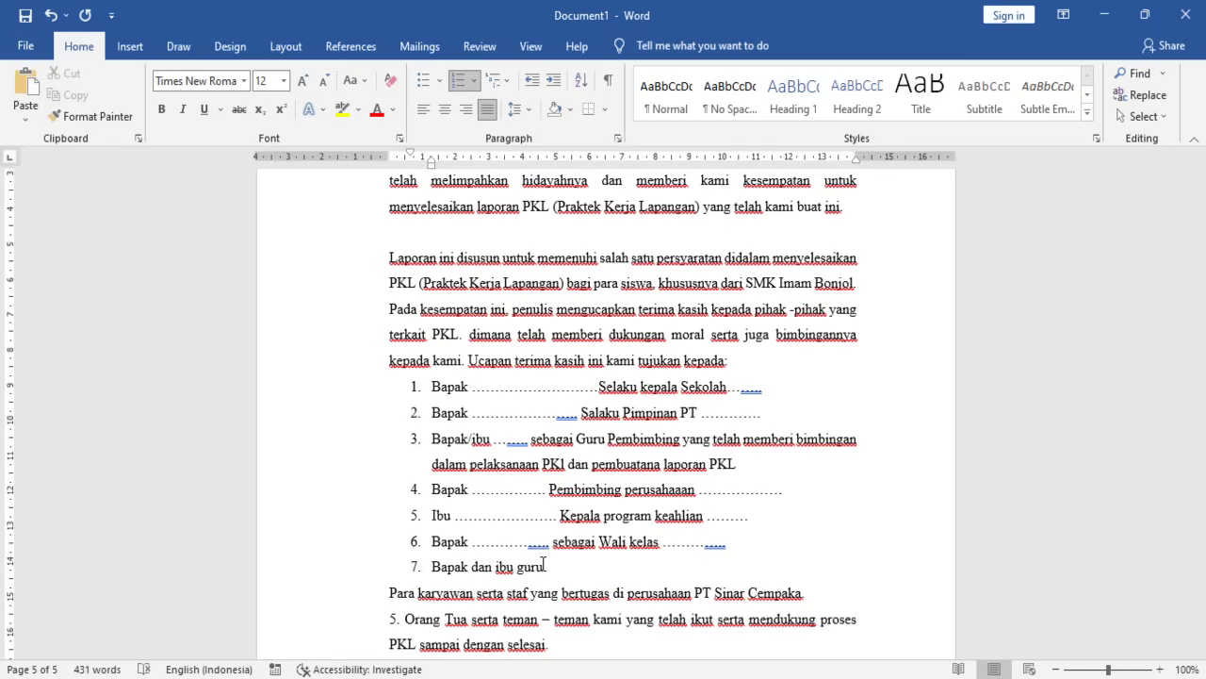
pyautogui.press('BackSpace')
pyautogui.press('BackSpace')
pyautogui.press('BackSpace')
pyautogui.press('BackSpace')
pyautogui.press('BackSpace')
pyautogui.press('BackSpace')
pyautogui.press('BackSpace')
pyautogui.press('BackSpace')
pyautogui.press('BackSpace')
pyautogui.press('BackSpace')
pyautogui.press('BackSpace')
pyautogui.press('BackSpace')
pyautogui.press('BackSpace')
pyautogui.press('BackSpace')
pyautogui.press('BackSpace')
pyautogui.press('BackSpace')
pyautogui.write('u dan sa')
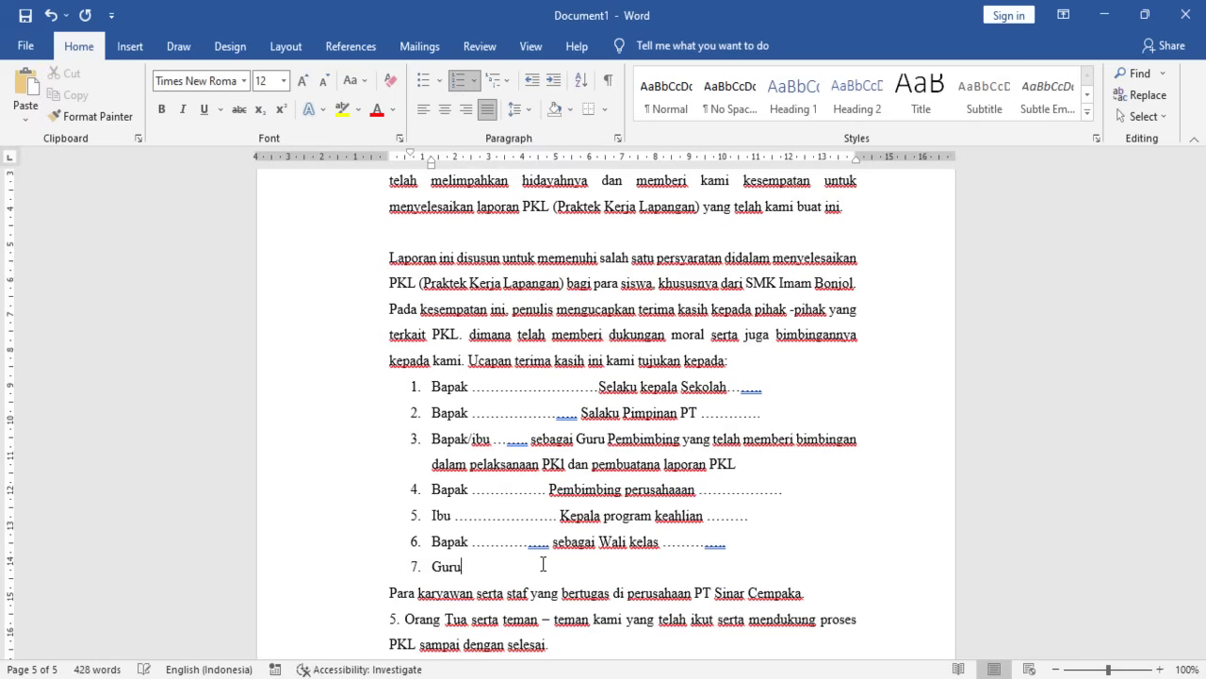
pyautogui.write('ttfra')
pyautogui.press('BackSpace')
pyautogui.press('BackSpace')
pyautogui.write('staff')
pyautogui.write(' MSK')
pyautogui.press('BackSpace')
pyautogui.press('BackSpace')
pyautogui.press('BackSpace')
pyautogui.press('BackSpace')
pyautogui.write('SMK')
pyautogui.write(' ..............')
pyautogui.press('Return')
# - Make the Para karyawan and Orang Tua lines numbered items 8 and 9
pyautogui.press('BackSpace')
pyautogui.press('BackSpace')
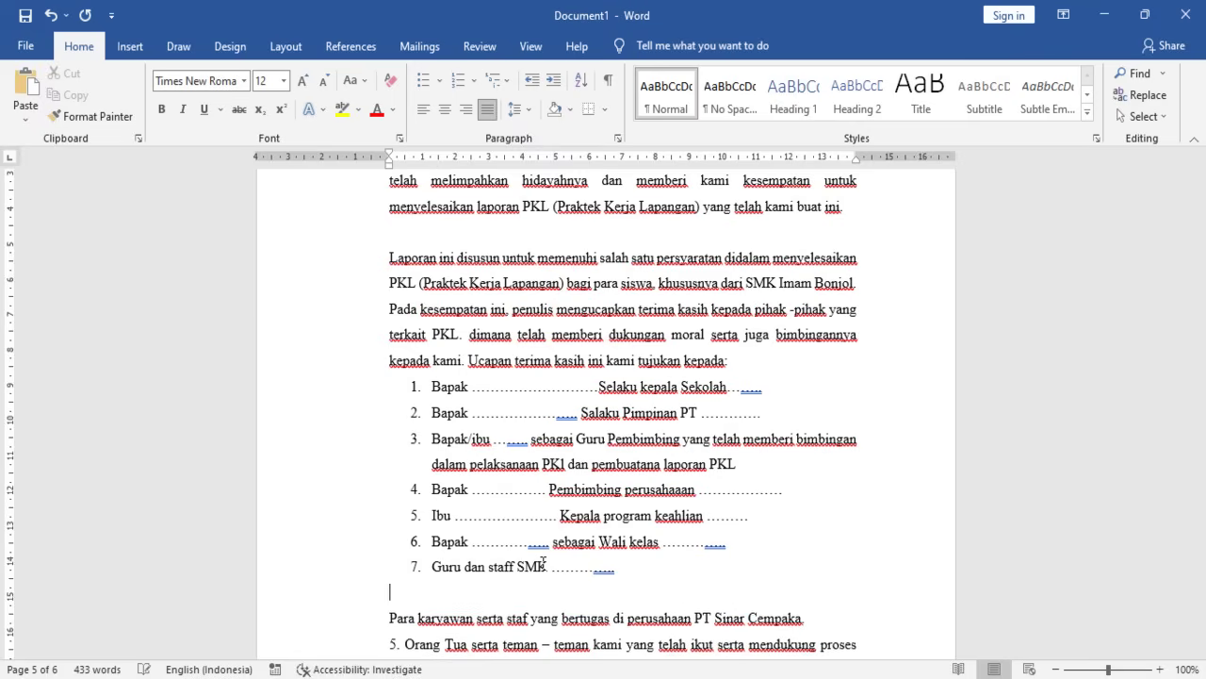
pyautogui.press('BackSpace')
pyautogui.press('Delete')
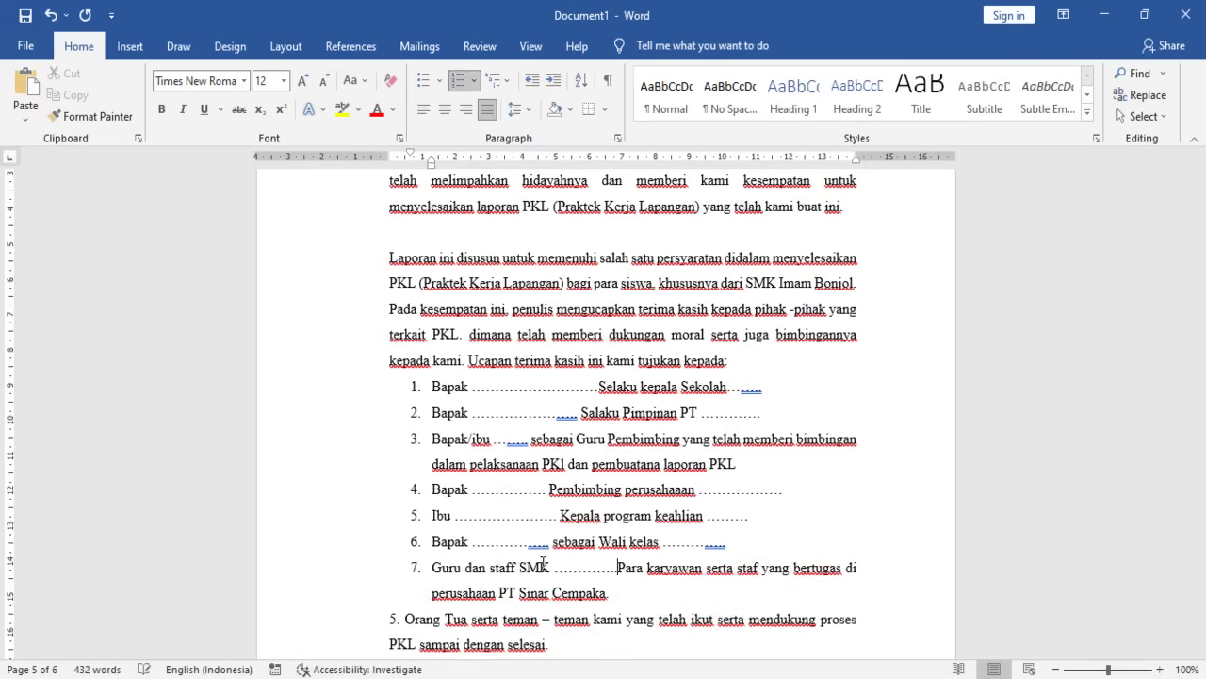
pyautogui.press('Return')
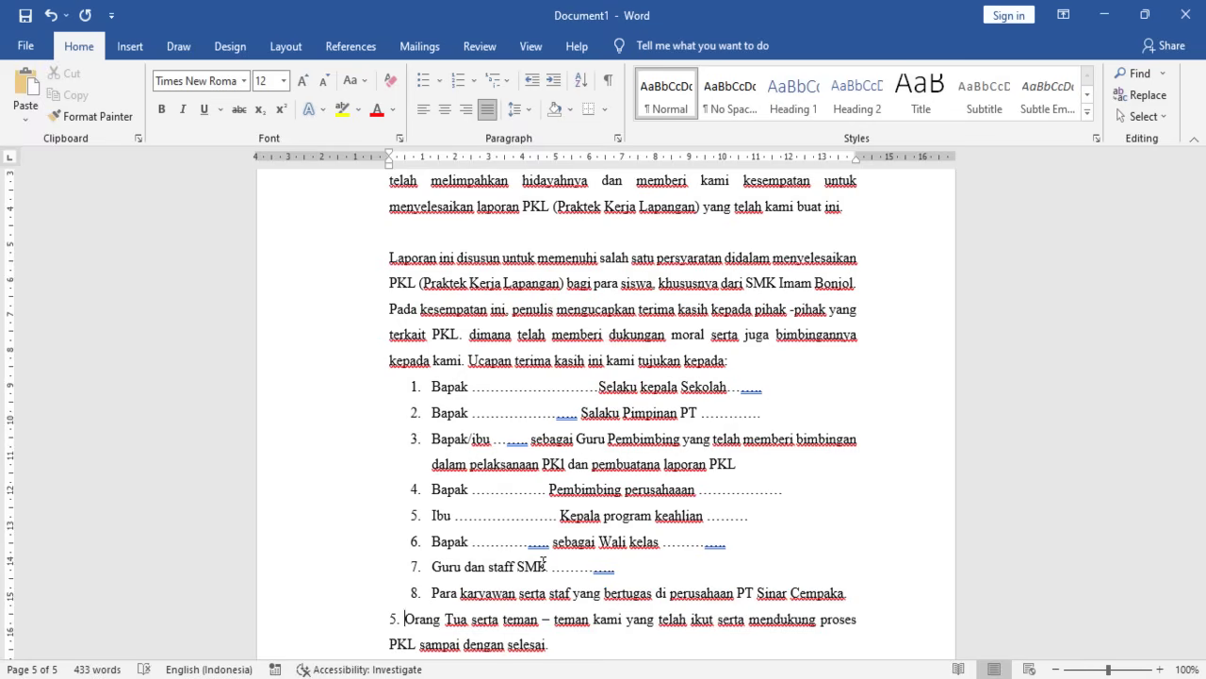
pyautogui.press('BackSpace')
pyautogui.press('BackSpace')
pyautogui.press('BackSpace')
pyautogui.press('BackSpace')
pyautogui.press('Return')
# - Remove the empty line above the 'Susunan Laporan PKL' paragraph
pyautogui.scroll(-1, 528, 565)
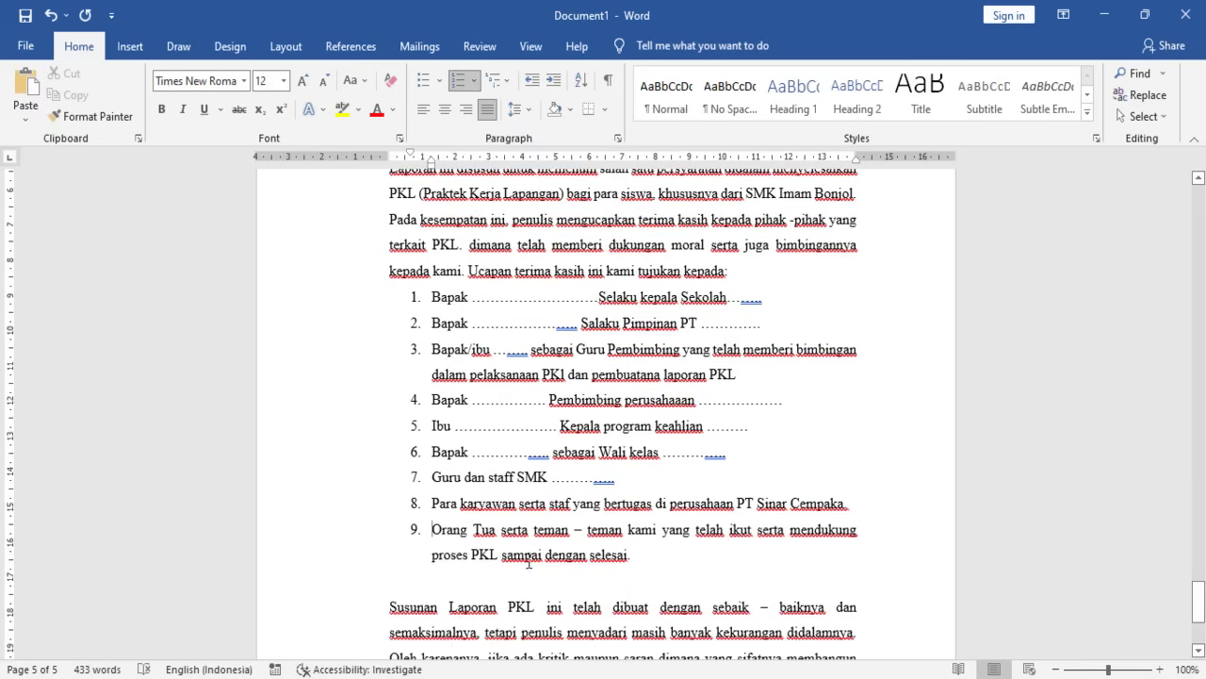
pyautogui.click(390, 607)
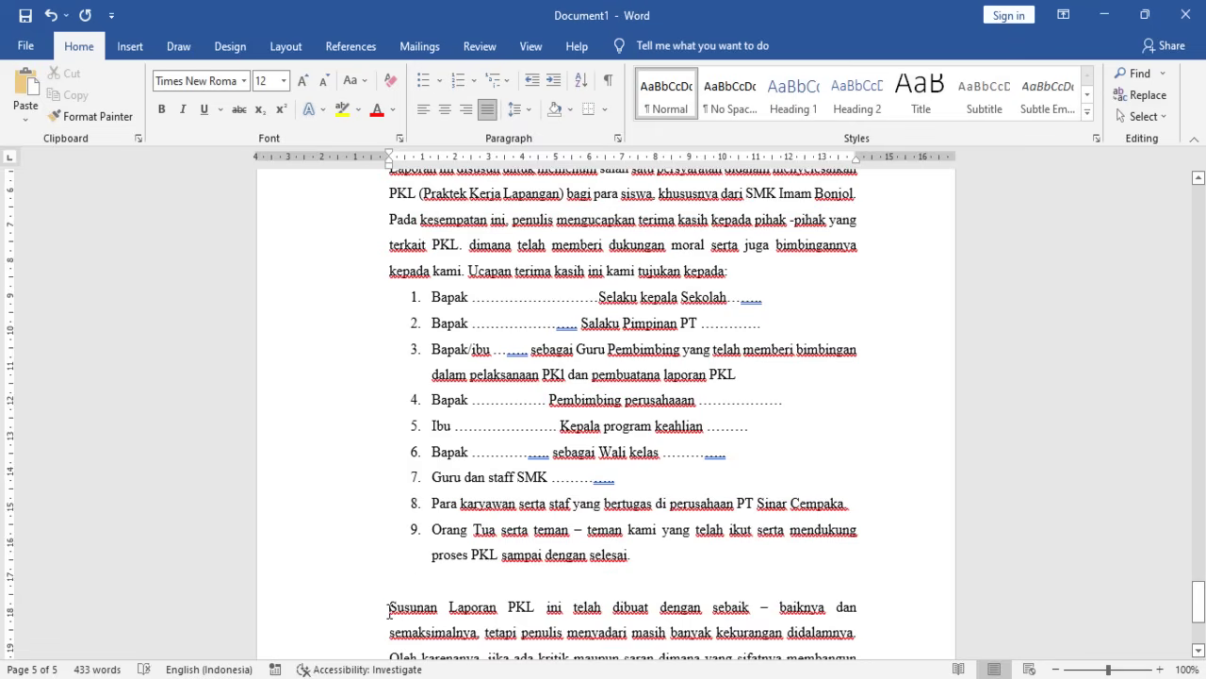
pyautogui.press('BackSpace')
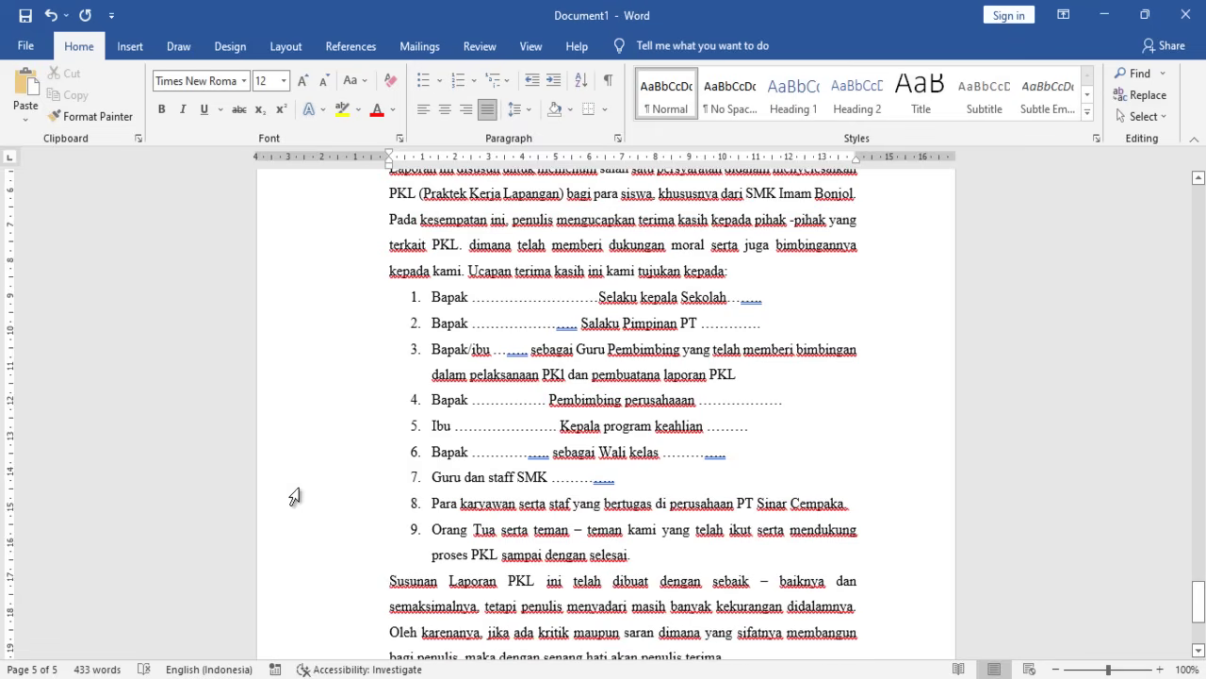
pyautogui.scroll(-1, 365, 554)
pyautogui.scroll(-1, 297, 555)
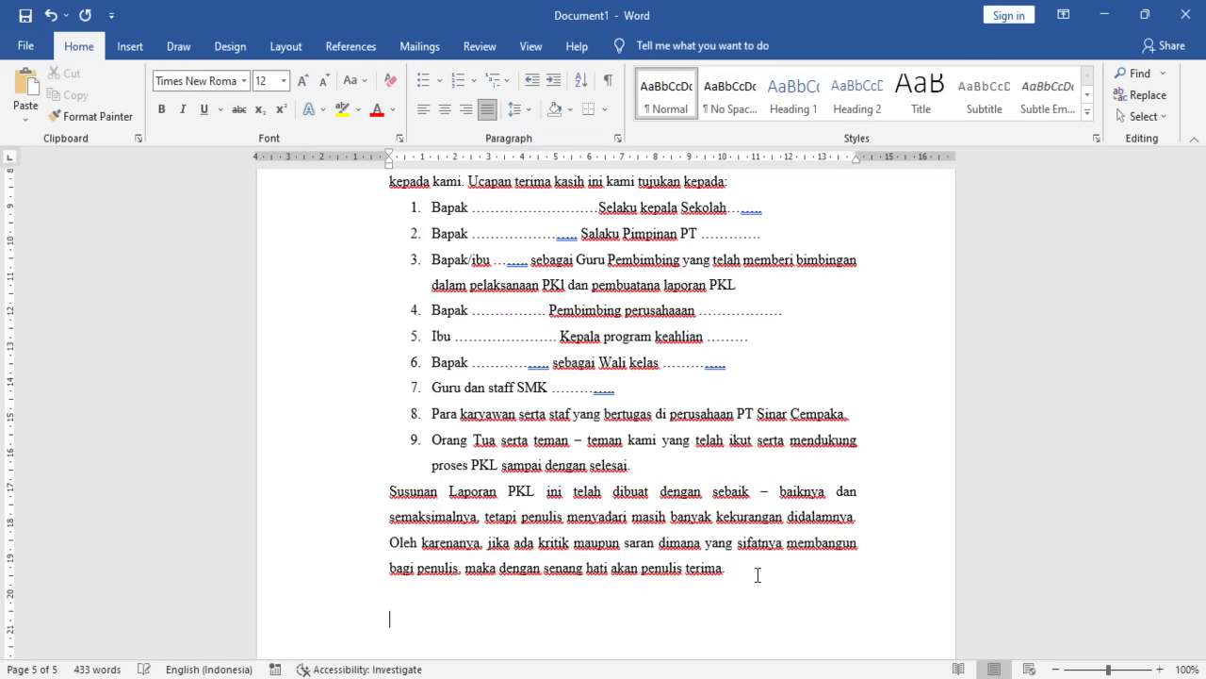
pyautogui.scroll(-1, 660, 546)
# - Add 'Bogor, April 2022' and 'Penulis' closing lines, right-aligned
pyautogui.write('Bogor')
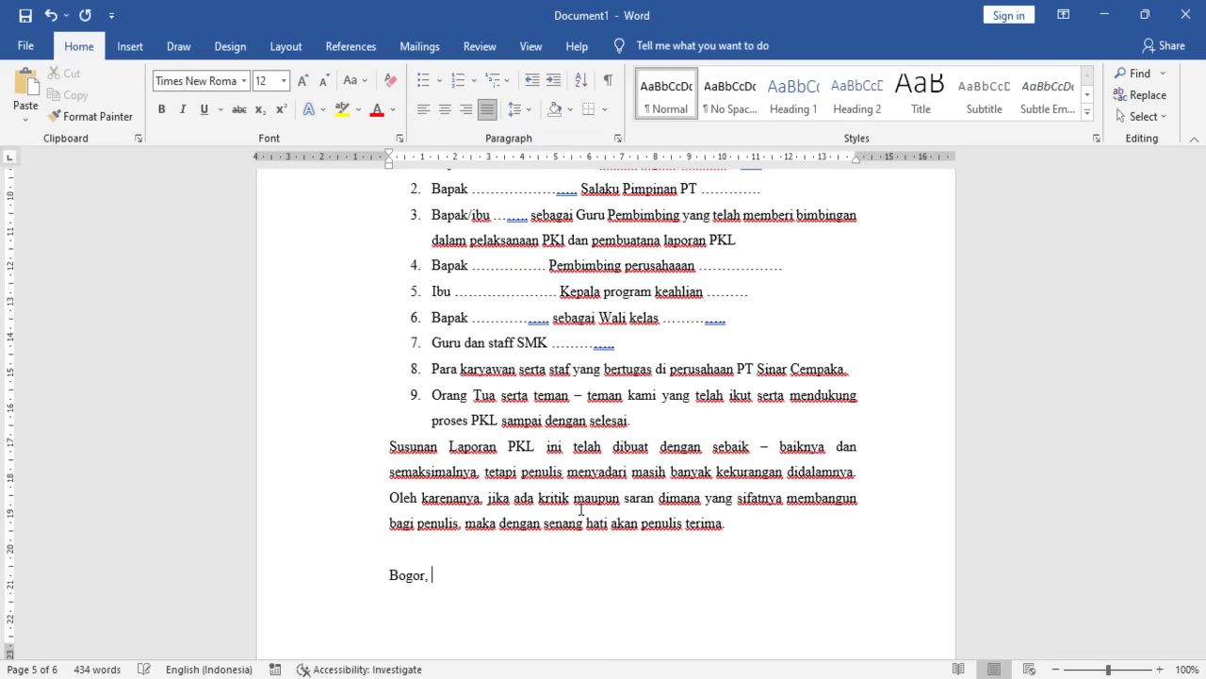
pyautogui.write(', Apr')
pyautogui.write('il 2020')
pyautogui.write('Penulis')
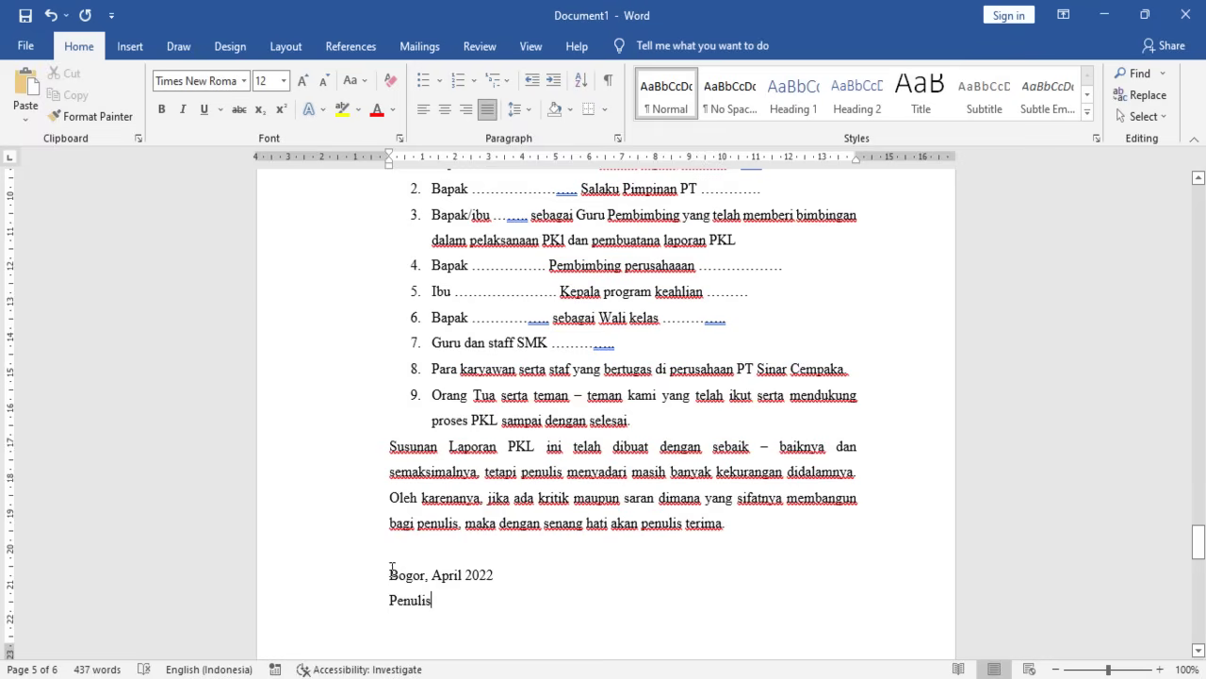
pyautogui.moveTo(387, 574); pyautogui.dragTo(435, 603)
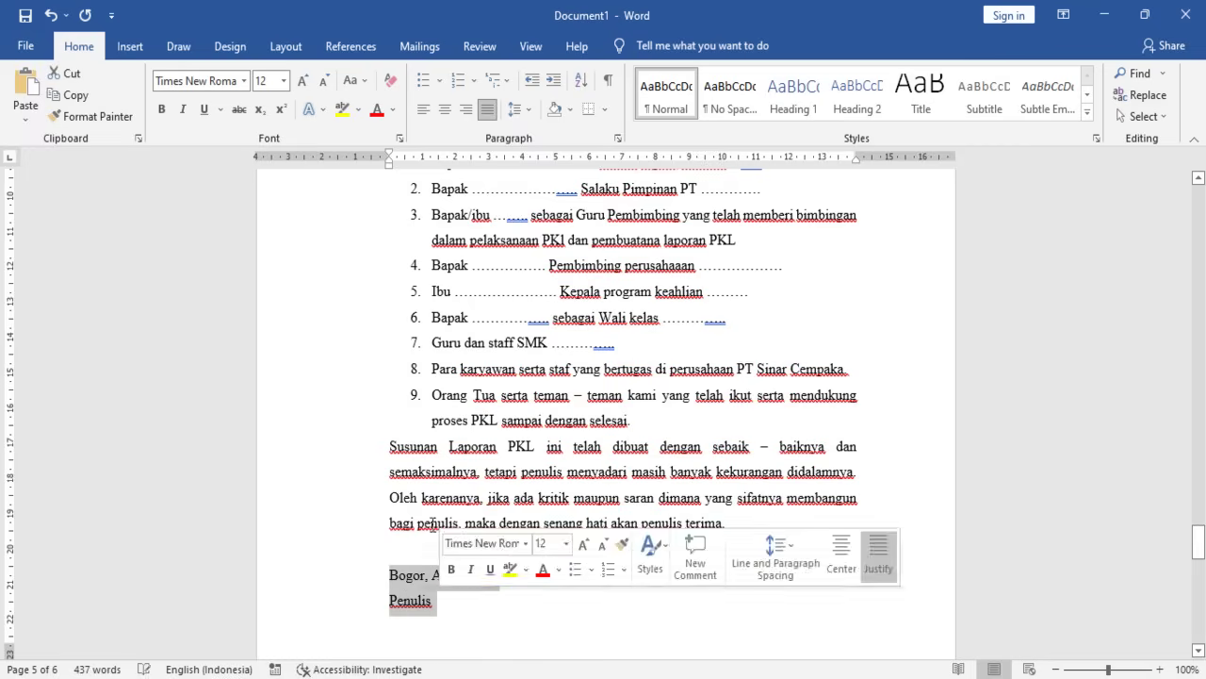
pyautogui.click(466, 110)
pyautogui.click(789, 611)
# - Position the date line and Penulis with Tab so Penulis sits beneath the date
pyautogui.click(814, 602)
pyautogui.press('BackSpace')
pyautogui.press('Tab')
pyautogui.press('Tab')
pyautogui.press('Tab')
pyautogui.press('Tab')
pyautogui.press('Tab')
pyautogui.press('Tab')
pyautogui.press('Tab')
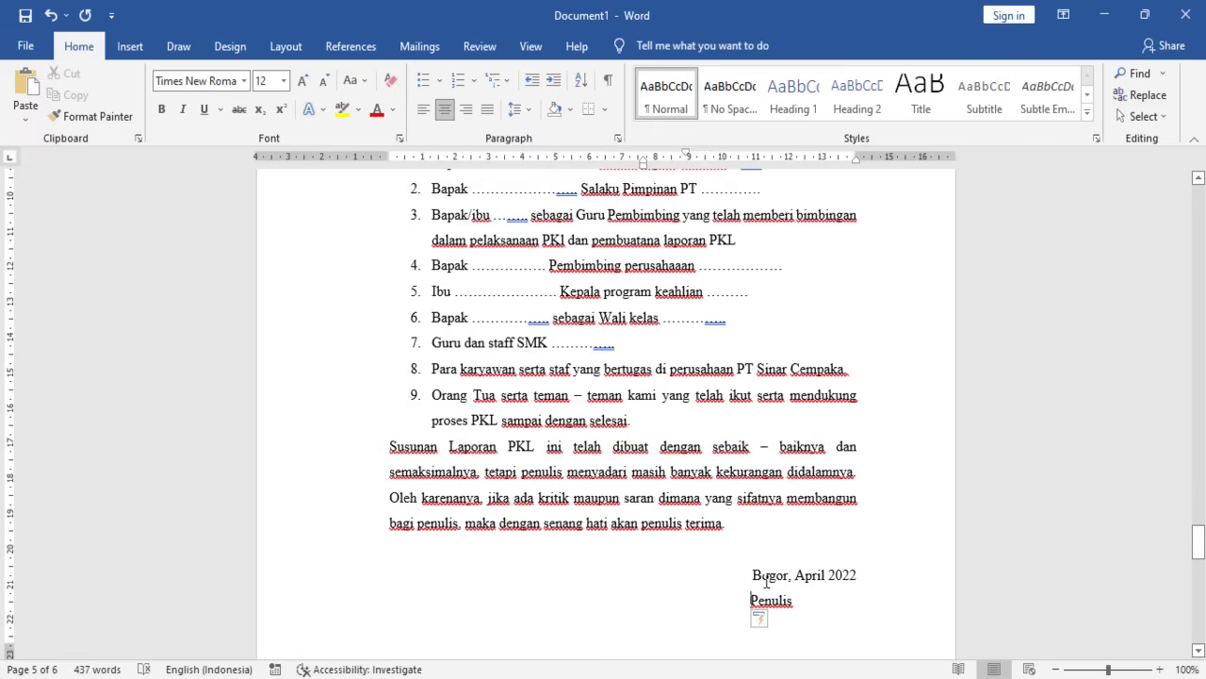
pyautogui.click(757, 577)
pyautogui.press('BackSpace')
pyautogui.press('Tab')
pyautogui.press('Tab')
pyautogui.press('Tab')
pyautogui.press('Tab')
pyautogui.press('BackSpace')
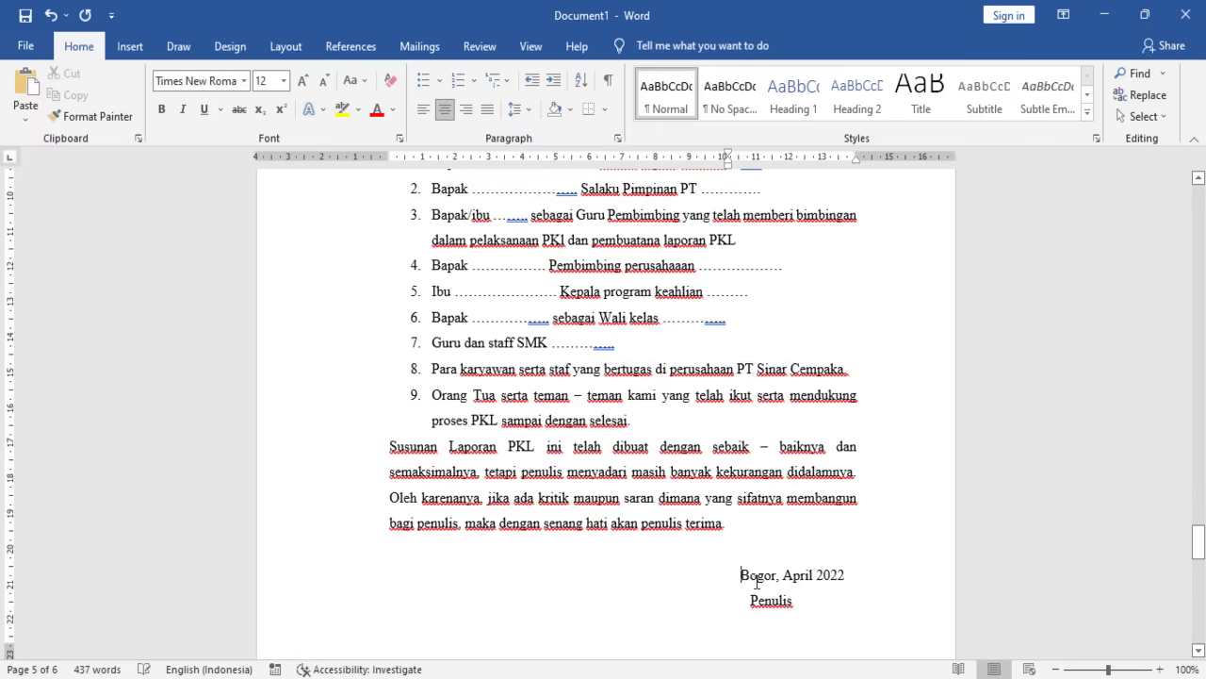
pyautogui.click(749, 599)
pyautogui.press('BackSpace')
pyautogui.press('Tab')
pyautogui.press('Tab')
pyautogui.press('BackSpace')
pyautogui.press('BackSpace')
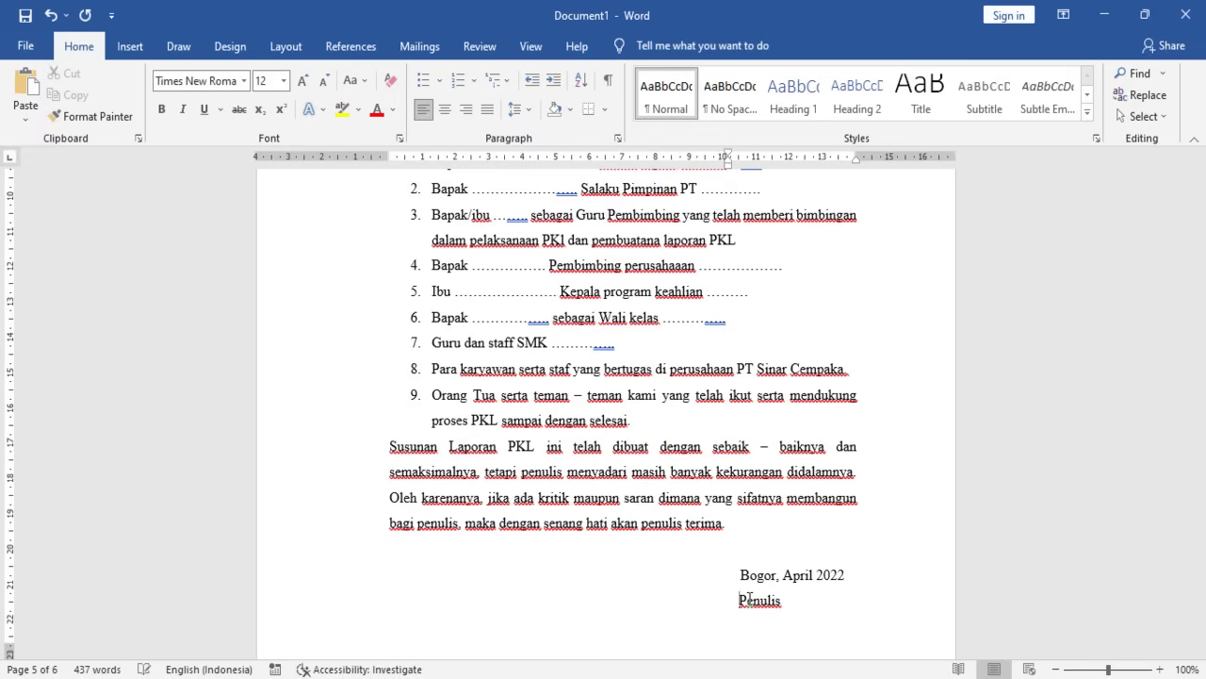
pyautogui.scroll(6, 674, 471)
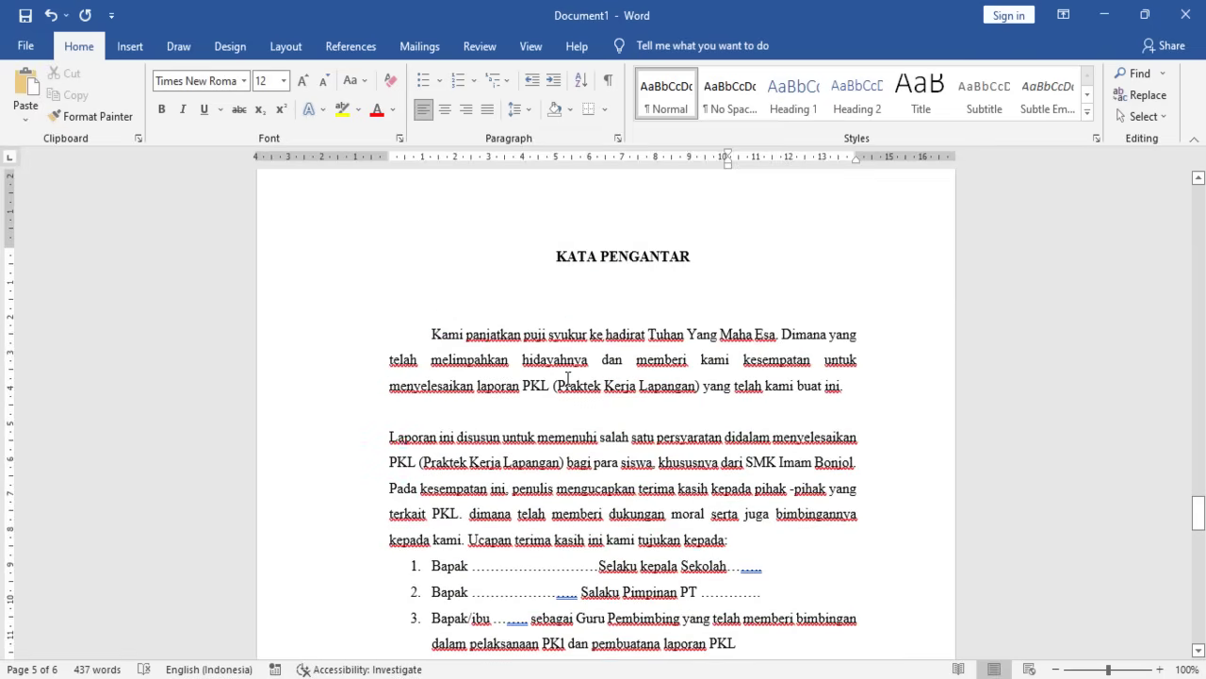
pyautogui.scroll(-10, 566, 381)
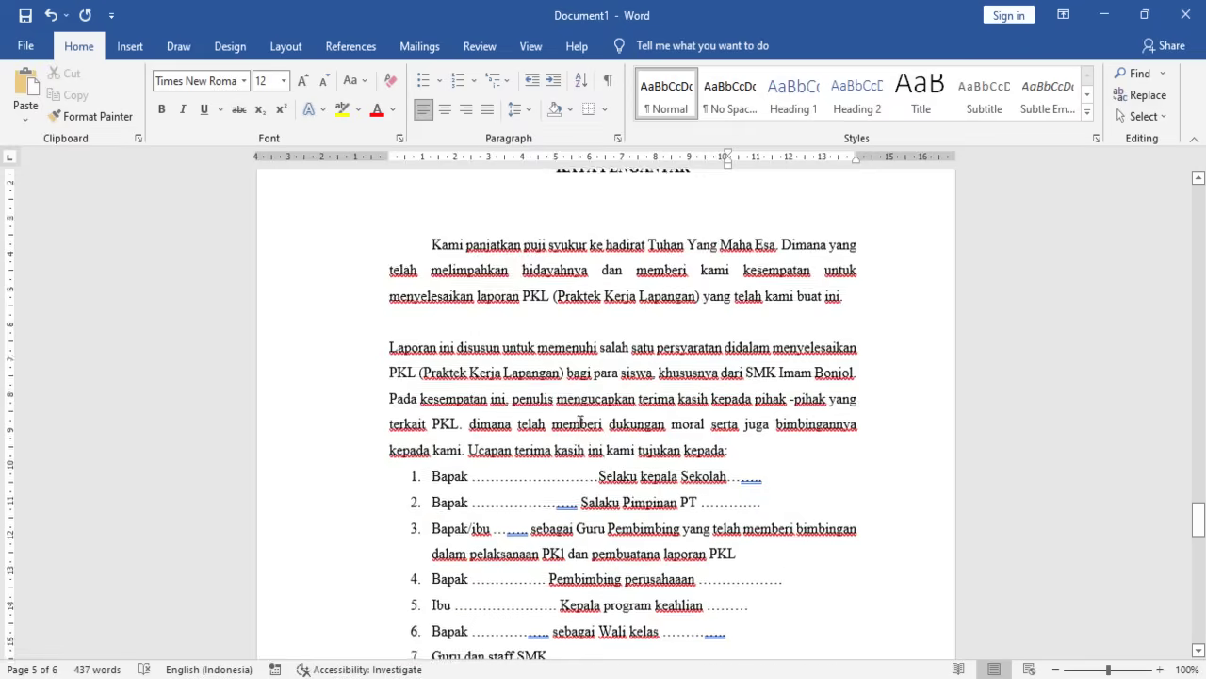
pyautogui.scroll(-2, 603, 520)
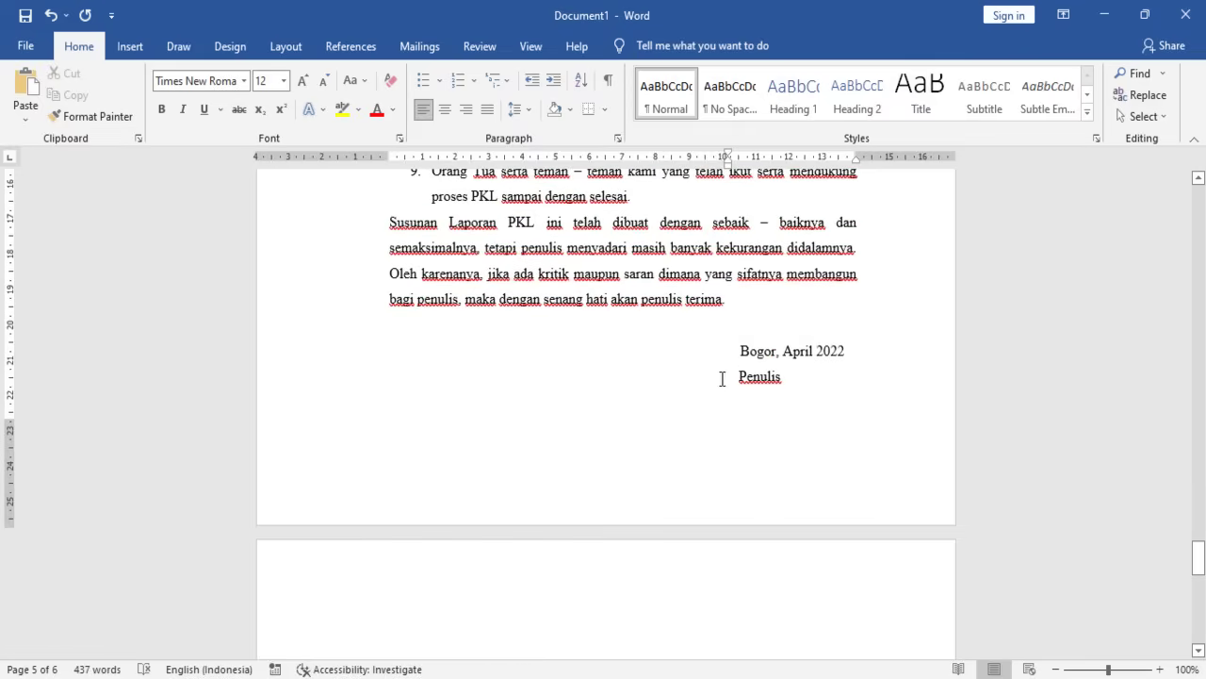
# - Add blank lines after Penulis to reach a new page, with the new line justified and unindented
pyautogui.click(814, 387)
pyautogui.press('Return')
pyautogui.press('Return')
pyautogui.press('Return')
pyautogui.press('Return')
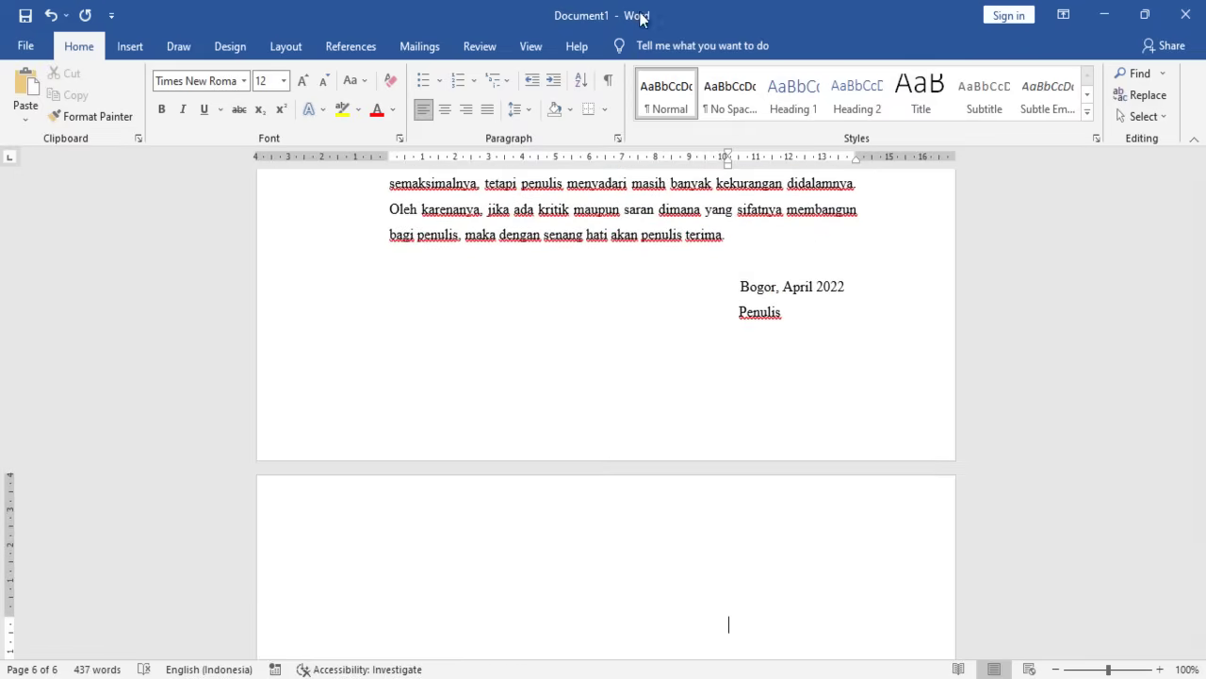
pyautogui.click(491, 117)
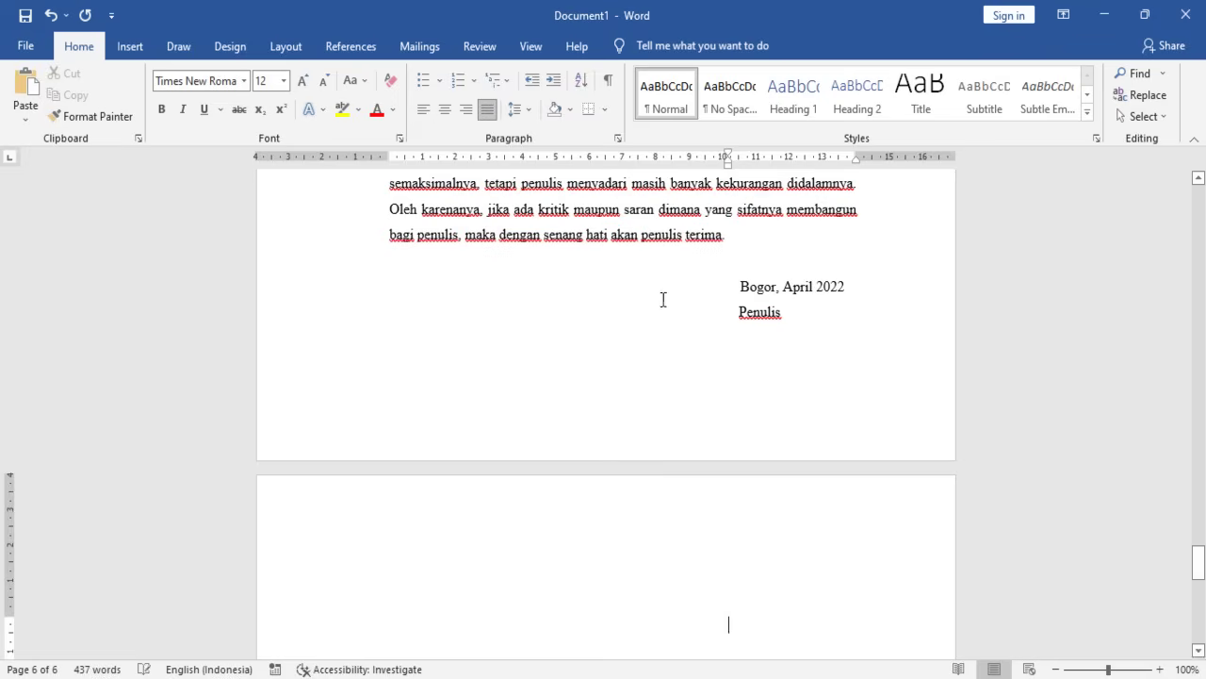
pyautogui.press('BackSpace')
pyautogui.scroll(-3, 649, 454)
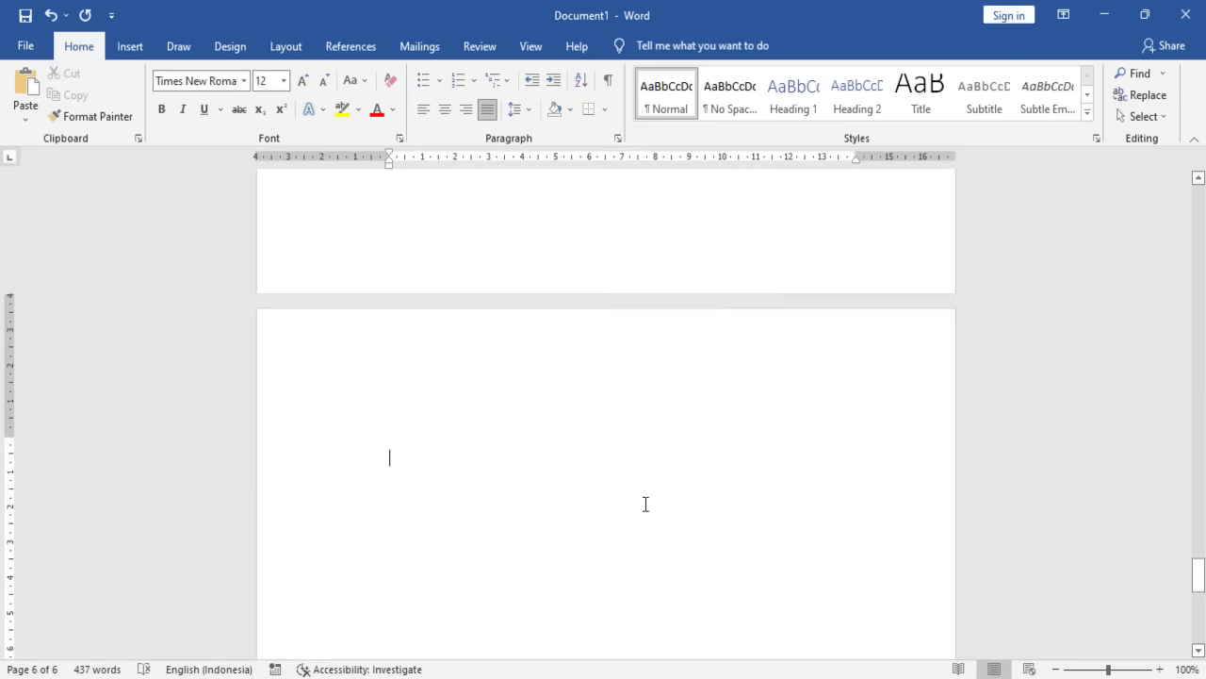
# - Type the heading DAFTAR ISI, make it bold and centred, and correct its spelling
pyautogui.write('DAFT ISI')
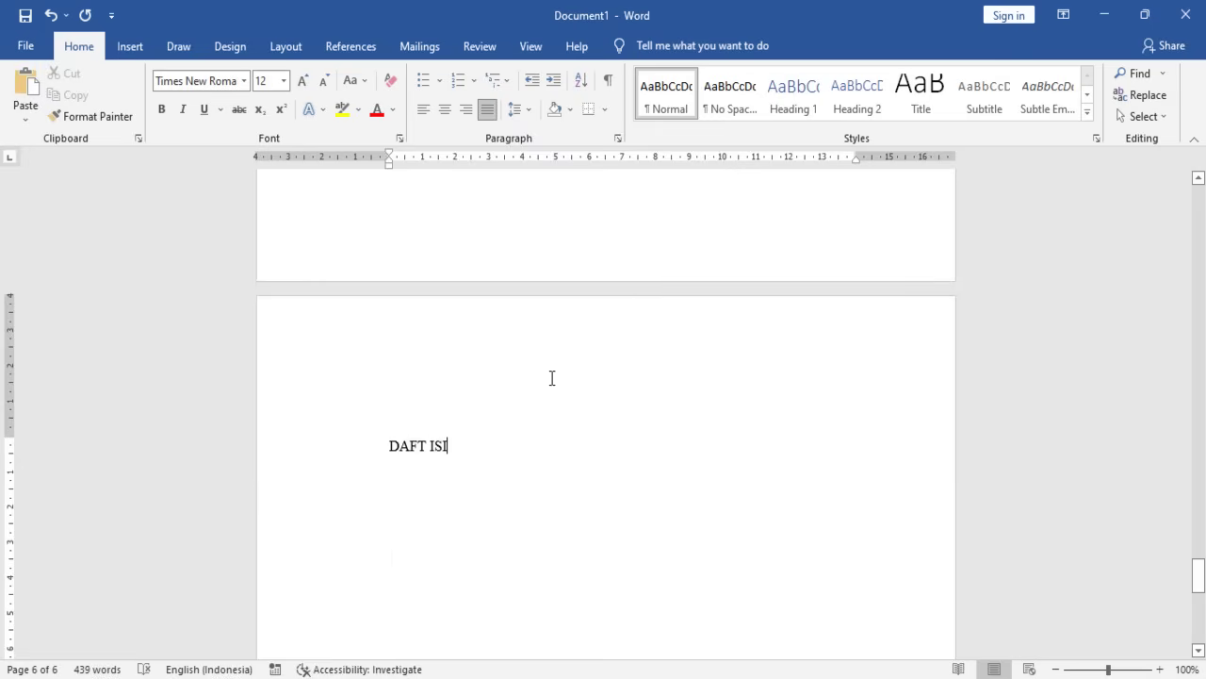
pyautogui.hotkey('shift', 'Home')
pyautogui.scroll(1, 551, 378)
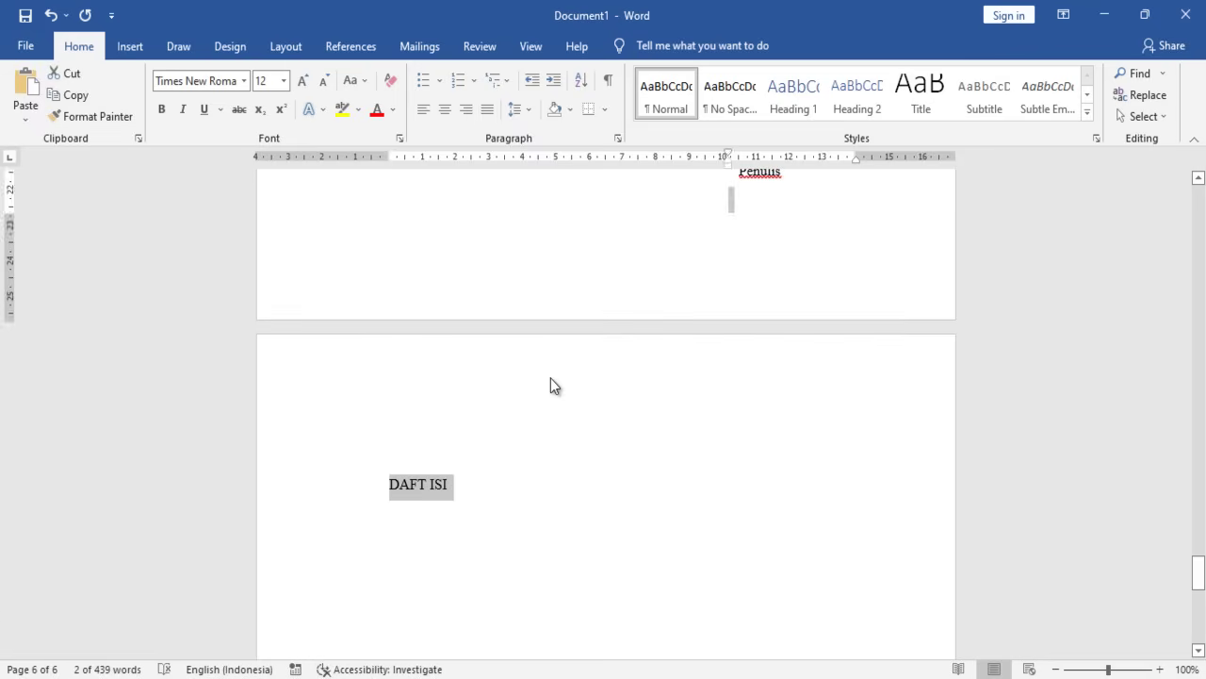
pyautogui.hotkey('ctrl', 'i')
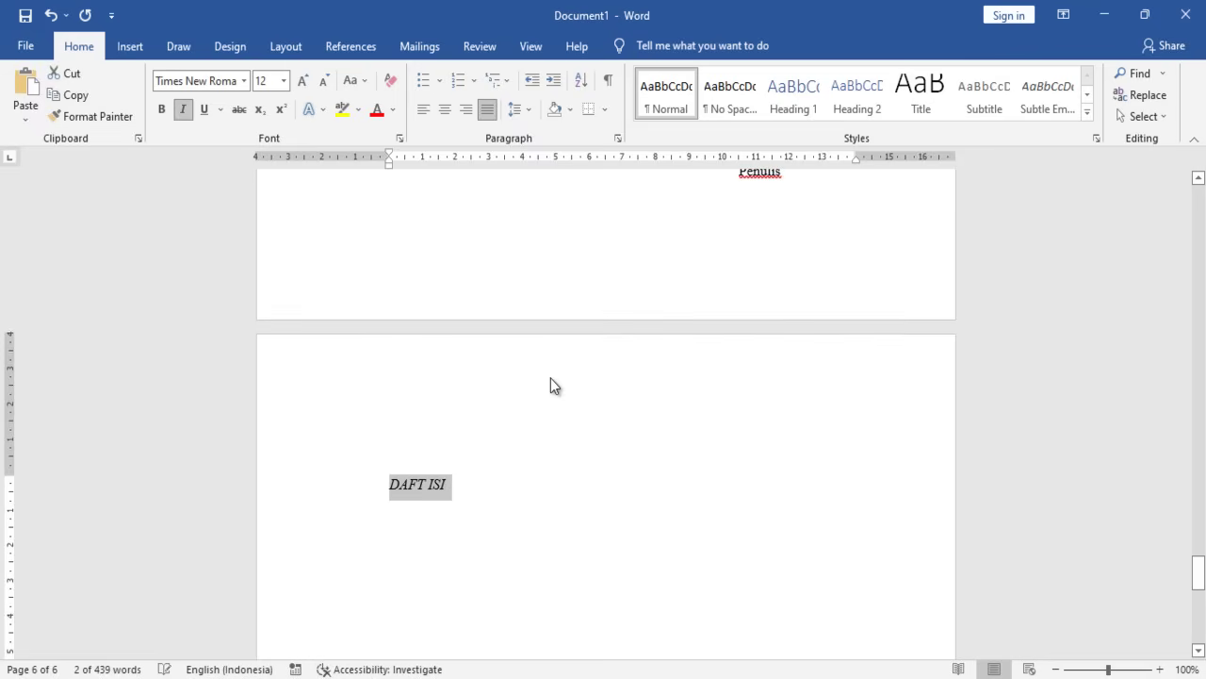
pyautogui.hotkey('ctrl', 'i')
pyautogui.hotkey('ctrl', 'b')
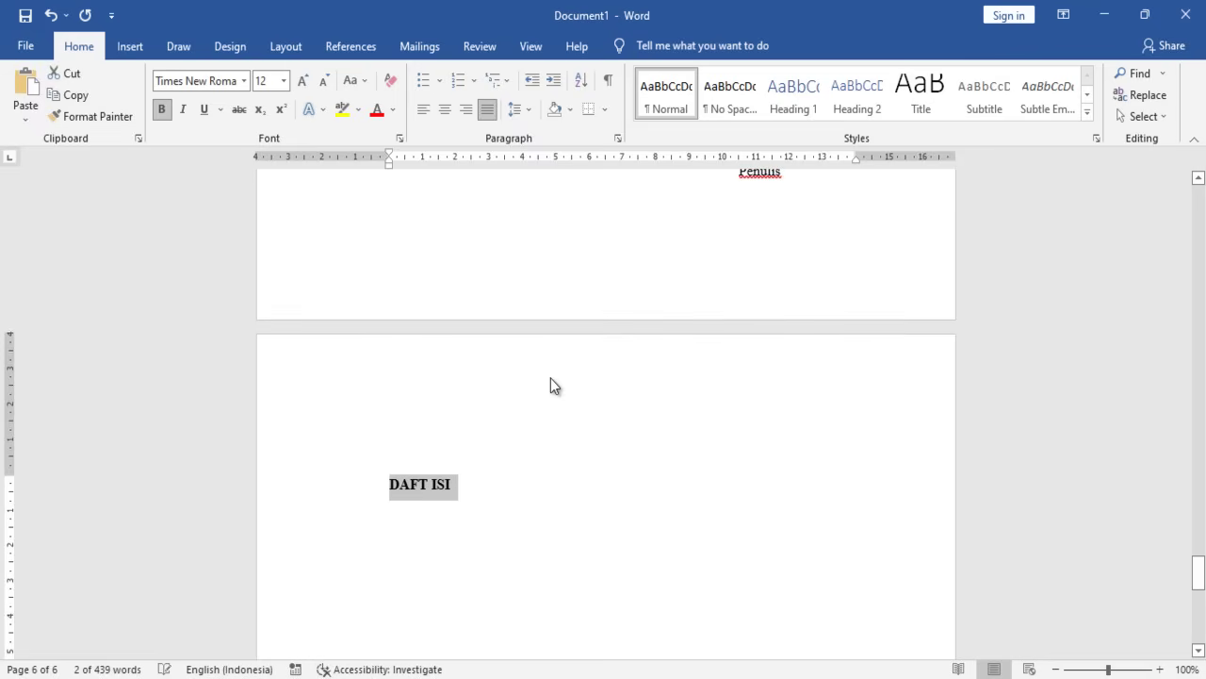
pyautogui.hotkey('ctrl', 'e')
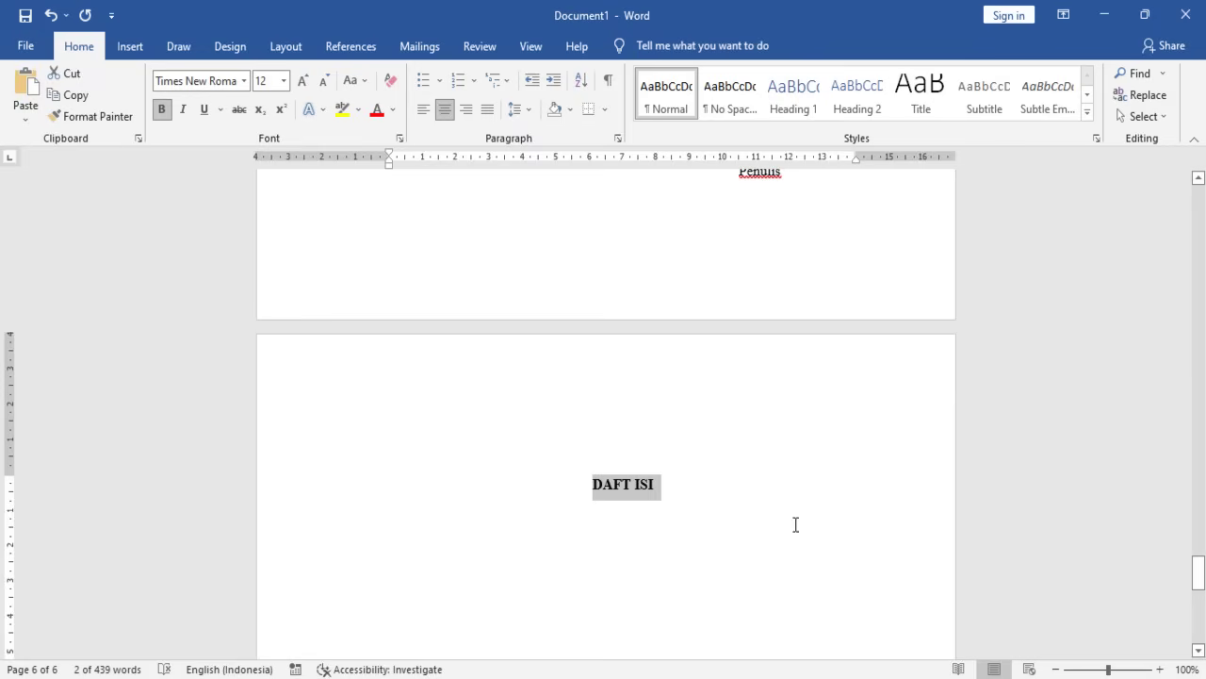
pyautogui.click(630, 484)
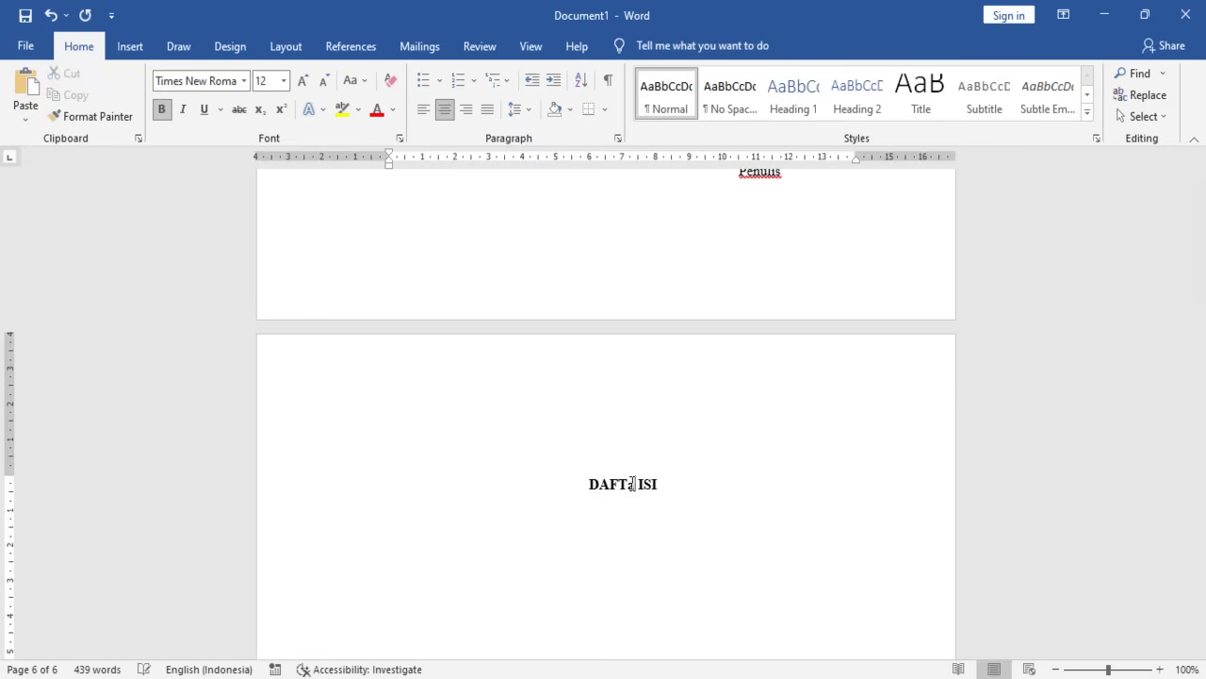
pyautogui.write('AR')
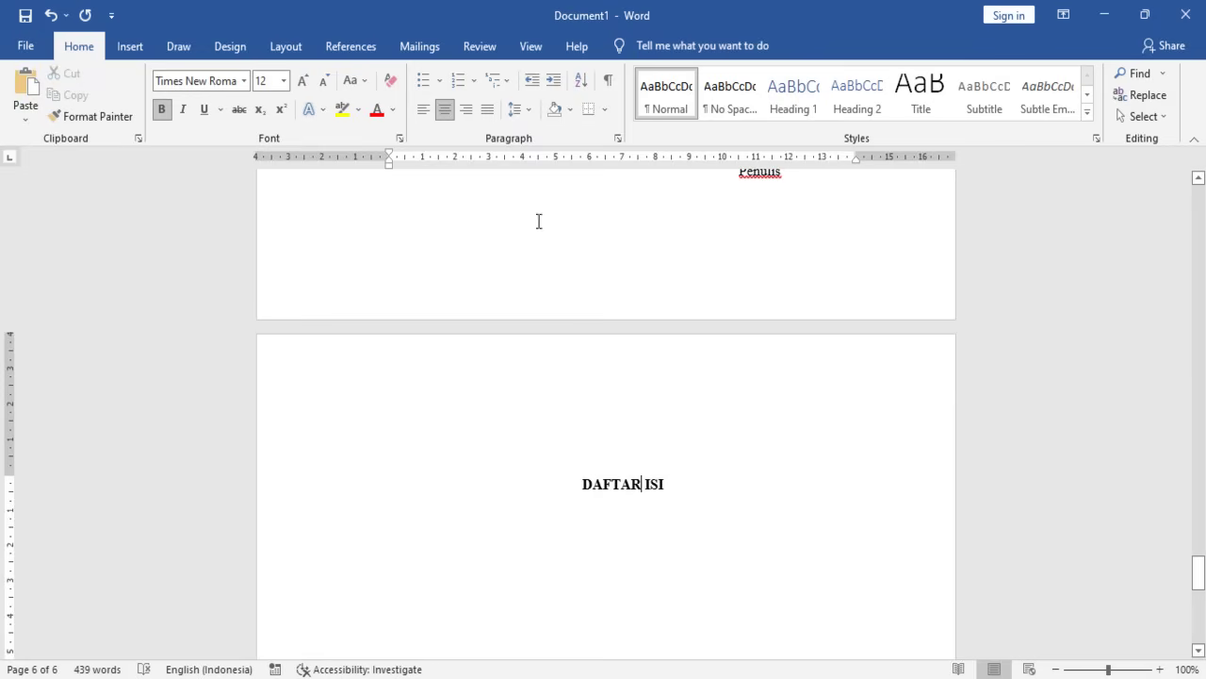
# - Check the DAFTAR ISI heading's formatting and add empty lines below it
pyautogui.click(194, 483)
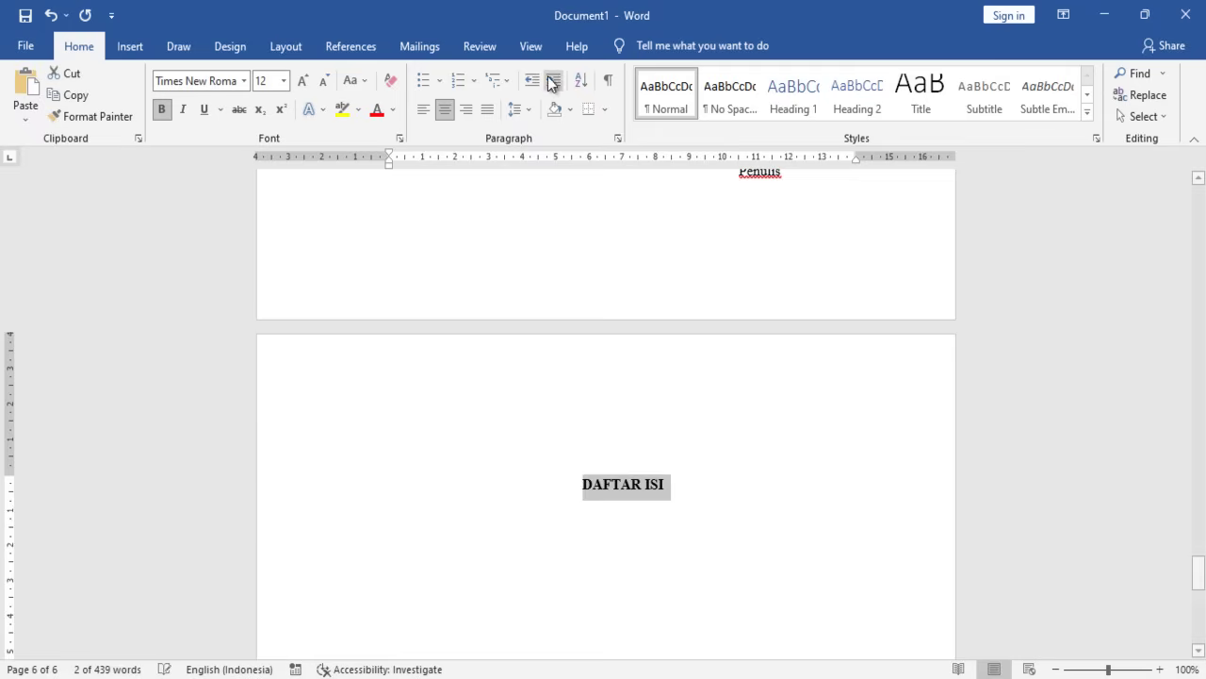
pyautogui.click(663, 483)
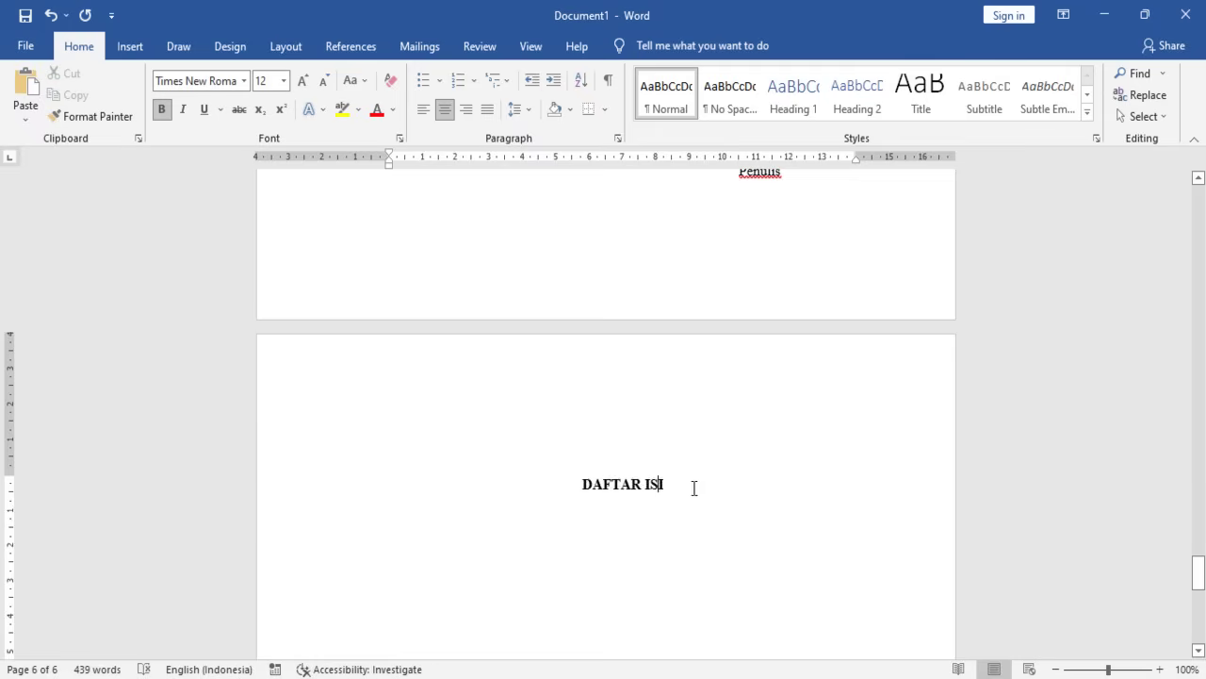
pyautogui.scroll(-1, 665, 448)
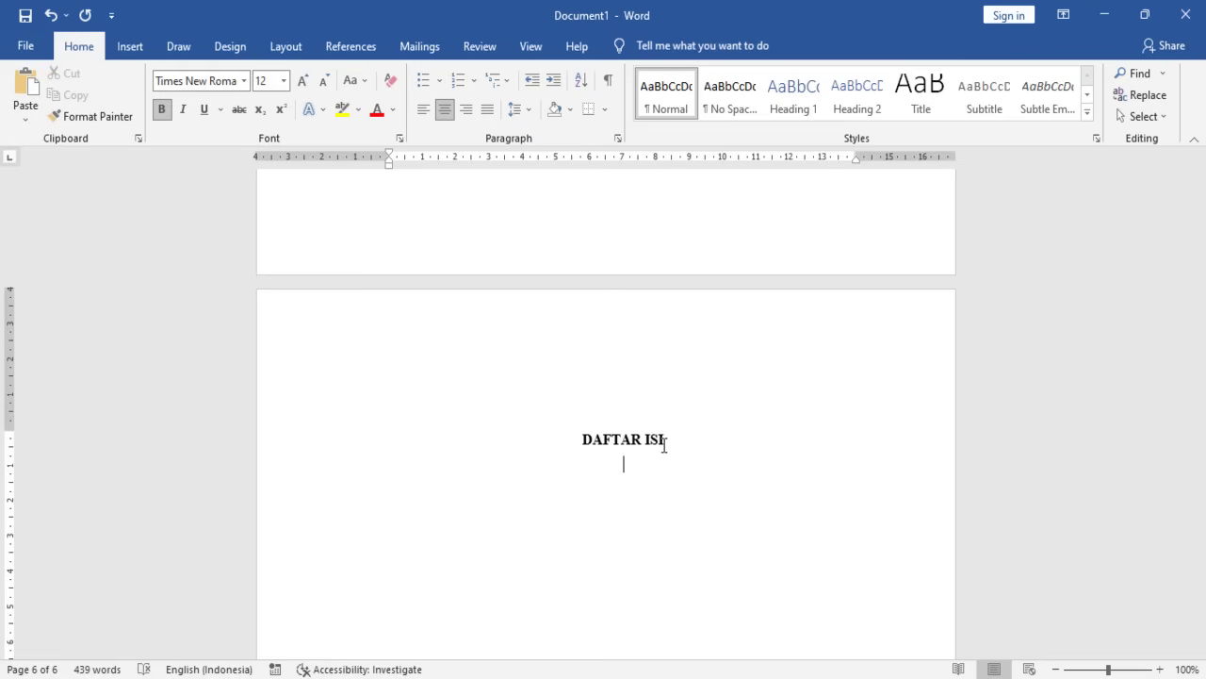
pyautogui.press('Return')
pyautogui.press('Return')
pyautogui.press('Return')
pyautogui.press('Return')
pyautogui.press('Return')
pyautogui.press('Return')
pyautogui.press('Return')
pyautogui.press('Return')
pyautogui.press('Return')
pyautogui.press('Return')
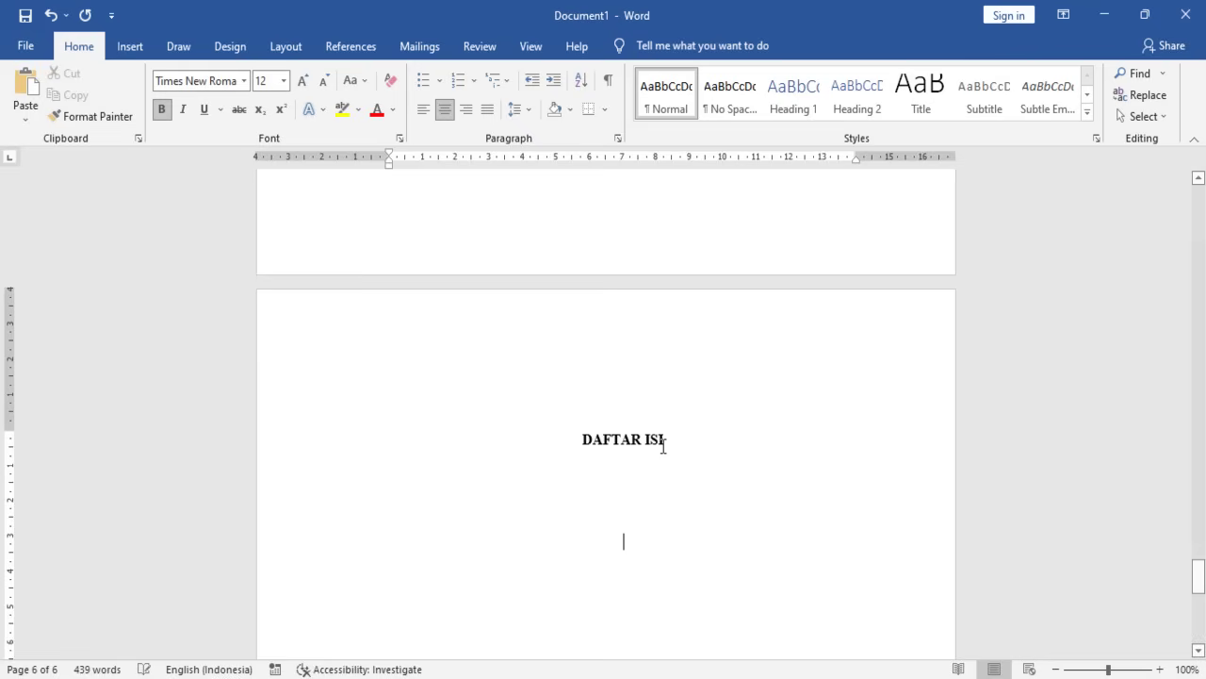
pyautogui.press('Return')
pyautogui.press('Return')
pyautogui.press('Return')
pyautogui.press('Return')
pyautogui.press('Return')
pyautogui.press('Return')
pyautogui.press('Return')
pyautogui.press('Return')
pyautogui.press('Return')
pyautogui.press('Return')
pyautogui.press('Return')
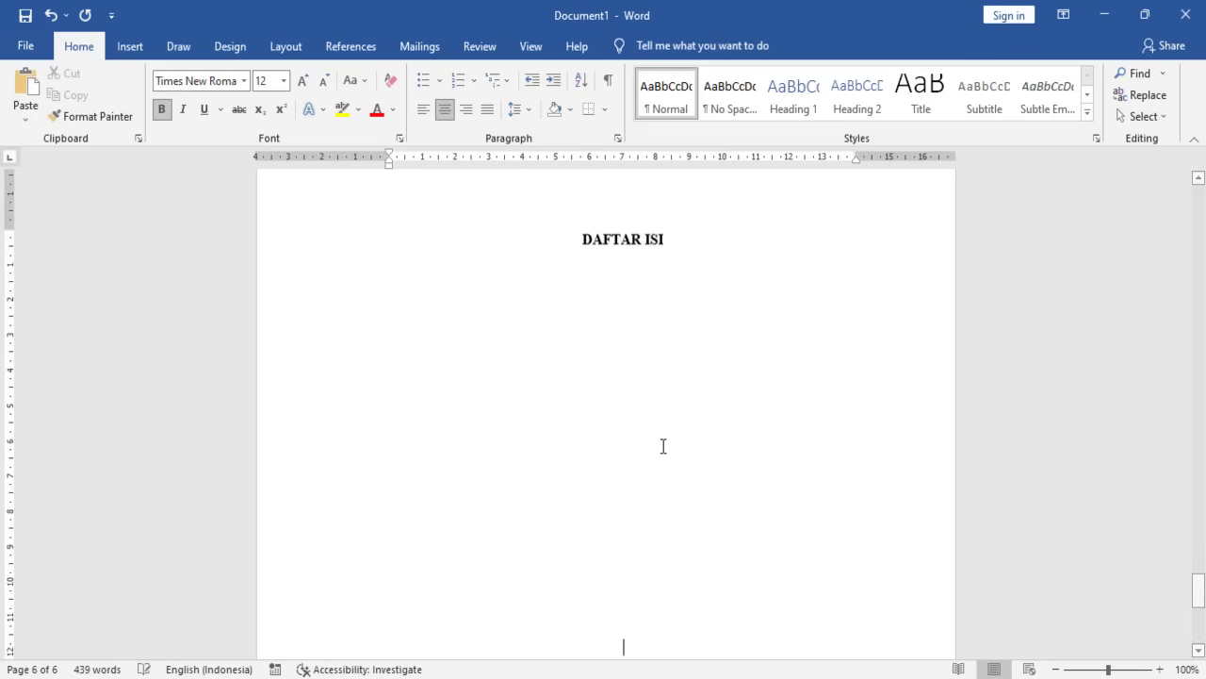
# - On new page 7, type the heading DAFTAR GAMBAR, correct its spelling and centre it
pyautogui.press('Return')
pyautogui.press('Return')
pyautogui.press('Return')
pyautogui.press('Return')
pyautogui.press('Return')
pyautogui.press('Return')
pyautogui.press('Return')
pyautogui.press('Return')
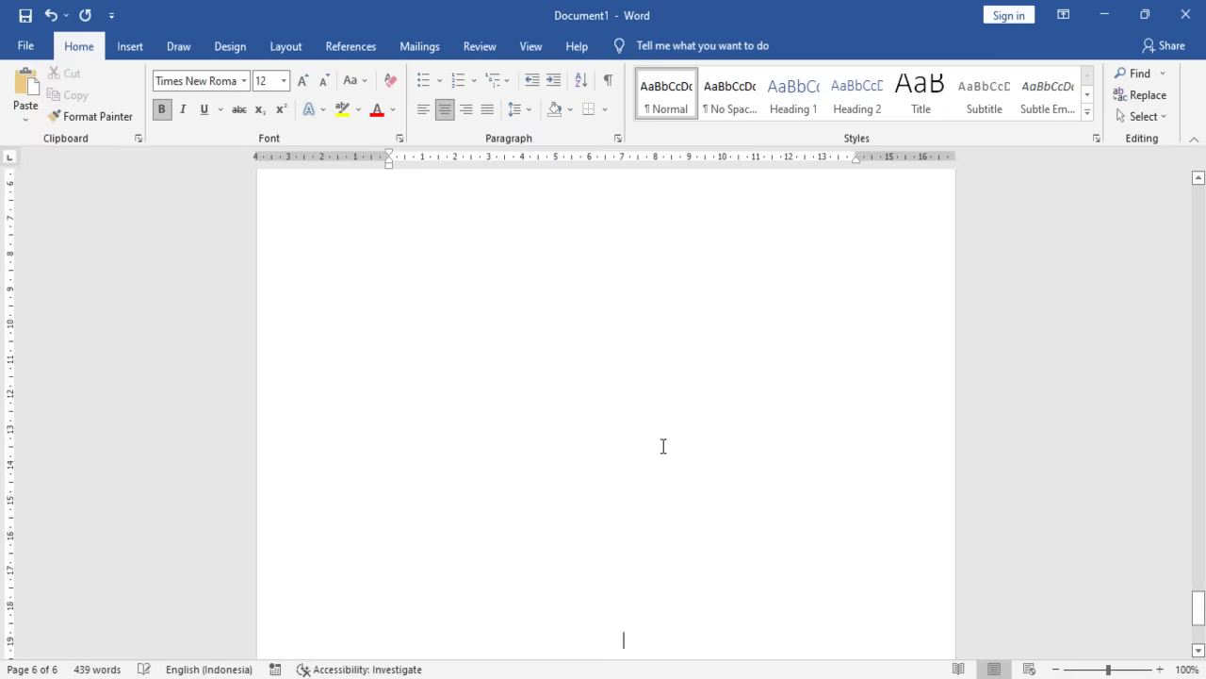
pyautogui.press('Return')
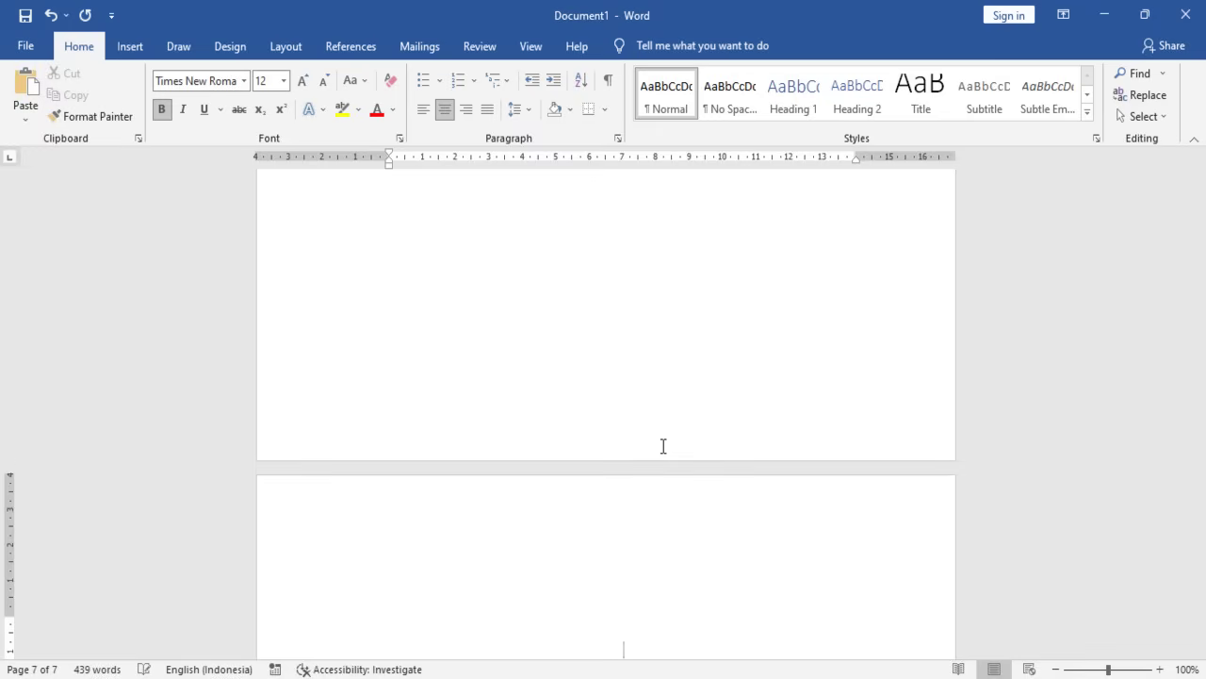
pyautogui.press('Return')
pyautogui.scroll(-3, 660, 396)
pyautogui.write('DAFTAR GAMABR')
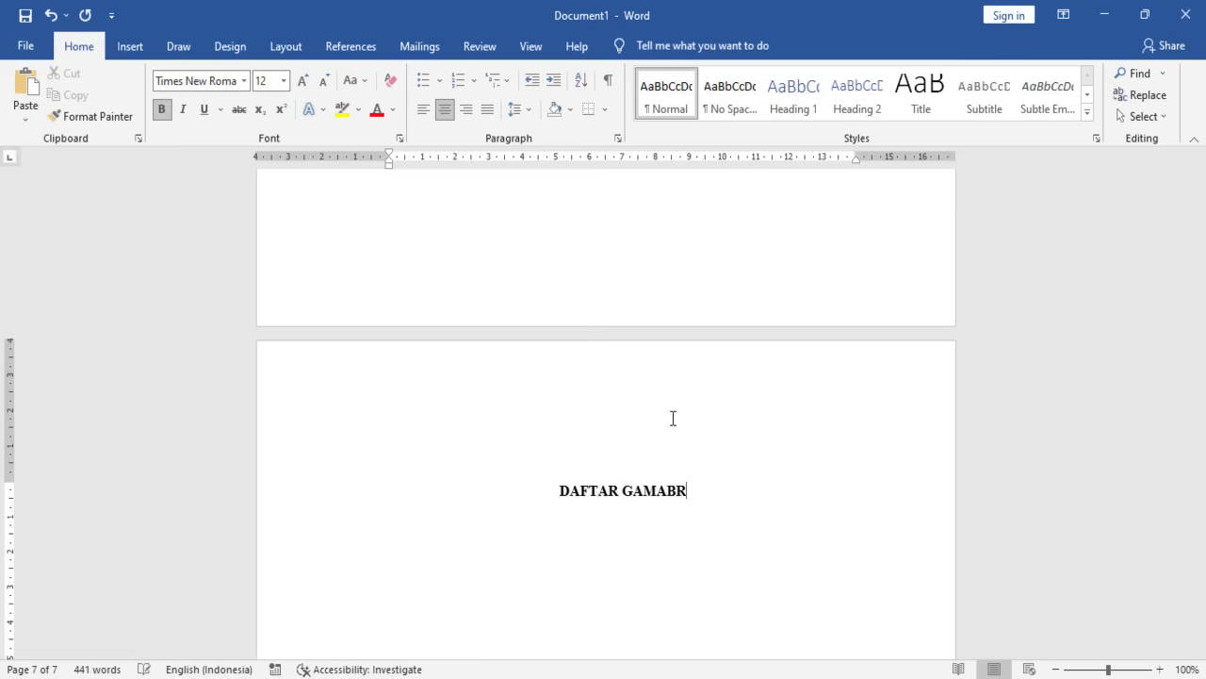
pyautogui.hotkey('ctrl', 'l')
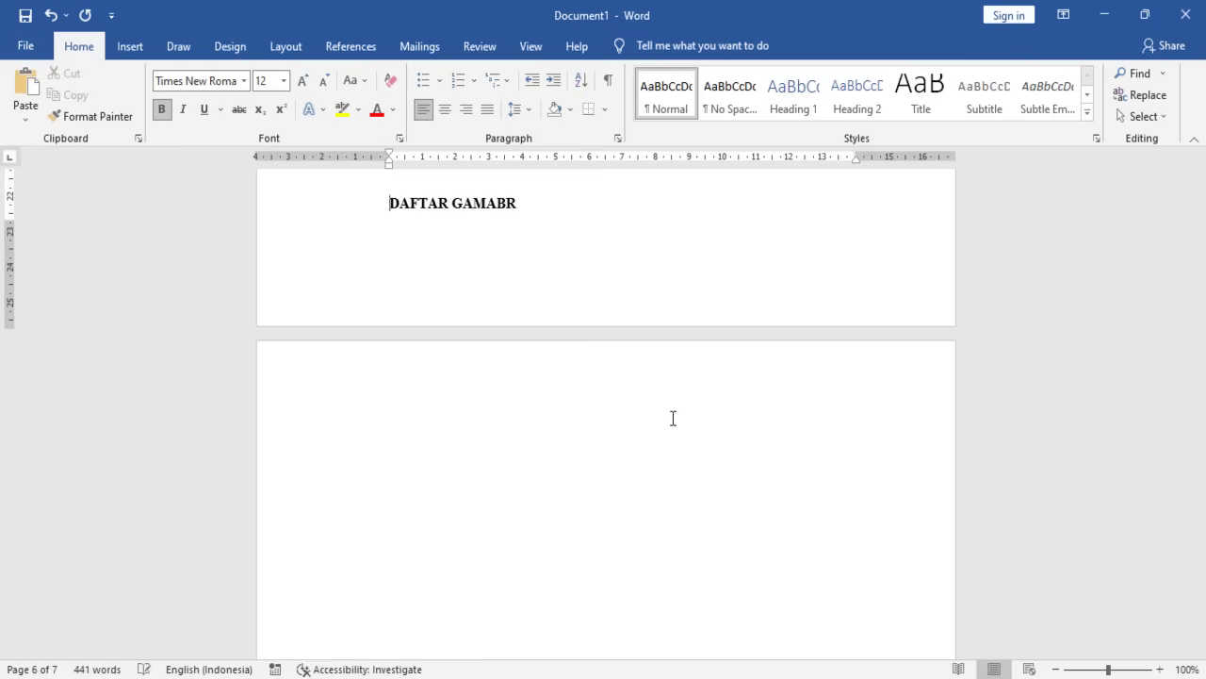
pyautogui.press('End')
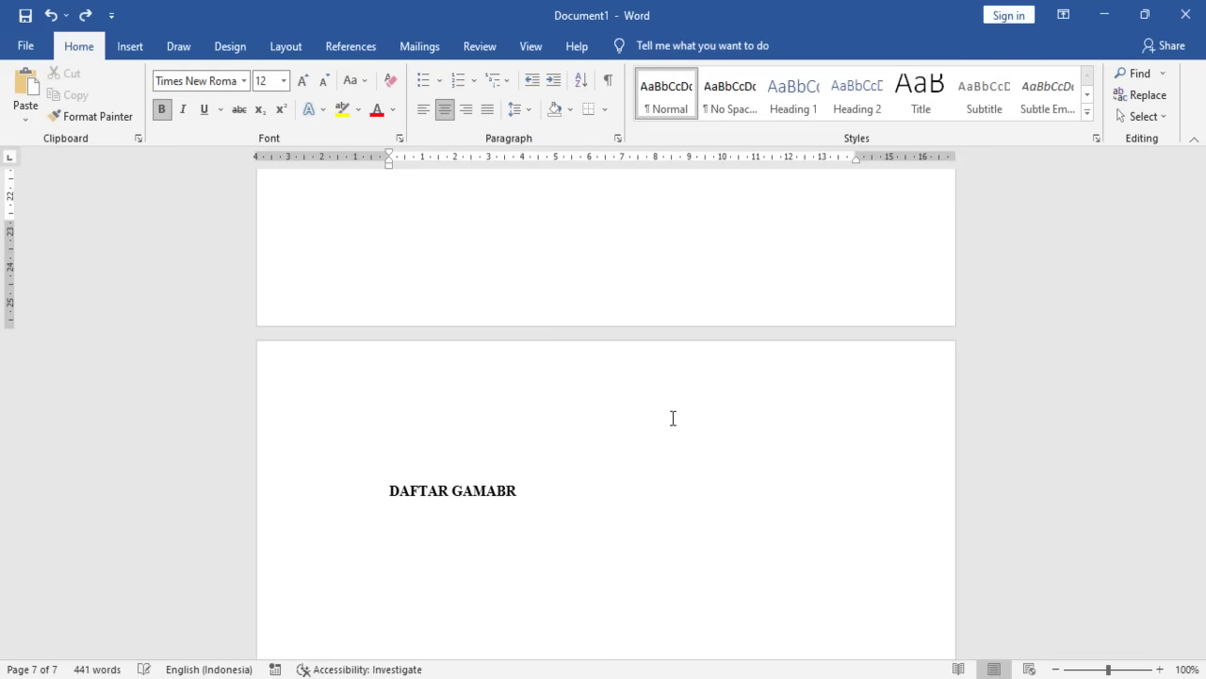
pyautogui.press('BackSpace')
pyautogui.press('BackSpace')
pyautogui.press('BackSpace')
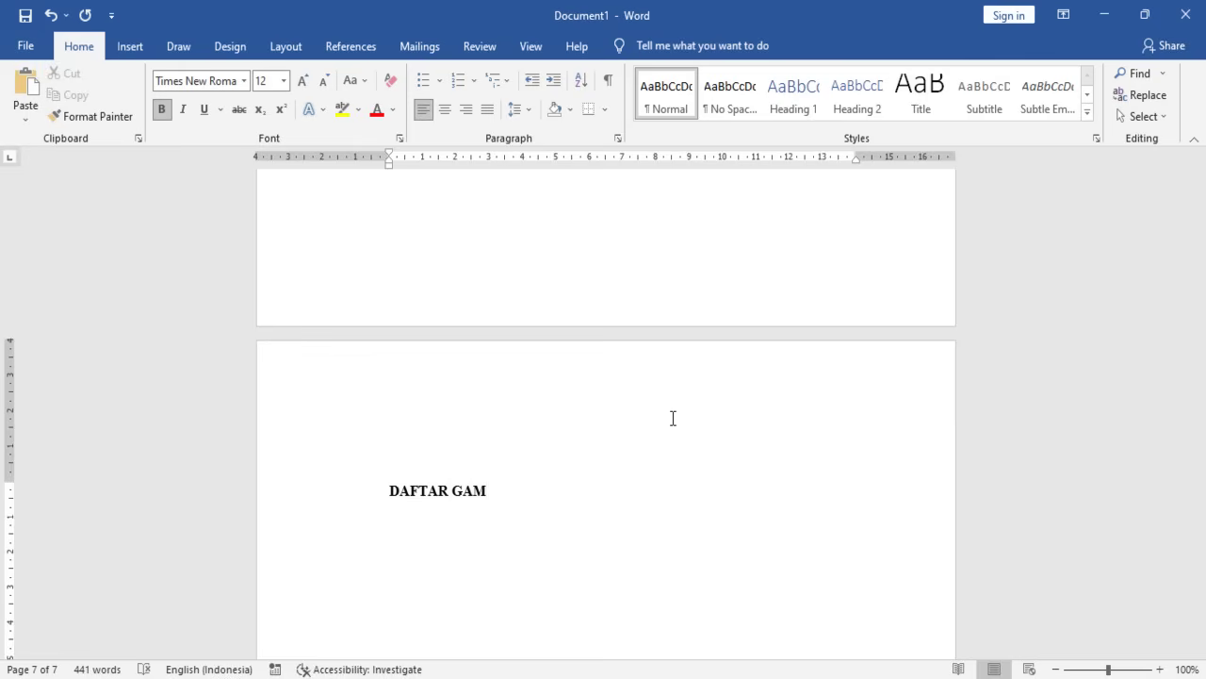
pyautogui.write('BAR')
pyautogui.hotkey('ctrl', 'e')
# - Remove the indent on the line below DAFTAR GAMBAR and fill the page with empty lines
pyautogui.press('Down')
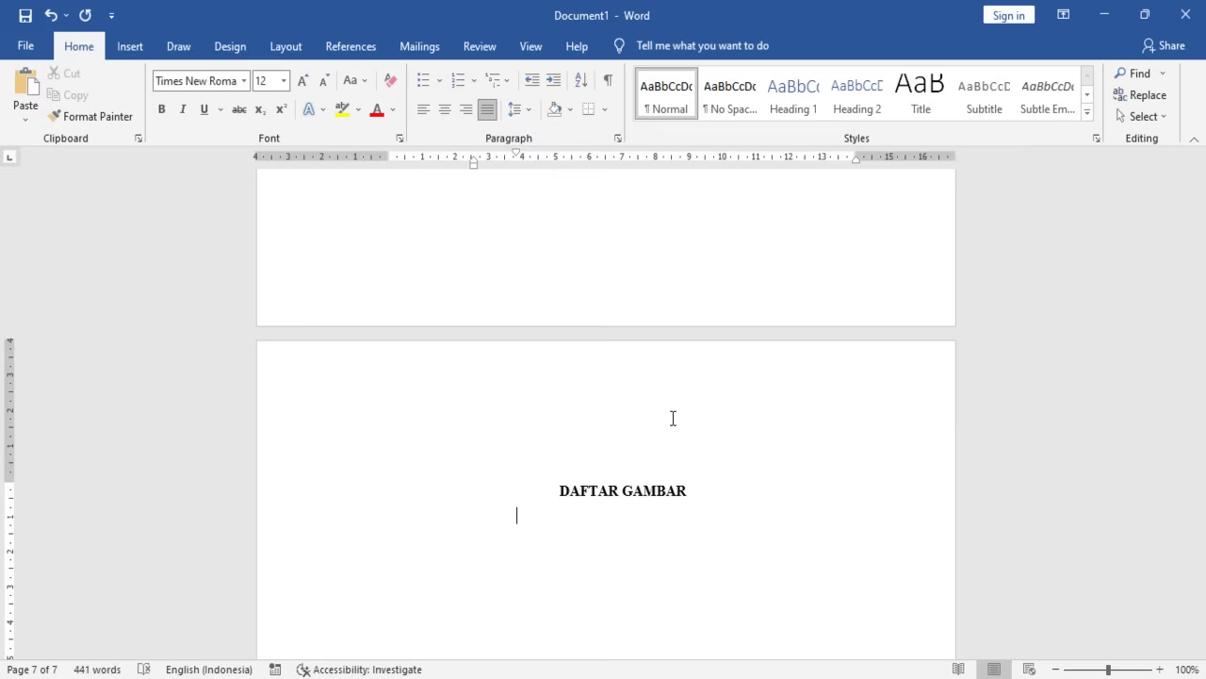
pyautogui.press('BackSpace')
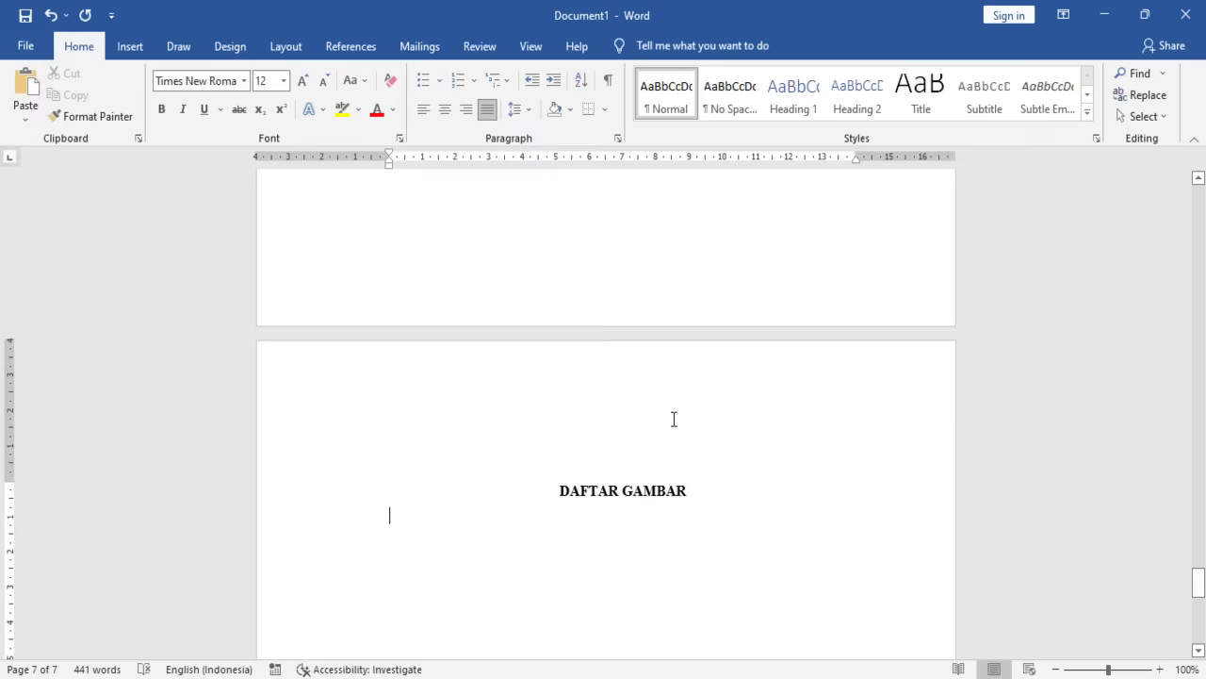
pyautogui.press('Return')
pyautogui.press('Return')
pyautogui.press('Return')
pyautogui.press('Return')
pyautogui.press('Return')
pyautogui.press('Return')
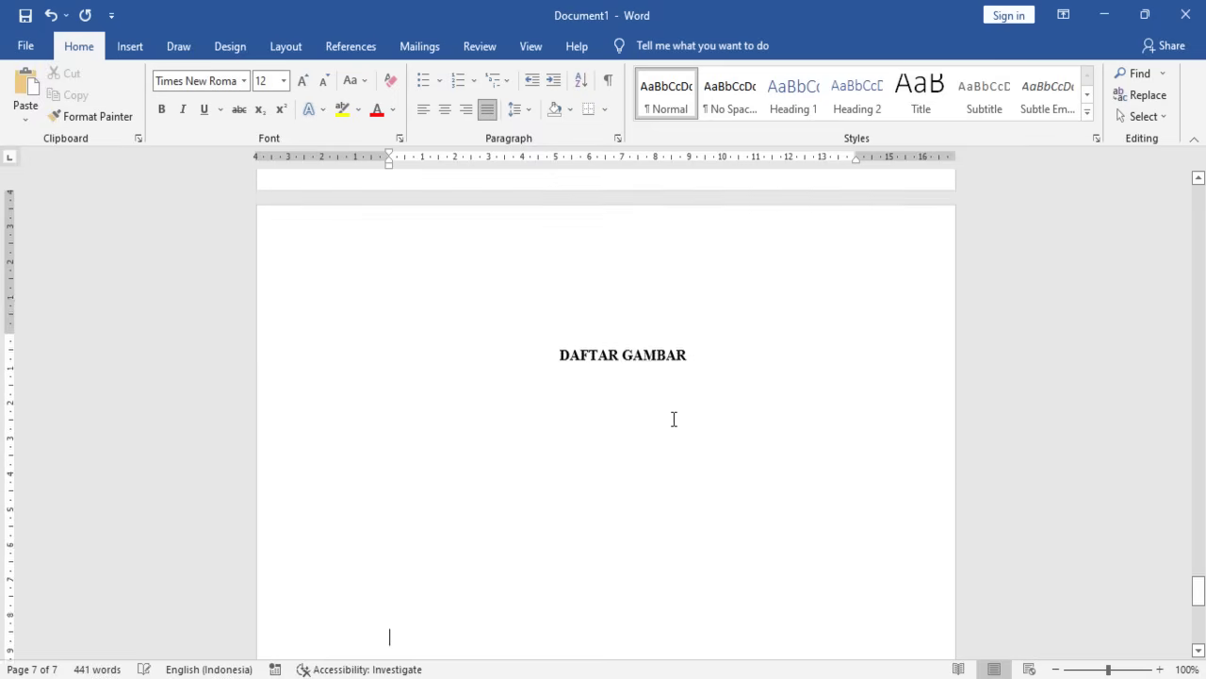
pyautogui.press('Return')
pyautogui.press('Return')
pyautogui.press('Return')
pyautogui.press('Return')
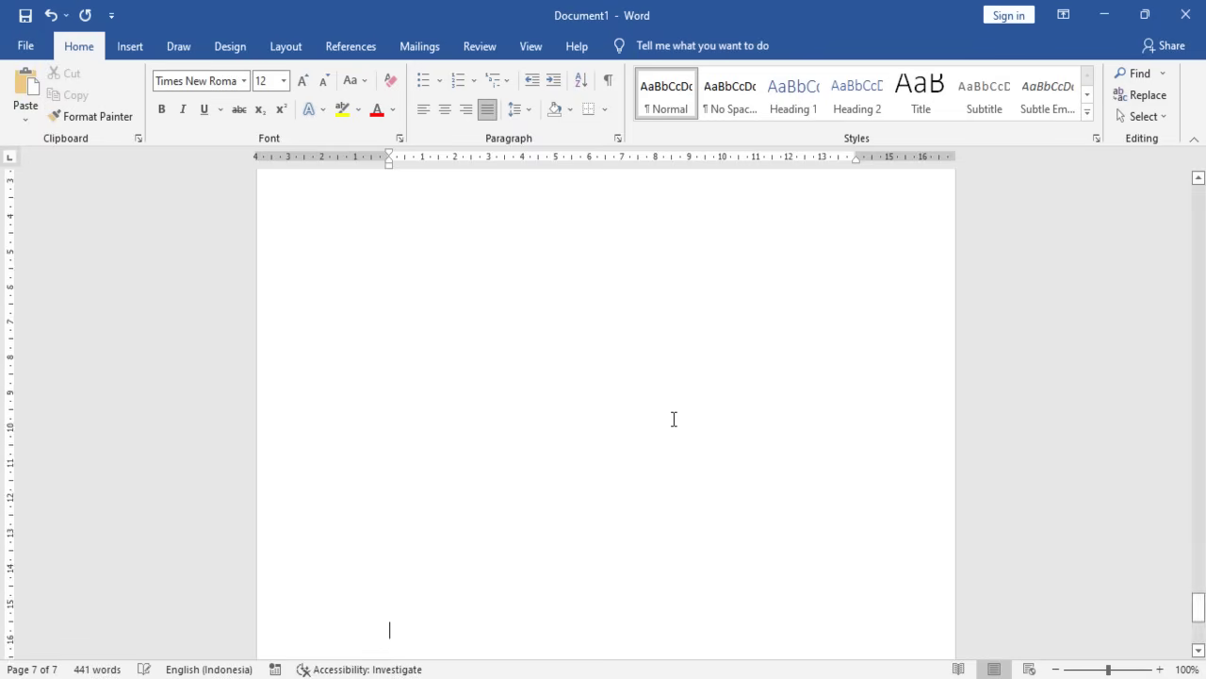
pyautogui.press('Return')
pyautogui.press('Return')
pyautogui.press('Return')
pyautogui.press('Return')
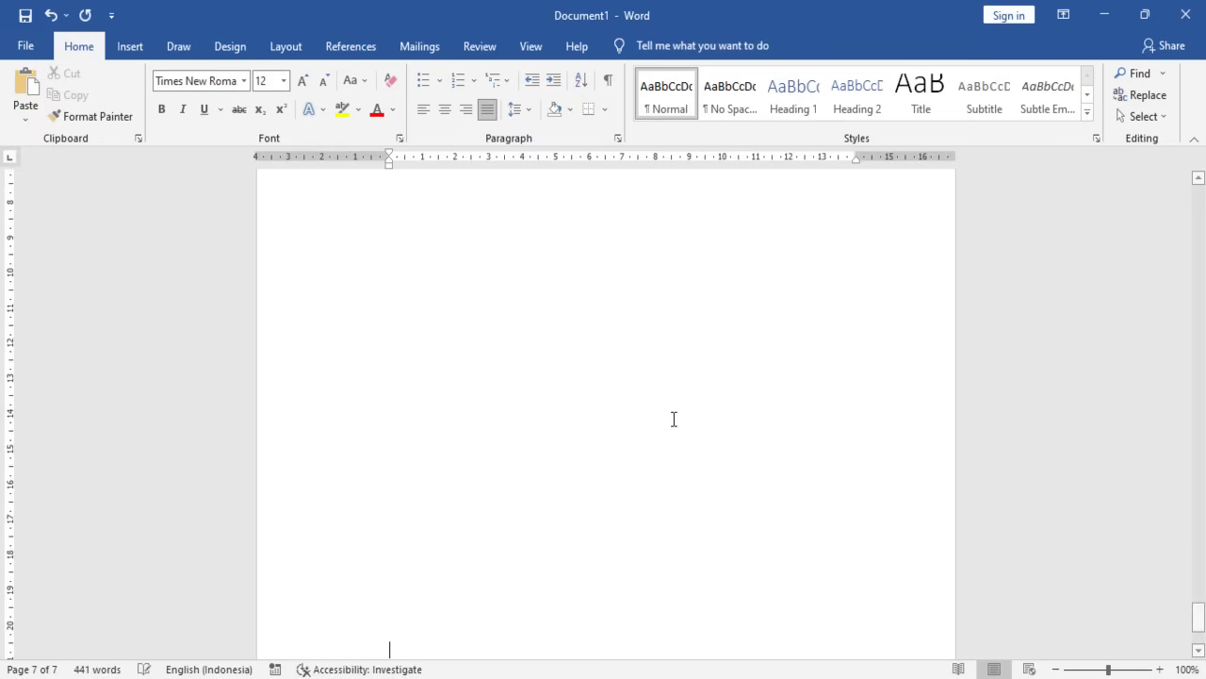
# - On page 8, type DAFTAR TABEL and make it a bold, centred heading
pyautogui.press('BackSpace')
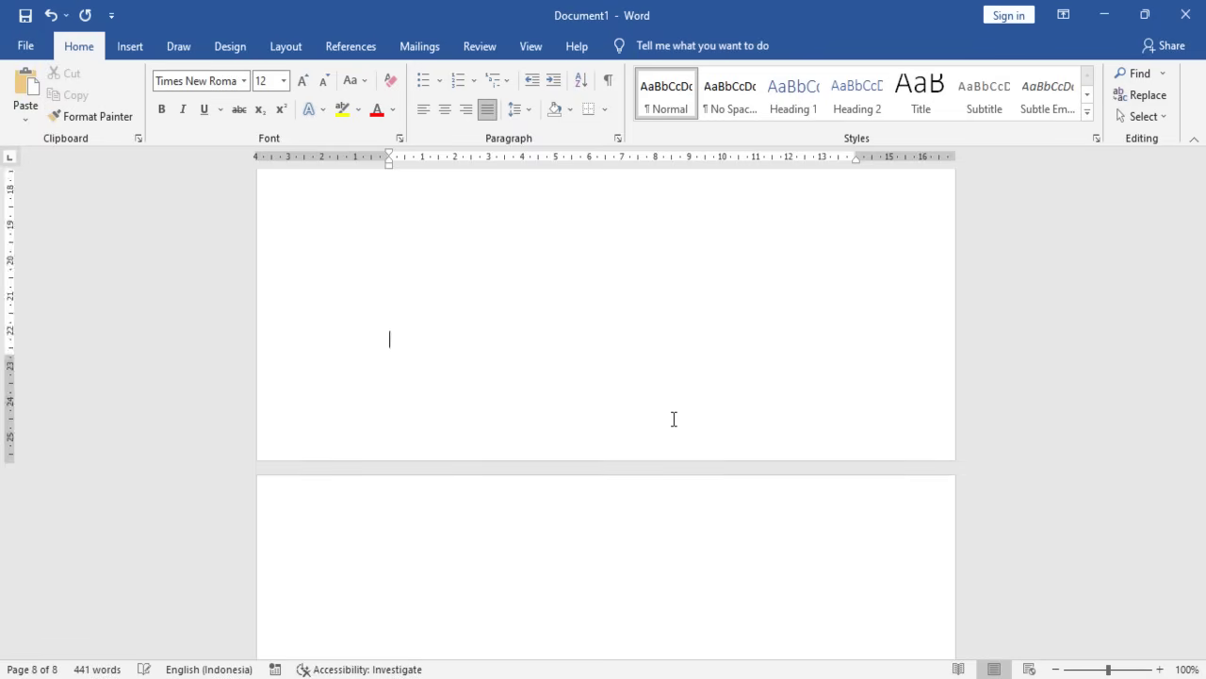
pyautogui.press('Return')
pyautogui.write('DAFTAR')
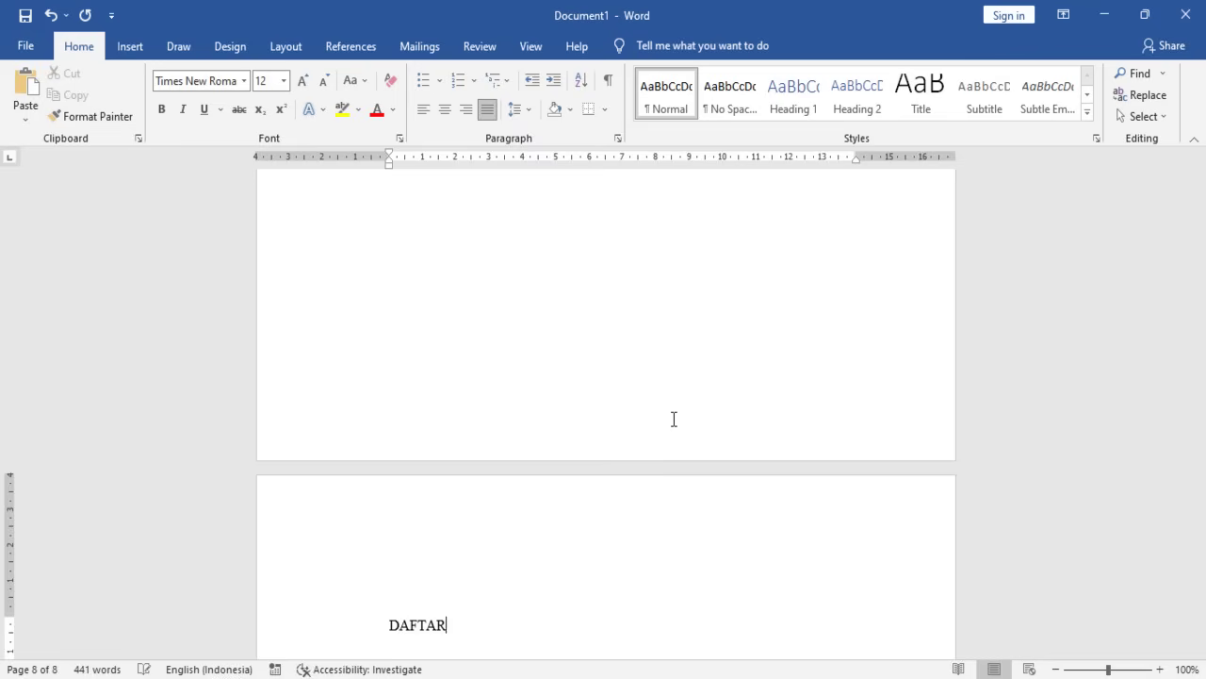
pyautogui.write(' TABEL')
pyautogui.click(236, 631)
pyautogui.click(445, 109)
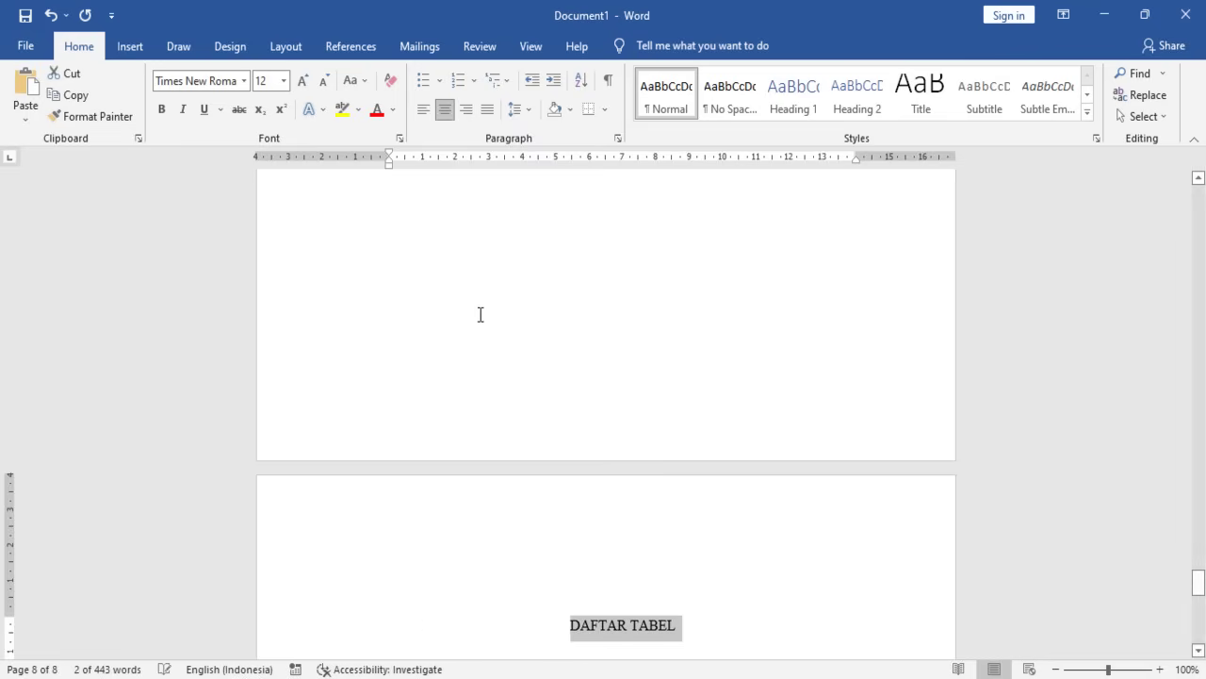
pyautogui.hotkey('ctrl', 'b')
pyautogui.click(683, 625)
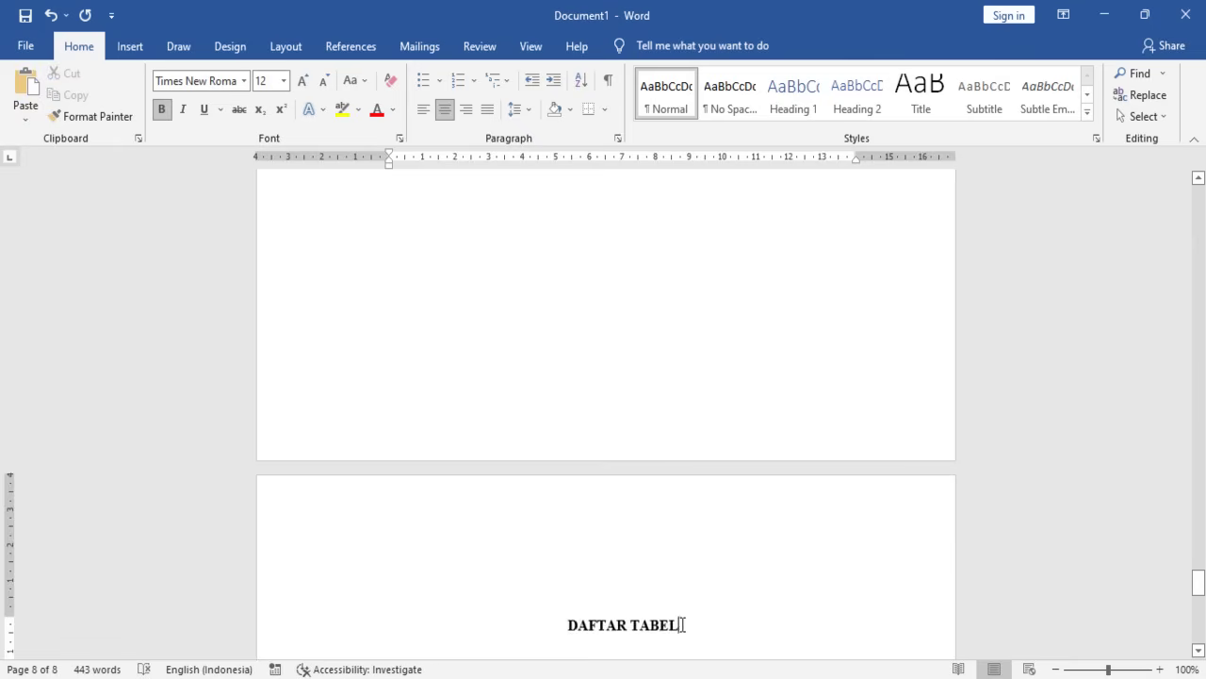
# - Add empty lines below DAFTAR TABEL until the text reaches the next page
pyautogui.scroll(-3, 658, 591)
pyautogui.press('Return')
pyautogui.press('Return')
pyautogui.press('Return')
pyautogui.press('Return')
pyautogui.press('Return')
pyautogui.press('Return')
pyautogui.press('Return')
pyautogui.press('Return')
pyautogui.press('Return')
pyautogui.press('Return')
pyautogui.press('Return')
pyautogui.press('Return')
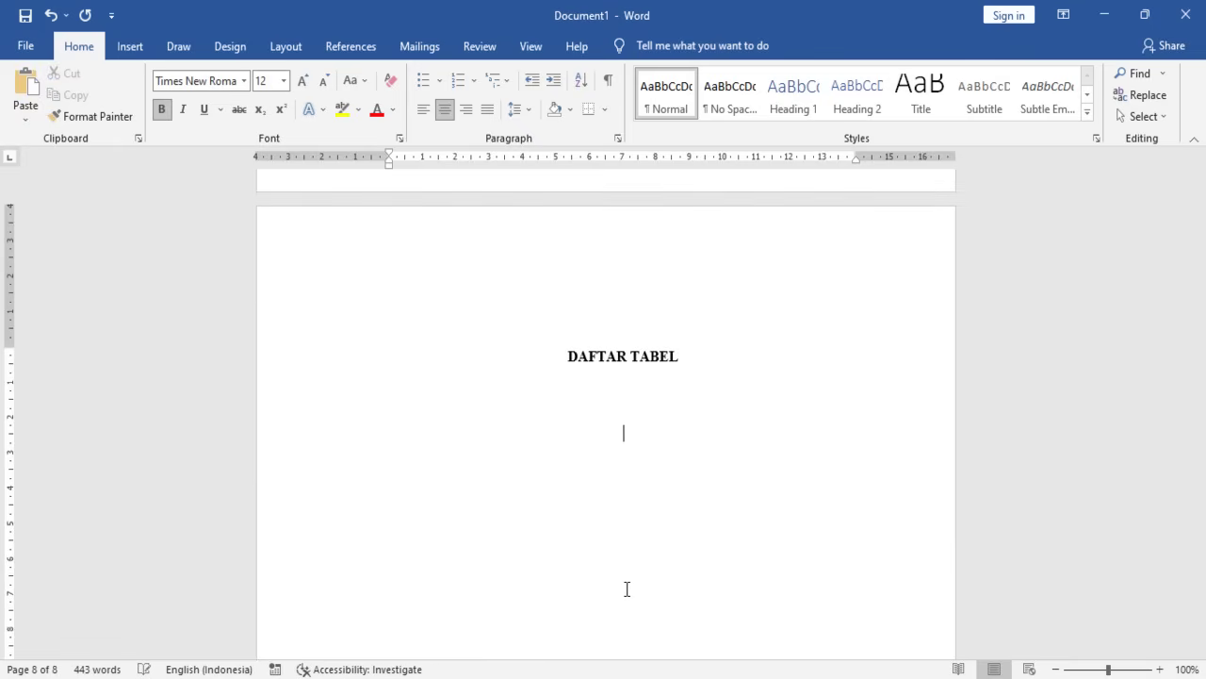
pyautogui.press('Return')
pyautogui.press('Return')
pyautogui.press('Return')
pyautogui.press('Return')
pyautogui.press('Return')
pyautogui.press('Return')
pyautogui.press('Return')
pyautogui.press('Return')
pyautogui.press('Return')
pyautogui.press('Return')
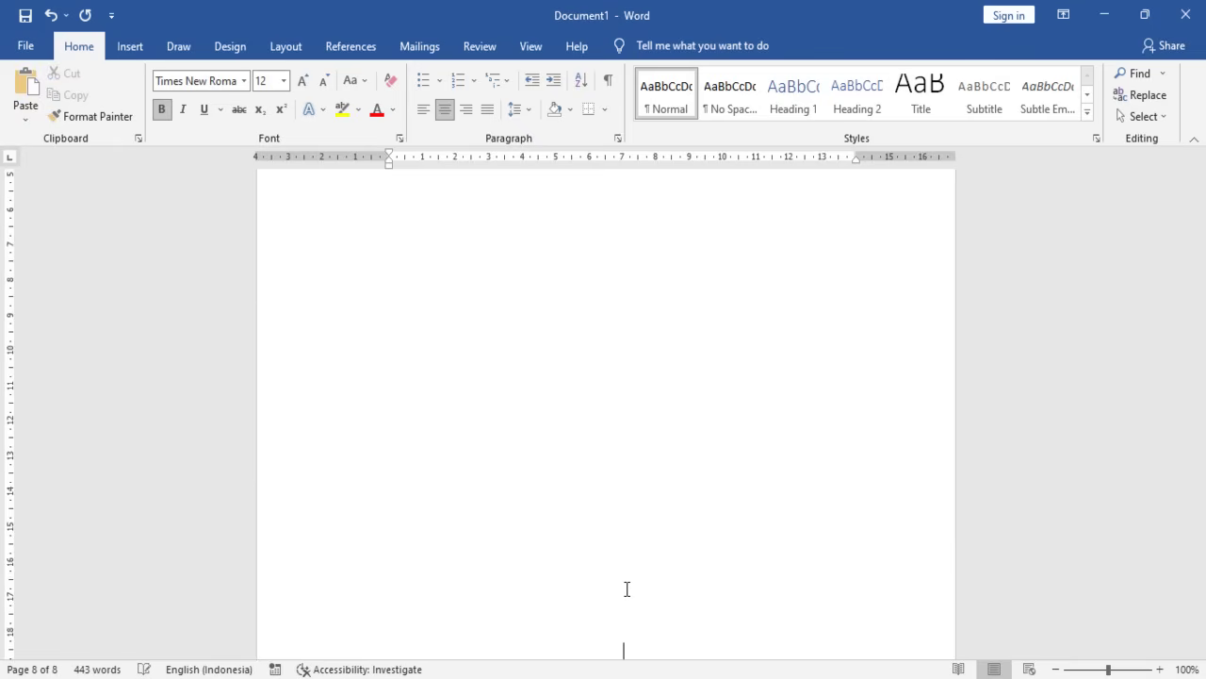
pyautogui.press('Return')
pyautogui.press('Return')
pyautogui.press('Return')
pyautogui.press('Return')
pyautogui.press('Return')
pyautogui.press('Return')
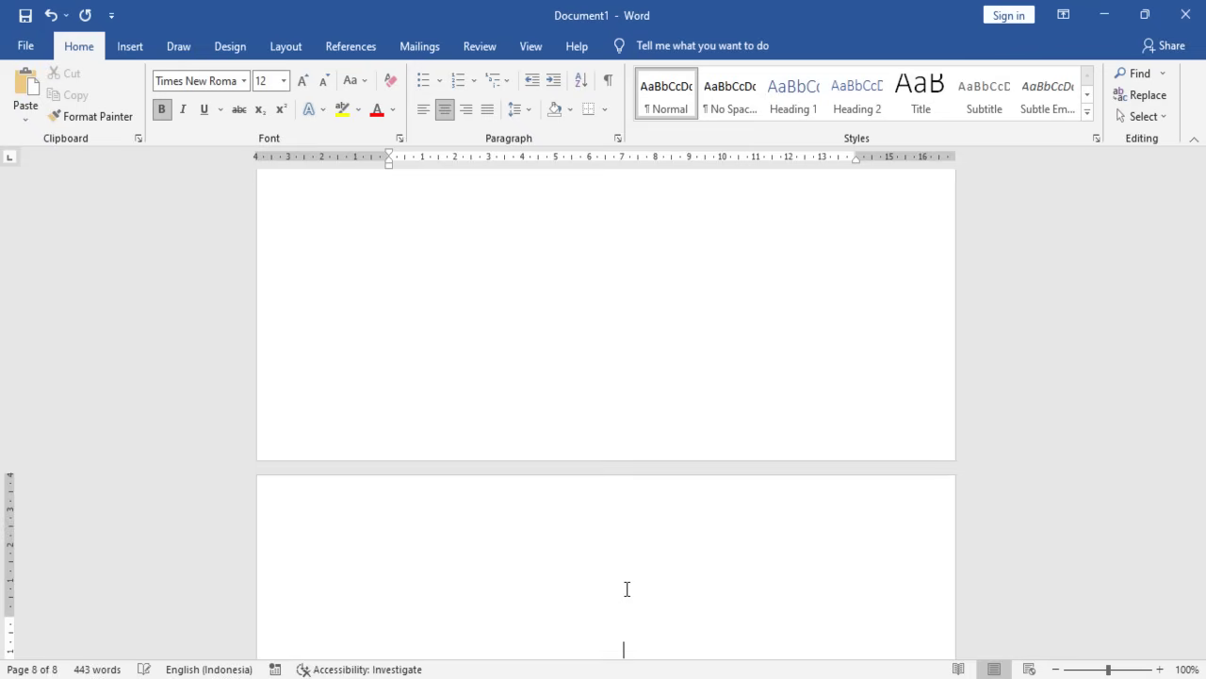
# - Type the heading DAFTAR LAMPIRAN on page 9, adding the missing R in DAFTAR
pyautogui.write('DAFTA LAMPIRAN')
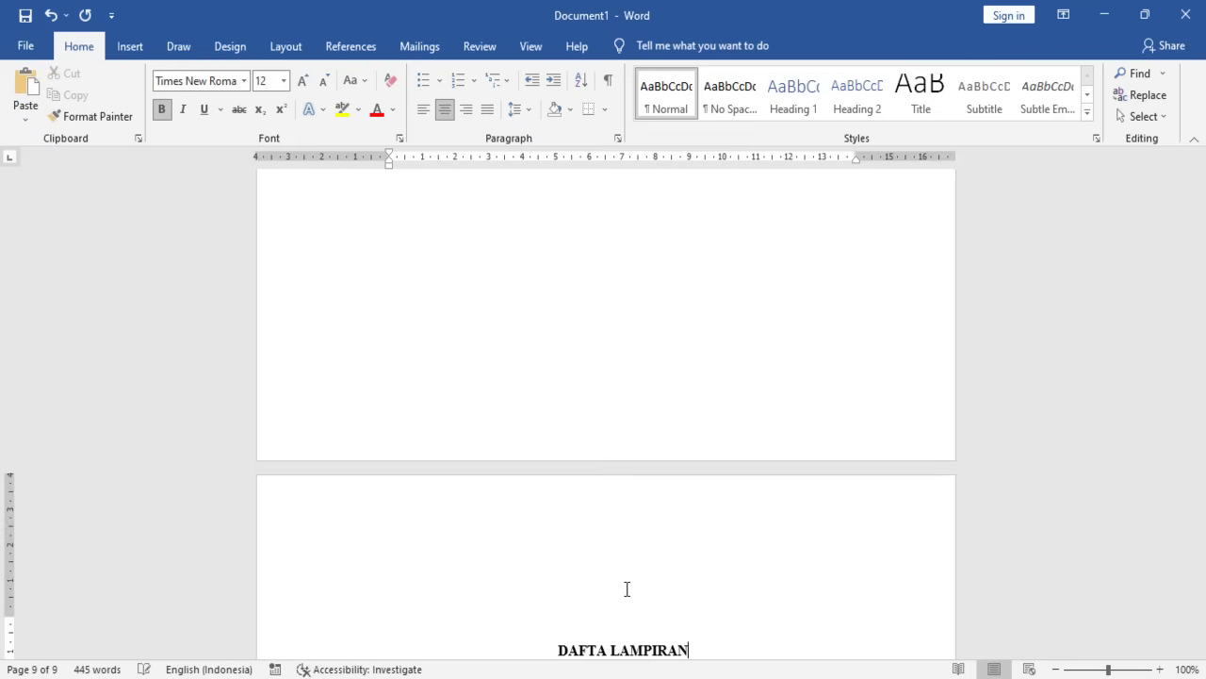
pyautogui.scroll(-1, 556, 561)
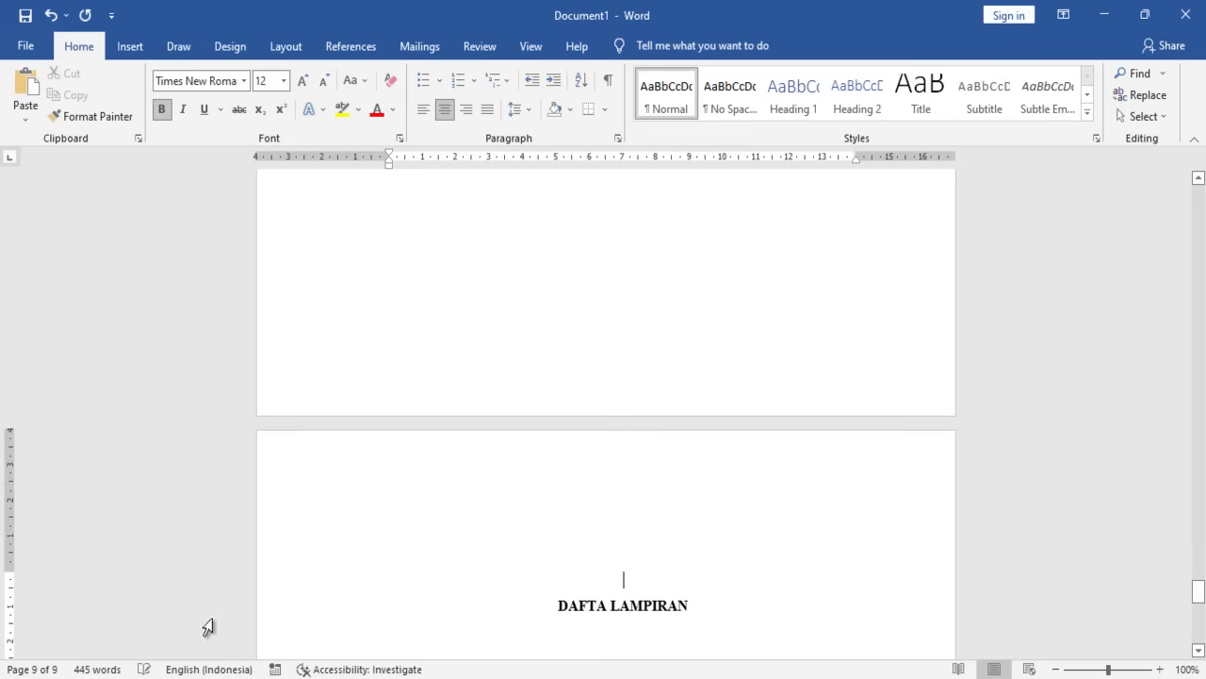
pyautogui.click(604, 607)
pyautogui.write('R')
pyautogui.click(695, 605)
pyautogui.scroll(-1, 616, 584)
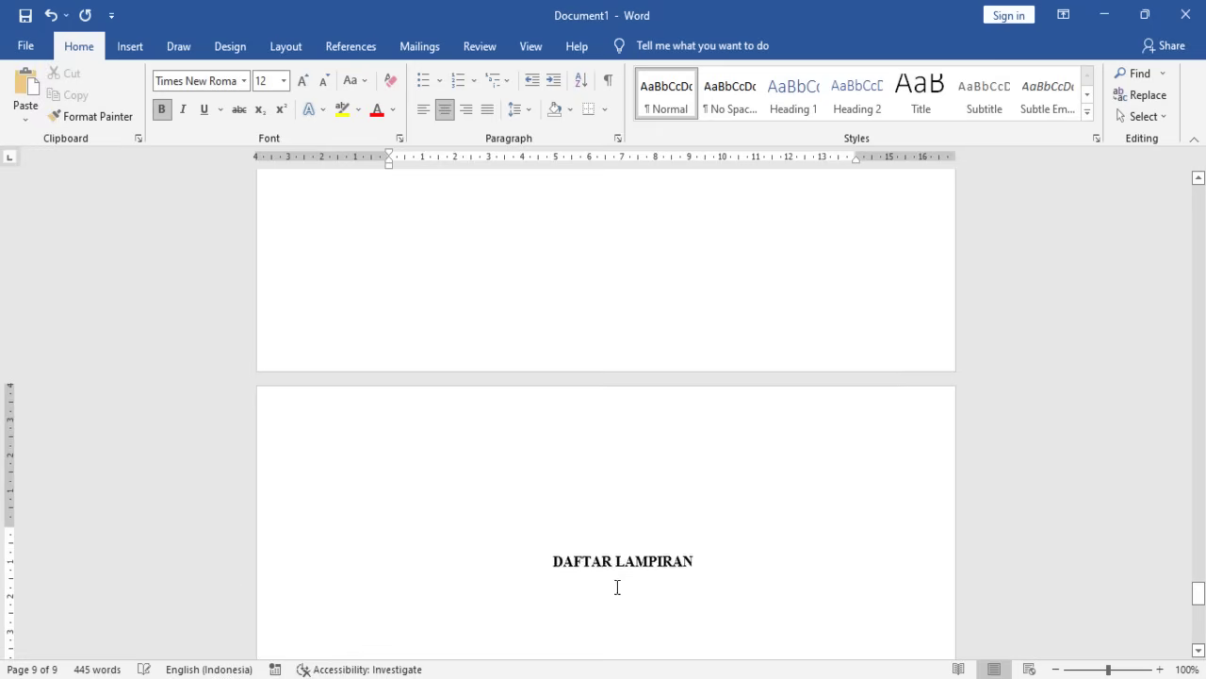
pyautogui.click(212, 564)
pyautogui.click(695, 569)
pyautogui.click(698, 562)
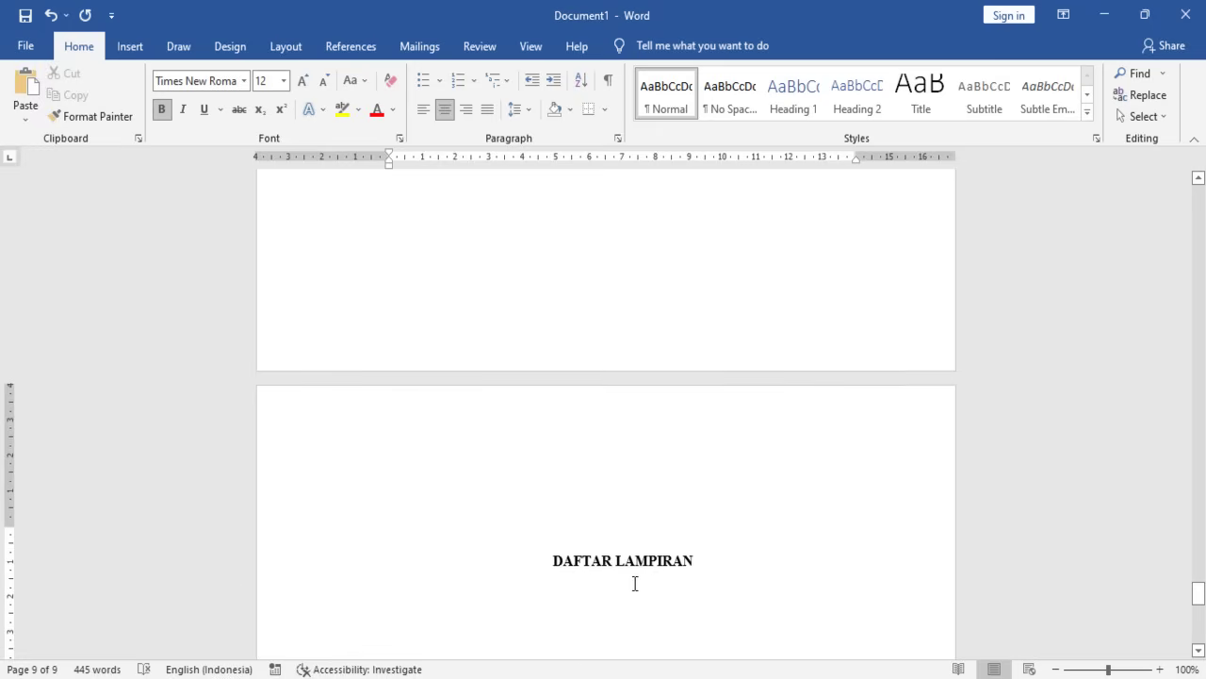
# - Scroll through the front-matter pages to check the headings
pyautogui.scroll(10, 641, 580)
pyautogui.scroll(5, 565, 460)
pyautogui.moveTo(1199, 545); pyautogui.dragTo(1198, 600)
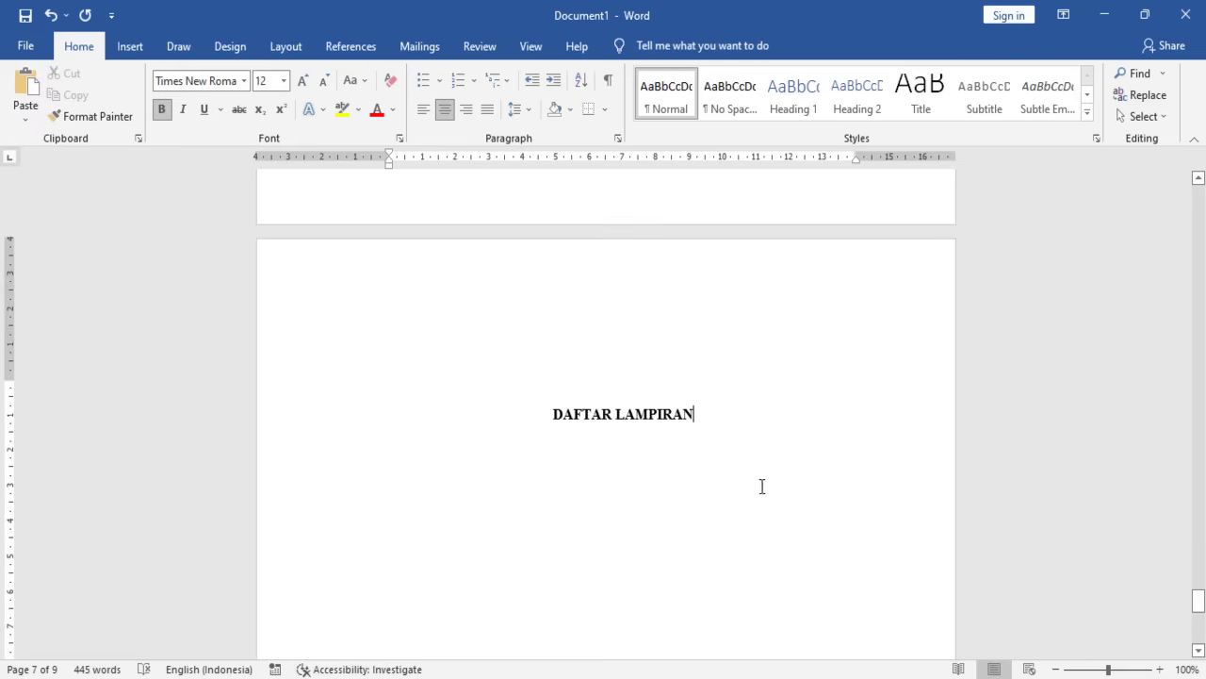
pyautogui.scroll(8, 762, 486)
pyautogui.scroll(5, 634, 364)
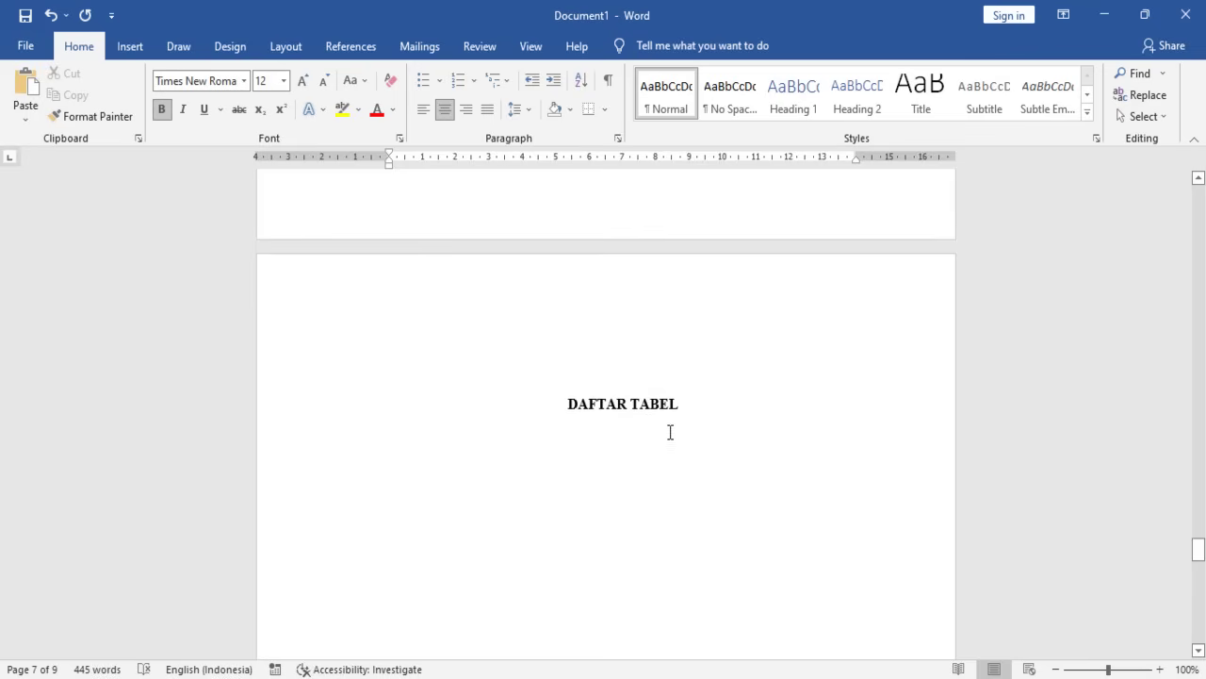
pyautogui.scroll(-10, 670, 432)
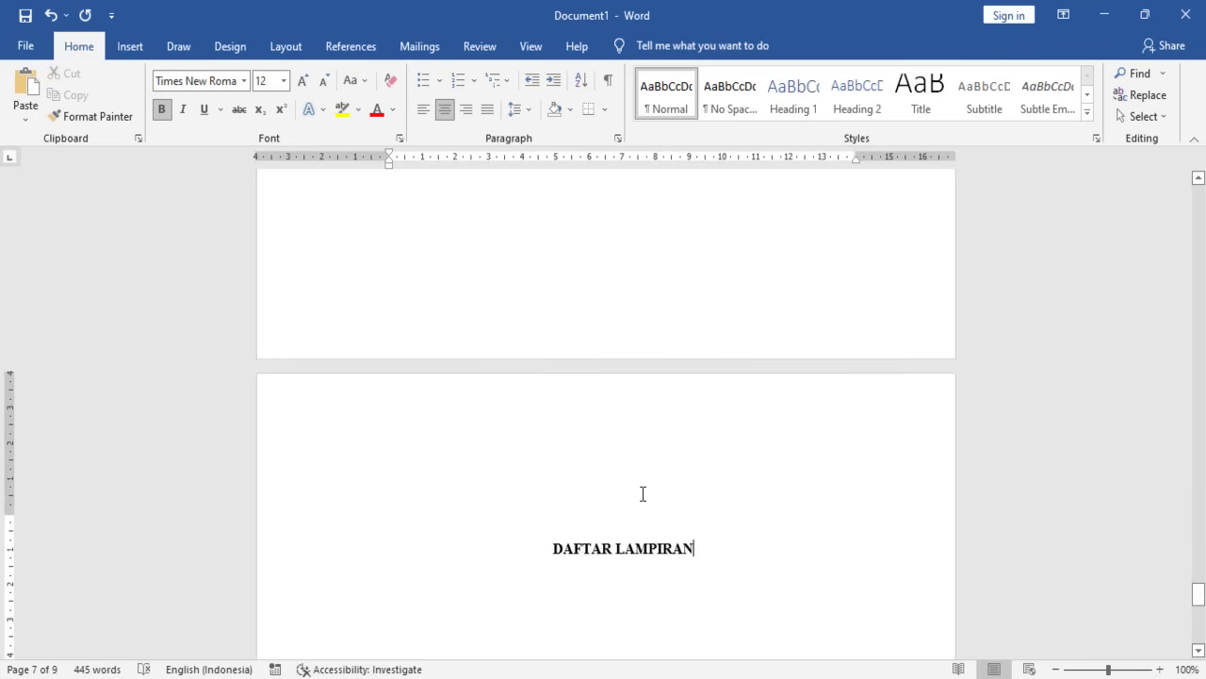
pyautogui.scroll(-3, 643, 494)
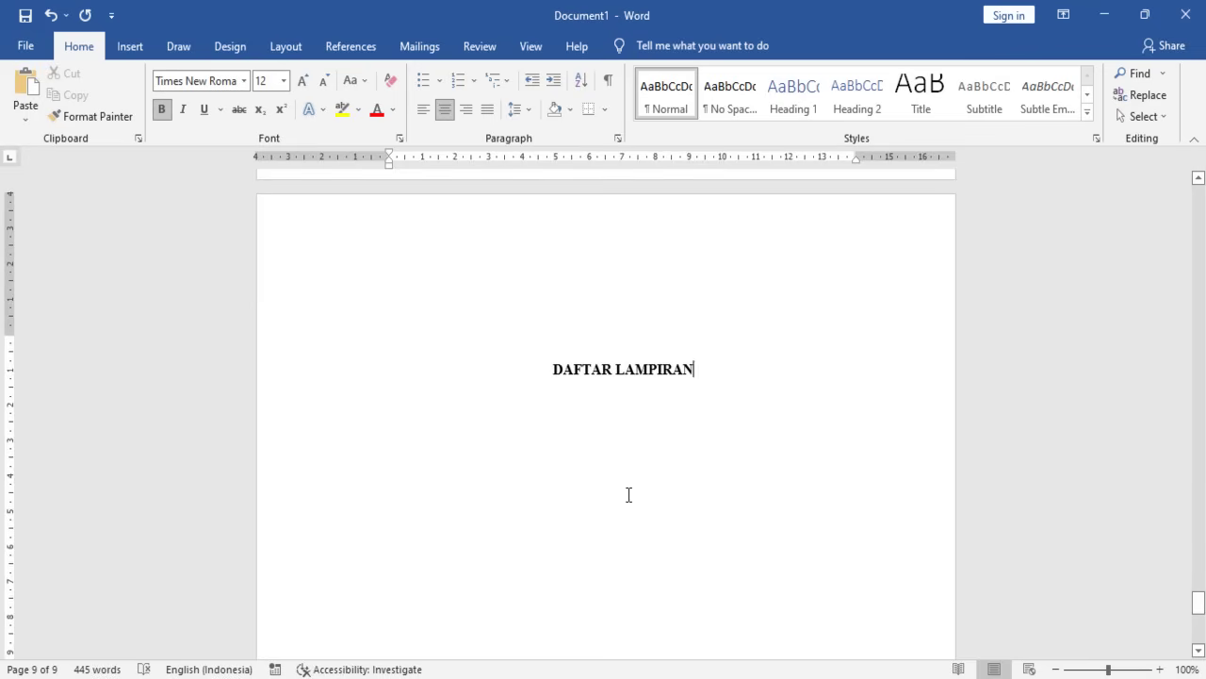
pyautogui.scroll(-2, 632, 490)
pyautogui.scroll(-5, 634, 490)
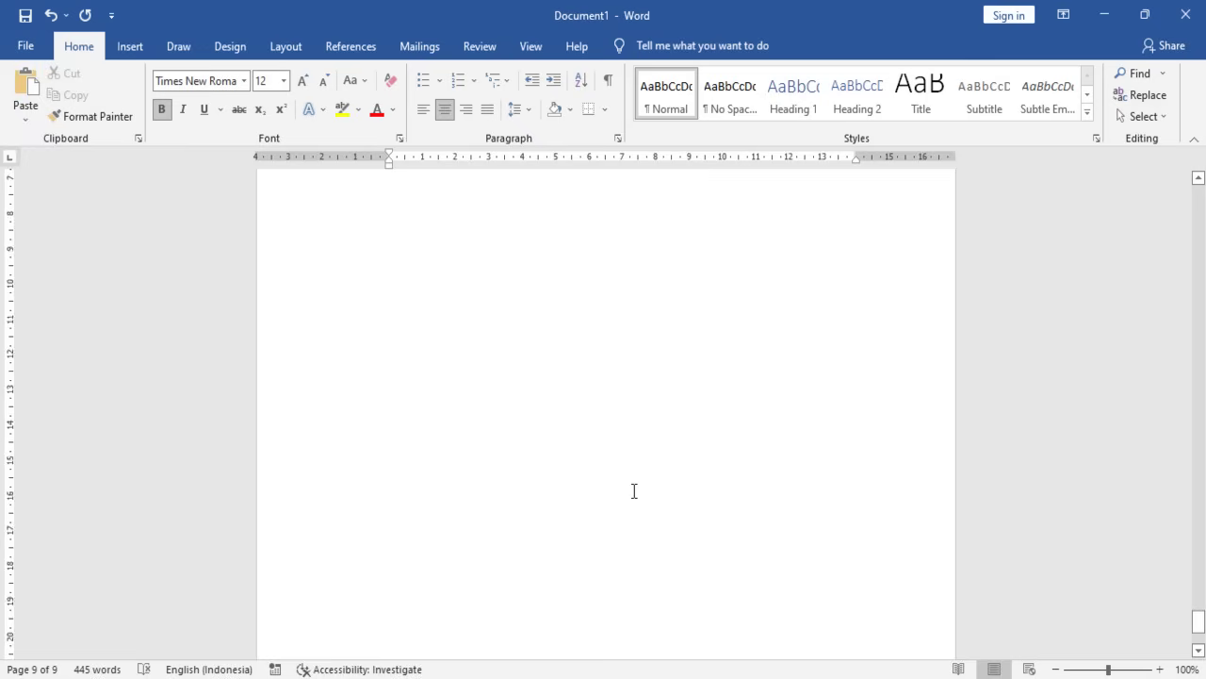
pyautogui.scroll(9, 662, 557)
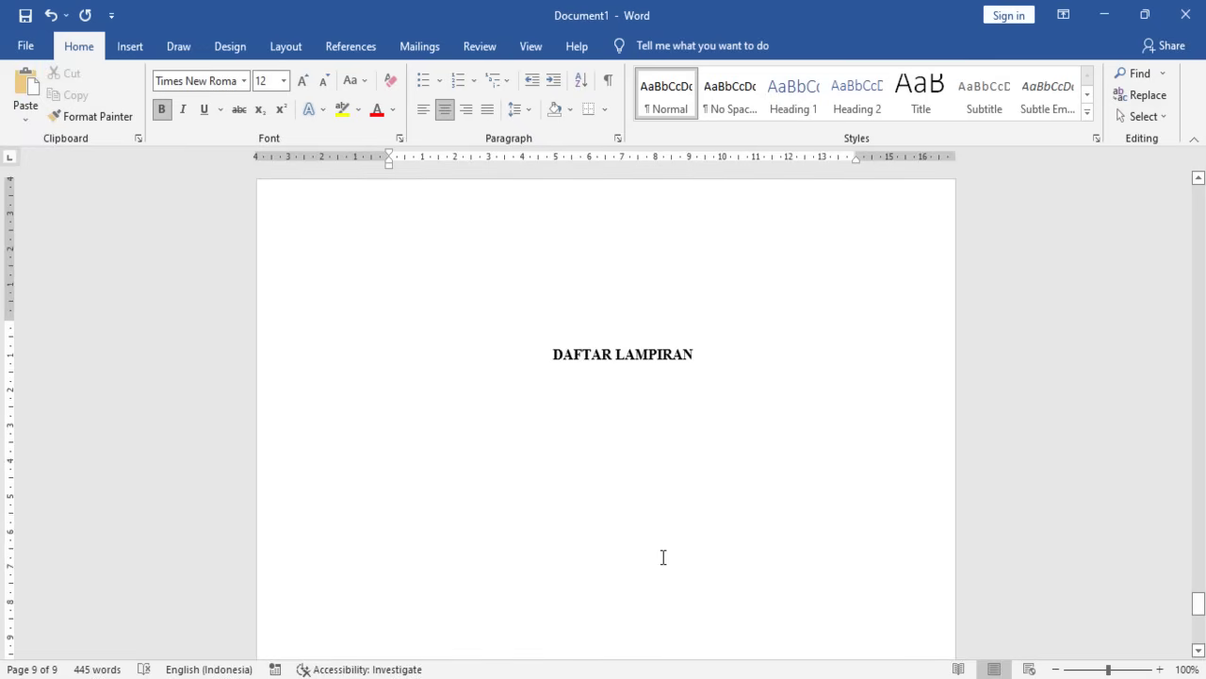
pyautogui.scroll(3, 663, 557)
pyautogui.scroll(5, 662, 557)
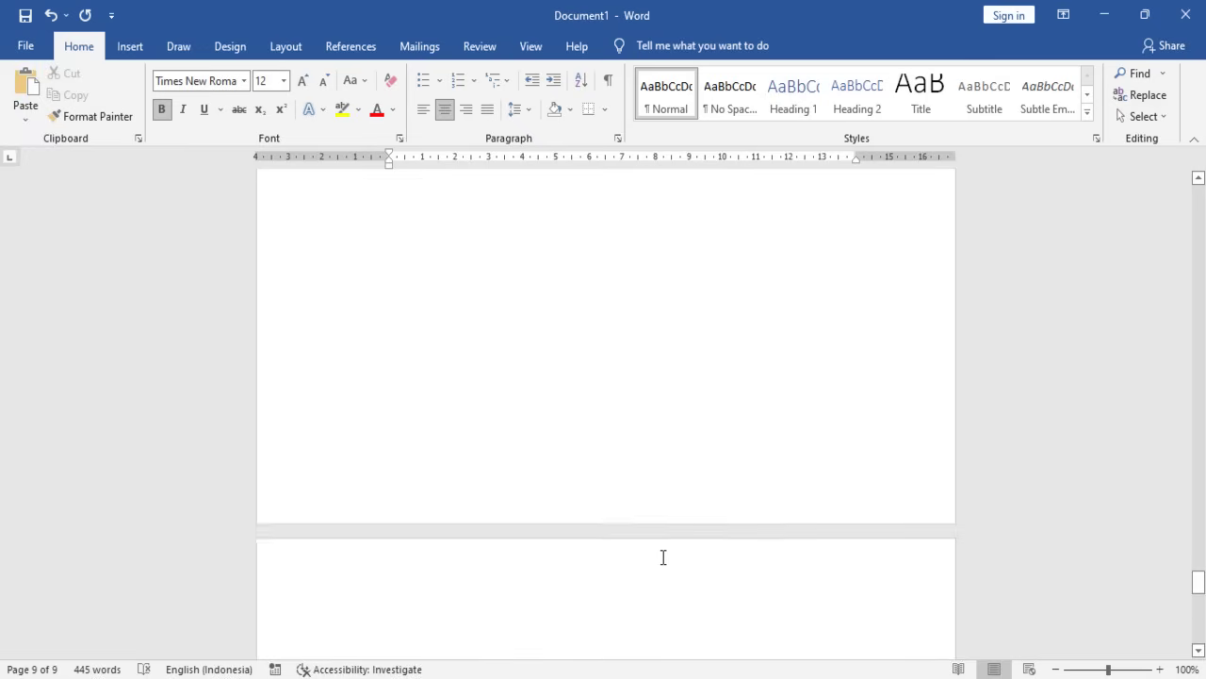
pyautogui.scroll(-14, 664, 561)
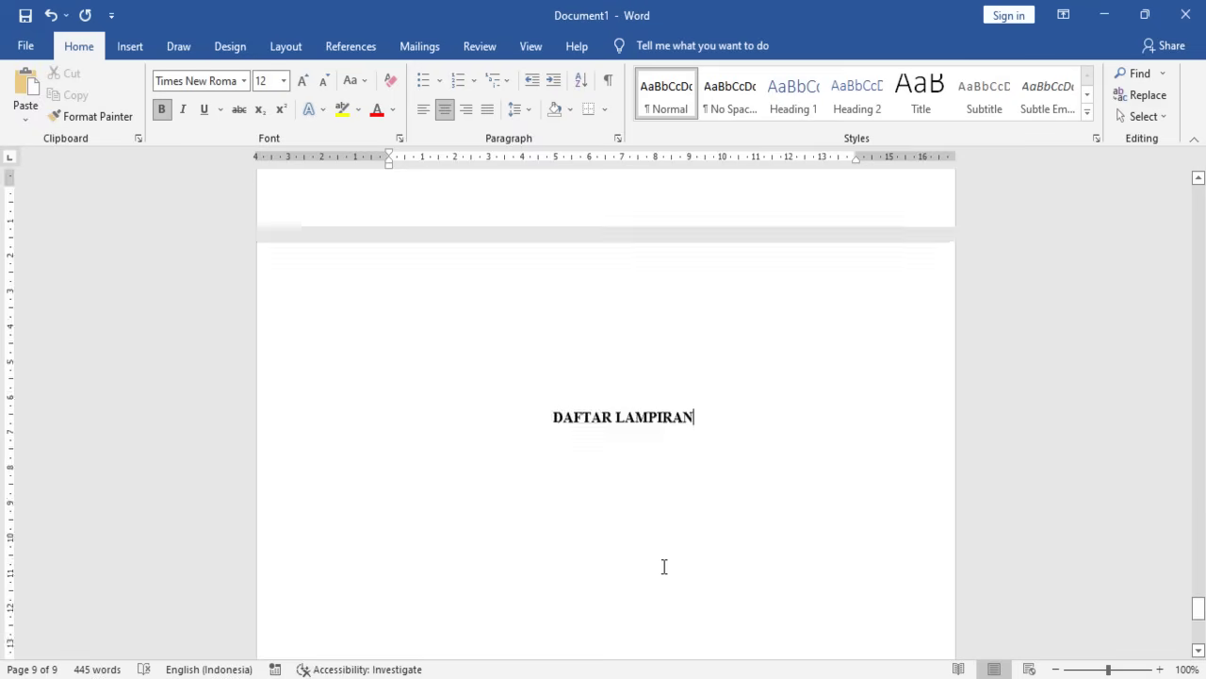
pyautogui.scroll(9, 707, 415)
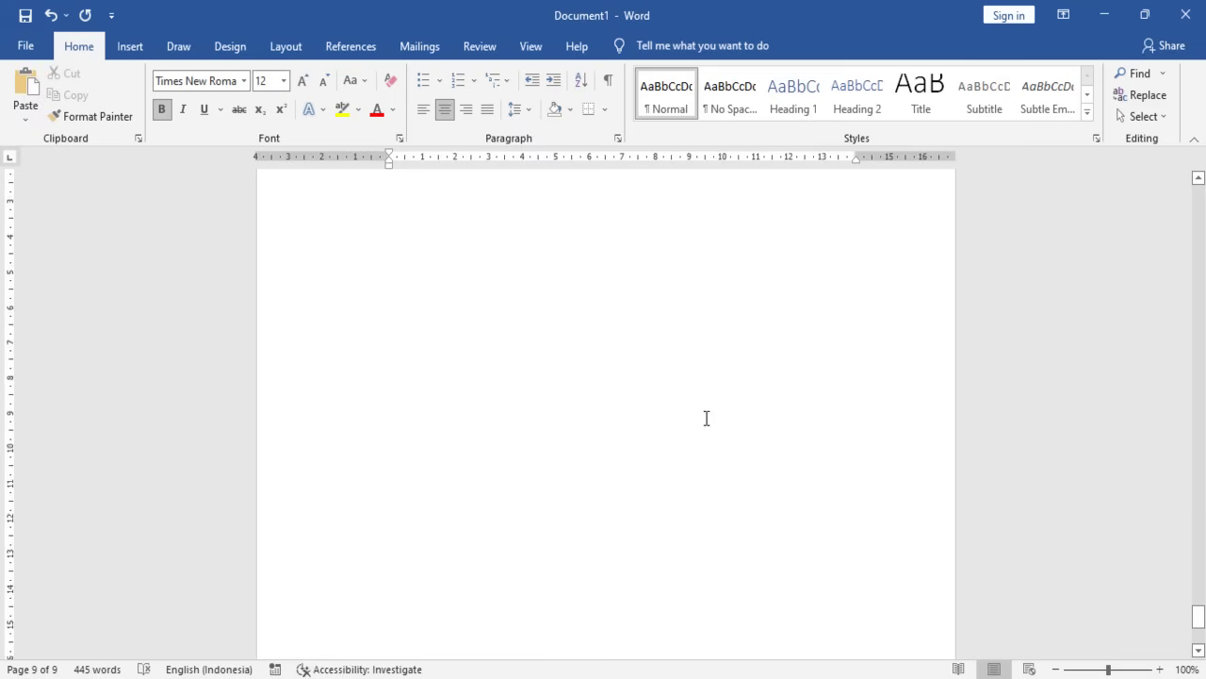
# - Add a left-aligned line and empty lines after DAFTAR LAMPIRAN to reach page 10
pyautogui.press('Return')
pyautogui.hotkey('ctrl', 'l')
pyautogui.press('Return')
pyautogui.press('Return')
pyautogui.press('Return')
pyautogui.press('Return')
pyautogui.press('Return')
pyautogui.press('Return')
pyautogui.press('Return')
pyautogui.press('Return')
pyautogui.press('Return')
pyautogui.press('Return')
pyautogui.press('Return')
pyautogui.press('Return')
pyautogui.press('Return')
pyautogui.press('Return')
pyautogui.press('Return')
pyautogui.press('Return')
pyautogui.press('Return')
pyautogui.press('Return')
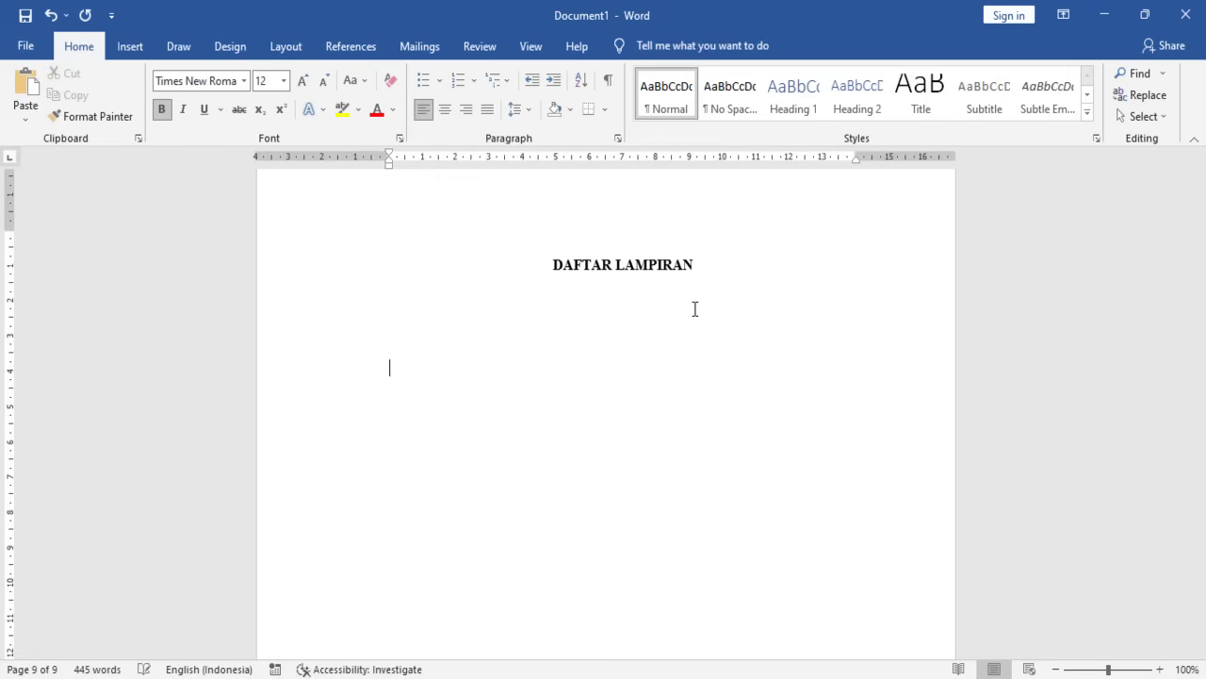
pyautogui.press('Return')
pyautogui.press('Return')
pyautogui.press('Return')
pyautogui.press('Return')
pyautogui.press('Return')
pyautogui.press('Return')
pyautogui.press('Return')
pyautogui.press('Return')
pyautogui.press('Return')
pyautogui.press('Return')
pyautogui.press('Return')
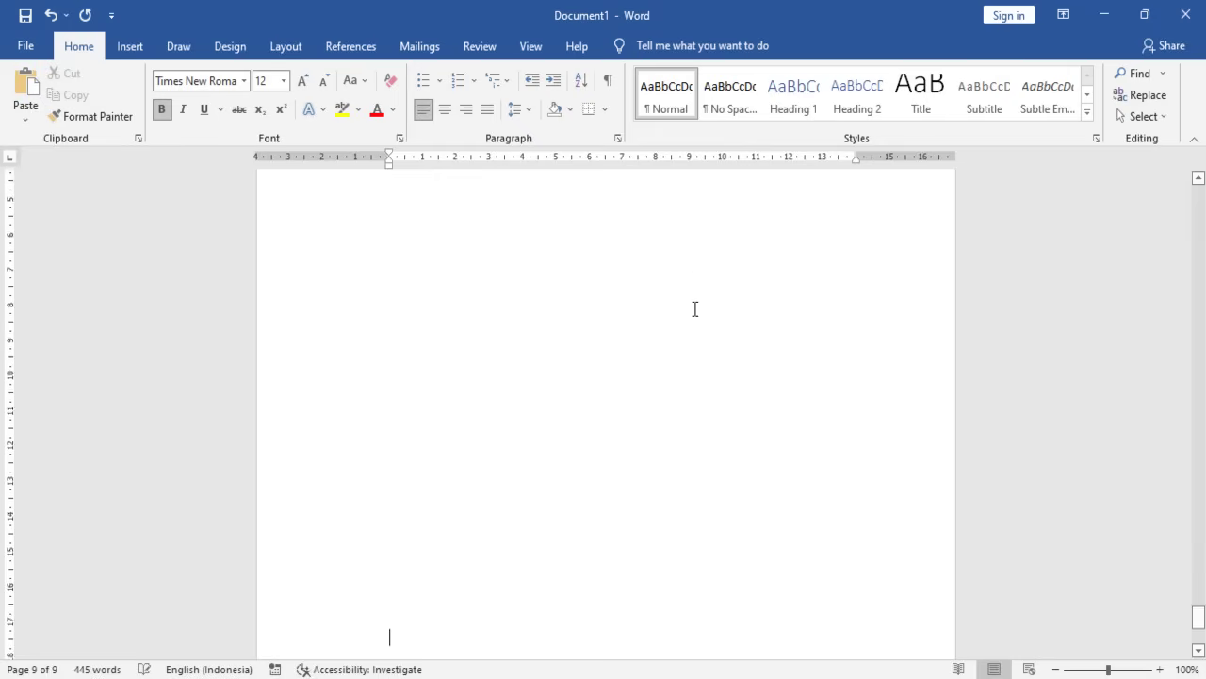
pyautogui.press('Return')
pyautogui.press('Return')
pyautogui.press('Return')
pyautogui.press('Return')
pyautogui.press('Return')
pyautogui.press('Return')
pyautogui.press('Return')
pyautogui.press('Return')
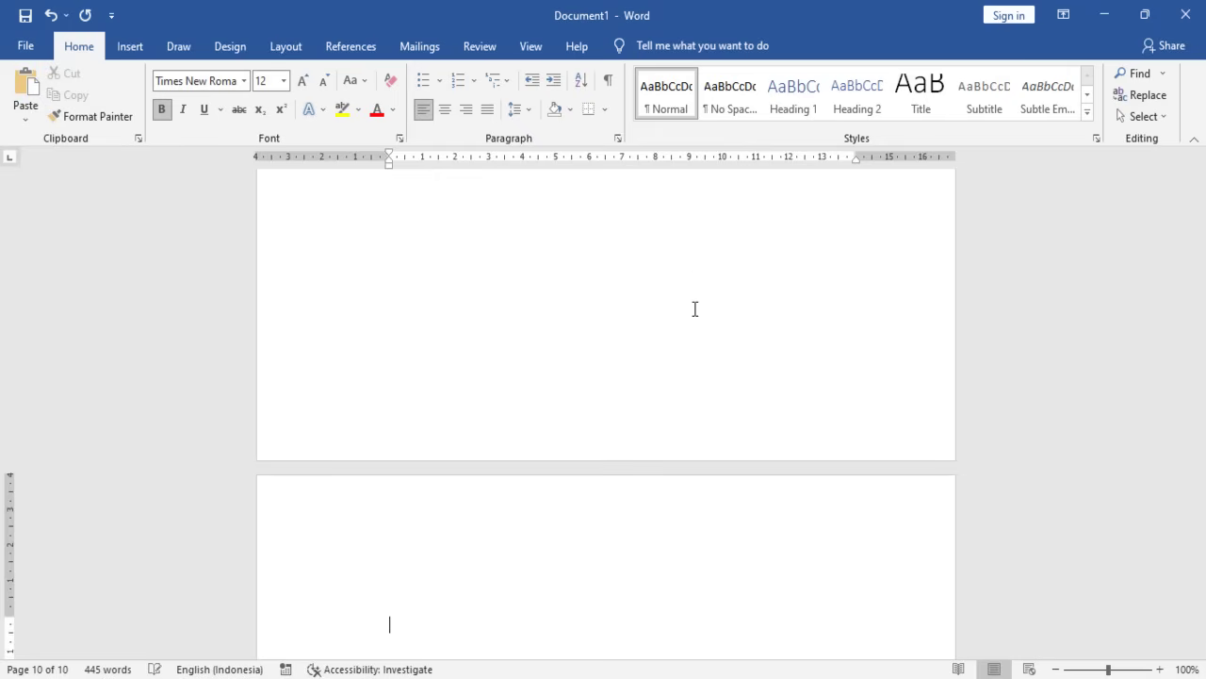
# - Type BAB 1 and PENDAHULUAN on two lines and centre both
pyautogui.write('BABA')
pyautogui.press('BackSpace')
pyautogui.write('1')
pyautogui.press('Return')
pyautogui.write('PENDAHULAI')
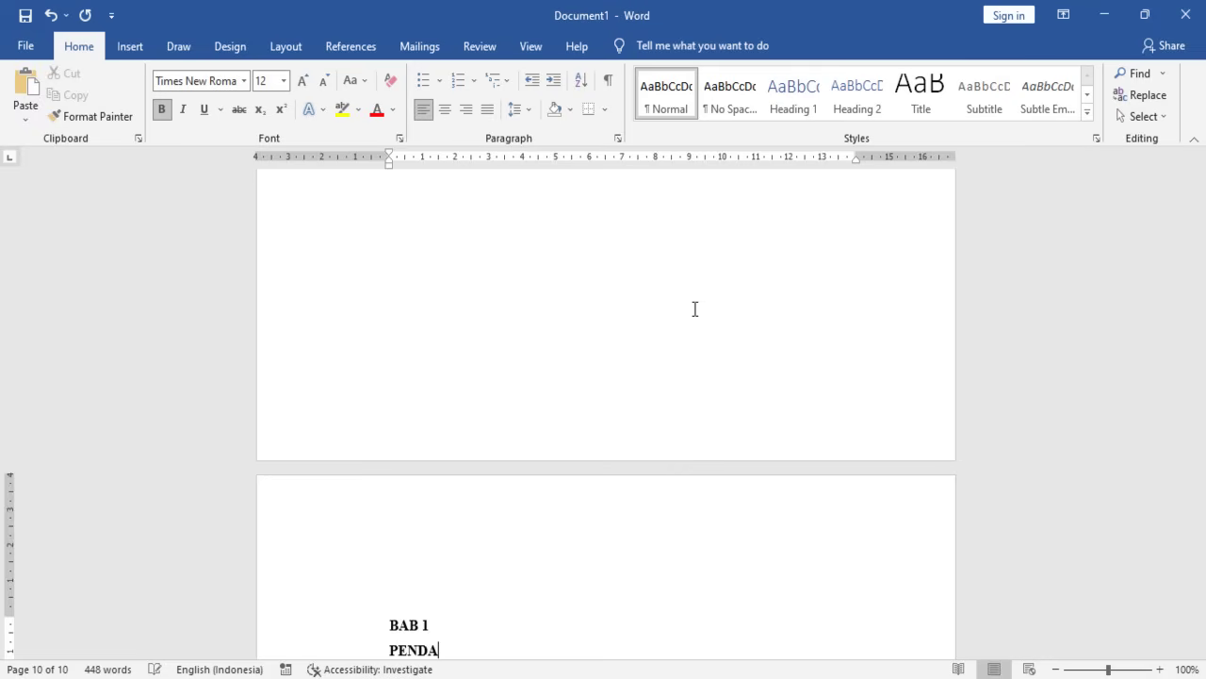
pyautogui.press('BackSpace')
pyautogui.press('BackSpace')
pyautogui.write('UAN')
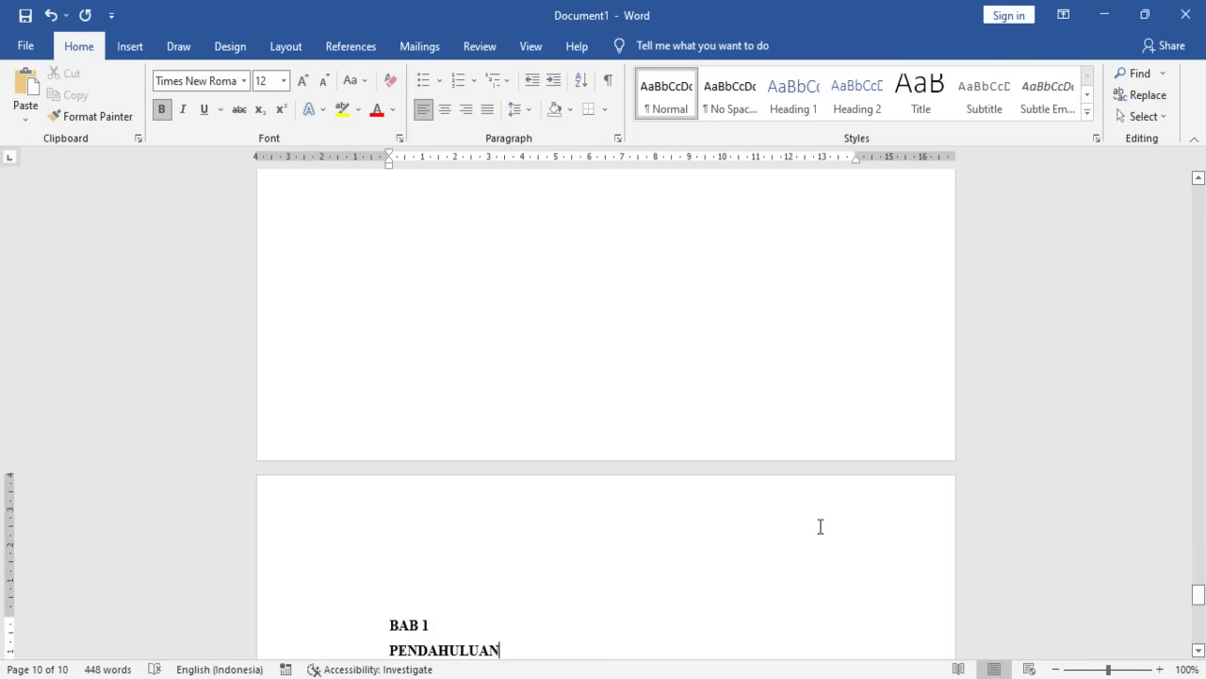
pyautogui.scroll(-1, 398, 466)
pyautogui.moveTo(234, 590); pyautogui.dragTo(235, 610)
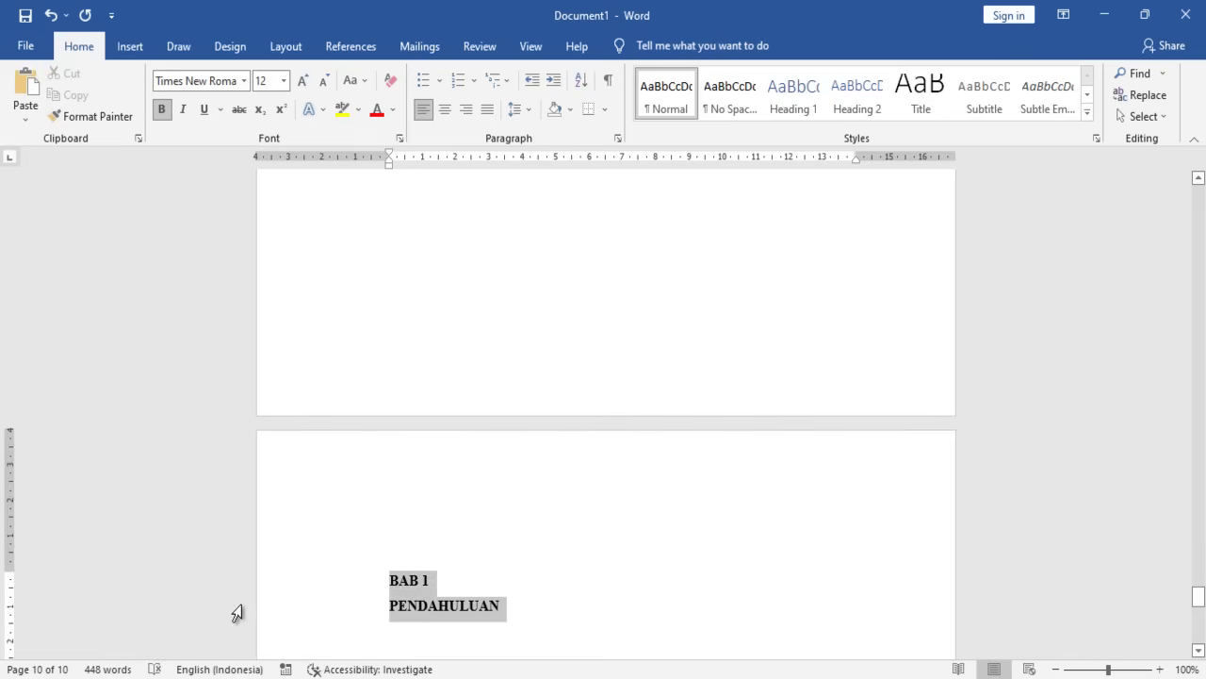
pyautogui.click(447, 110)
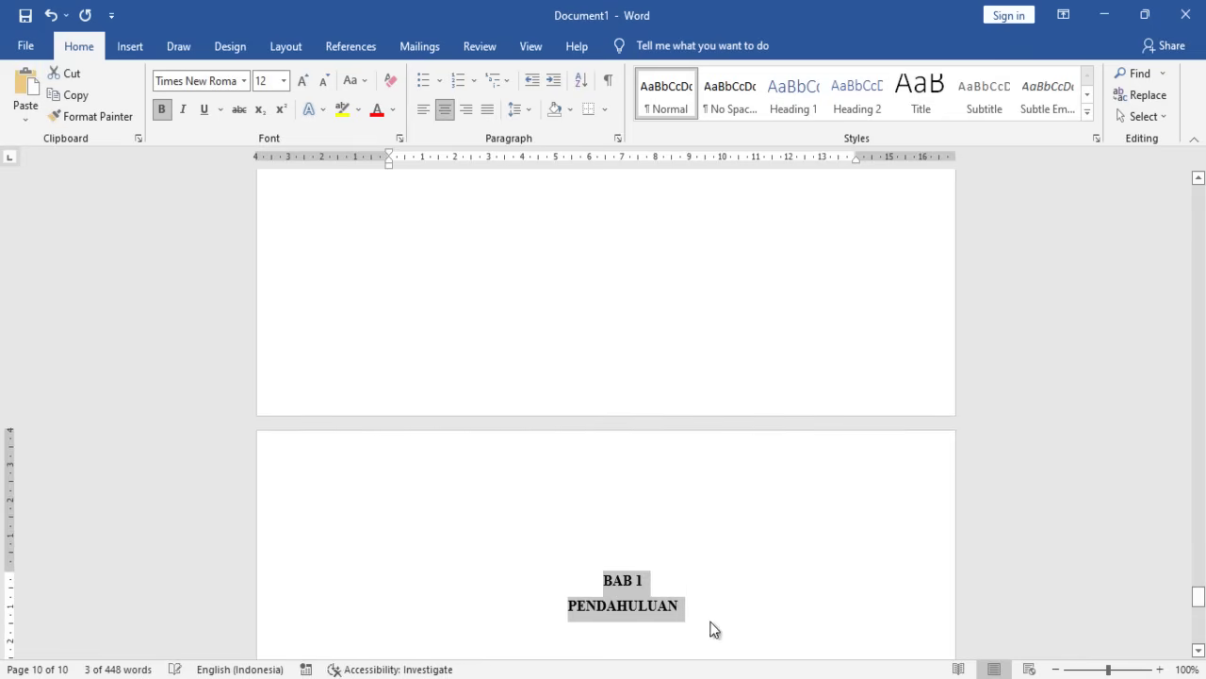
pyautogui.click(650, 586)
# - Add left-aligned empty lines below PENDAHULUAN and review the page
pyautogui.scroll(-2, 633, 595)
pyautogui.click(690, 521)
pyautogui.press('Return')
pyautogui.hotkey('ctrl', 'l')
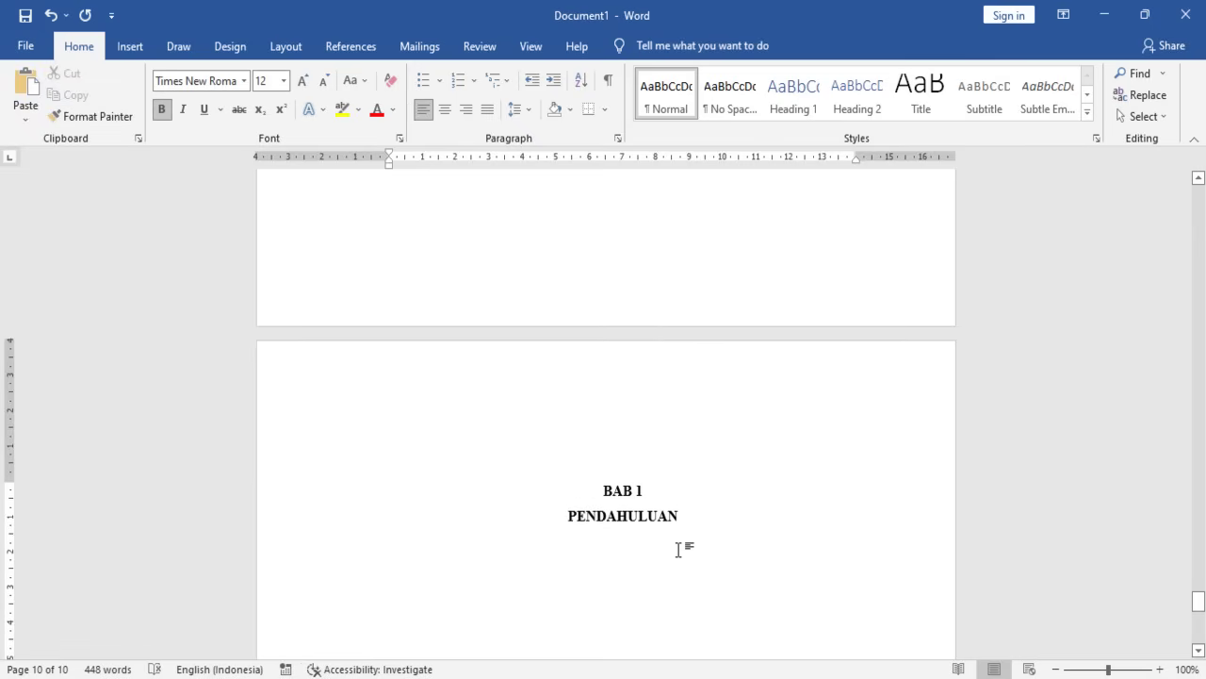
pyautogui.press('Return')
pyautogui.scroll(3, 635, 514)
pyautogui.scroll(-3, 635, 517)
pyautogui.scroll(3, 636, 518)
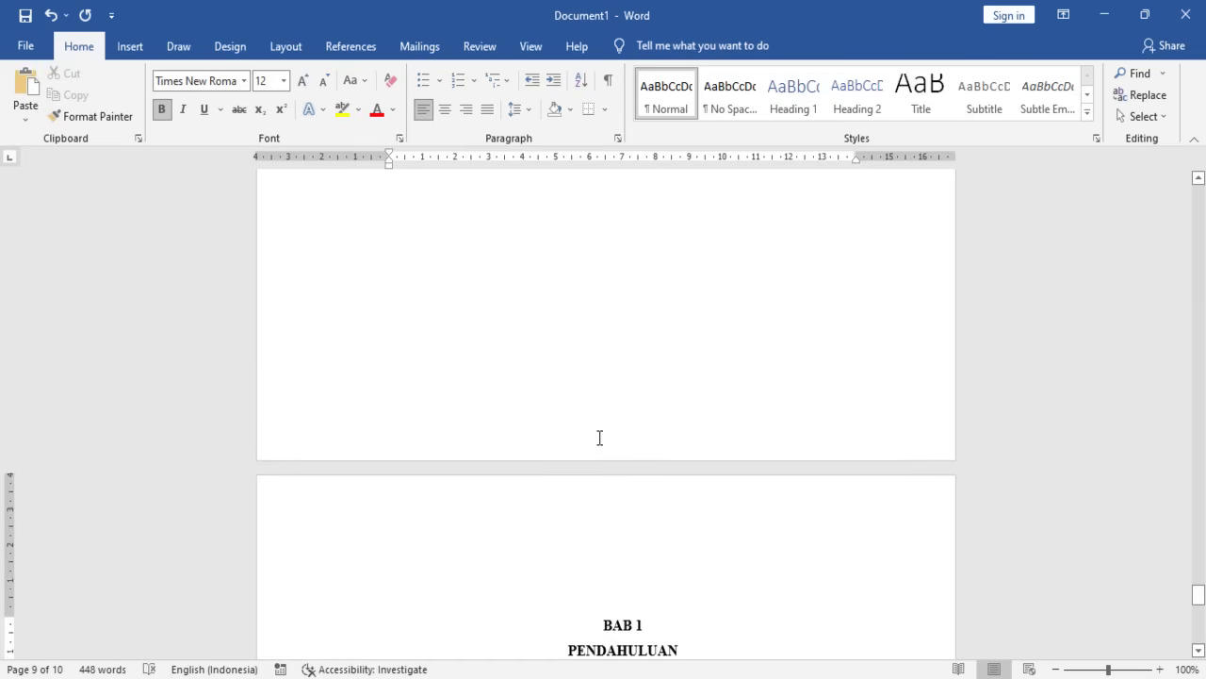
pyautogui.scroll(-2, 604, 443)
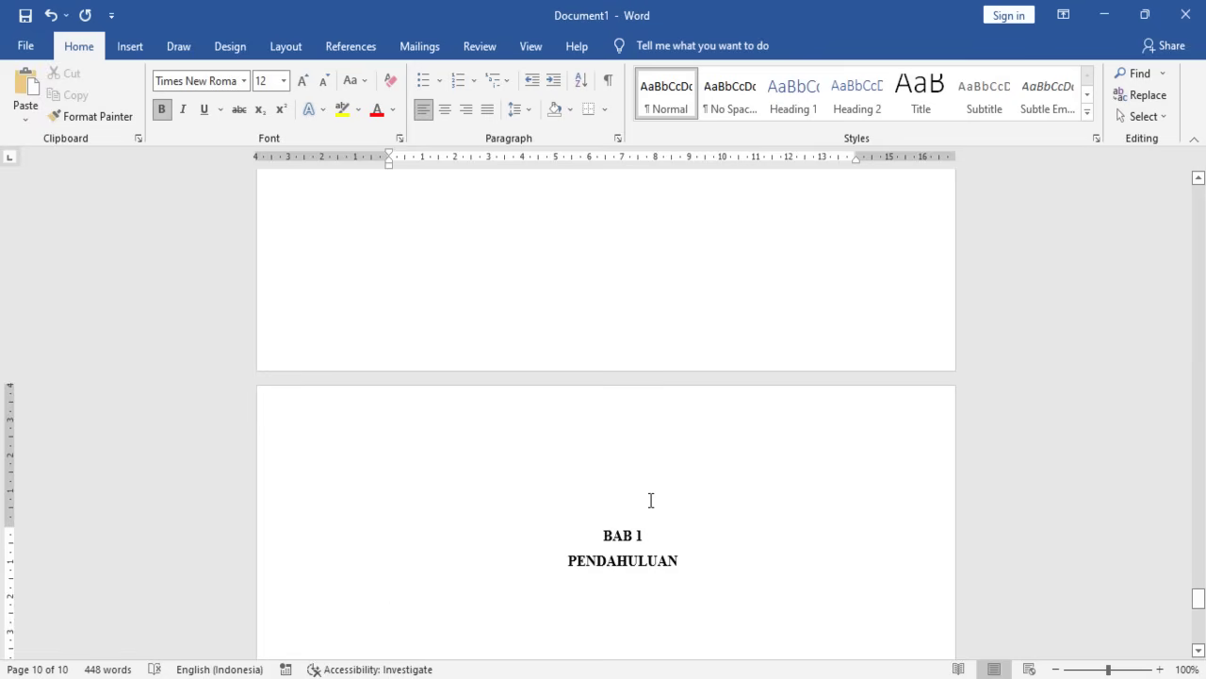
pyautogui.scroll(-3, 650, 504)
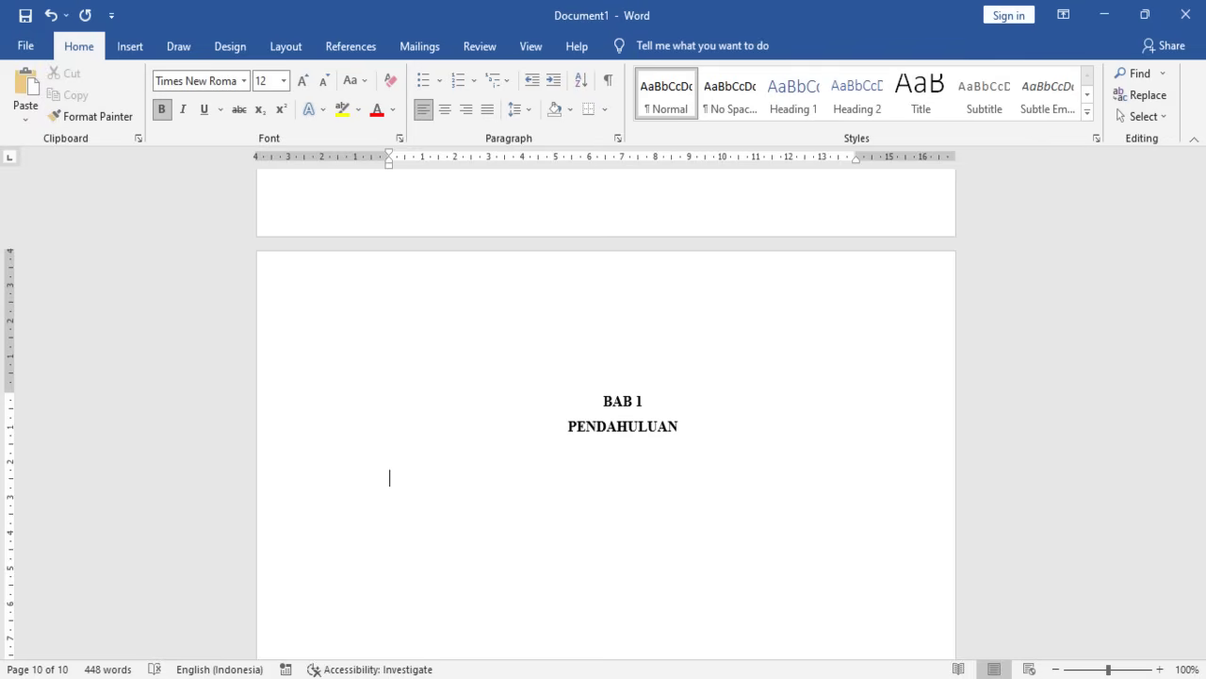
pyautogui.click(745, 677)
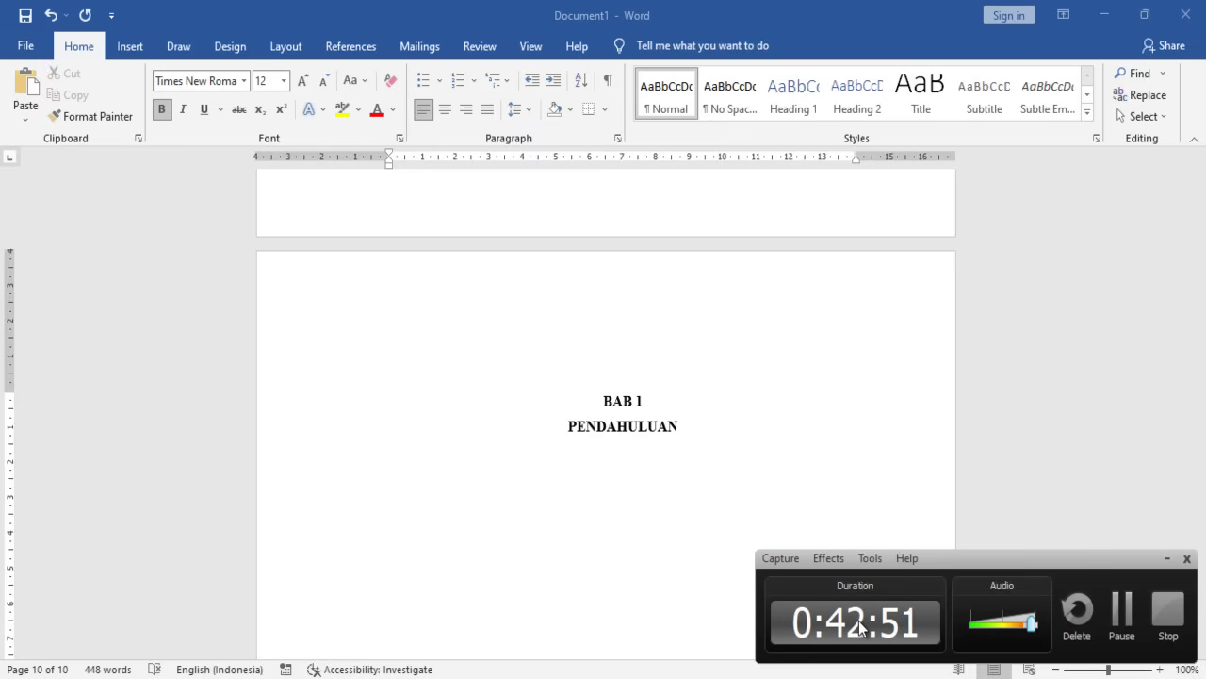